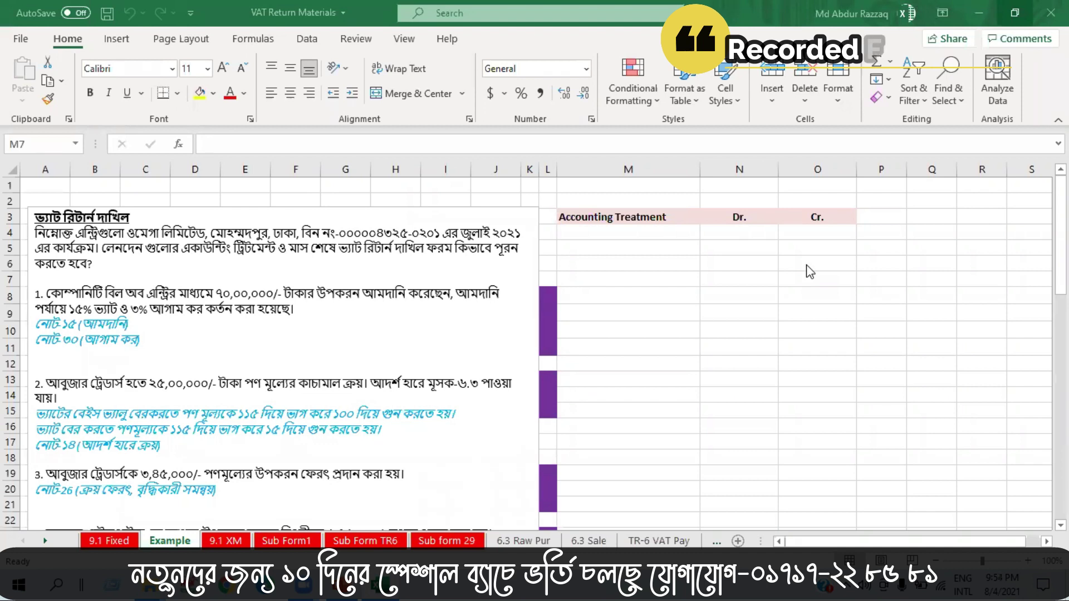
Reveal the hidden Dr. Merchandise Inventory entry in cell M8 by setting its font color to black
click(585, 303)
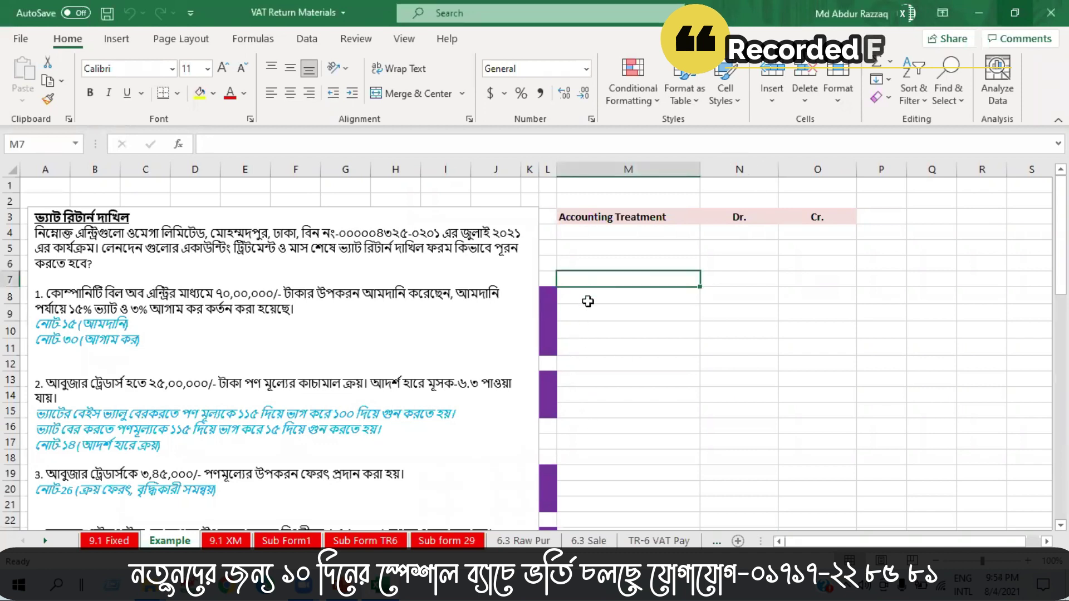
click(595, 302)
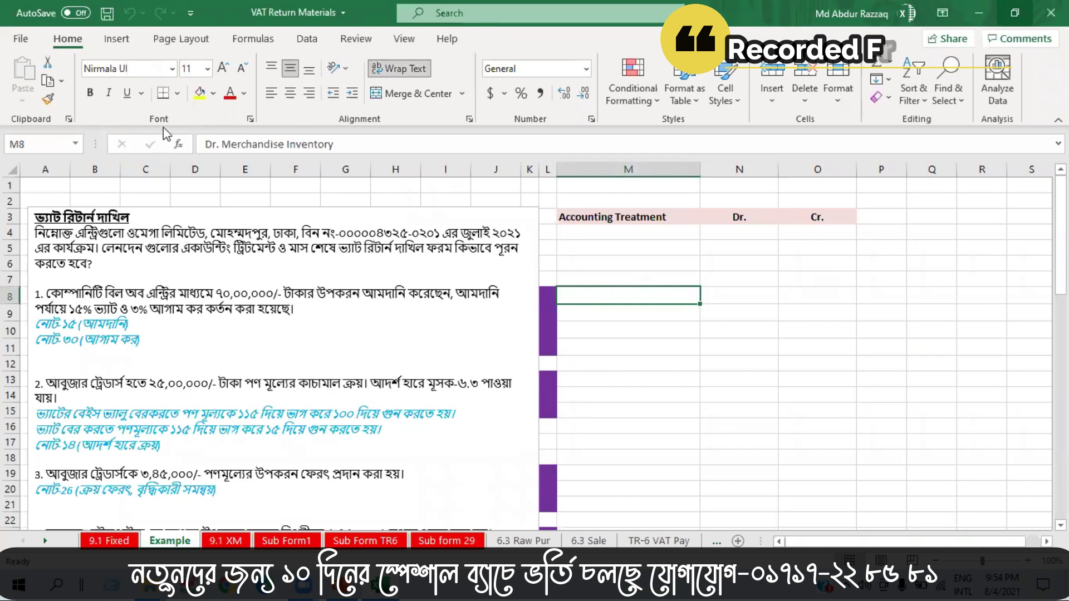
click(244, 94)
click(266, 114)
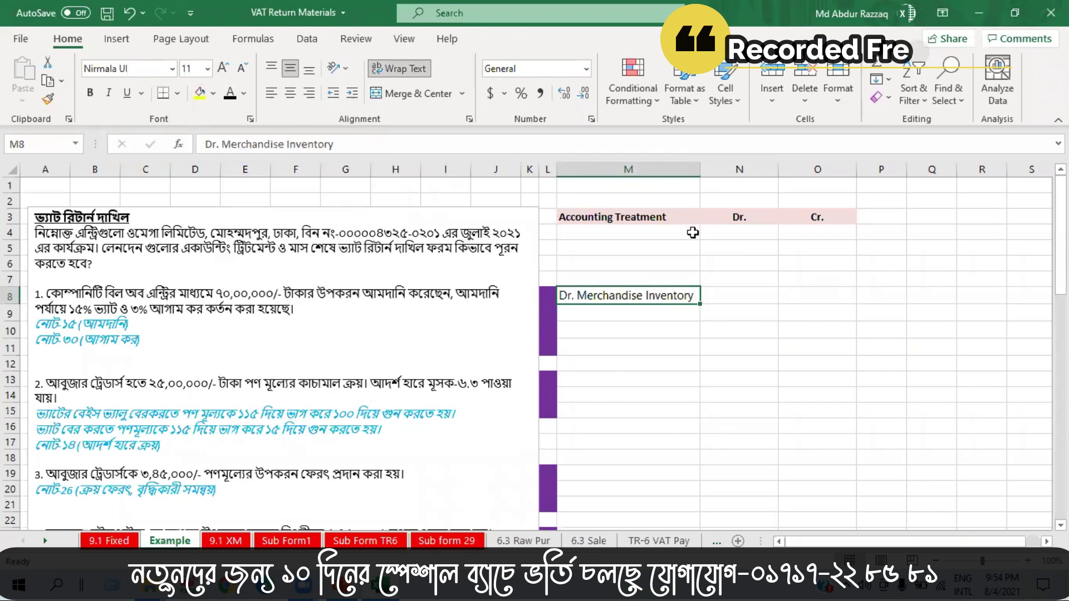
Bold columns M to O and widen them, fitting row 8's height so its account title sits on one line
drag(588, 167, 817, 168)
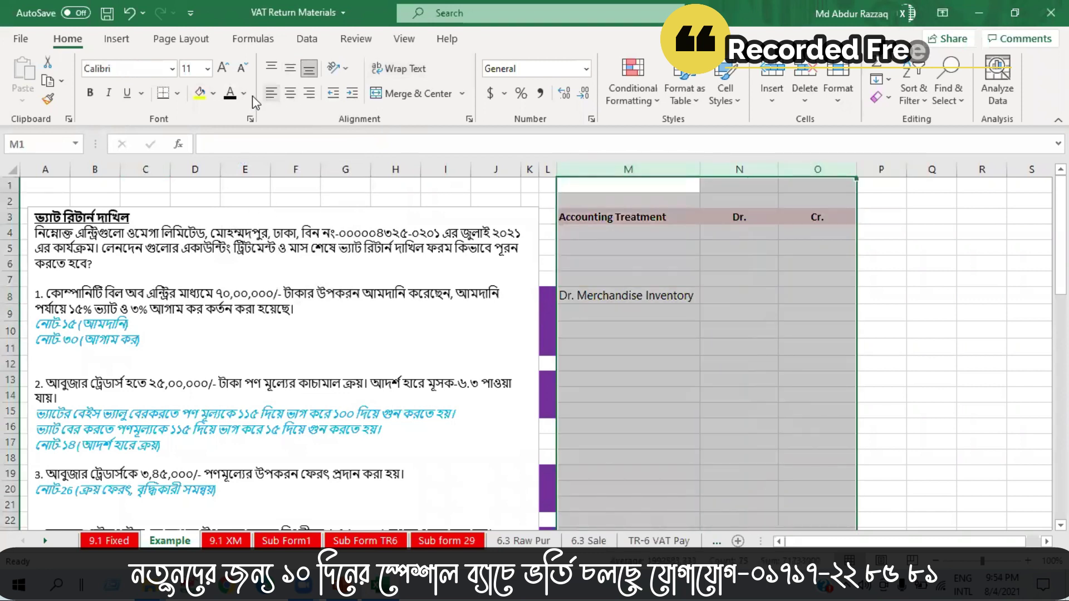
click(91, 94)
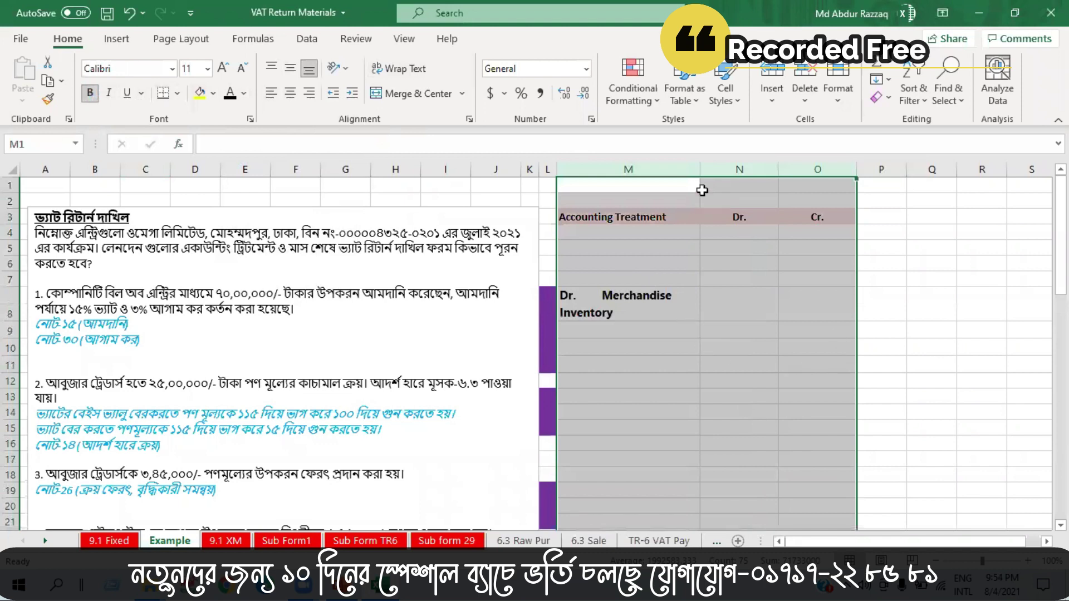
drag(701, 170, 756, 170)
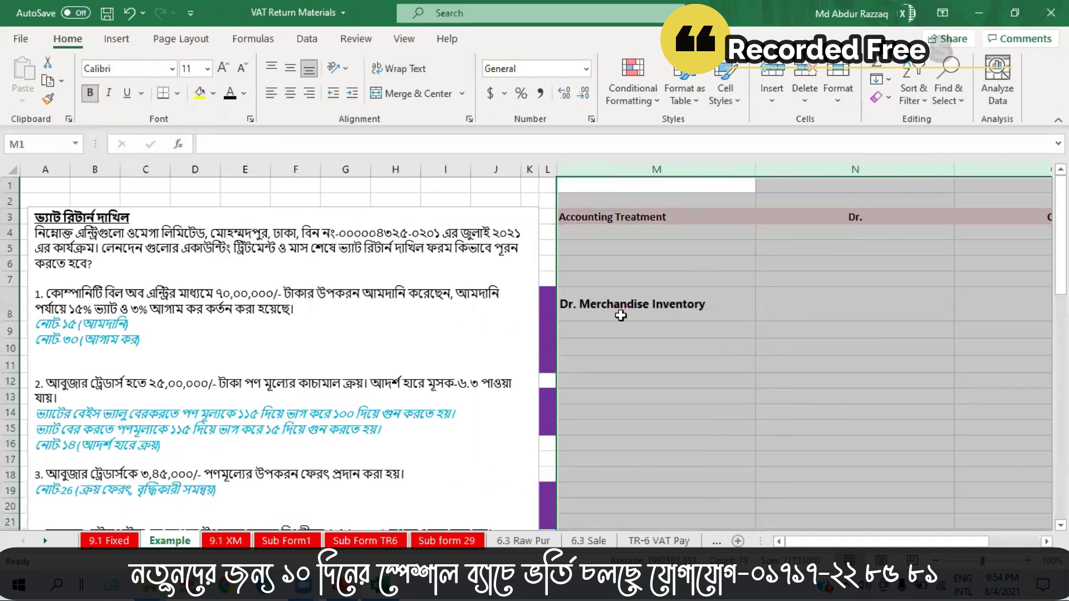
double_click(11, 315)
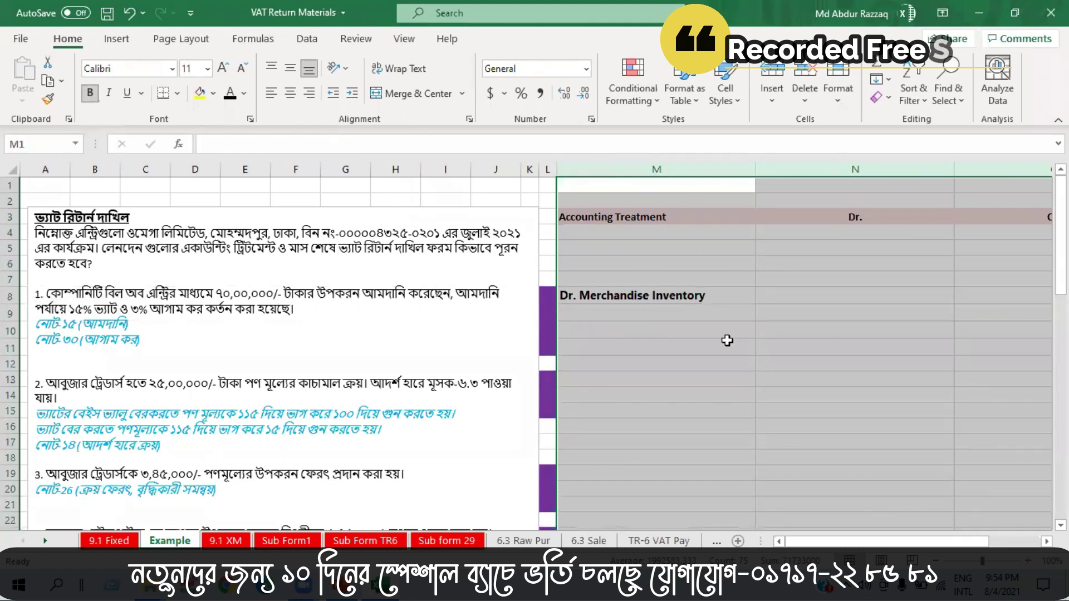
Reveal the inventory amount in N8 and the Dr. Input VAT label and amount in M9 and N9 with black font
click(854, 297)
click(228, 93)
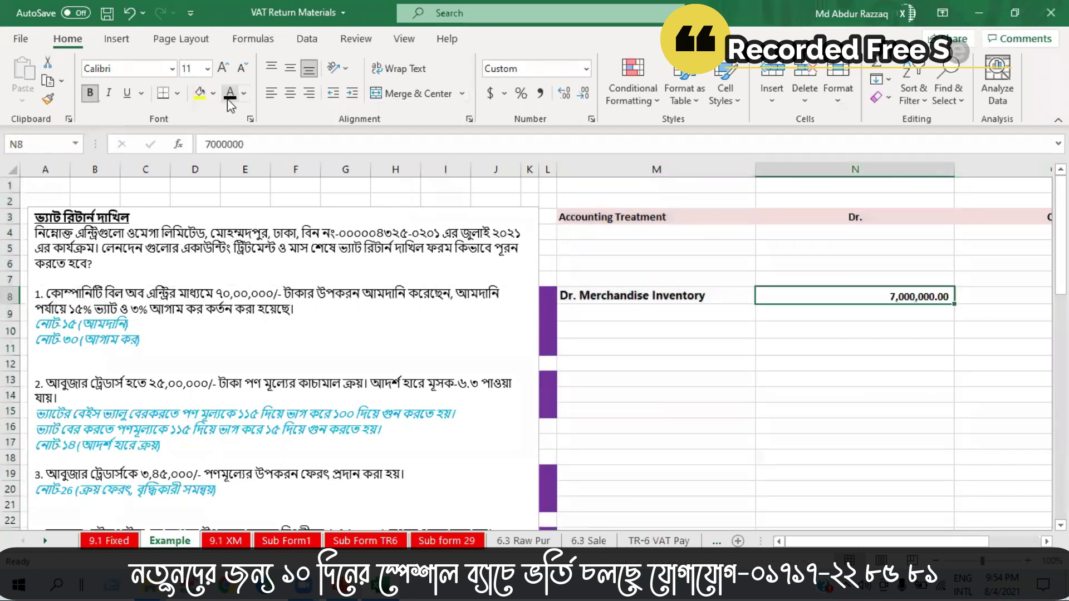
click(592, 311)
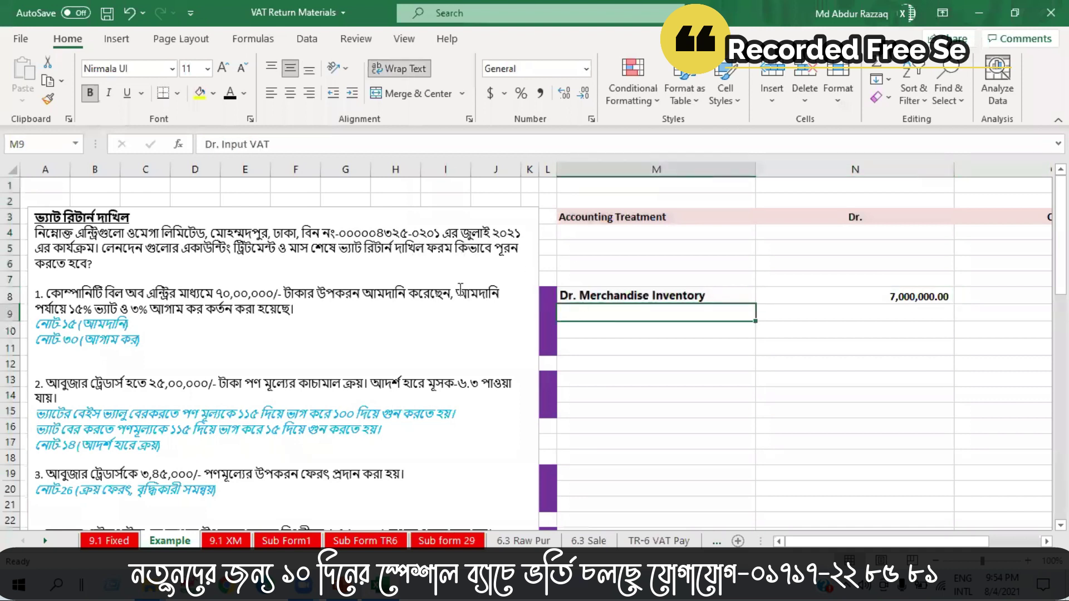
click(230, 93)
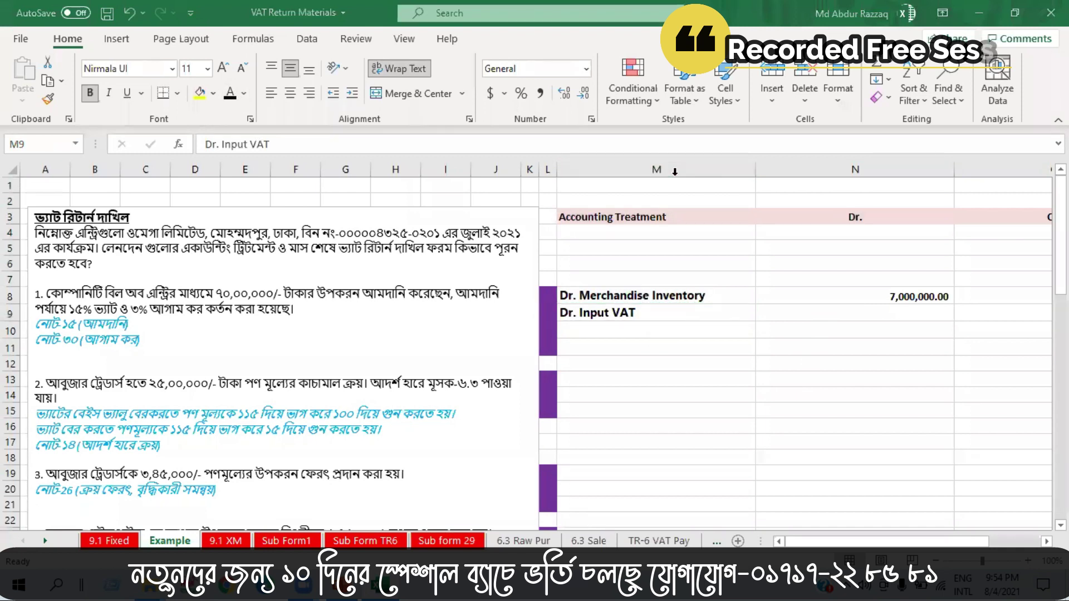
click(851, 315)
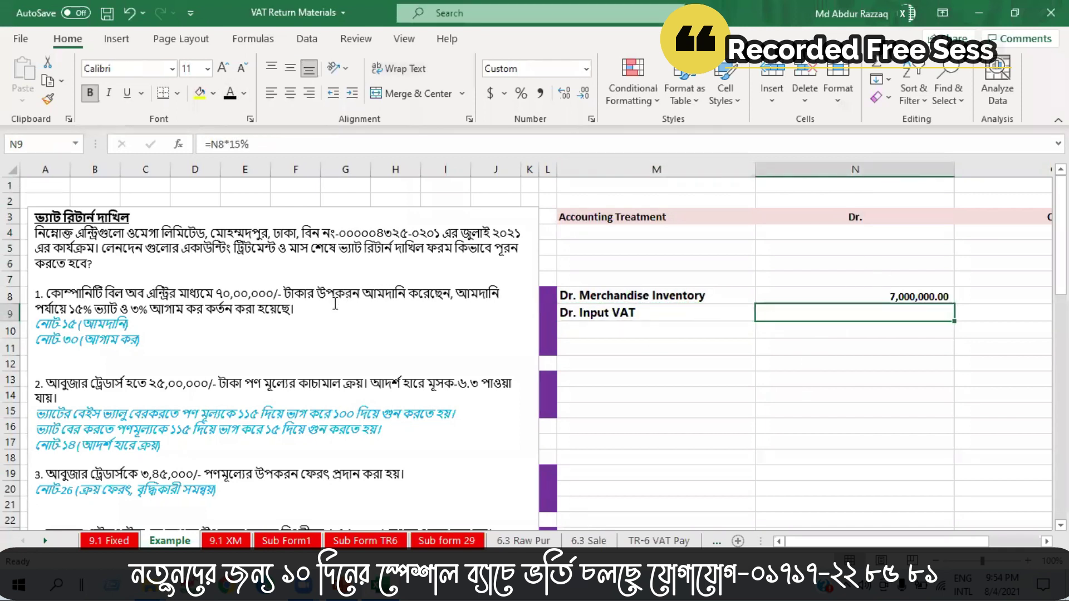
click(230, 96)
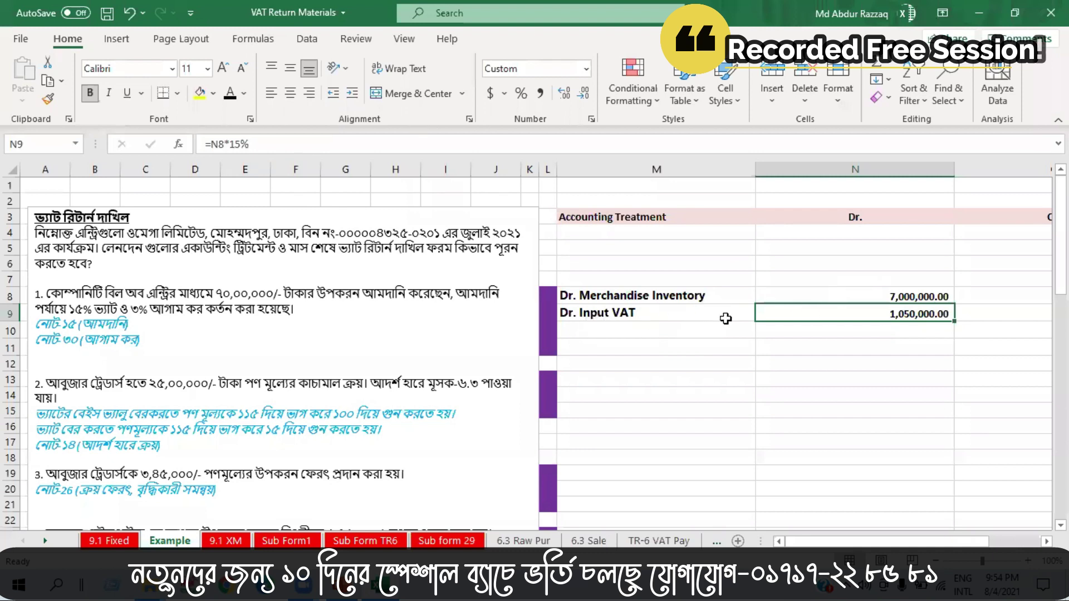
Reveal the Advance Tax label and amount in M10 and N10 with black font, extending the label to "Dr. Advance Tax (AT)"
click(630, 334)
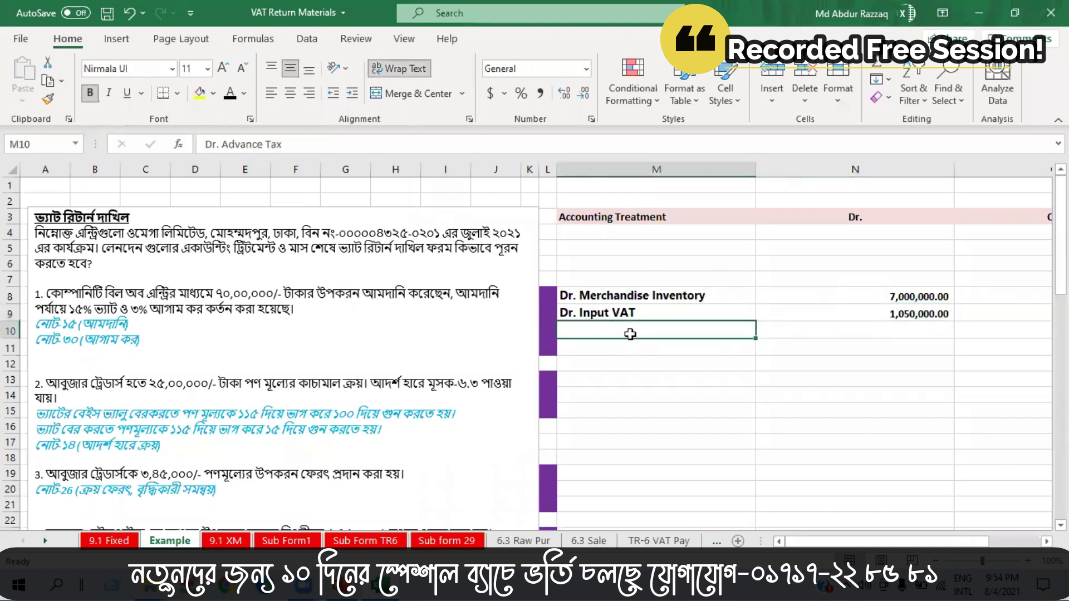
click(228, 94)
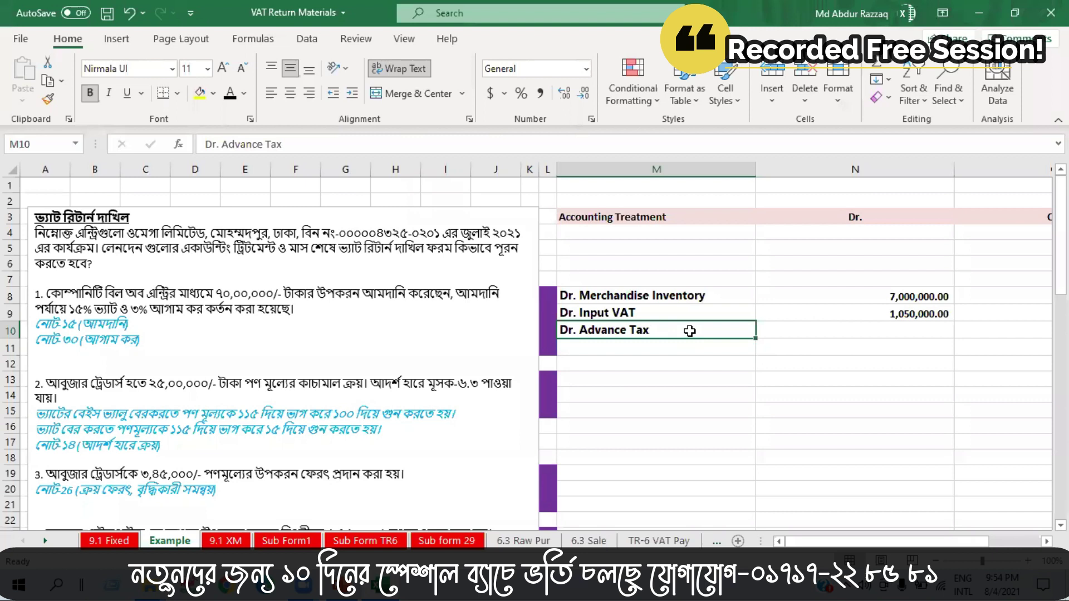
click(383, 139)
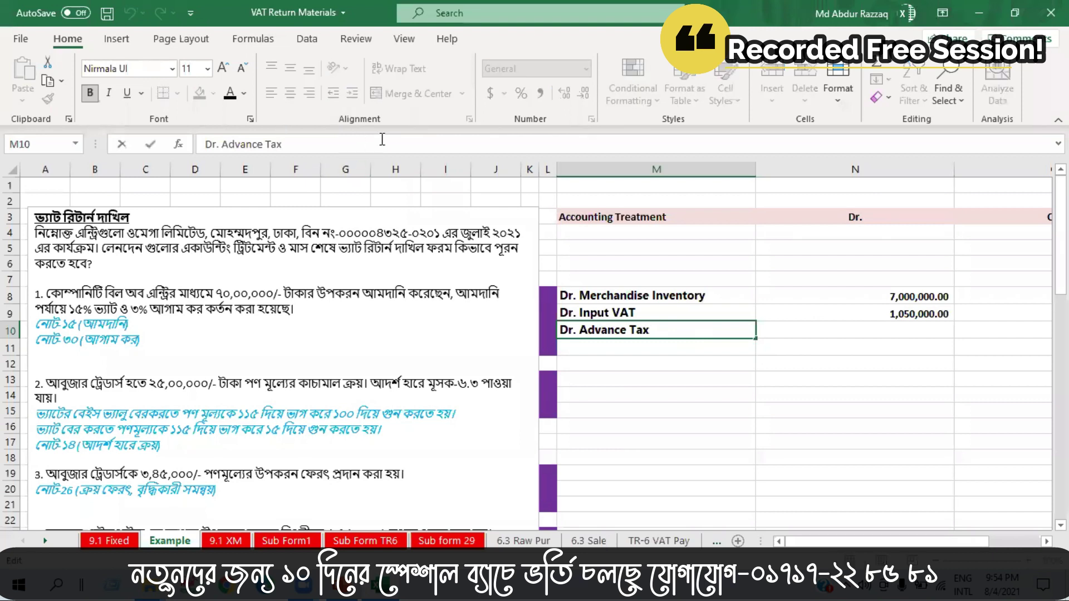
text((AT)
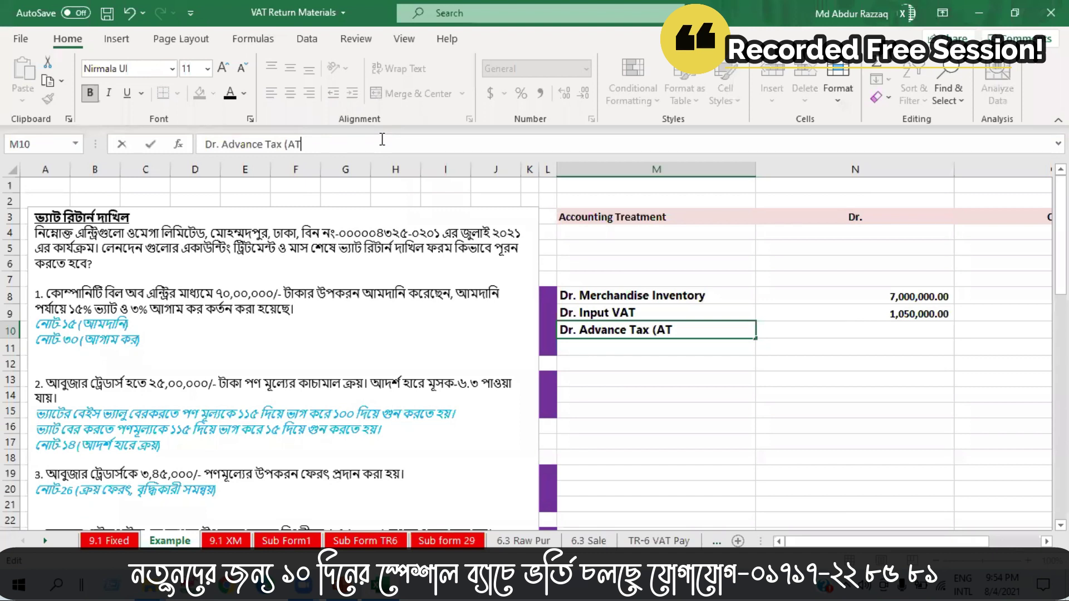
key(Return)
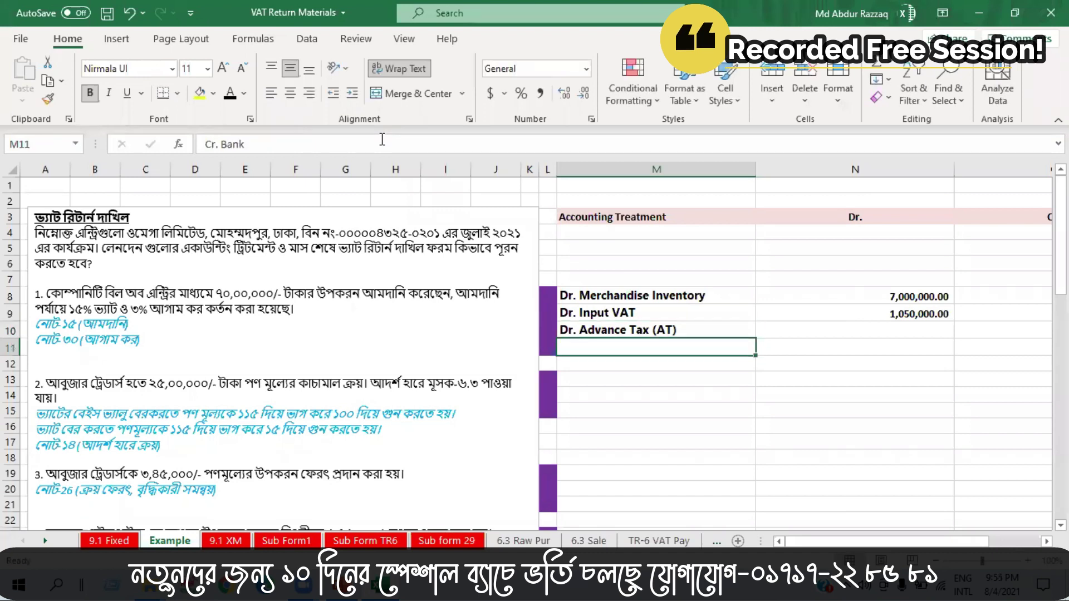
click(815, 333)
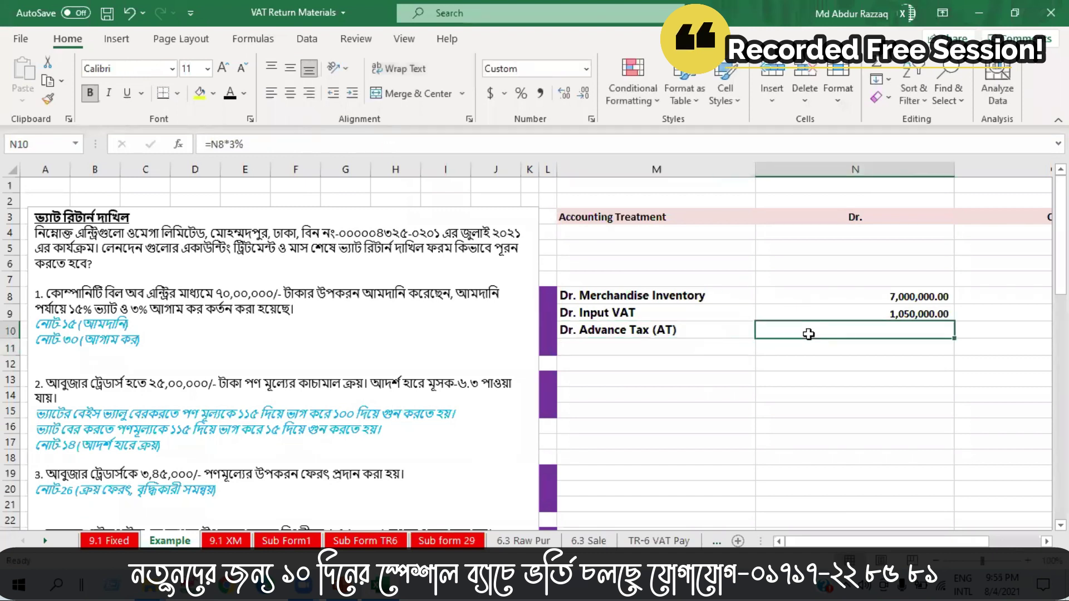
click(231, 93)
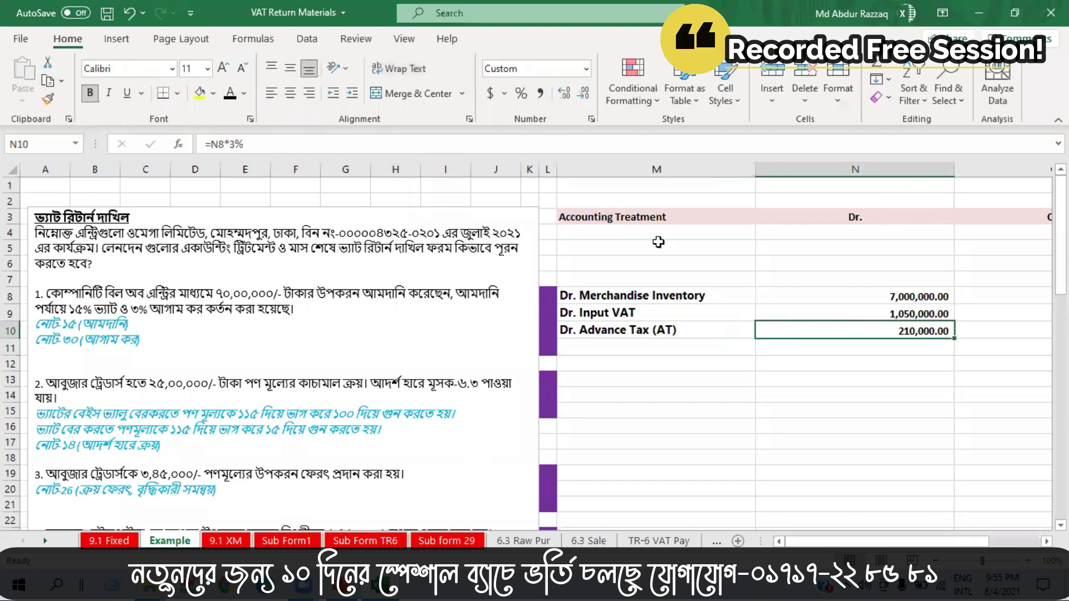
Reveal the Cr. Bank label in M11 and its credit total in O11 with black font, and narrow column N
click(610, 350)
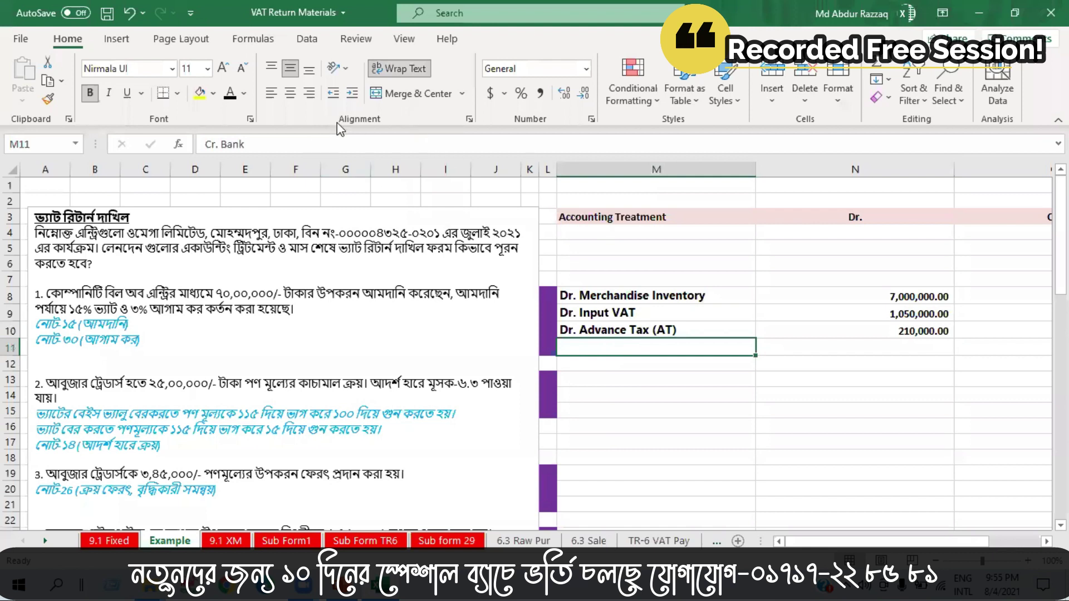
click(231, 98)
click(970, 349)
drag(950, 171, 834, 171)
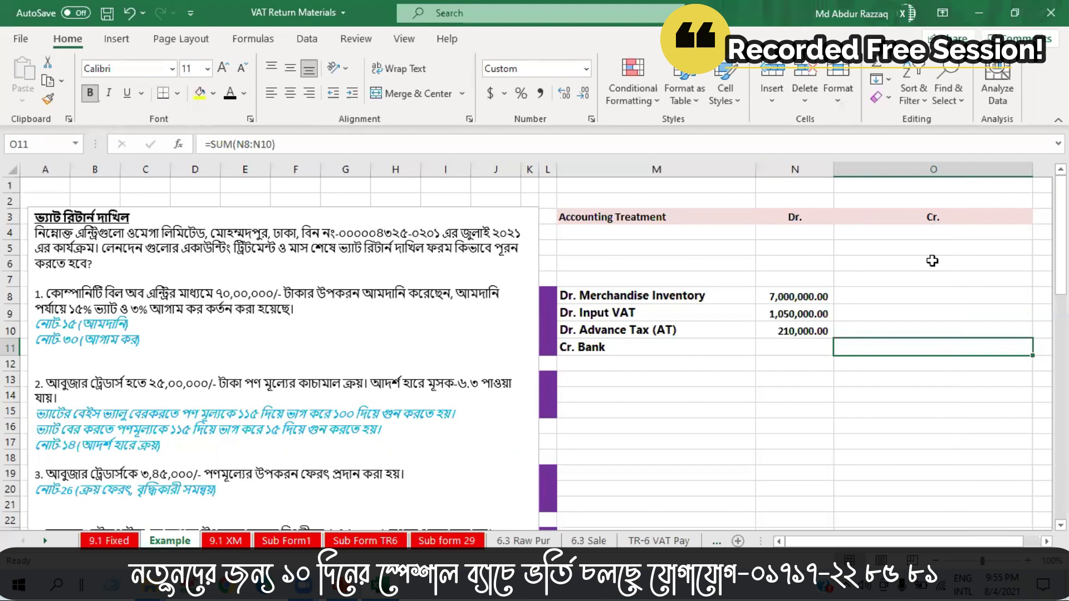
click(230, 93)
click(908, 409)
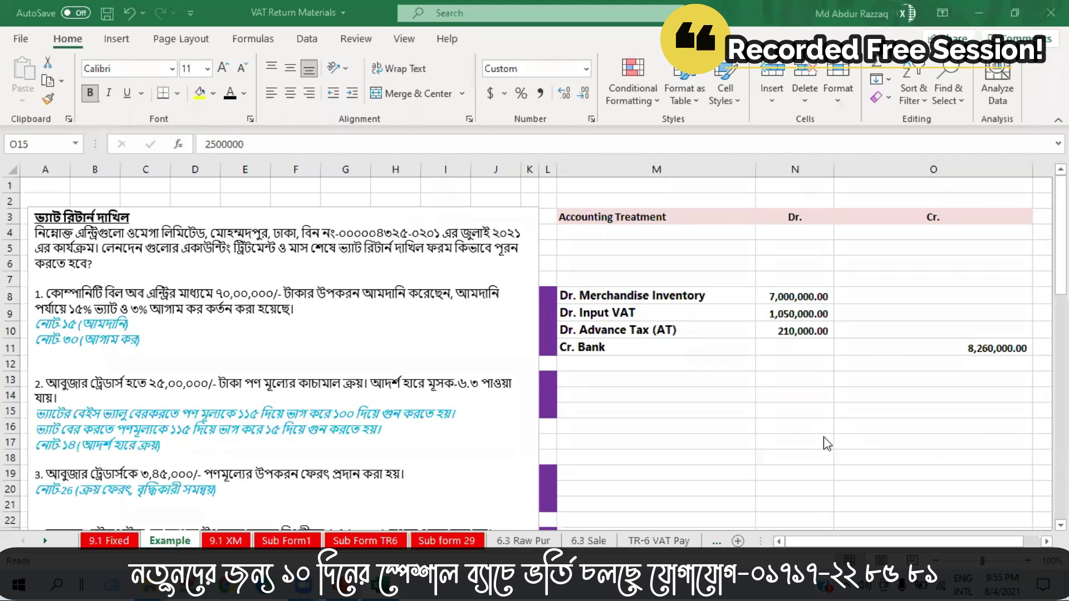
On the 9.1 XM sheet, fill the "Part - 1: TAXPAYER'S INFORMATION" heading with light orange
click(226, 542)
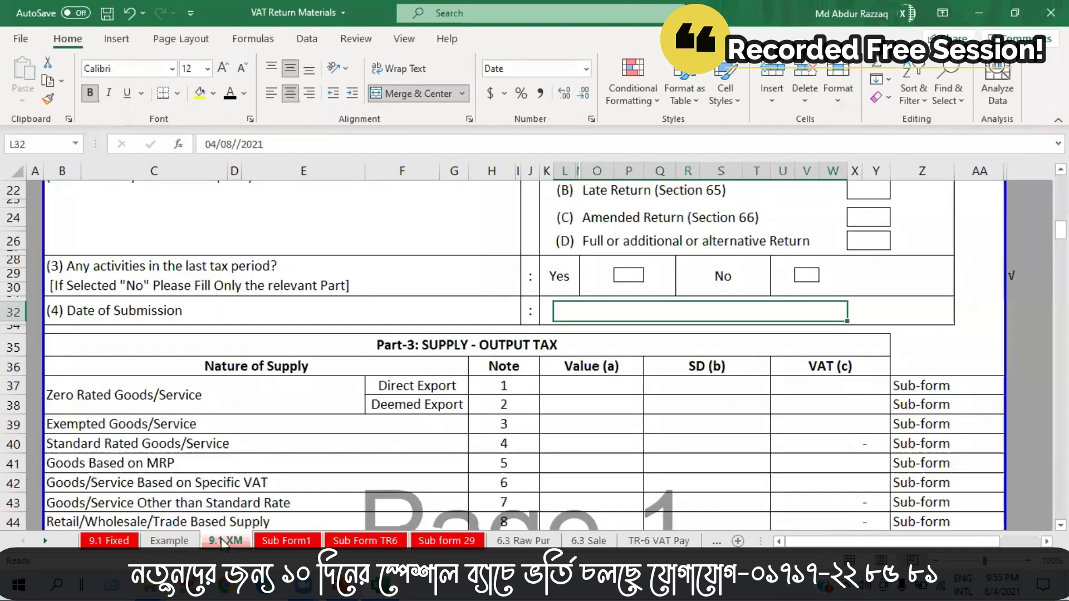
scroll(500, 345, up, 8)
scroll(500, 346, up, 1)
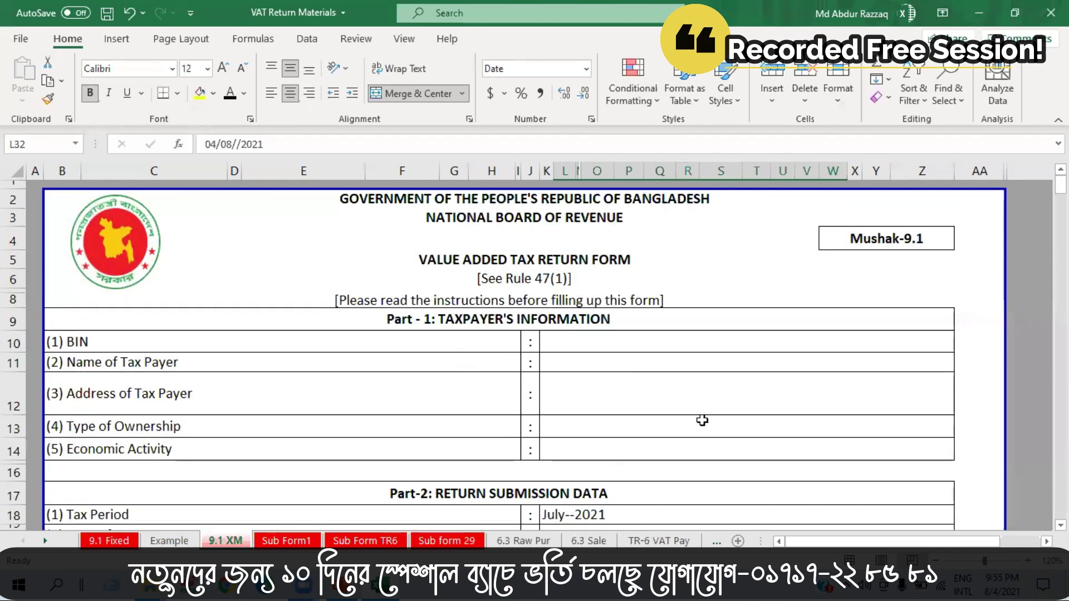
scroll(400, 347, down, 2)
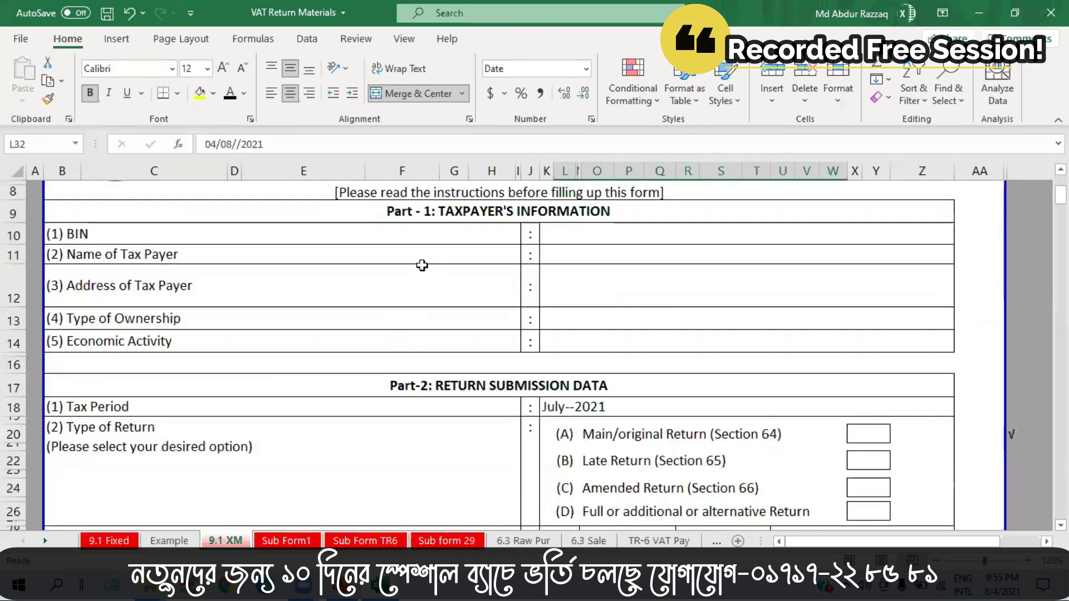
click(398, 216)
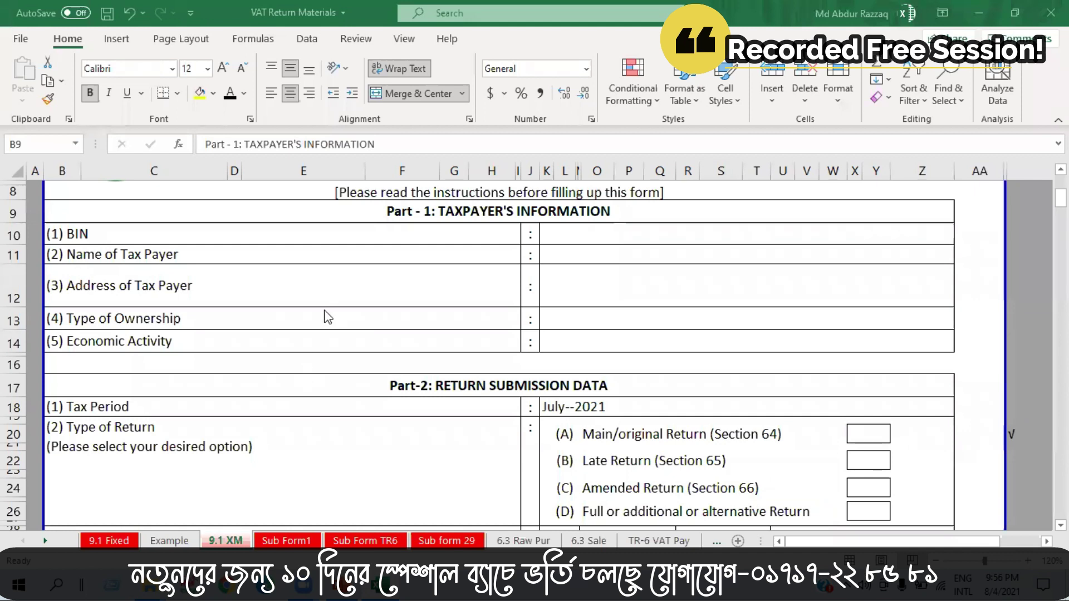
click(383, 217)
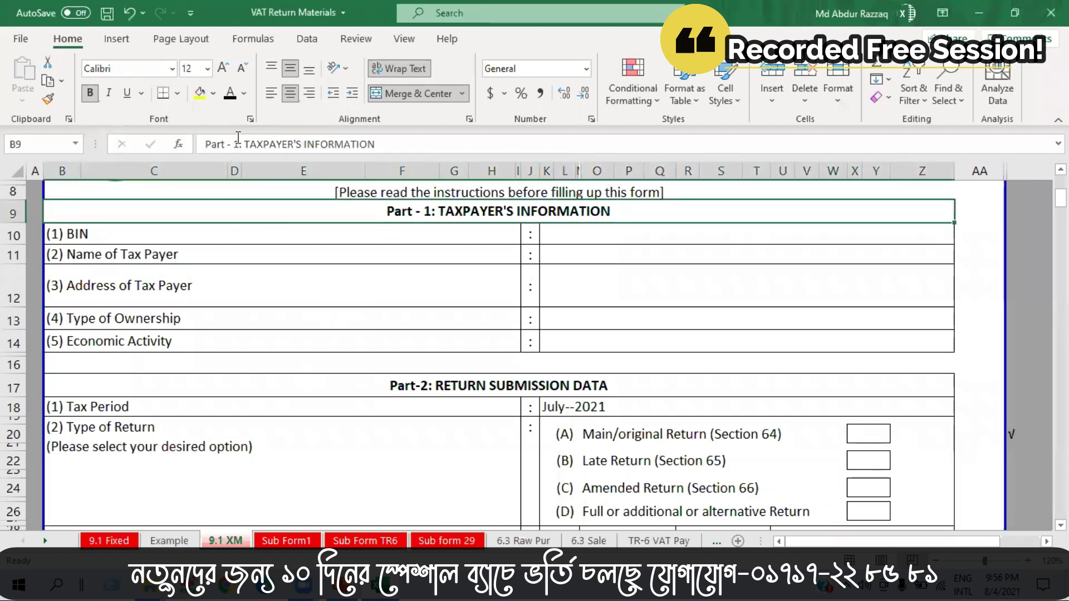
click(214, 94)
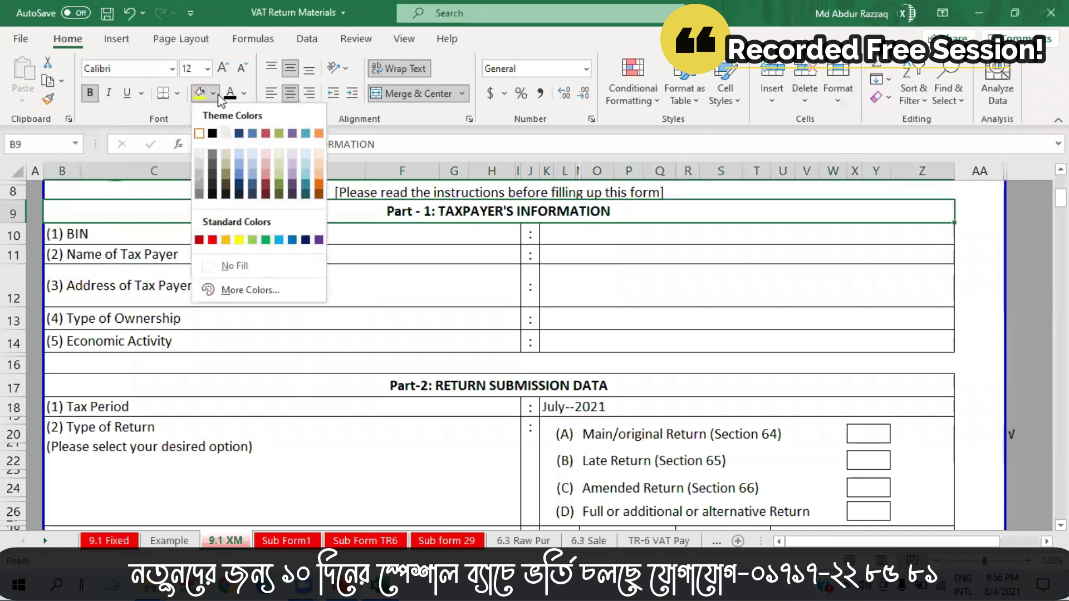
click(316, 172)
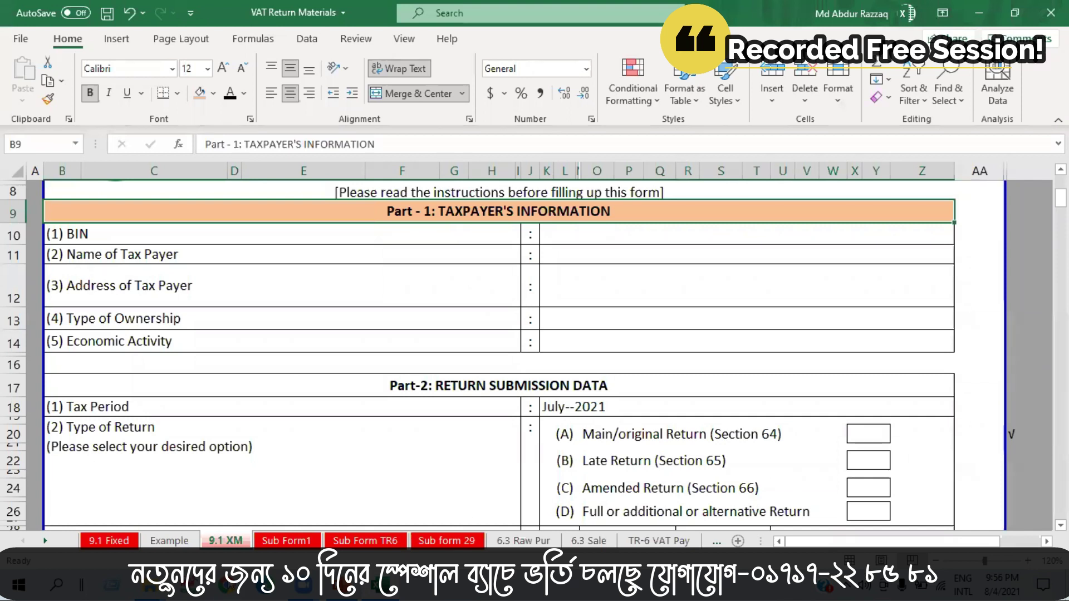
Look up the company's name and BIN in the Example sheet's case text and compare them with Part 1 of the 9.1 XM form
click(170, 541)
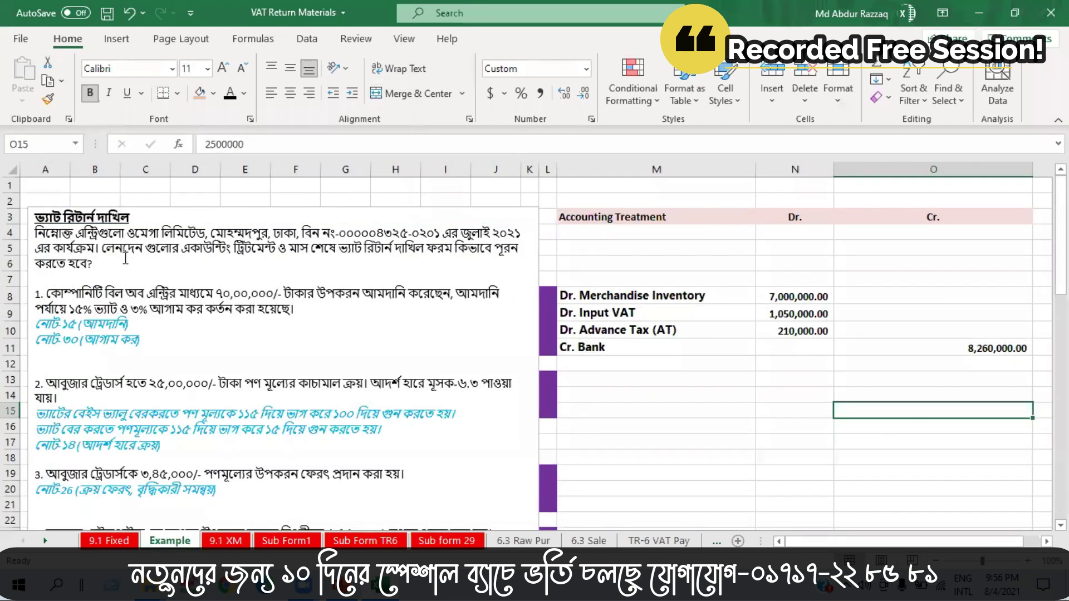
drag(76, 233, 205, 233)
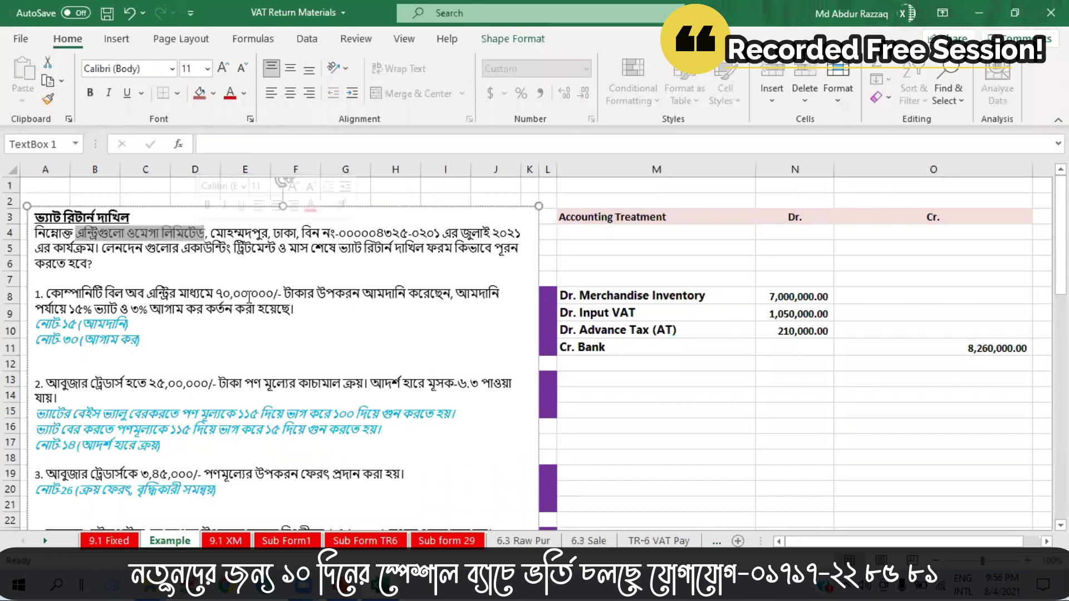
click(227, 541)
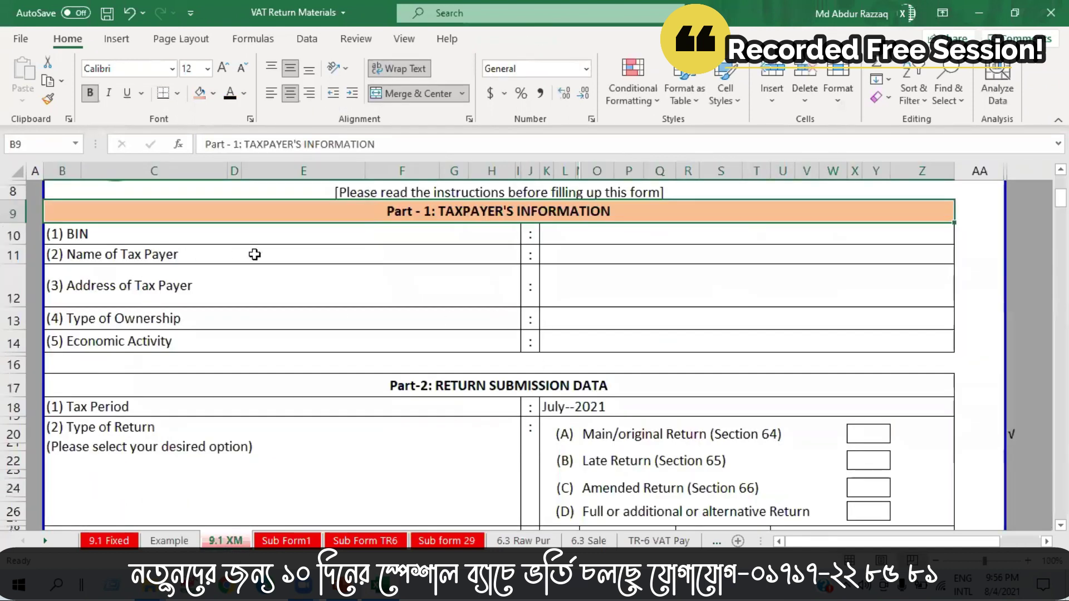
click(186, 543)
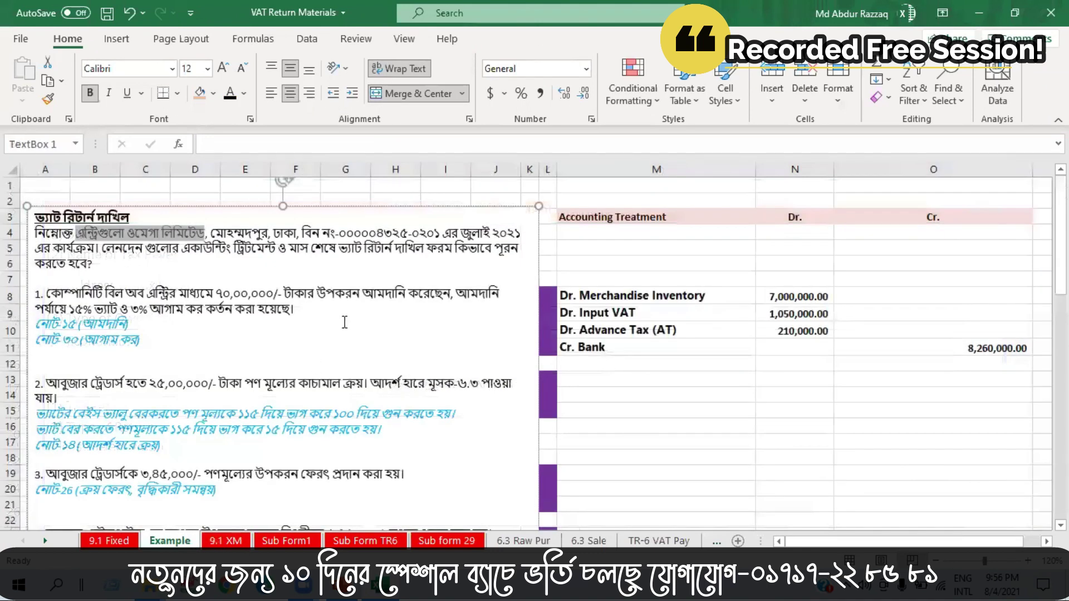
click(366, 241)
drag(336, 233, 434, 234)
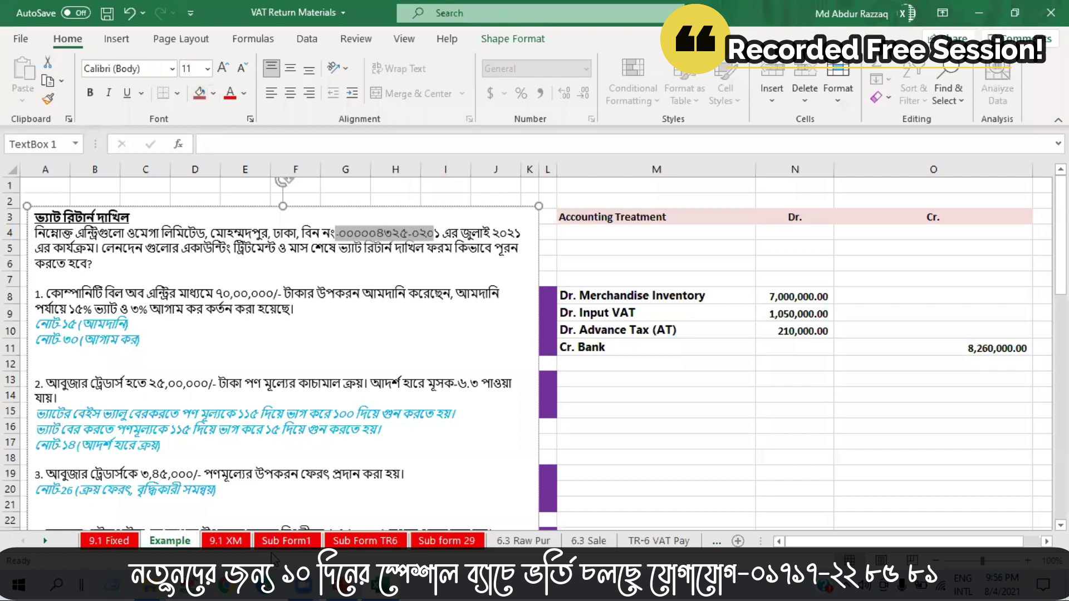
click(220, 543)
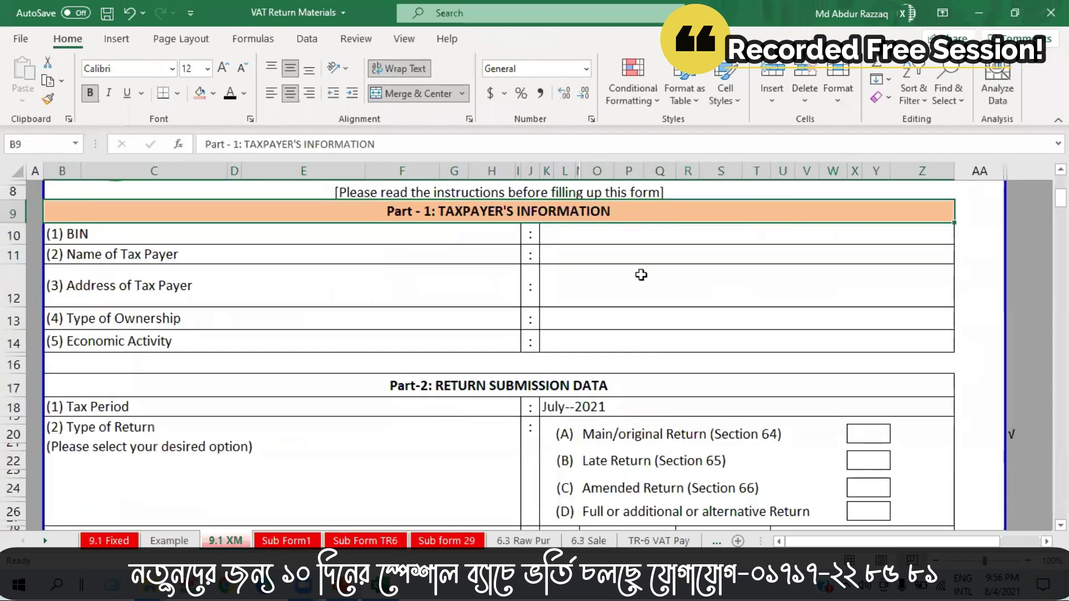
Reveal the BIN in K10 and the Name of Tax Payer in K11 with black font, checking the name against the Example sheet
click(618, 234)
click(230, 93)
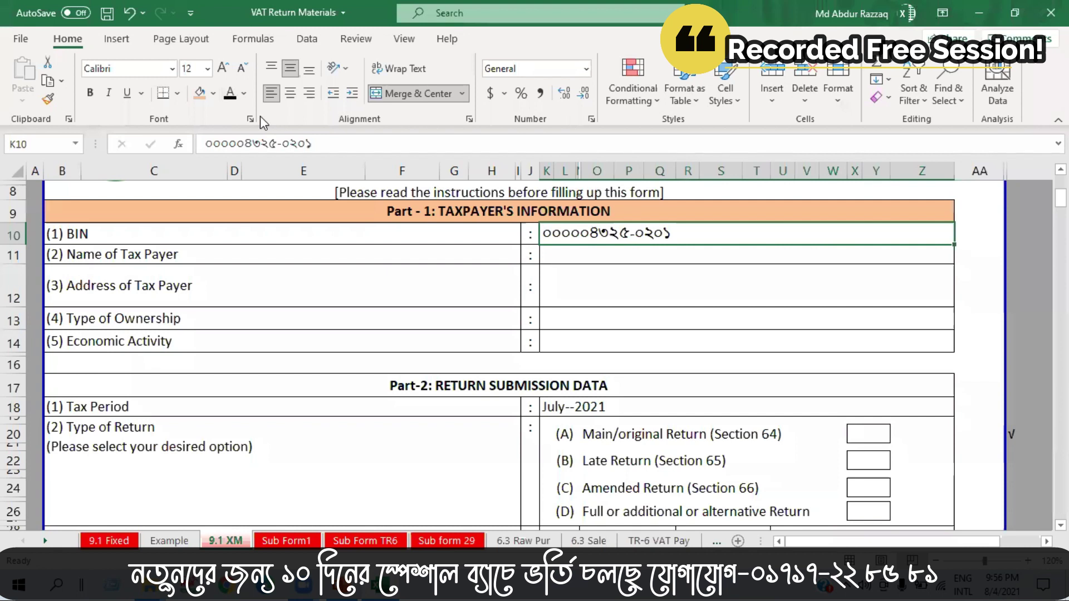
click(261, 255)
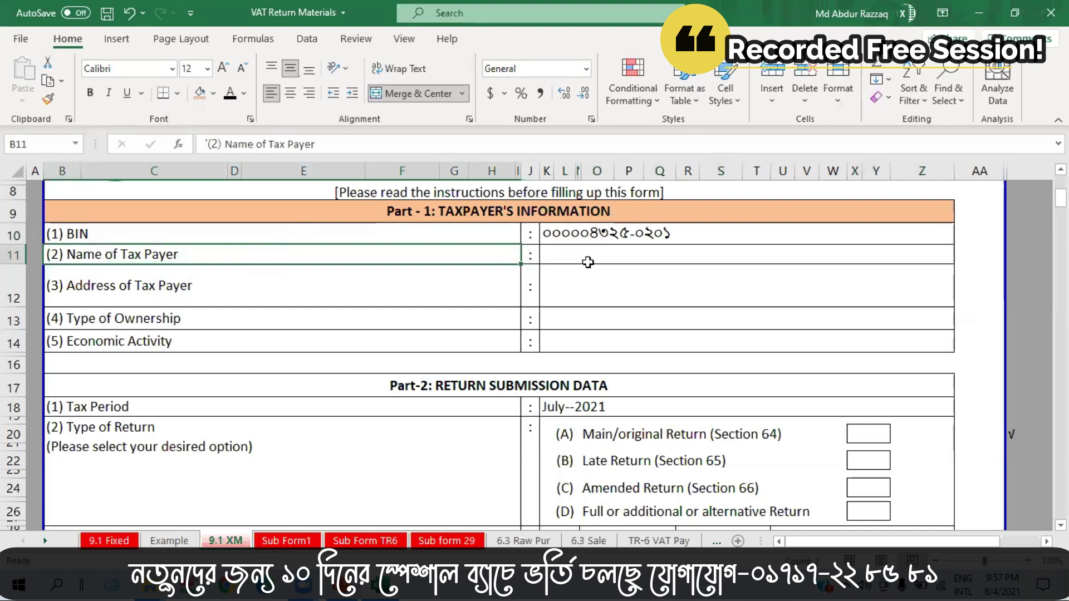
click(170, 541)
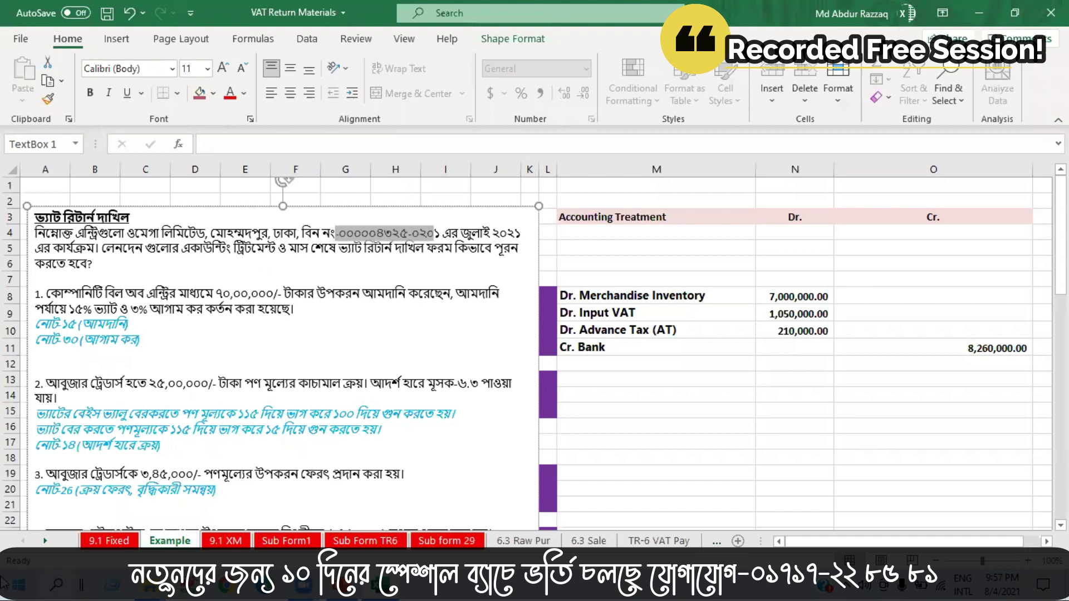
click(237, 541)
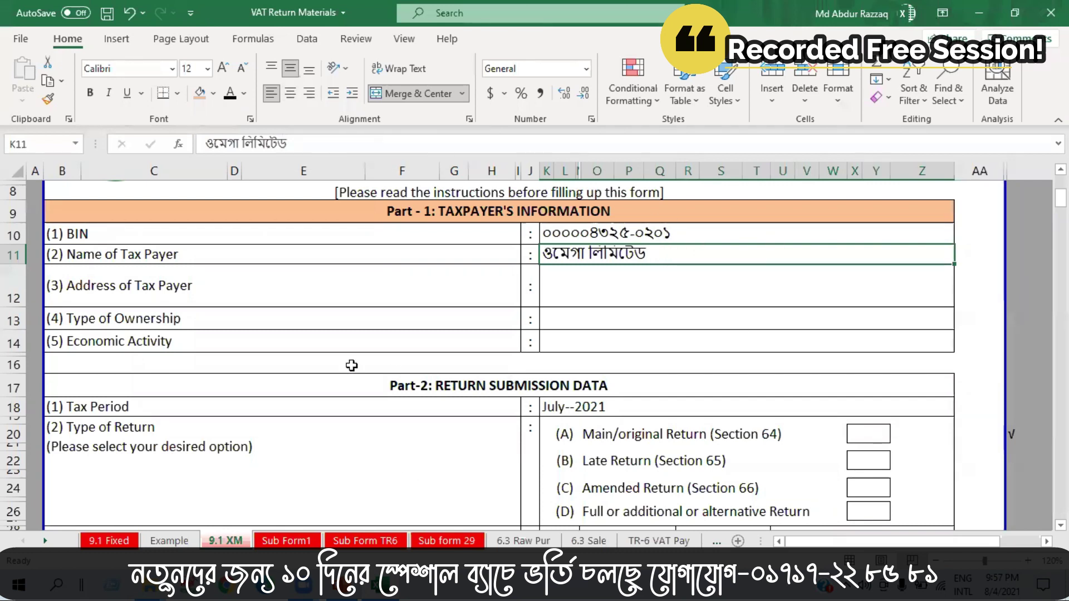
Reveal the Address of Tax Payer in K12, checked against the Example sheet, and the Type of Ownership "Limited" in K13 with black font
click(621, 294)
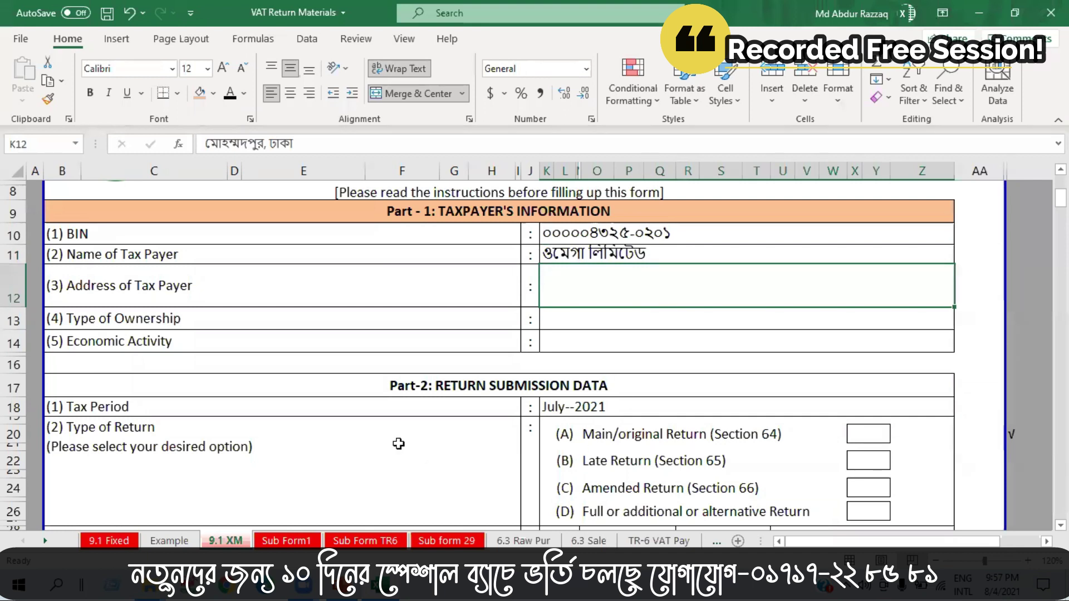
click(170, 540)
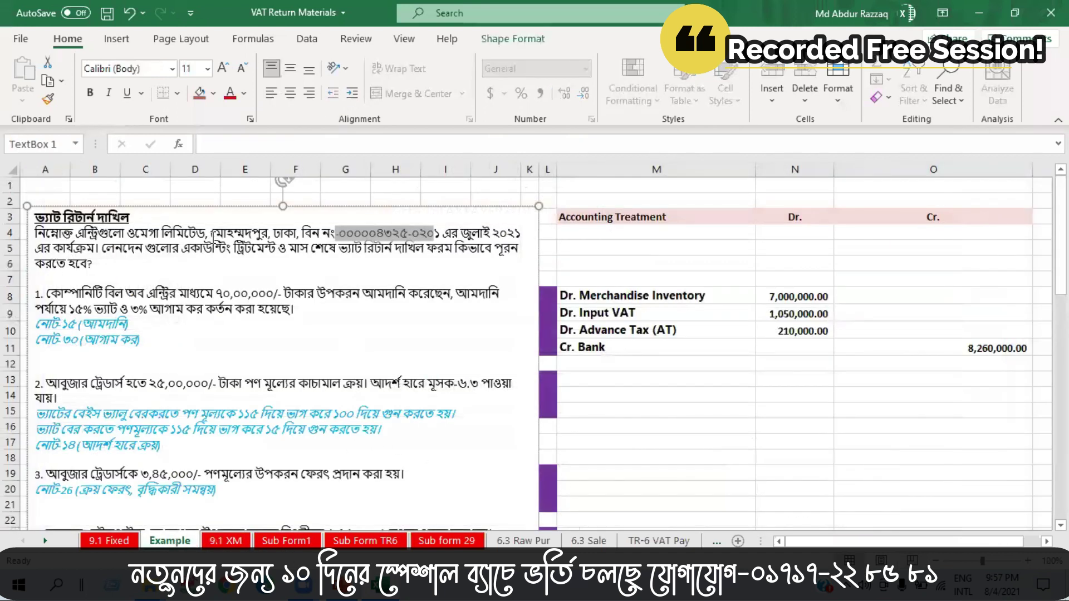
click(225, 540)
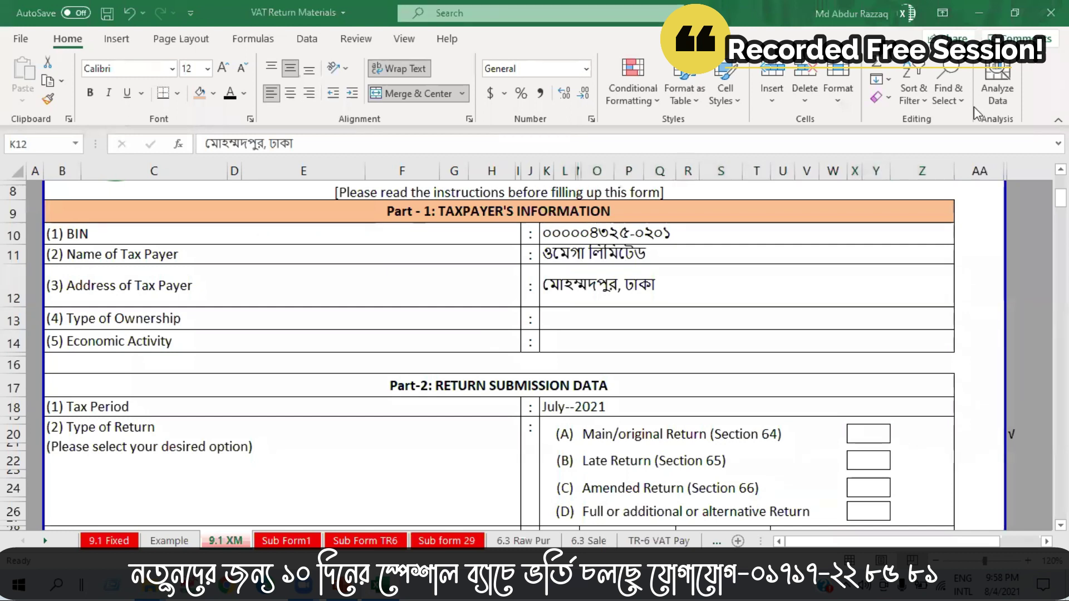
click(618, 328)
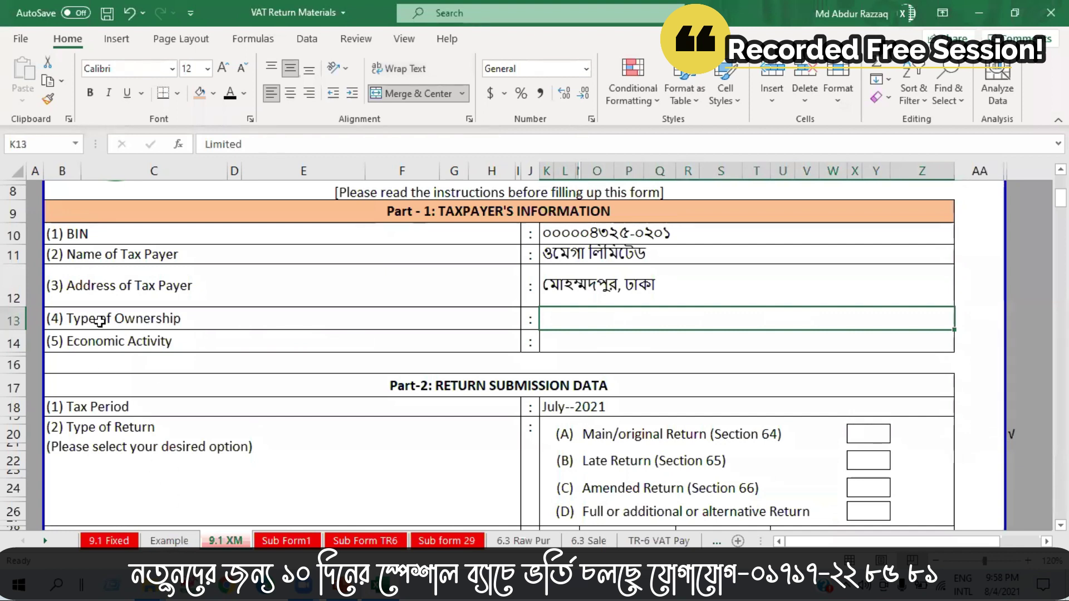
click(230, 93)
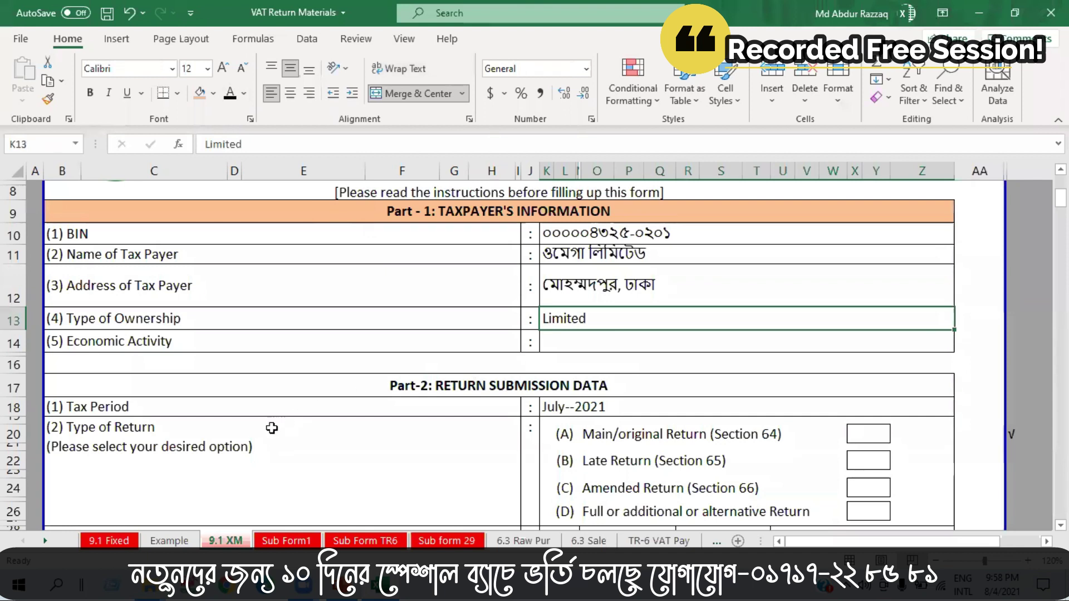
Review entry 1's import and 3% advance tax text on the Example sheet, and reveal the Economic Activity "Manufacturning" in K14 of 9.1 XM
click(170, 541)
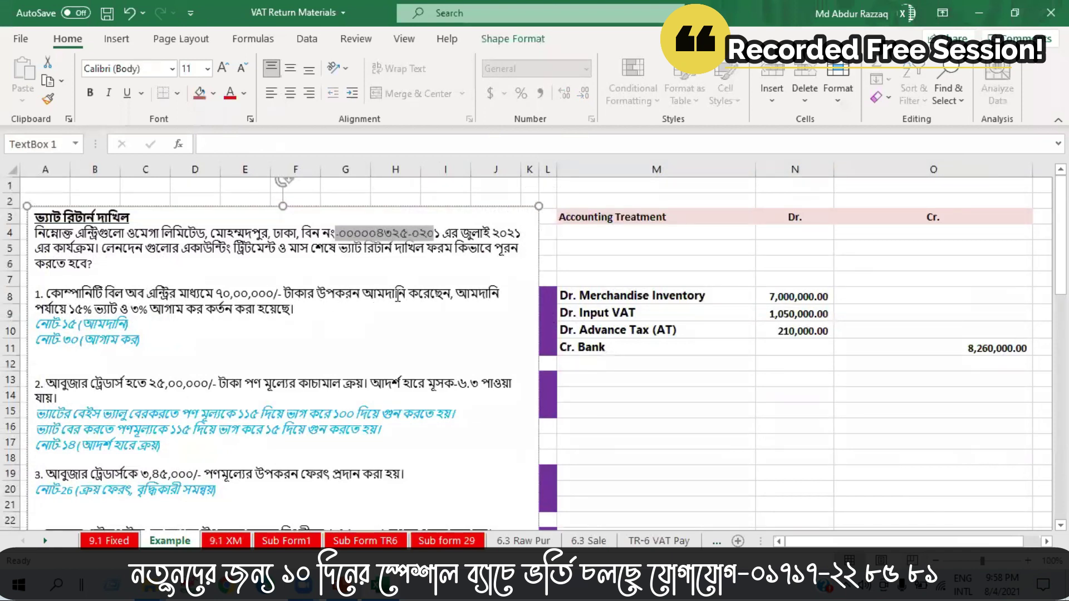
scroll(132, 223, down, 2)
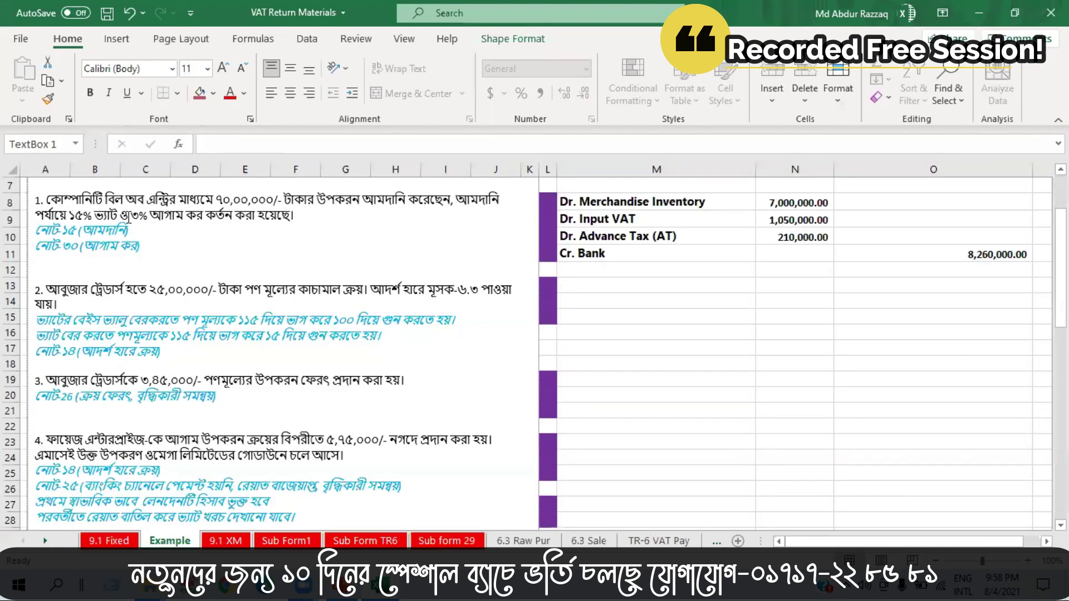
drag(121, 216, 164, 219)
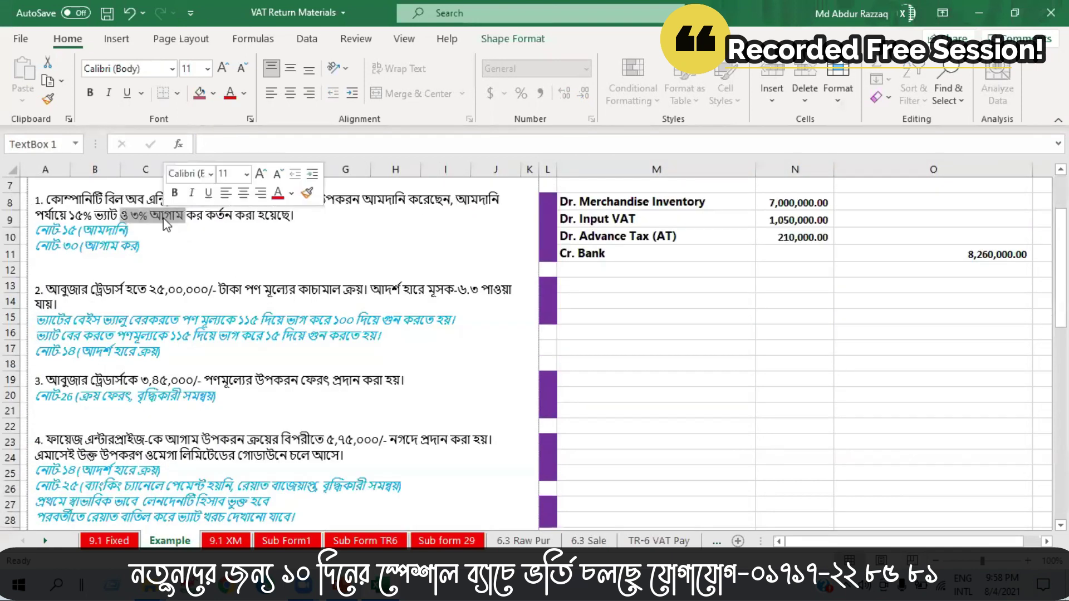
click(229, 257)
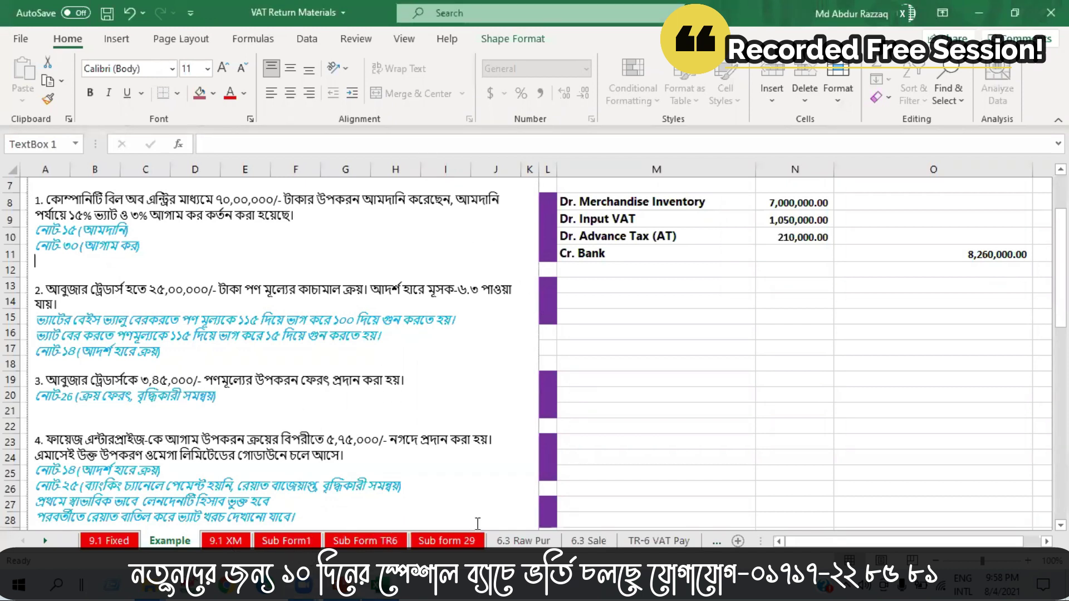
click(226, 541)
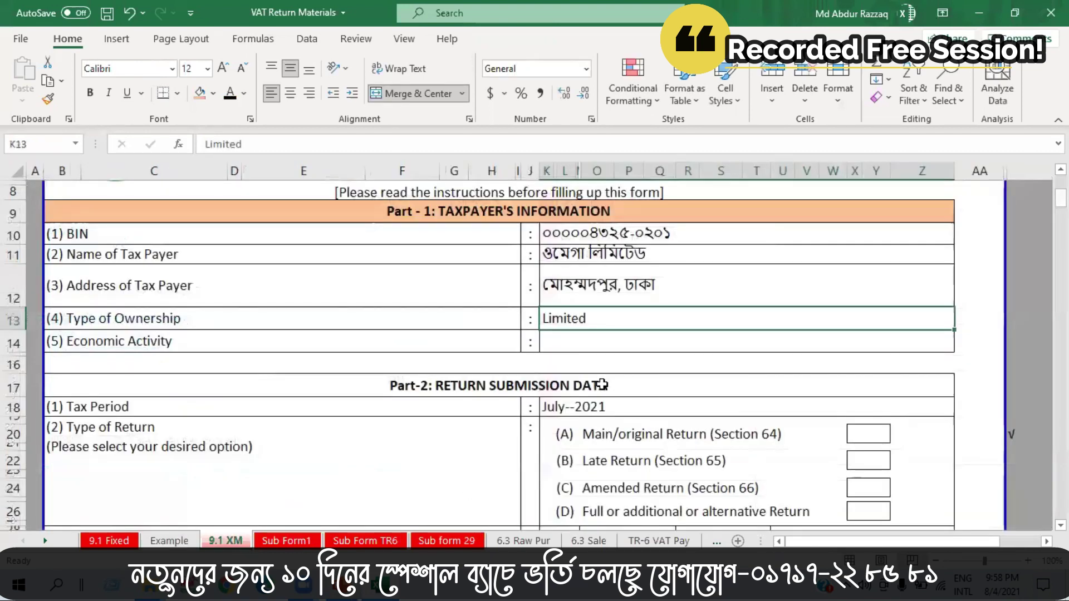
click(584, 339)
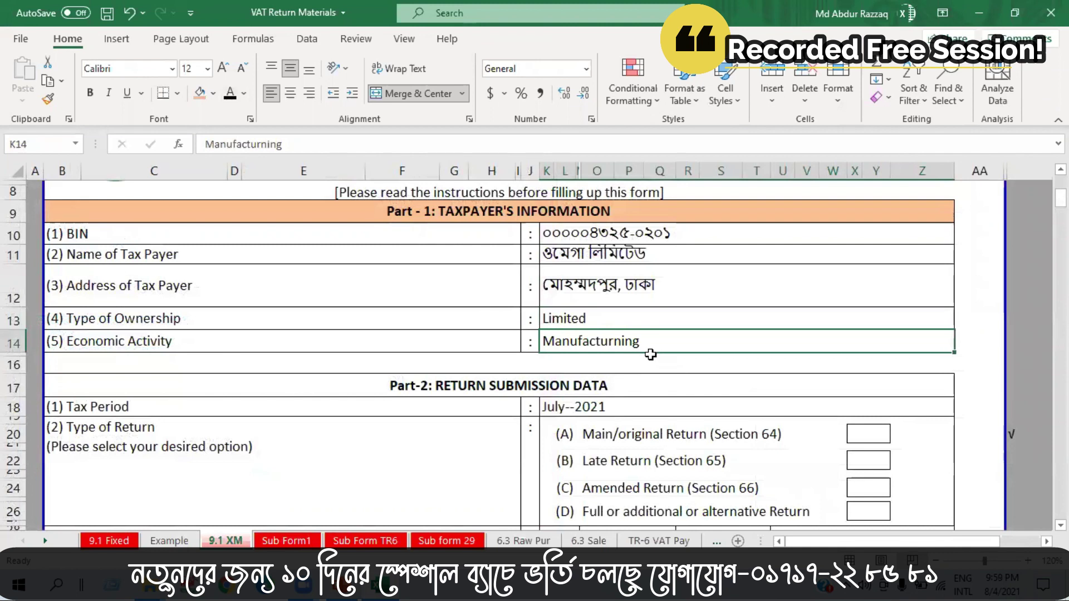
Make the Tax Period entry in K18 of Part-2 bold on the 9.1 XM sheet
scroll(651, 355, down, 3)
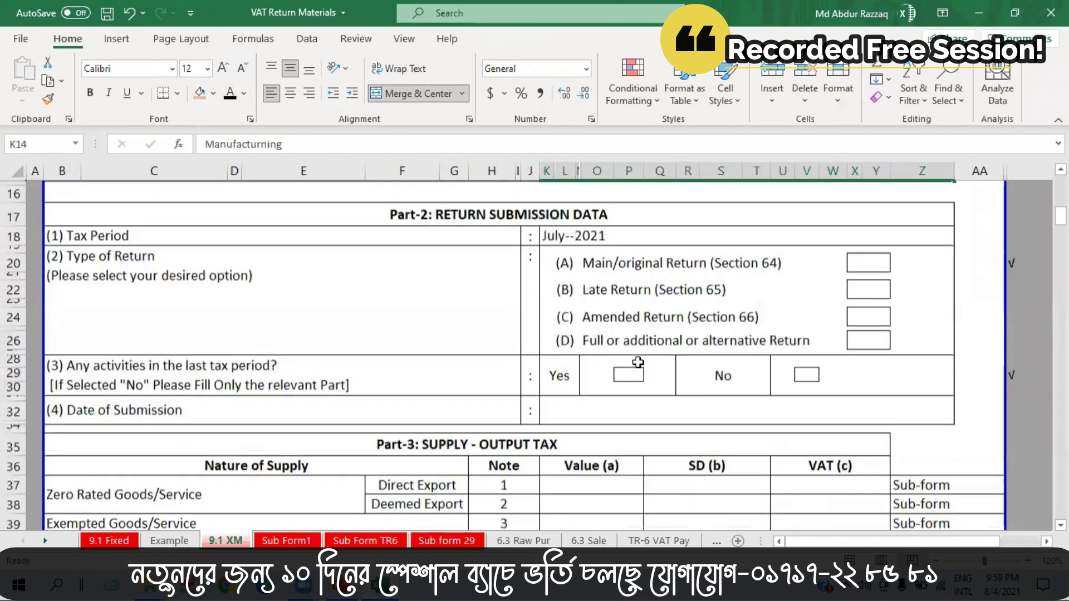
scroll(638, 363, up, 3)
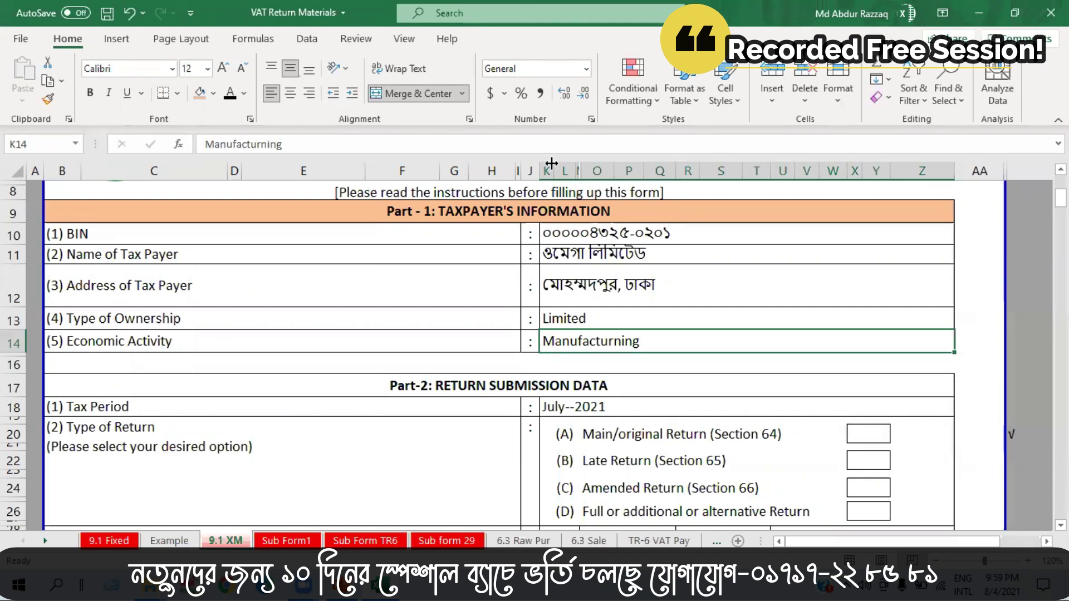
scroll(639, 433, down, 2)
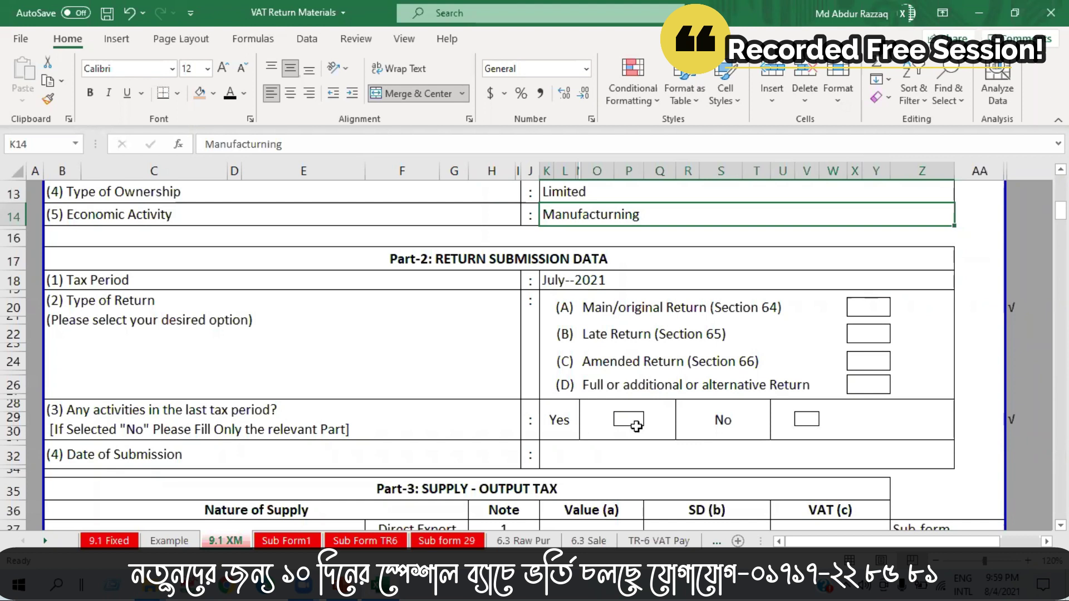
click(608, 280)
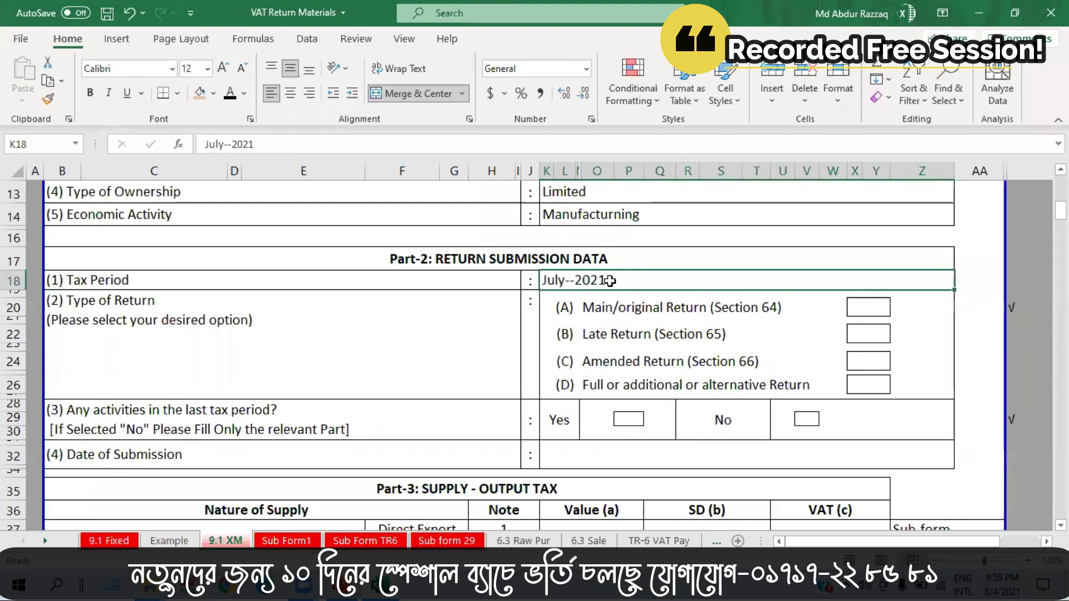
click(244, 93)
click(90, 93)
click(90, 93)
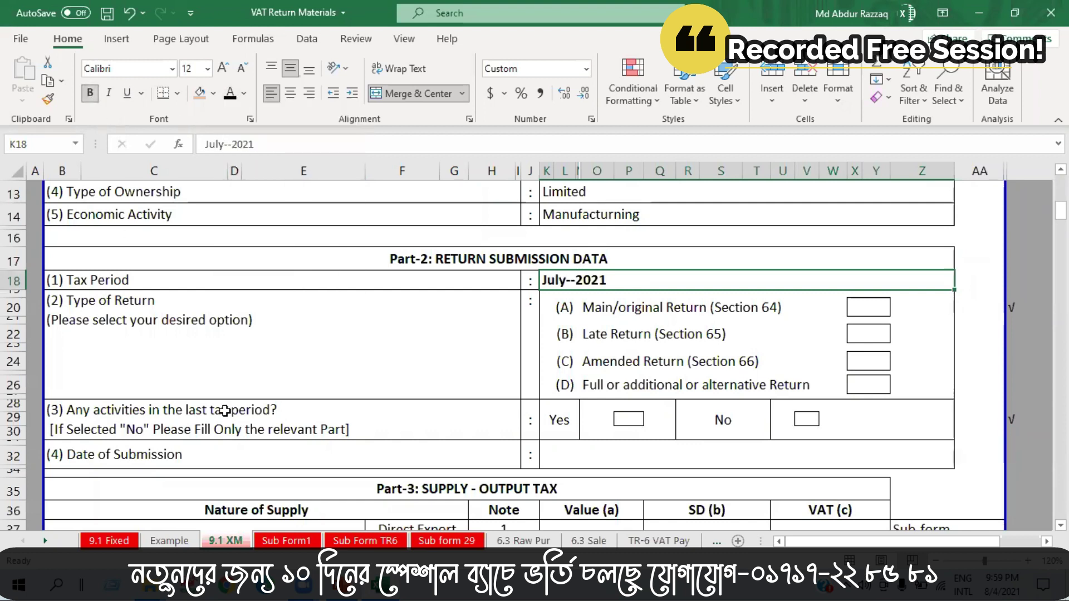
Look up the month and year of the transactions in the Example sheet's introductory text and compare them with the form's Tax Period
click(170, 540)
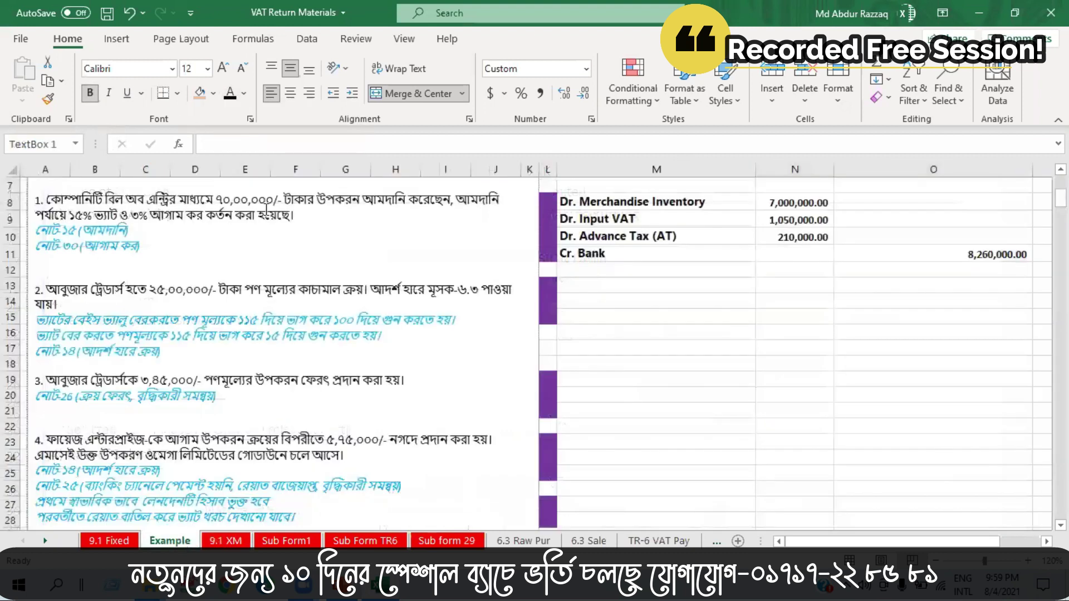
click(315, 244)
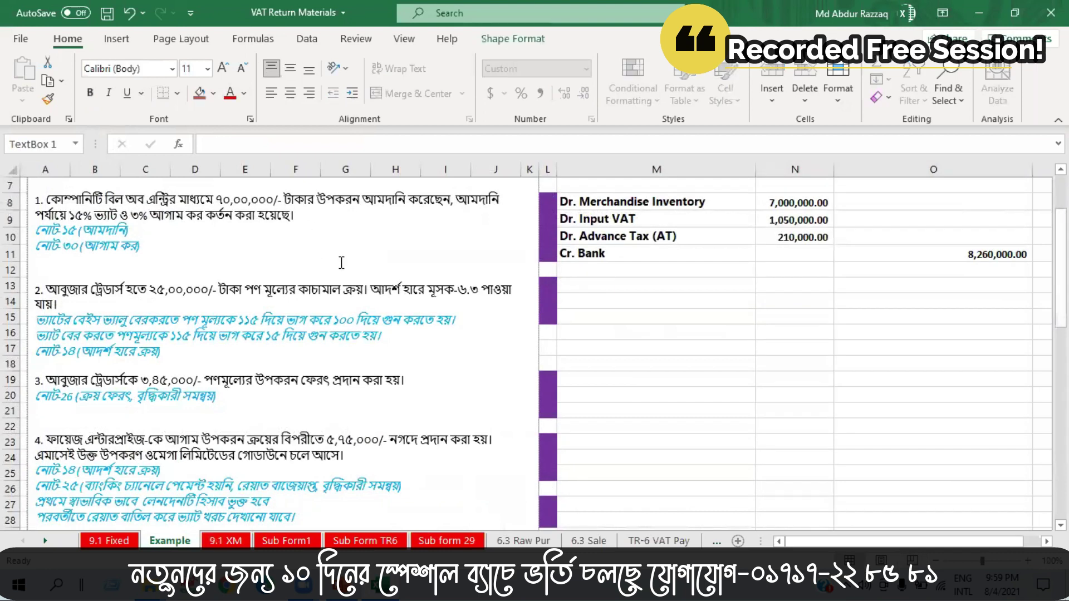
scroll(342, 263, up, 2)
drag(461, 233, 521, 234)
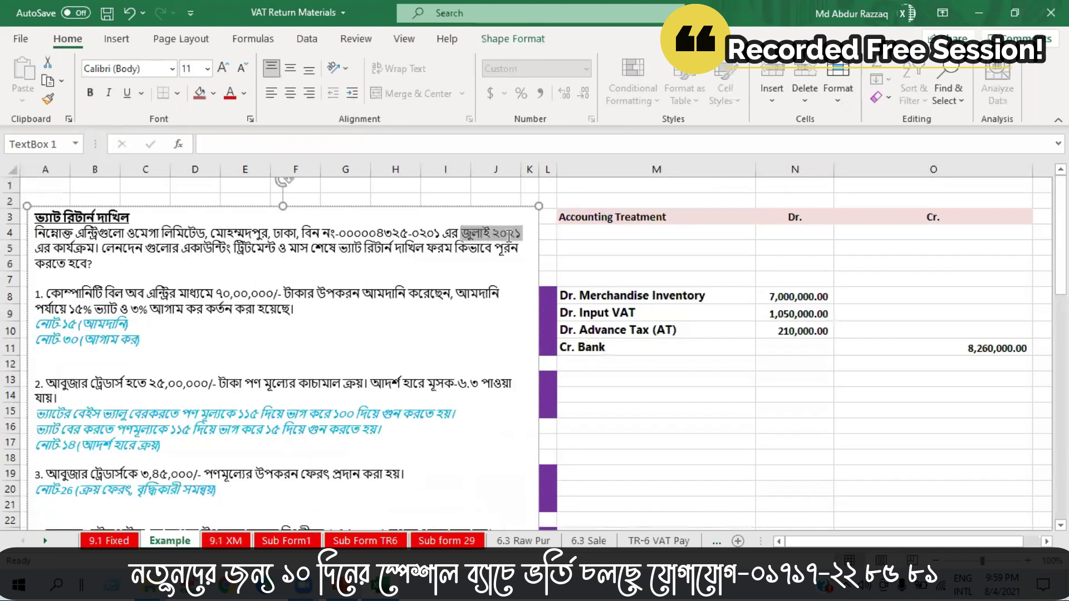
click(230, 96)
click(234, 539)
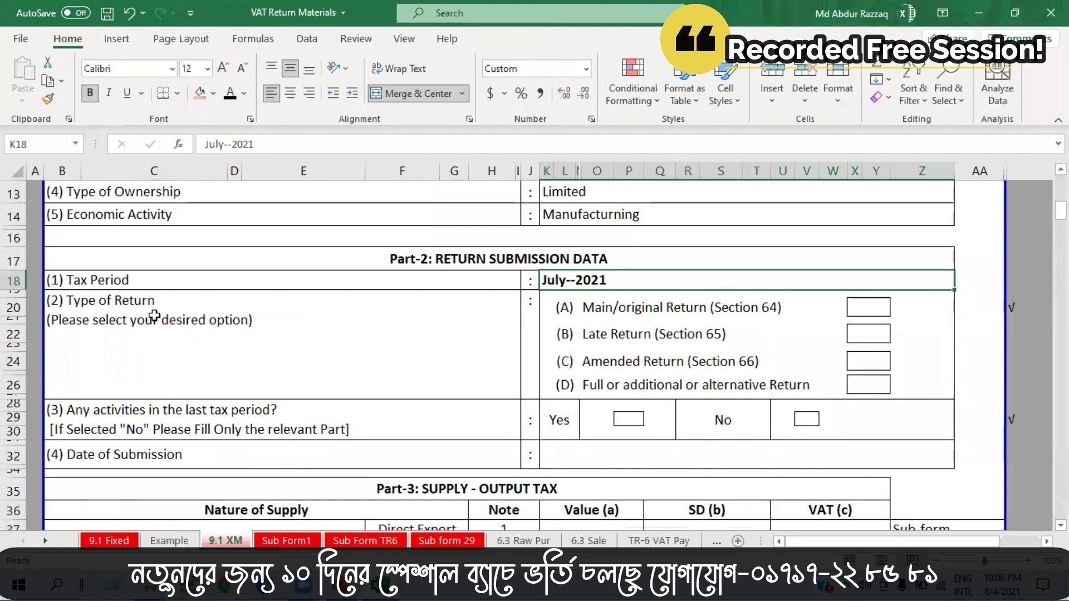
Reveal the √ for "Main/original Return (Section 64)" in X20 with black font, and go over the four return type options
click(862, 310)
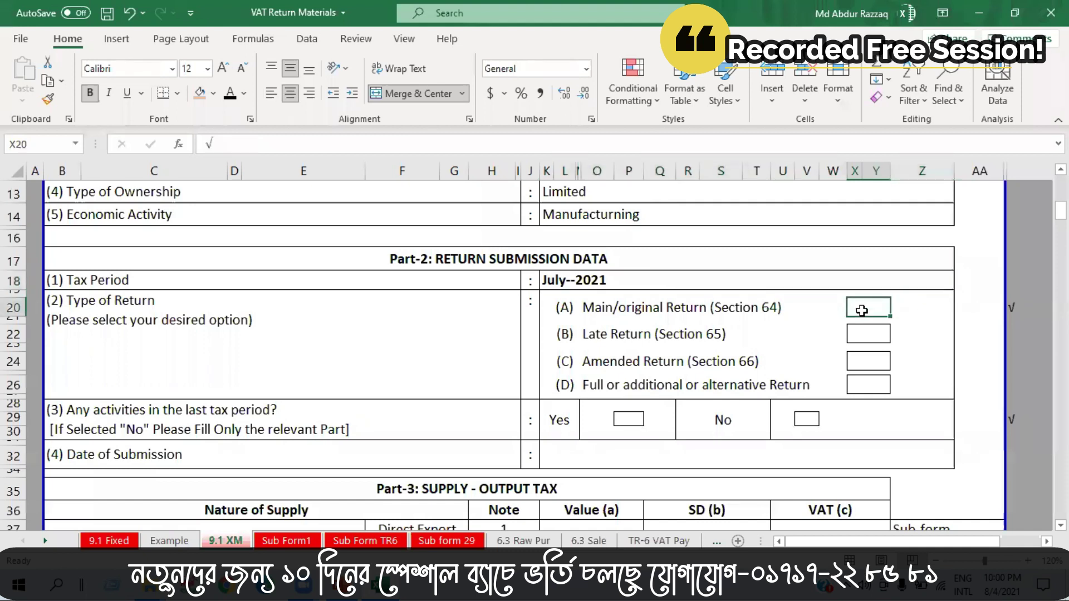
click(230, 93)
click(607, 115)
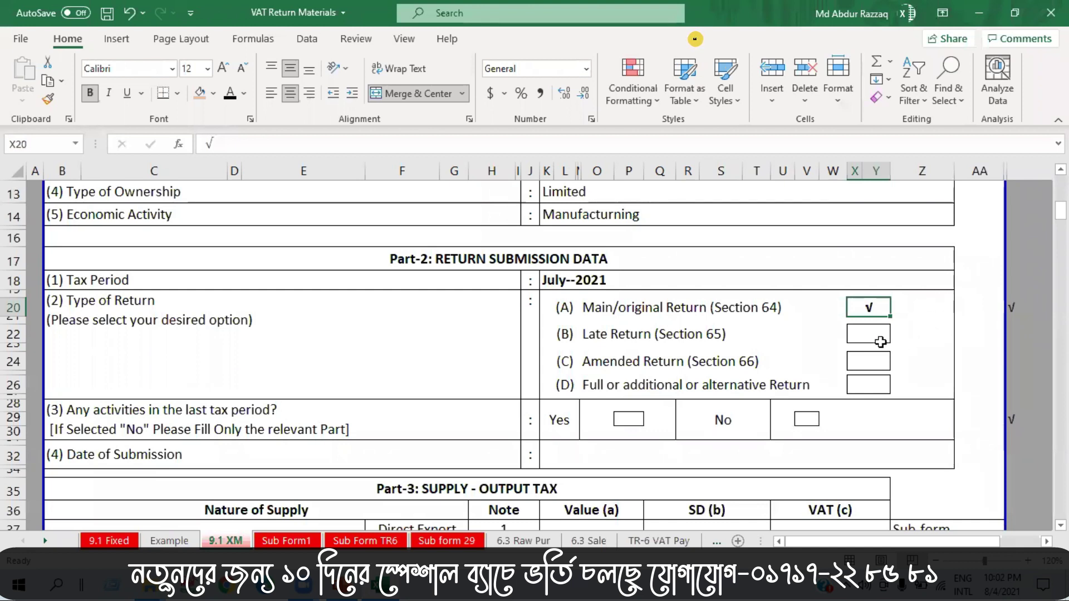
click(860, 383)
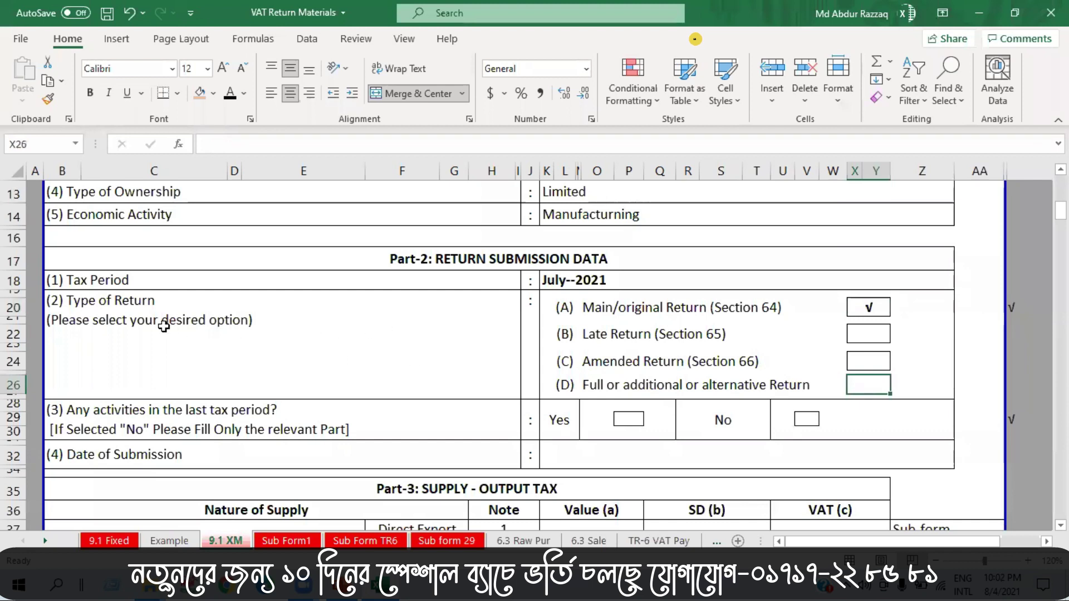
drag(600, 308, 553, 384)
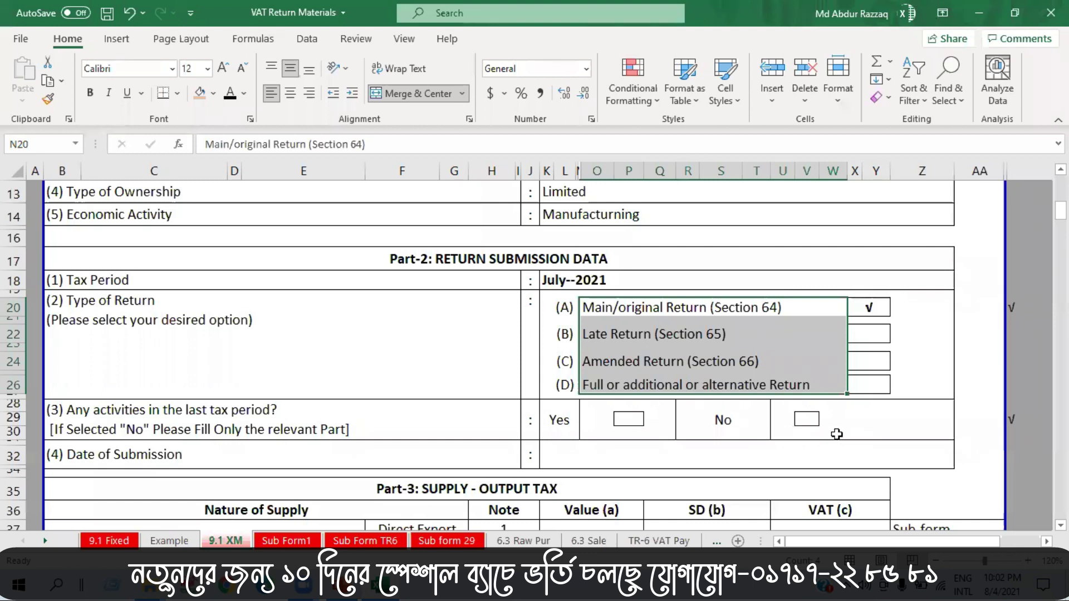
Examine the last-period activity question and the rest of the 9.1 XM form, including the treasury deposit, closing balance, refund and declaration parts
click(811, 419)
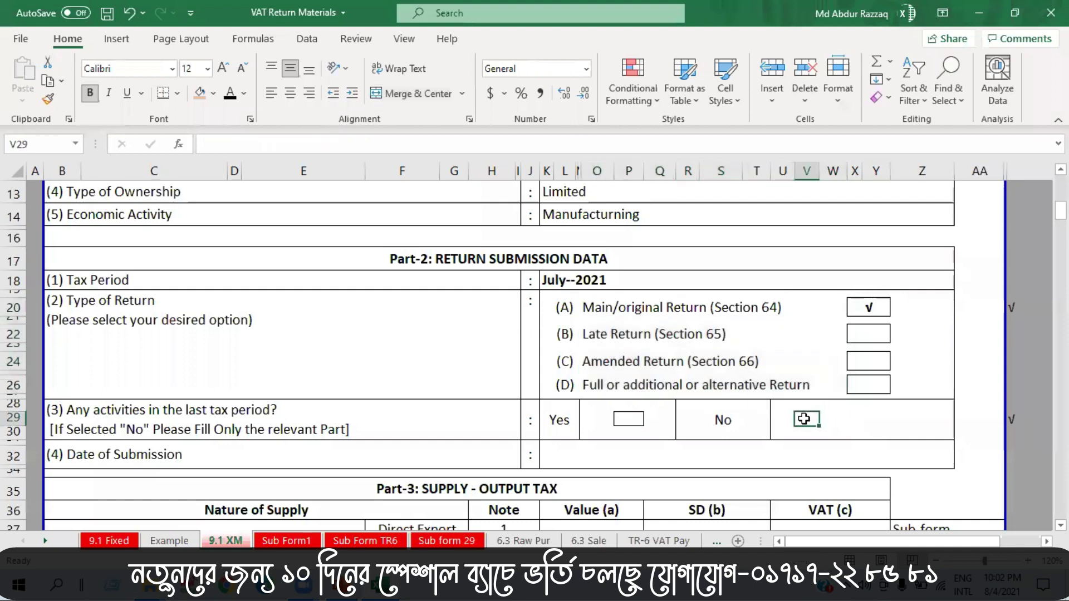
scroll(816, 422, down, 5)
scroll(819, 424, down, 20)
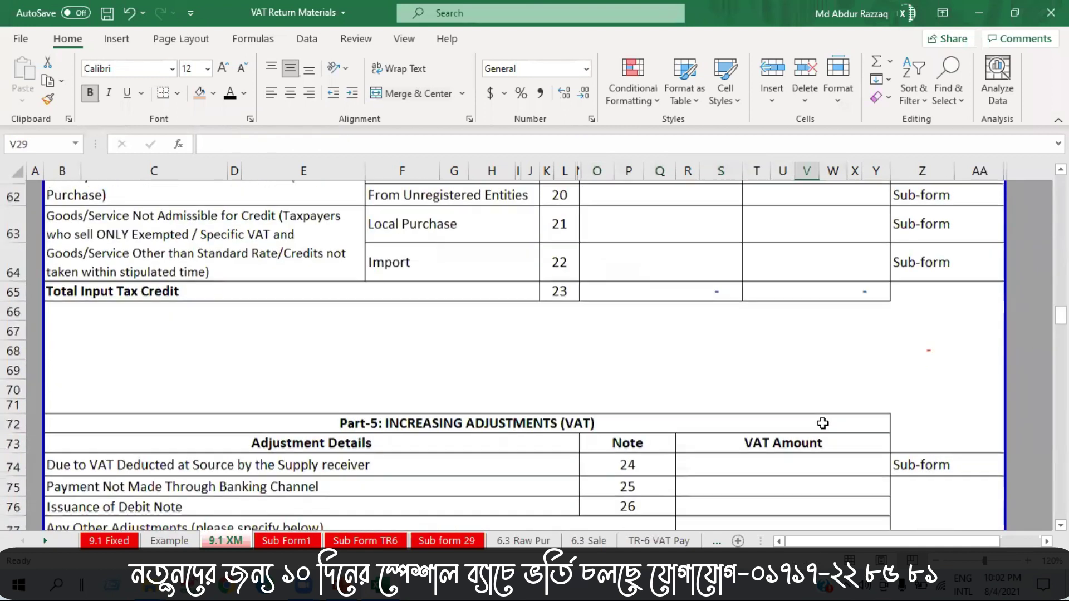
scroll(826, 440, down, 15)
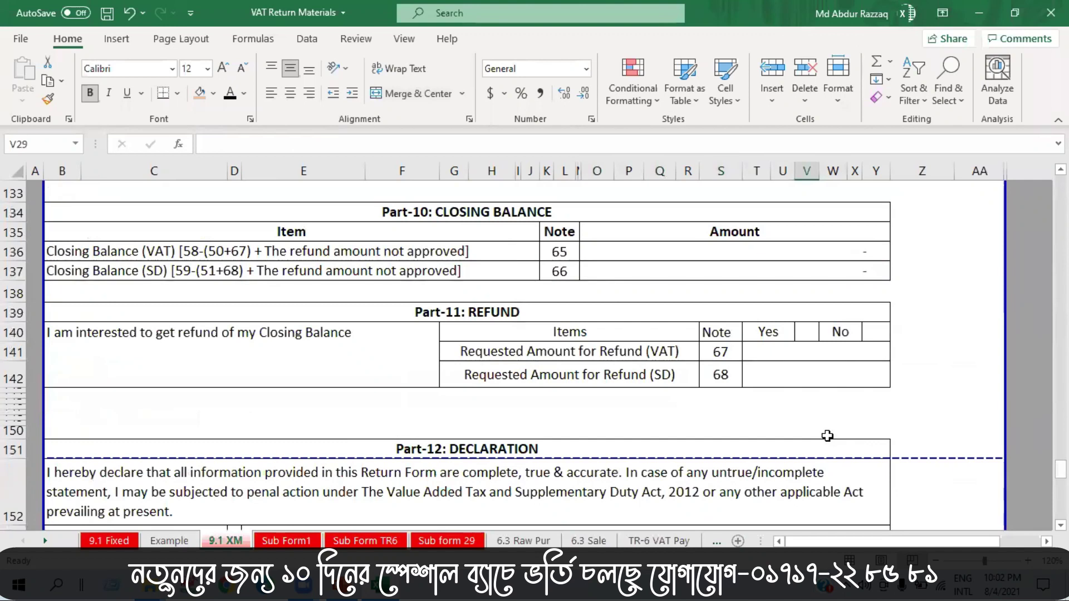
scroll(801, 436, up, 4)
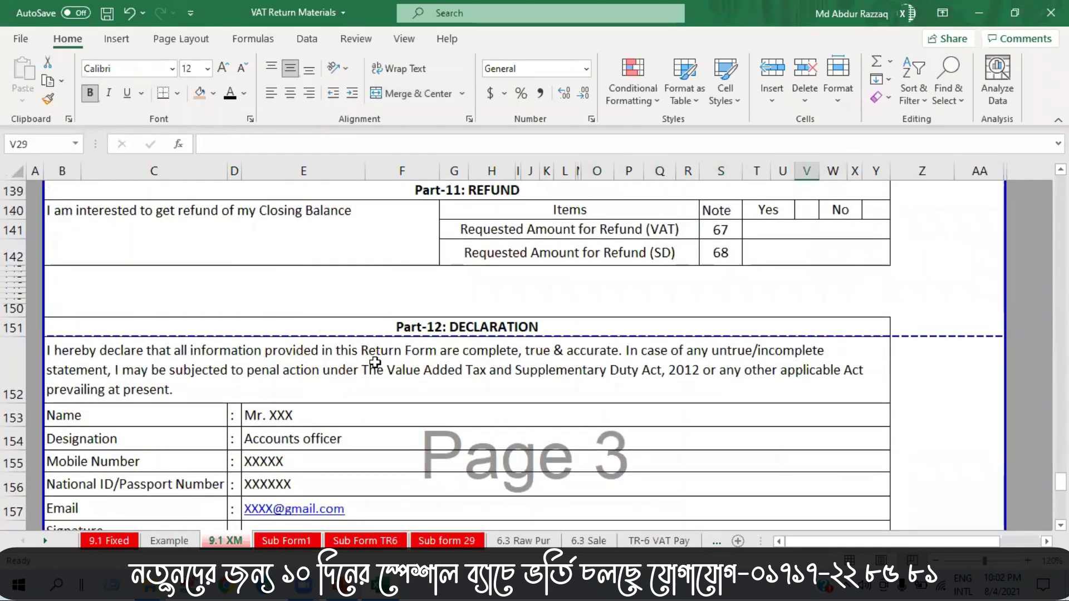
scroll(373, 362, down, 1)
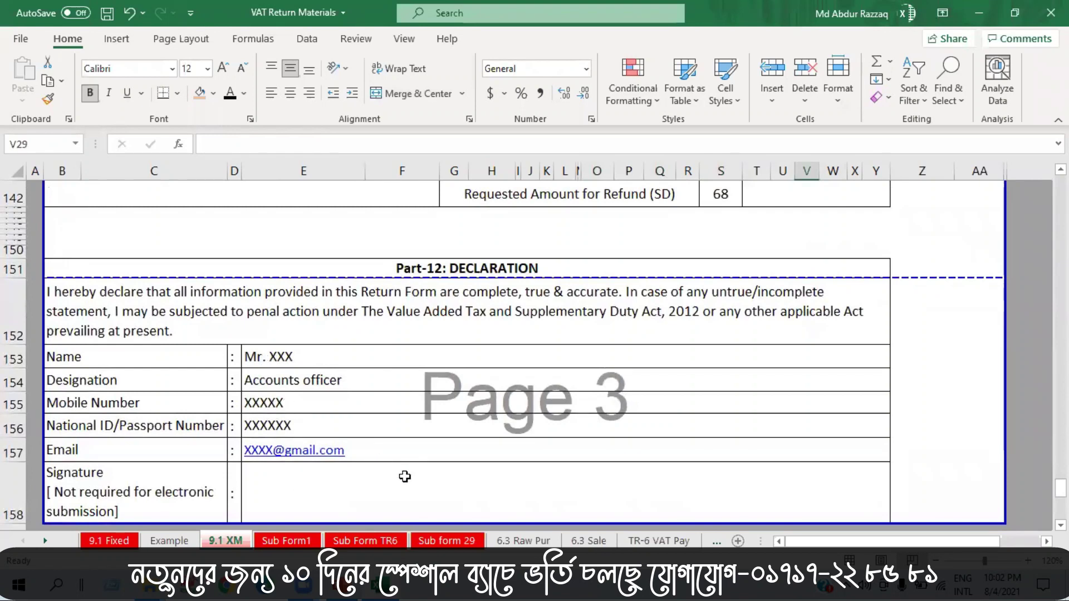
scroll(463, 461, up, 2)
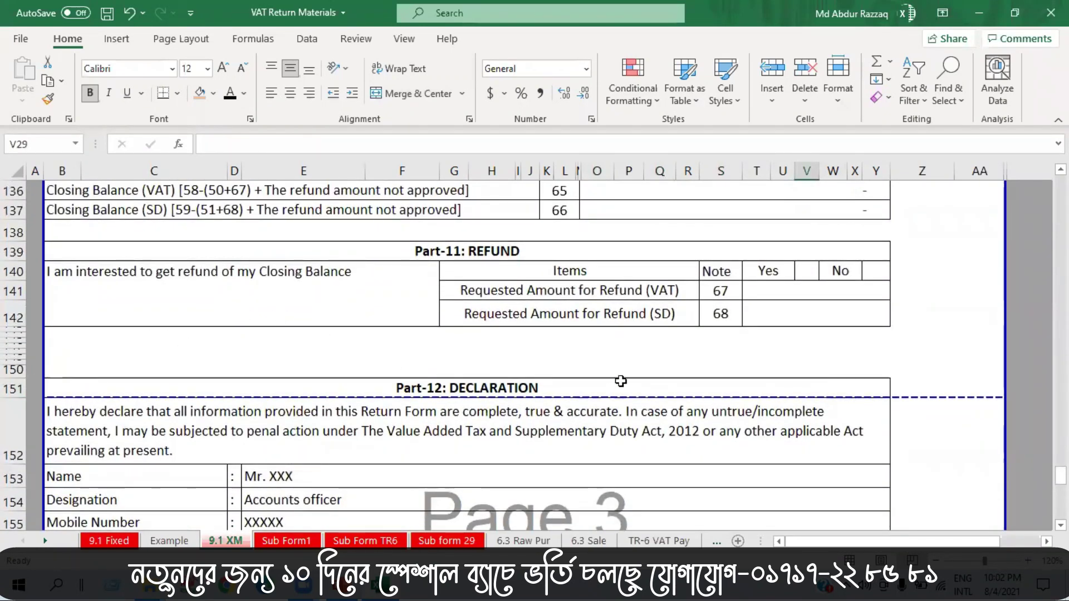
scroll(84, 373, up, 6)
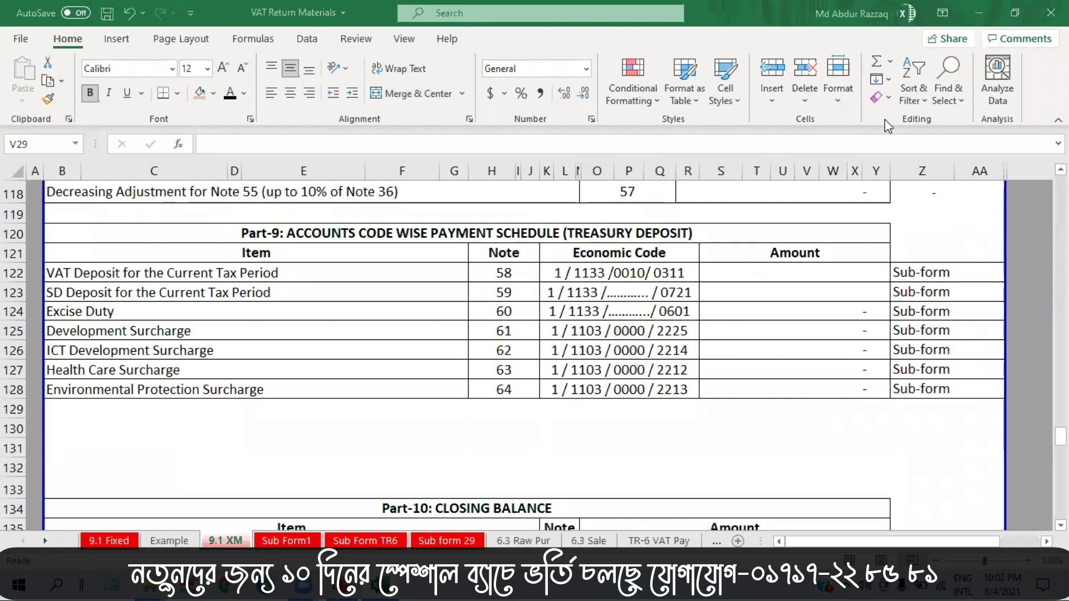
Review the "Any activities in the last tax period?" question in Part-2 and check the company's transactions on the Example sheet
scroll(668, 333, up, 20)
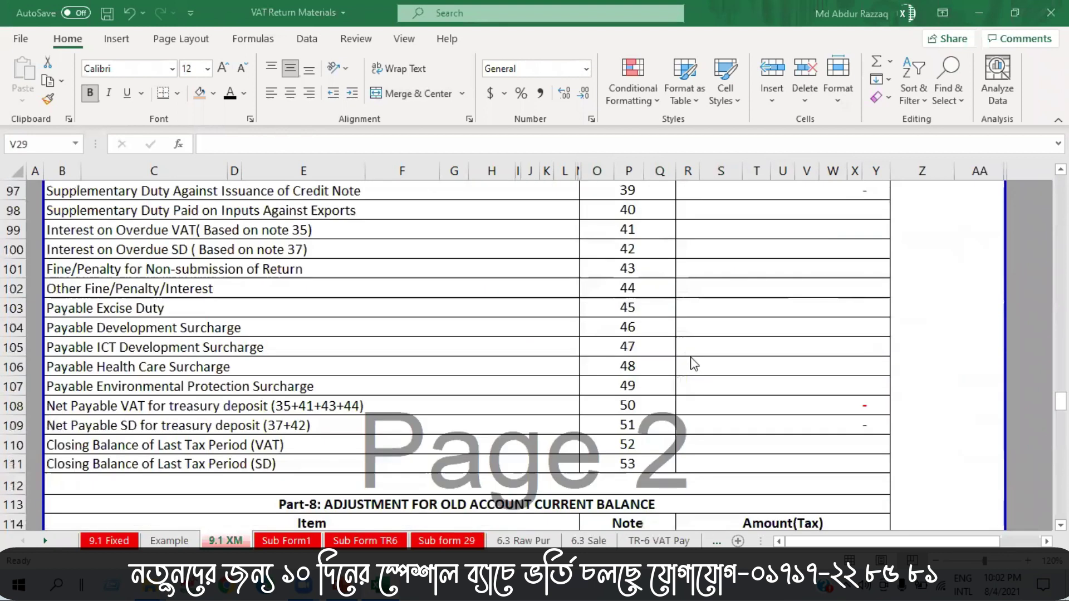
scroll(692, 356, up, 5)
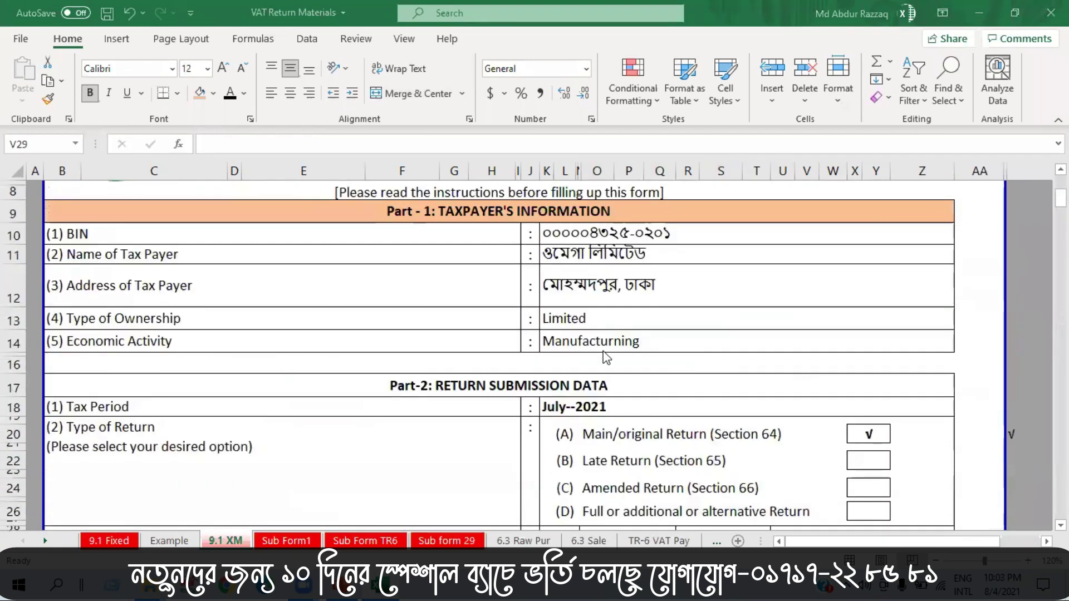
scroll(469, 409, down, 2)
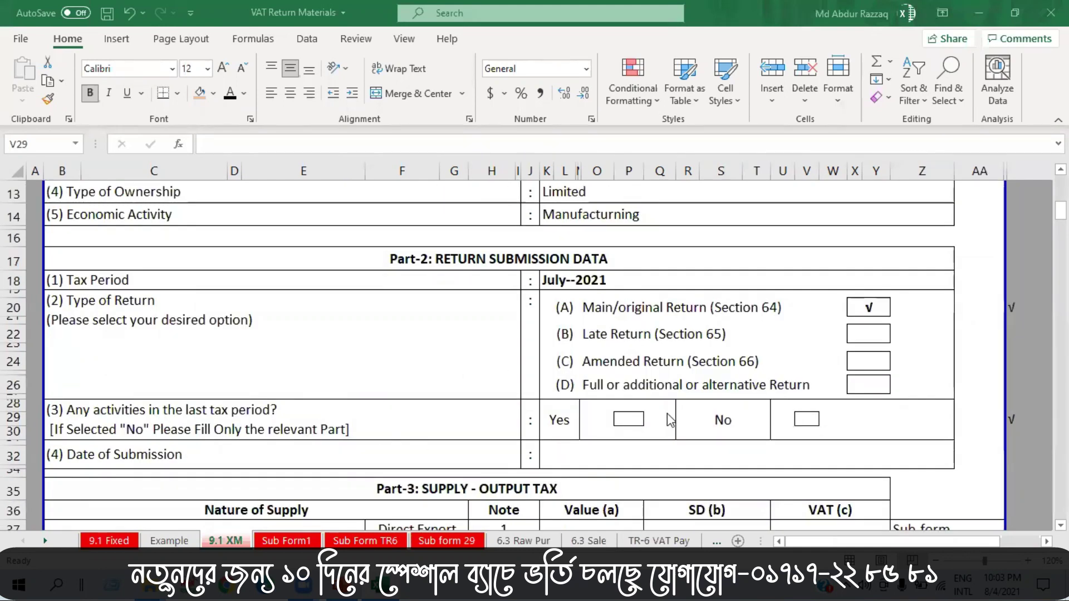
click(628, 420)
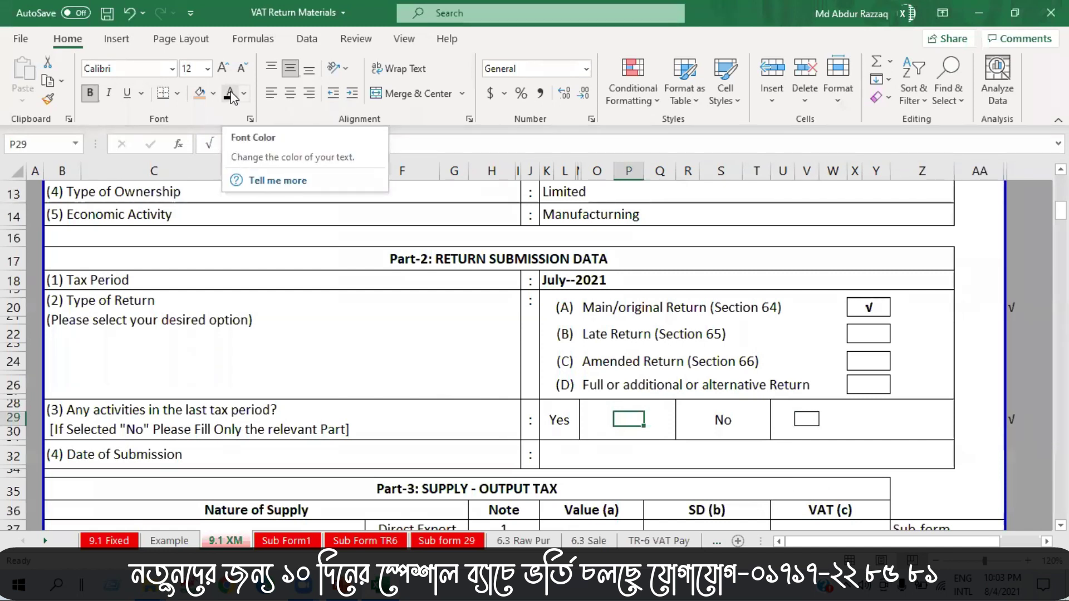
click(176, 543)
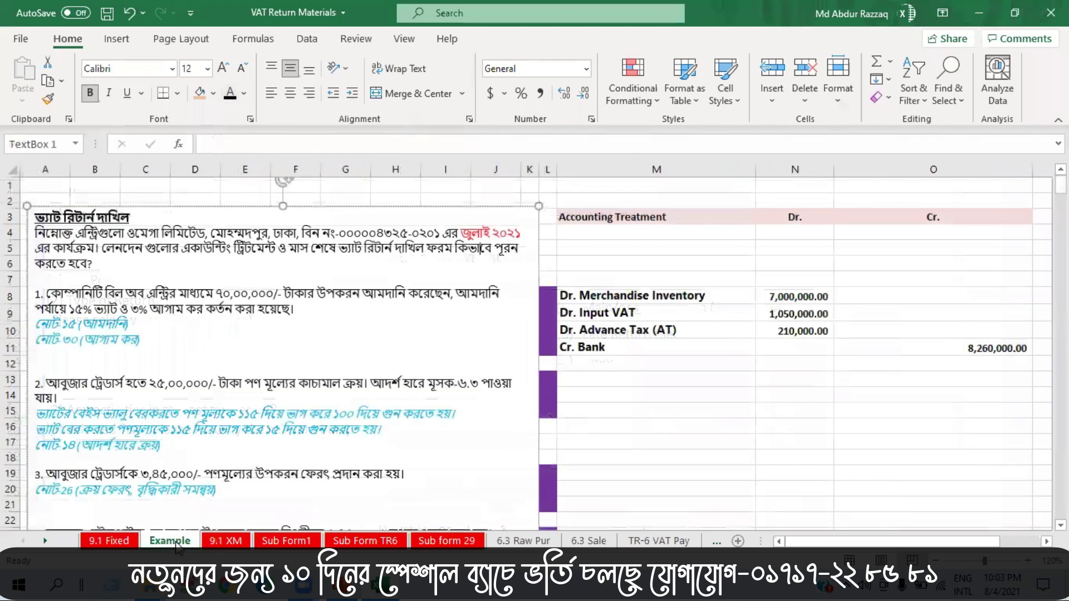
scroll(291, 369, down, 11)
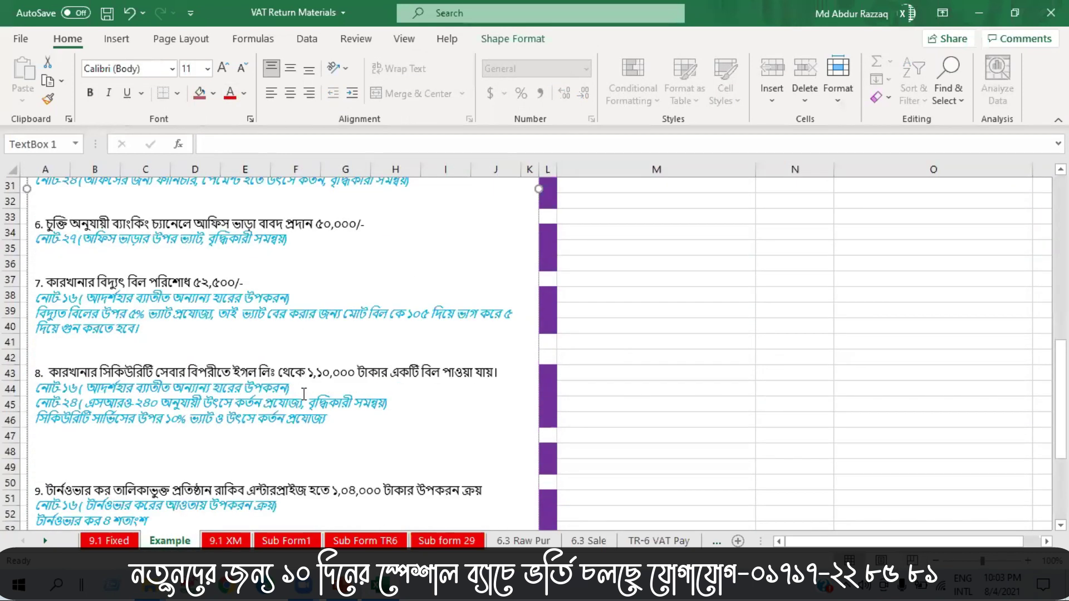
scroll(306, 394, up, 4)
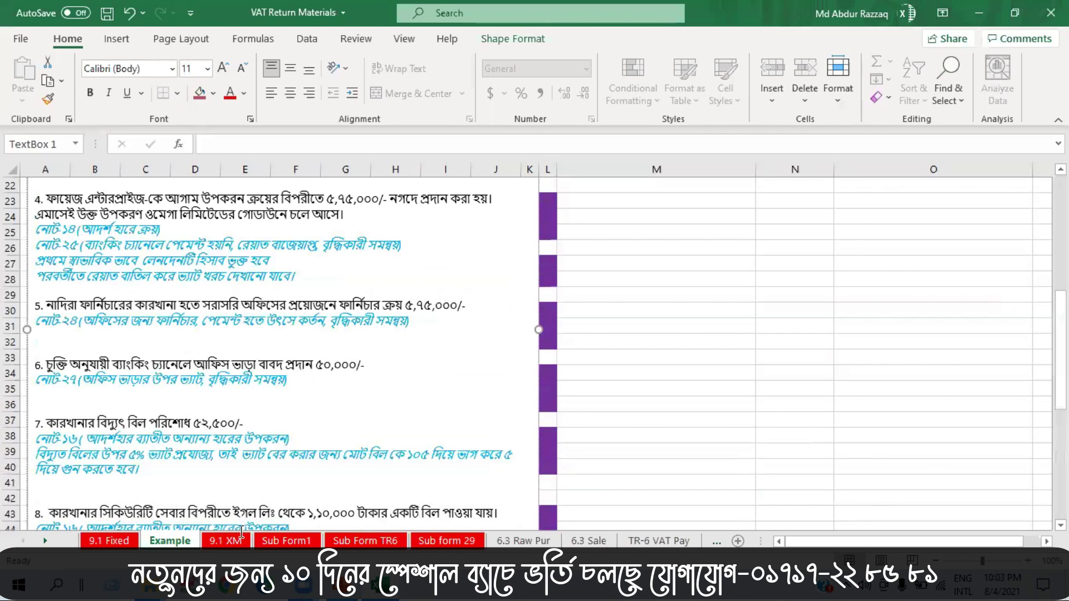
On the 9.1 XM sheet, reveal the √ for "Yes" in P29 and the submission date 04/08//2021 in L32 with black font
click(226, 541)
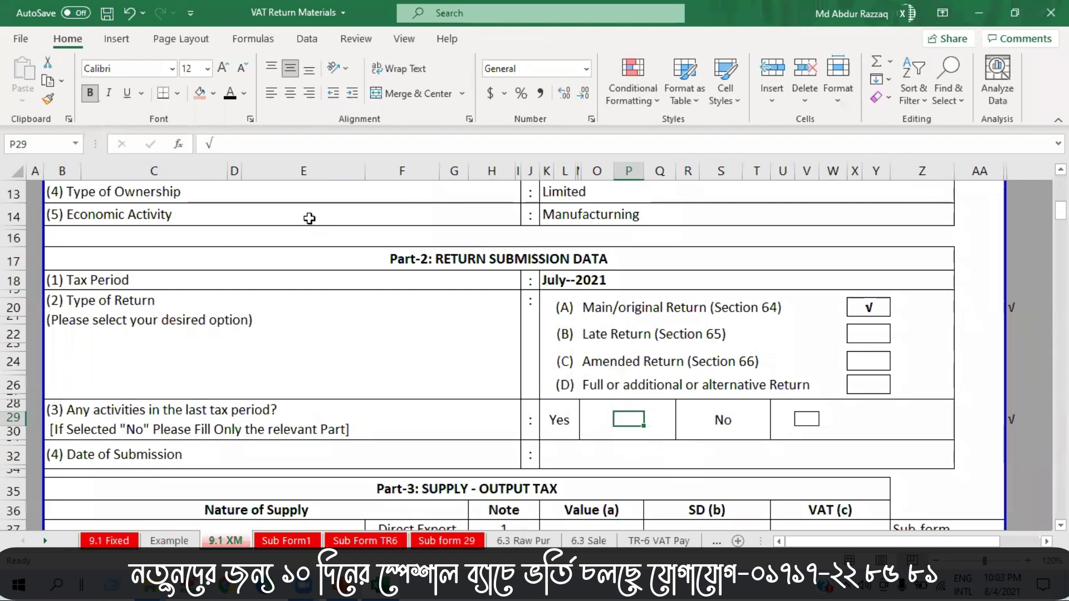
click(229, 92)
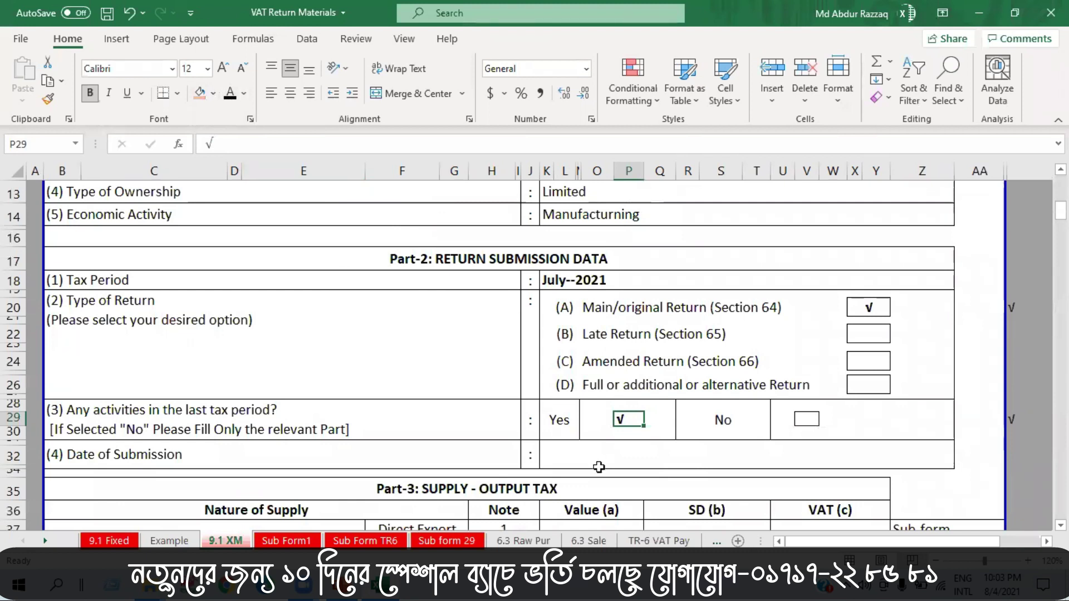
click(571, 452)
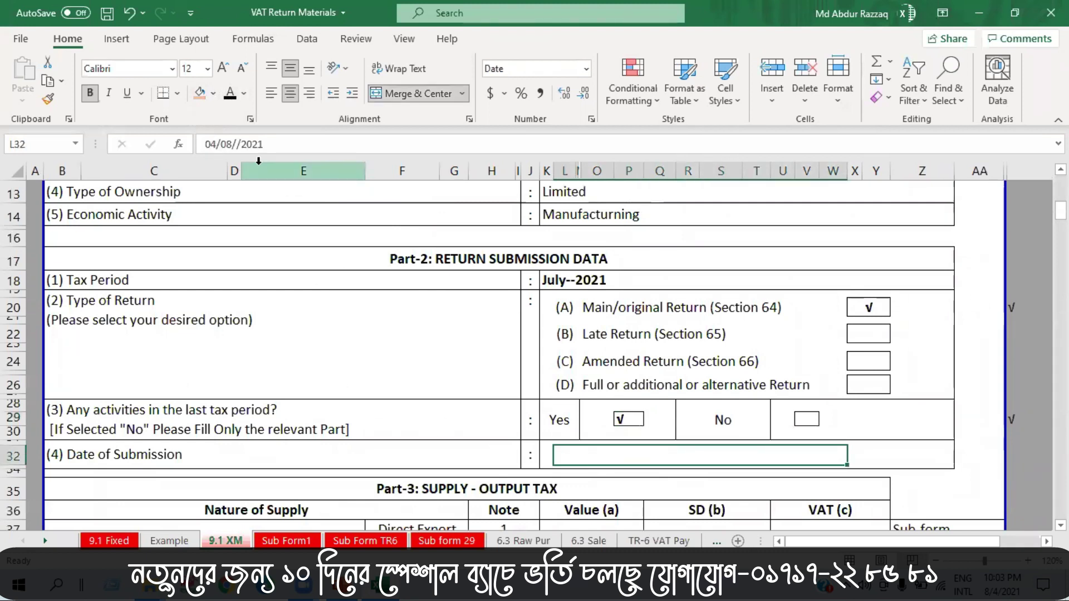
click(229, 92)
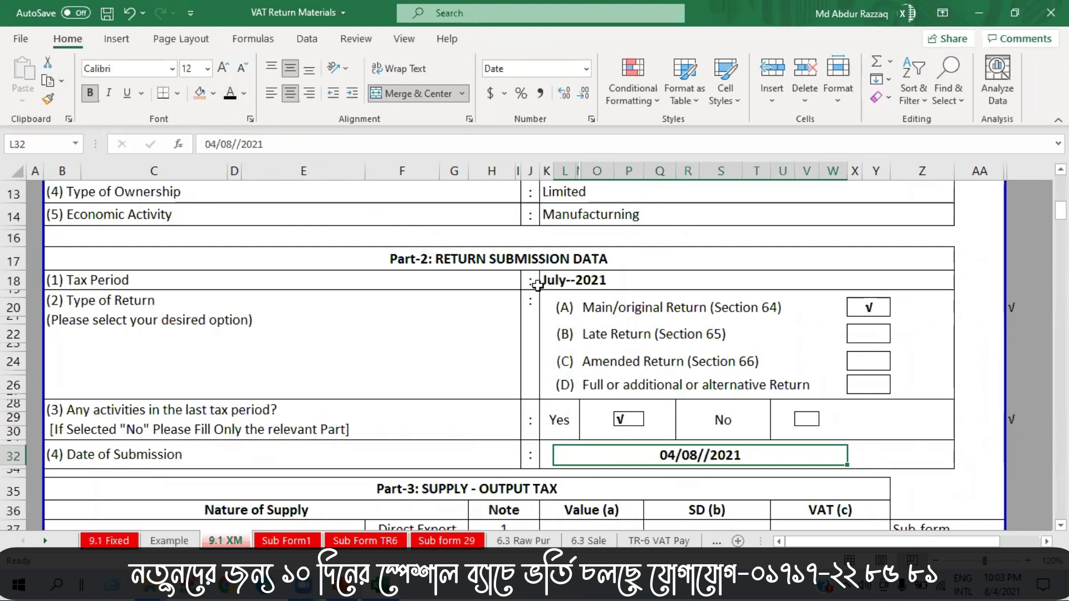
Fill the "Part-2: RETURN SUBMISSION DATA" heading with the same light orange as the Part-1 heading, and save the workbook
scroll(538, 285, up, 3)
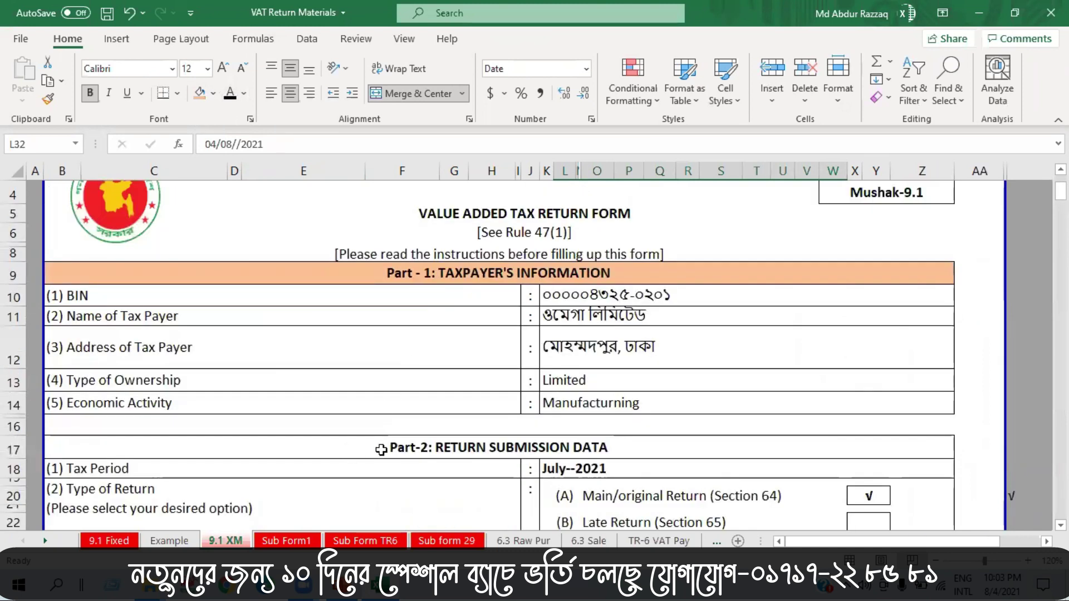
click(346, 453)
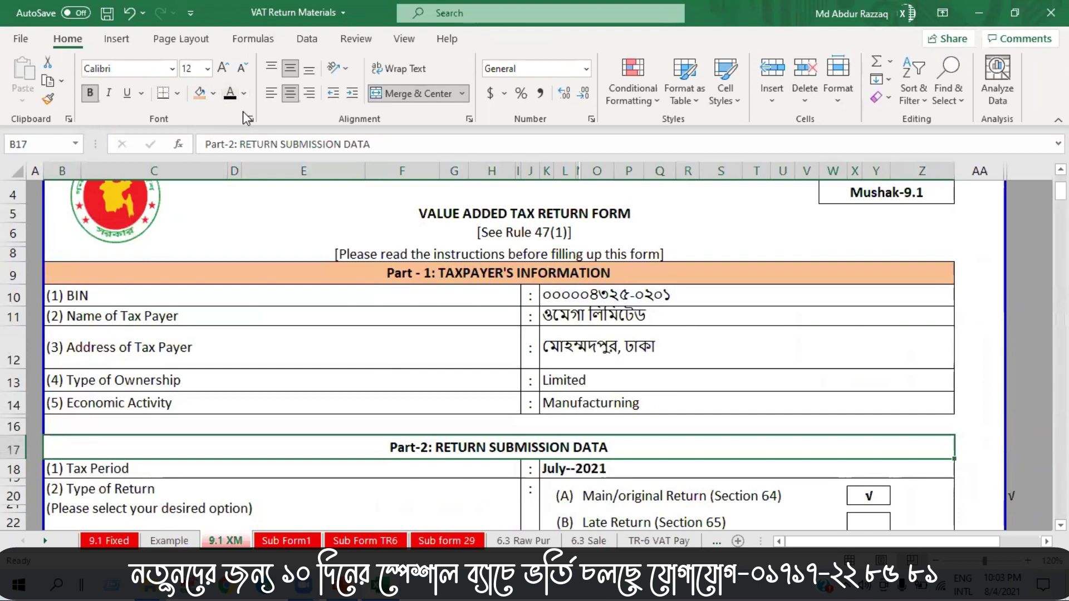
click(199, 93)
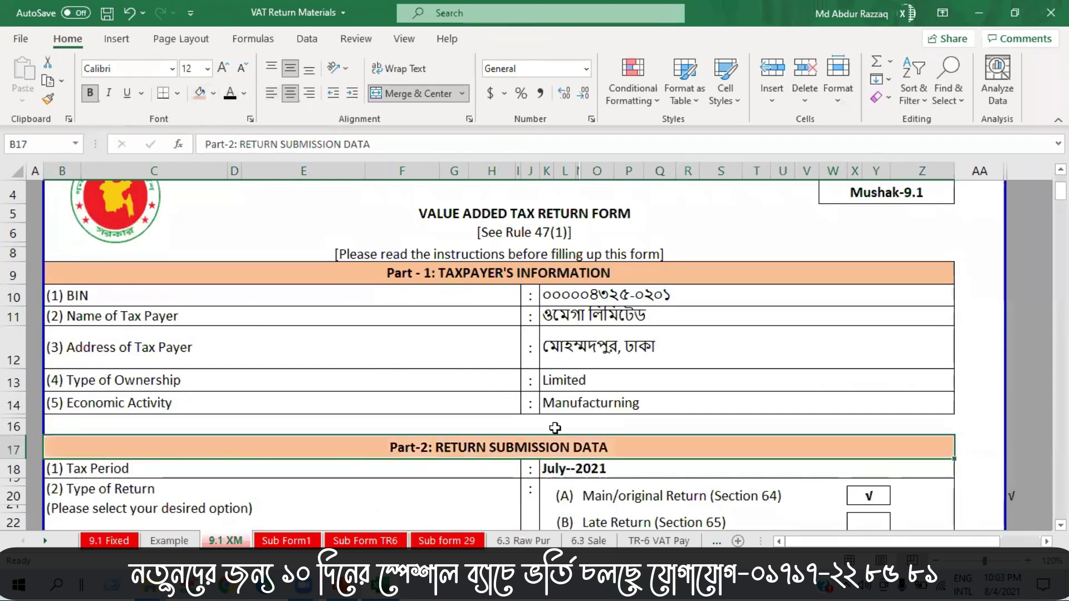
scroll(557, 429, down, 2)
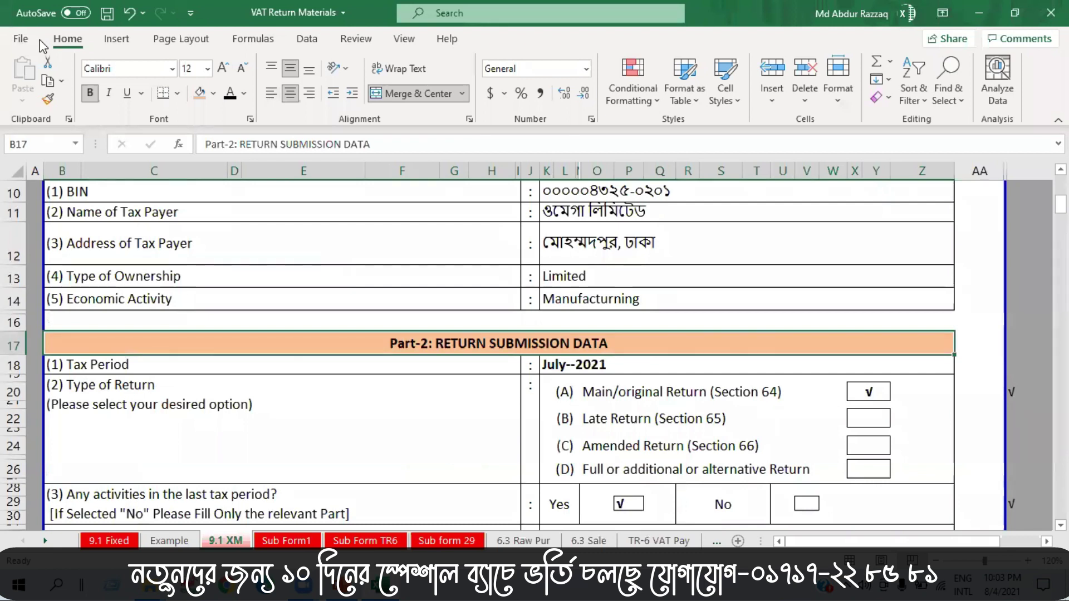
click(107, 13)
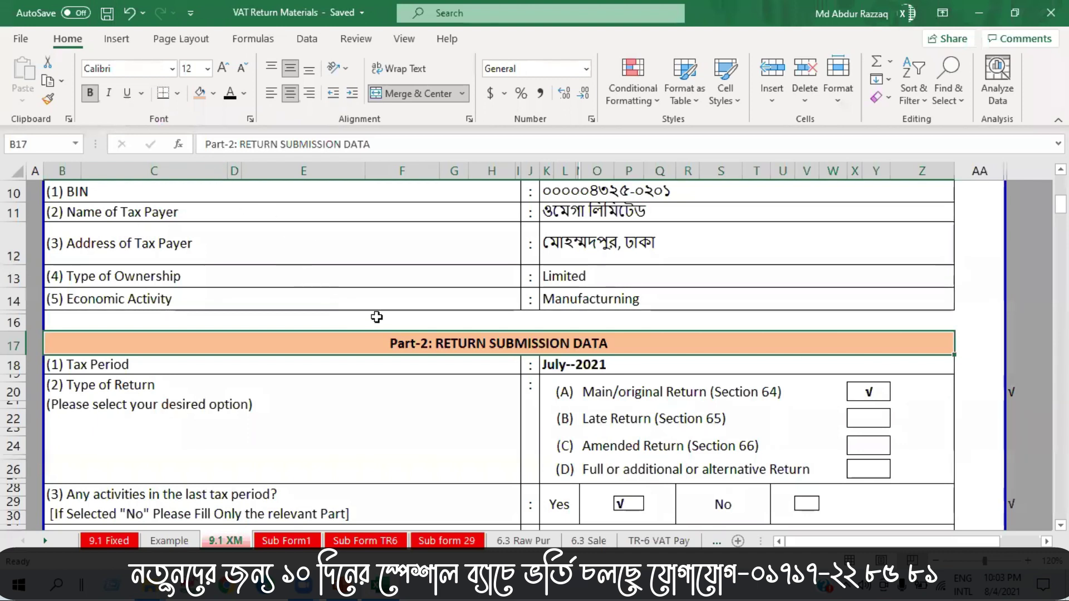
Fill the "Part-3: SUPPLY - OUTPUT TAX" heading in row 35 with light orange
scroll(383, 312, down, 10)
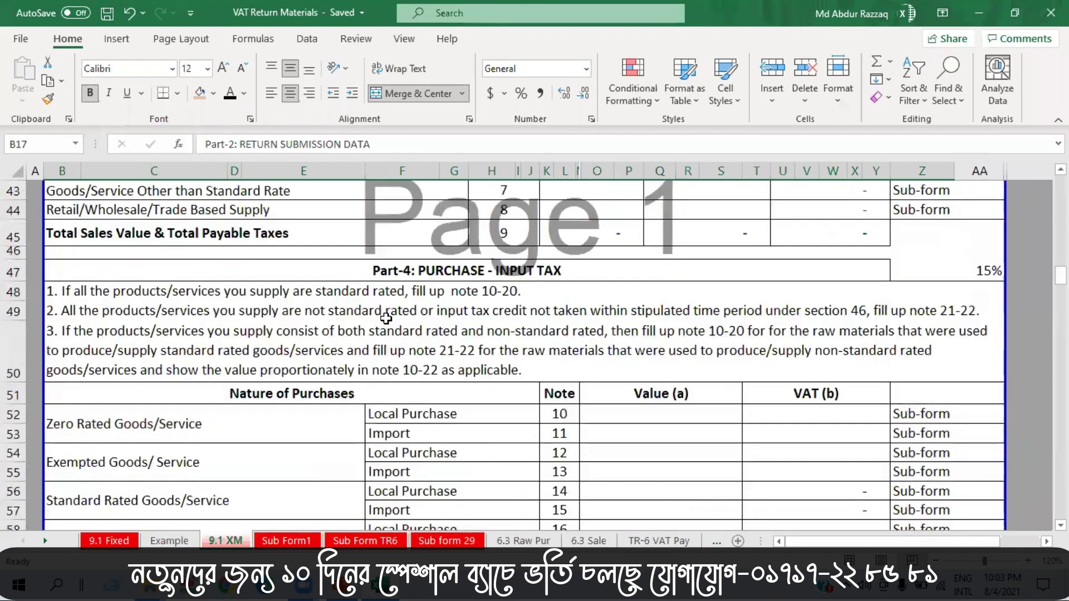
scroll(386, 318, down, 20)
scroll(384, 323, up, 15)
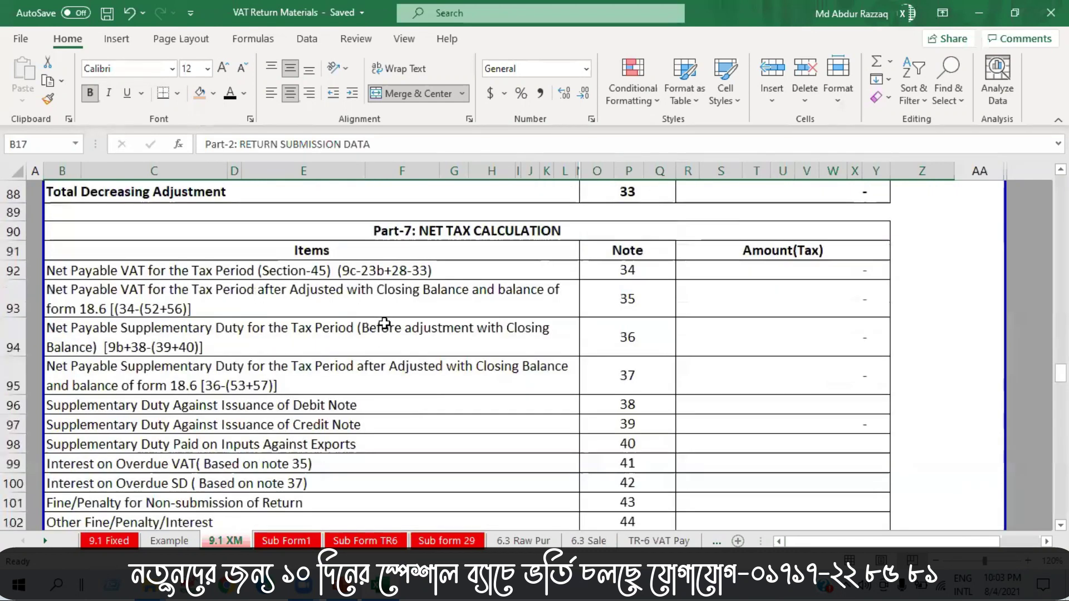
scroll(384, 325, up, 15)
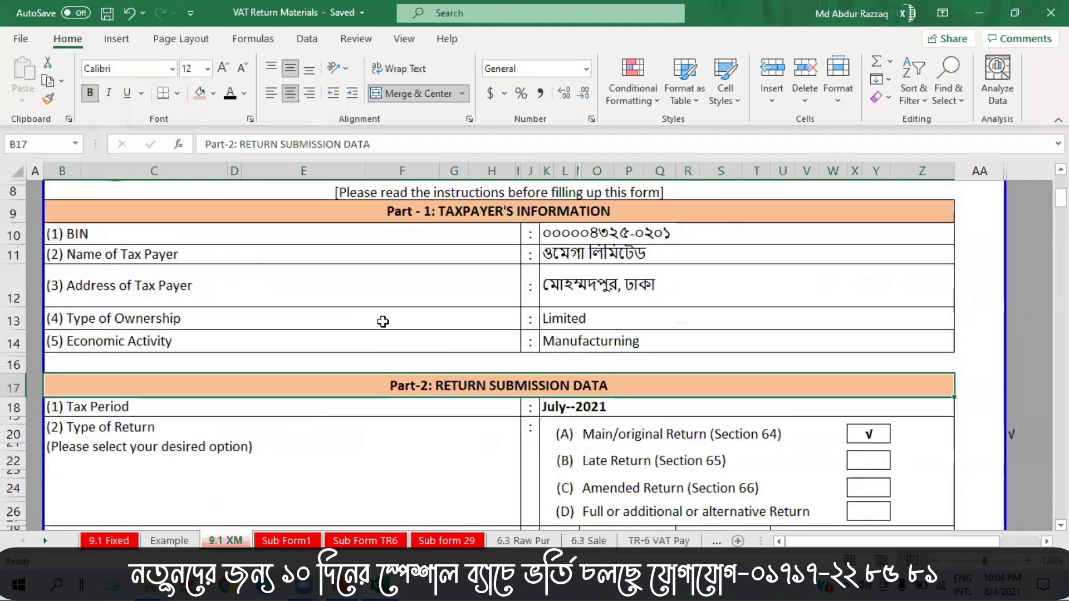
scroll(392, 433, down, 7)
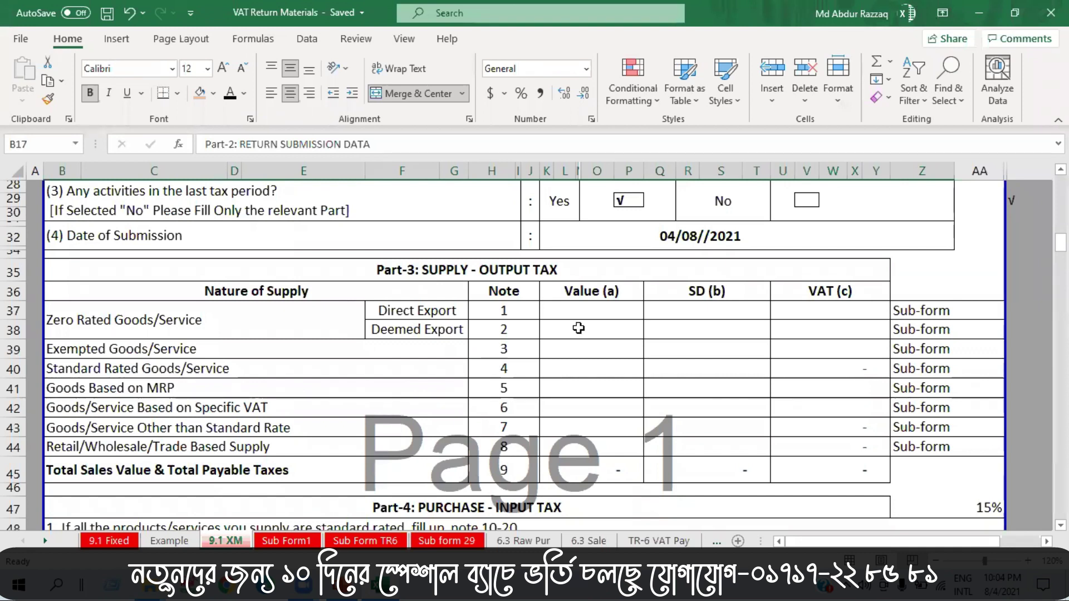
click(428, 271)
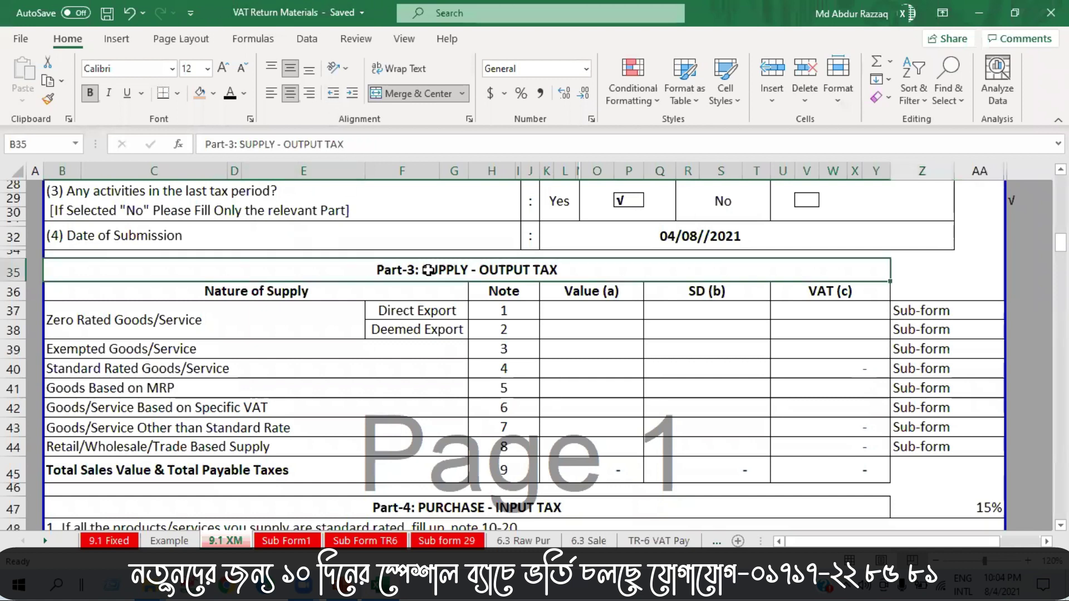
click(200, 95)
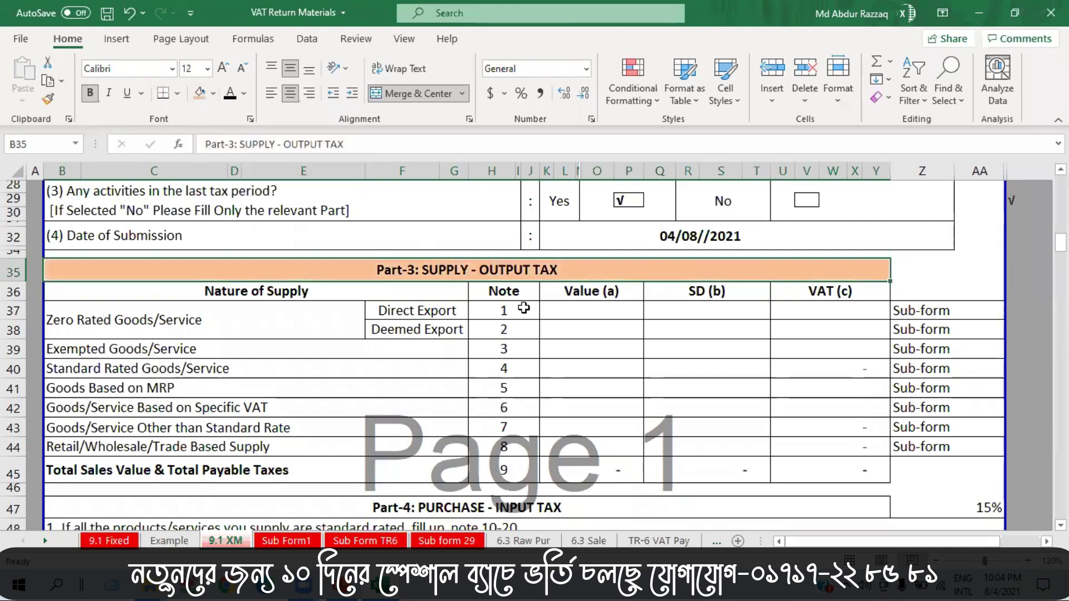
Fill the Part-3 note number cells 1 to 9, from H37 down to row 45, with light orange
drag(503, 309, 514, 474)
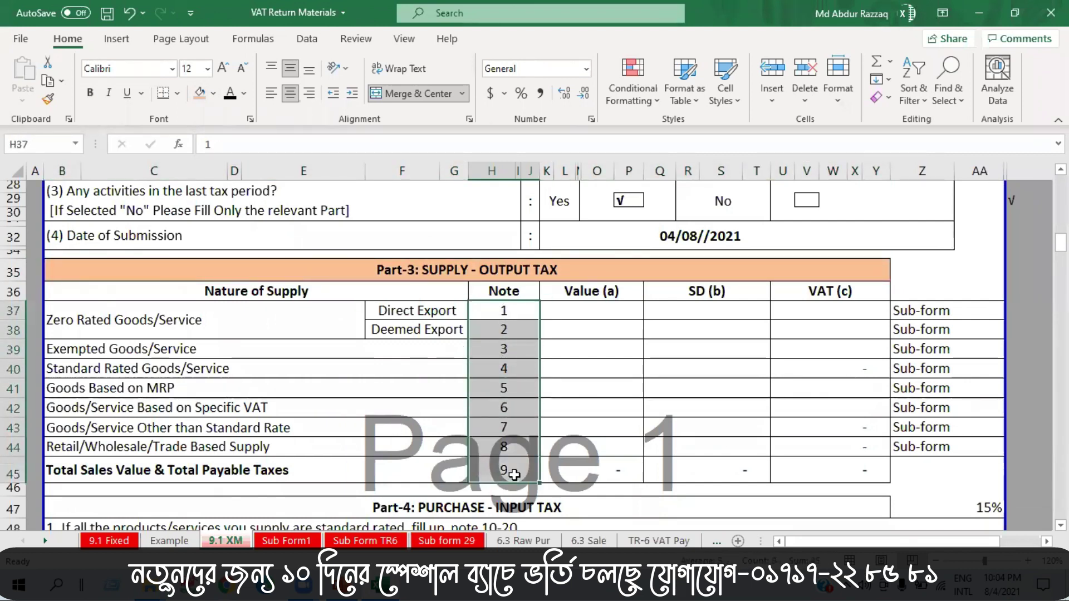
click(213, 93)
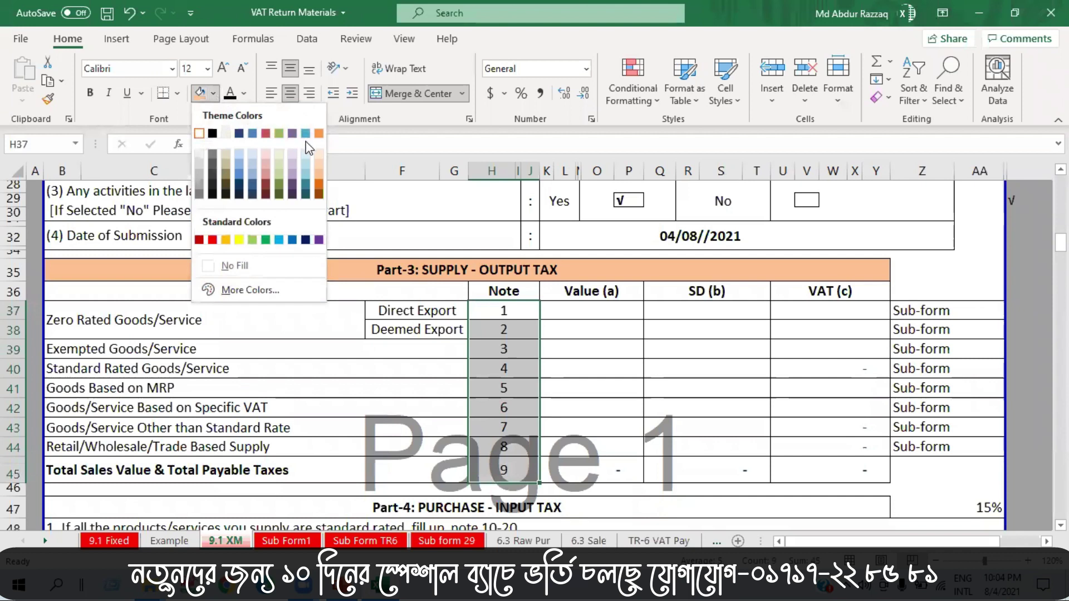
click(200, 93)
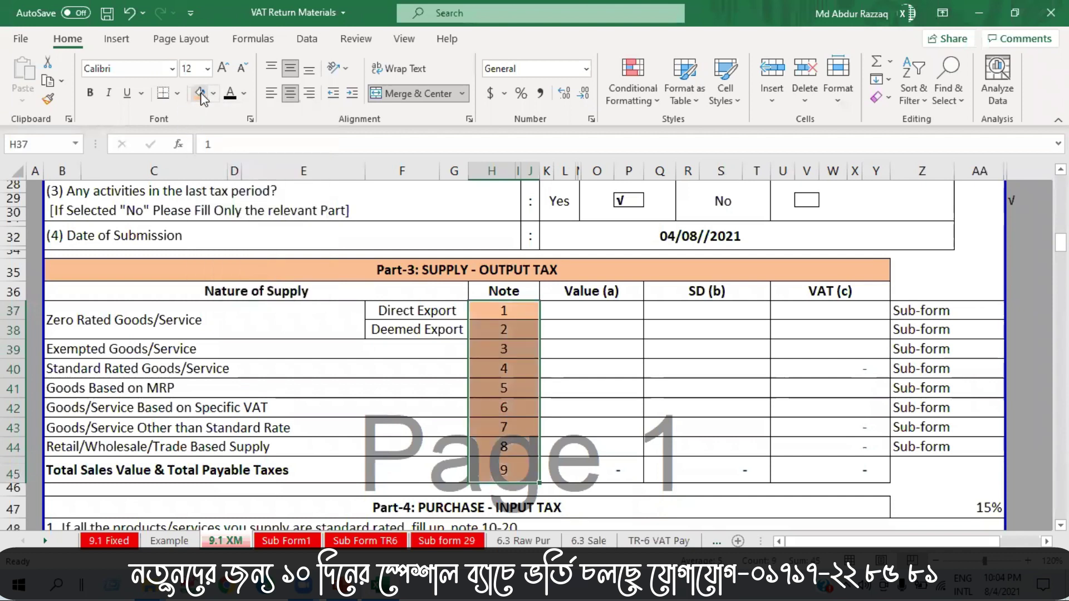
Go over the Part-3 supply table, examining the zero-rated Direct Export and Deemed Export rows with notes 1 and 2
click(640, 386)
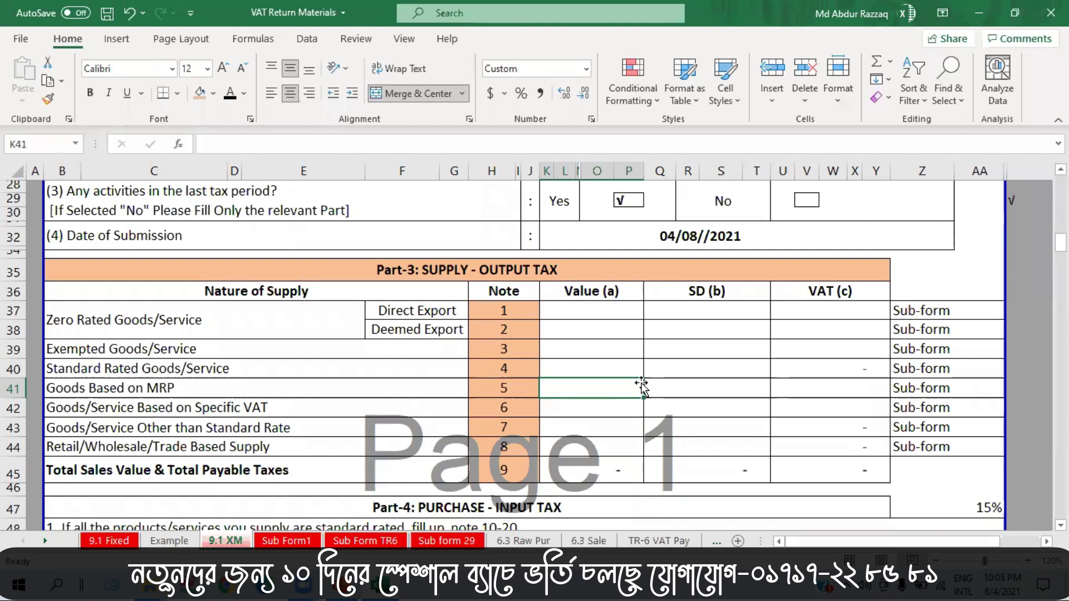
click(426, 313)
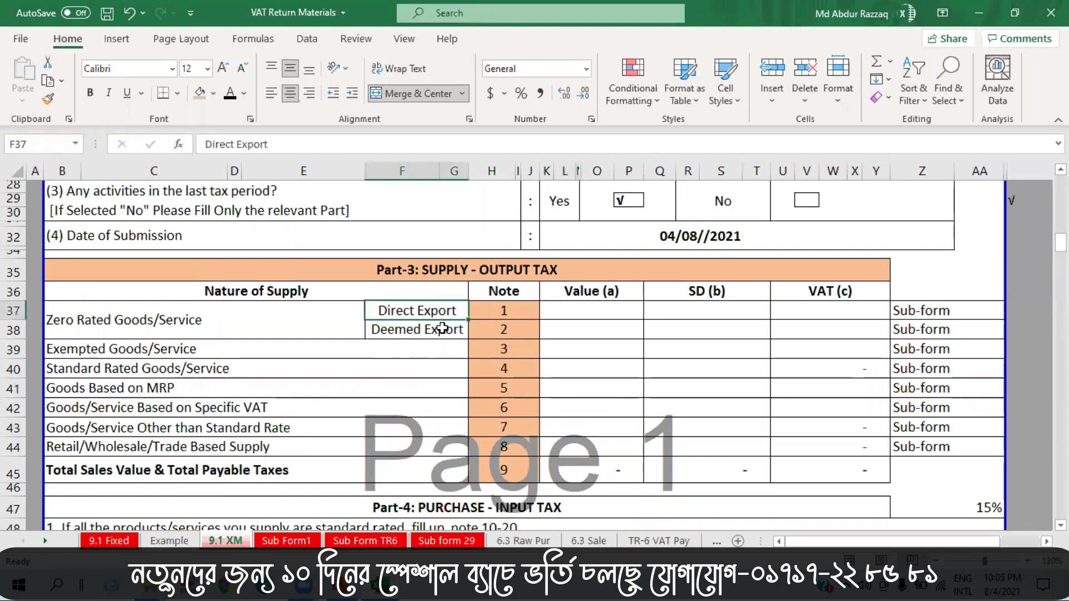
click(211, 329)
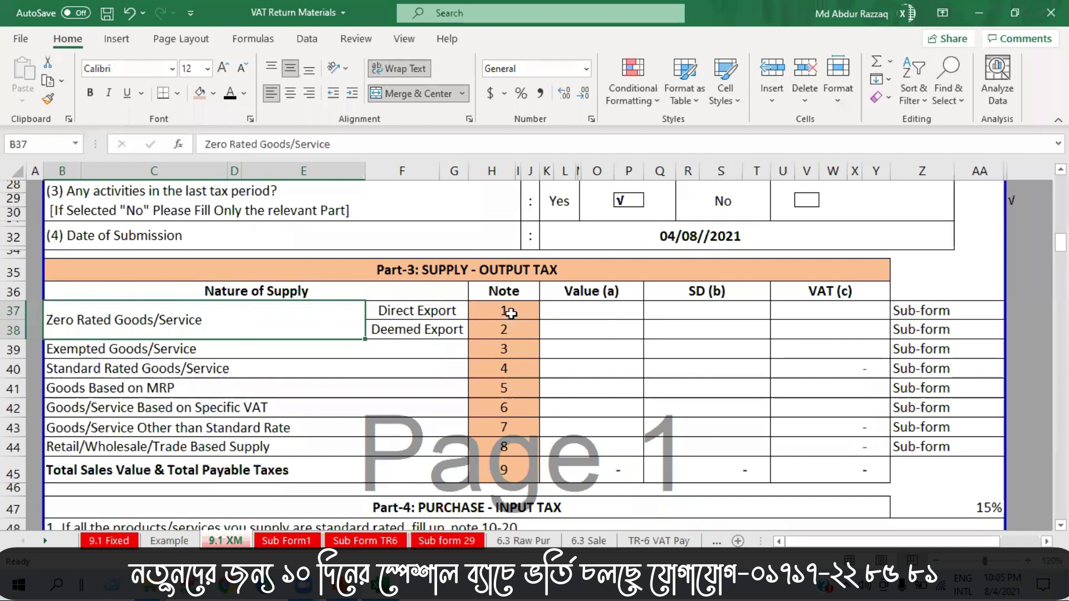
click(511, 314)
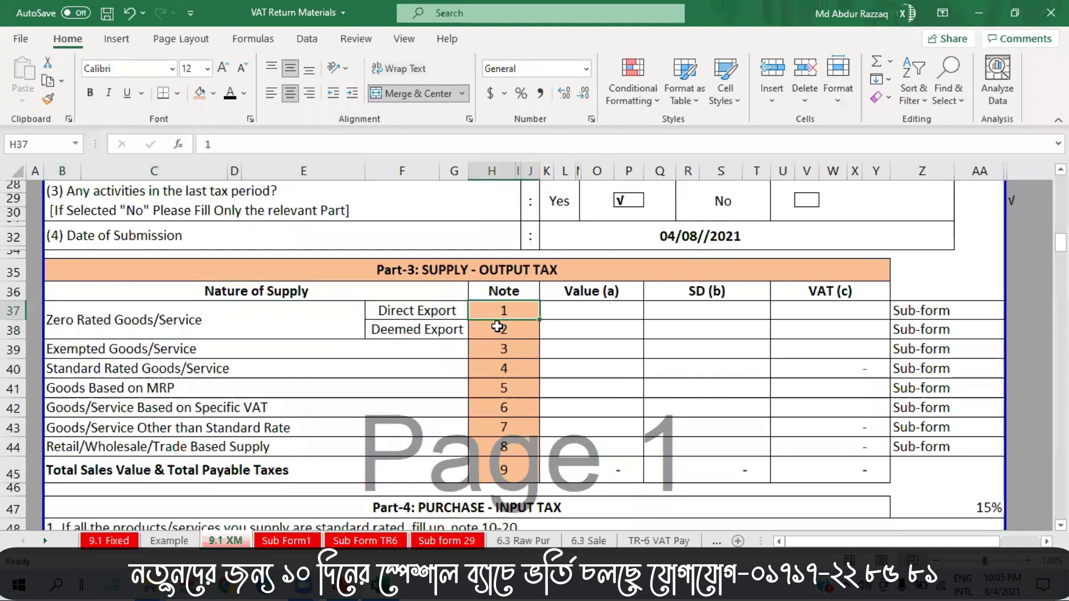
click(511, 332)
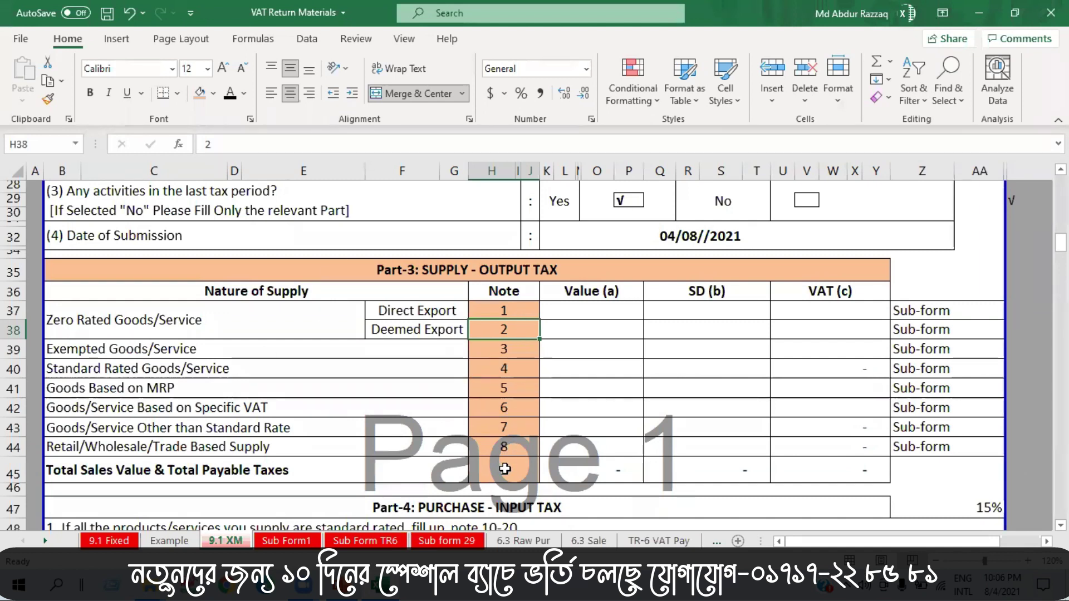
scroll(506, 423, down, 2)
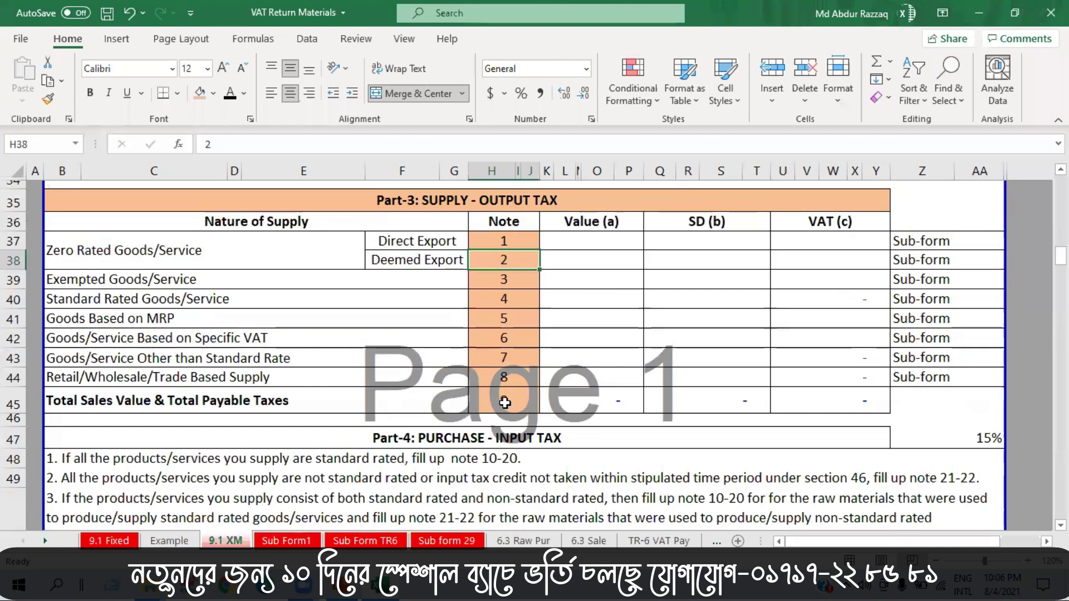
scroll(470, 342, up, 2)
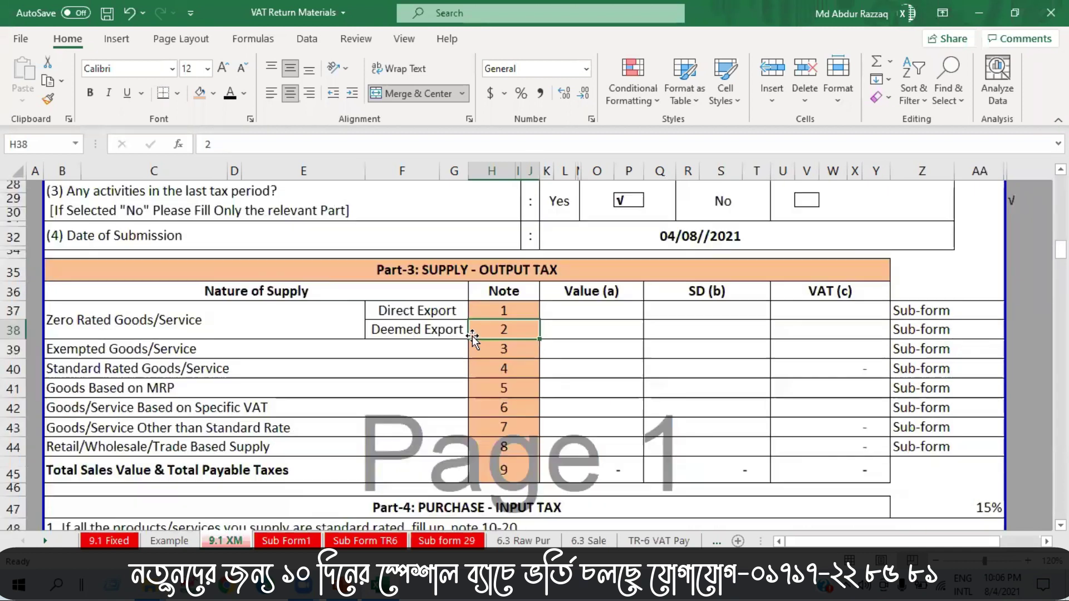
click(417, 272)
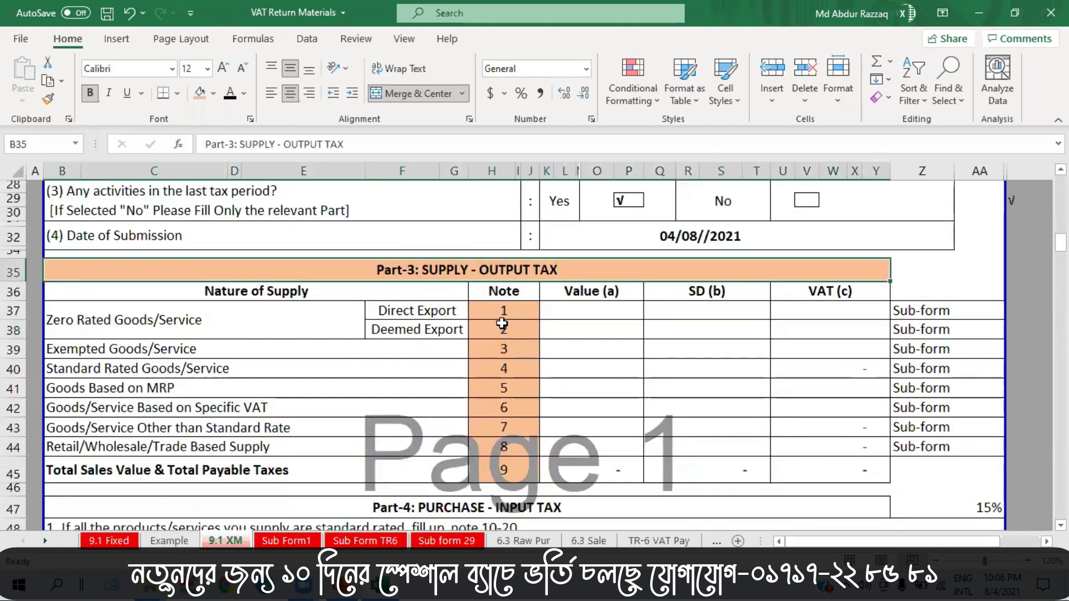
Fill the "Part-4: PURCHASE - INPUT TAX" heading in row 47 with light orange
scroll(504, 468, down, 3)
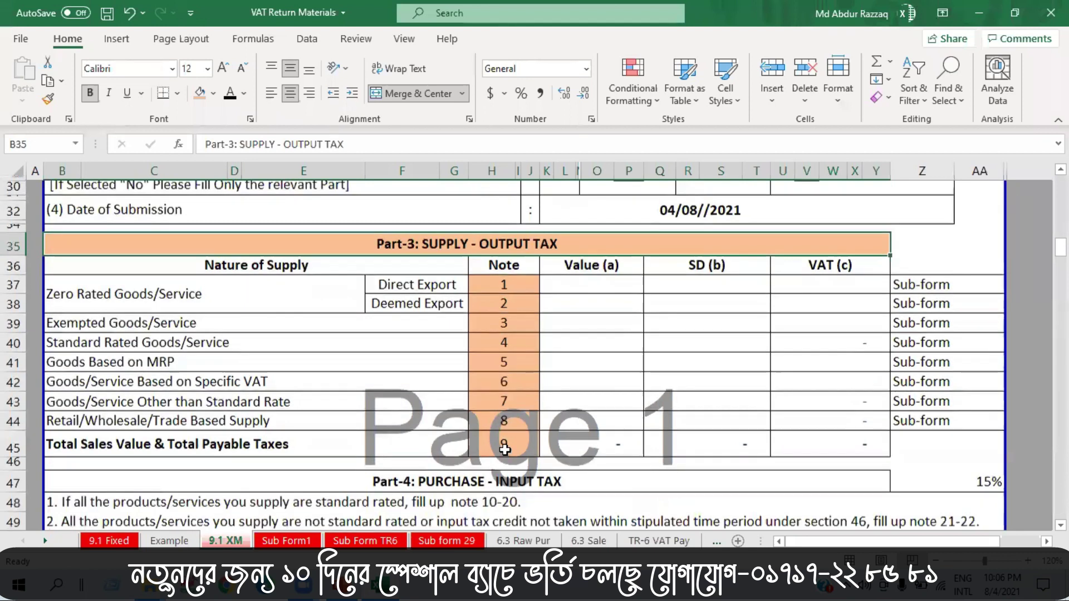
scroll(382, 330, down, 1)
click(382, 330)
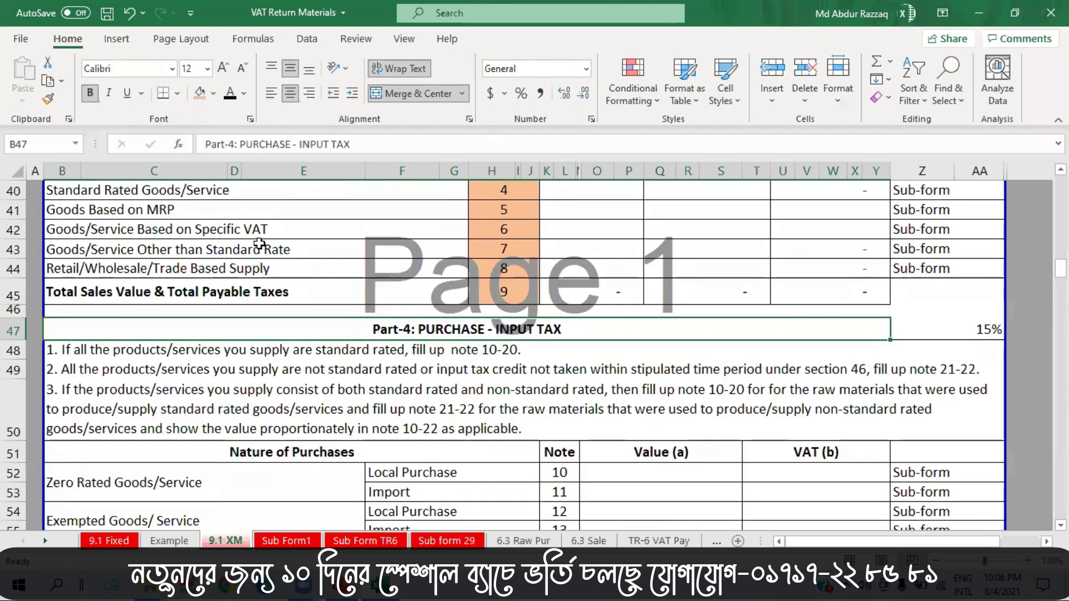
click(201, 94)
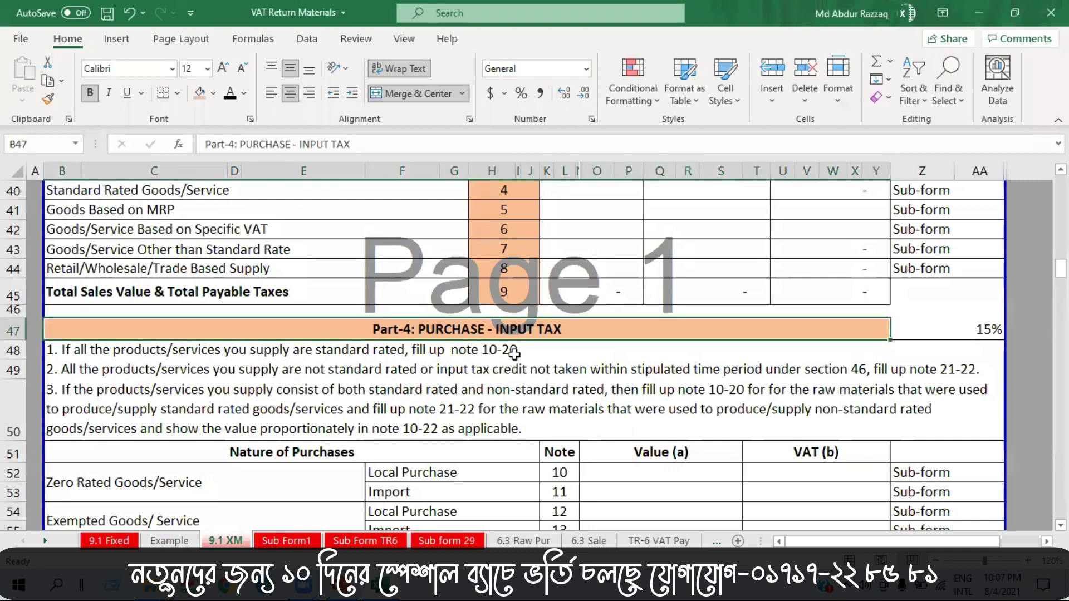
Fill the Part-4 note number cells 10 to 23, from K52 down to row 65, with light orange
scroll(556, 424, down, 3)
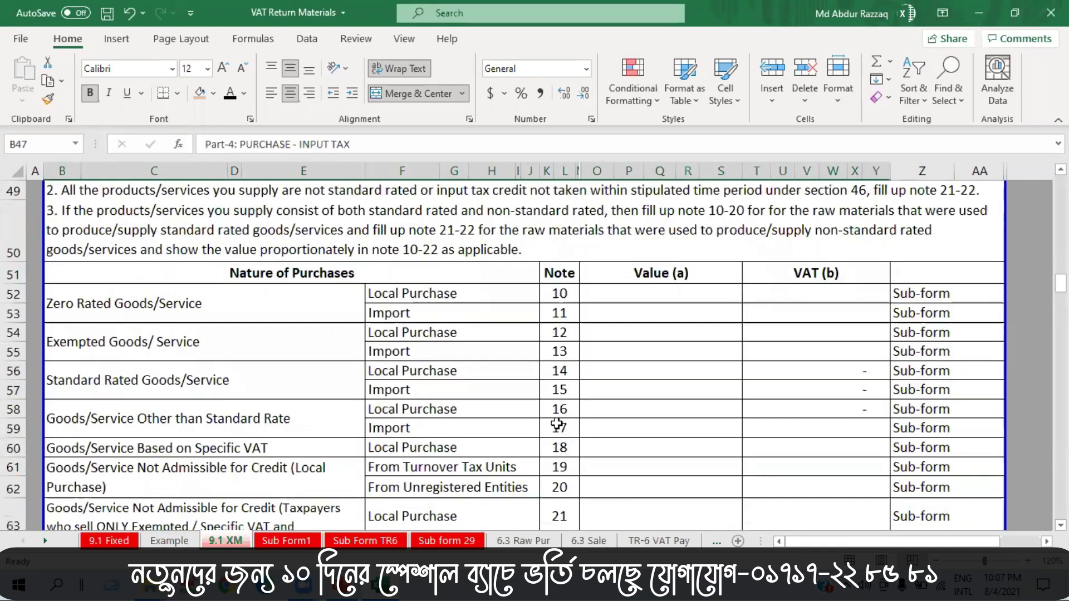
scroll(557, 424, down, 1)
scroll(564, 287, up, 1)
drag(558, 294, 548, 499)
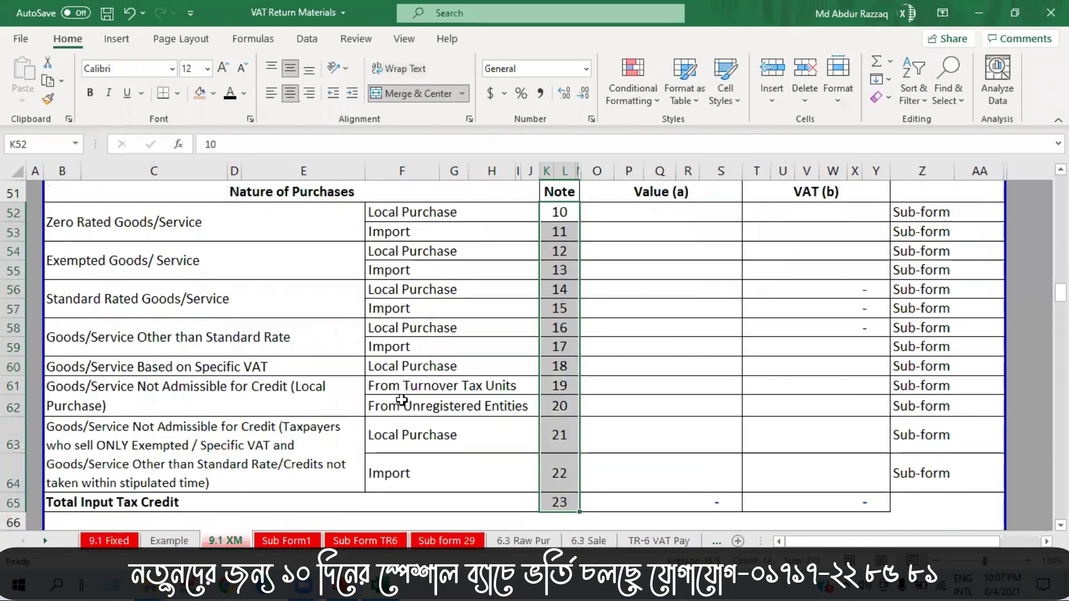
click(200, 92)
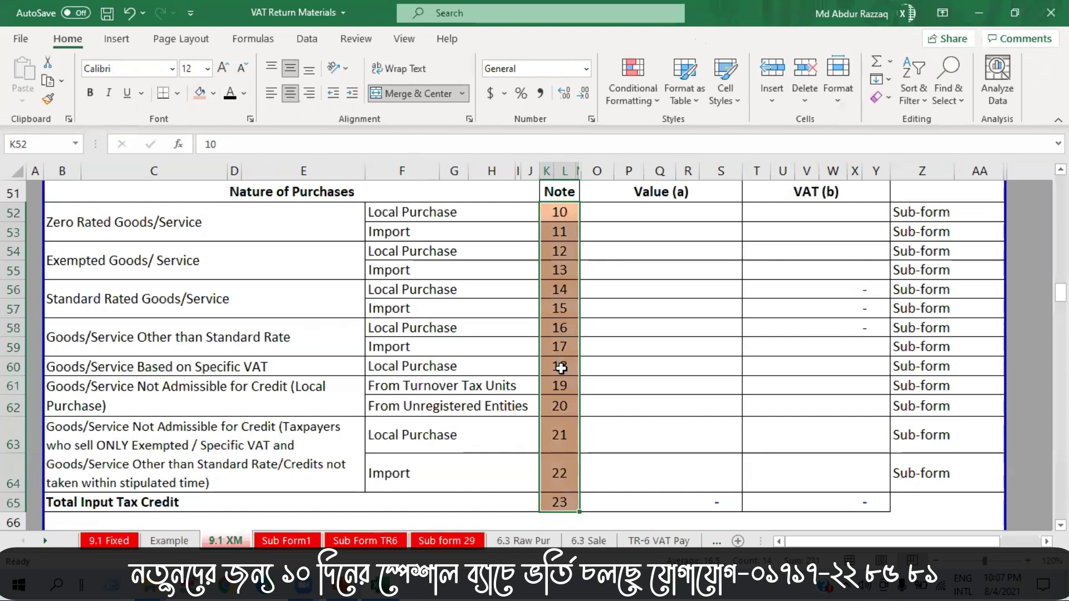
Go back over the Part-3 supply and Part-4 purchase tables, examining their notes and the Part-4 filling instructions
scroll(555, 362, up, 3)
scroll(501, 305, up, 3)
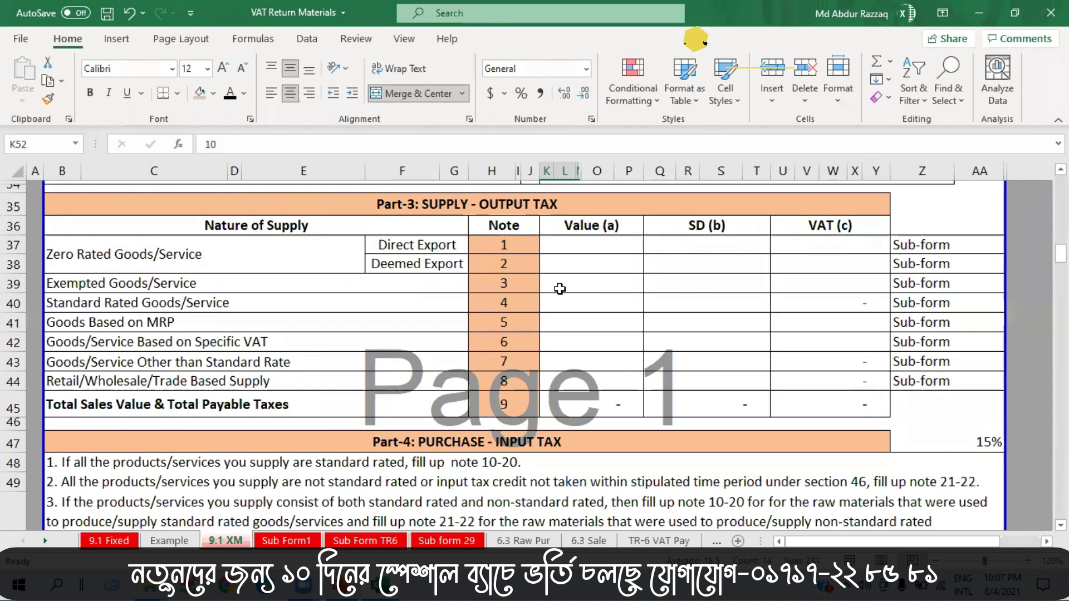
scroll(561, 289, down, 4)
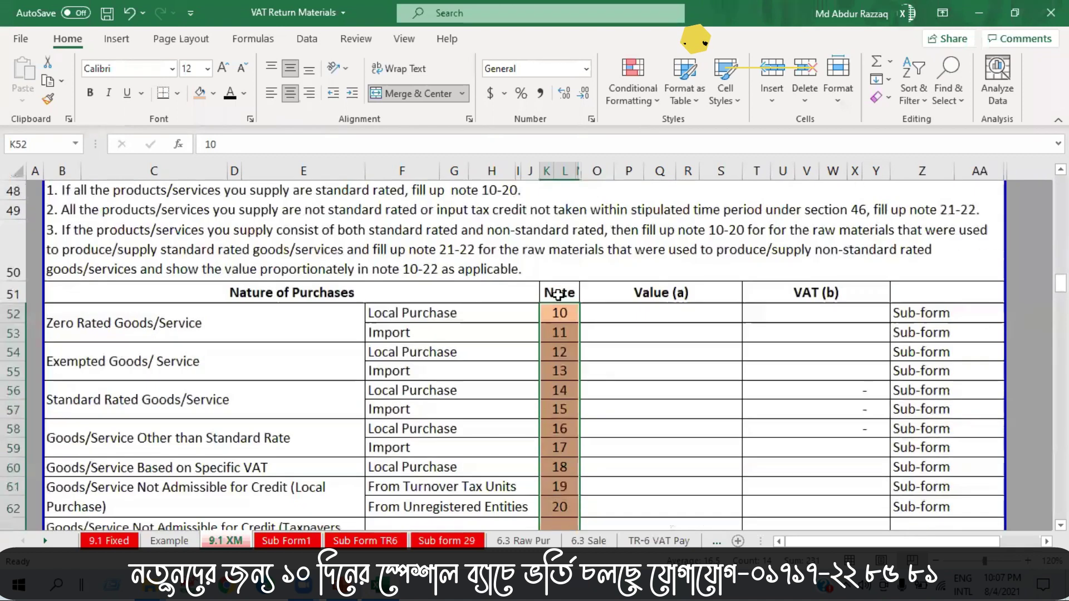
scroll(571, 327, down, 2)
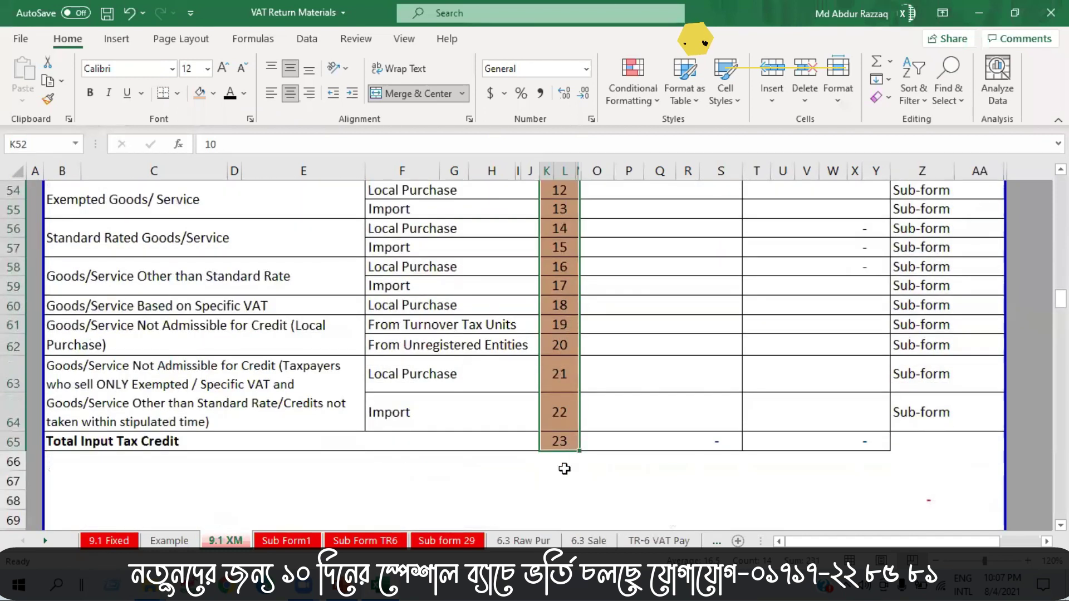
scroll(557, 412, up, 1)
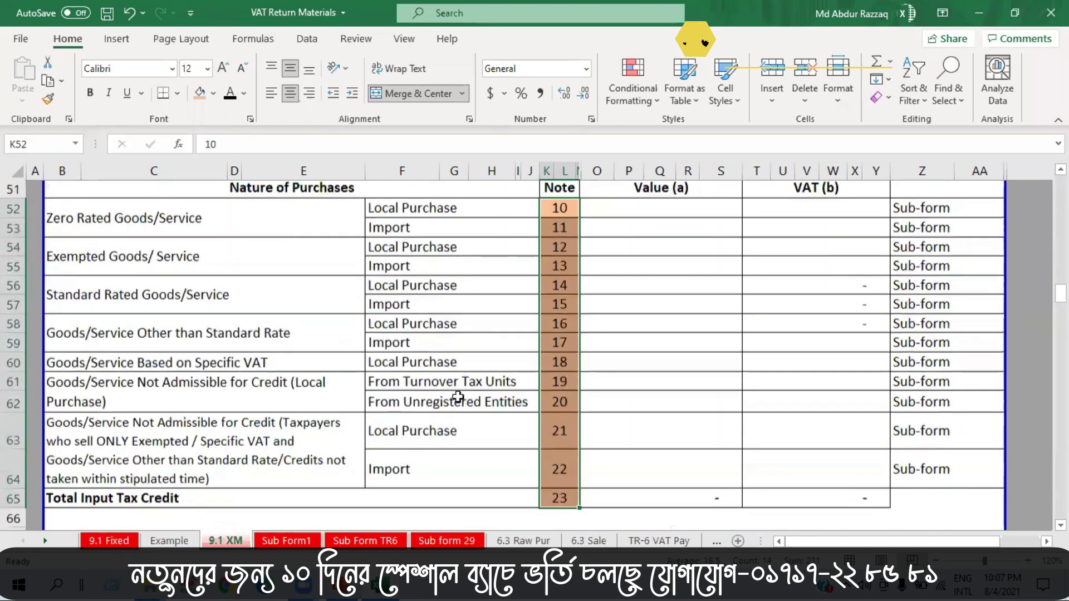
scroll(387, 306, up, 2)
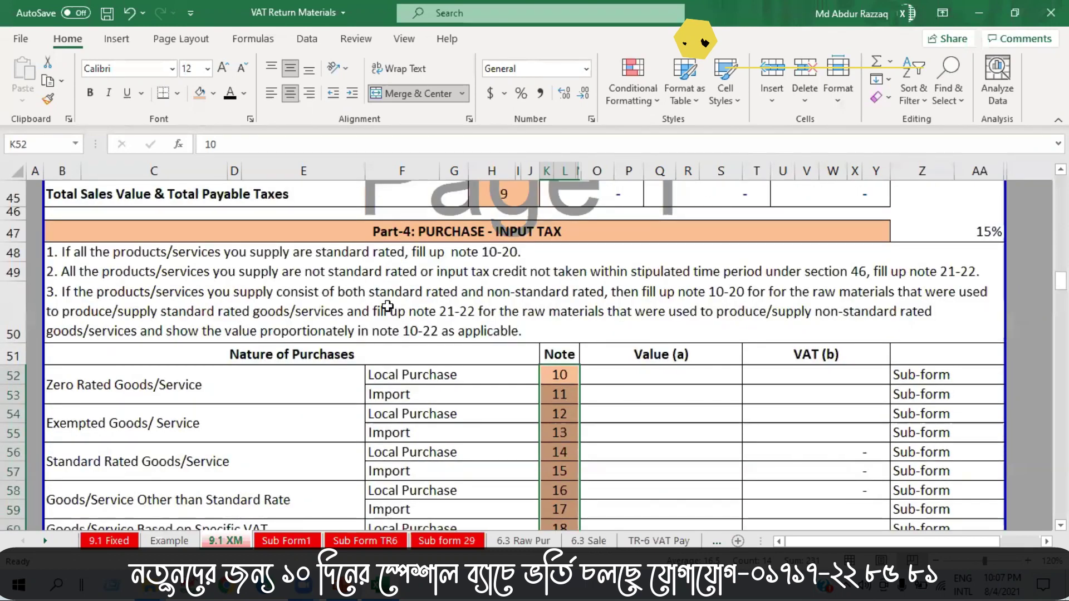
Fill the "Part-5: INCREASING ADJUSTMENTS (VAT)" heading in row 72 with light orange
scroll(555, 283, down, 7)
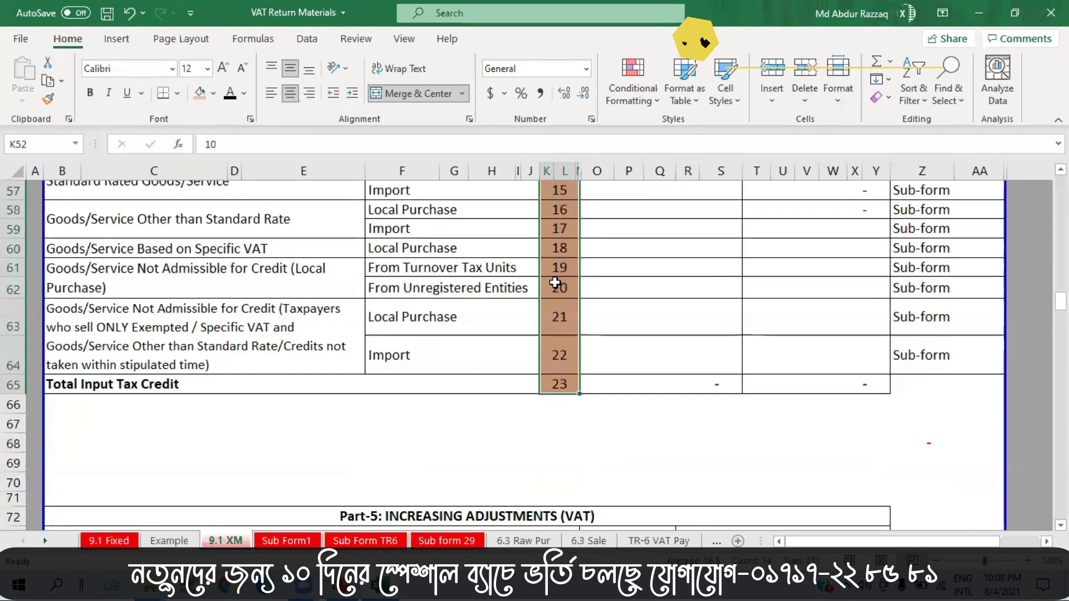
click(460, 303)
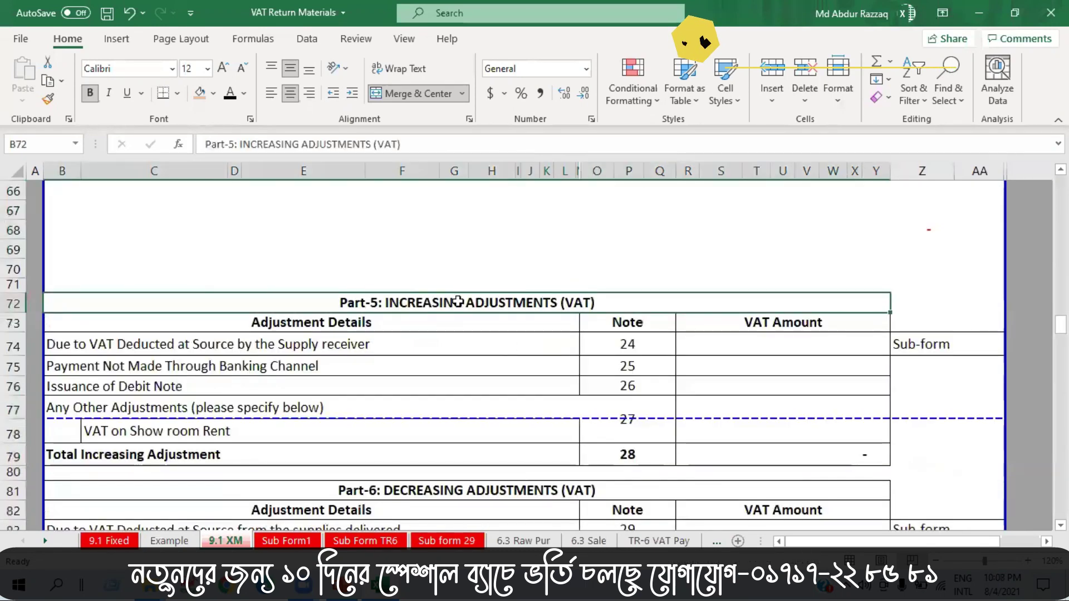
click(201, 93)
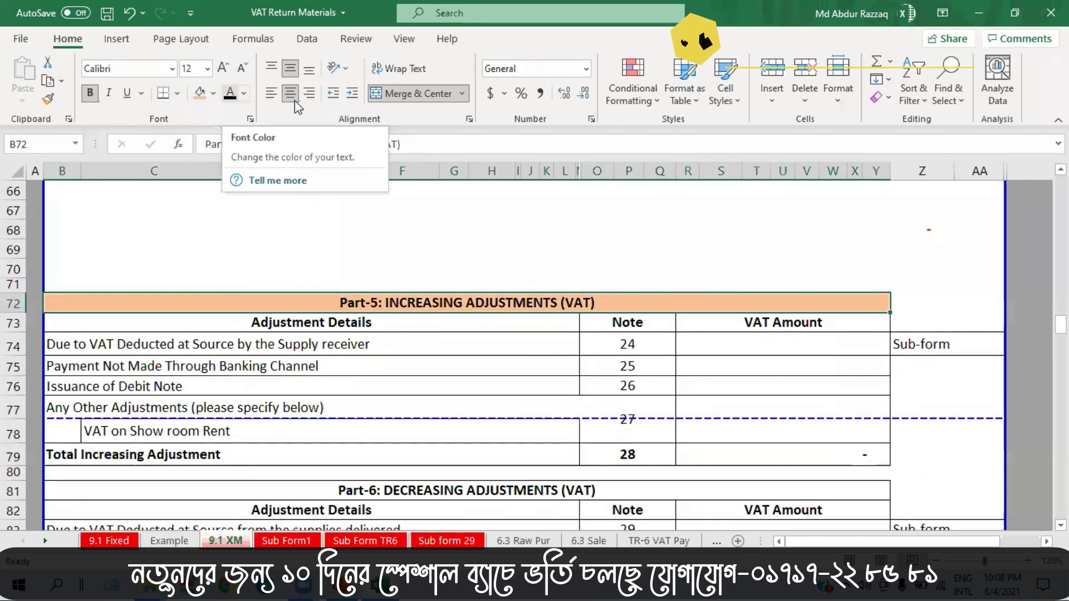
Fill the Part-5 note number cells 24 to 28, from O74 down to row 79, with light orange
click(810, 7)
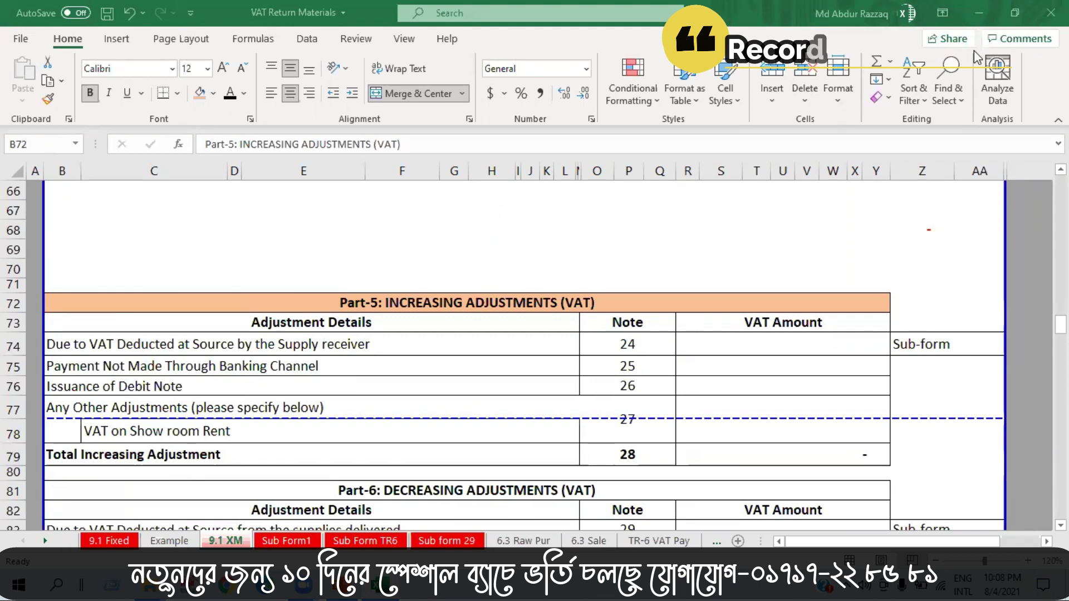
scroll(757, 290, up, 6)
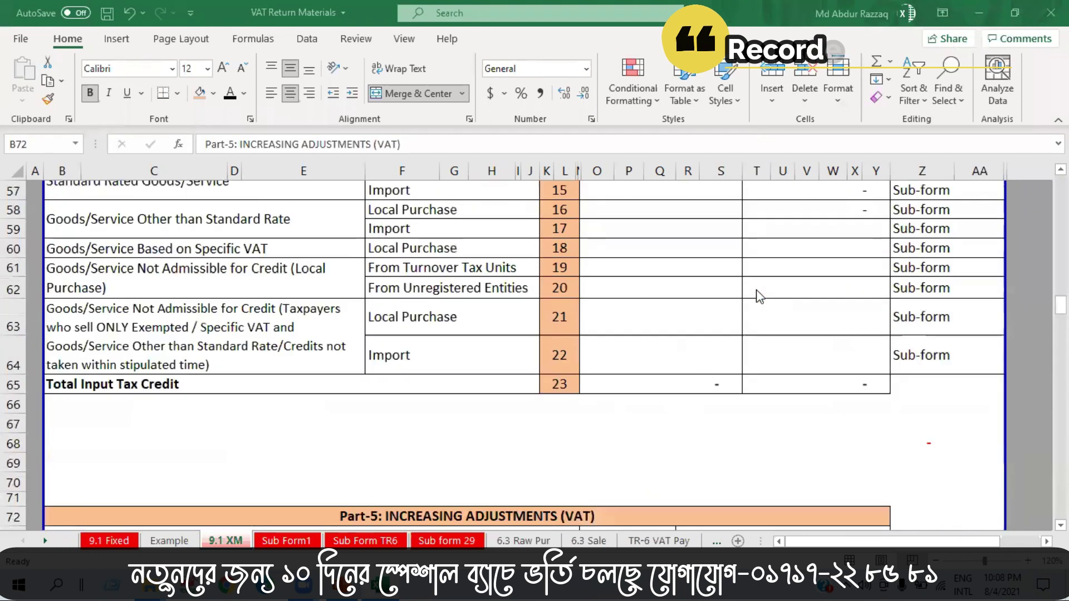
scroll(594, 358, up, 3)
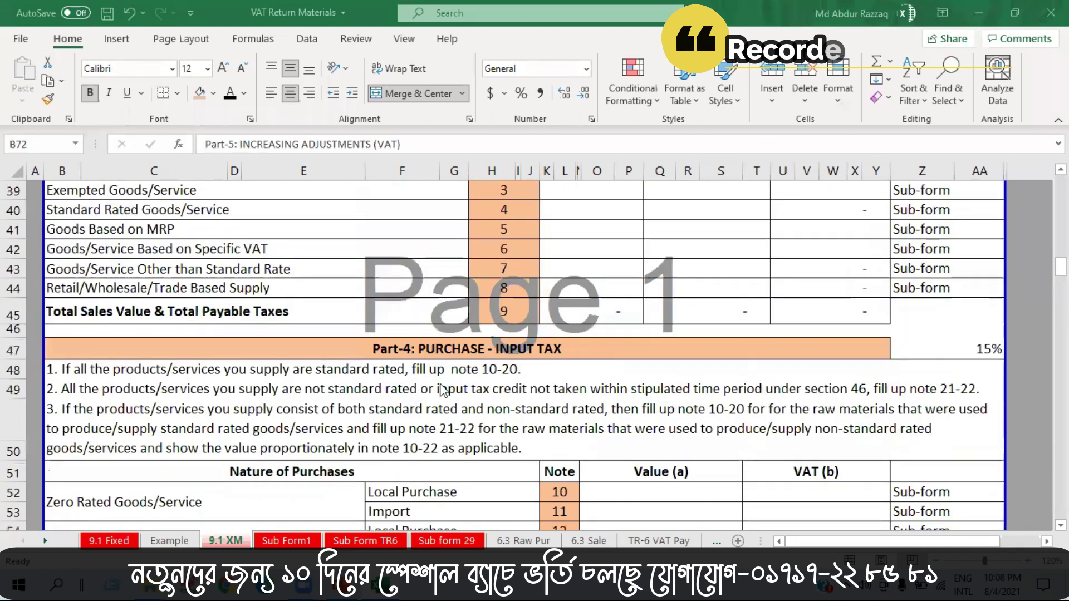
scroll(503, 369, down, 9)
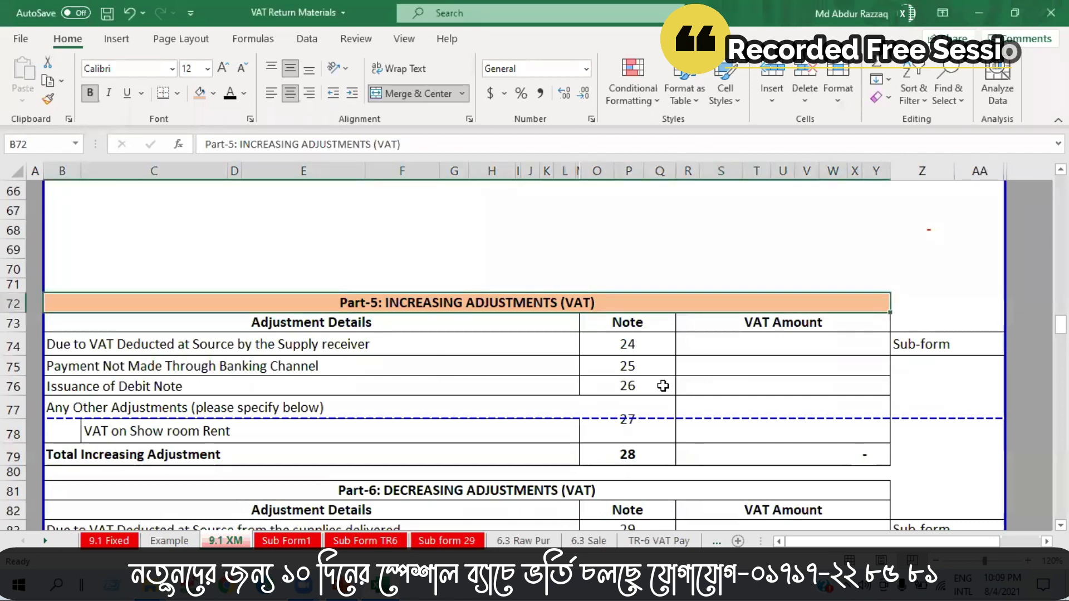
drag(627, 345, 627, 454)
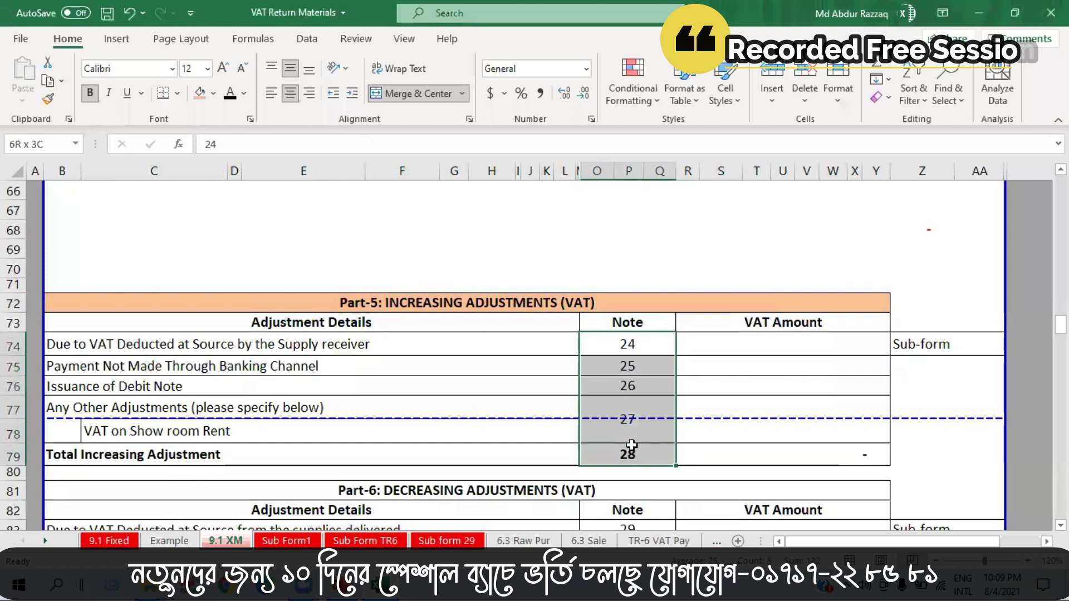
click(200, 92)
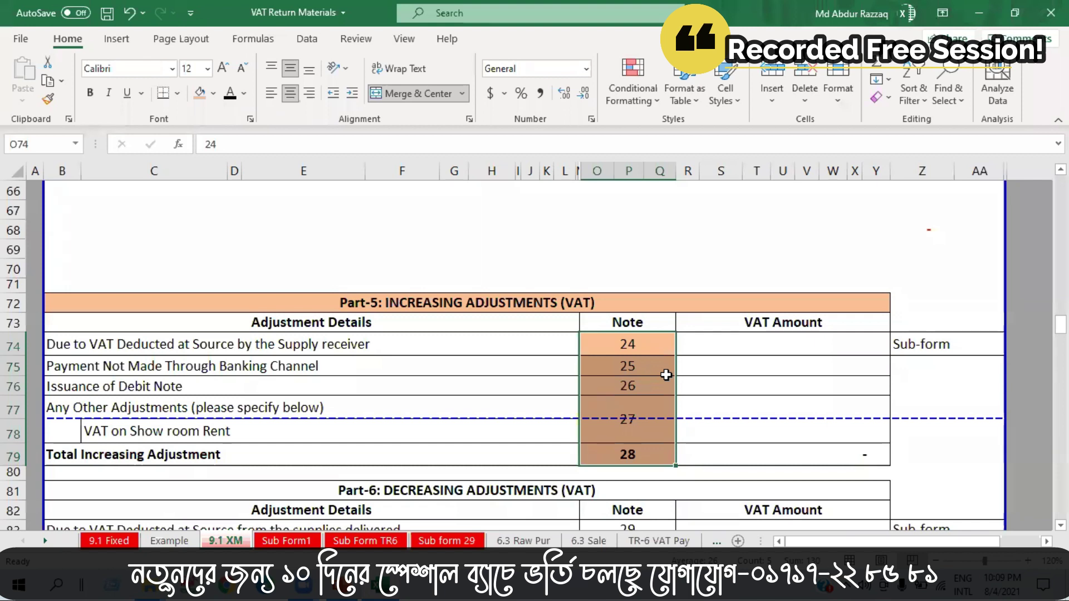
Fill the "Due to VAT Deducted at Source by the Supply receiver" description cell in row 74 with light blue
click(635, 346)
click(381, 346)
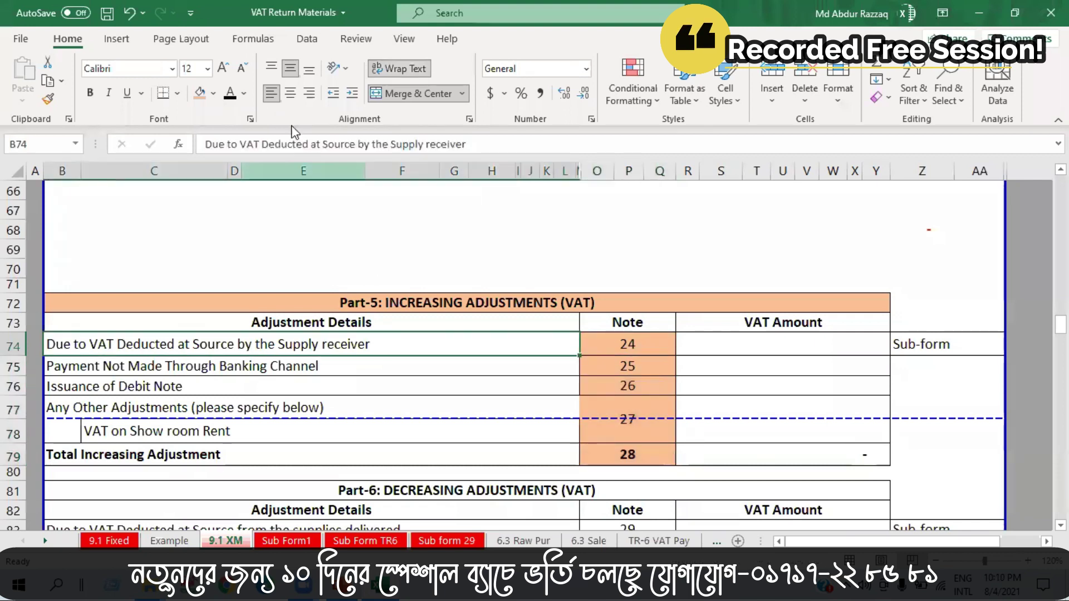
click(213, 95)
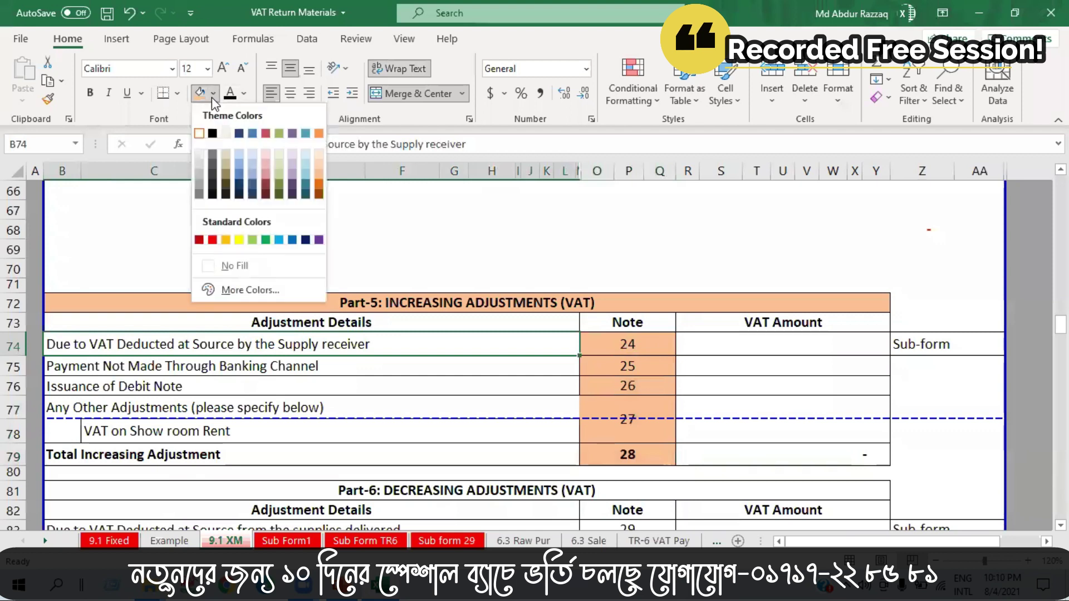
click(250, 159)
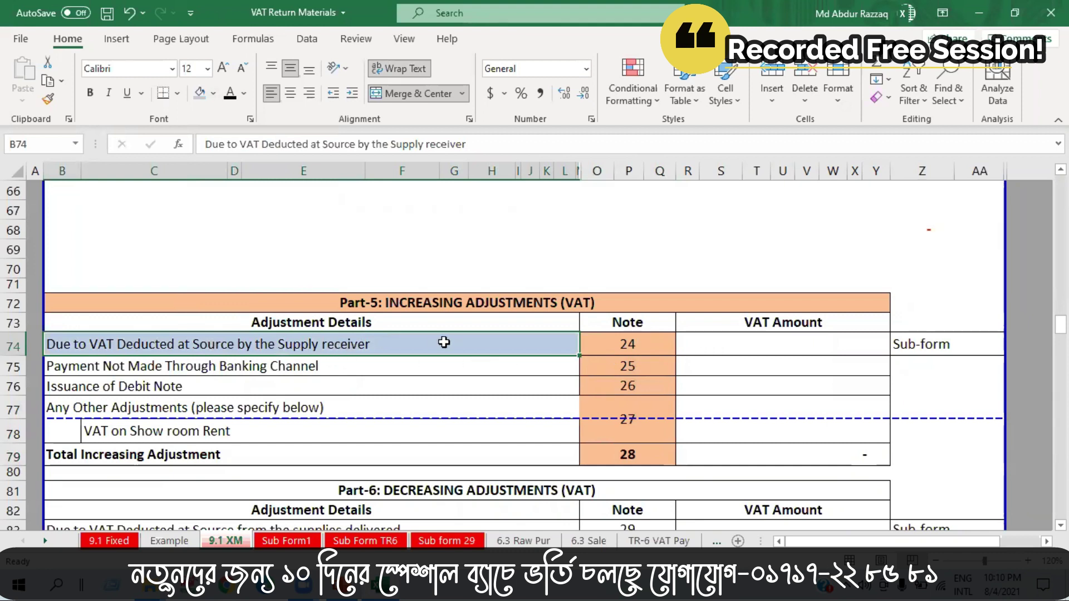
click(632, 349)
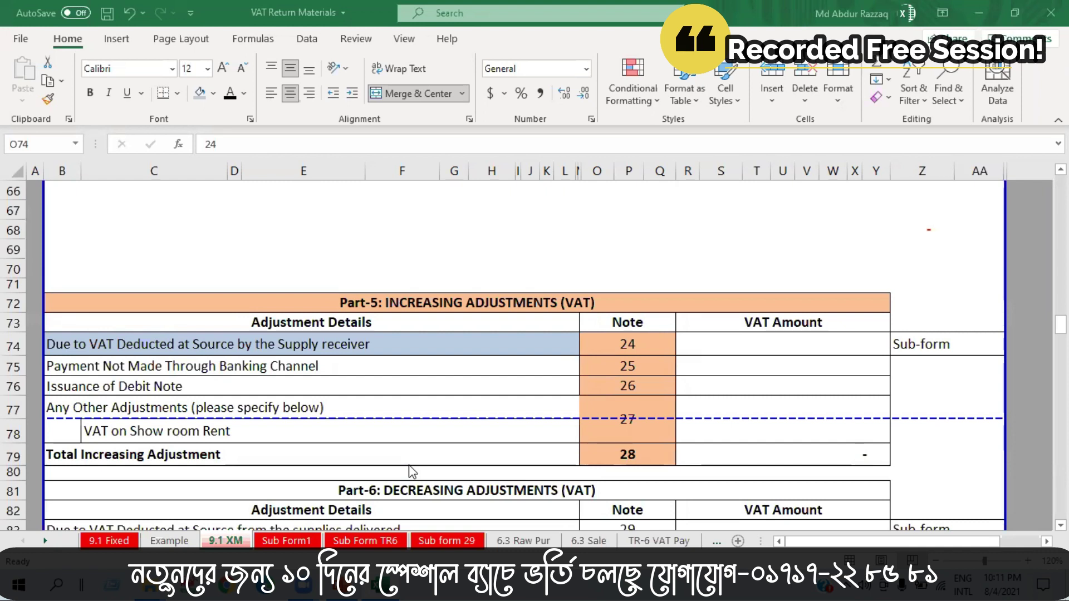
Fill the "Part-6: DECREASING ADJUSTMENTS (VAT)" heading in row 81 with the theme's full orange
click(433, 493)
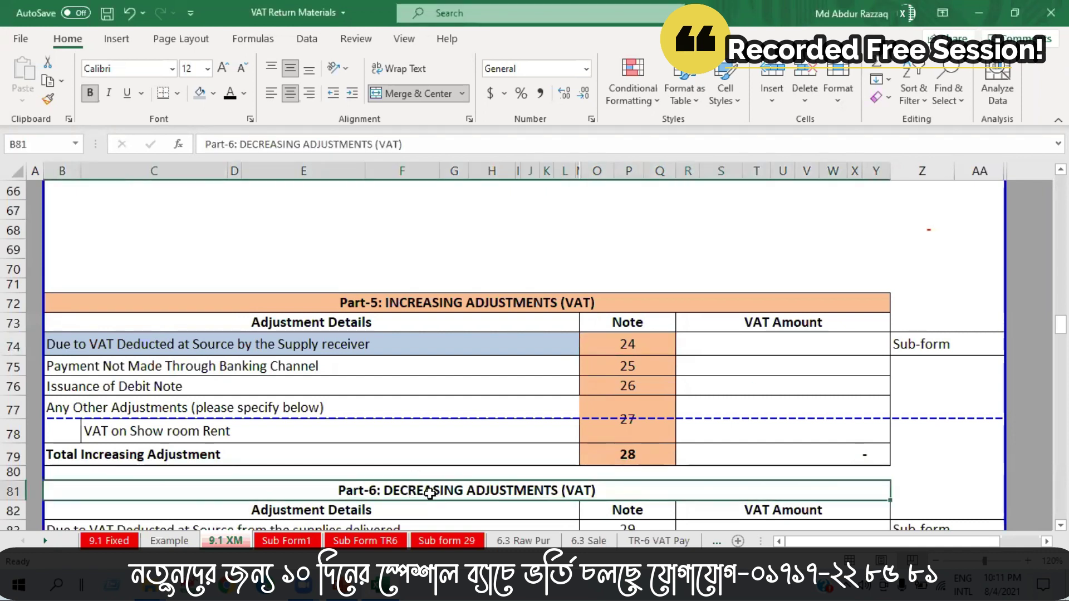
click(212, 93)
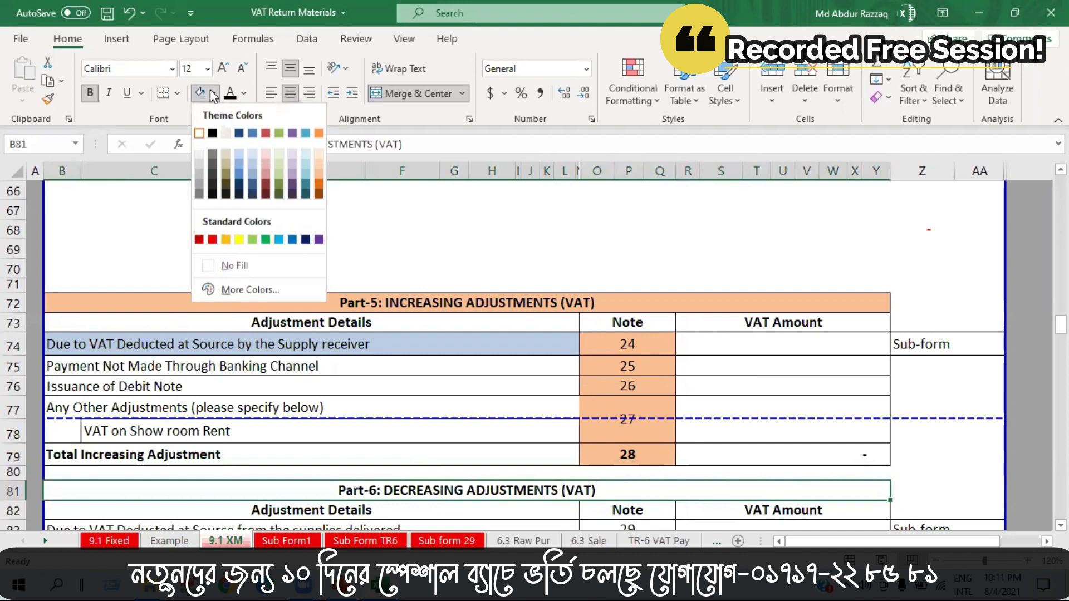
click(318, 133)
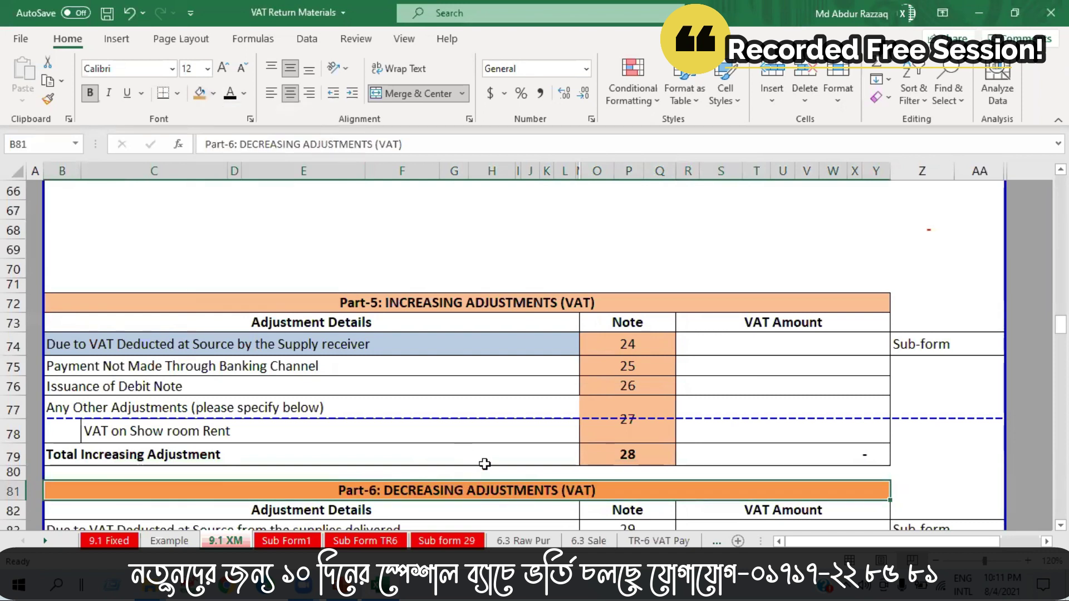
Fill the Part-6 note number cells 29 to 33, from O83 down to row 88, with the same orange as the Part-6 heading
scroll(484, 464, down, 3)
scroll(485, 464, down, 1)
drag(628, 355, 629, 459)
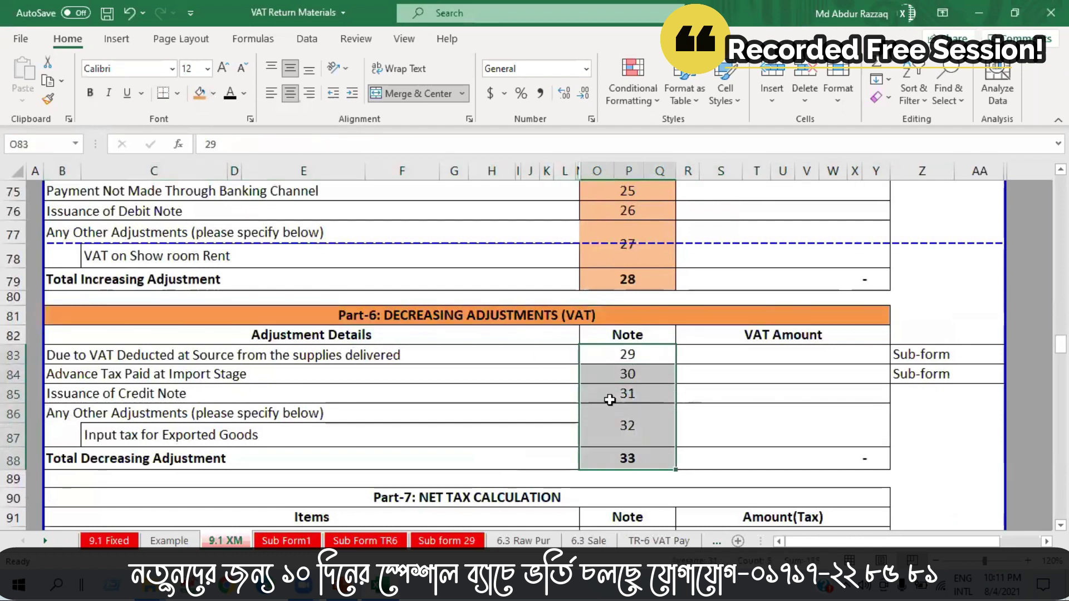
click(200, 93)
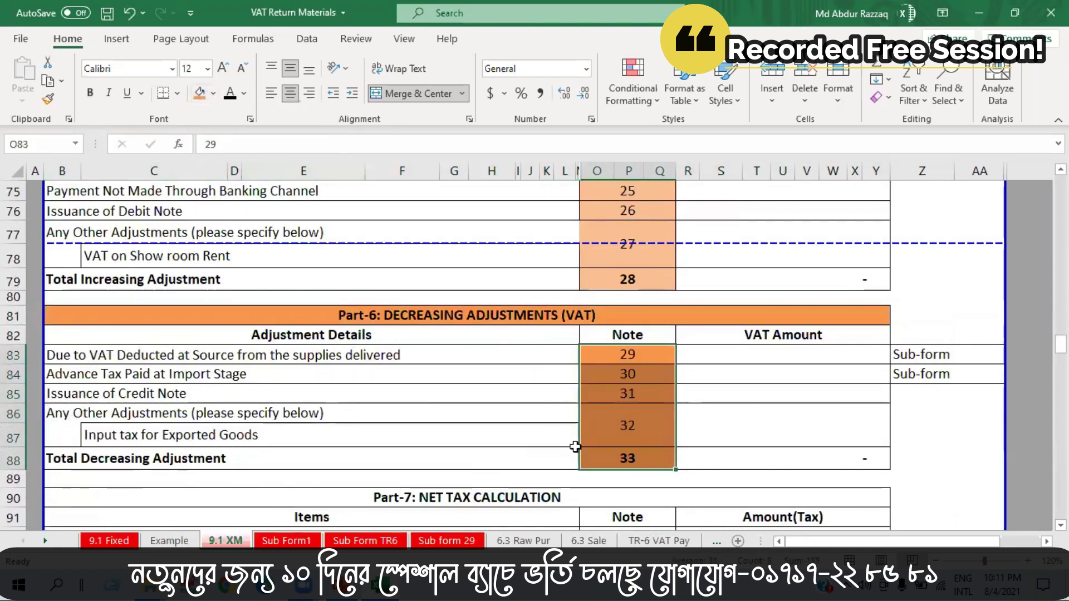
click(706, 441)
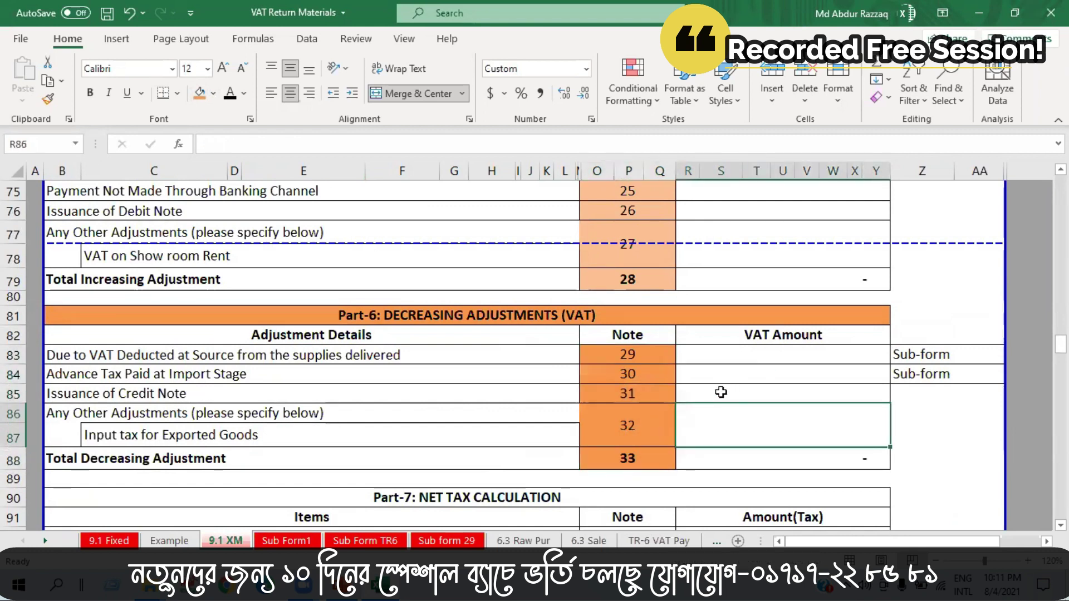
Fill the "Part-7: NET TAX CALCULATION" heading in row 90 with the same orange as the Part-6 heading
scroll(580, 415, up, 4)
scroll(581, 415, up, 5)
scroll(455, 351, down, 7)
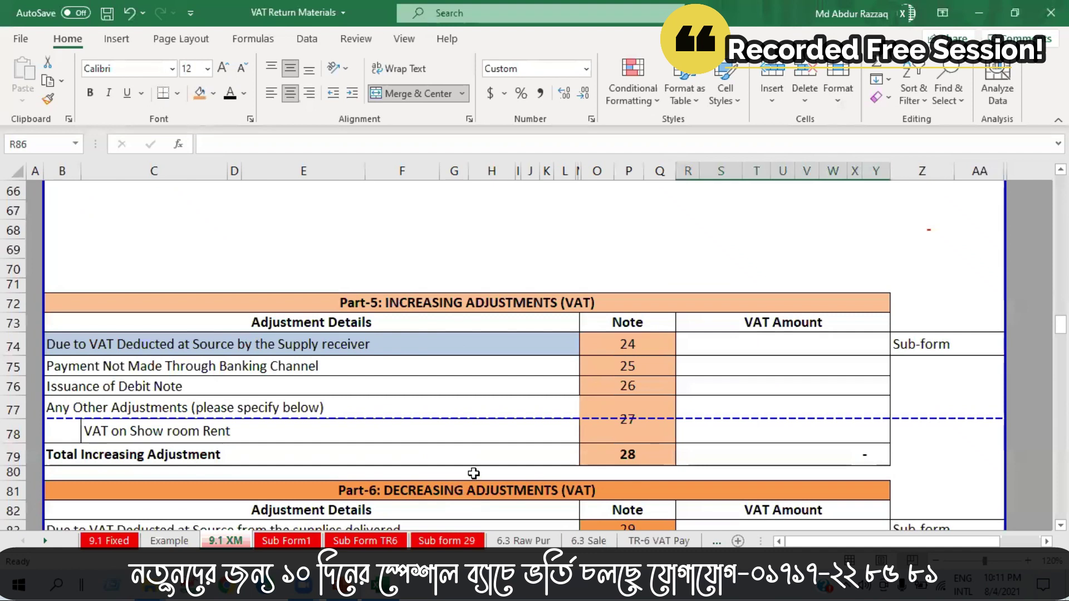
scroll(470, 474, up, 7)
scroll(477, 444, down, 10)
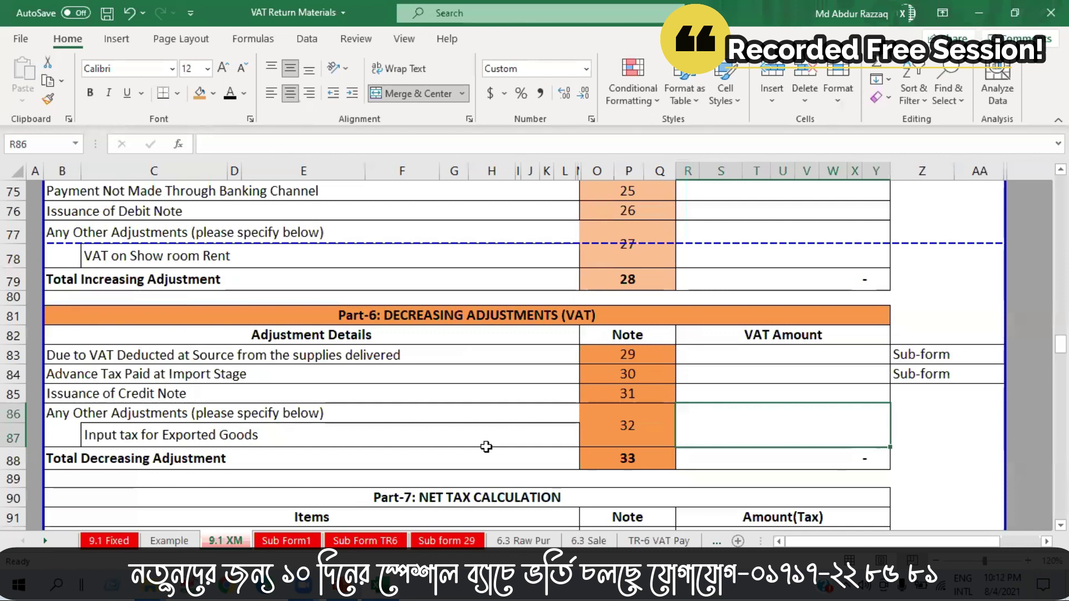
click(472, 497)
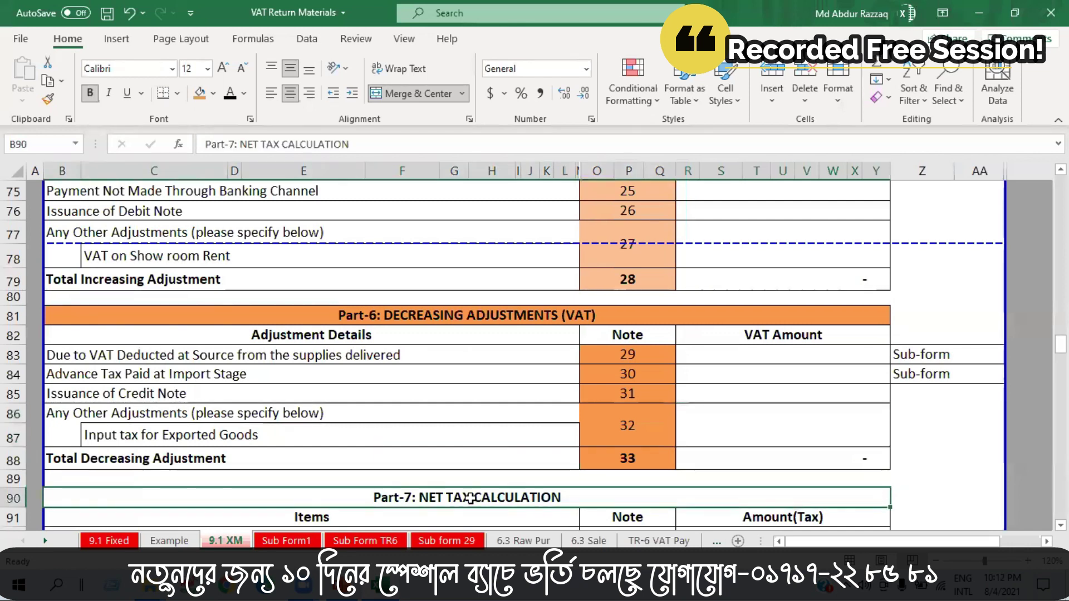
click(200, 93)
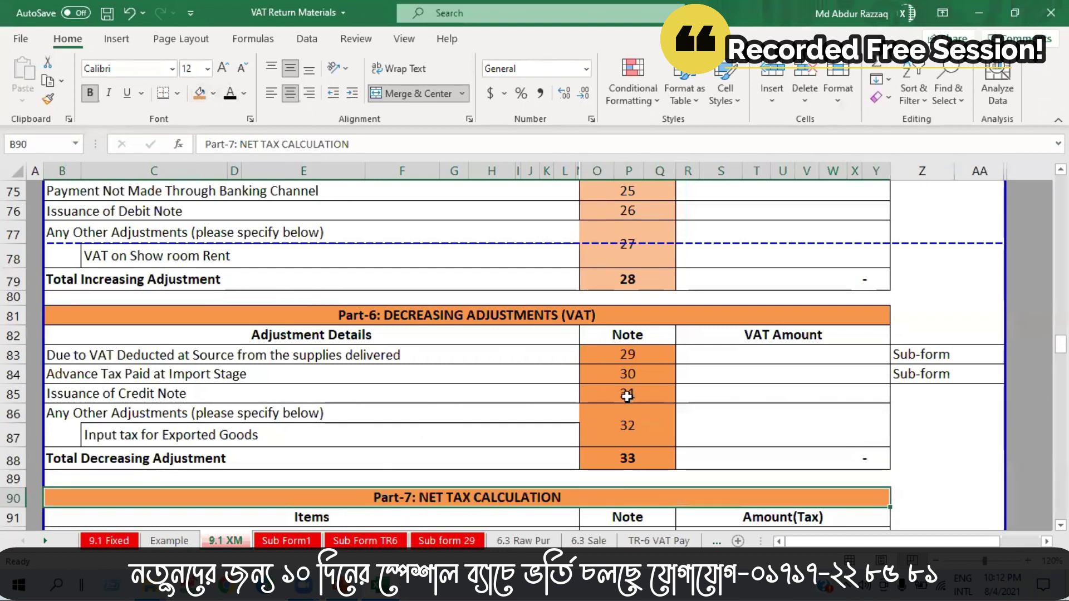
scroll(555, 396, down, 2)
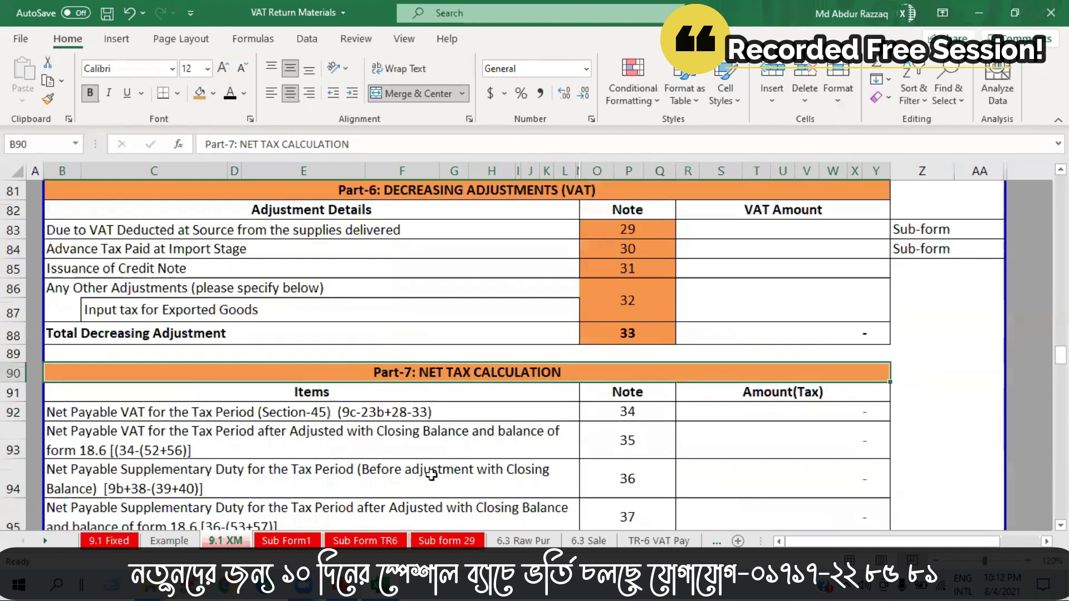
Fill the Part-7 note number cells 34 to 53, from O92 down to row 111, with the same orange as the Part-7 heading
scroll(624, 415, down, 2)
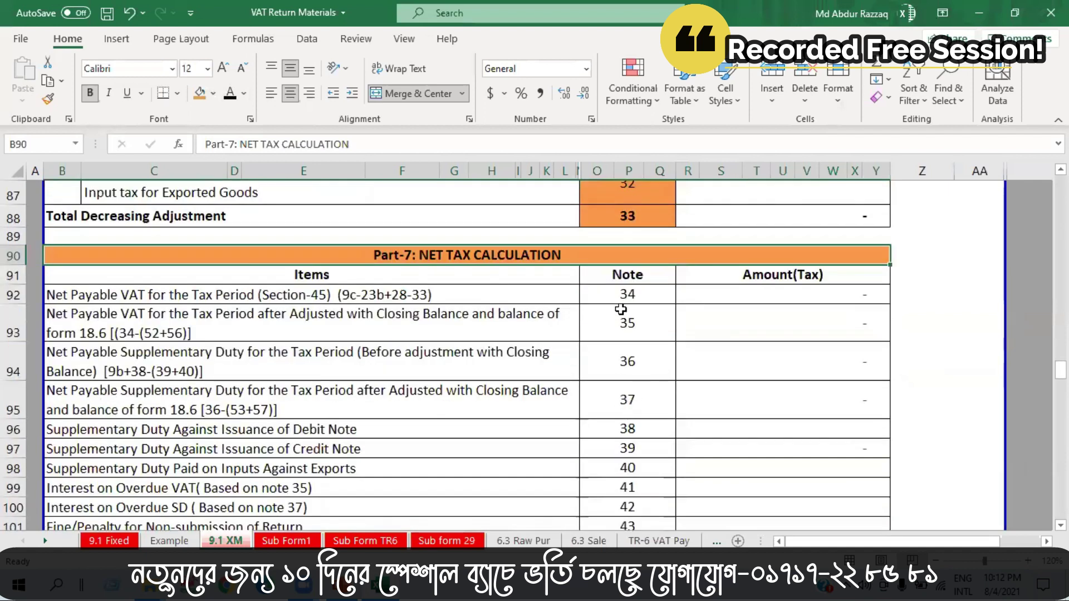
drag(625, 295, 627, 444)
click(200, 98)
Examine the Part-7 net tax calculation rows, including supplementary duty against debit notes, the fine and penalty amounts and the surcharges
scroll(530, 406, up, 1)
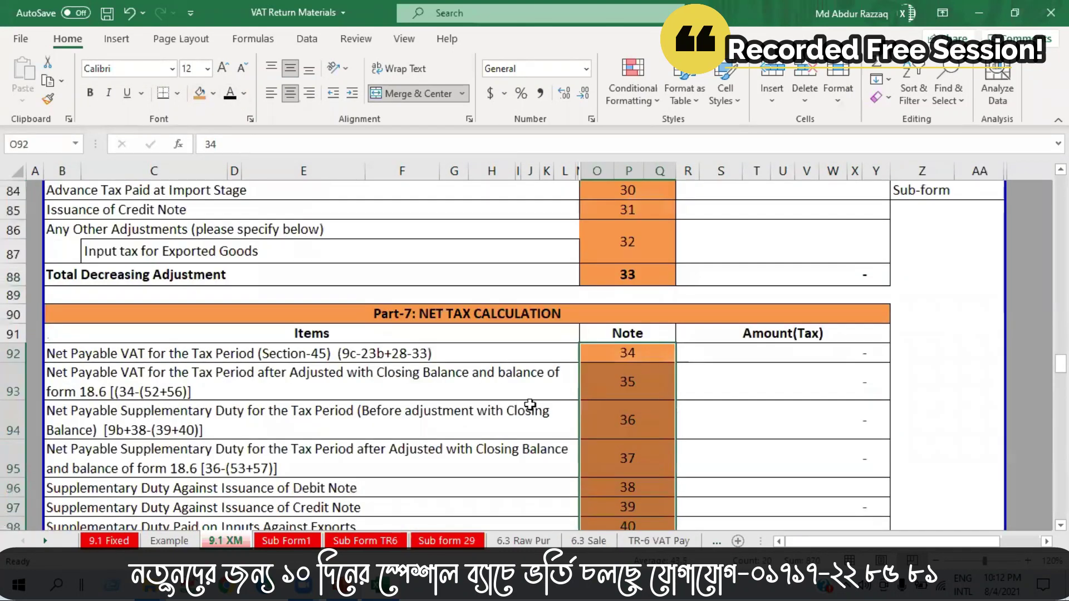
scroll(626, 421, down, 2)
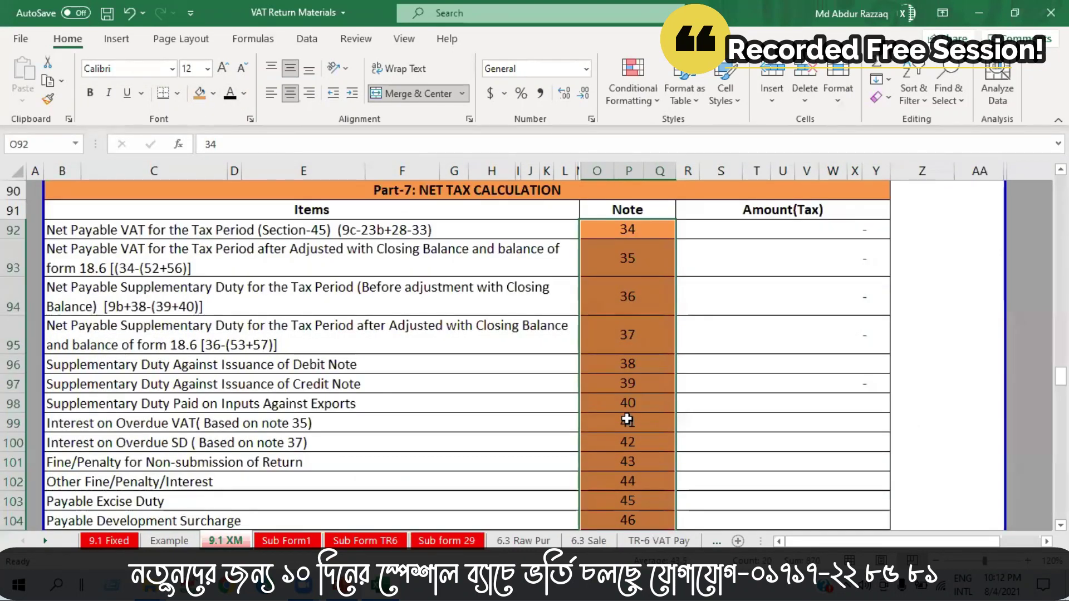
scroll(627, 415, up, 2)
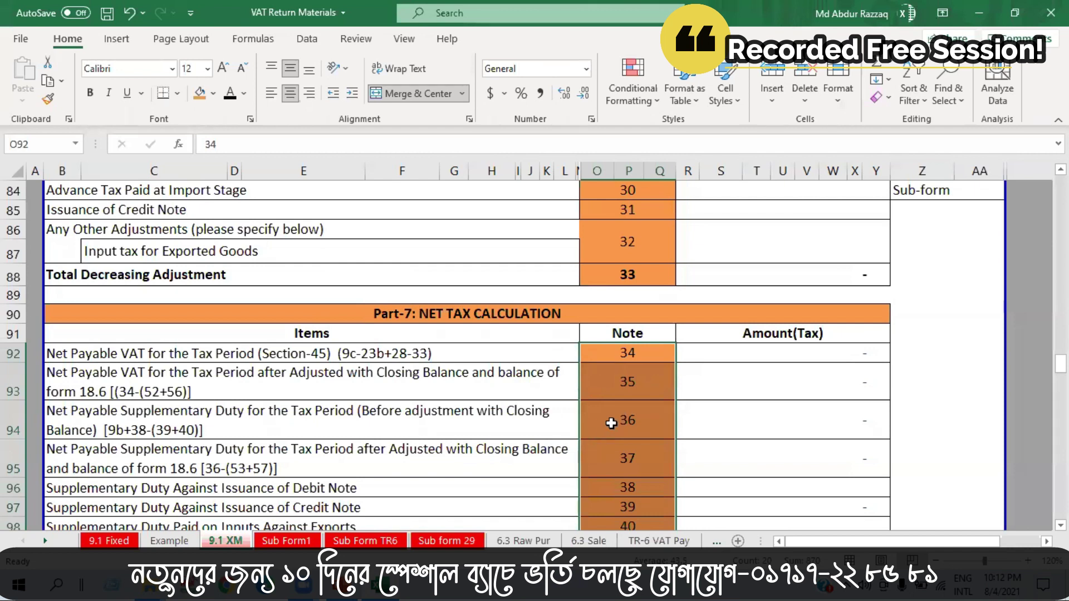
scroll(655, 411, down, 6)
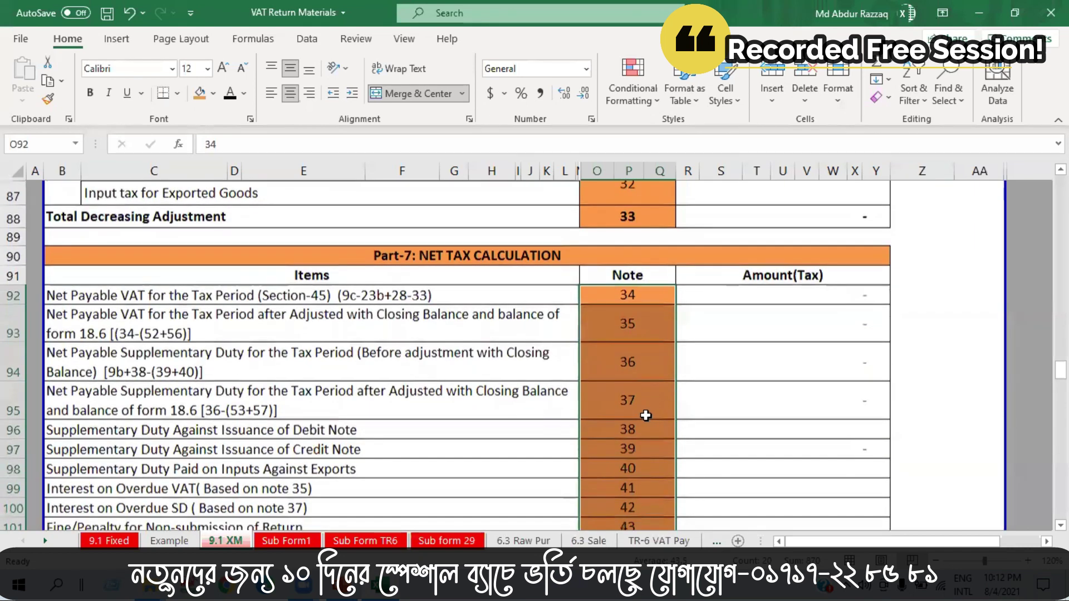
scroll(639, 414, up, 3)
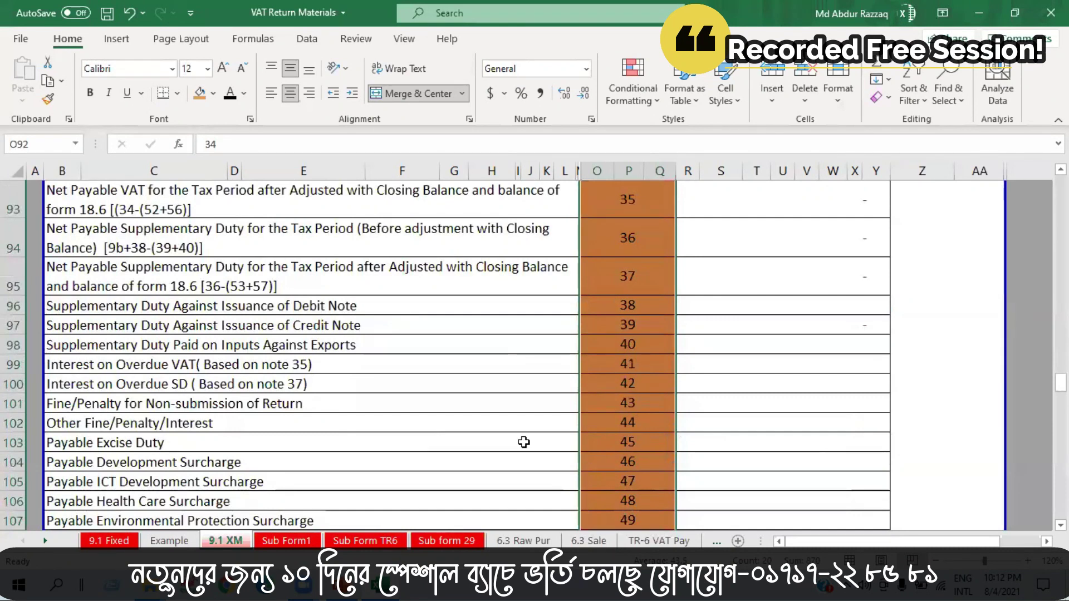
click(616, 306)
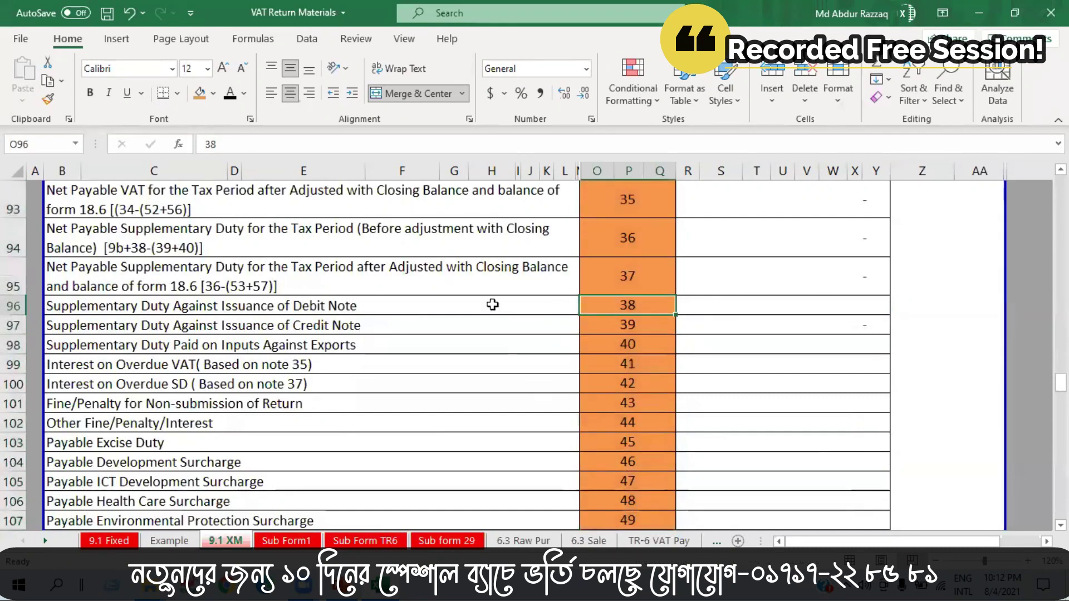
click(379, 306)
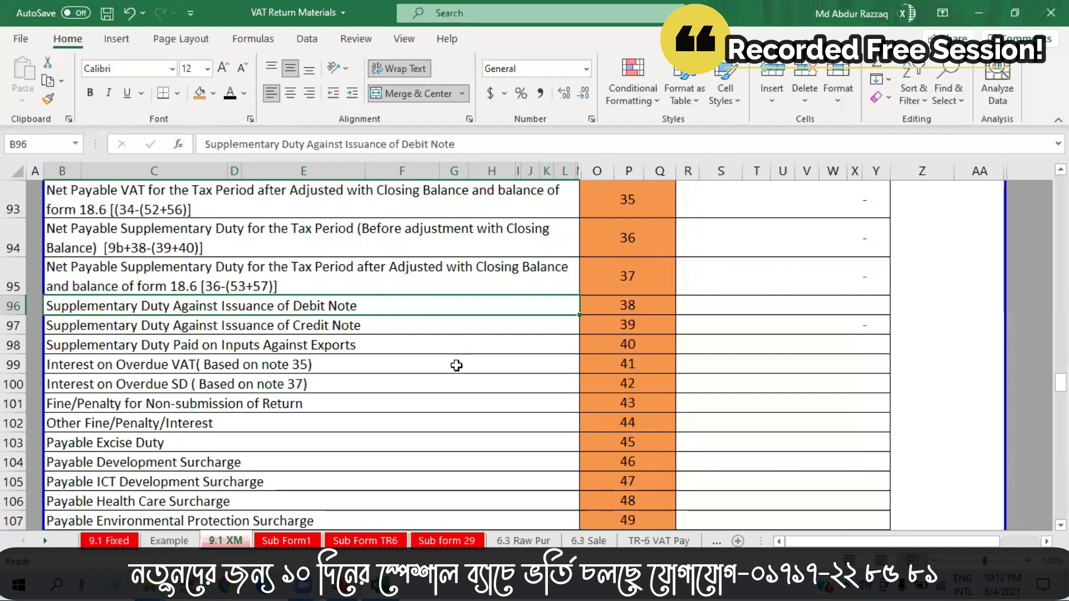
click(693, 304)
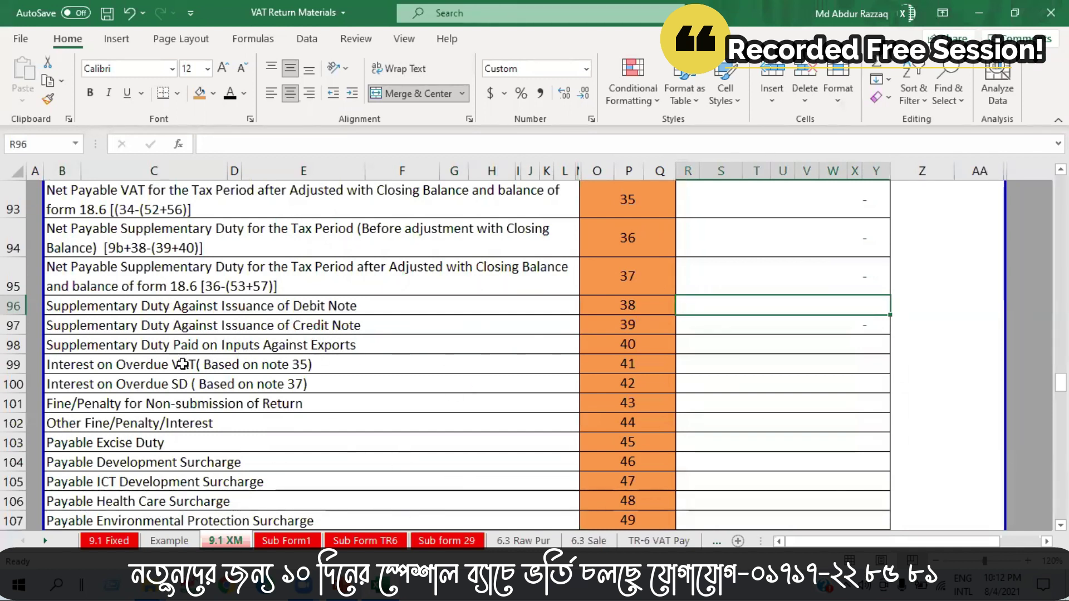
click(721, 426)
click(724, 461)
click(724, 478)
click(691, 424)
click(686, 402)
scroll(565, 383, down, 1)
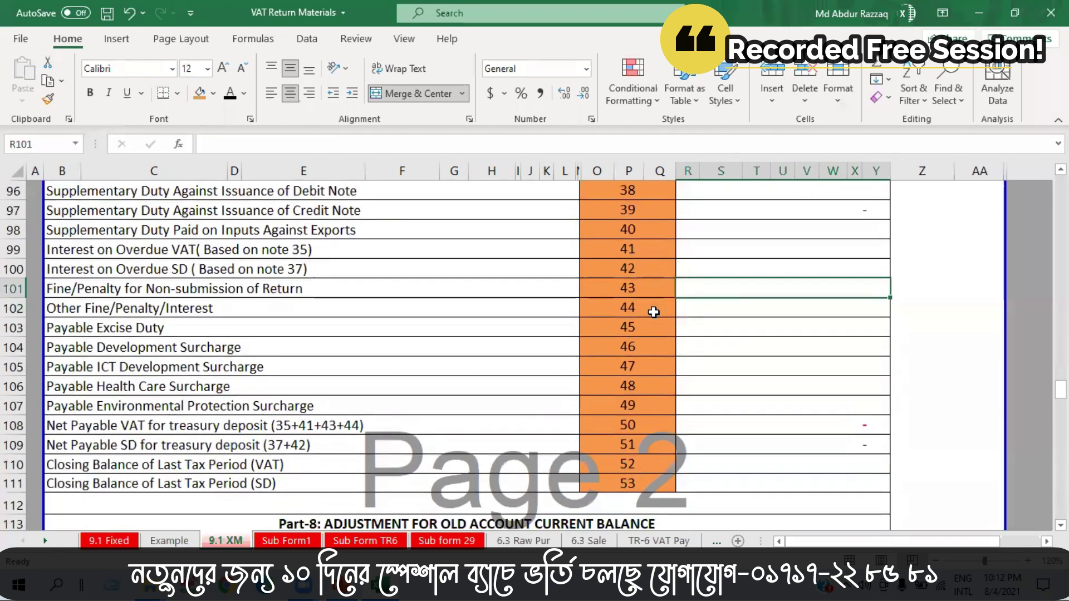
Fill the "Part-8: ADJUSTMENT FOR OLD ACCOUNT CURRENT BALANCE" heading in row 113 with the same orange as the Part-7 heading
scroll(565, 315, down, 2)
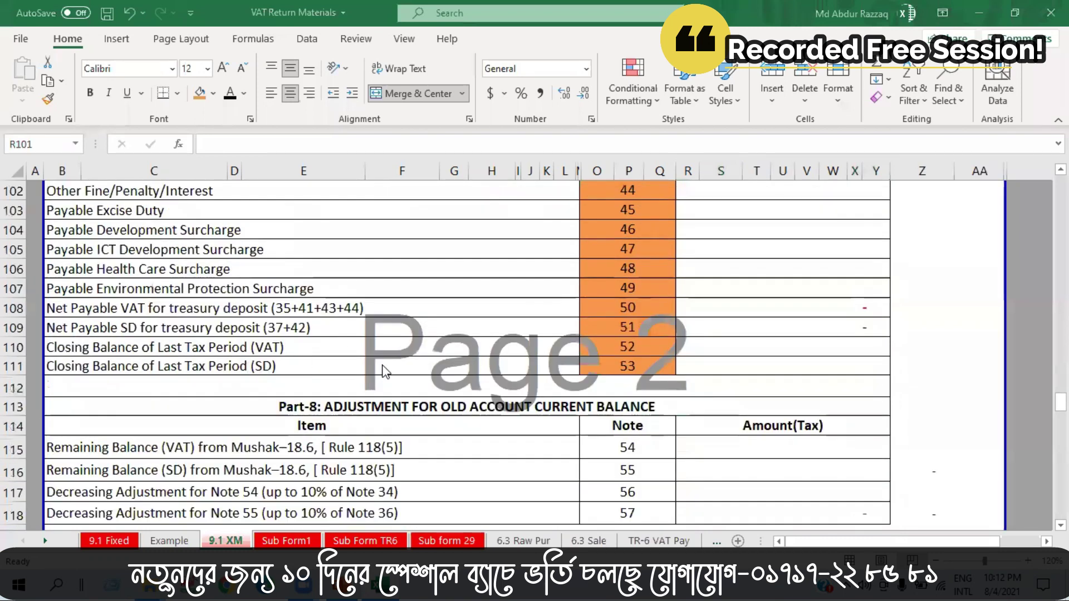
scroll(467, 332, down, 1)
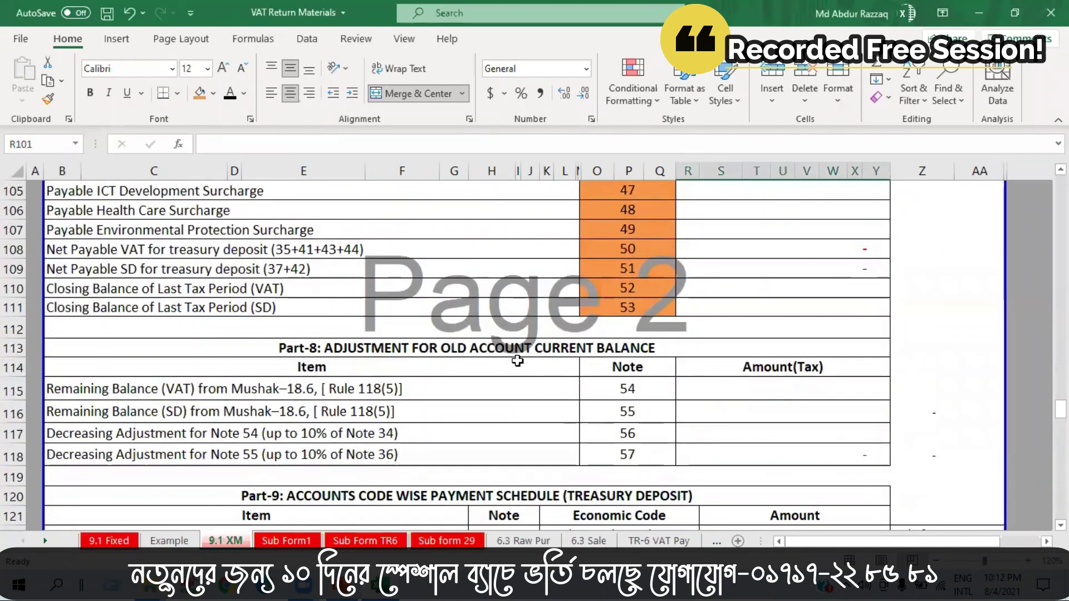
click(513, 353)
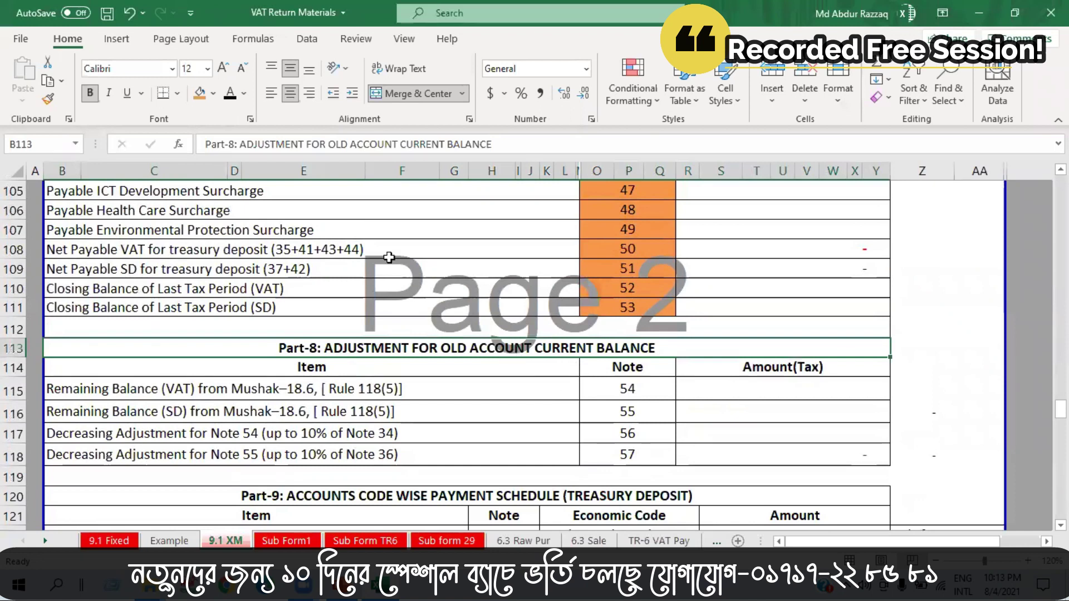
click(202, 95)
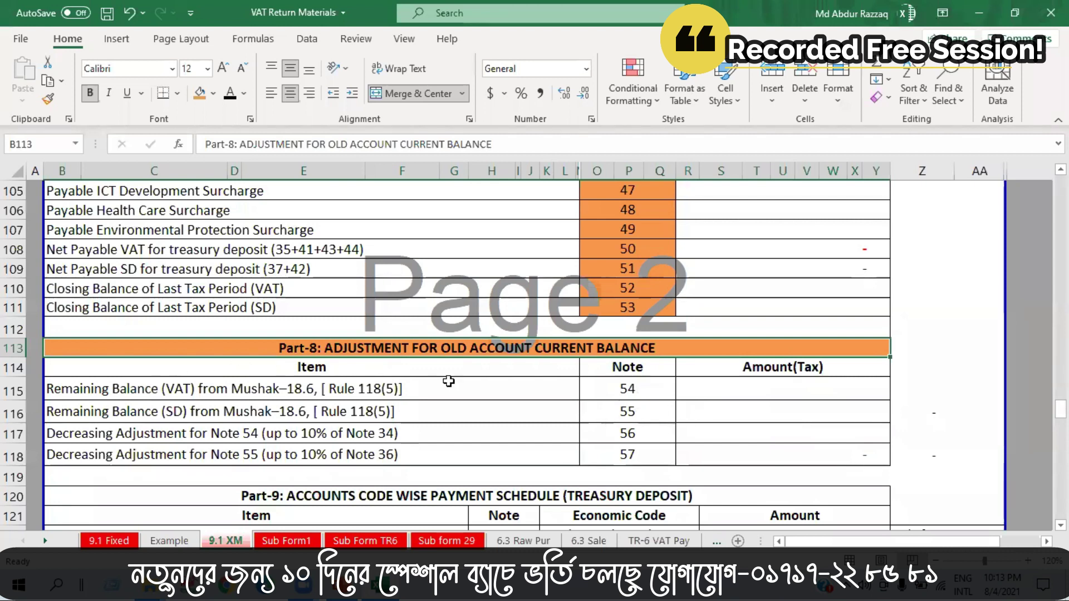
click(719, 420)
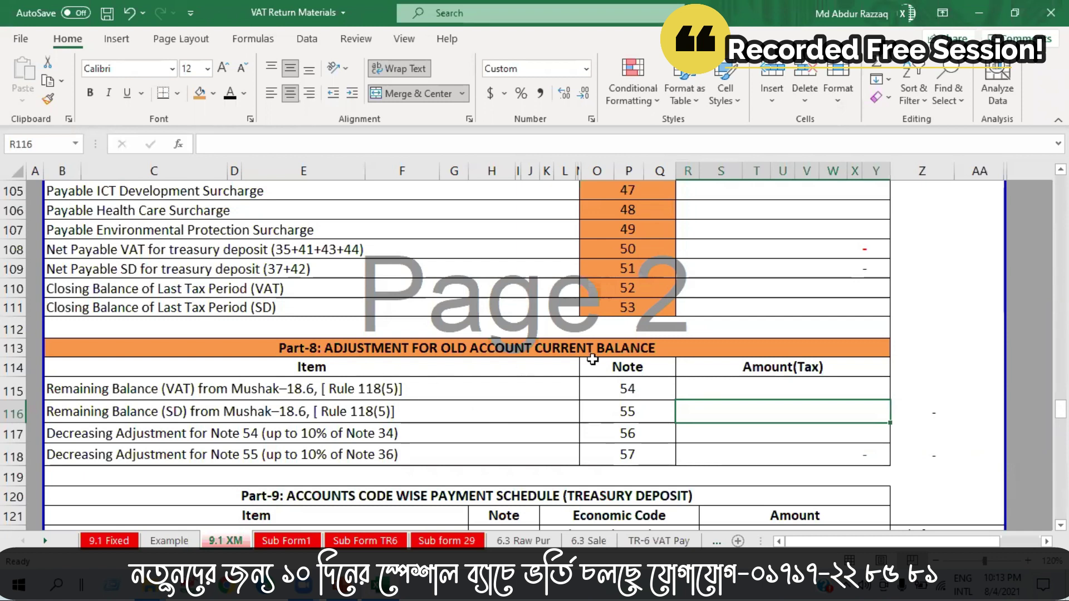
Fill the "Part-9: ACCOUNTS CODE WISE PAYMENT SCHEDULE (TREASURY DEPOSIT)" heading in row 120 with the same orange as the Part-8 heading
scroll(638, 477, down, 2)
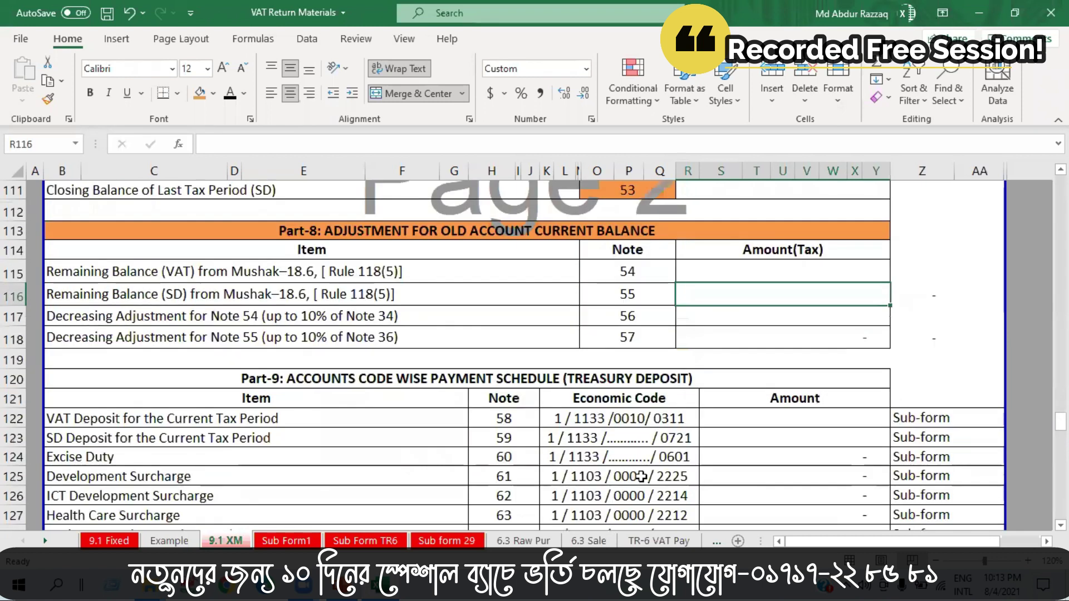
click(387, 383)
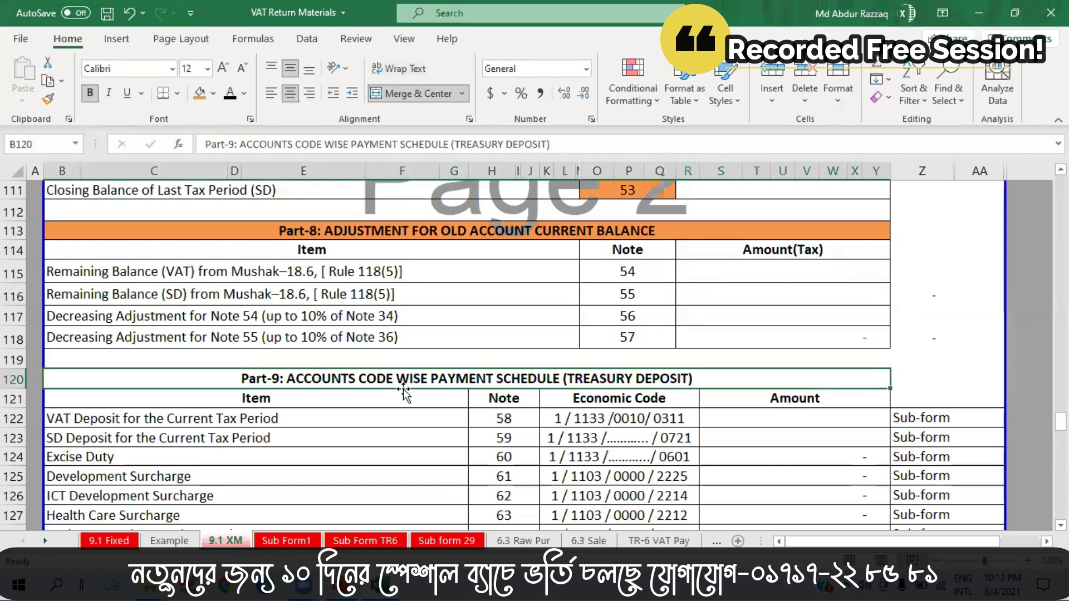
click(201, 97)
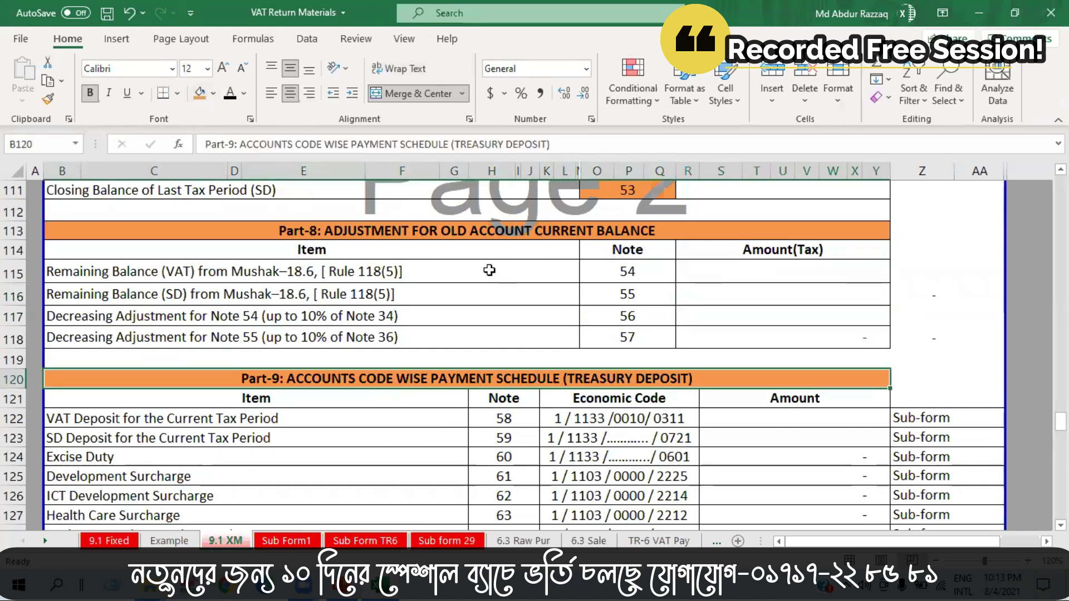
Review Parts 6 to 8 again and examine the Part-9 treasury deposit amounts for the VAT deposit, excise duty and surcharges
scroll(543, 328, up, 8)
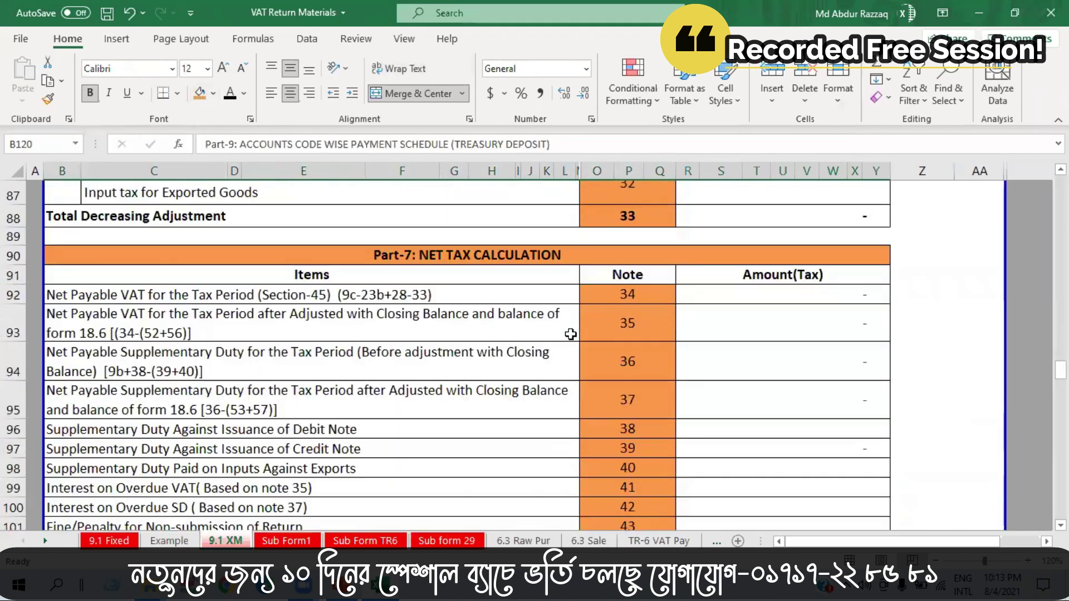
scroll(571, 331, up, 2)
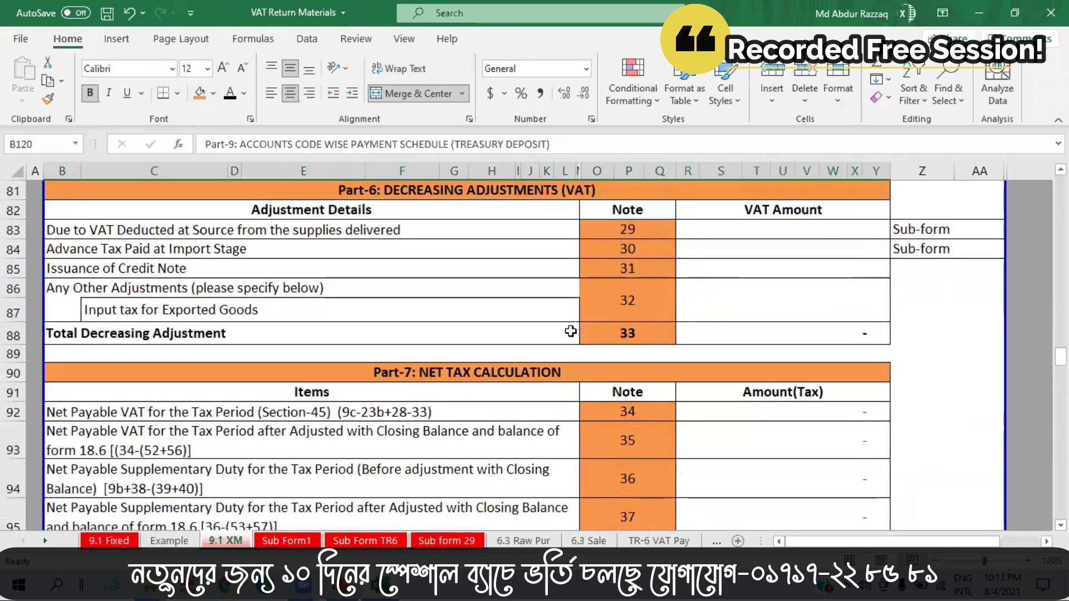
scroll(571, 331, down, 8)
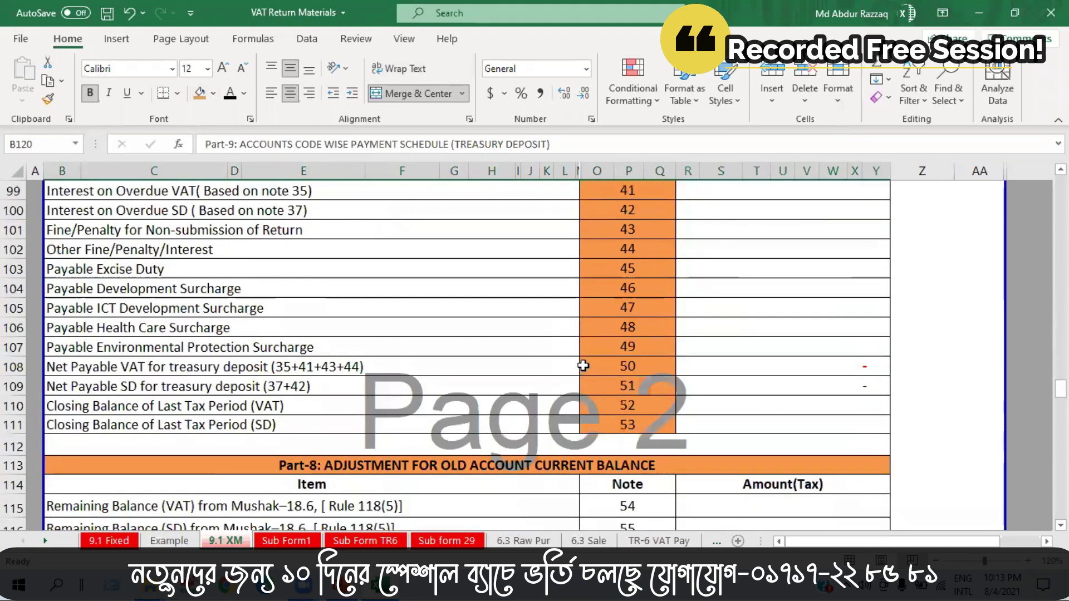
scroll(587, 365, down, 4)
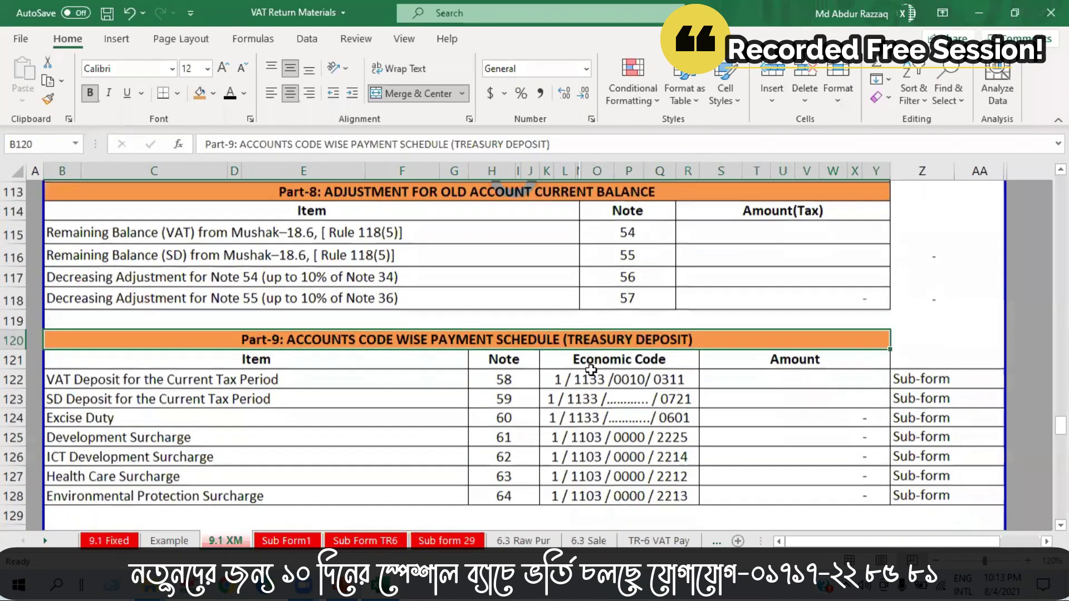
scroll(593, 372, up, 1)
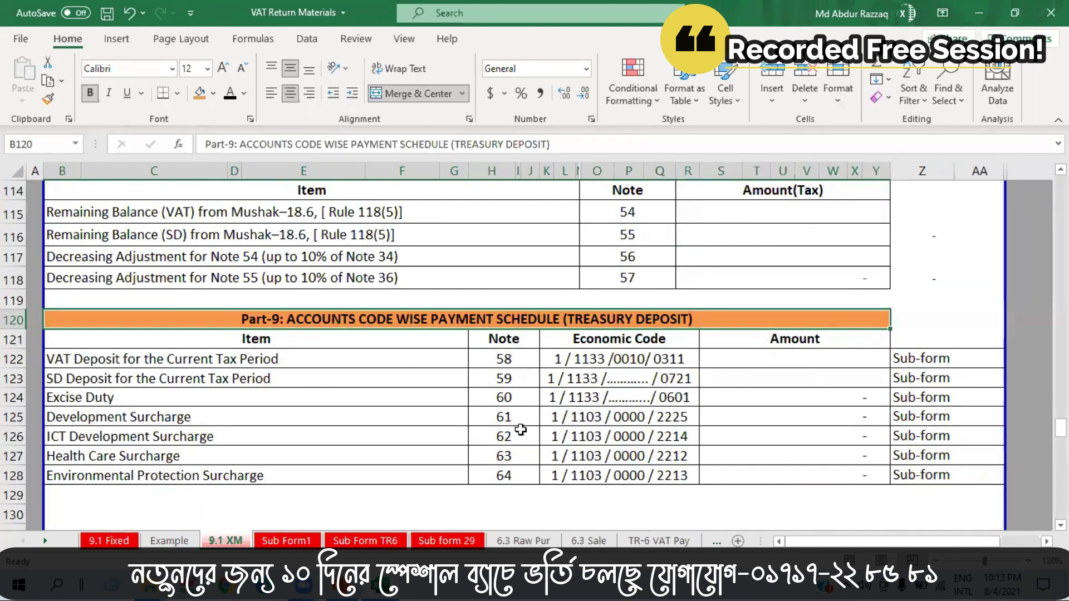
click(506, 362)
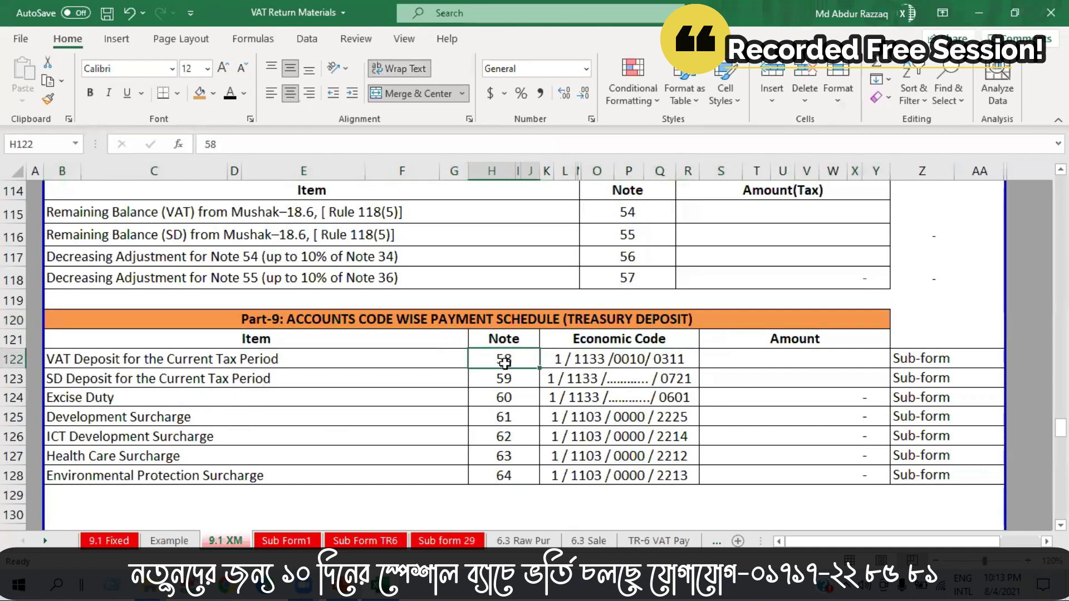
click(801, 361)
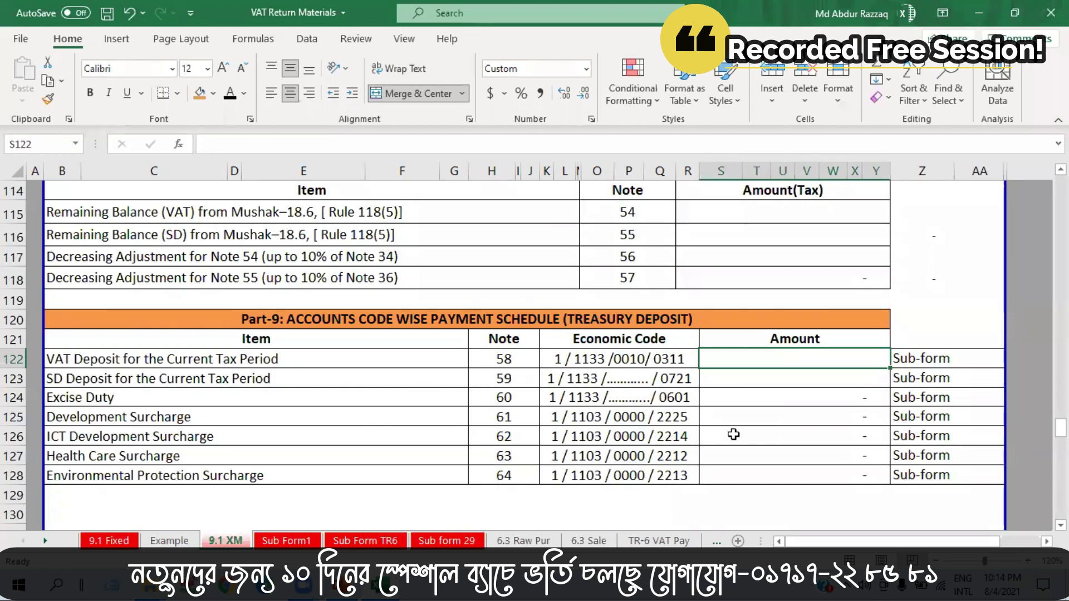
click(800, 434)
click(804, 470)
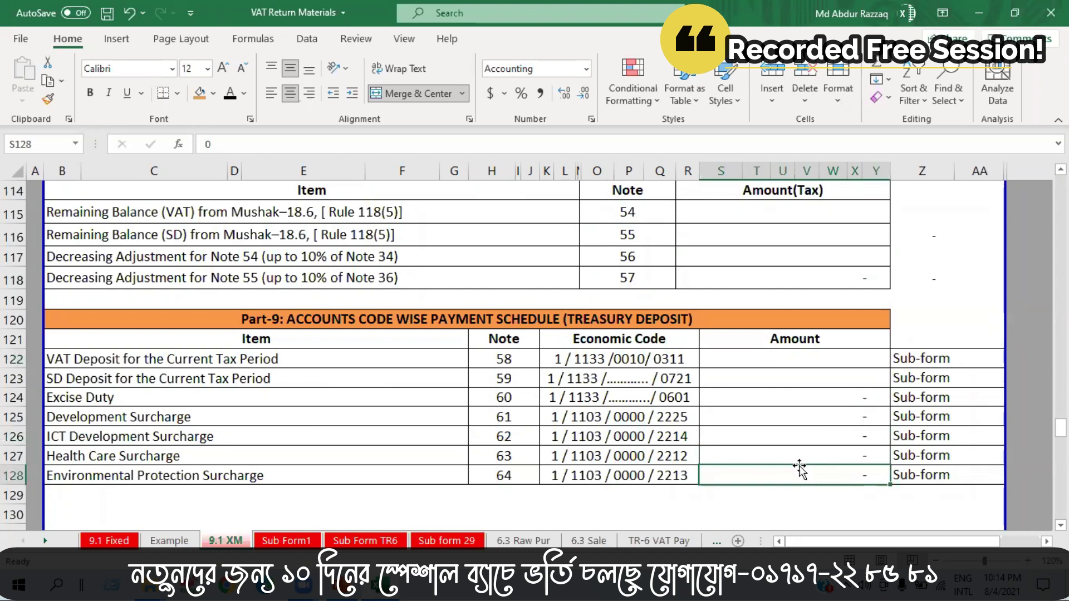
click(792, 454)
click(783, 429)
click(781, 399)
Fill the "Part-10: CLOSING BALANCE" heading in row 134 with the same orange as the Part-9 heading
scroll(771, 410, down, 4)
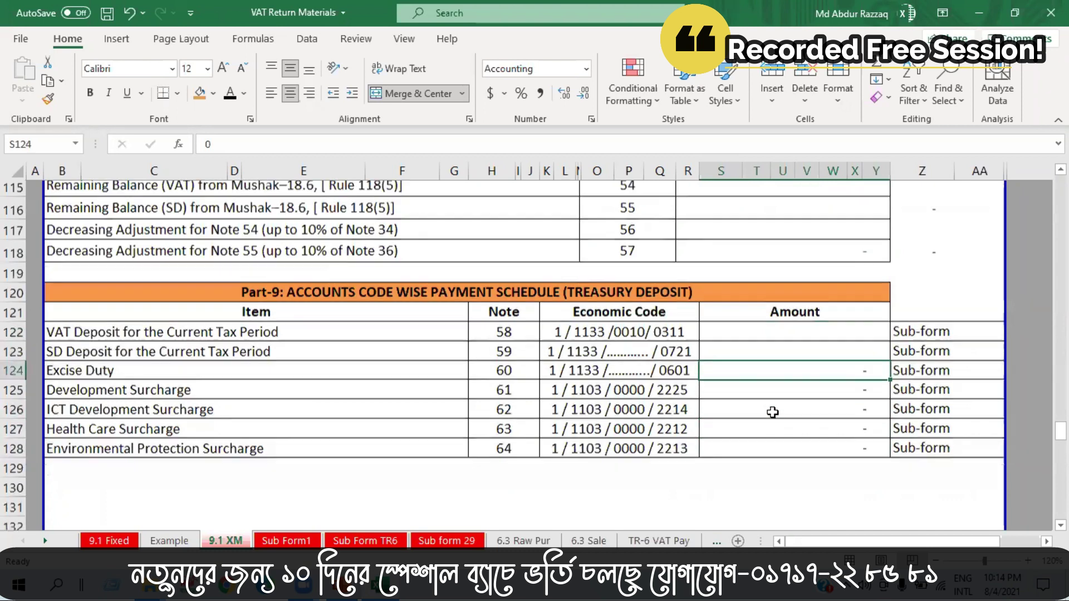
click(627, 350)
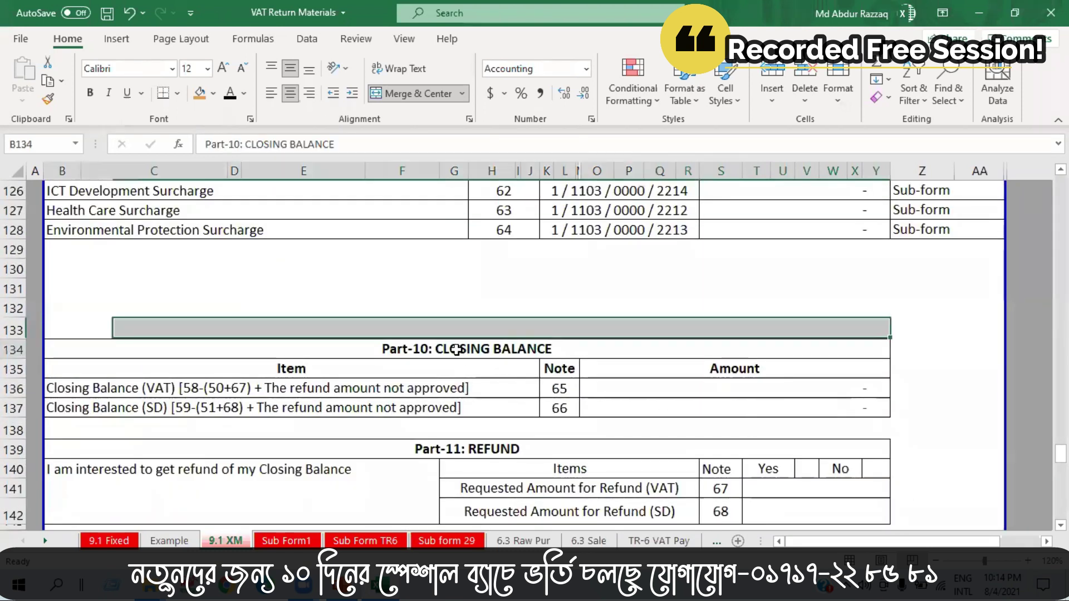
click(199, 93)
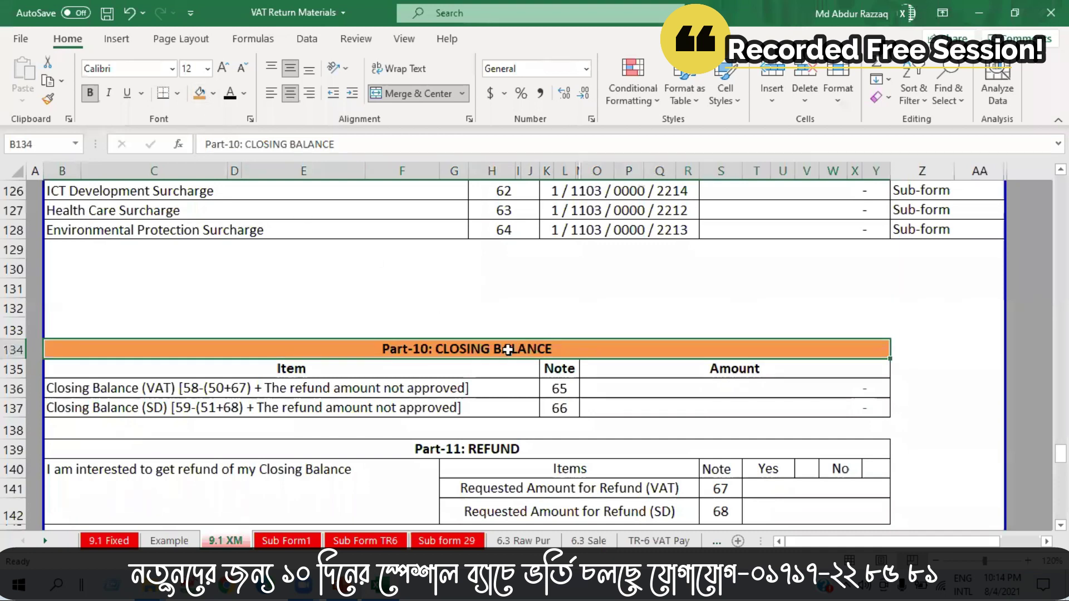
Recheck the Part-9 payment schedule and examine the Part-10 closing balance items for VAT and SD, their notes and the VAT amount formula
scroll(624, 351, up, 3)
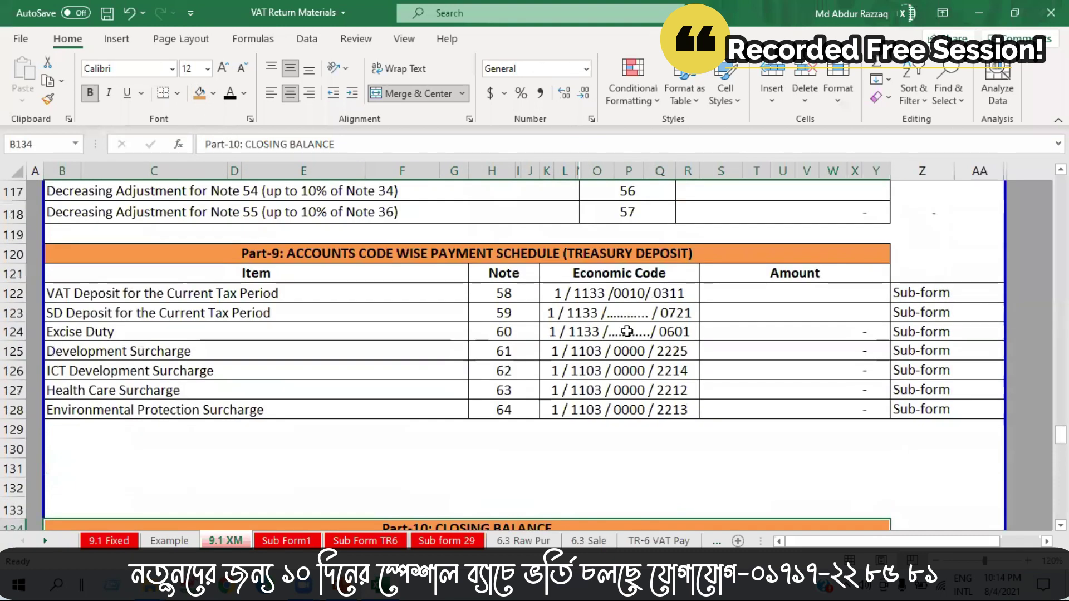
scroll(624, 334, up, 2)
scroll(588, 287, up, 1)
scroll(591, 304, down, 3)
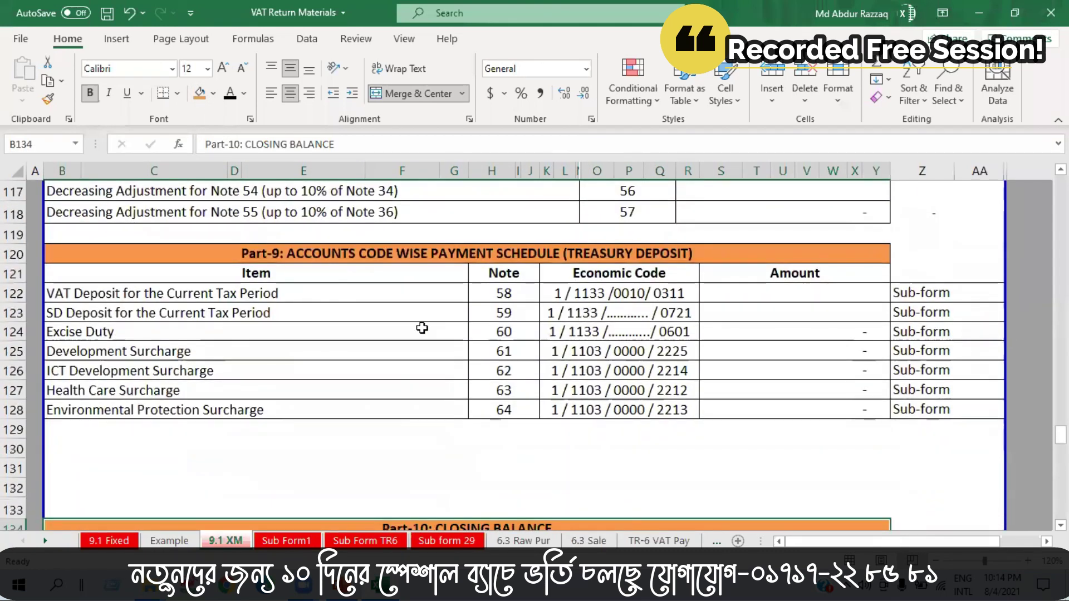
scroll(535, 358, down, 3)
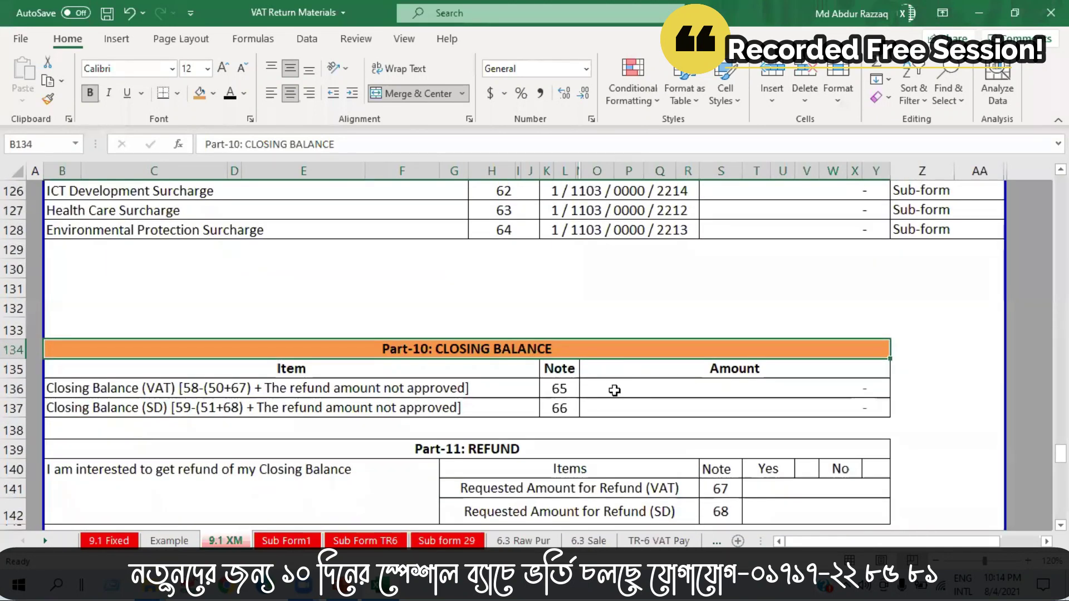
click(156, 392)
click(177, 410)
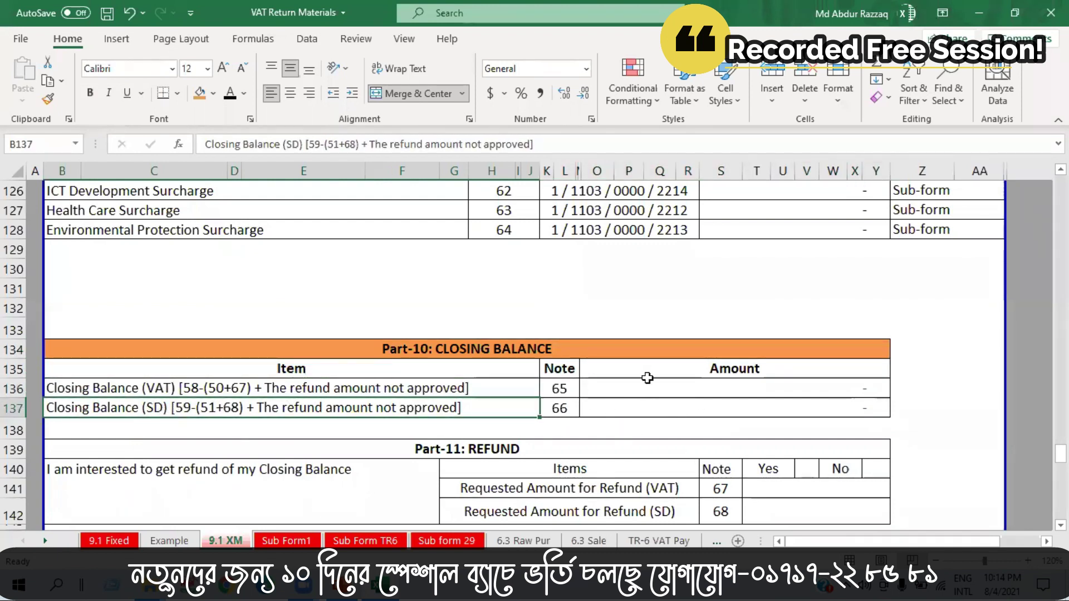
click(675, 394)
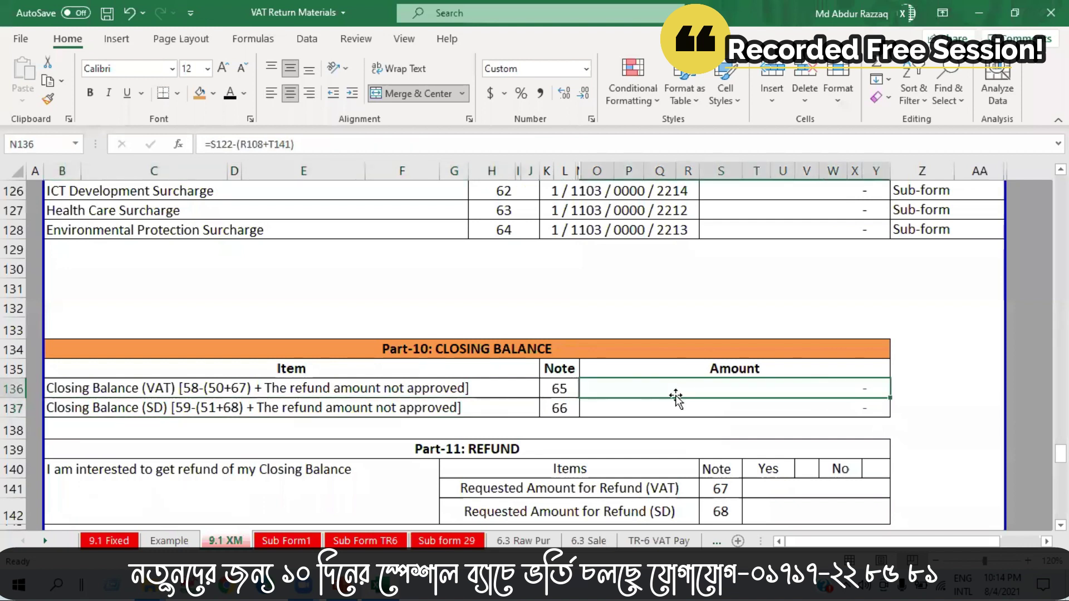
click(558, 390)
click(564, 413)
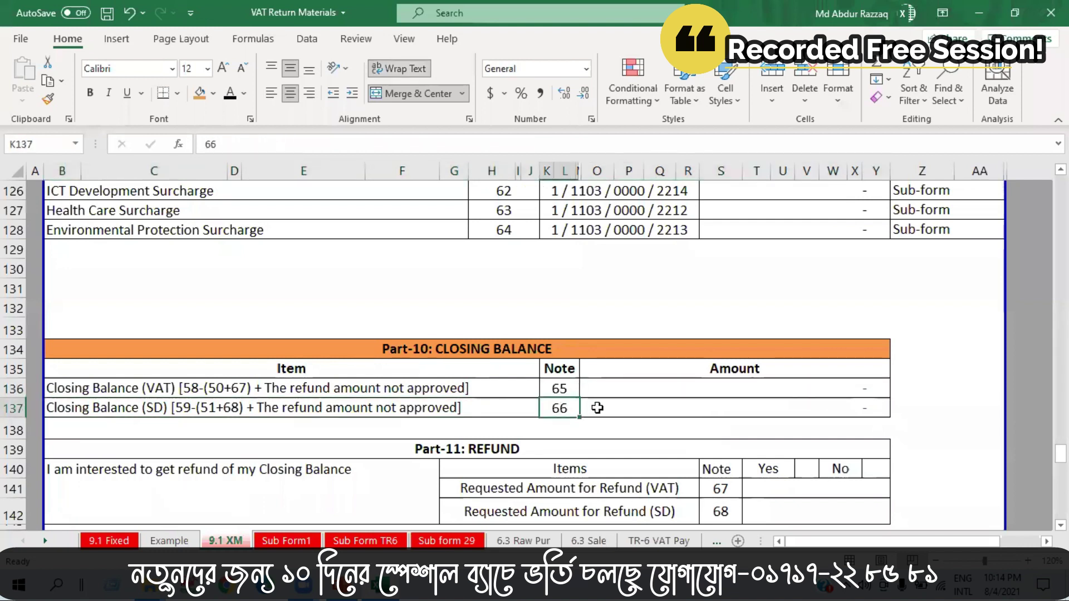
Fill the note cells 65 and 66 in the Part-10 closing balance table with the heading's orange
click(597, 408)
drag(558, 390, 562, 409)
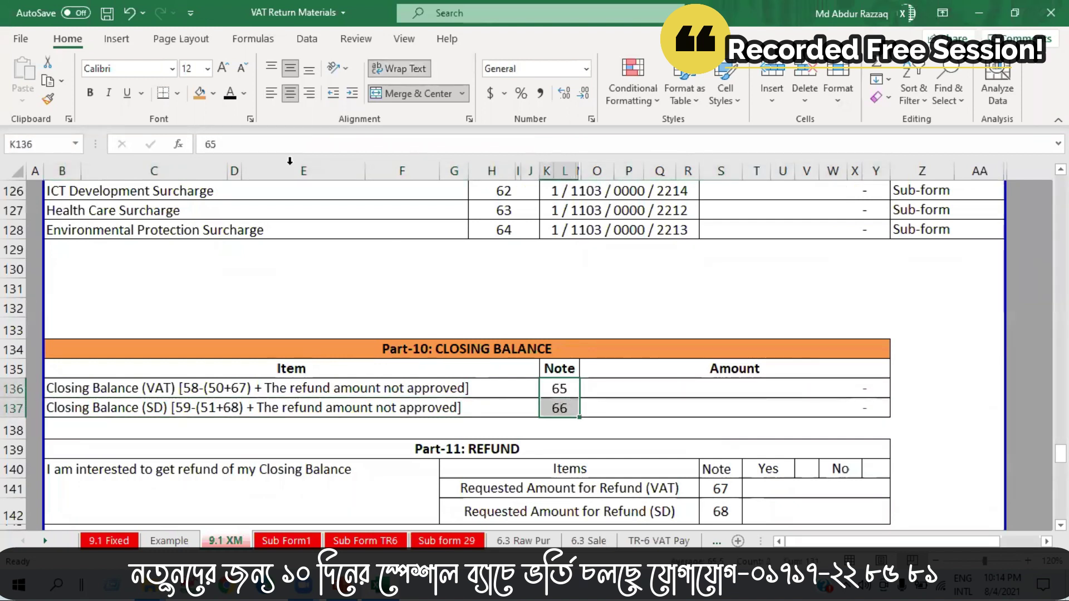
click(199, 93)
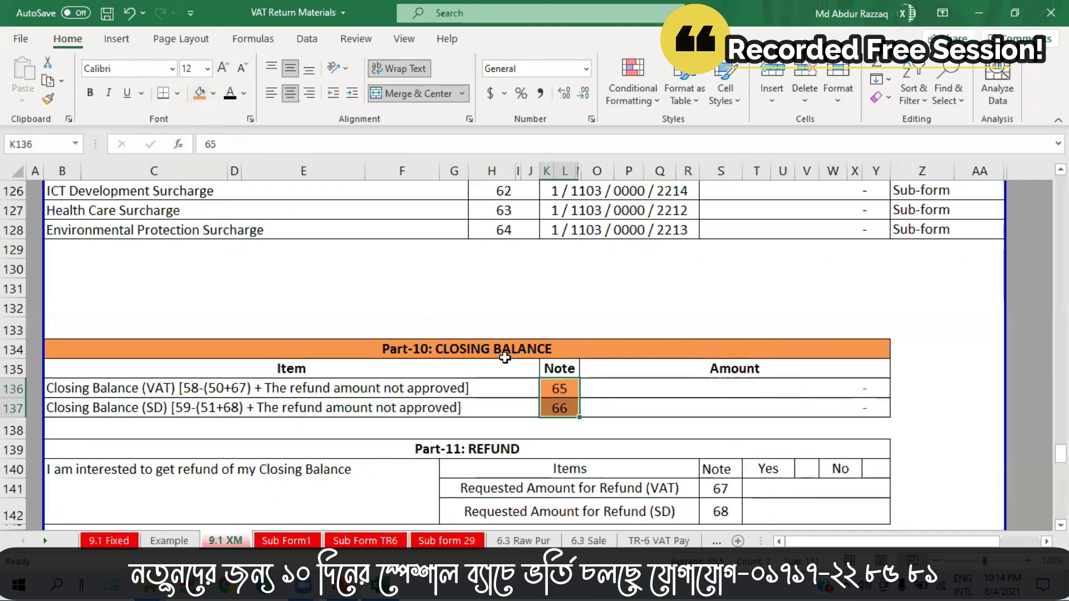
click(451, 348)
Fill the "Part-11: REFUND" heading in row 139 with the same orange and look over its refund items
click(490, 446)
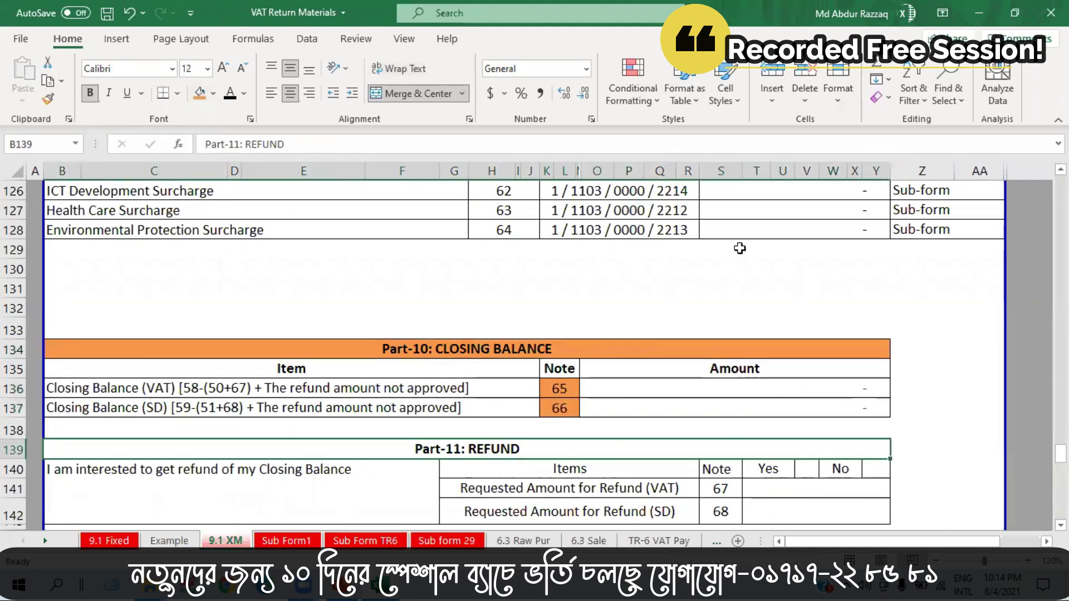
click(199, 93)
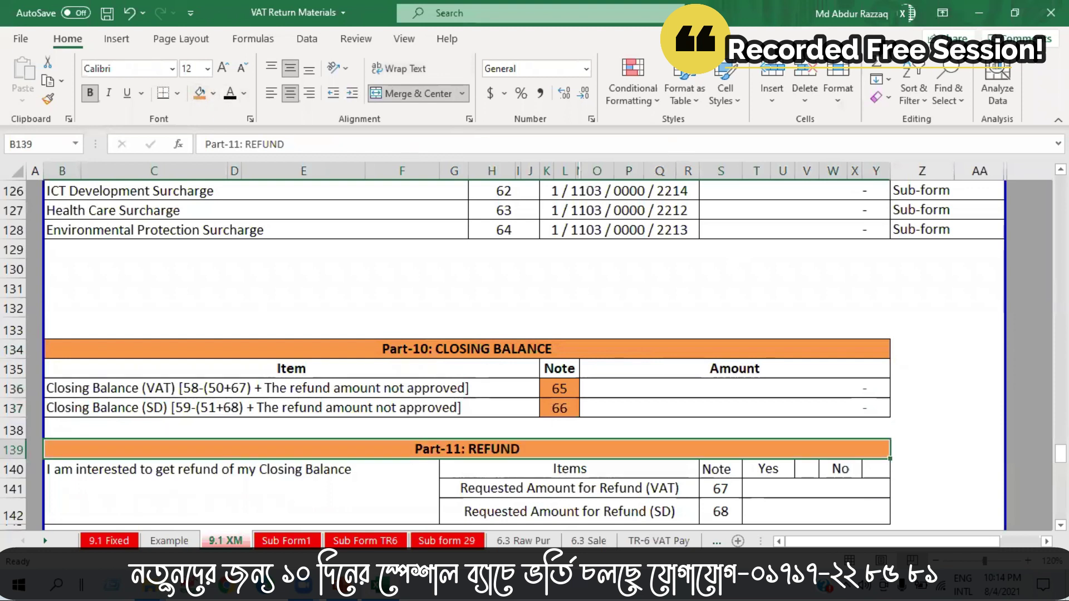
scroll(743, 337, down, 3)
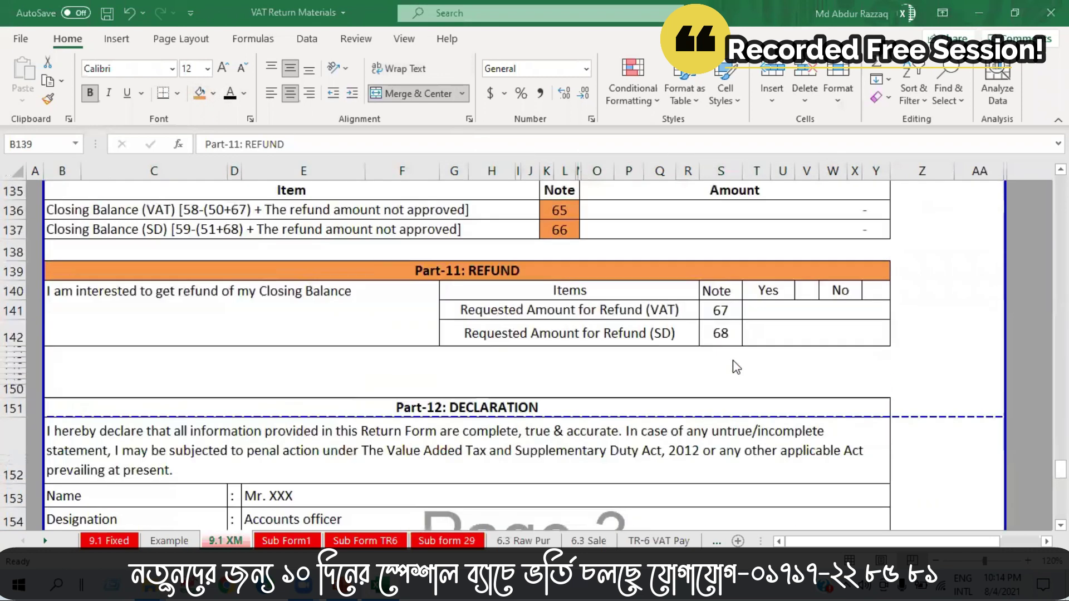
scroll(736, 363, up, 2)
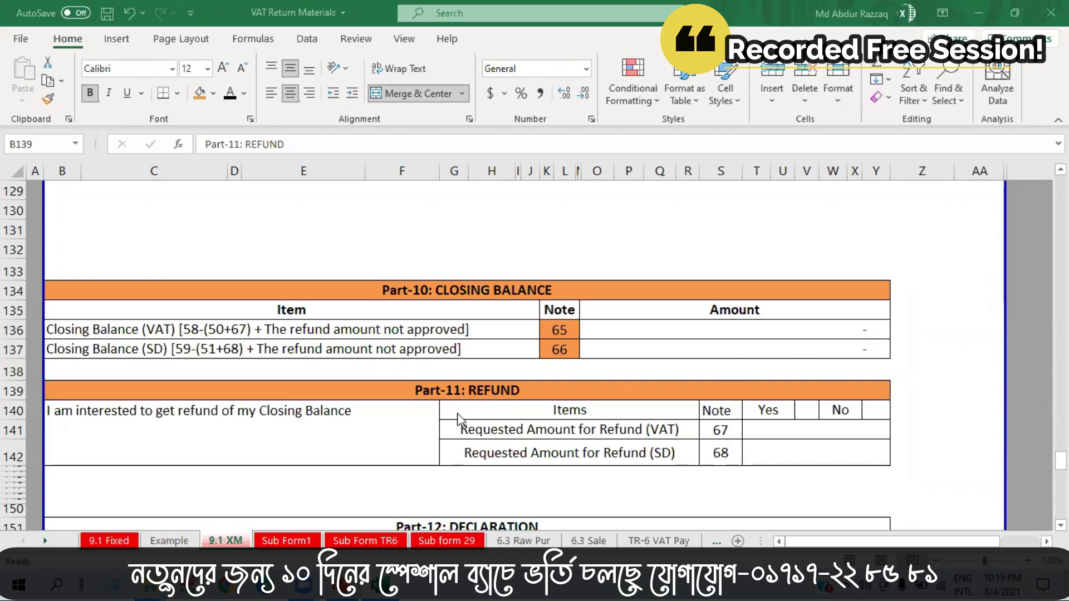
Fill the "Part-12: DECLARATION" heading in row 151 with the same orange and look over the declaration fields
scroll(456, 413, down, 3)
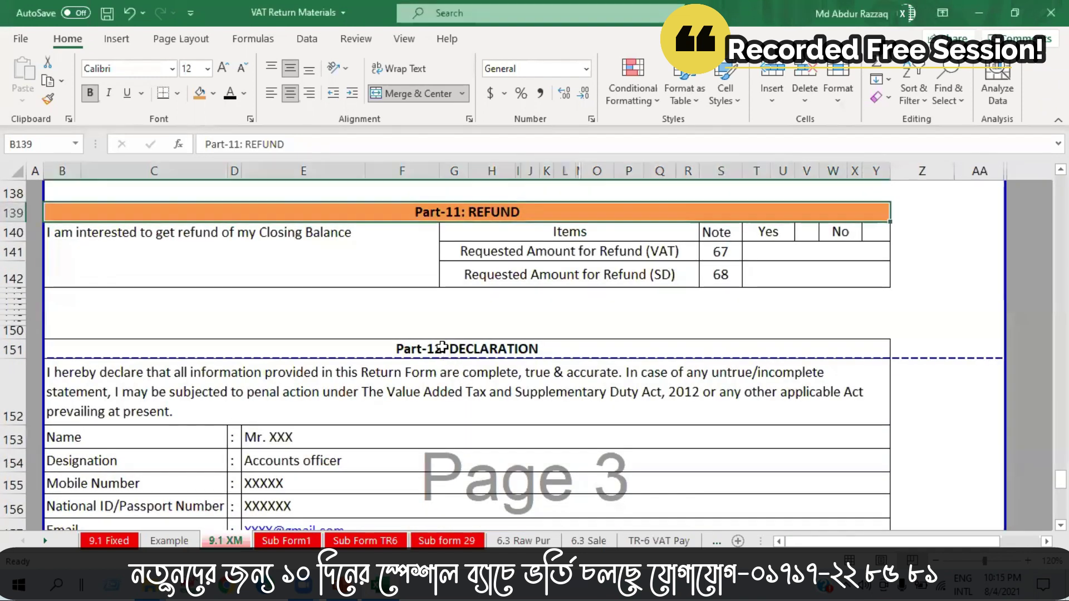
click(473, 351)
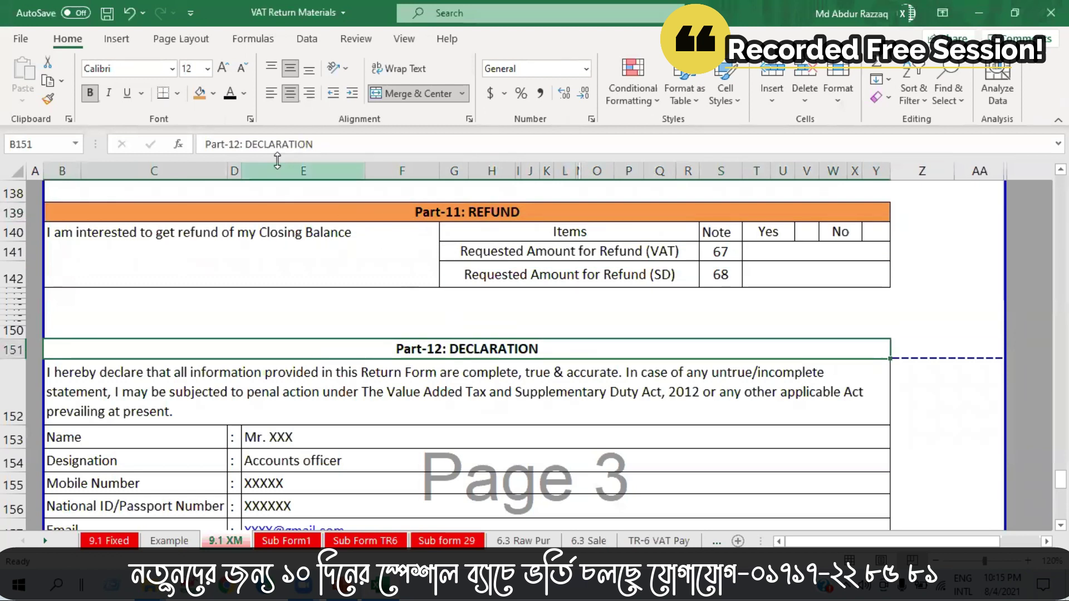
click(199, 94)
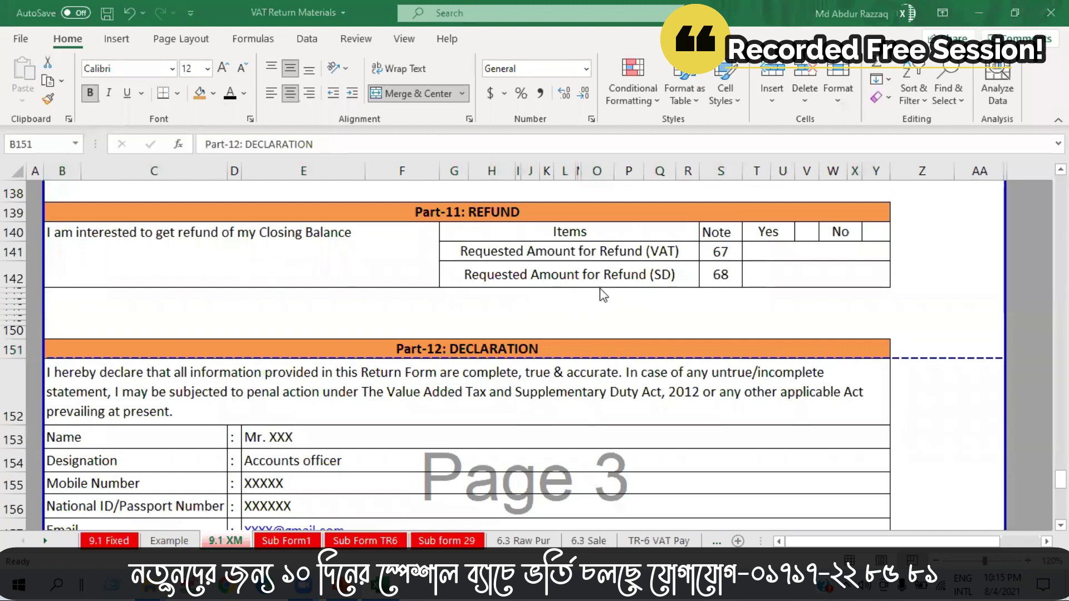
scroll(604, 295, down, 1)
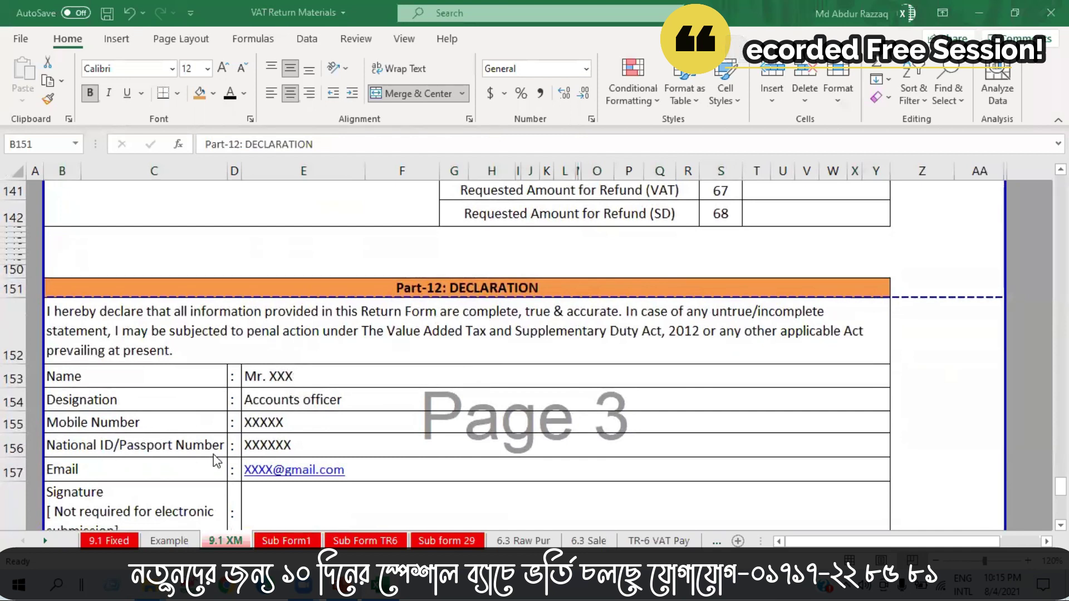
scroll(188, 466, down, 1)
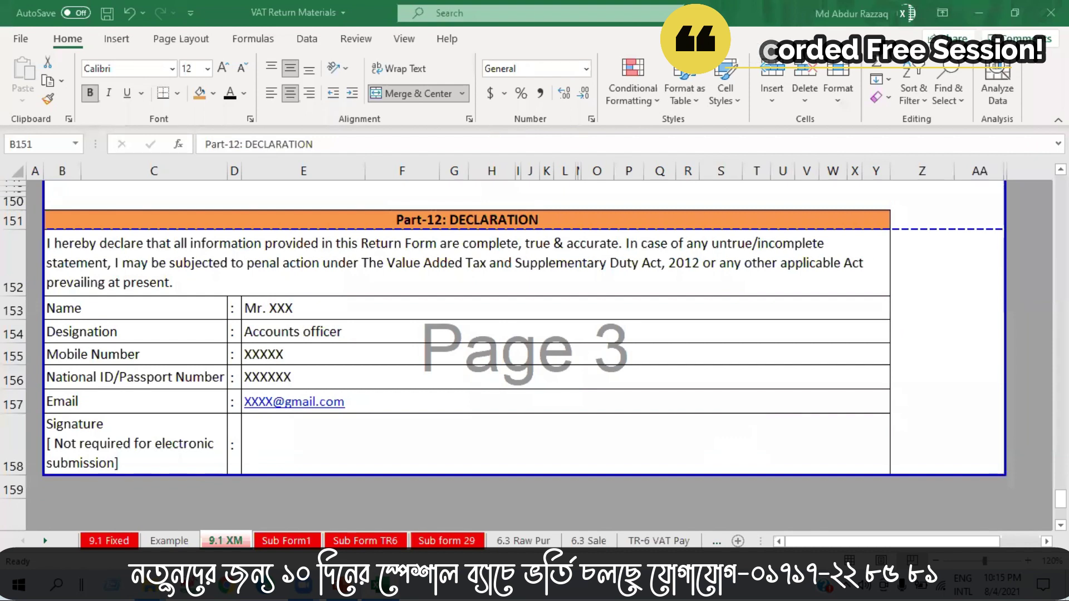
Review the taxpayer information and return submission data in Parts 1 and 2, and compare them with the introduction on the Example sheet
scroll(565, 329, up, 15)
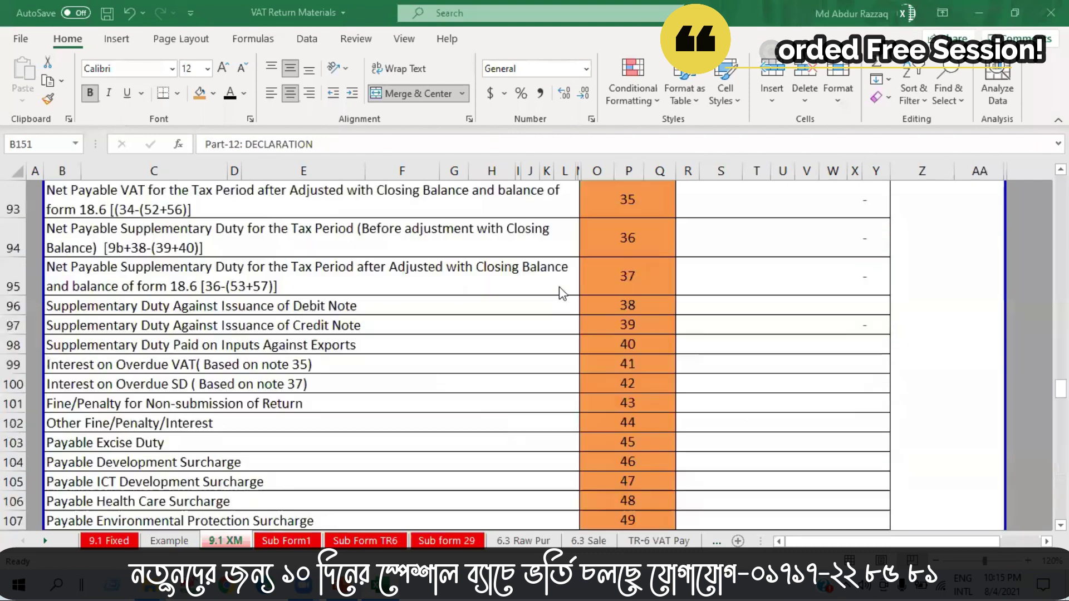
scroll(563, 293, up, 20)
scroll(569, 274, up, 8)
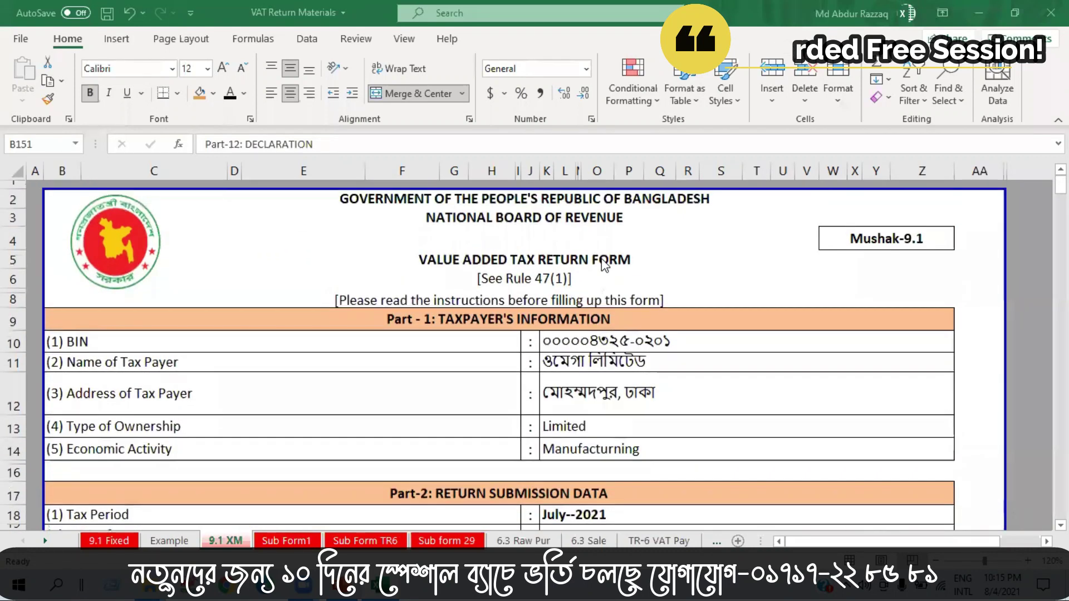
scroll(616, 290, down, 1)
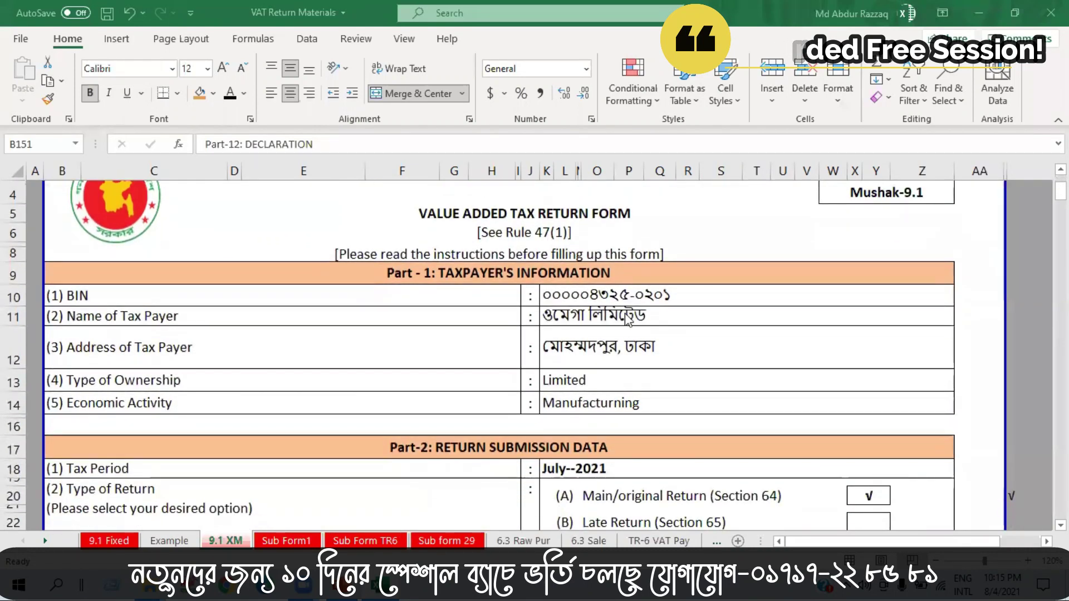
scroll(557, 307, down, 4)
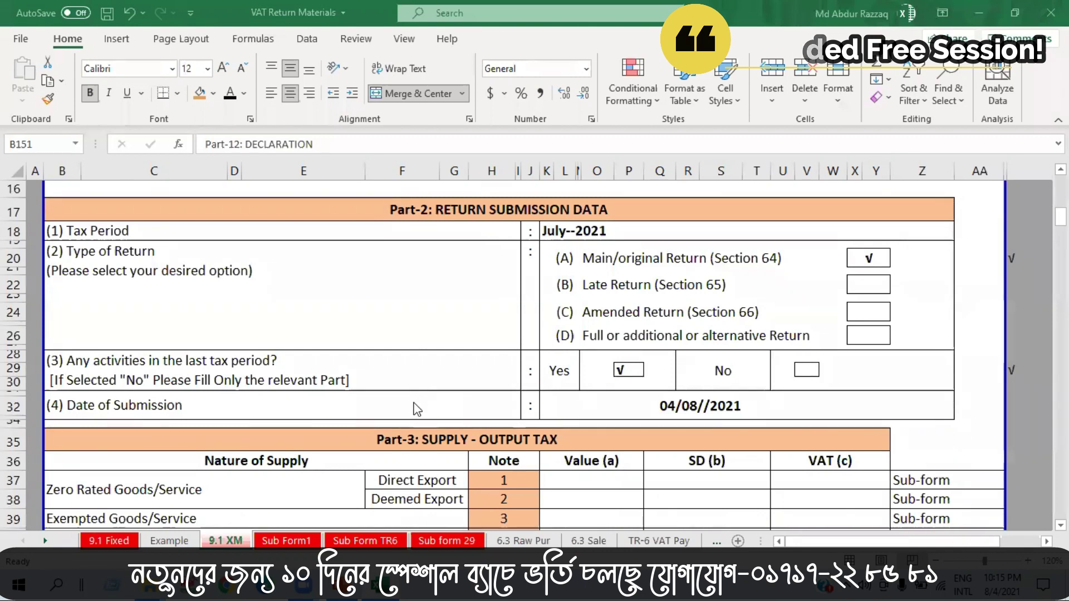
scroll(417, 409, up, 3)
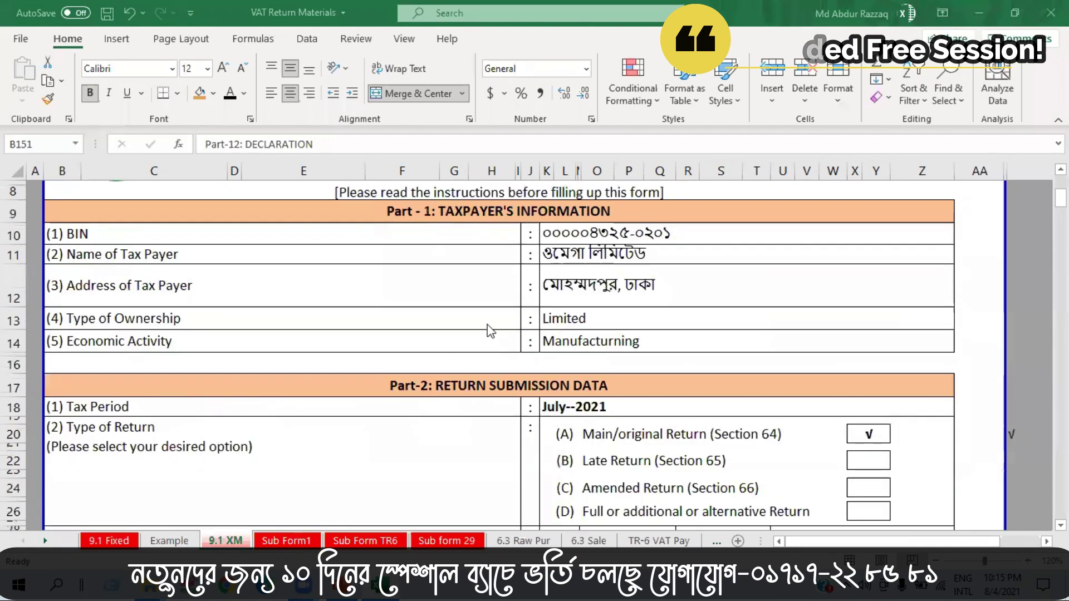
click(167, 541)
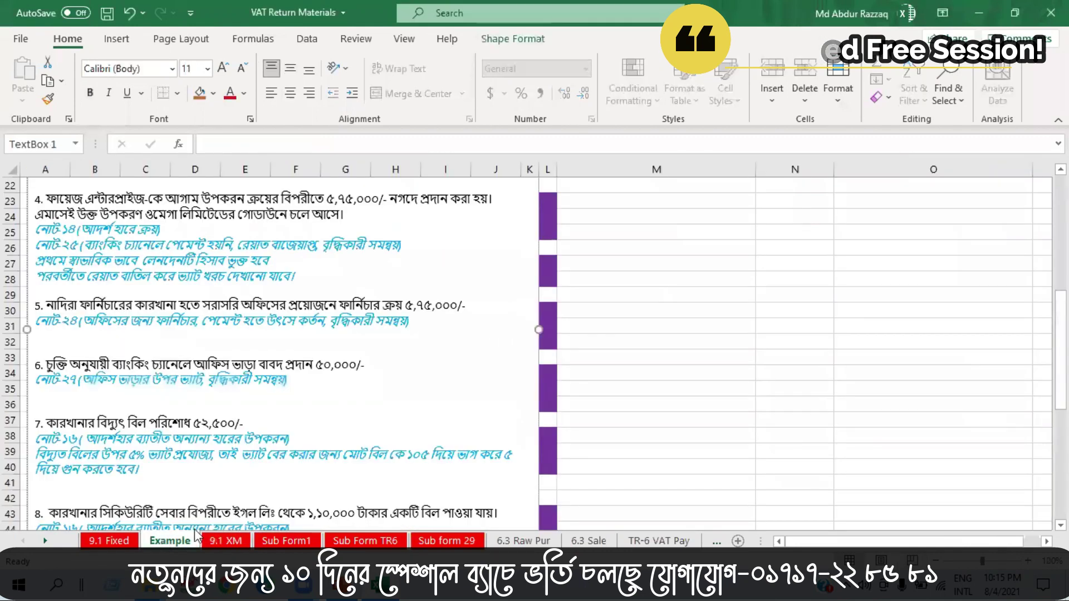
scroll(184, 362, up, 4)
scroll(184, 360, up, 4)
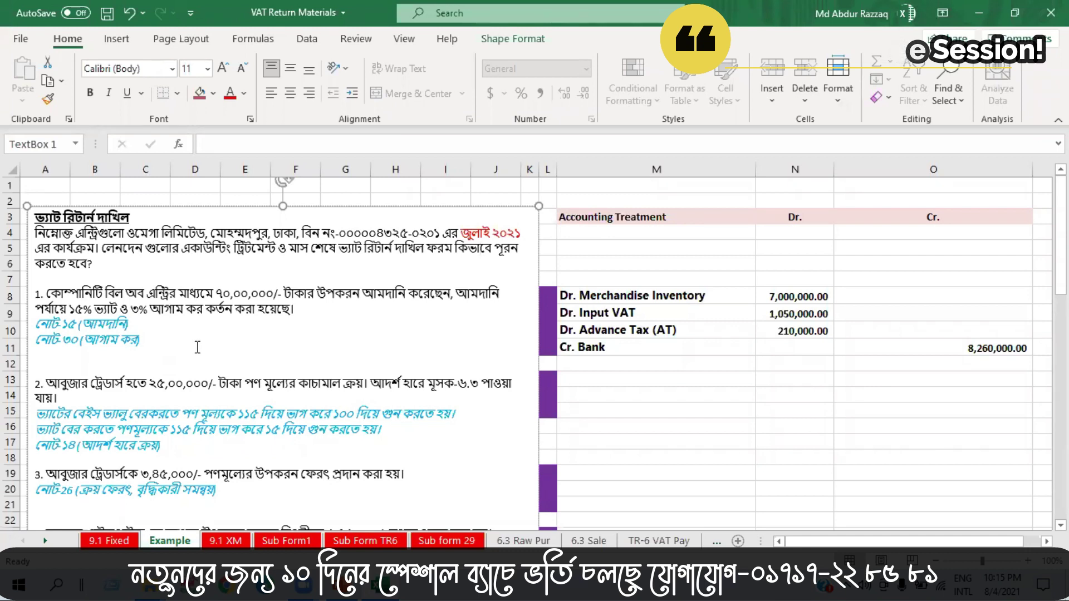
Go back to the 9.1 XM sheet and examine the Part-3 supply notes and the Part-4 purchase instructions and notes
click(225, 540)
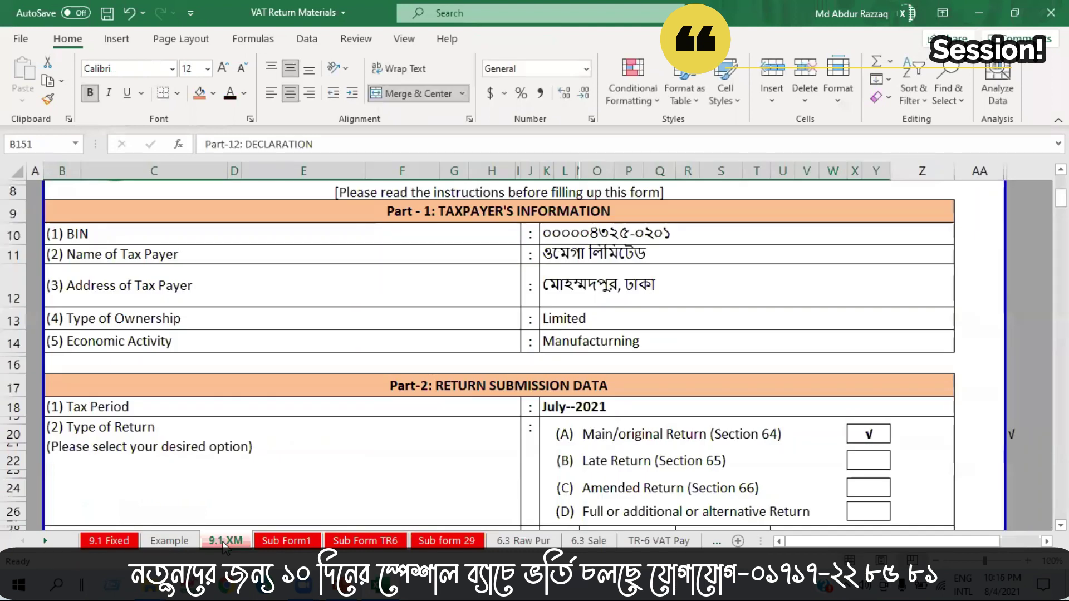
scroll(428, 444, down, 3)
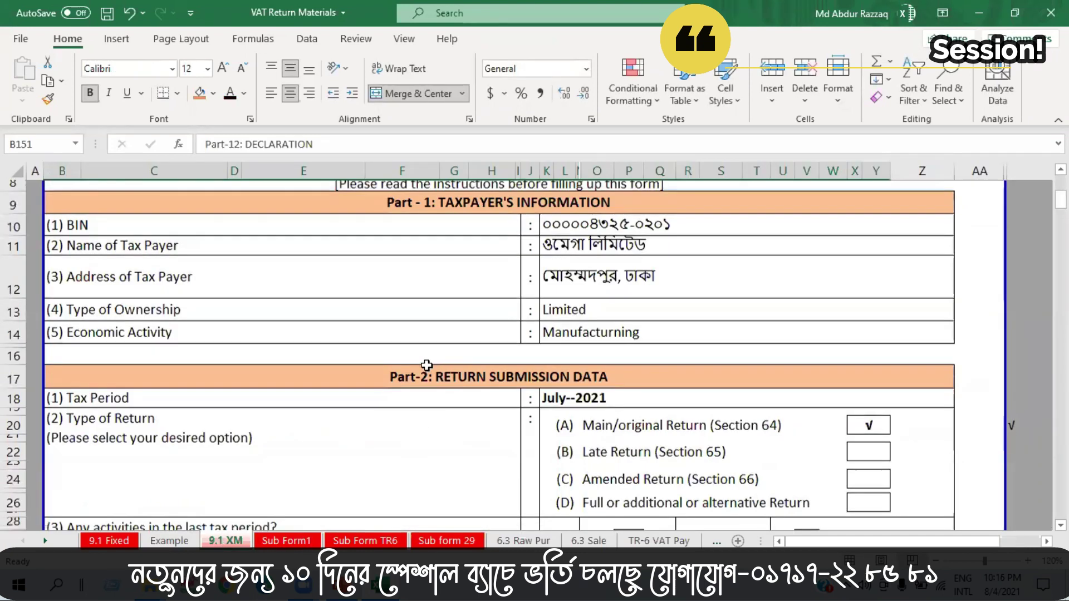
scroll(434, 348, down, 8)
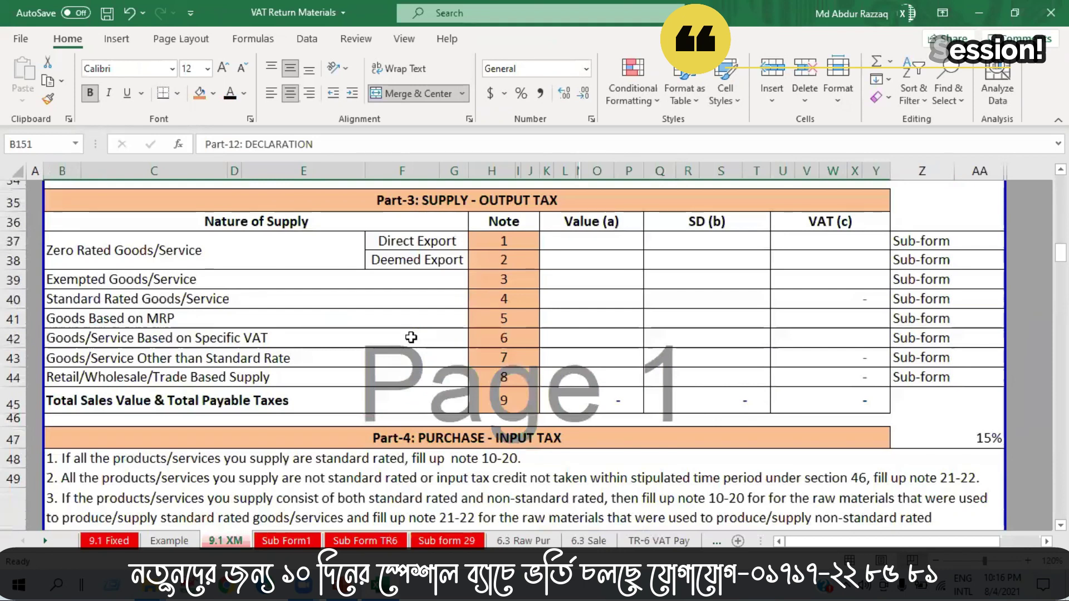
click(412, 279)
scroll(555, 340, down, 1)
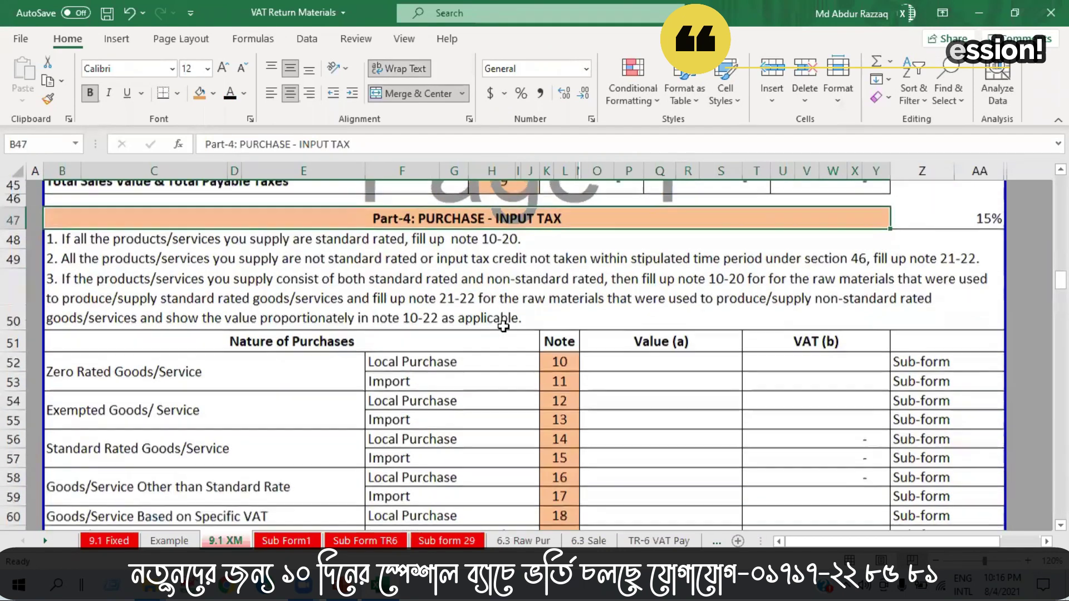
scroll(556, 342, down, 2)
scroll(555, 471, up, 2)
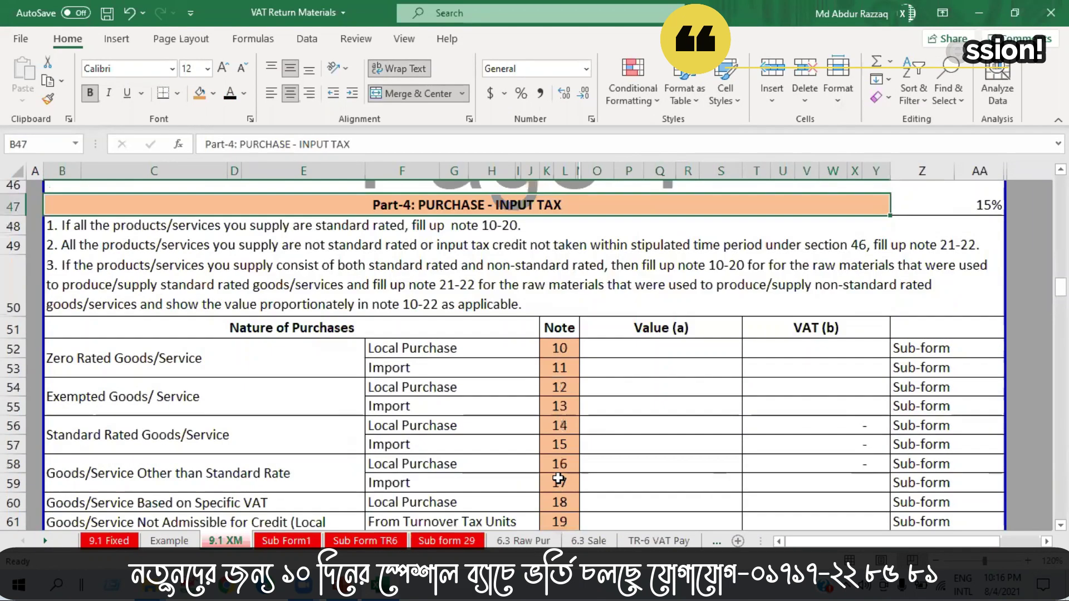
Examine the first transaction on the Example sheet, its 15% VAT rate and its note references against the Part-4 purchase notes
click(169, 541)
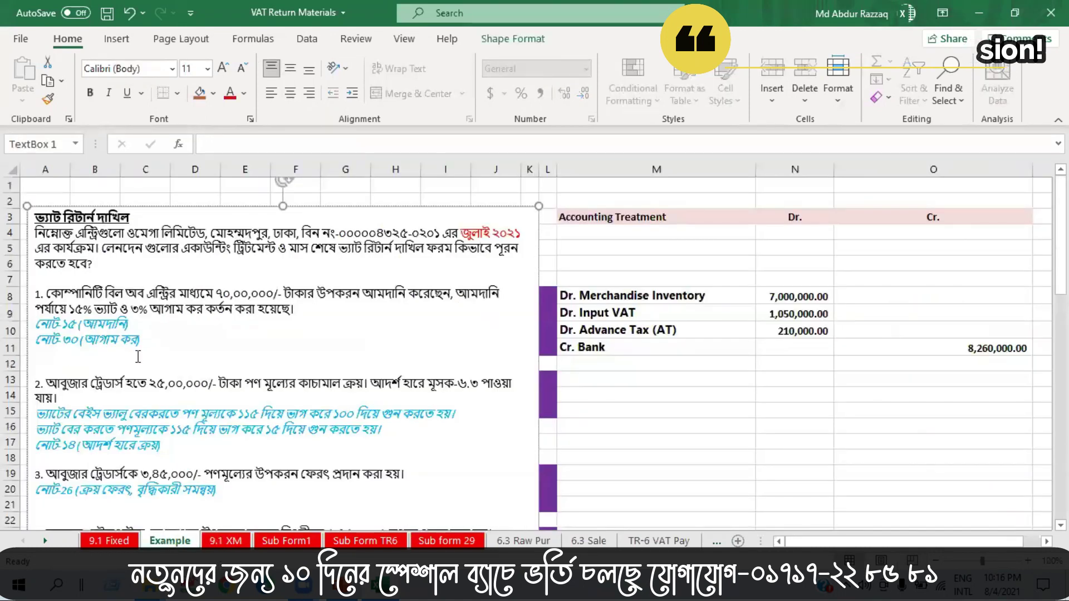
click(226, 540)
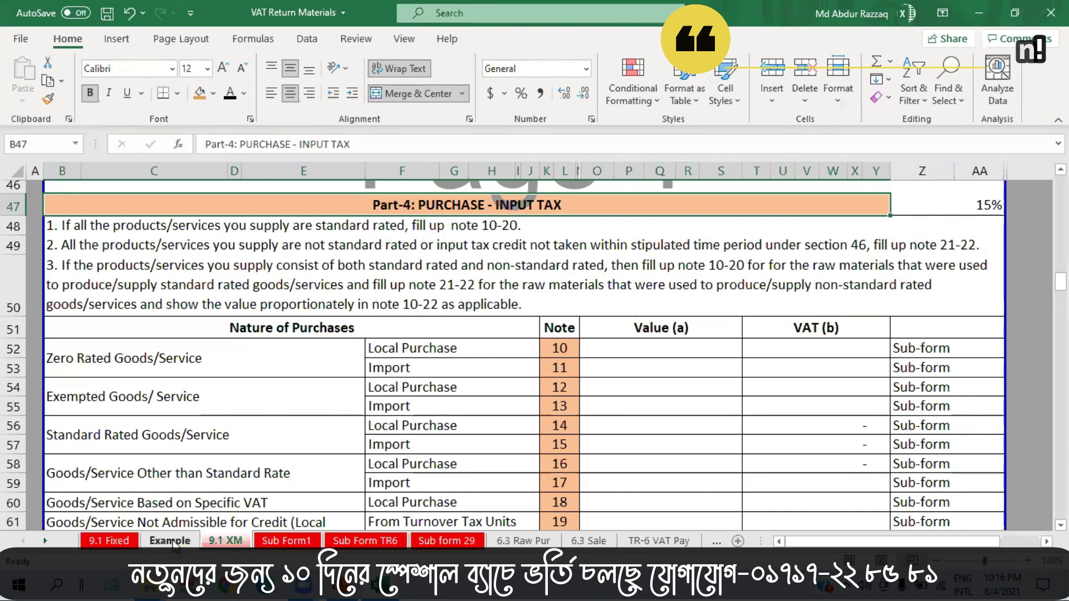
click(170, 541)
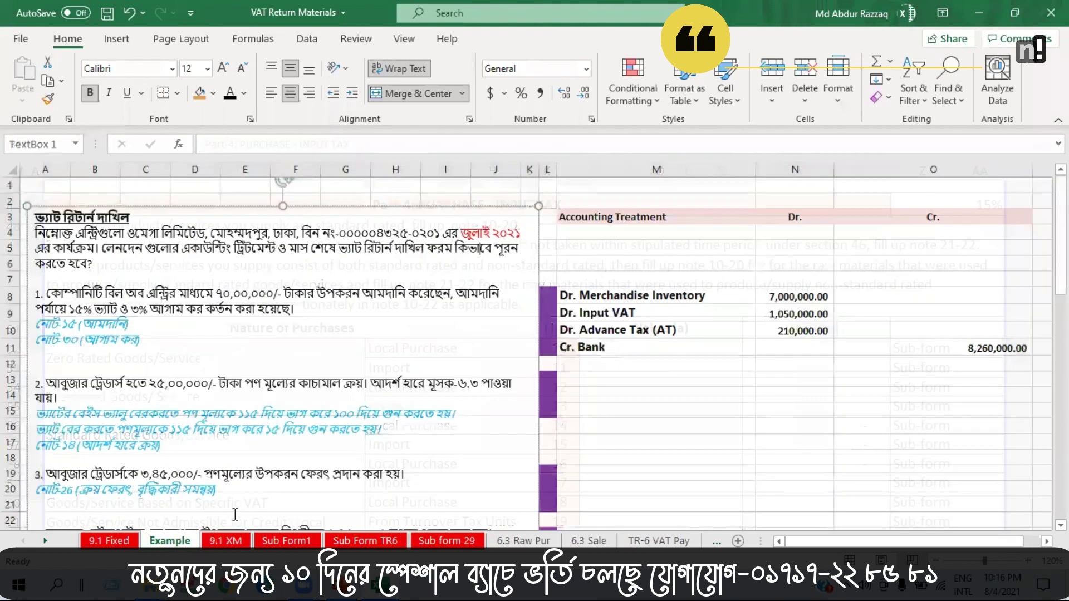
click(72, 310)
drag(34, 309, 83, 309)
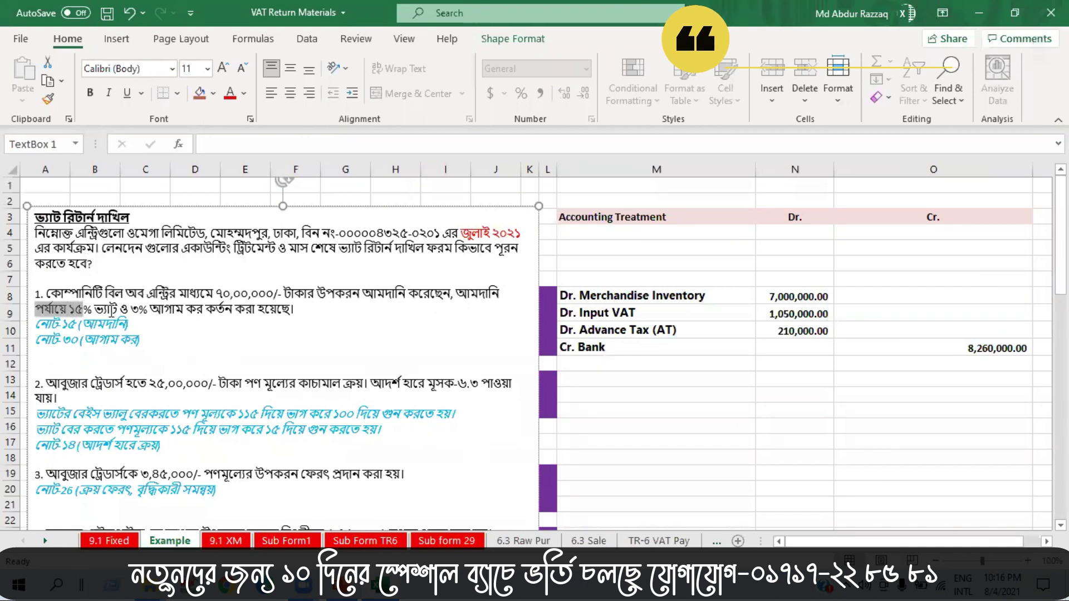
click(76, 312)
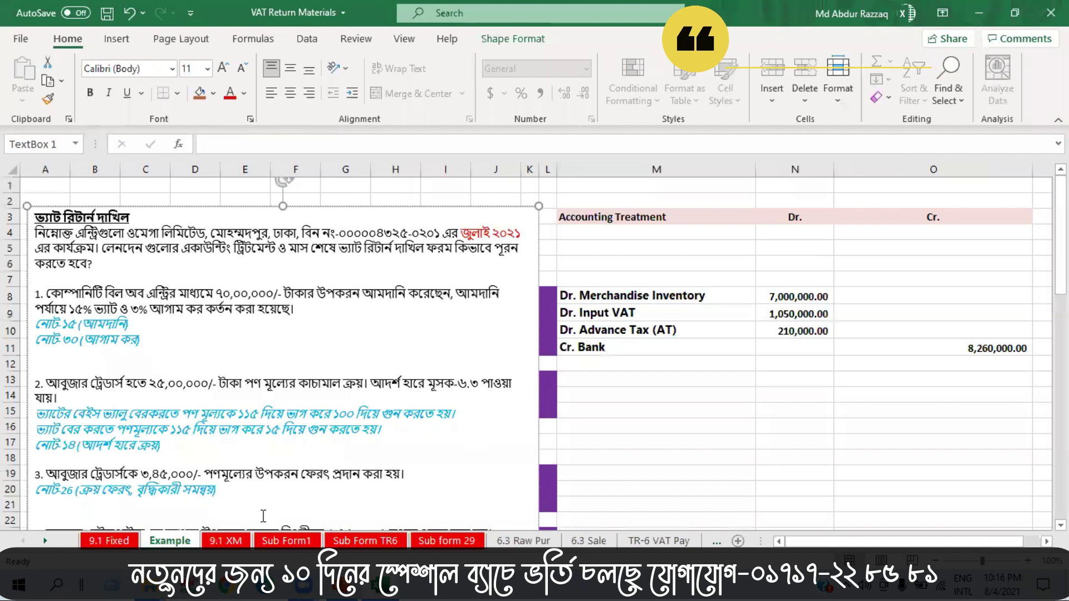
Fill the Standard Rated Goods/Service cell in Part-4 of the 9.1 XM sheet with orange
click(218, 543)
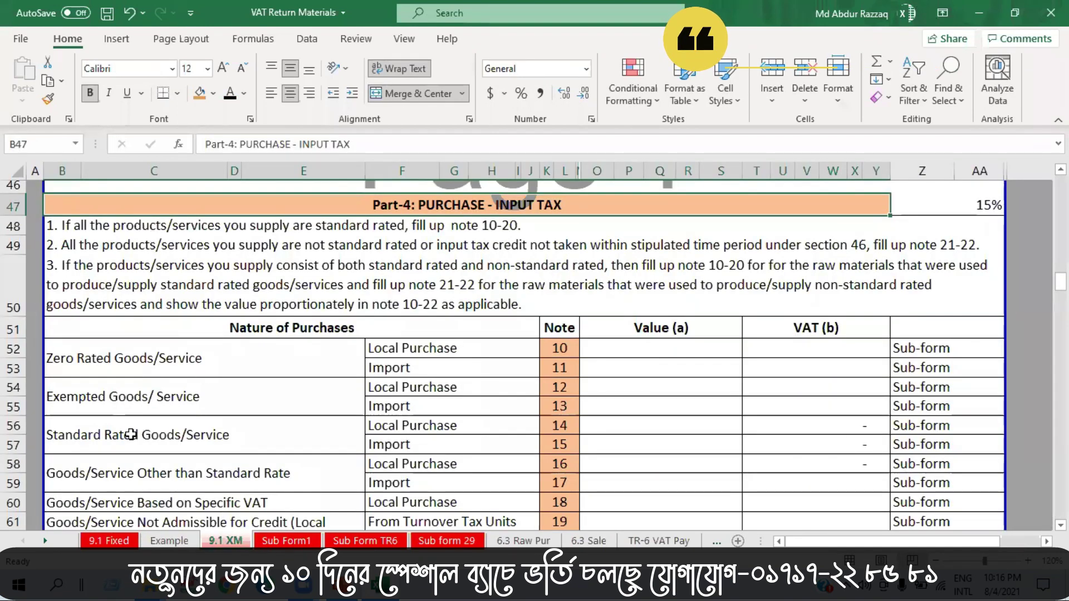
click(131, 435)
click(199, 93)
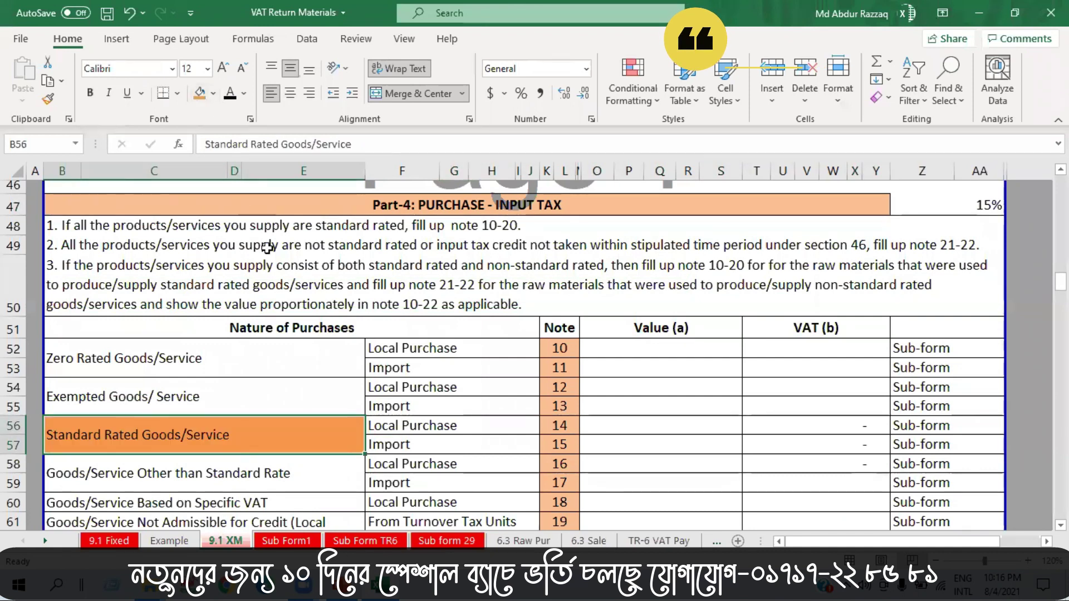
Fill the standard rated Import row for note 15, from its label through the VAT column, with light blue
click(403, 431)
click(409, 445)
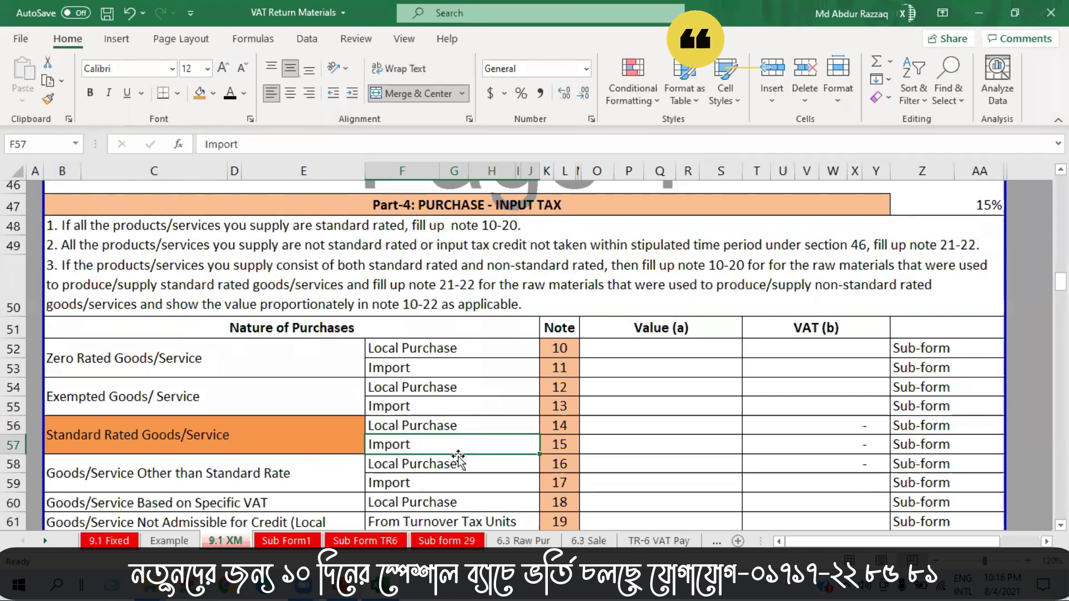
drag(396, 444, 852, 438)
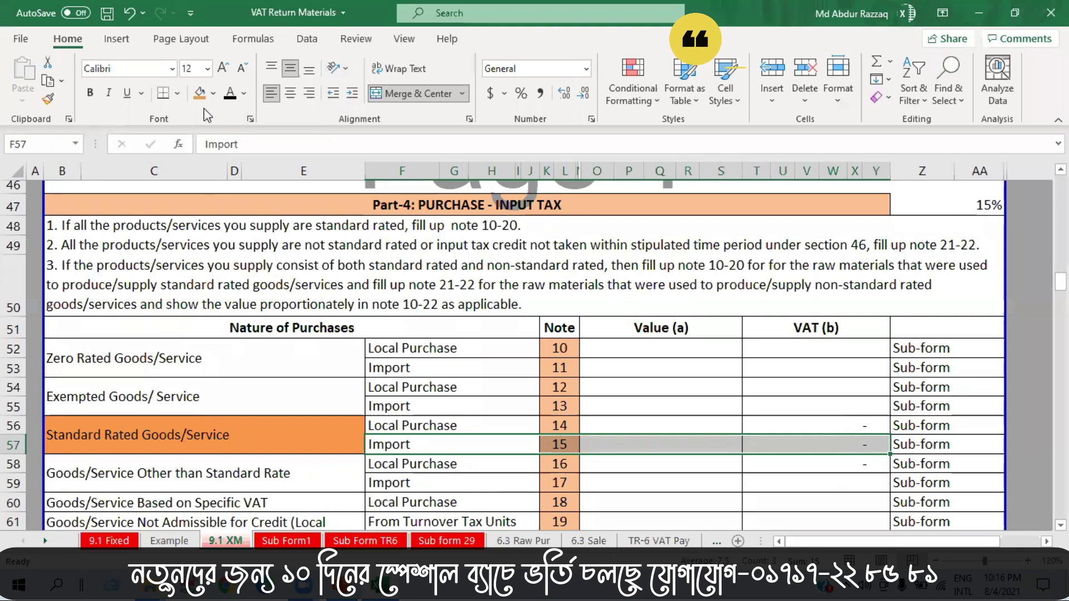
click(212, 93)
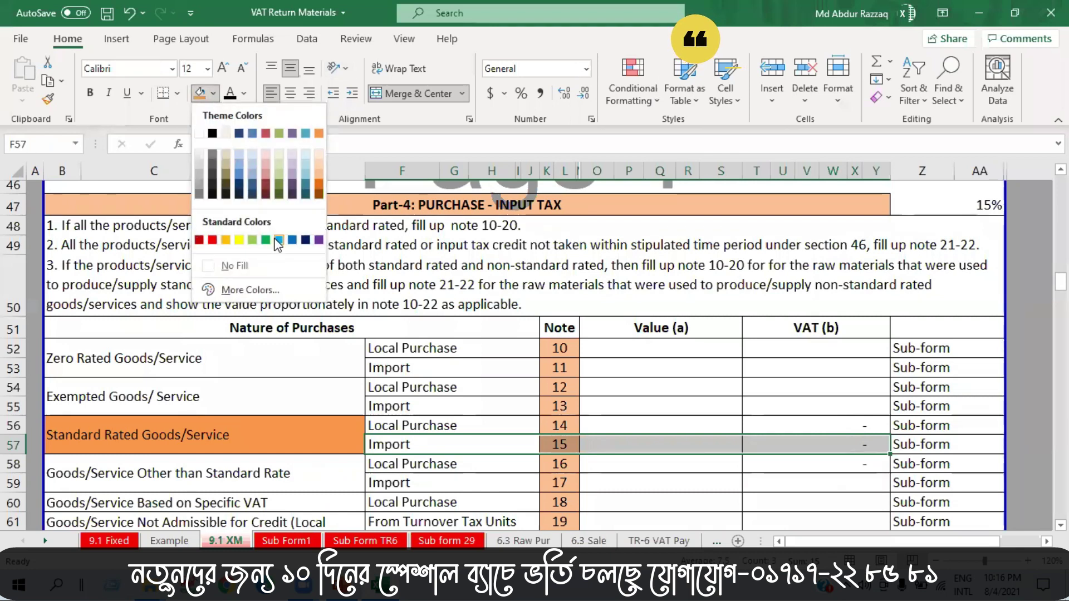
click(277, 239)
Enter 7000000 as the value of the standard rated Import purchase for note 15 in Part-4
click(656, 443)
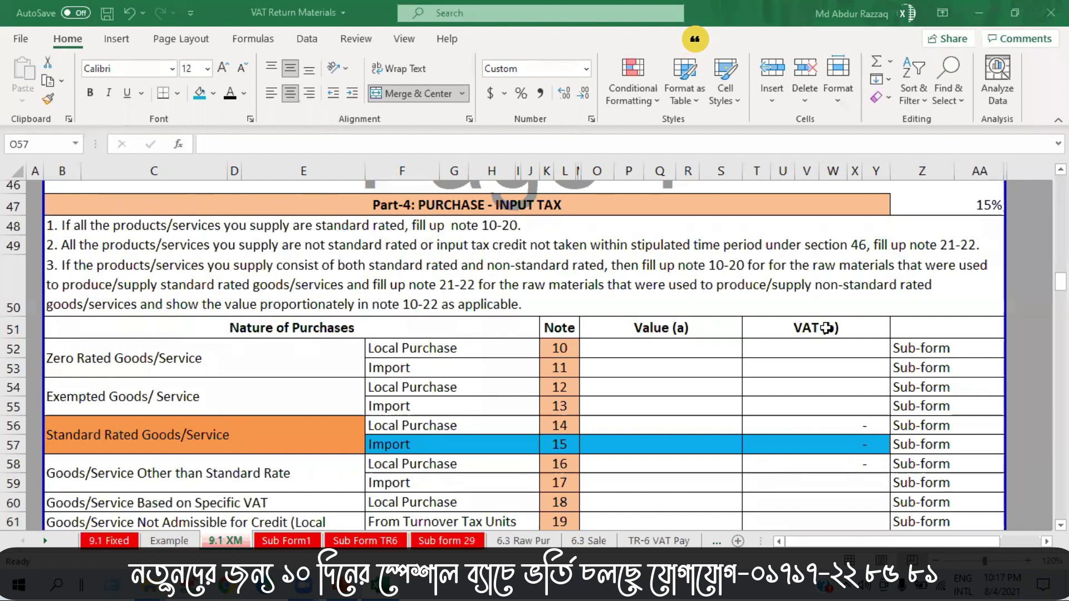
click(667, 446)
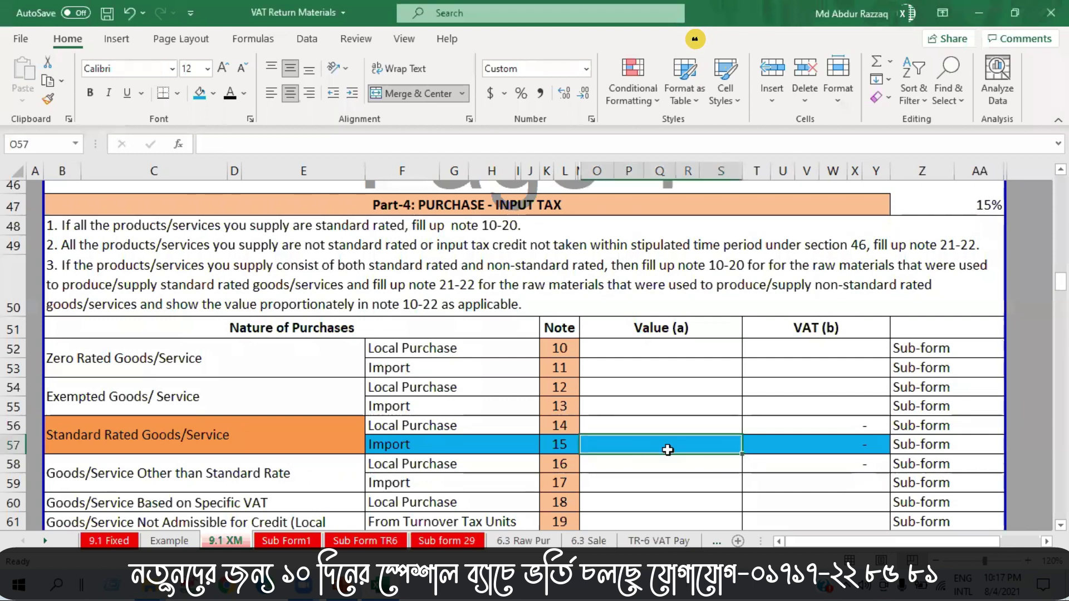
text(700000)
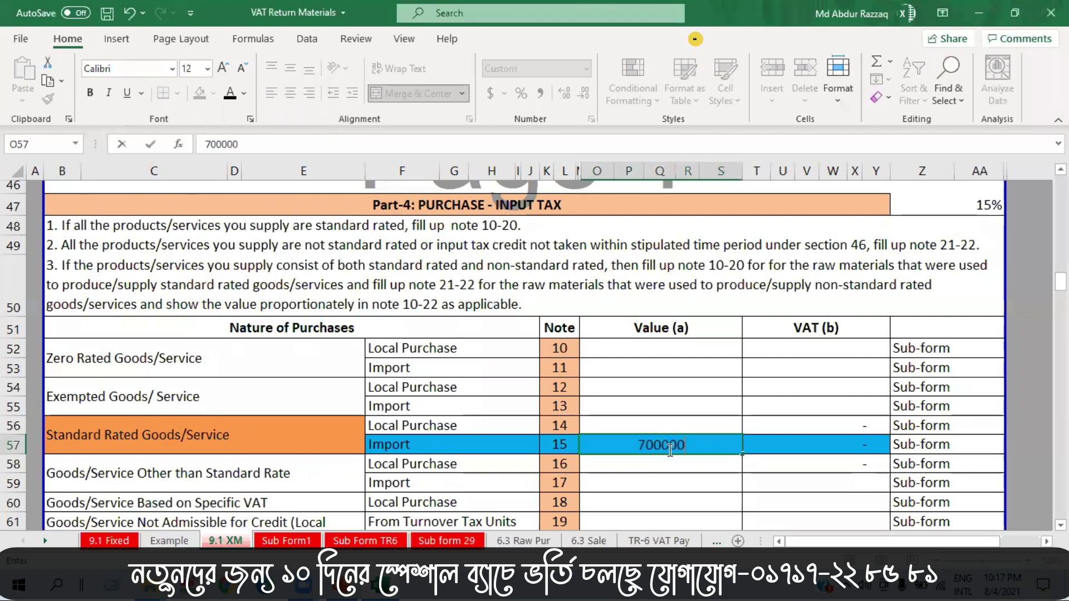
text(0)
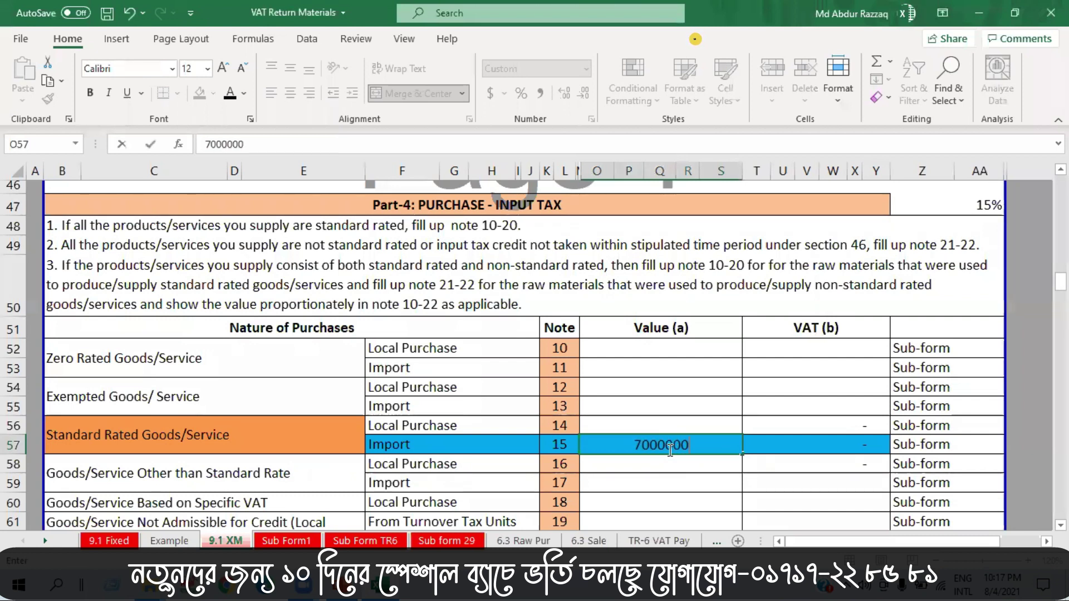
key(Return)
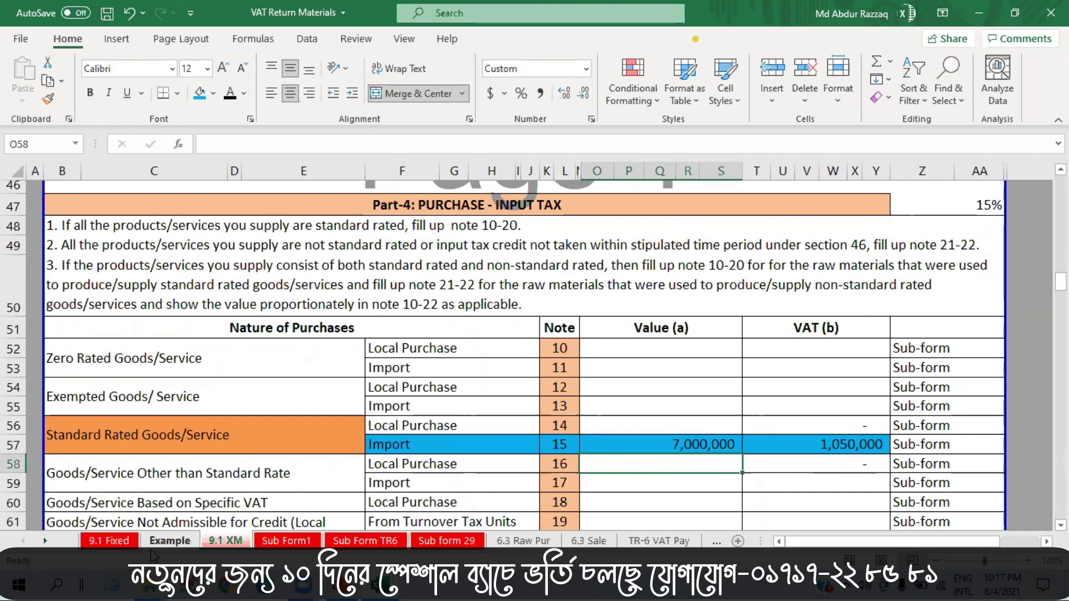
On the Example sheet, fill the first transaction's Input VAT and Merchandise Inventory debit amounts with light blue
click(169, 540)
click(796, 315)
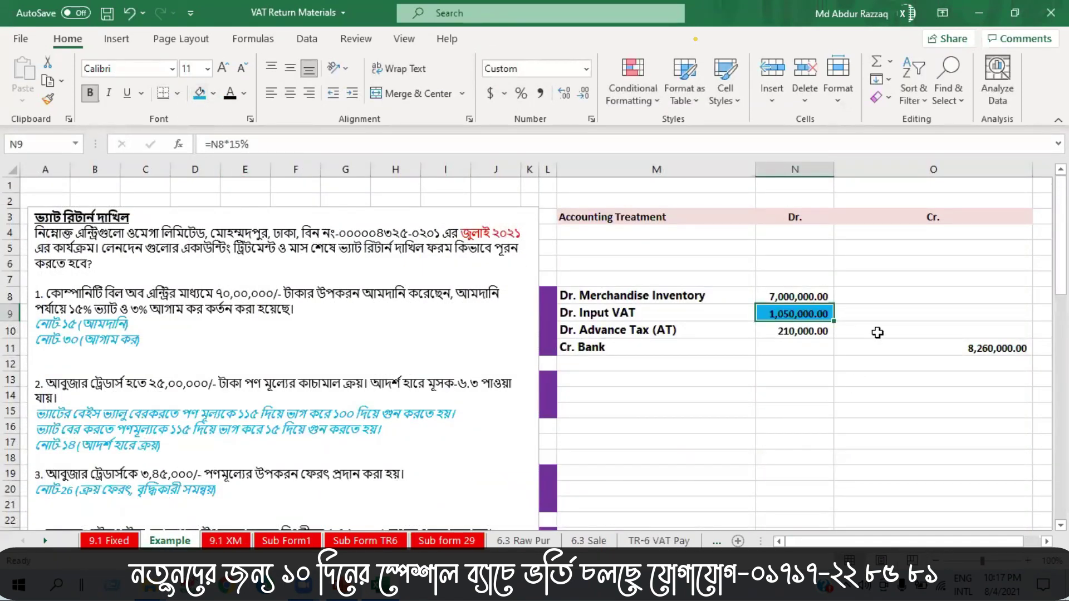
click(877, 317)
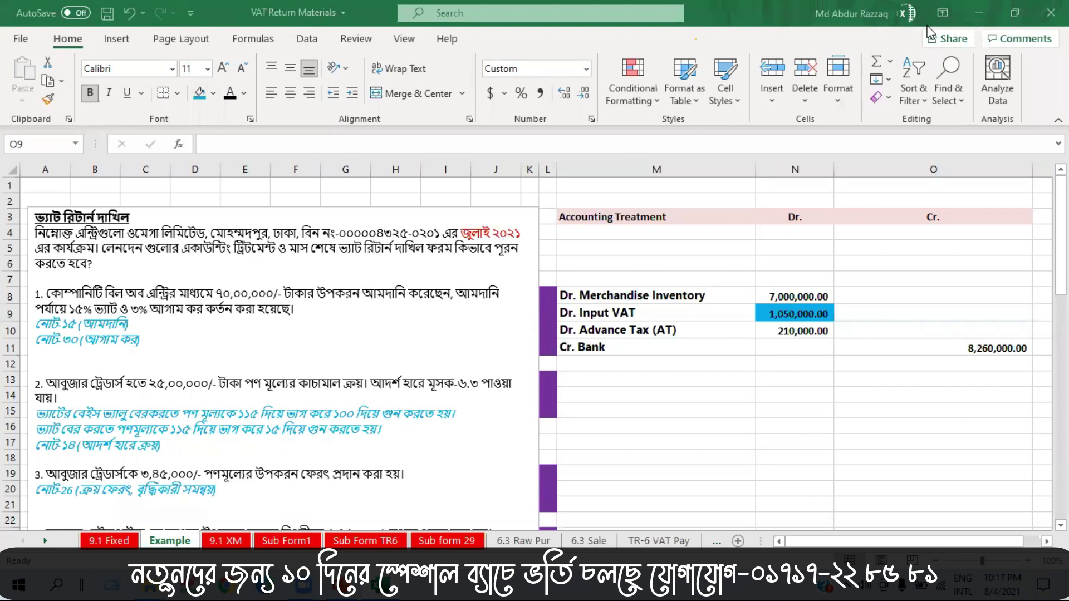
click(791, 297)
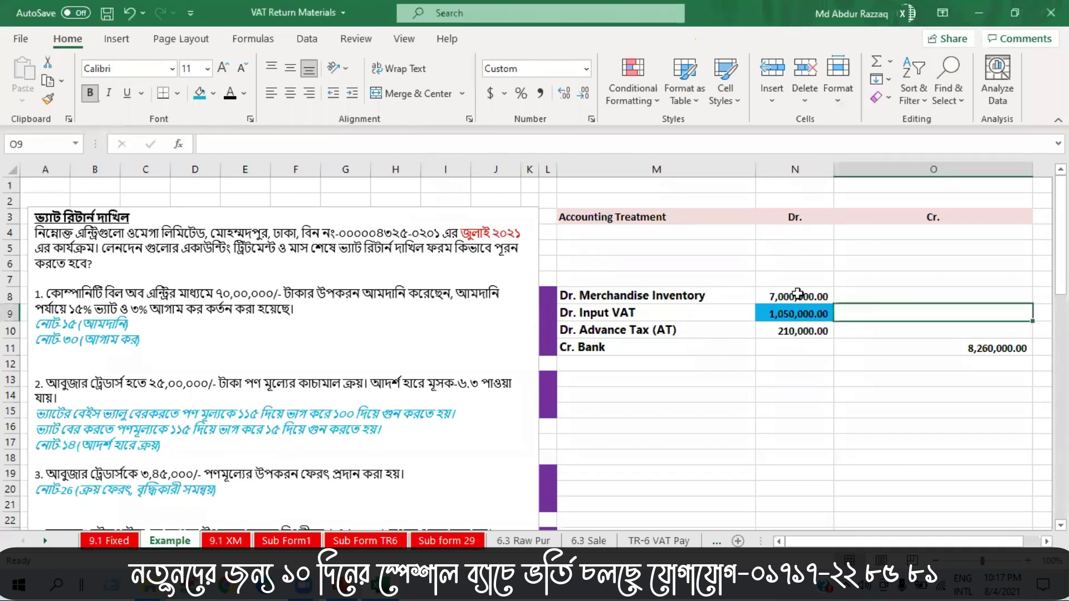
click(200, 93)
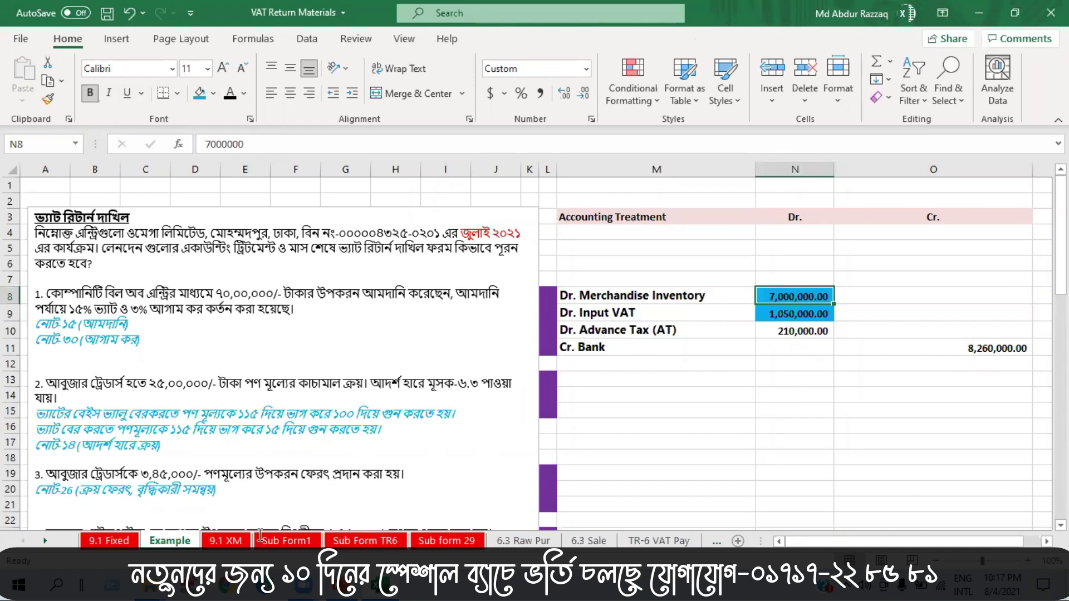
Check the note 30 advance tax reference and fill the first transaction's Advance Tax (AT) debit amount with light blue
drag(35, 339, 105, 342)
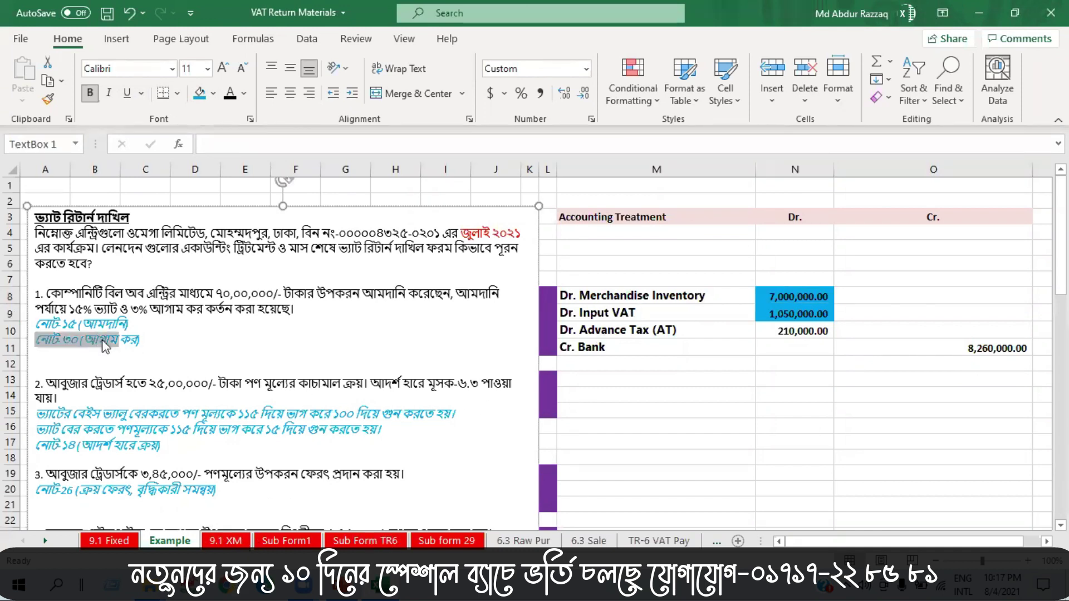
click(254, 361)
click(774, 331)
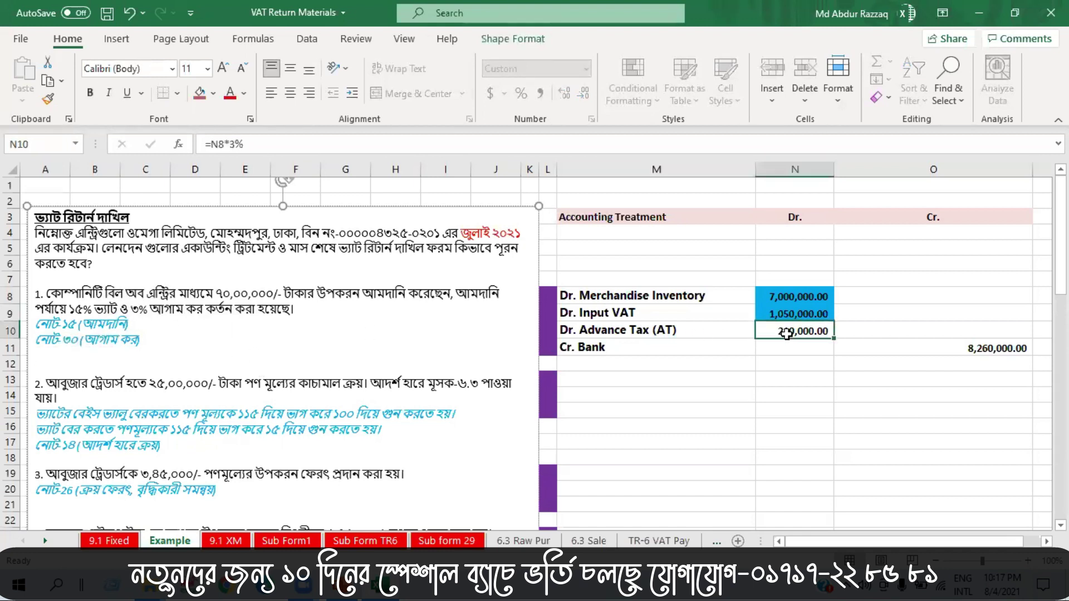
click(199, 93)
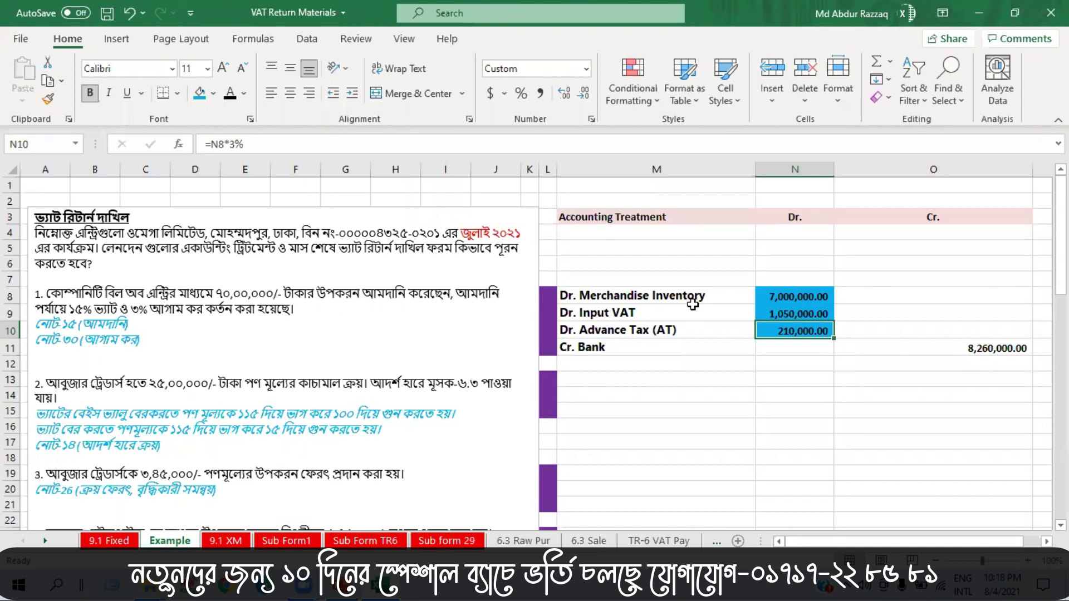
click(591, 120)
key(Escape)
On the 9.1 XM sheet, examine the Part-6 decreasing adjustments and the descriptions for notes 29 to 32
click(238, 543)
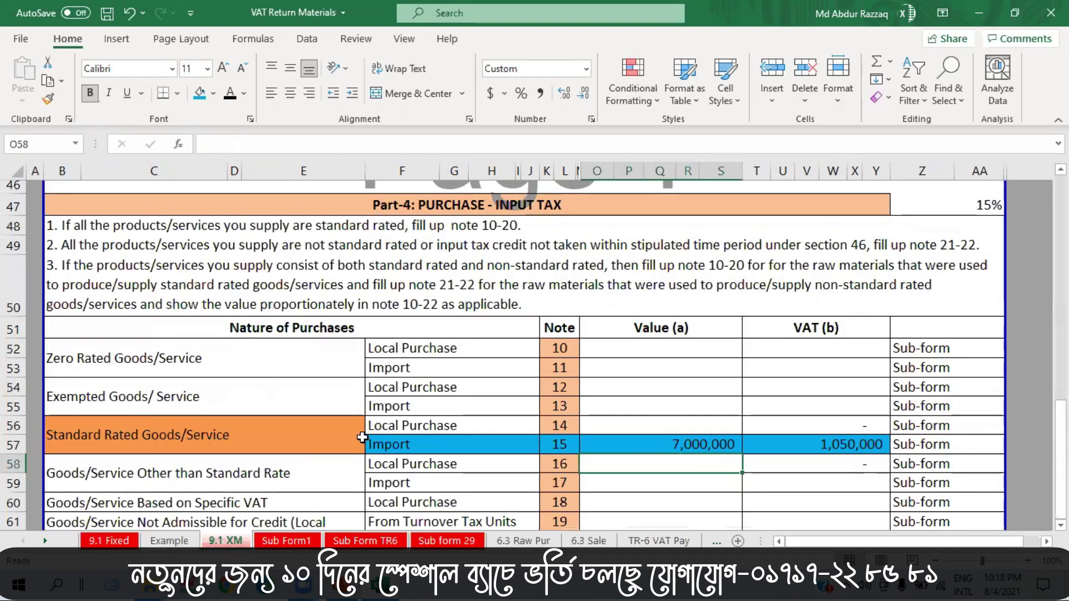
scroll(426, 397, down, 5)
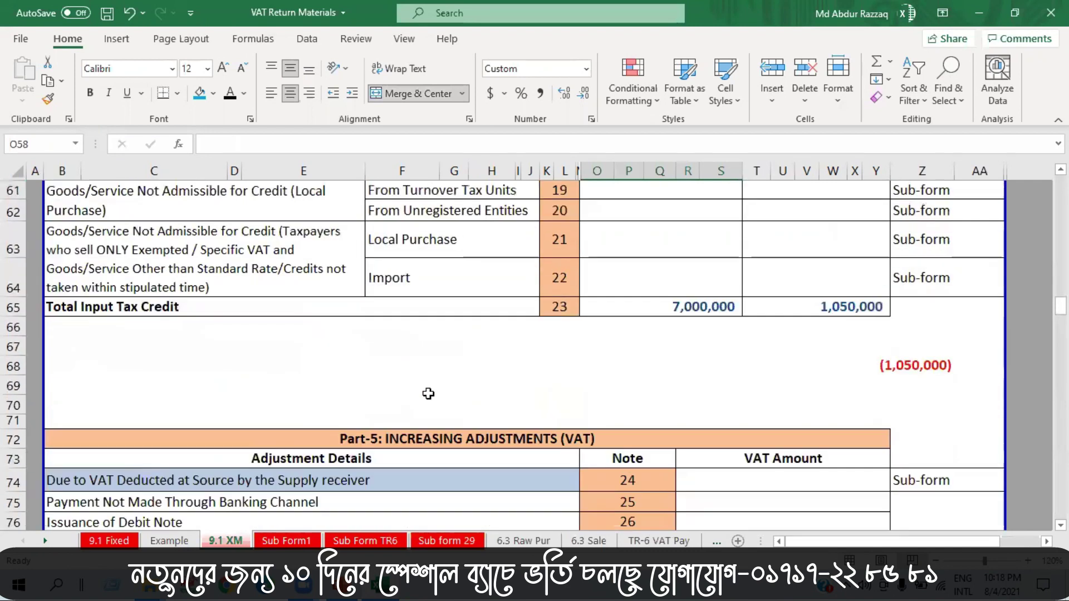
scroll(427, 397, down, 5)
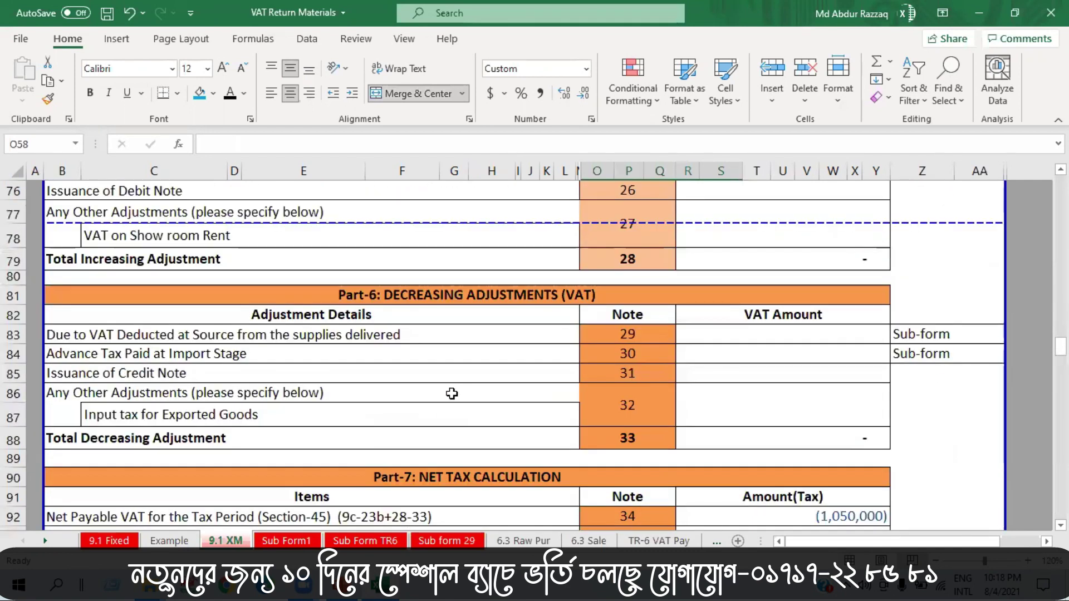
click(359, 293)
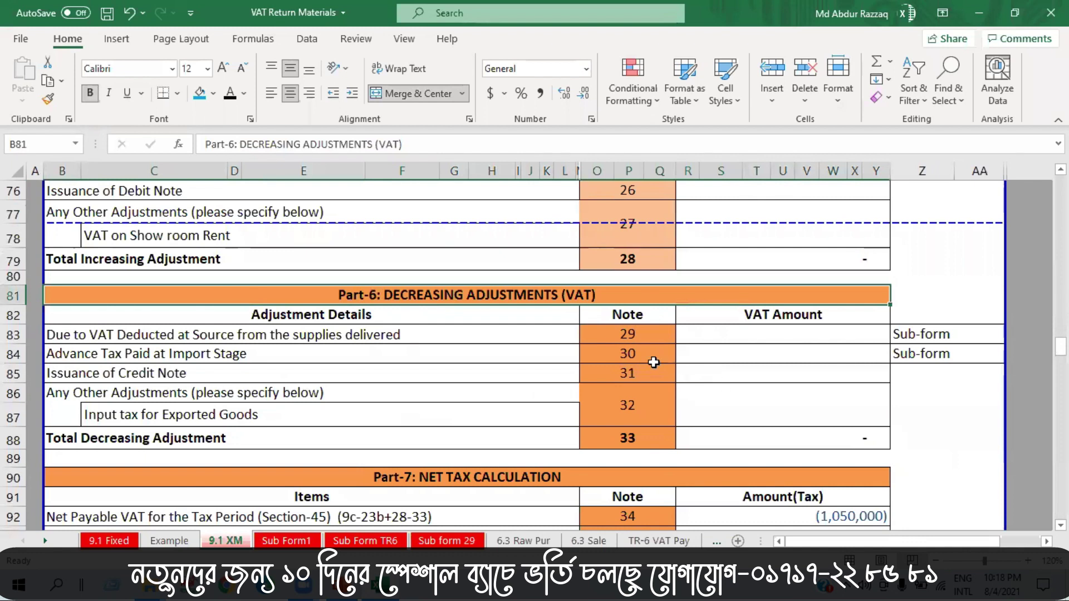
drag(631, 340, 630, 402)
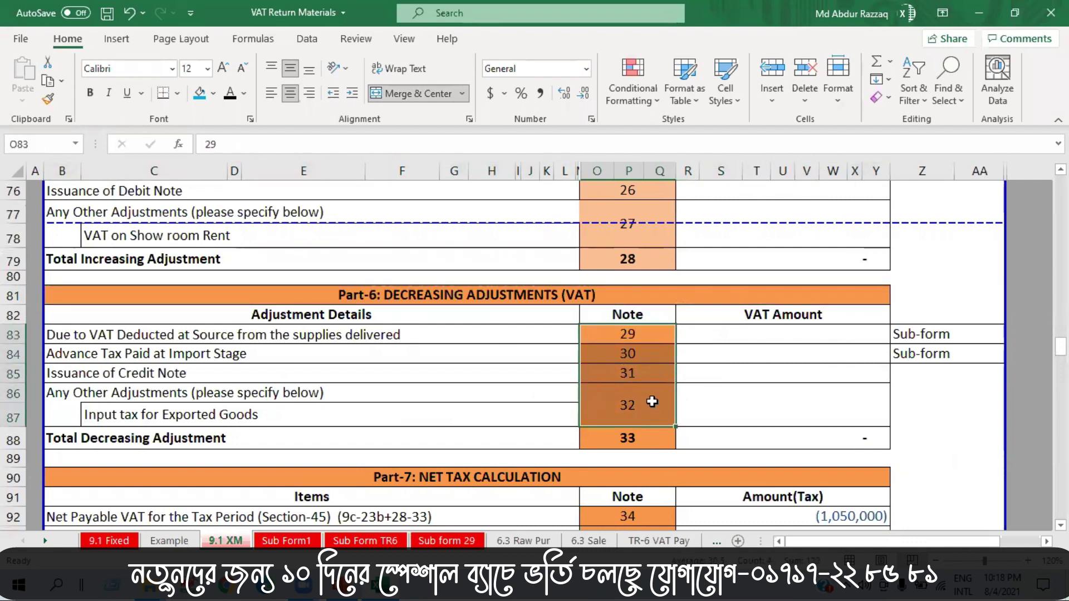
click(322, 337)
key(Down)
key(Down)
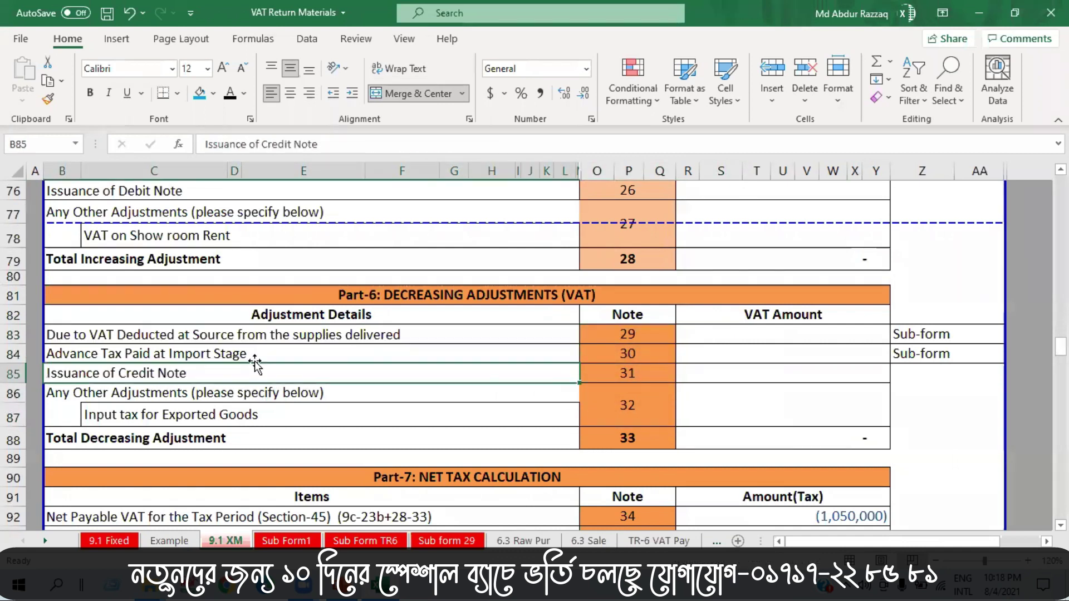
click(256, 340)
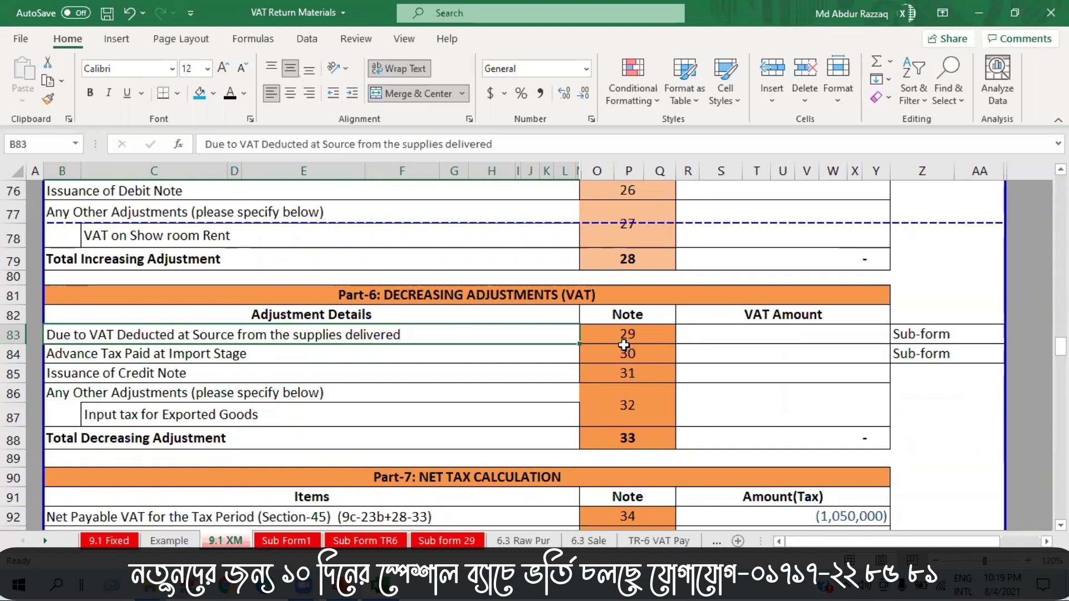
Fill the Advance Tax Paid at Import Stage row for note 30, from its label through the VAT Amount column, with light blue
click(222, 359)
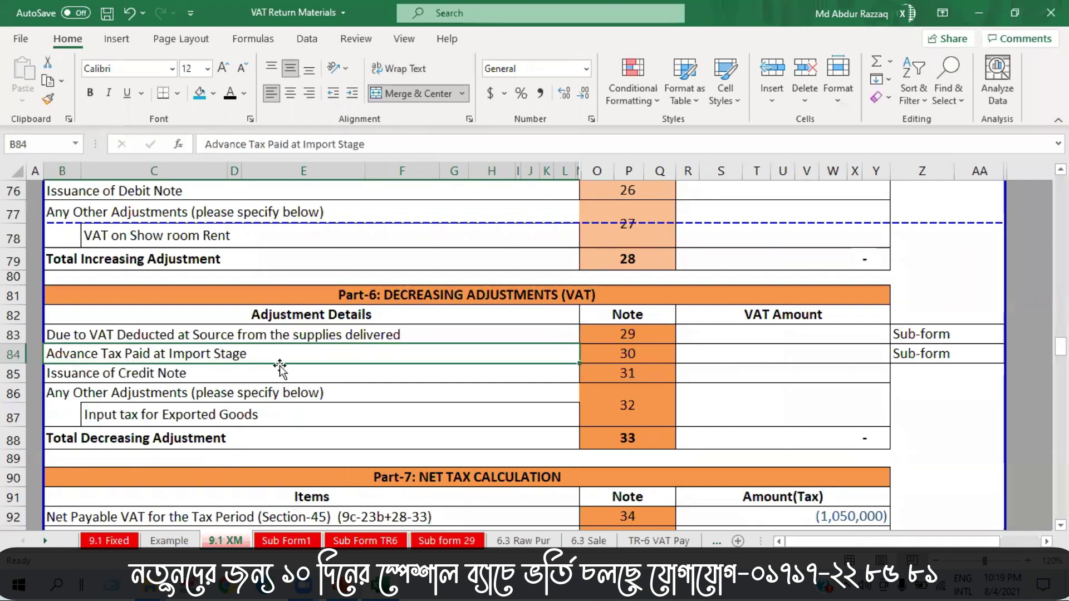
drag(344, 358, 774, 350)
click(200, 92)
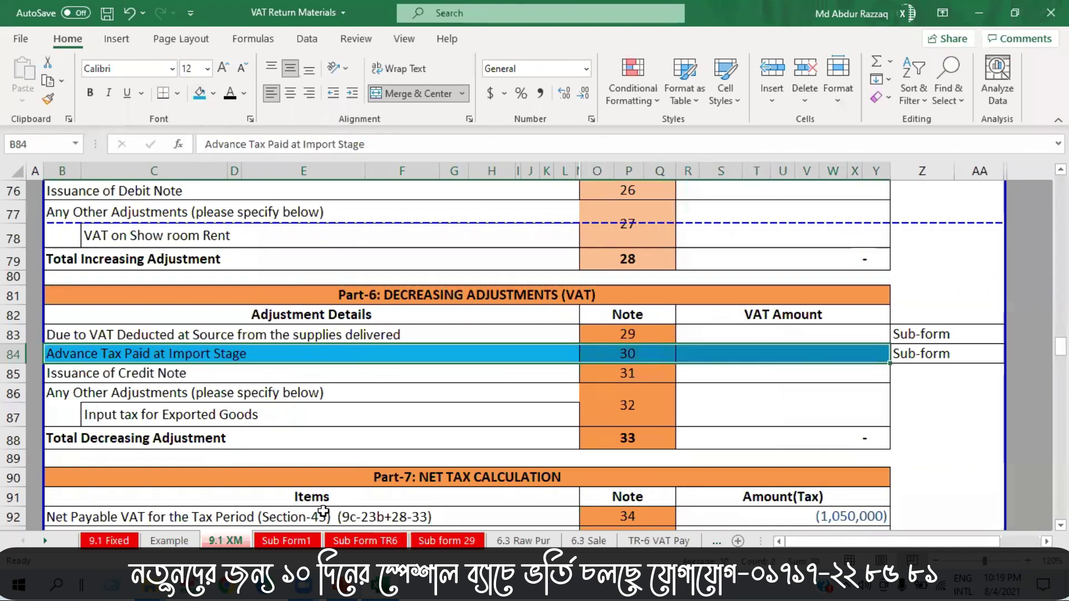
Check the advance tax amount on the Example sheet and enter =210000 as the VAT Amount for note 30 in Part-6
click(169, 540)
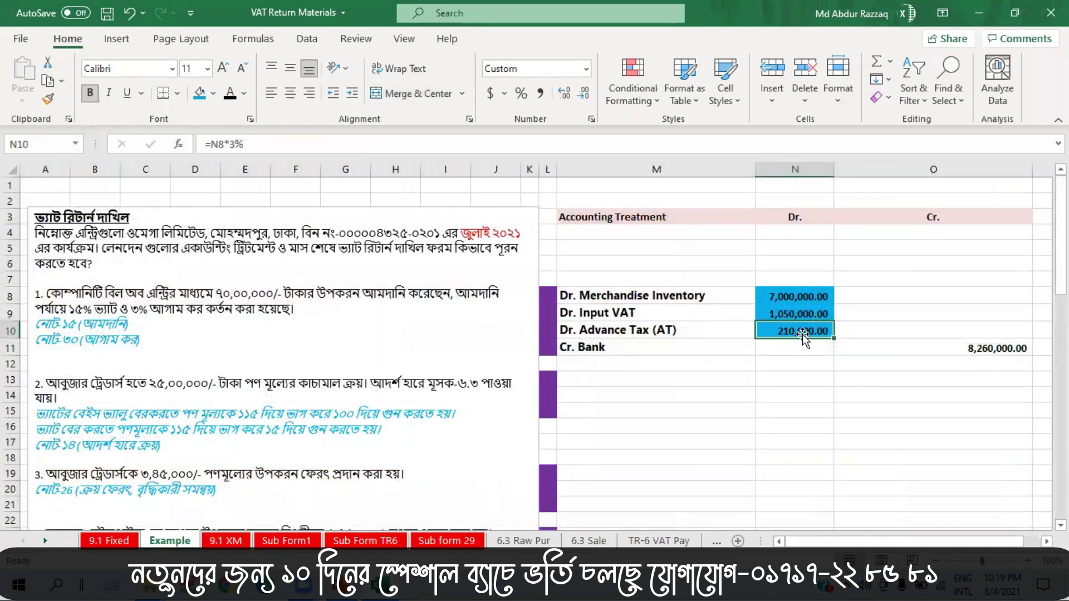
click(226, 541)
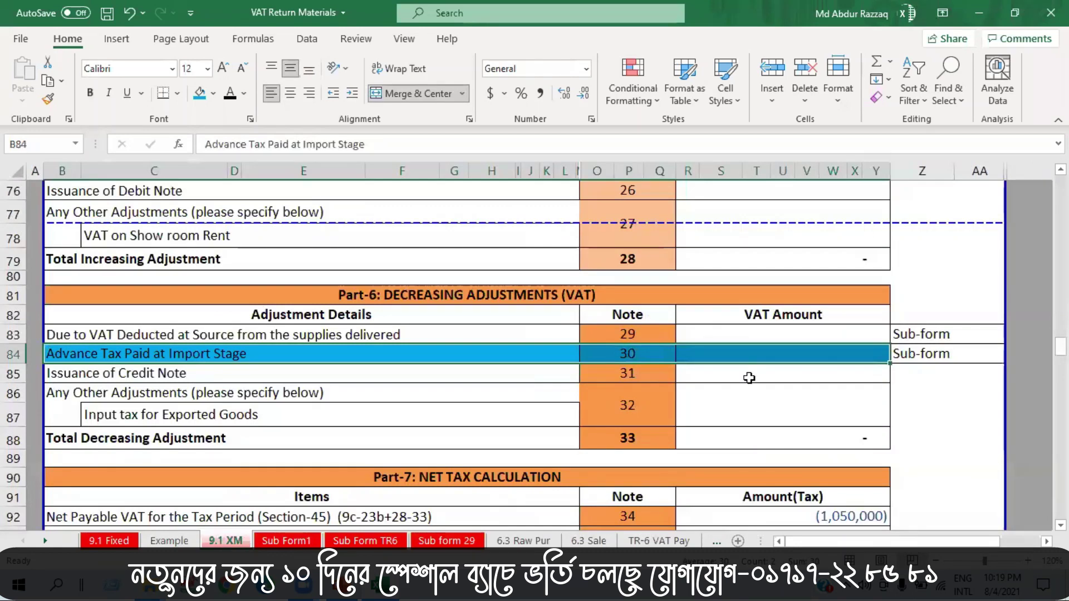
click(774, 352)
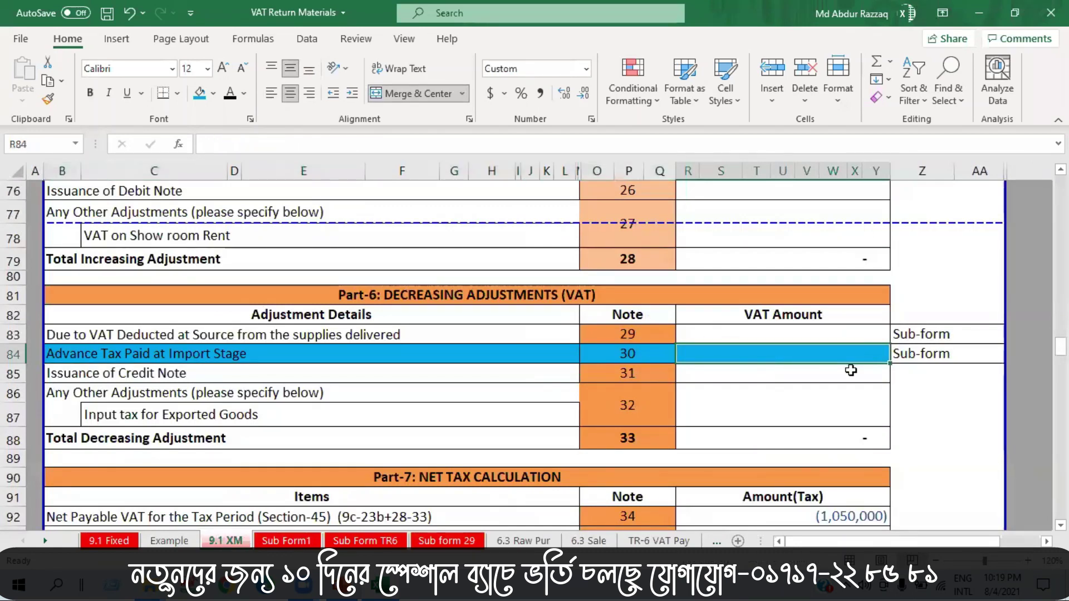
text(=210000)
key(Return)
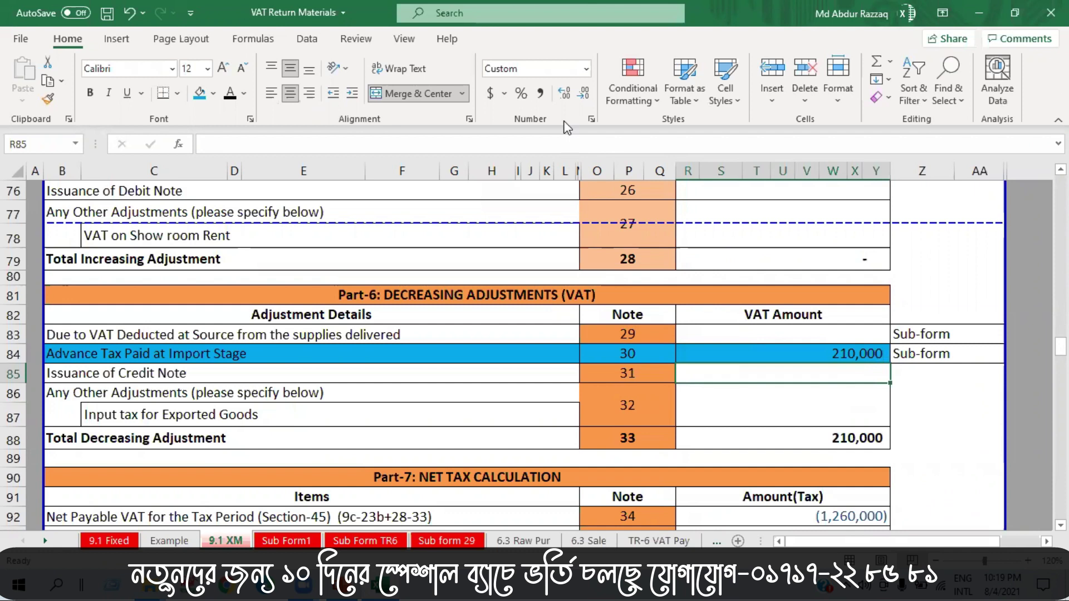
Return to the Example sheet, review the first transaction's tax rates and note references, and read the second transaction
click(169, 540)
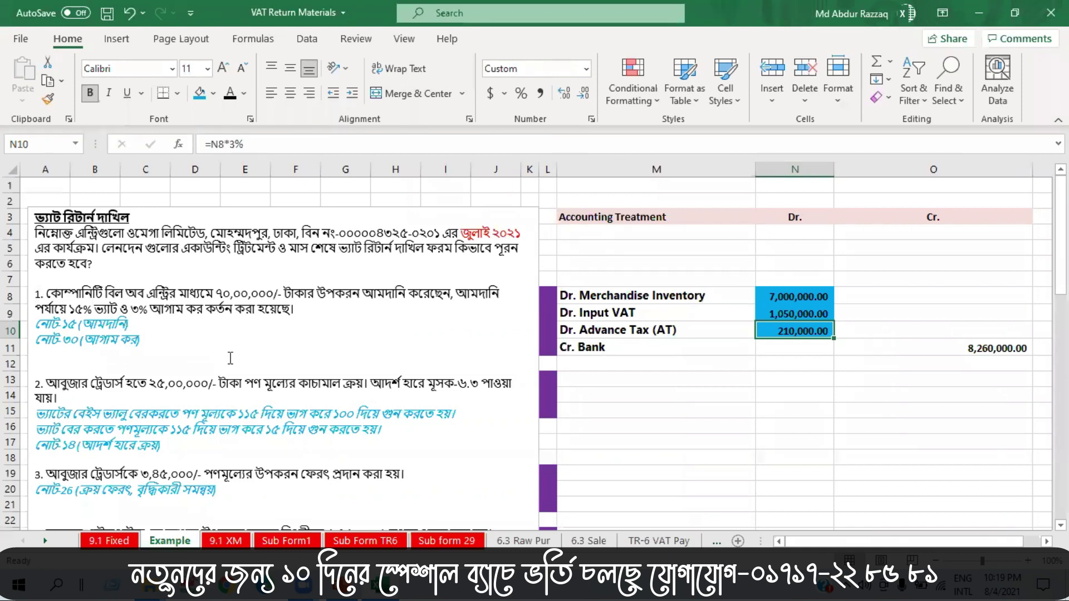
click(138, 345)
shift+click(64, 309)
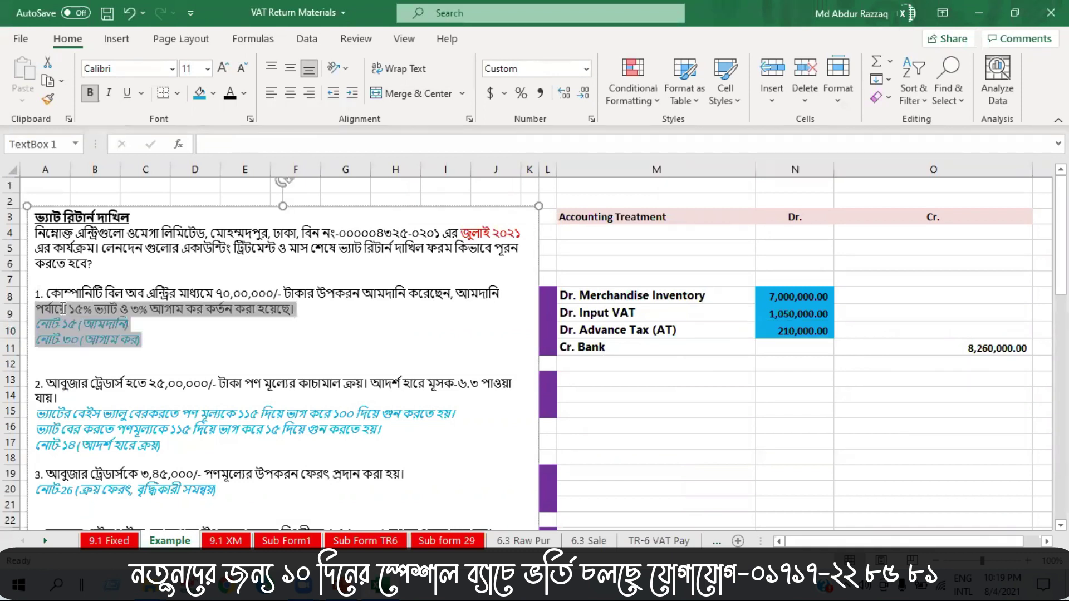
click(188, 346)
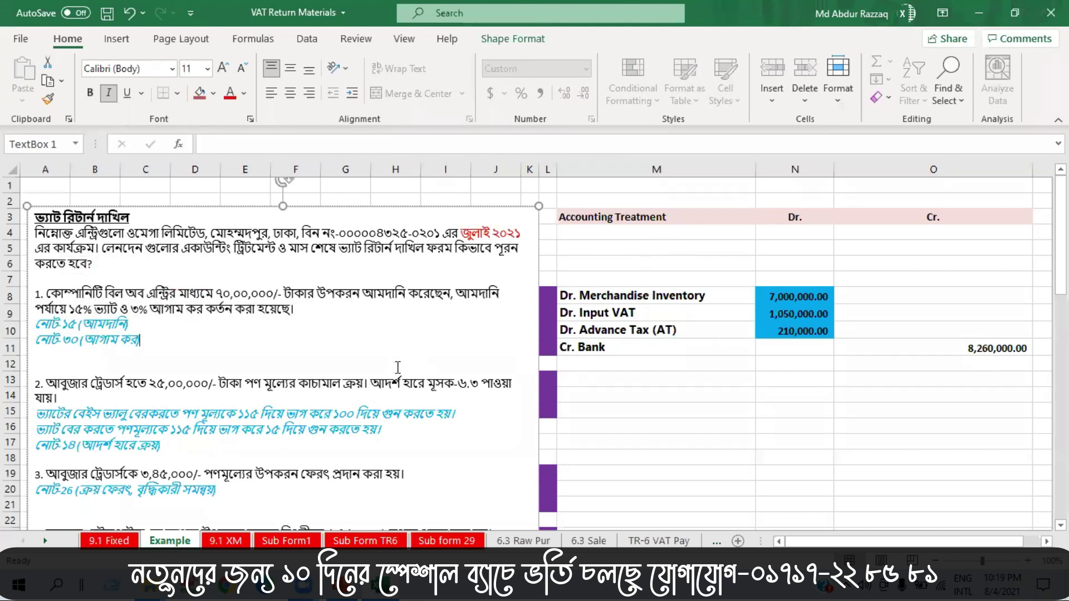
scroll(346, 300, down, 1)
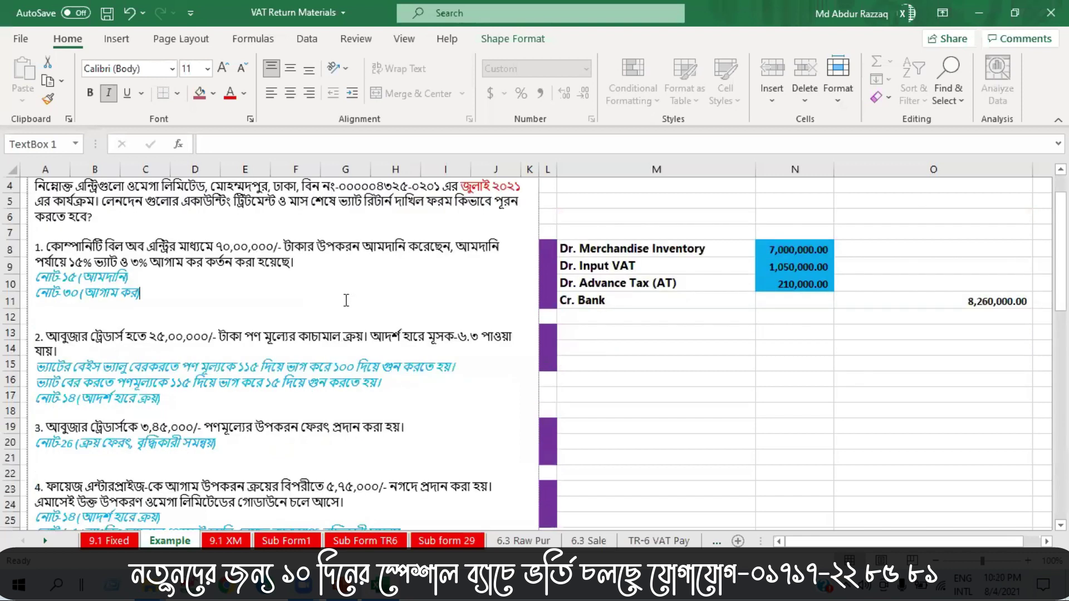
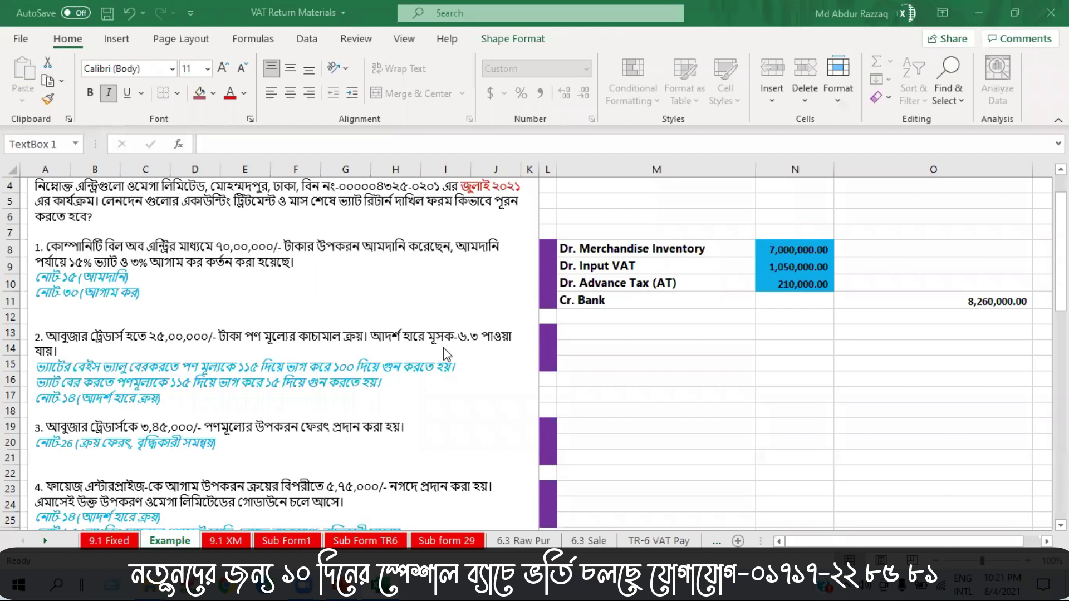
Fit the Cr. column to its contents and set the second transaction's entry label in cell M13 to black, bold text
double_click(1033, 168)
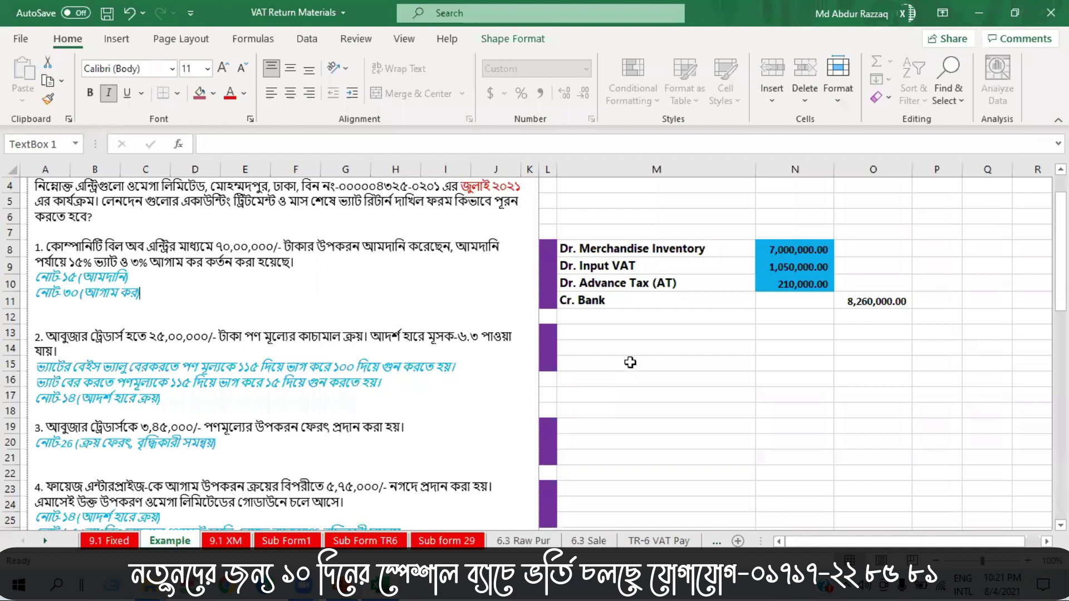
click(620, 333)
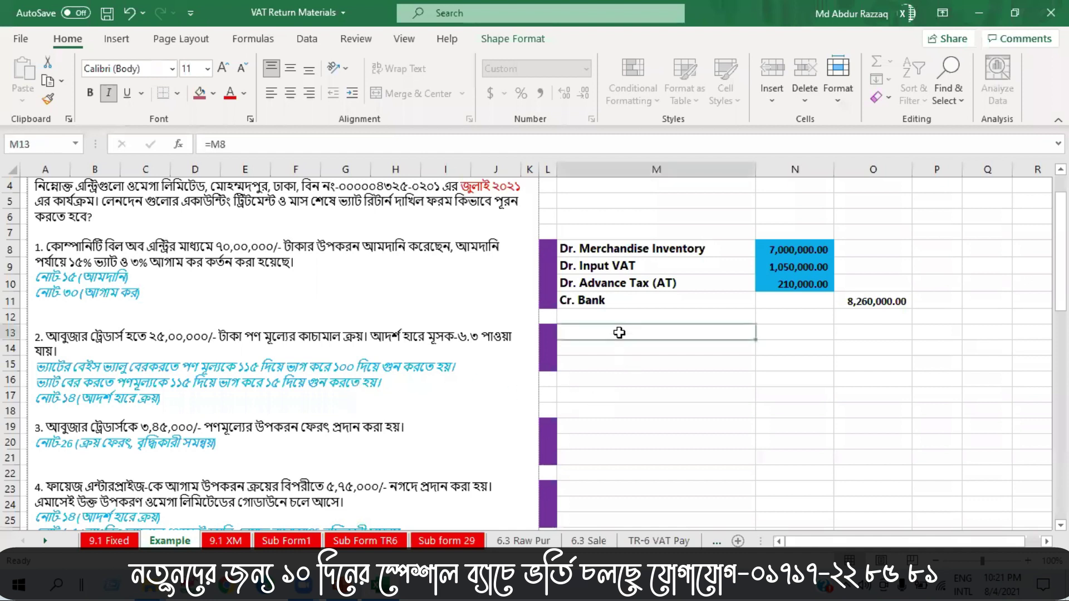
click(229, 103)
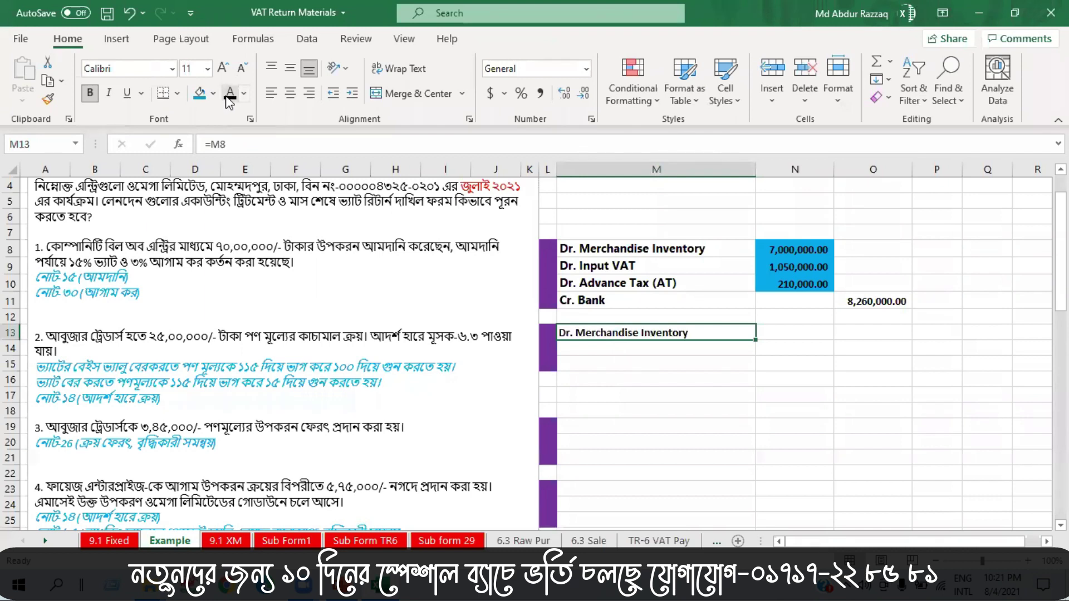
click(90, 93)
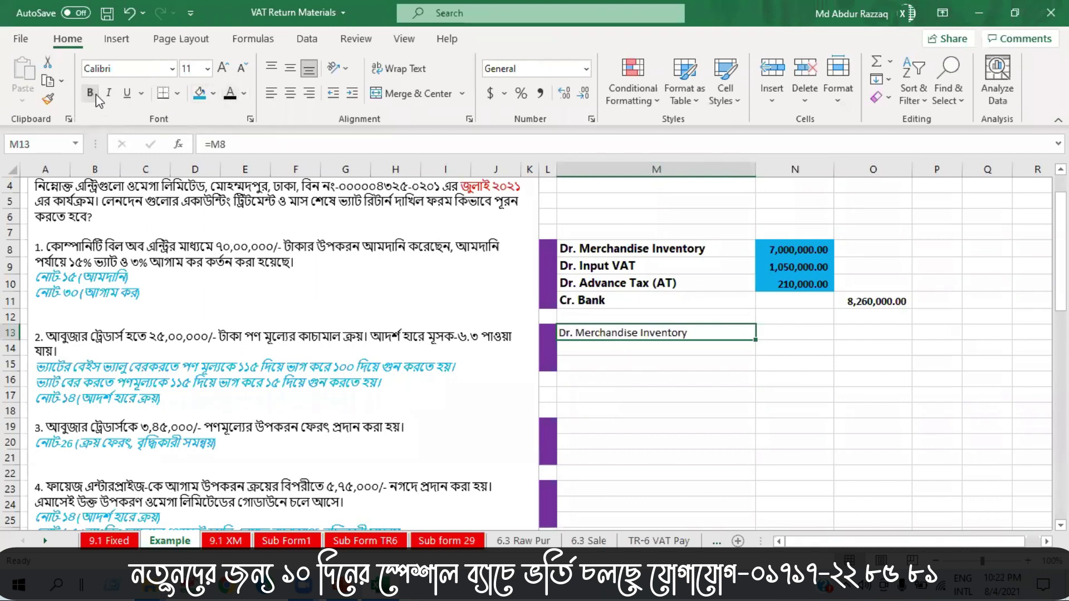
click(90, 93)
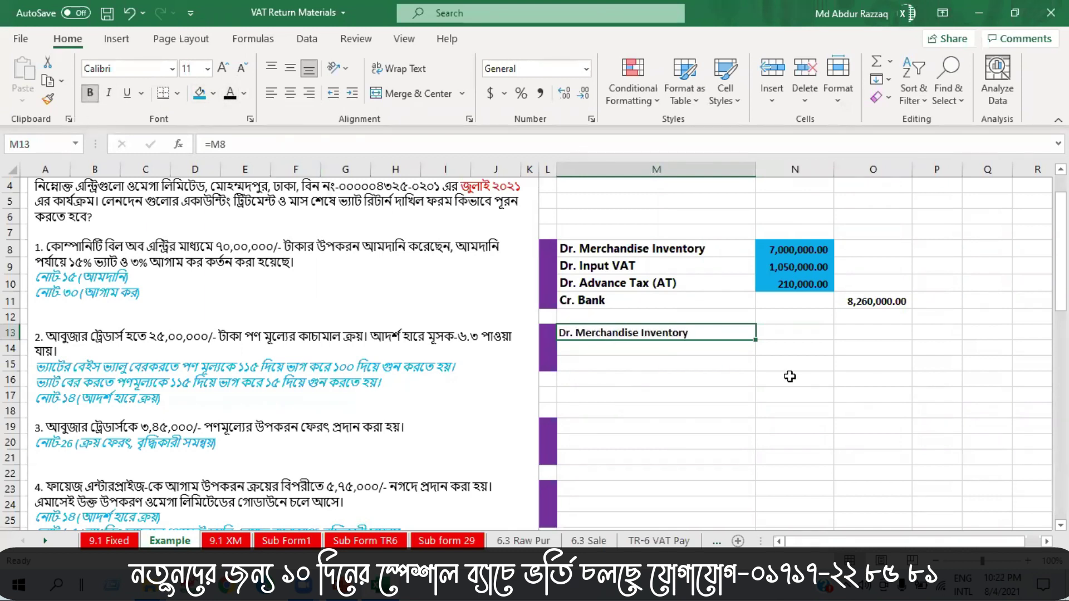
Set the second transaction's Merchandise Inventory debit amount in cell N13 to black text
click(783, 335)
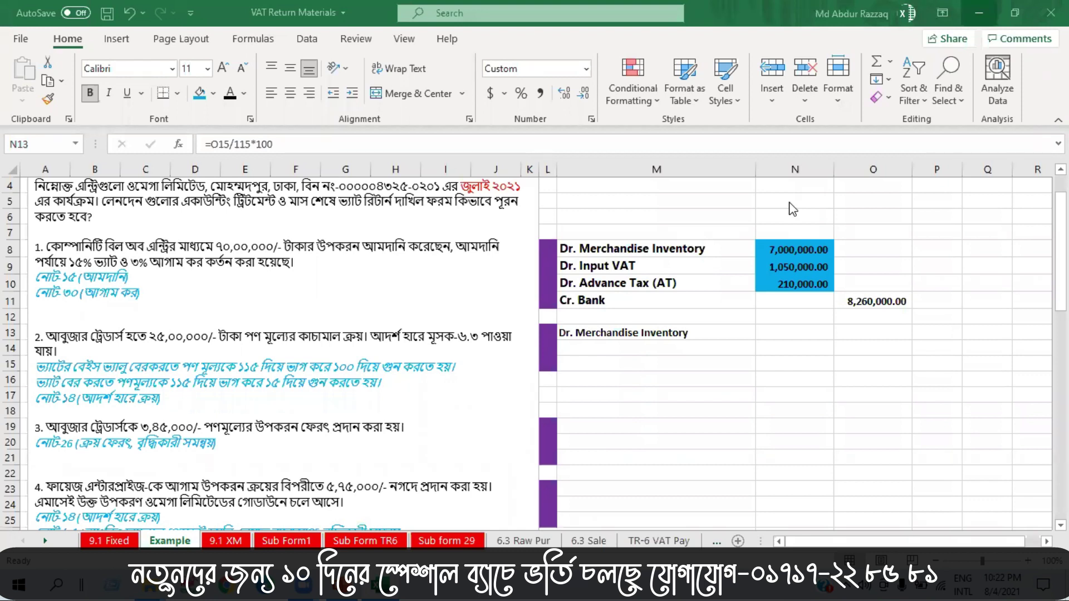
click(779, 331)
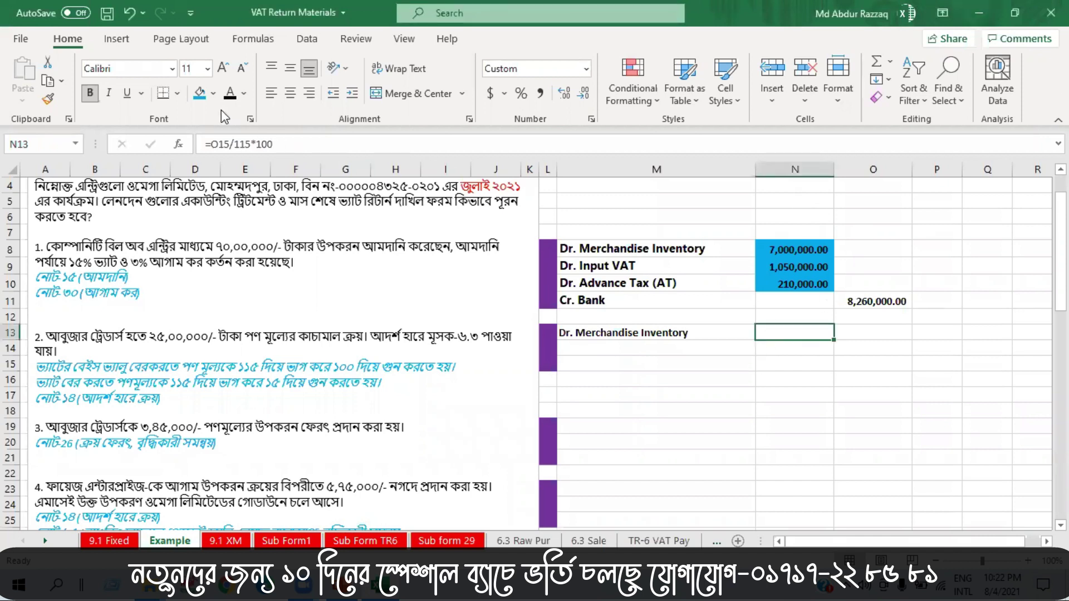
click(231, 94)
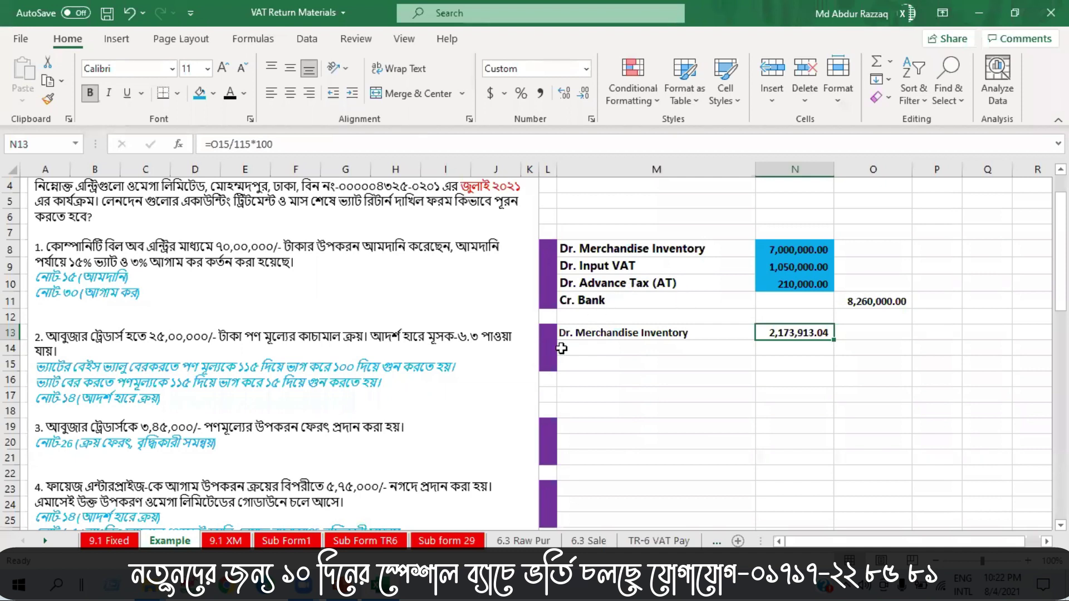
Set the second transaction's Dr. Input VAT label in M14 and its amount in N14 to black text
click(617, 349)
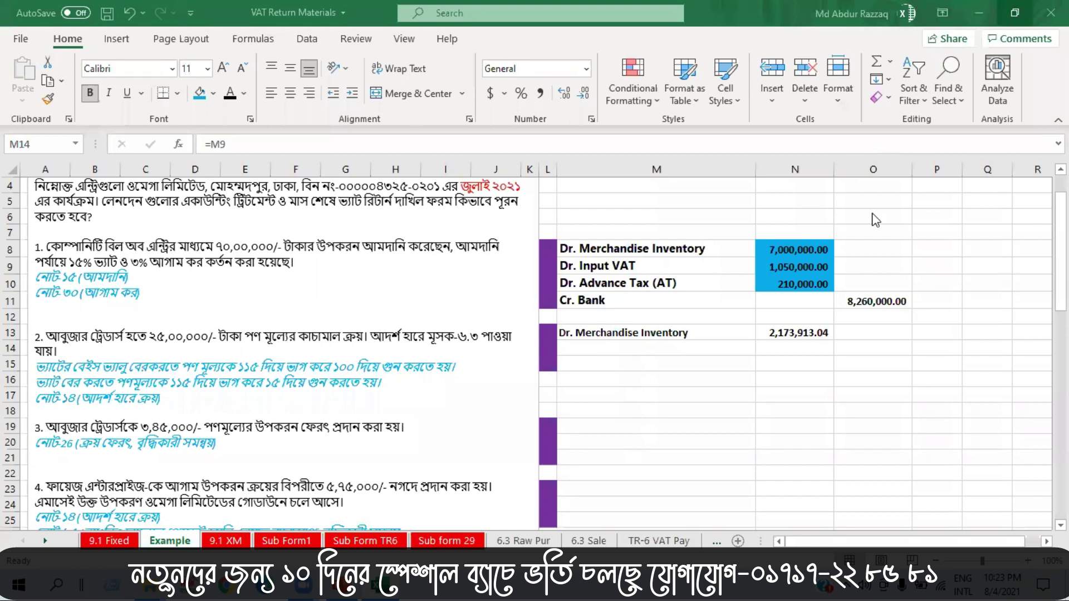
click(724, 351)
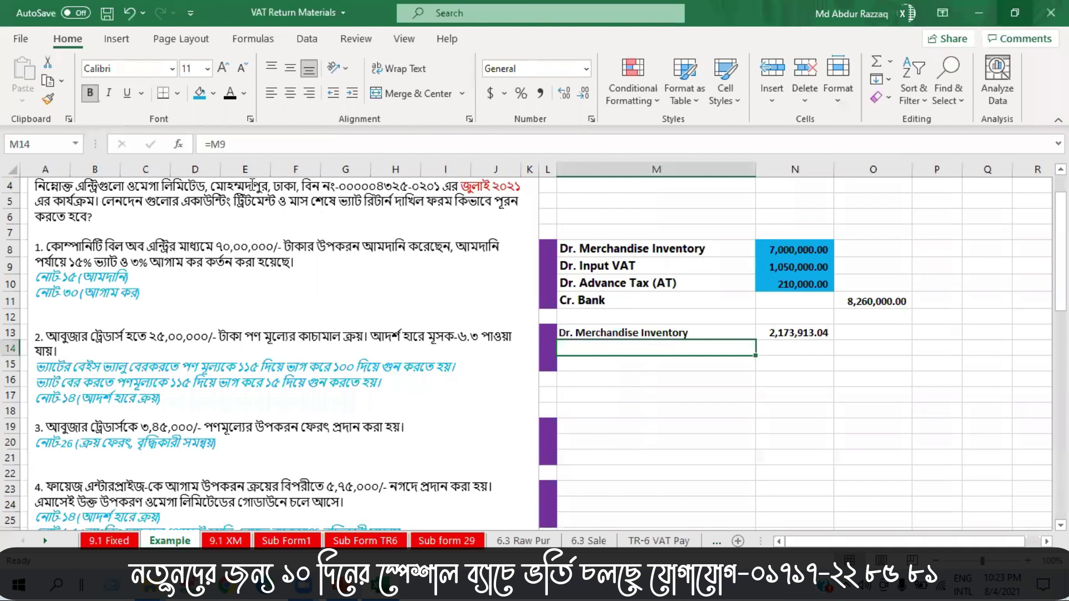
click(231, 94)
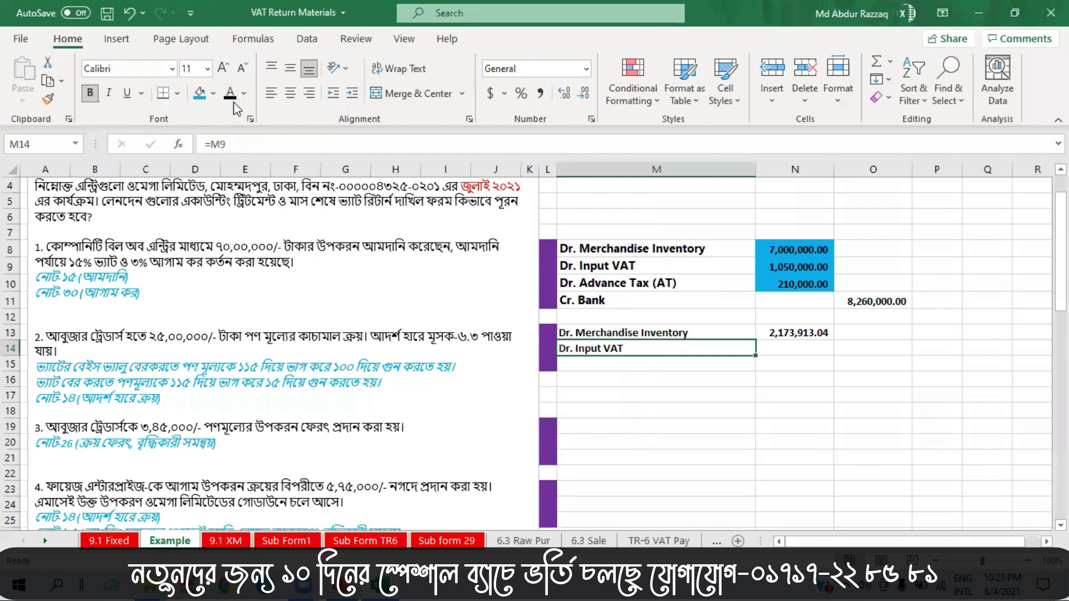
click(784, 350)
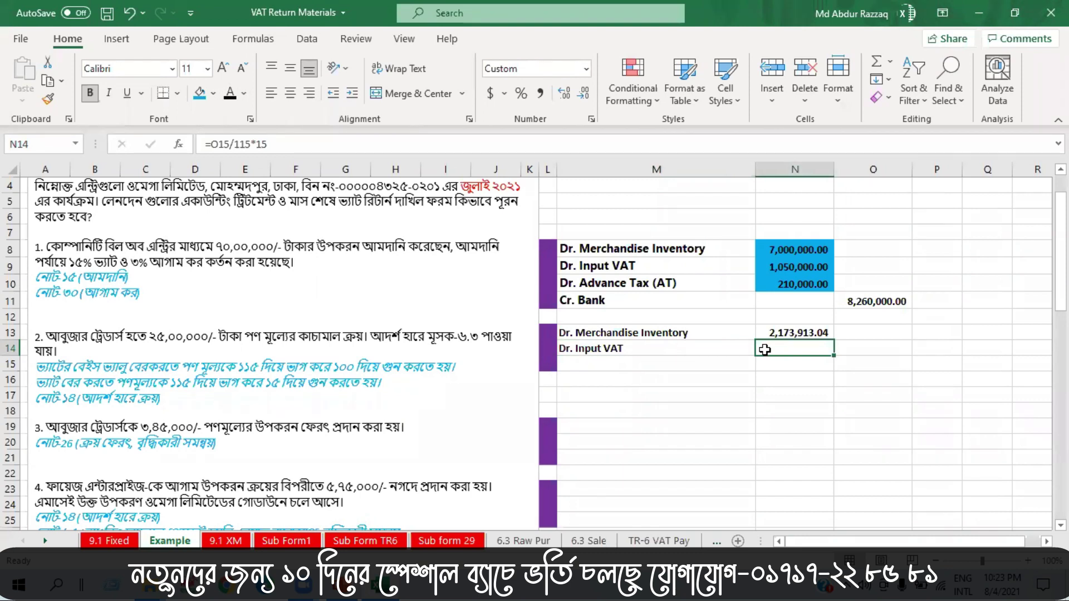
click(230, 93)
Set the second transaction's Cr. Bank label in M15 and its credit amount in O15 to black text
click(638, 368)
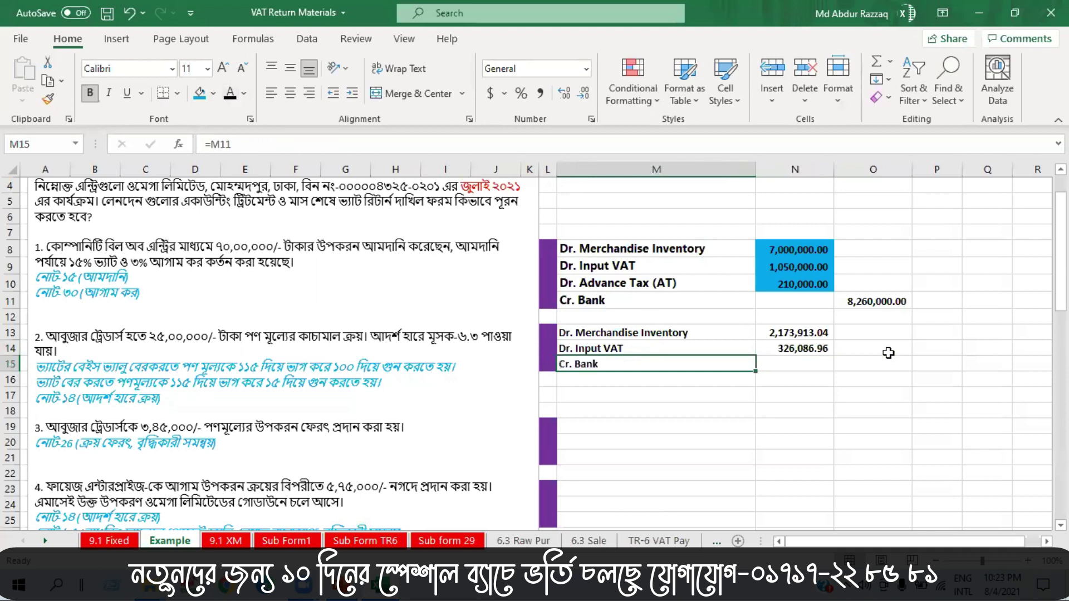
click(873, 368)
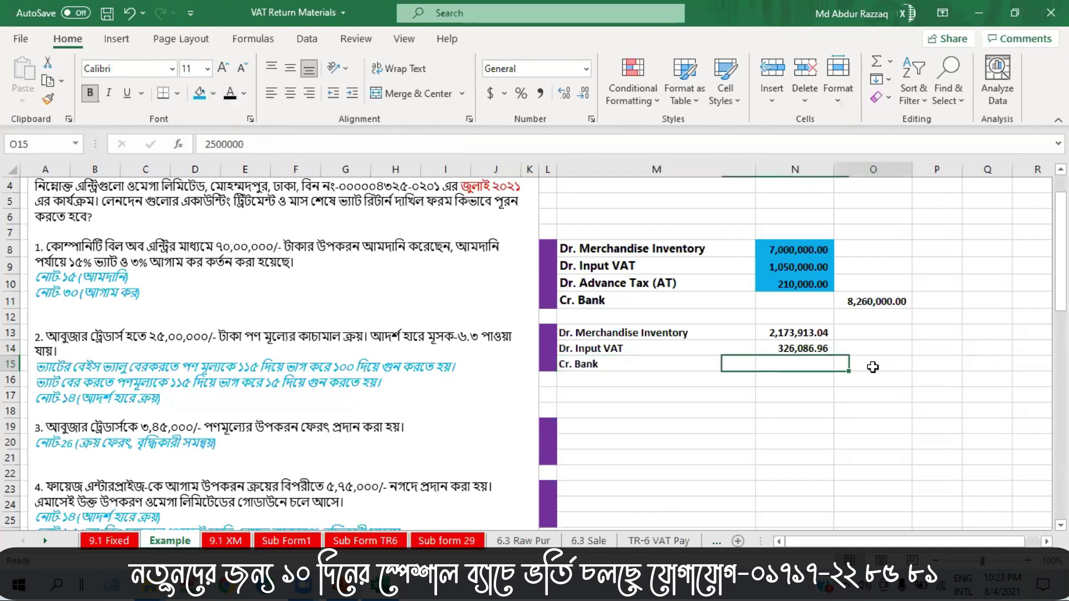
click(232, 95)
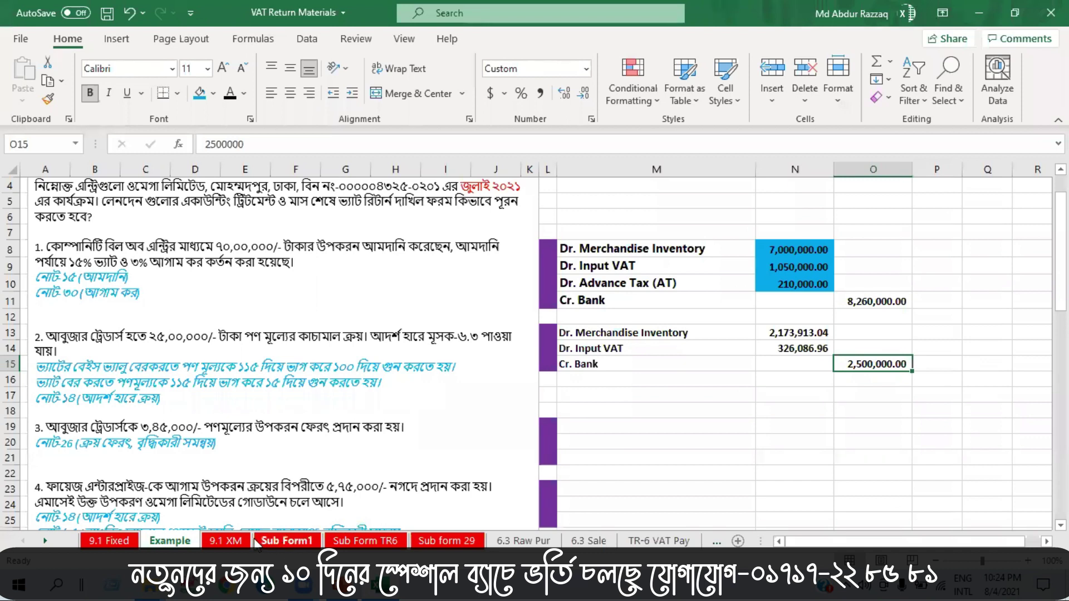
Examine the Standard Rated Goods/Service local purchase row for note 14 on the 9.1 XM sheet and compare it with the Example sheet's second transaction
click(225, 540)
scroll(527, 372, up, 11)
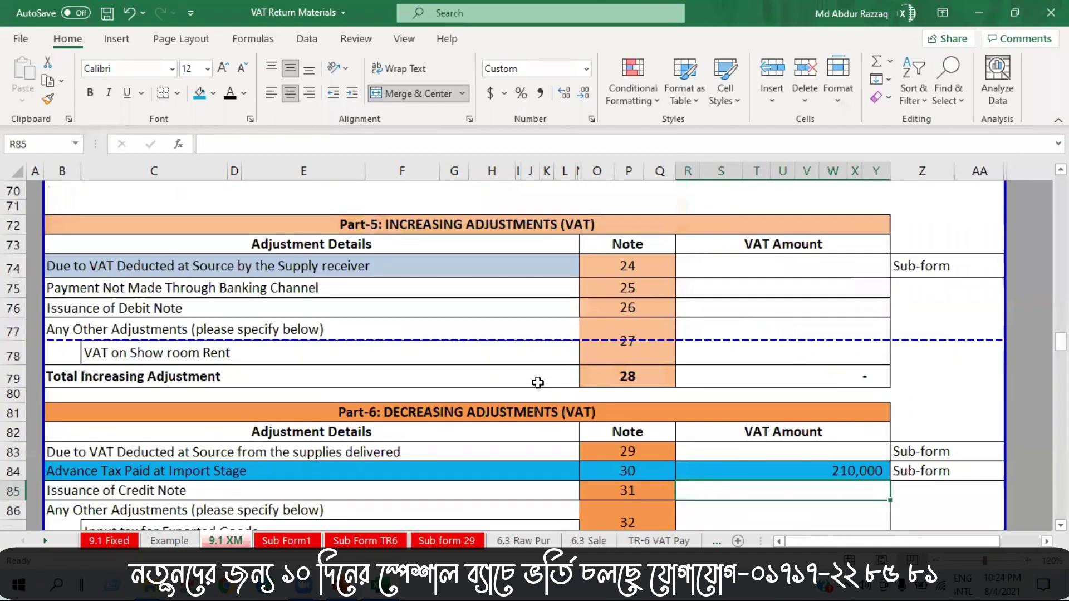
scroll(537, 382, down, 2)
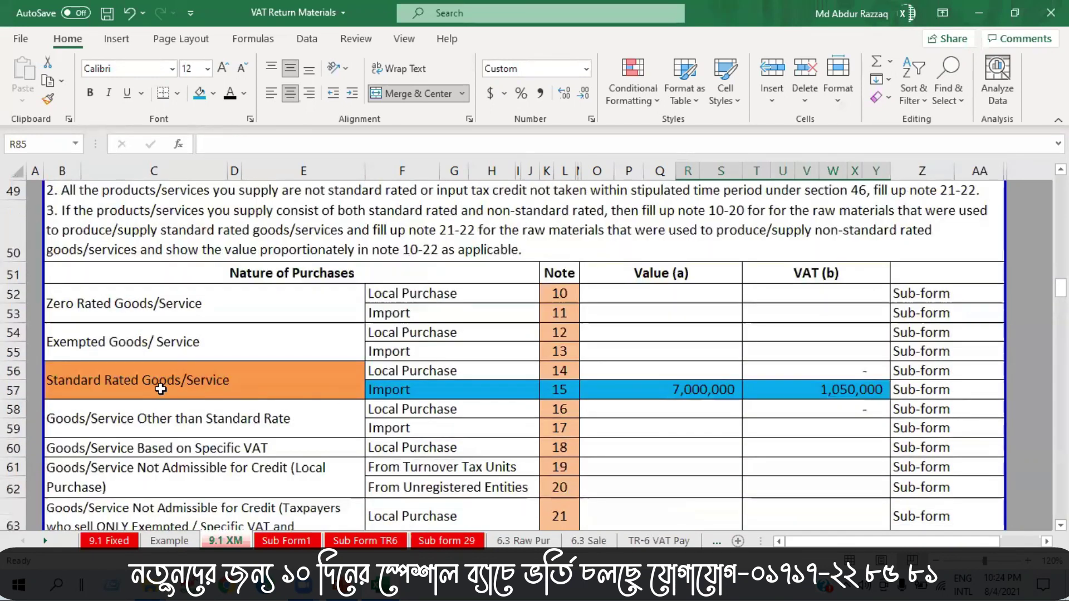
click(123, 384)
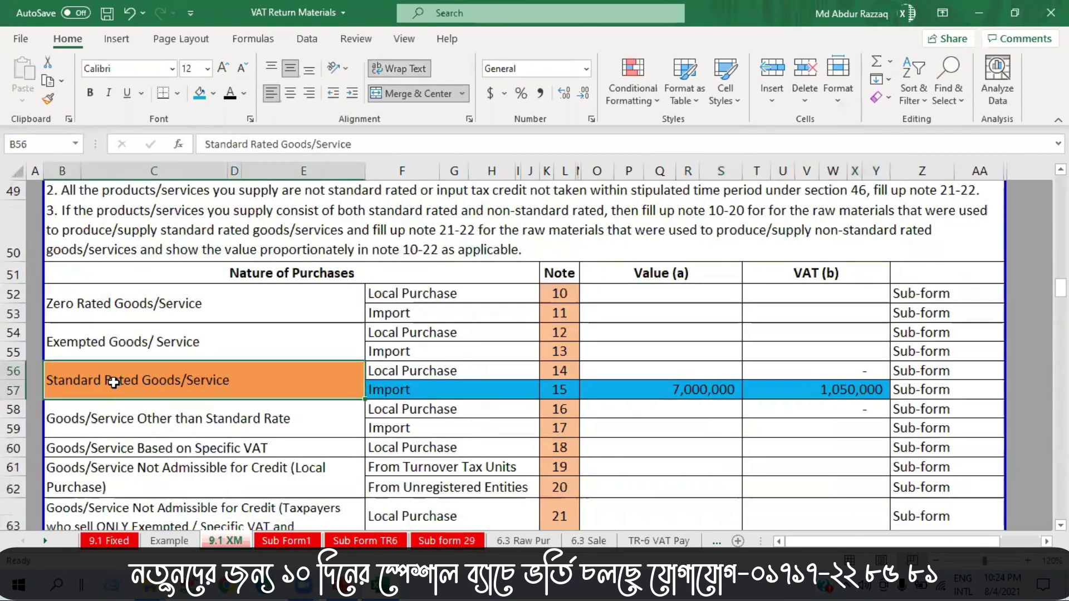
click(457, 371)
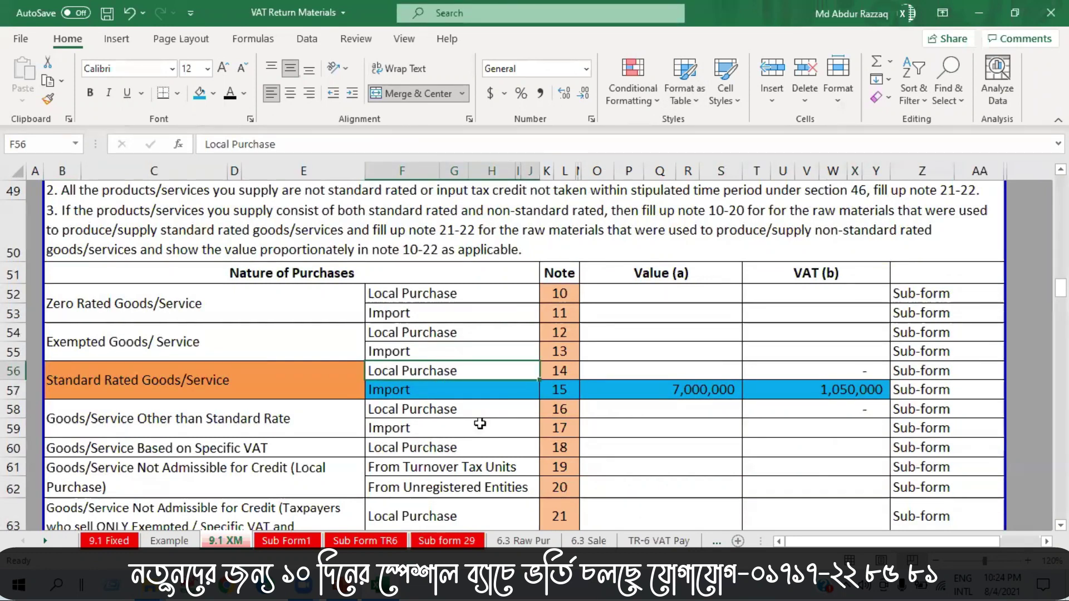
click(623, 429)
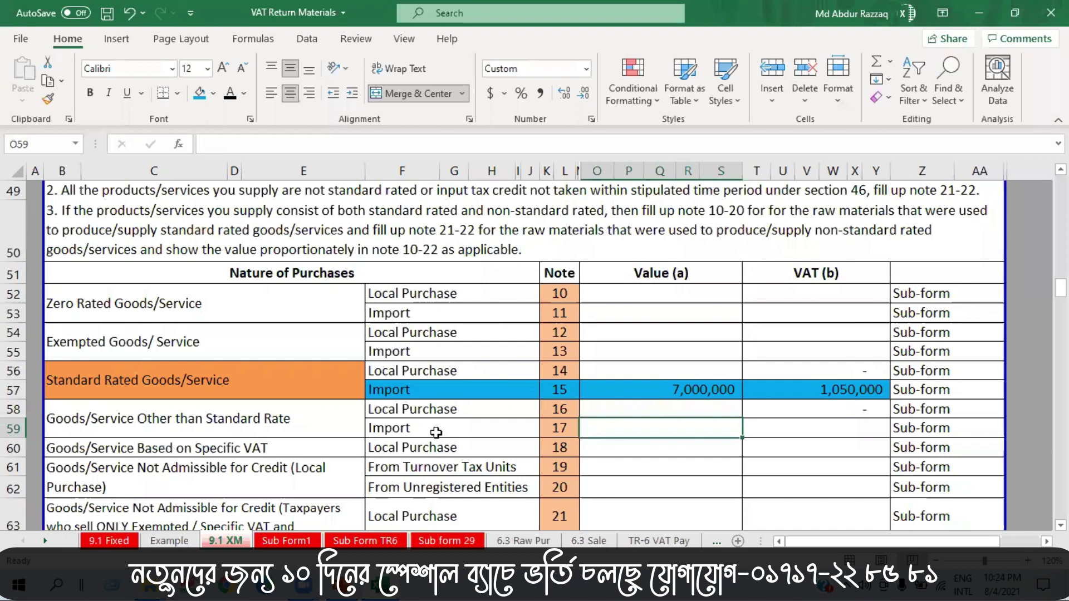
click(440, 371)
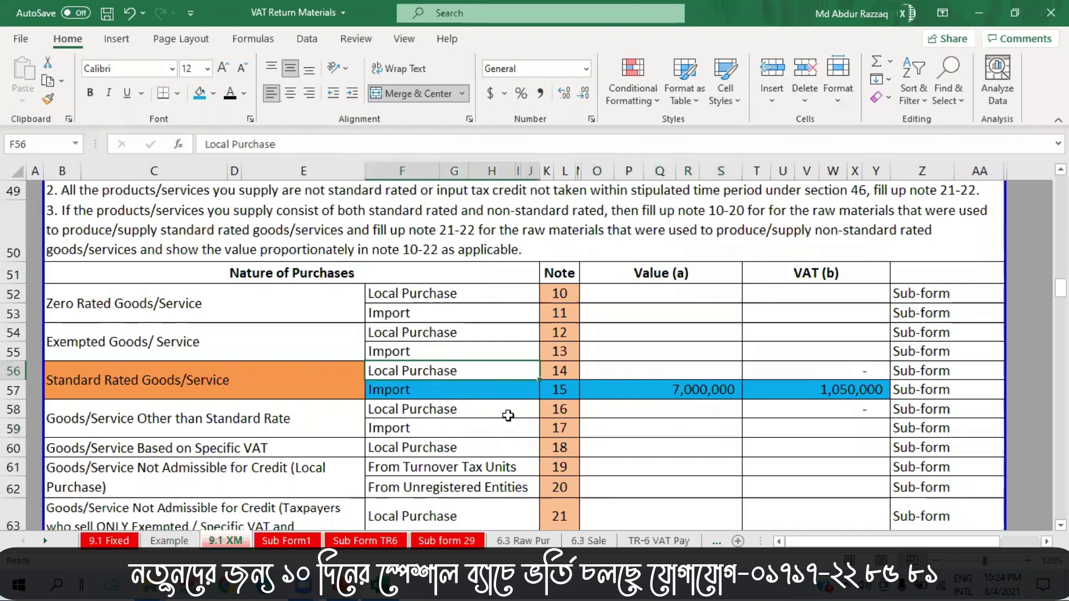
click(172, 543)
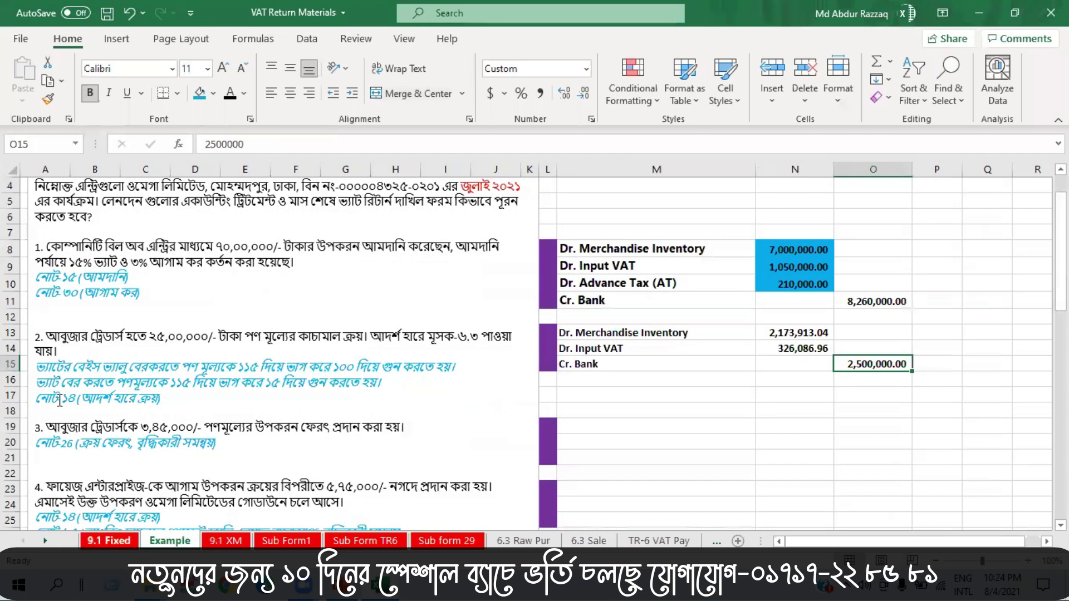
On the 9.1 XM sheet, link the note 14 Value cell to =Example!N13 and check the row's VAT formula
click(226, 542)
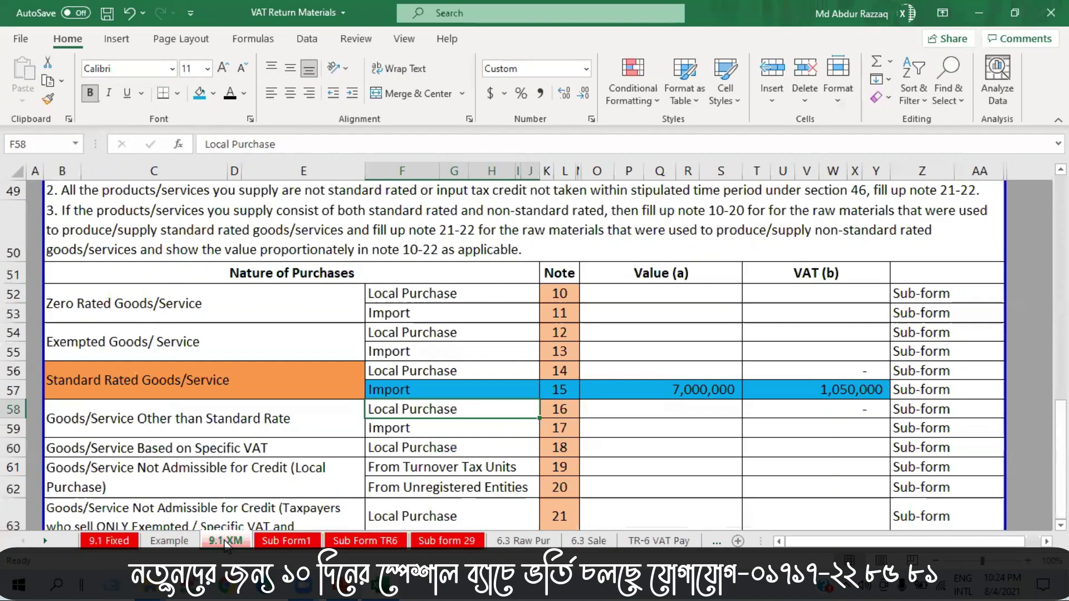
click(679, 370)
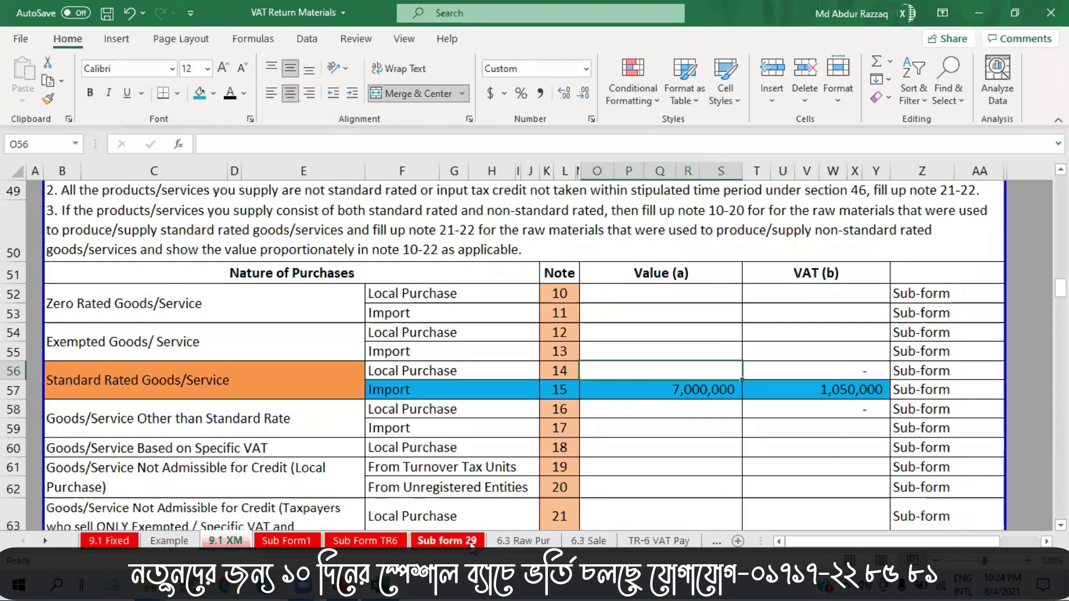
text(=)
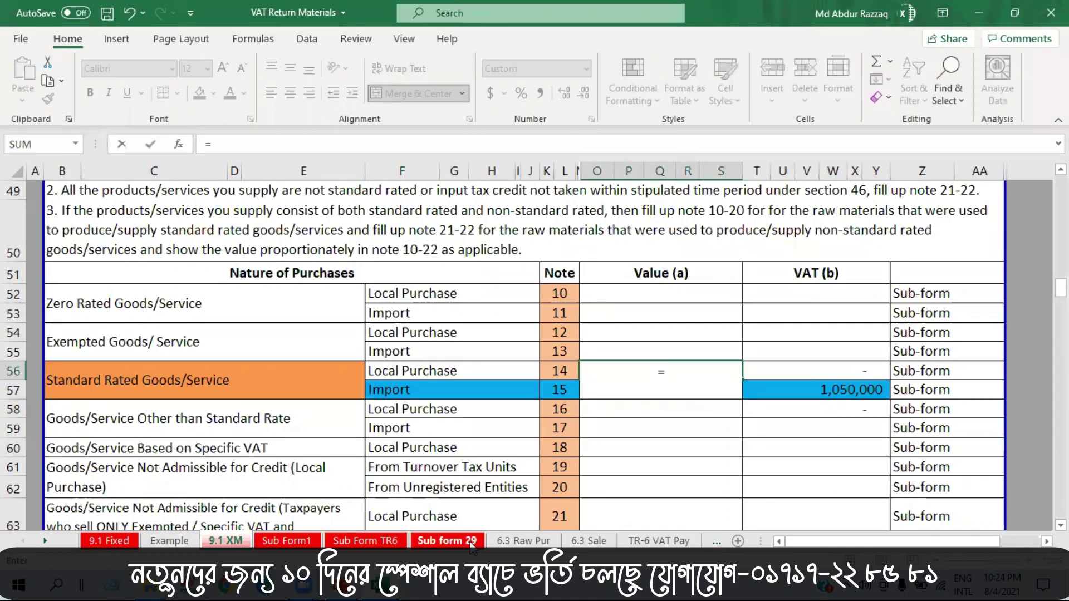
click(168, 545)
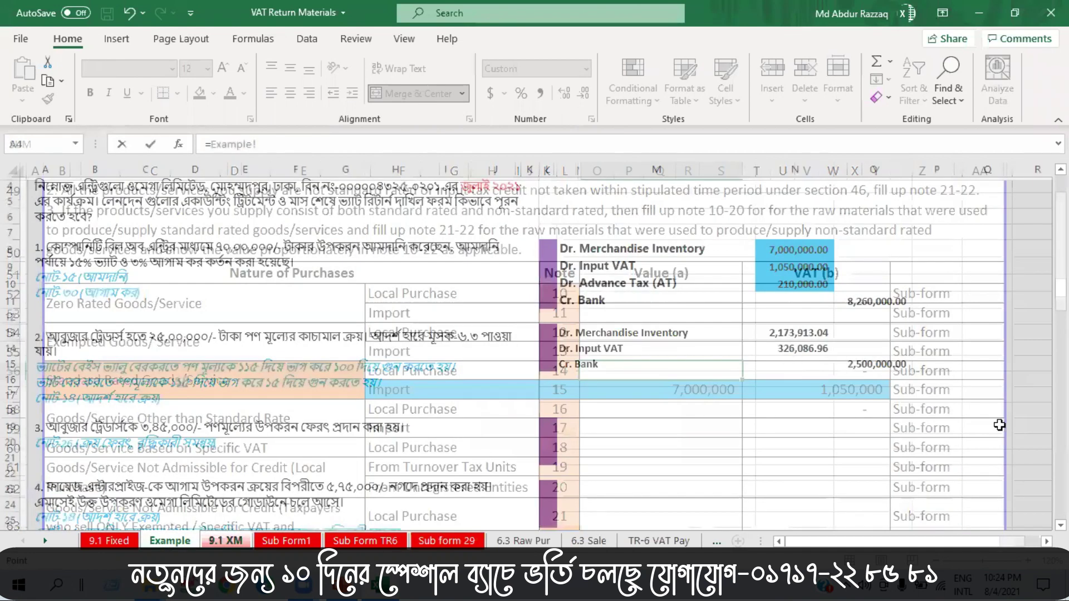
key(Down)
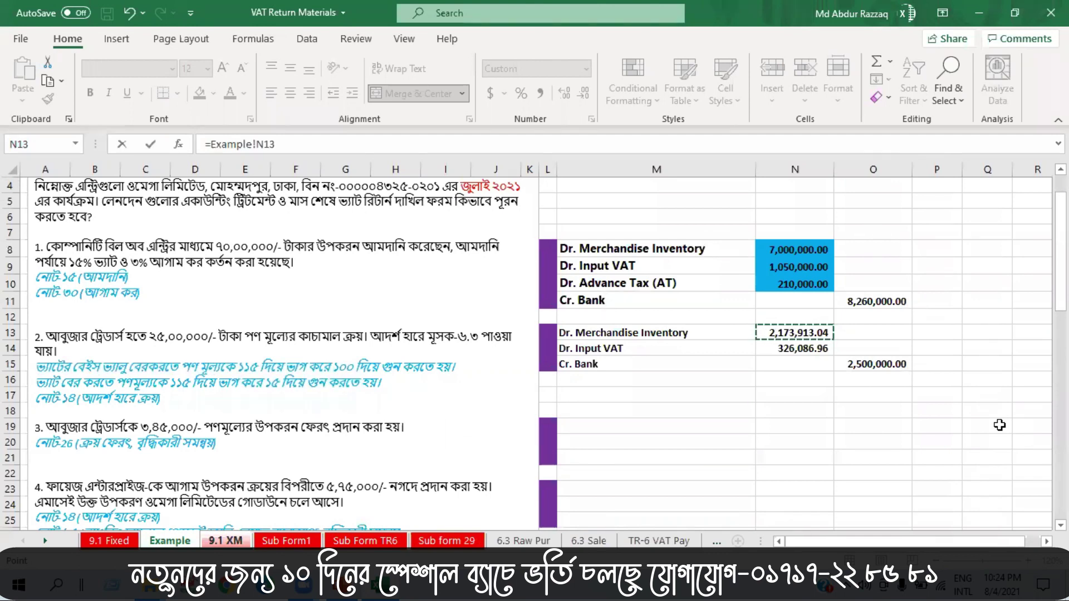
key(Return)
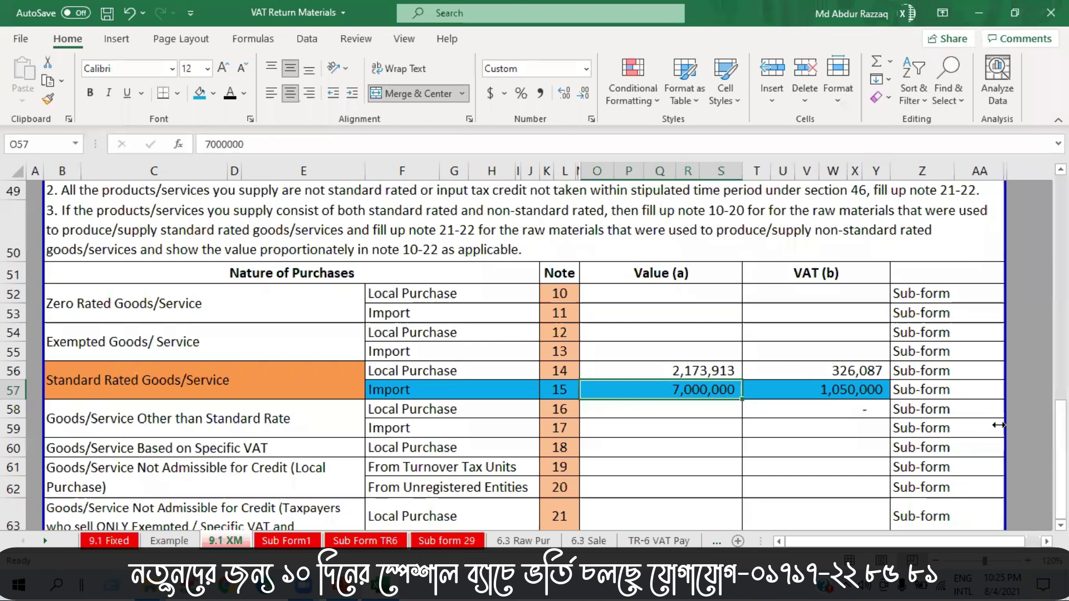
key(Up)
key(Right)
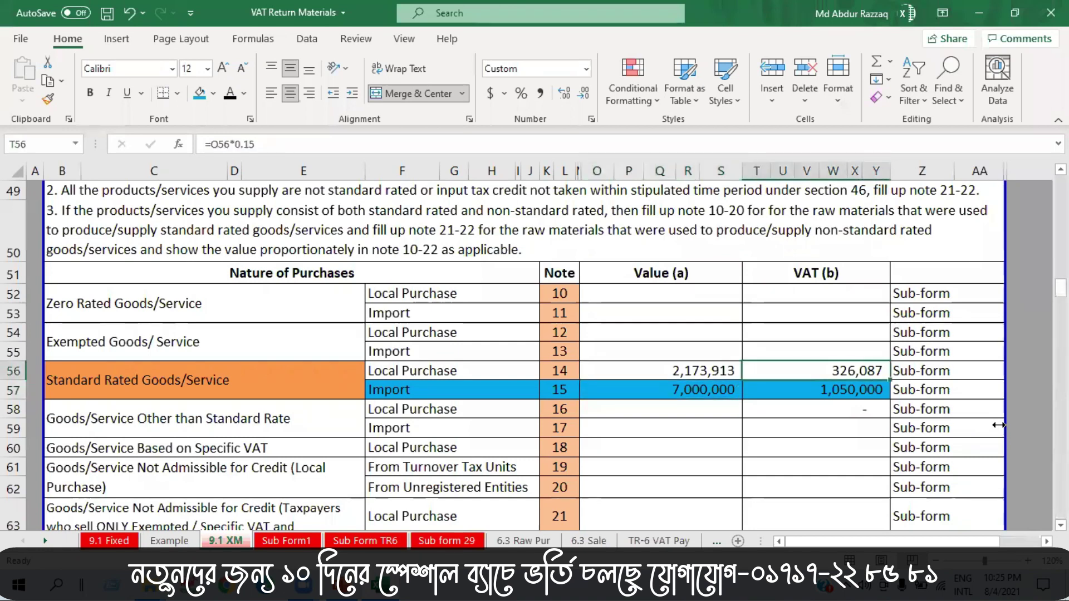
key(Left)
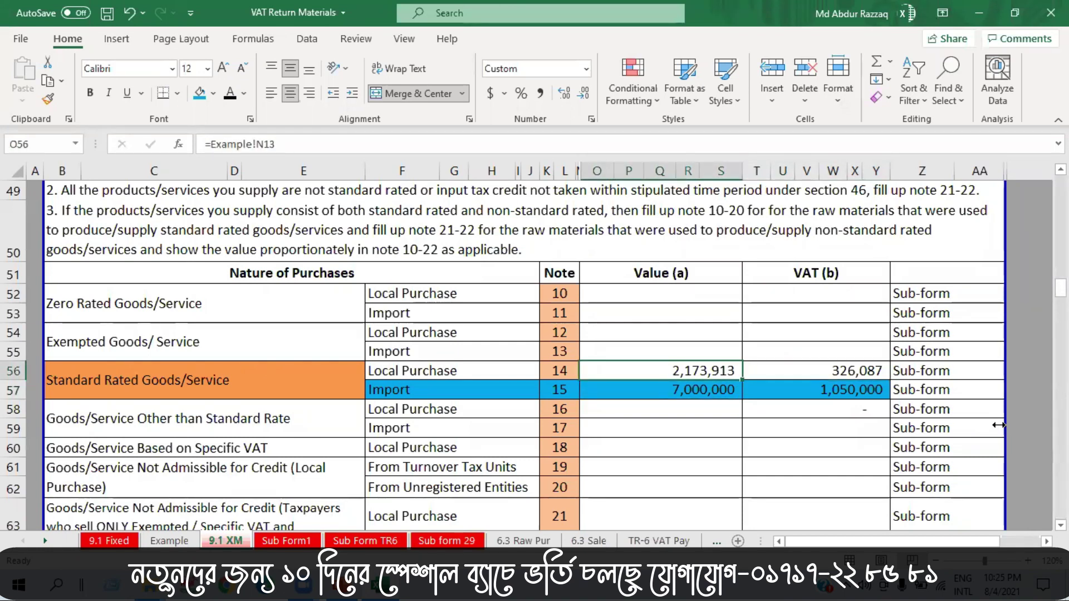
On the Example sheet, set the third transaction's Dr. Bank label in M19 and its amount in N19 to black text
click(173, 544)
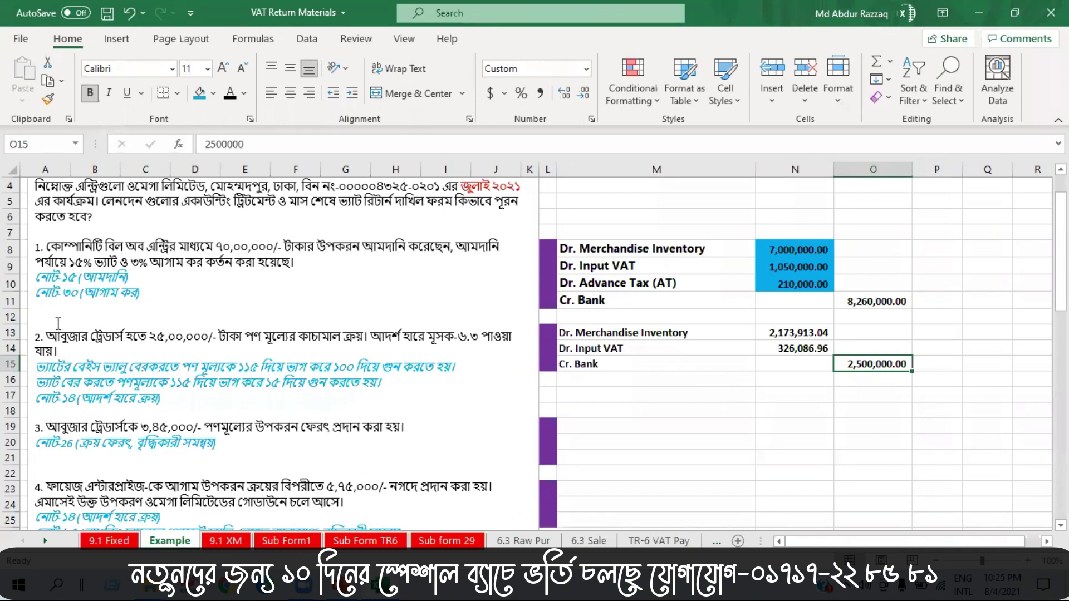
scroll(175, 361, down, 3)
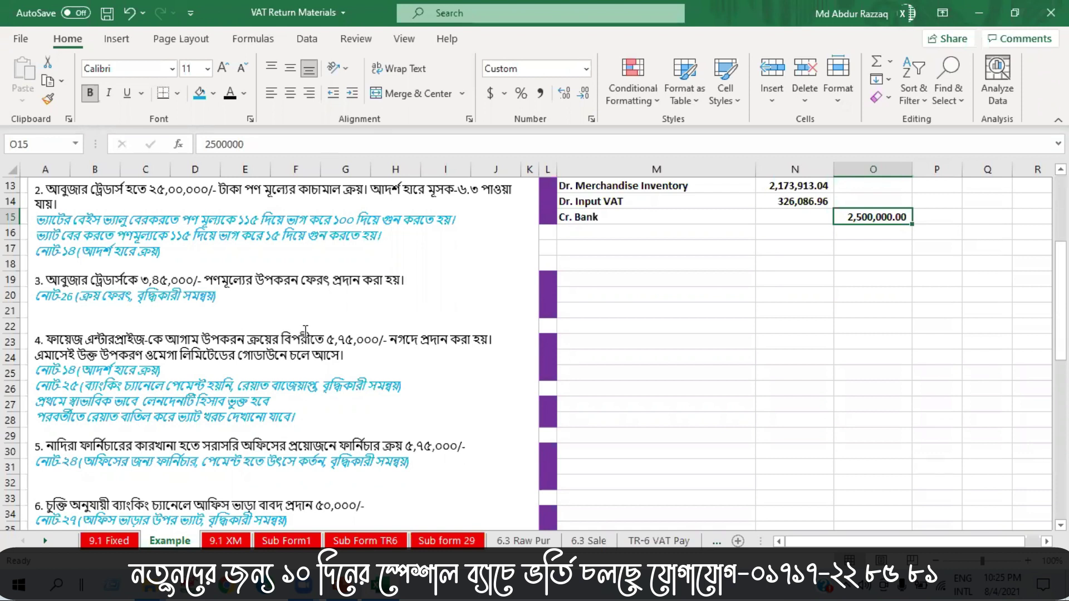
click(583, 281)
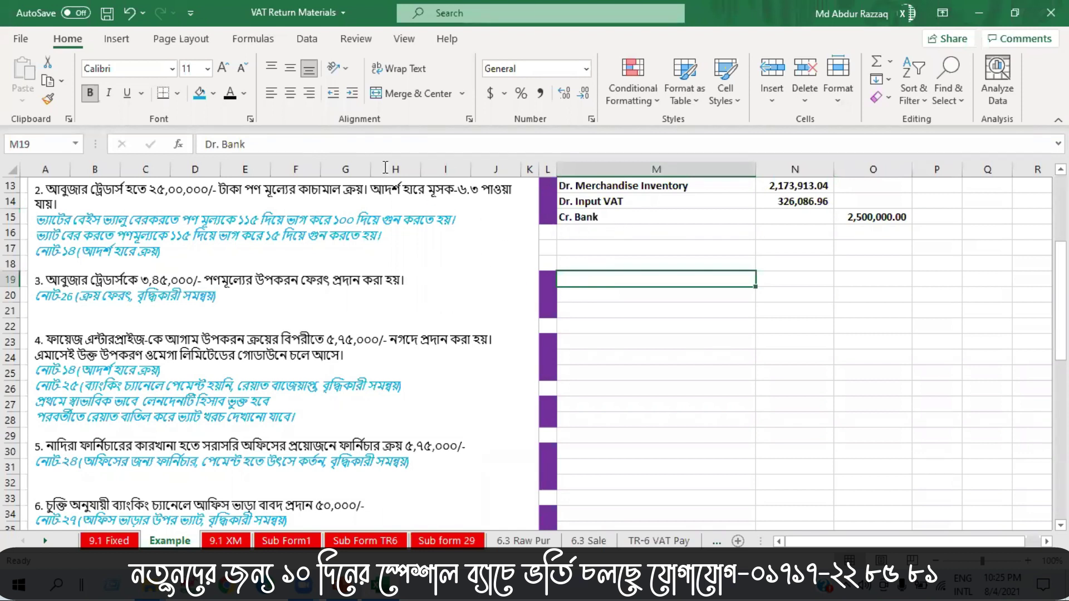
click(230, 93)
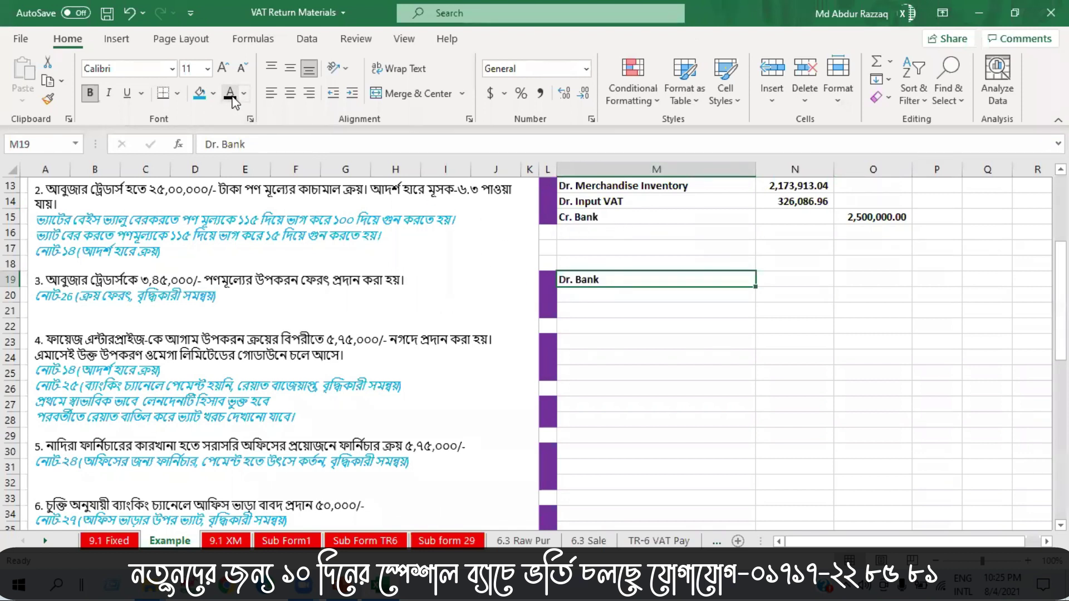
click(802, 282)
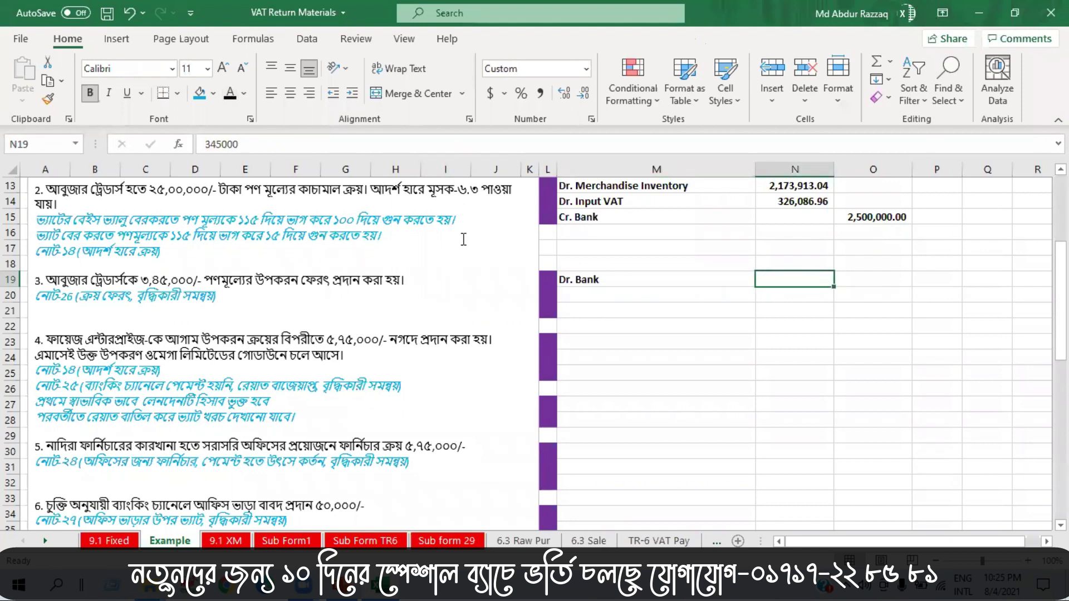
click(228, 95)
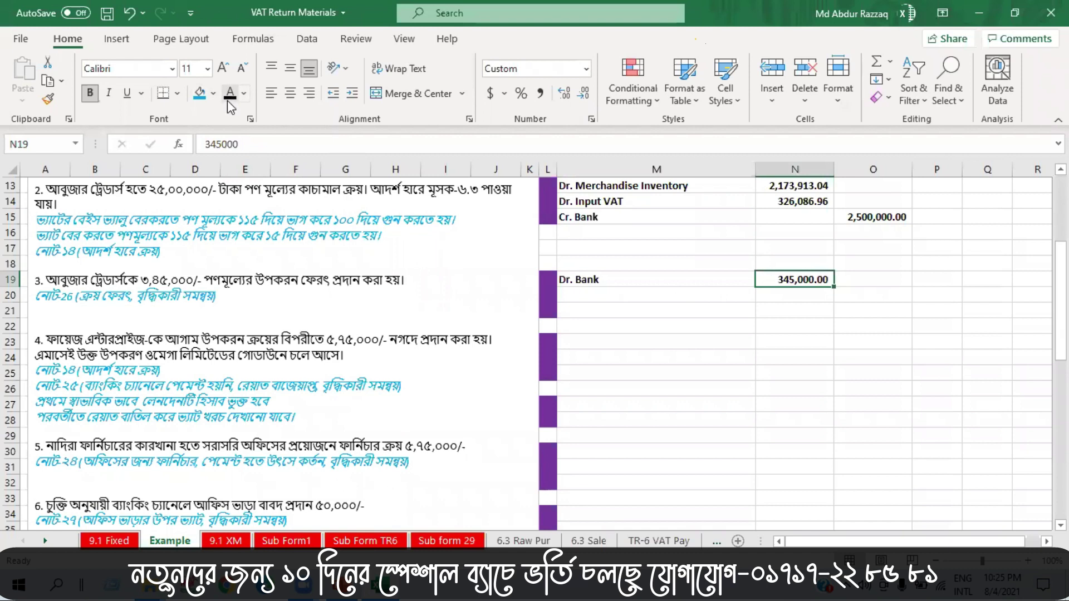
Set the third transaction's Cr. Merchandise Inventory label in M21 and its credit amount in O21 to black text
click(607, 296)
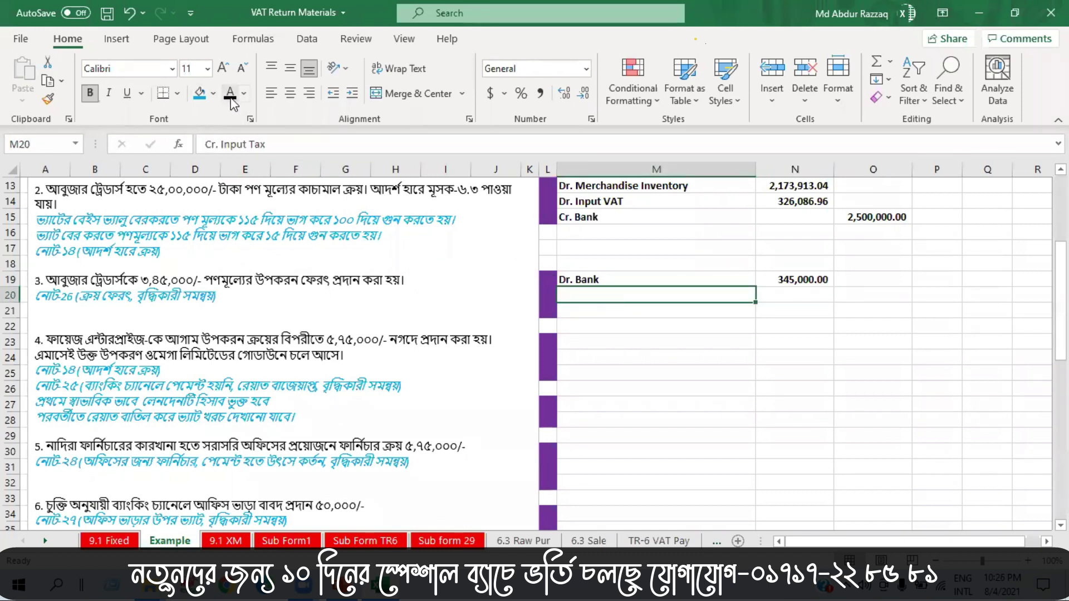
click(598, 306)
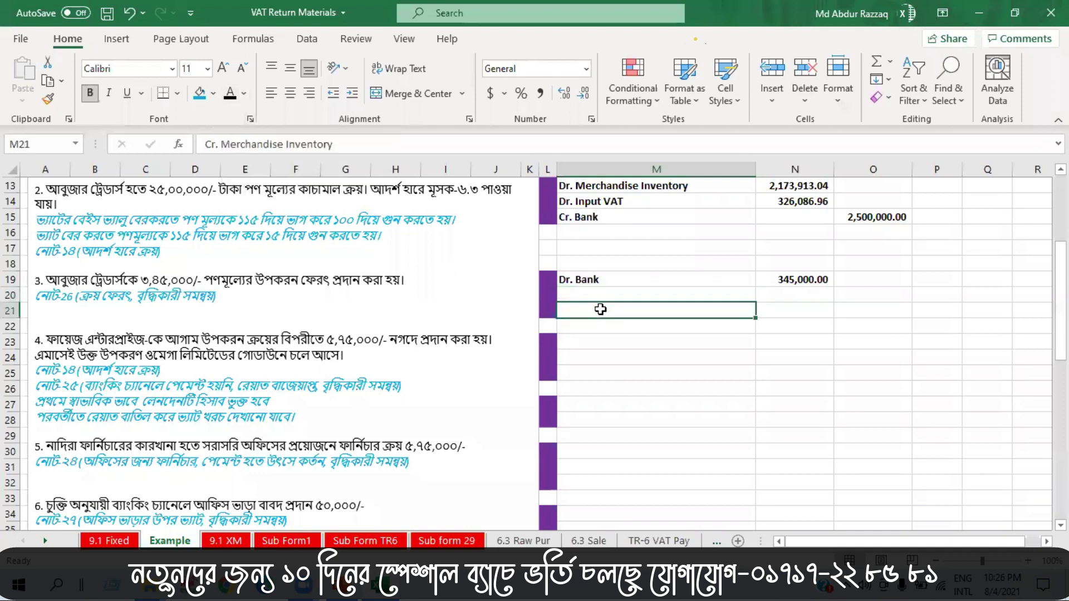
click(230, 93)
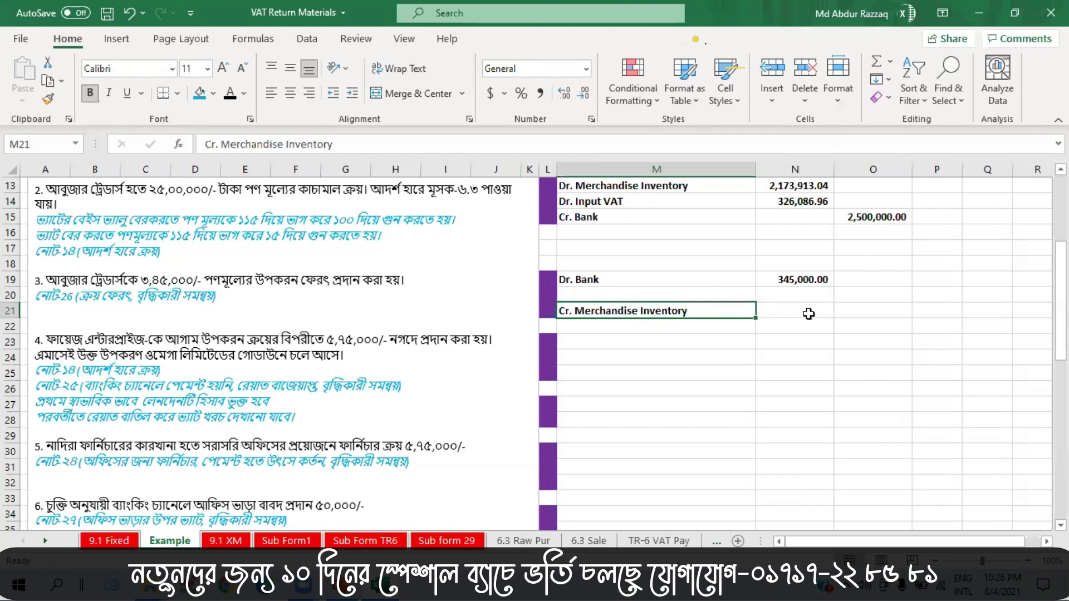
click(868, 311)
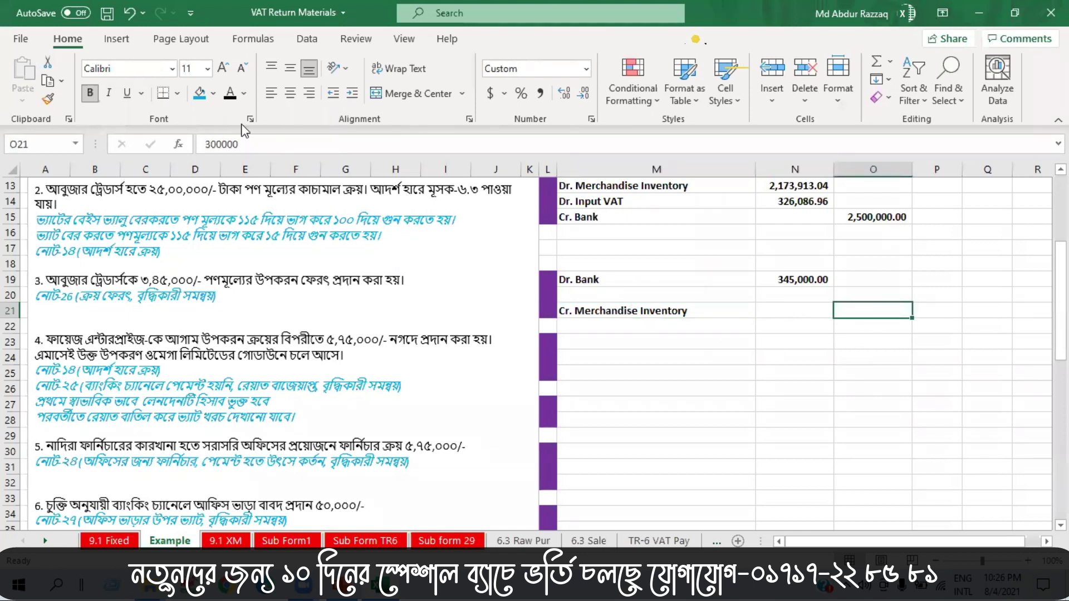
click(233, 95)
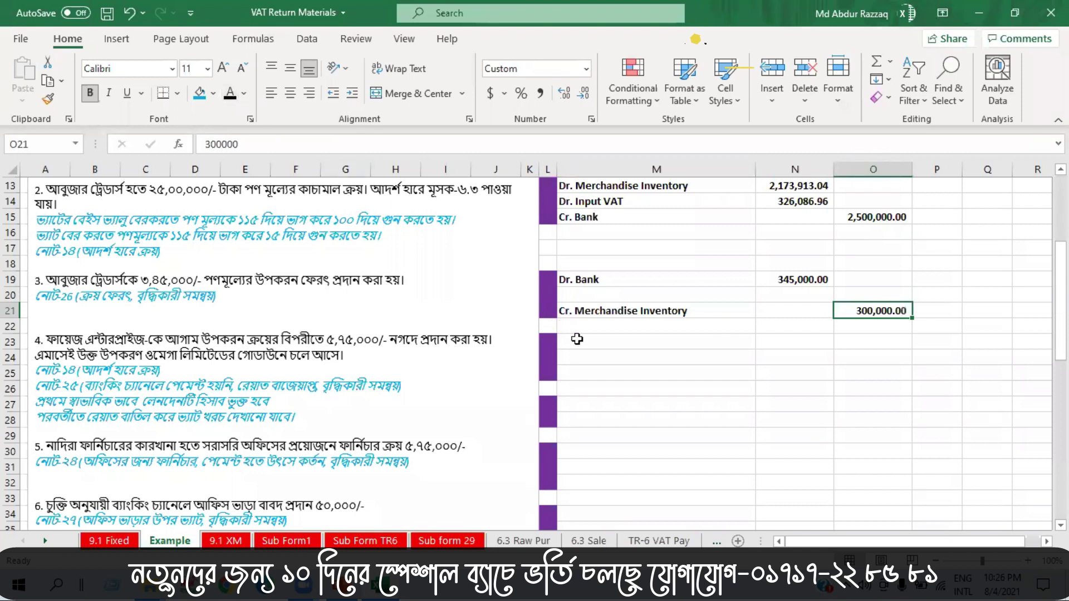
Set the Cr. Input Tax label in M20 and its credit in O20 to black text, and correct the O20 amount to 45000
click(586, 297)
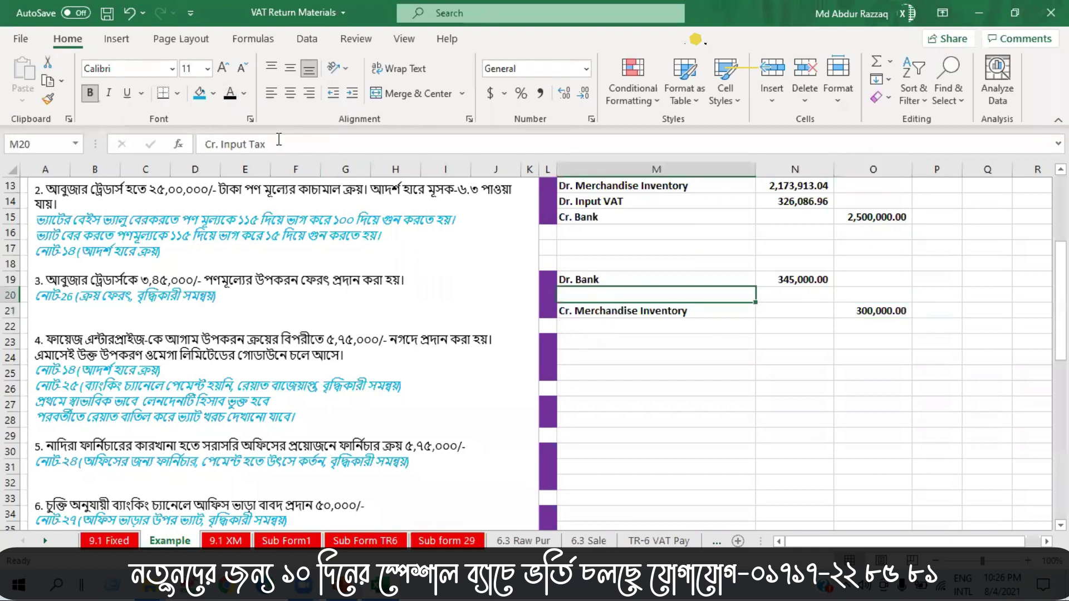
click(230, 93)
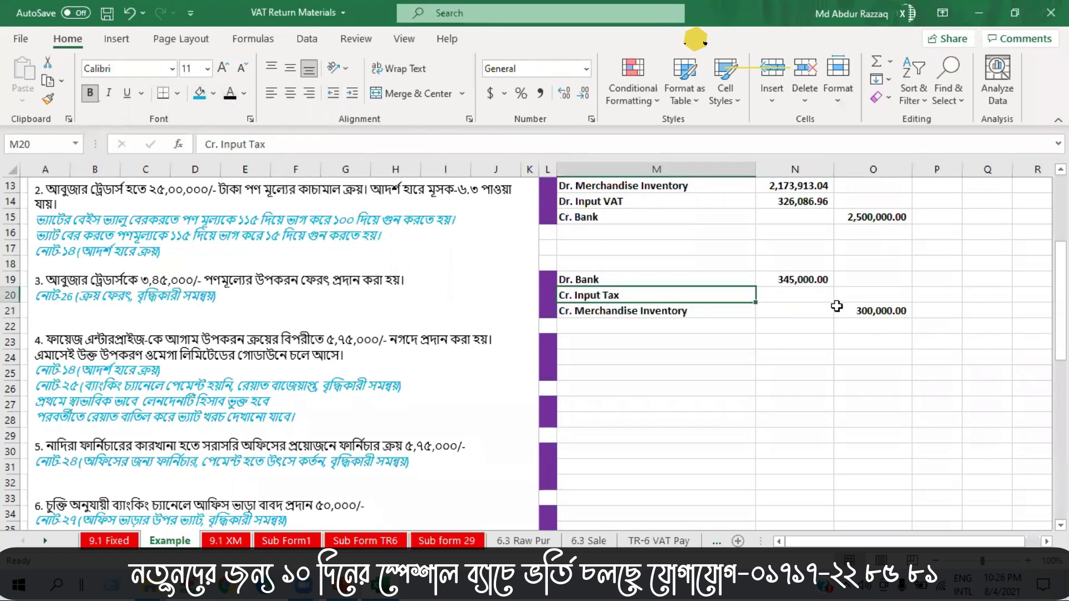
click(863, 298)
click(230, 94)
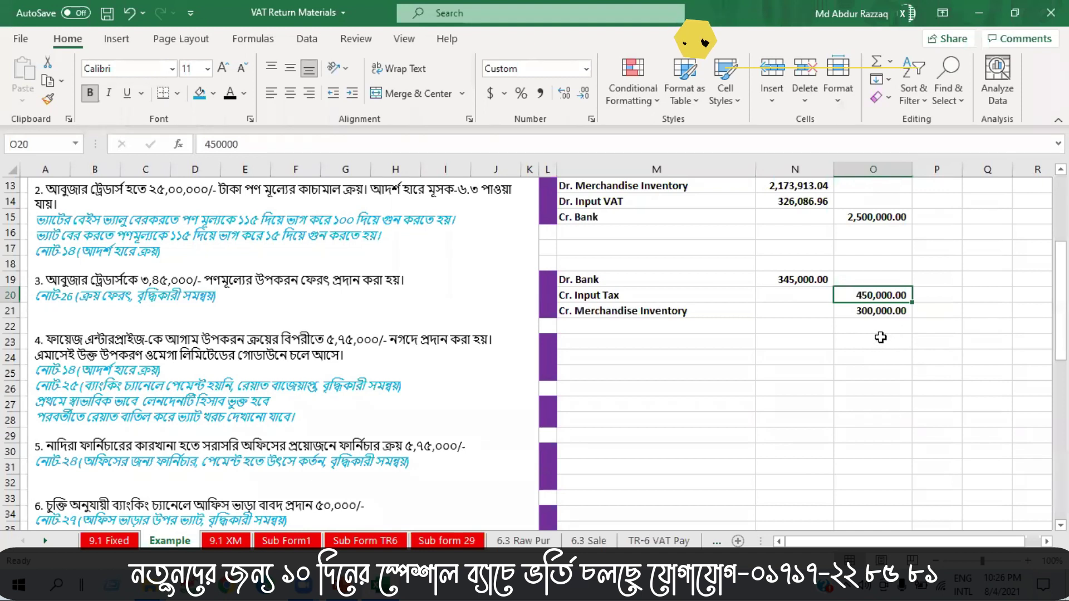
text(45000)
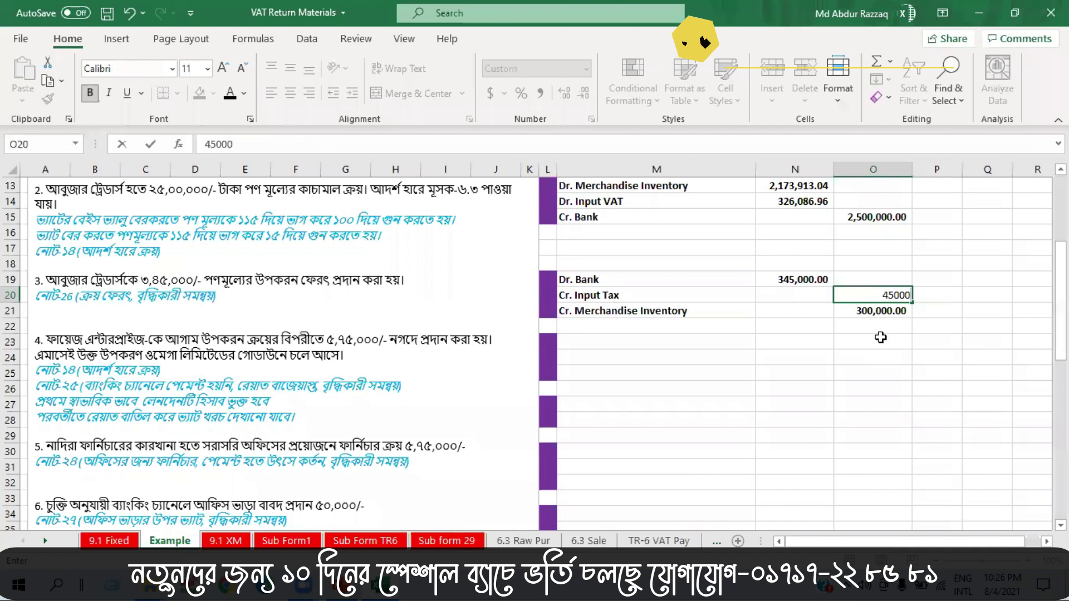
key(Return)
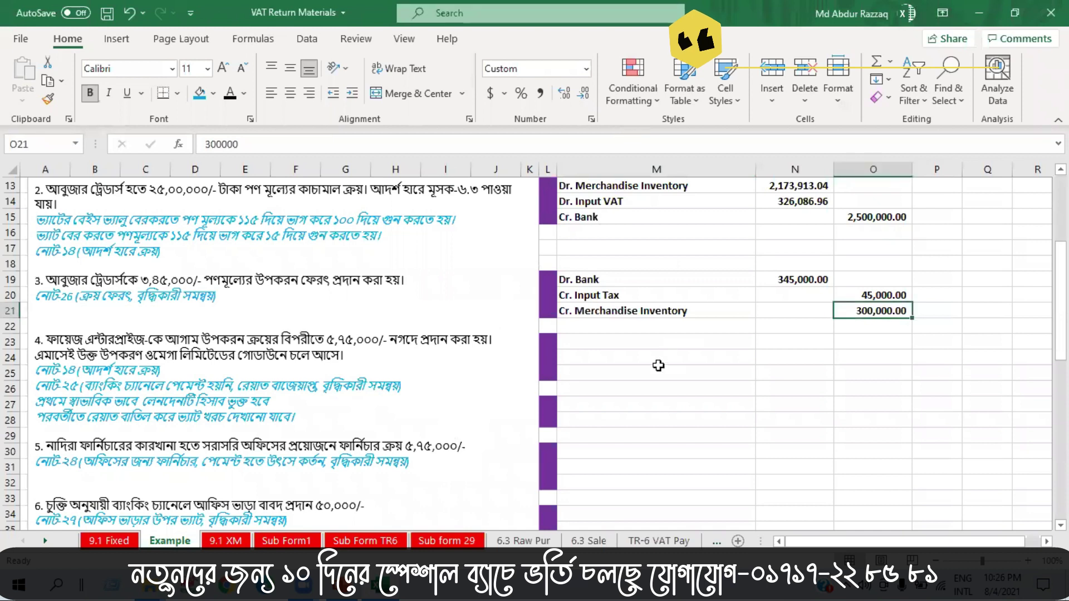
On the 9.1 XM sheet, fill the Issuance of Debit Note label for note 26 in Part-5 Increasing Adjustments with blue
click(228, 545)
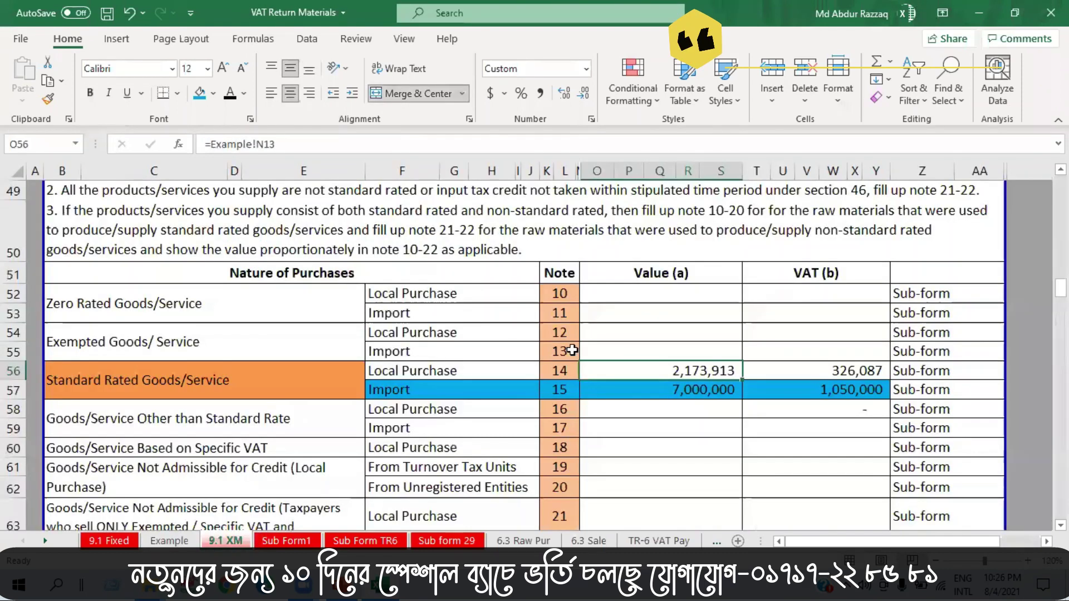
scroll(572, 341, down, 1)
scroll(573, 337, up, 4)
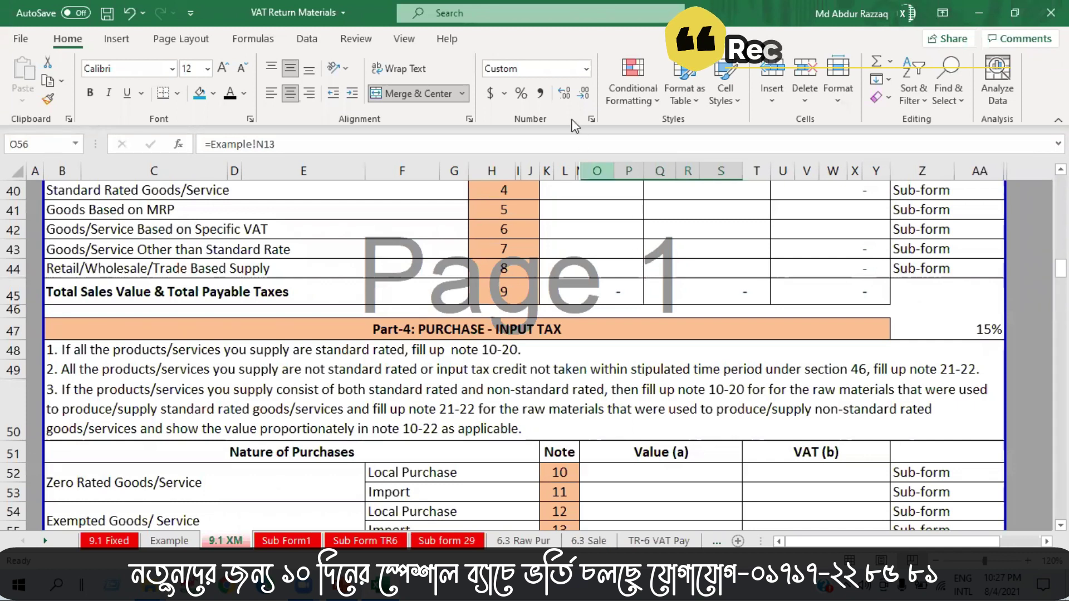
scroll(681, 342, down, 1)
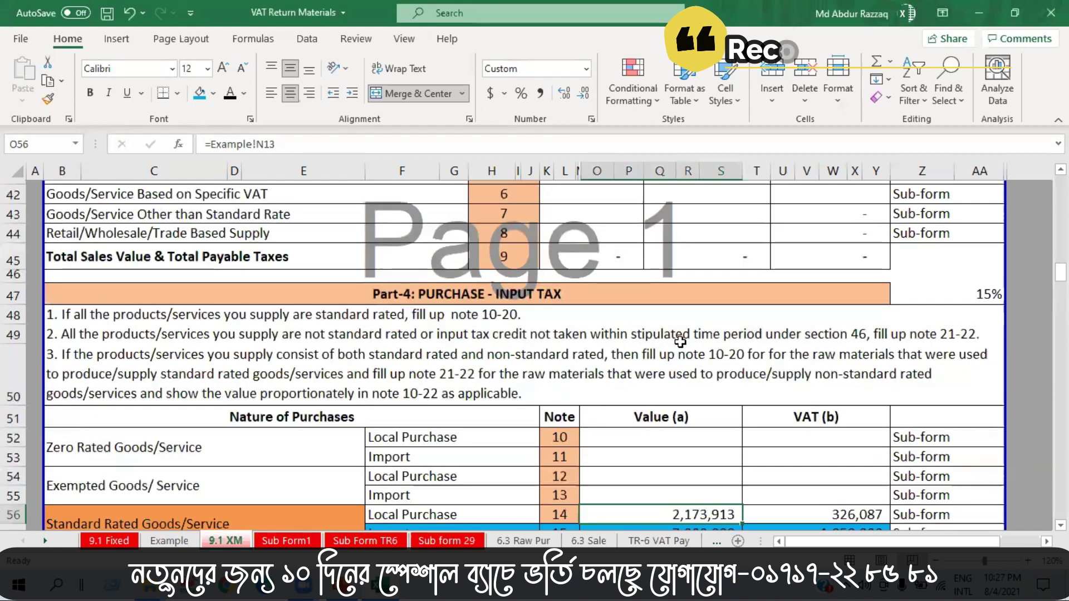
scroll(681, 342, down, 7)
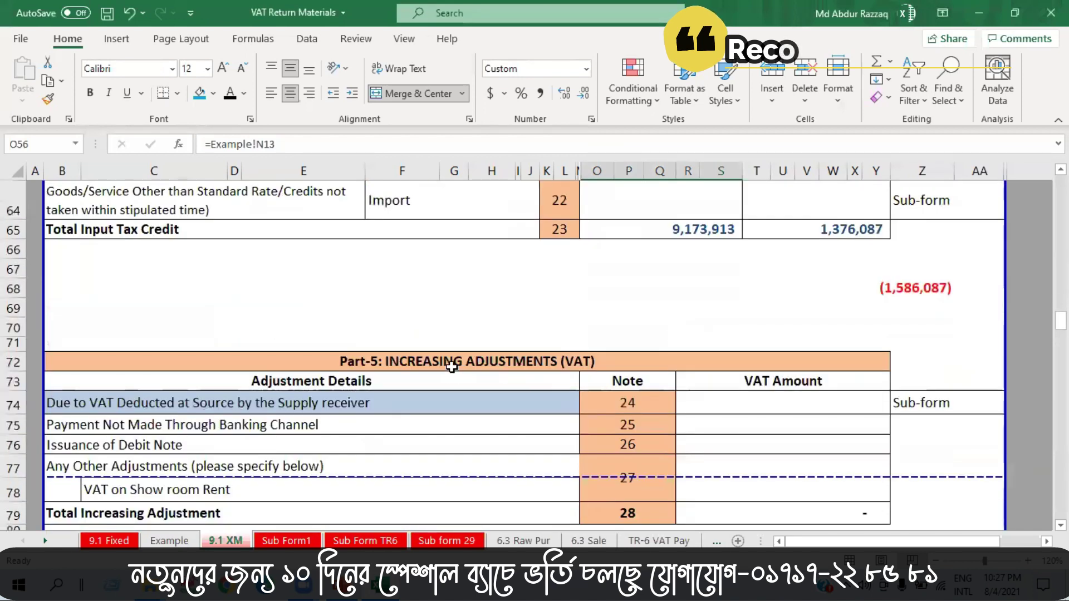
click(451, 366)
scroll(478, 363, down, 1)
drag(624, 329, 628, 393)
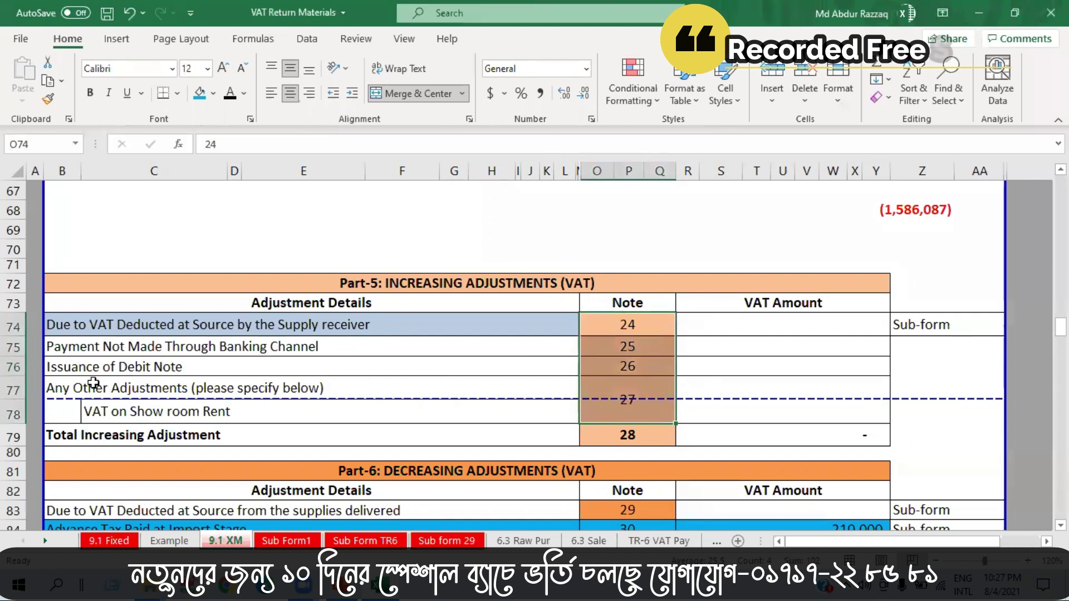
click(120, 370)
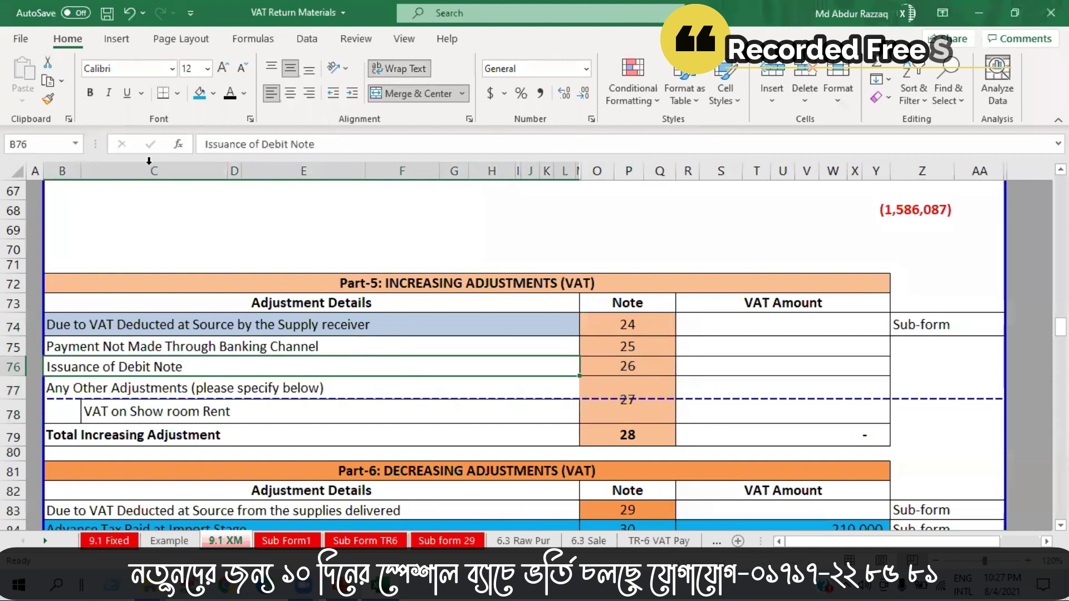
click(199, 93)
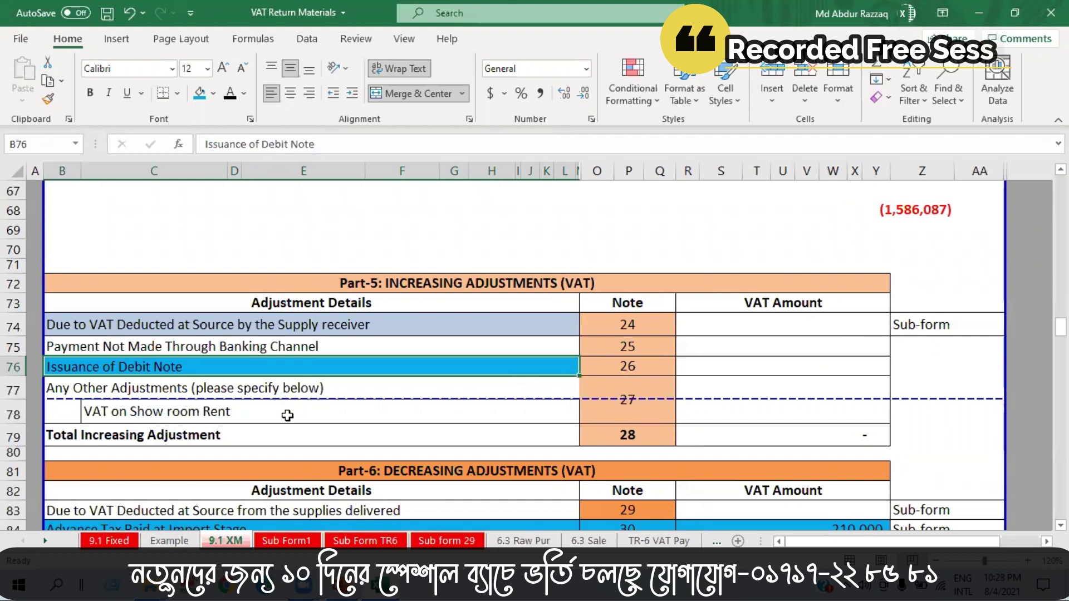
Select the empty VAT Amount cell in the Issuance of Debit Note row for note 26
click(655, 365)
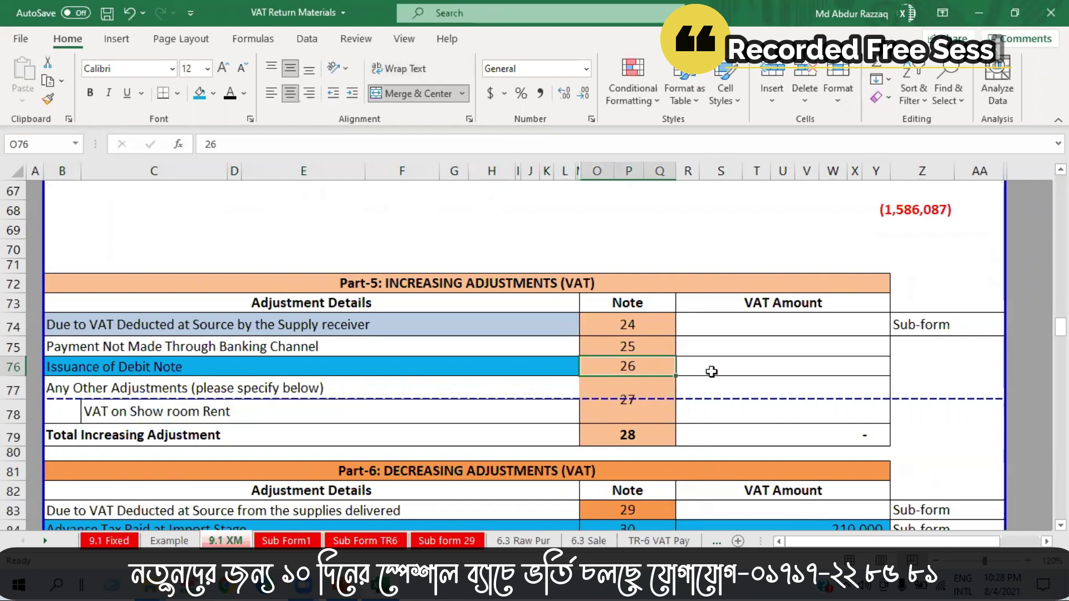
click(734, 368)
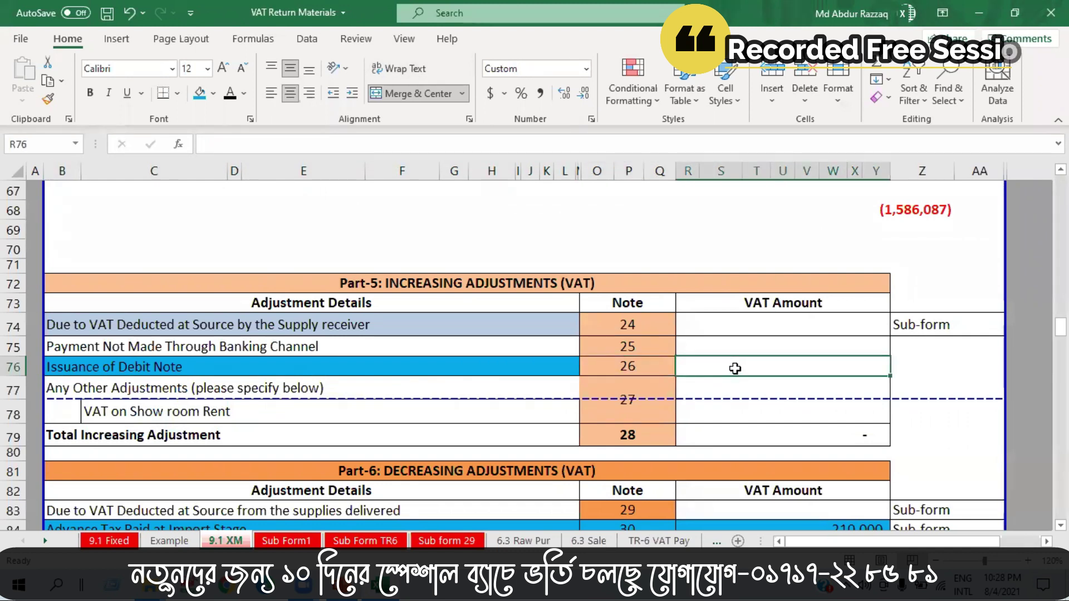
Link the VAT amount for Issuance of Debit Note (note 26) to cell O20 of the Example sheet
text(=)
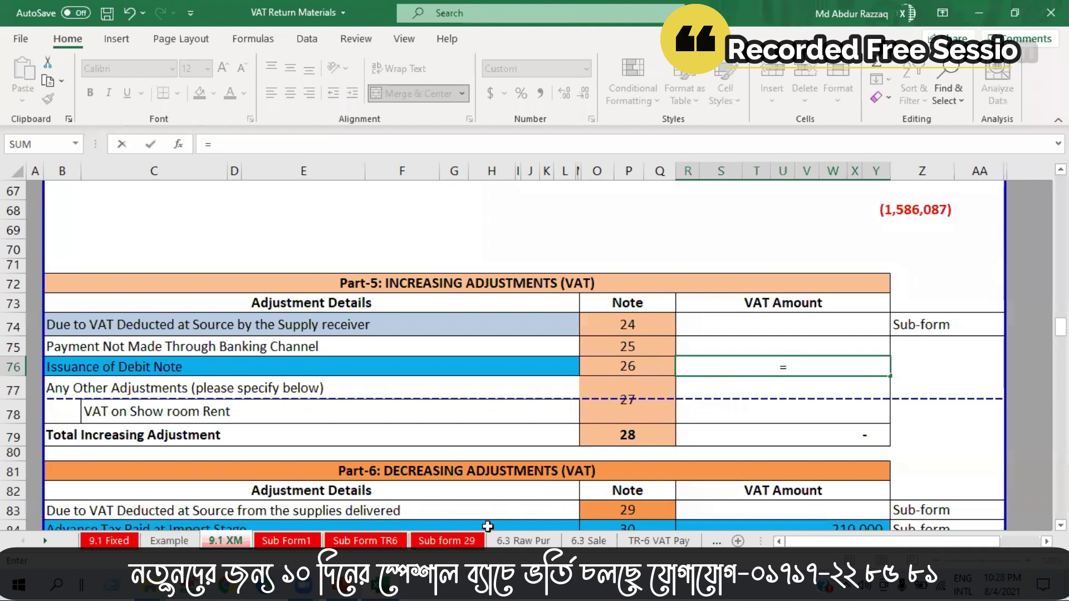
click(169, 541)
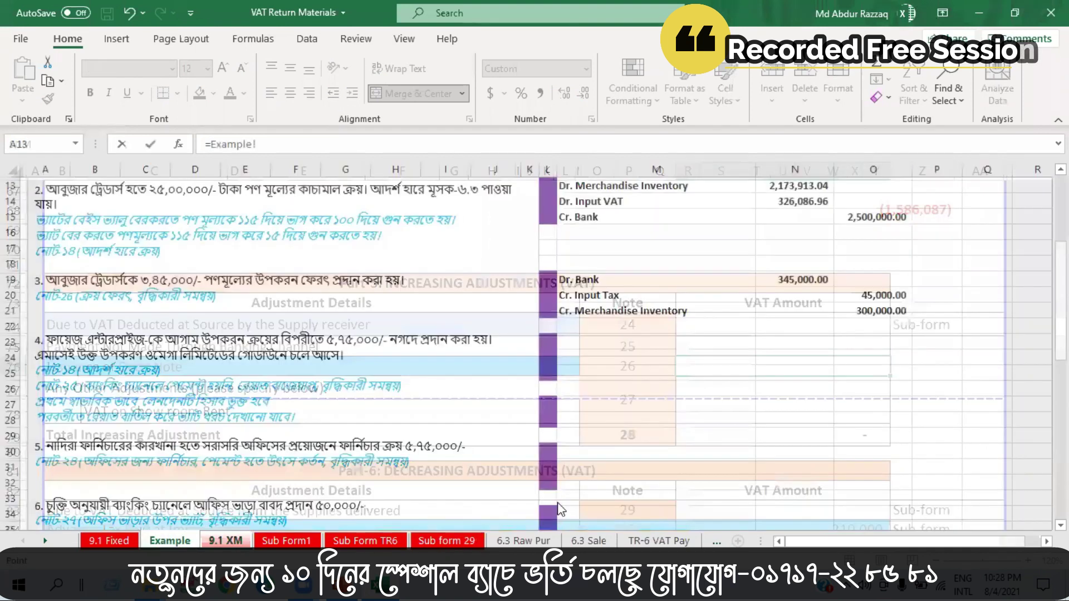
click(873, 295)
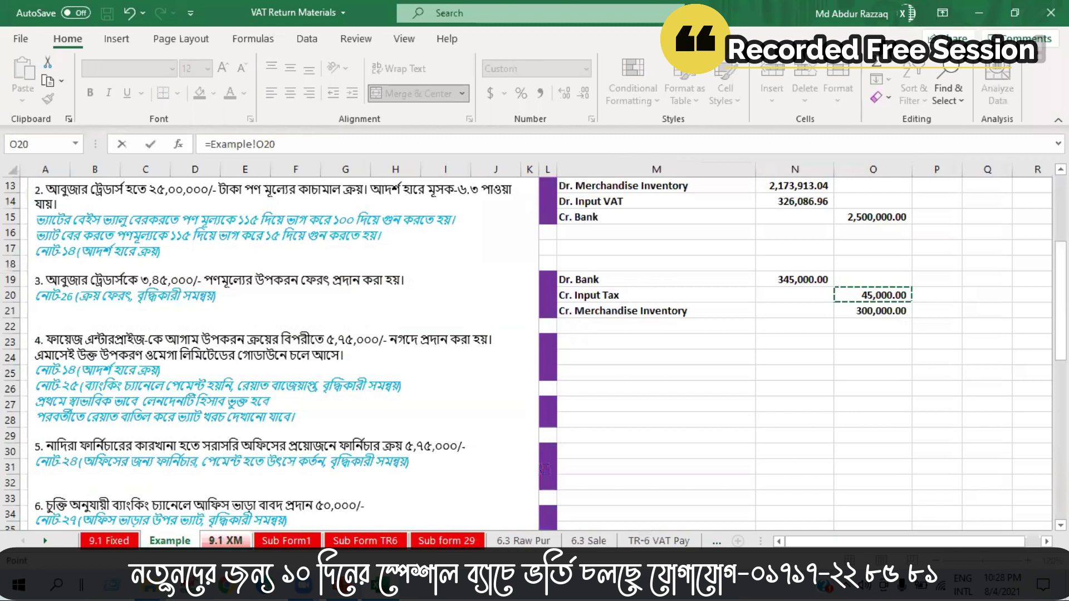
key(Return)
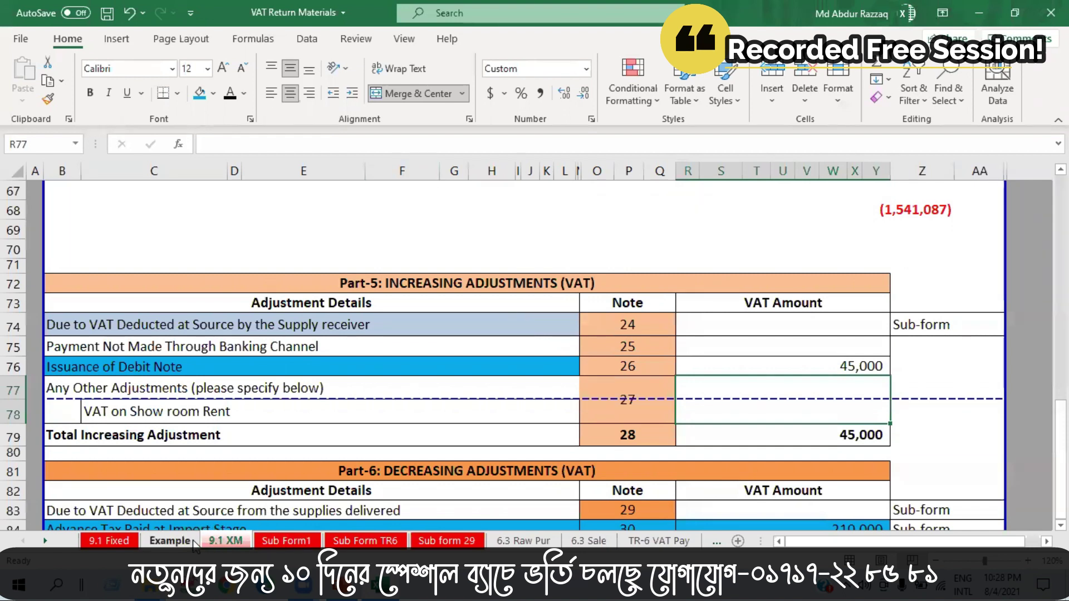
Examine transaction 3 and its note 26 description on the Example sheet
click(169, 541)
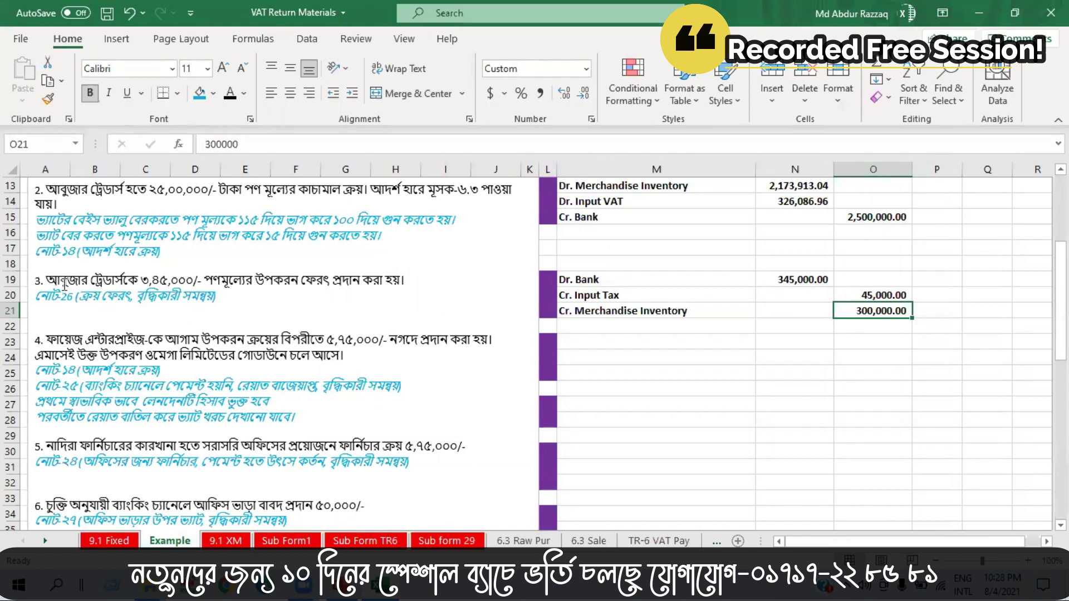
drag(57, 283, 248, 298)
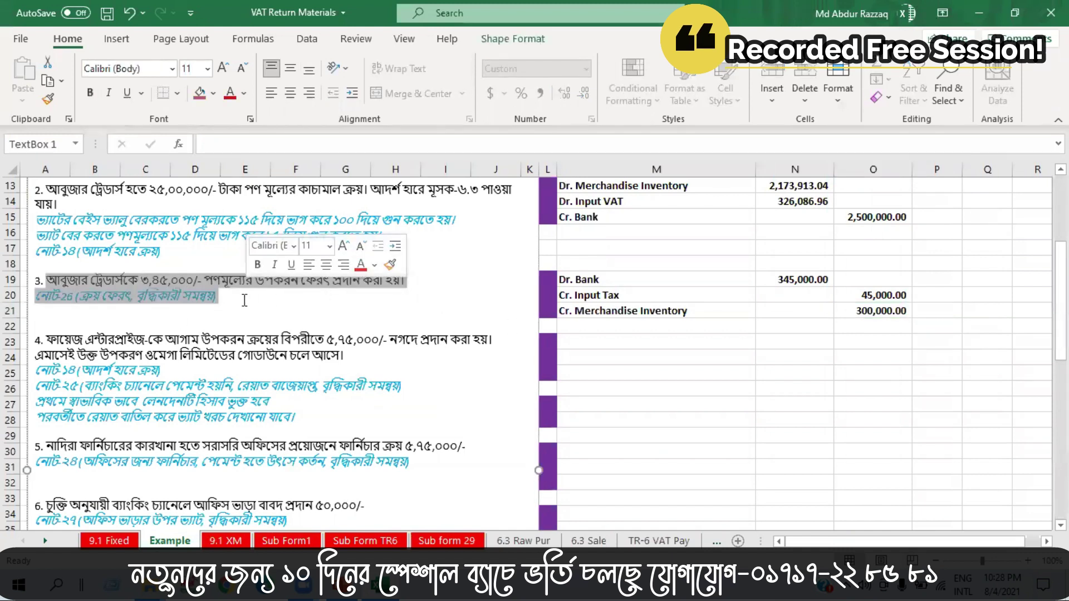
click(245, 301)
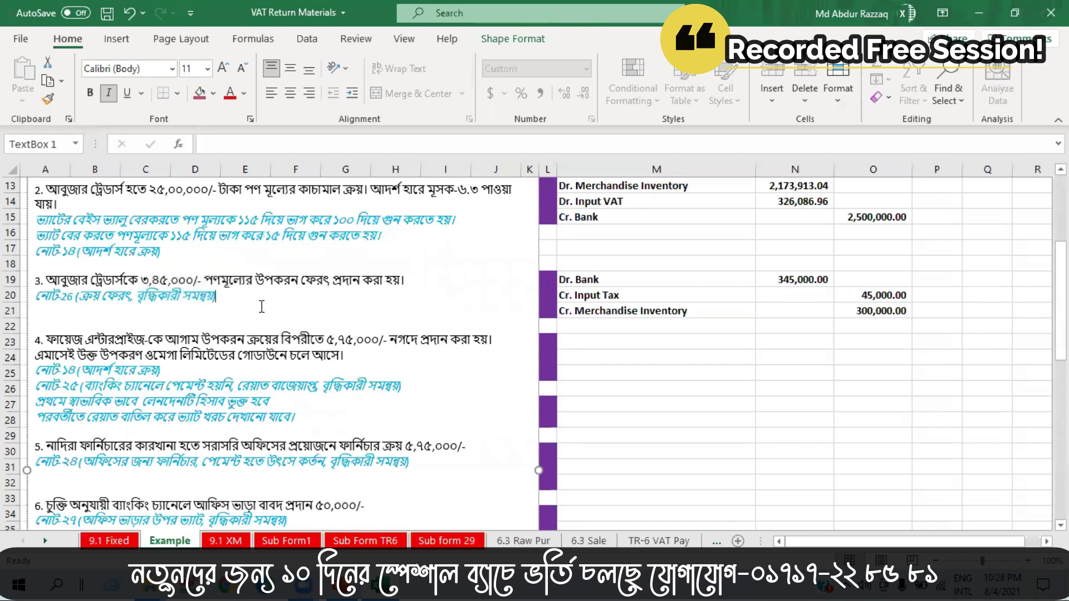
Reveal transaction 4's Dr. Merchandise Inventory label and amount in M23:N23 and the Dr. Input VAT label in M24 with black font colour
scroll(218, 364, down, 2)
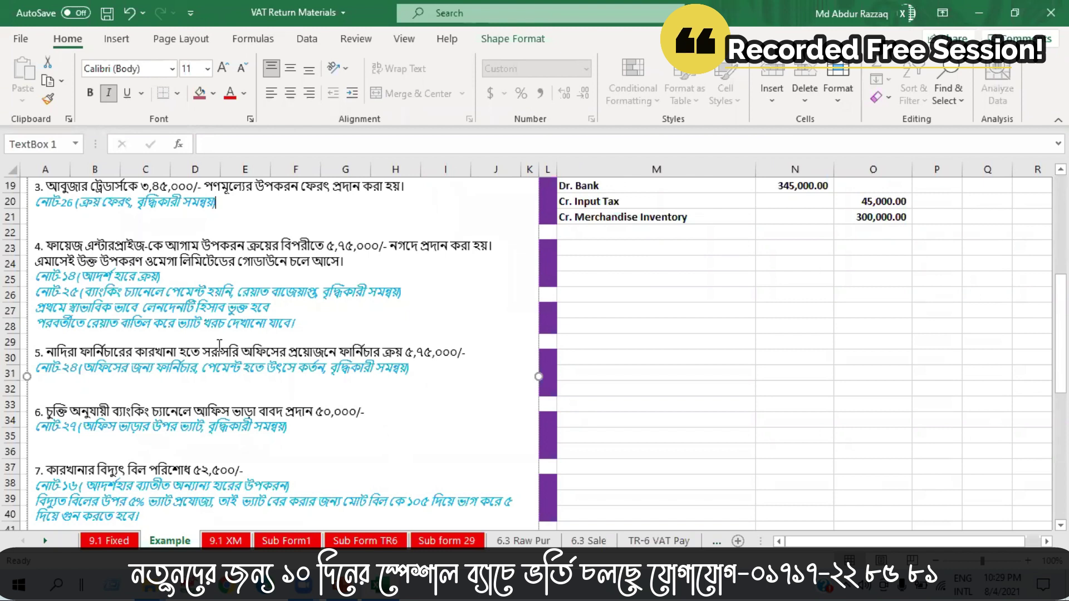
click(564, 7)
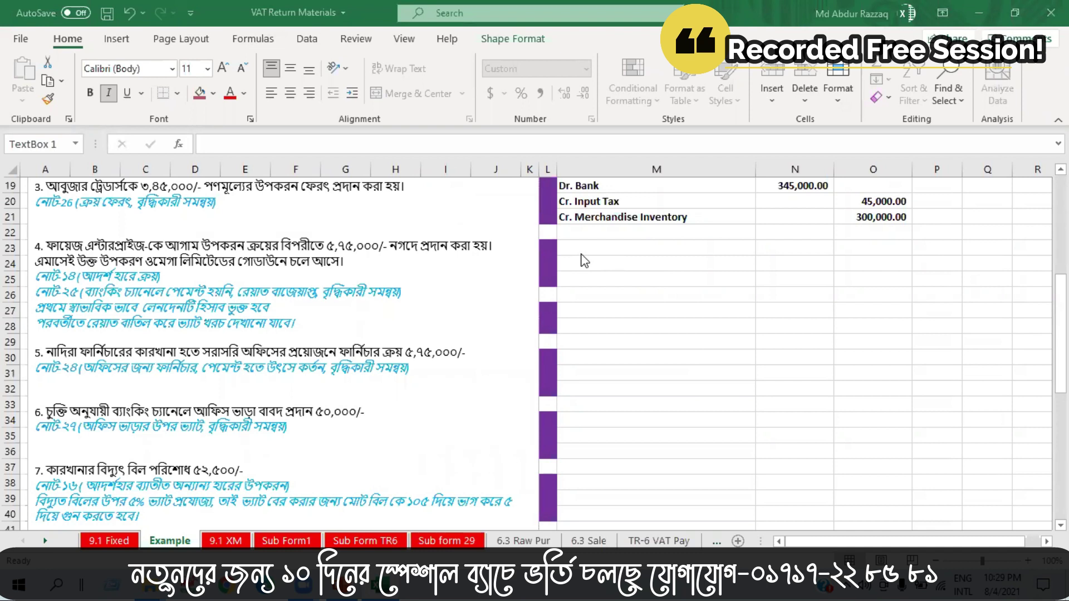
key(alt+Tab)
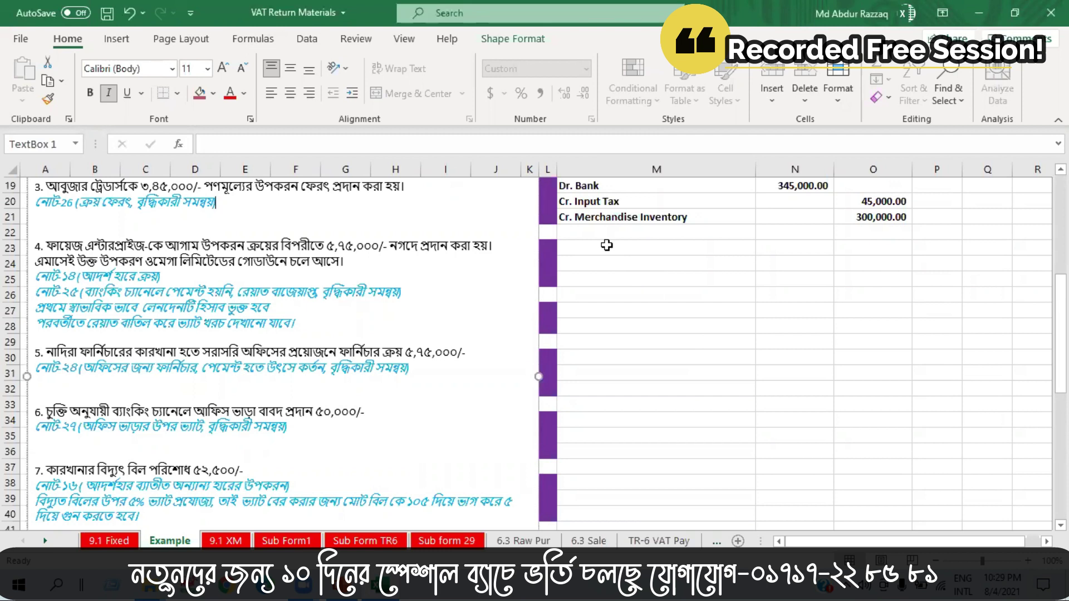
click(606, 245)
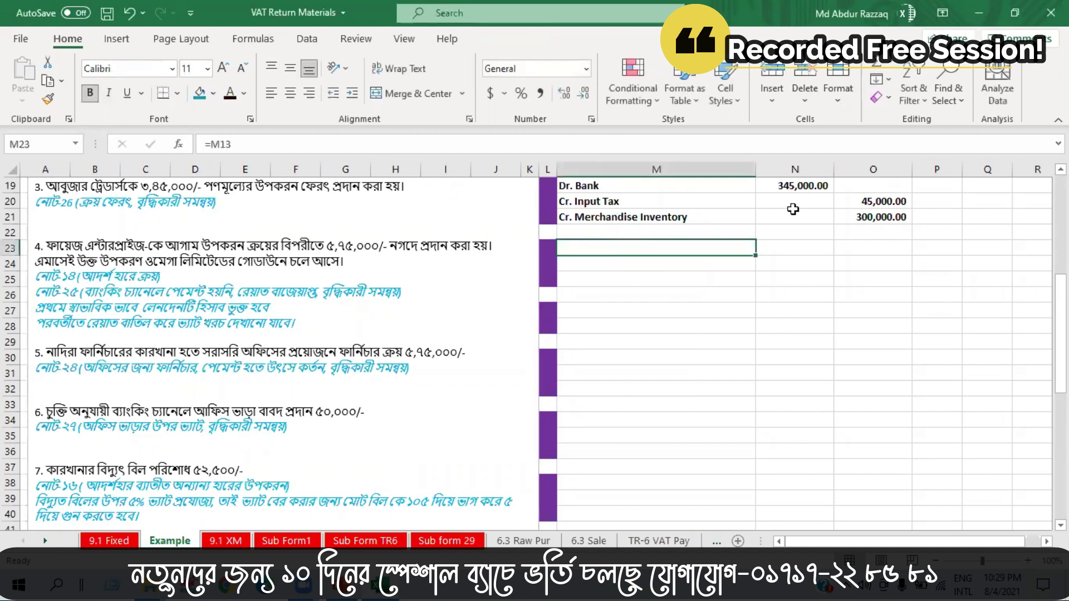
click(231, 95)
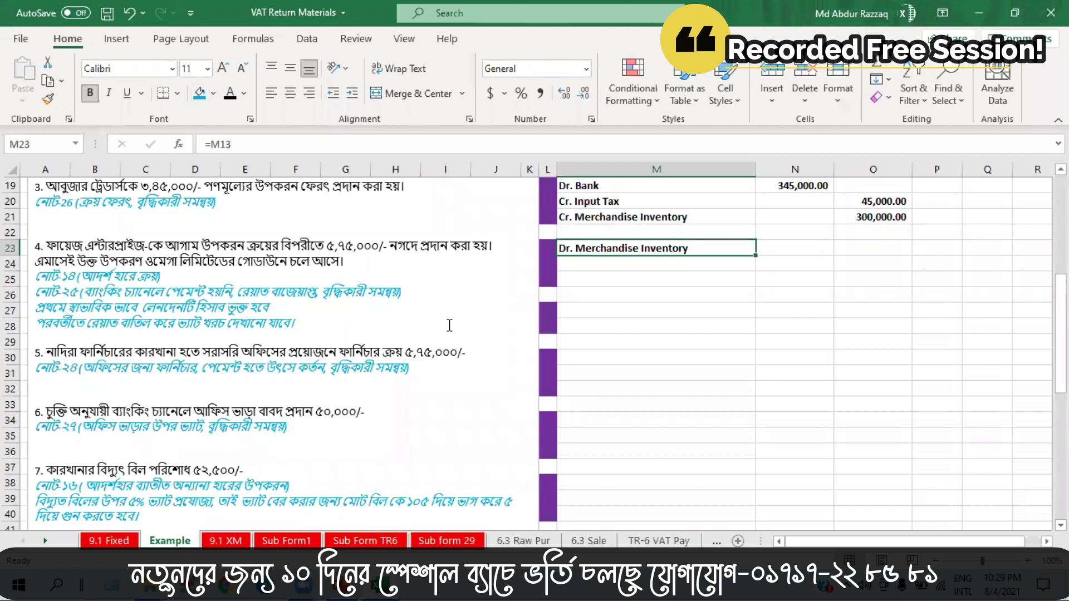
key(Right)
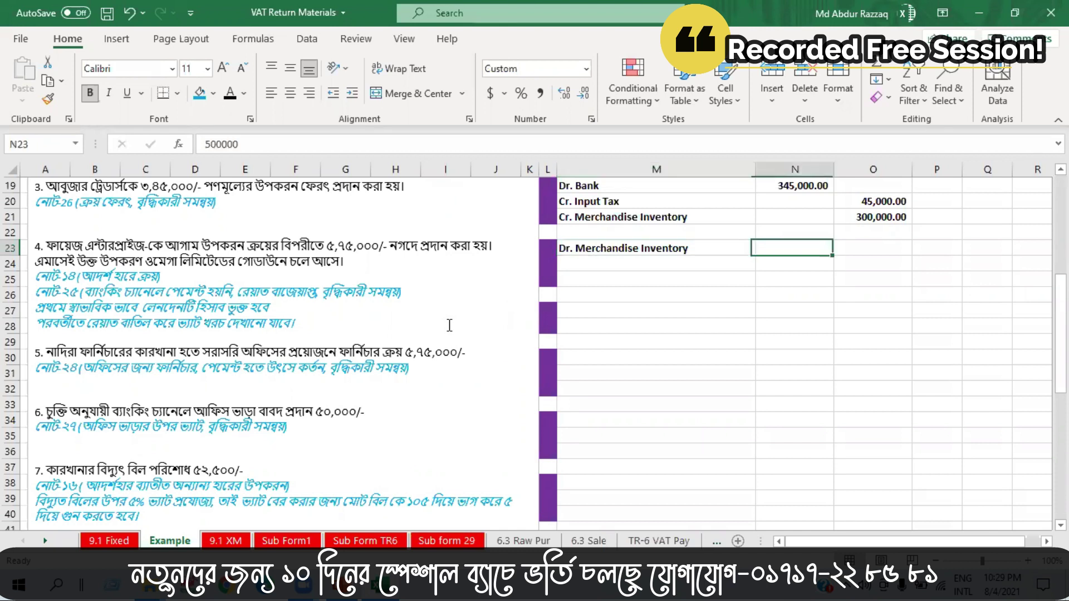
click(229, 97)
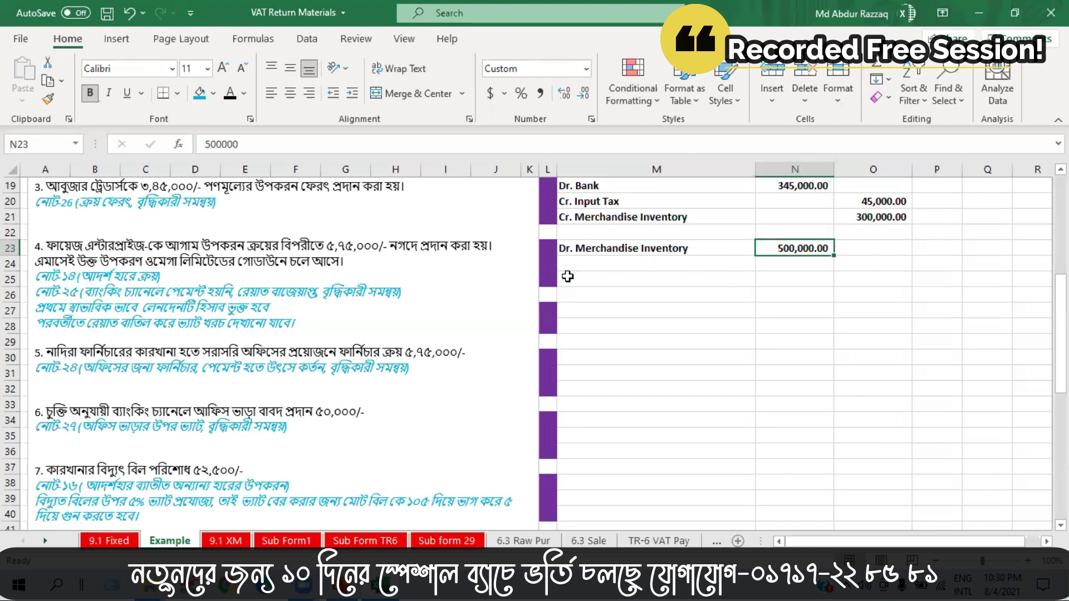
click(612, 268)
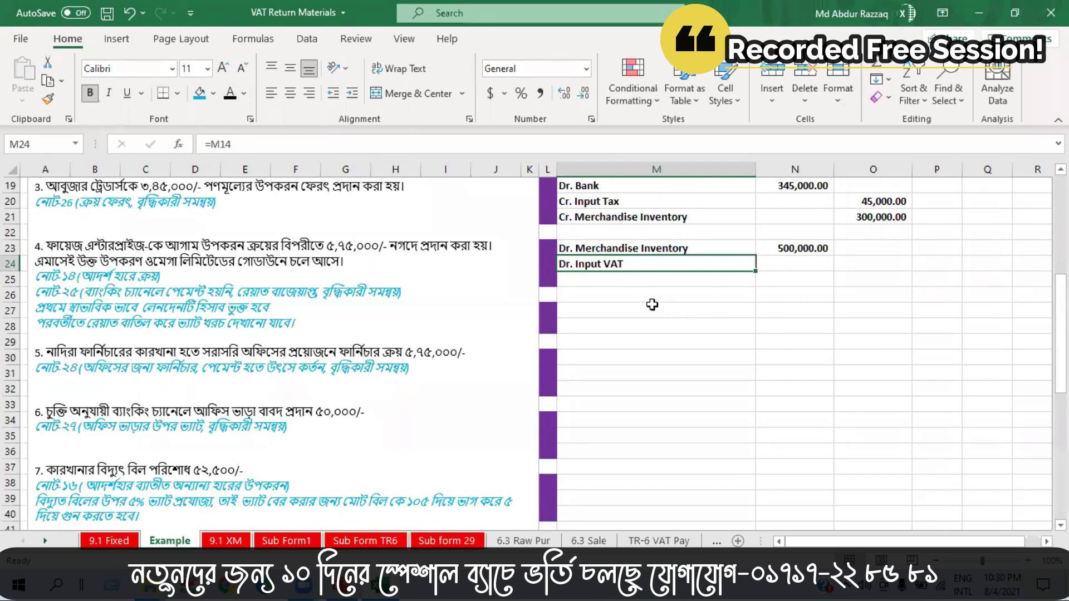
Change the credit label in cell M20 of transaction 3's journal entry to "Cr. Input VAT"
click(611, 208)
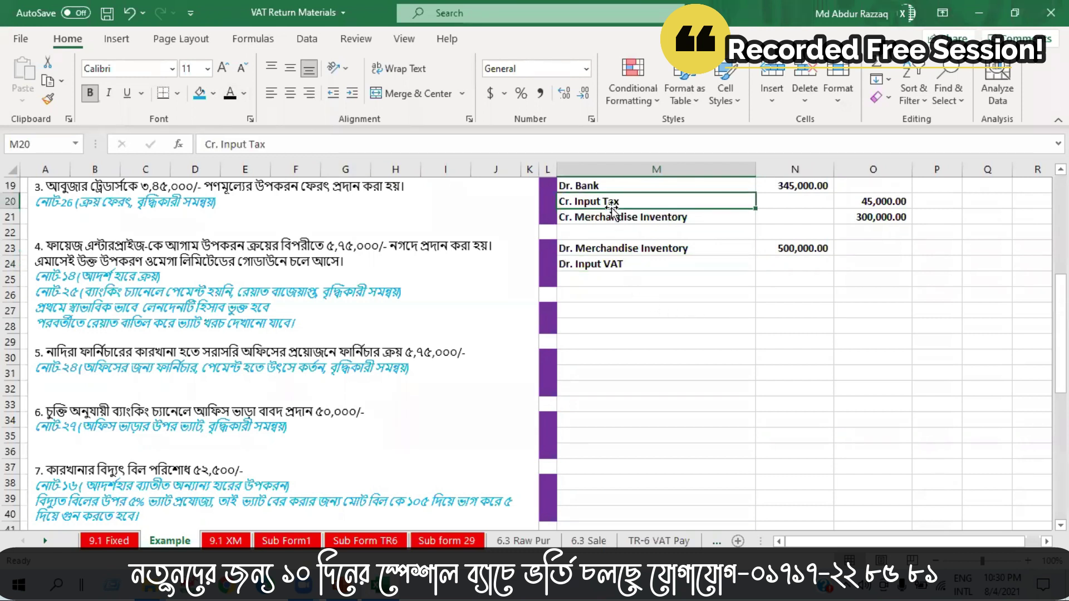
click(286, 147)
key(BackSpace)
key(BackSpace)
key(BackSpace)
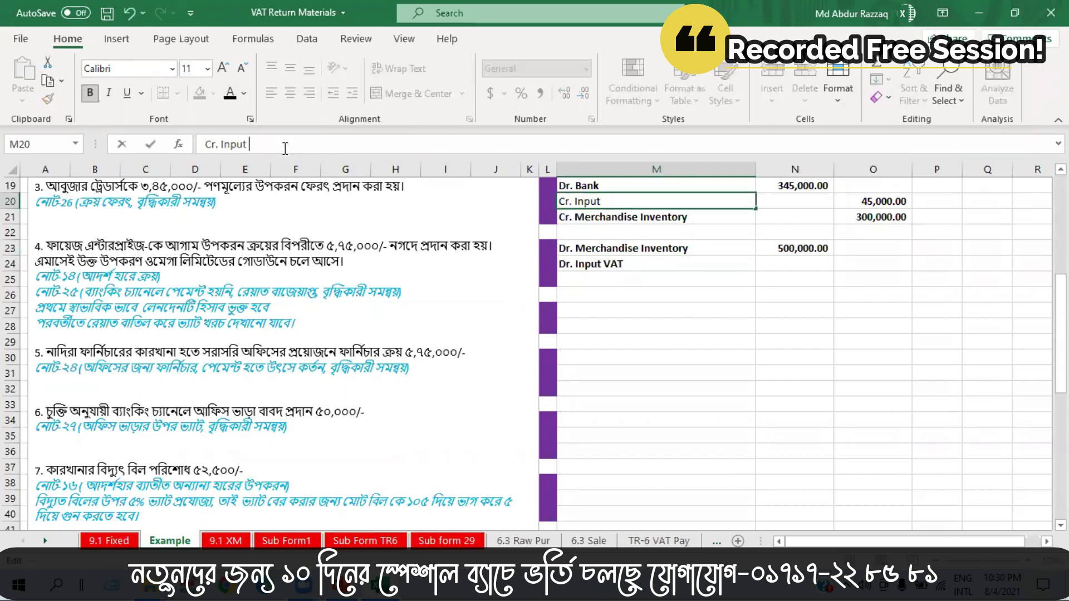
text(Vat)
key(BackSpace)
key(BackSpace)
text(AT)
key(Return)
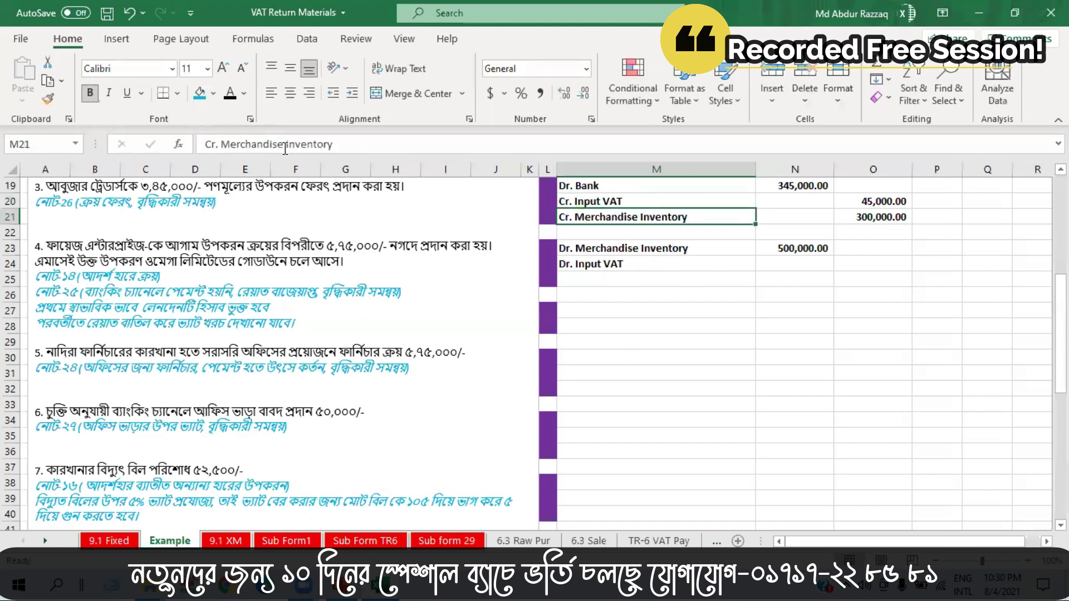
Reveal the Dr. Input VAT amount in N24 by giving it black font colour
click(663, 270)
click(782, 266)
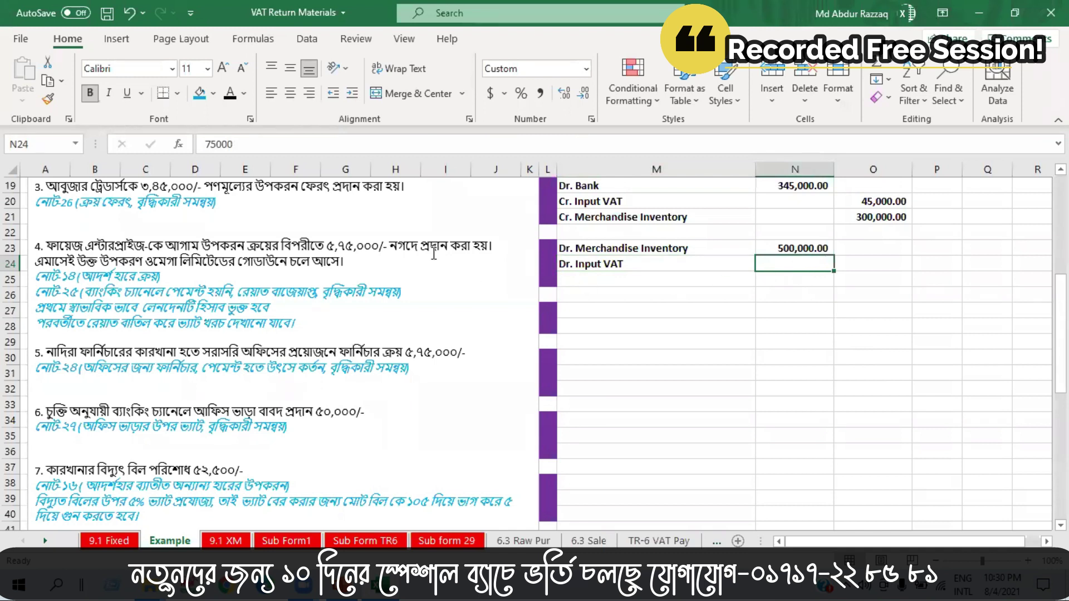
click(230, 94)
Reveal the Cr. Cash label in M25 and its credit amount in O25 with black font colour
click(587, 284)
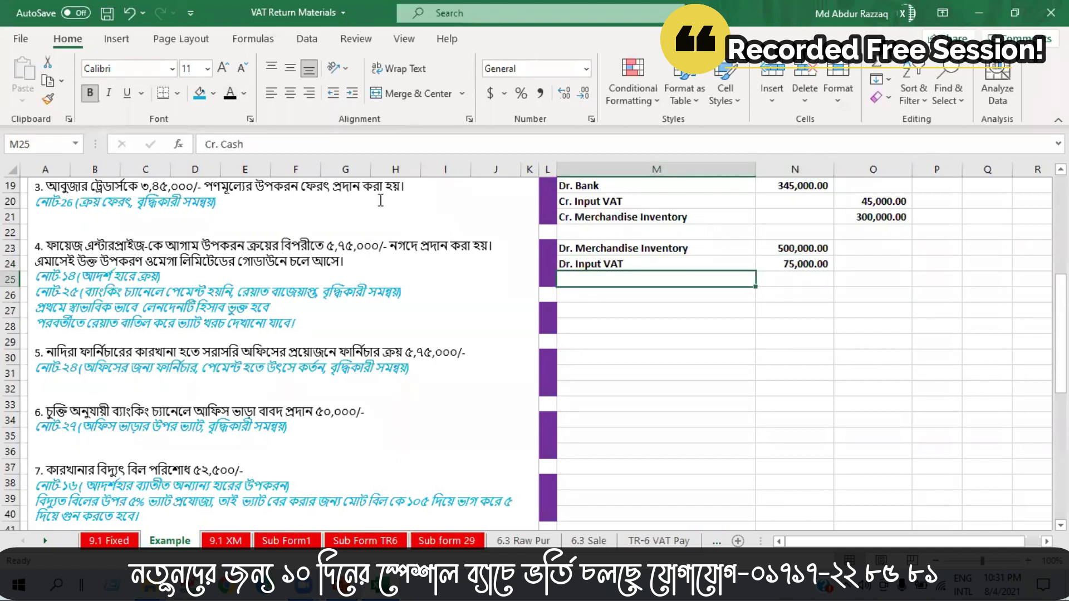
click(627, 308)
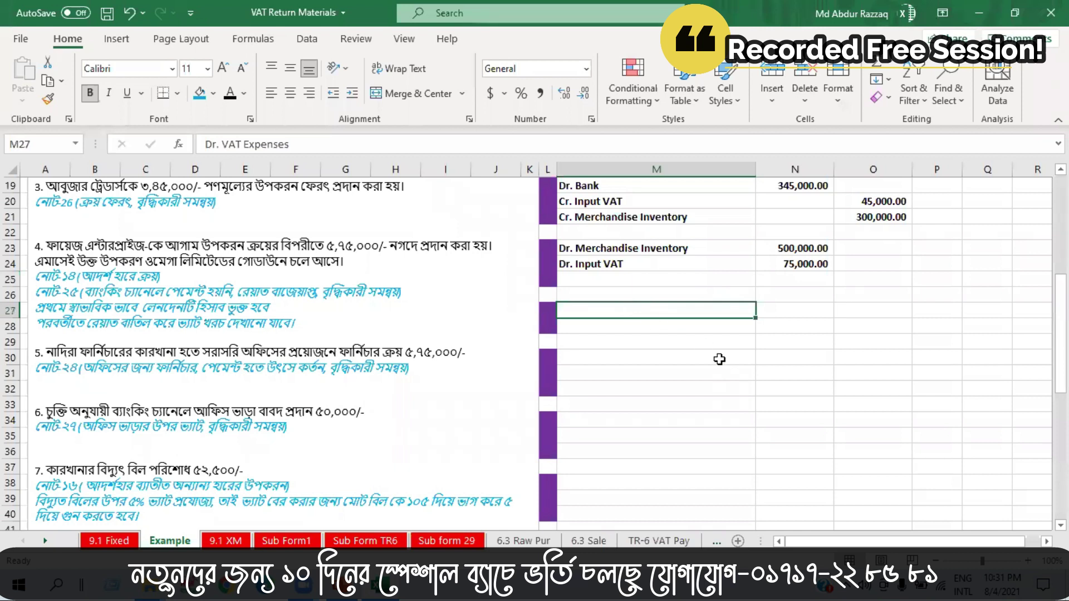
click(629, 278)
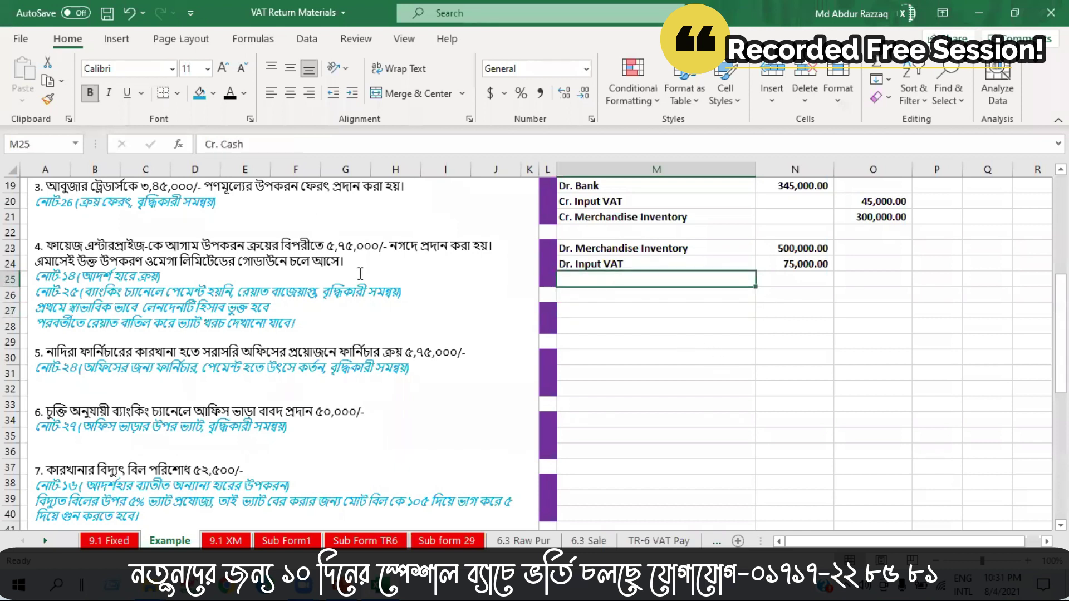
double_click(395, 246)
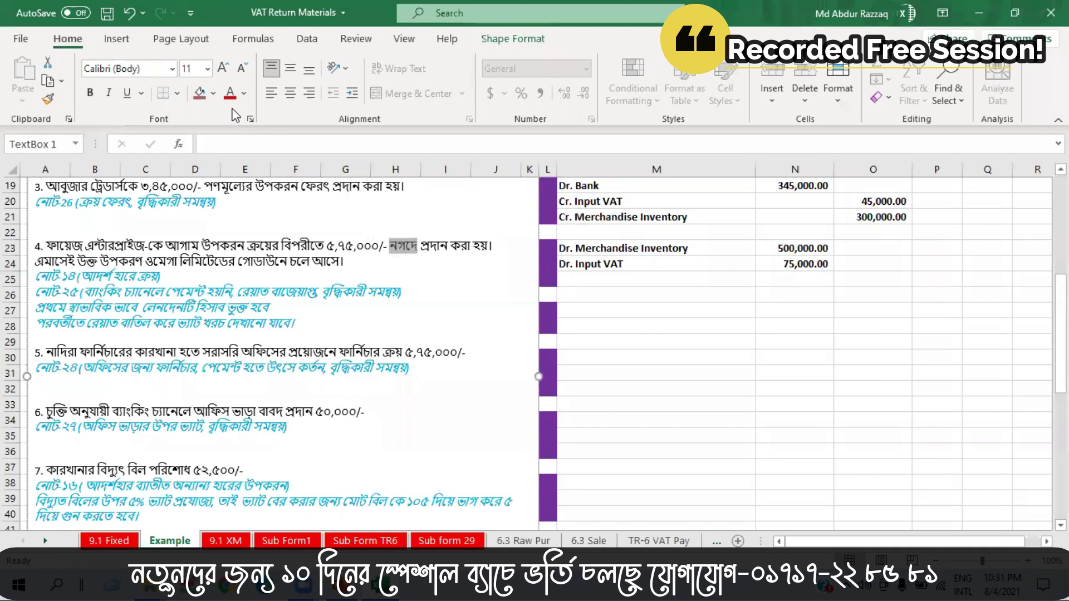
click(663, 280)
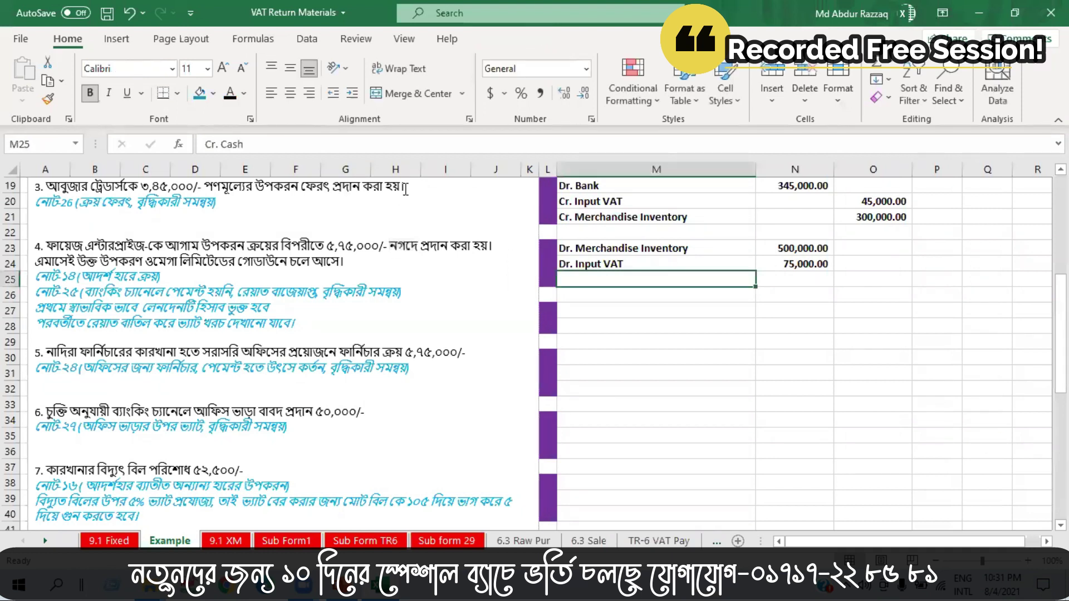
click(884, 279)
click(235, 97)
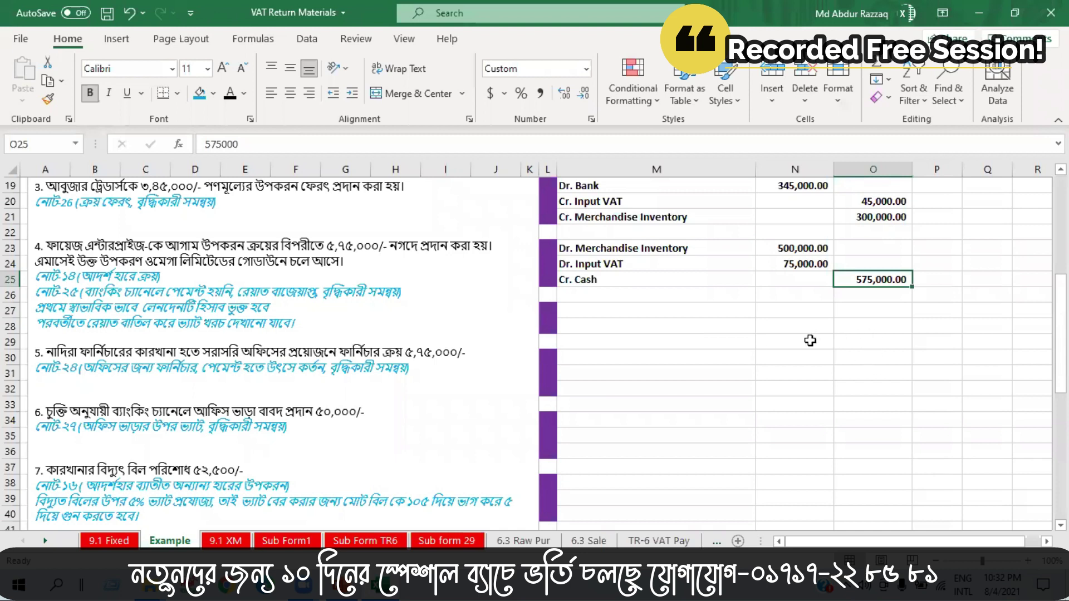
Reveal the Cr. Input VAT label in M28 and its credit amount in O28 with black font colour
click(699, 115)
click(606, 314)
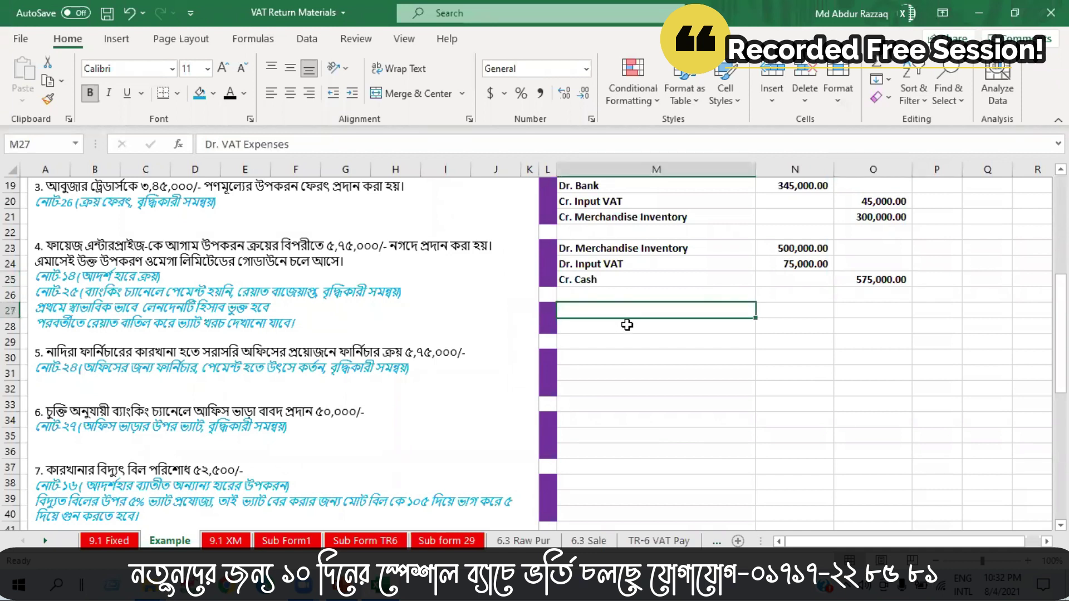
click(351, 260)
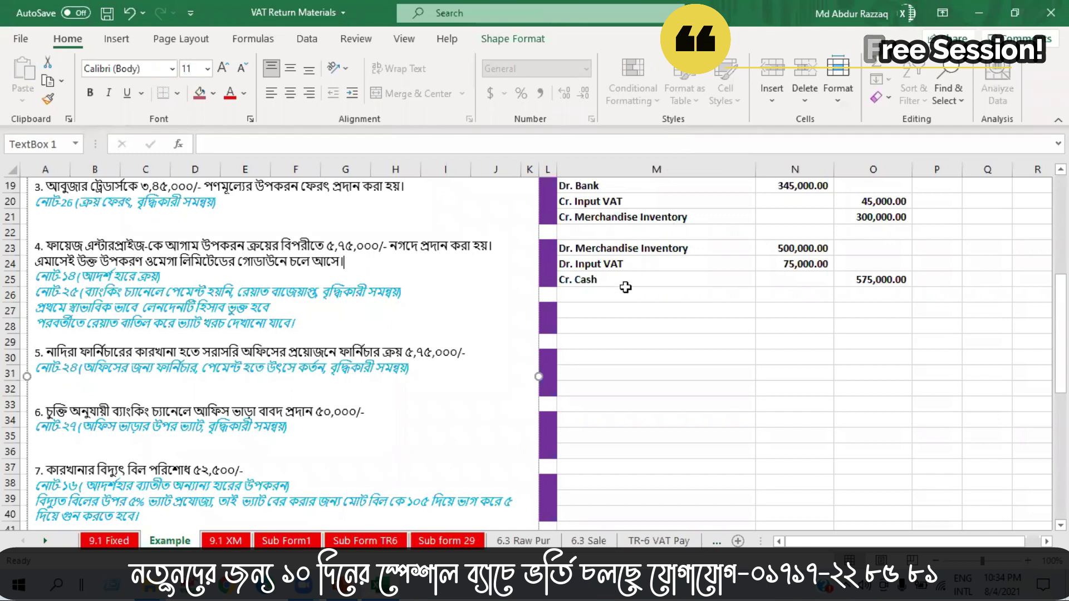
click(586, 325)
click(230, 94)
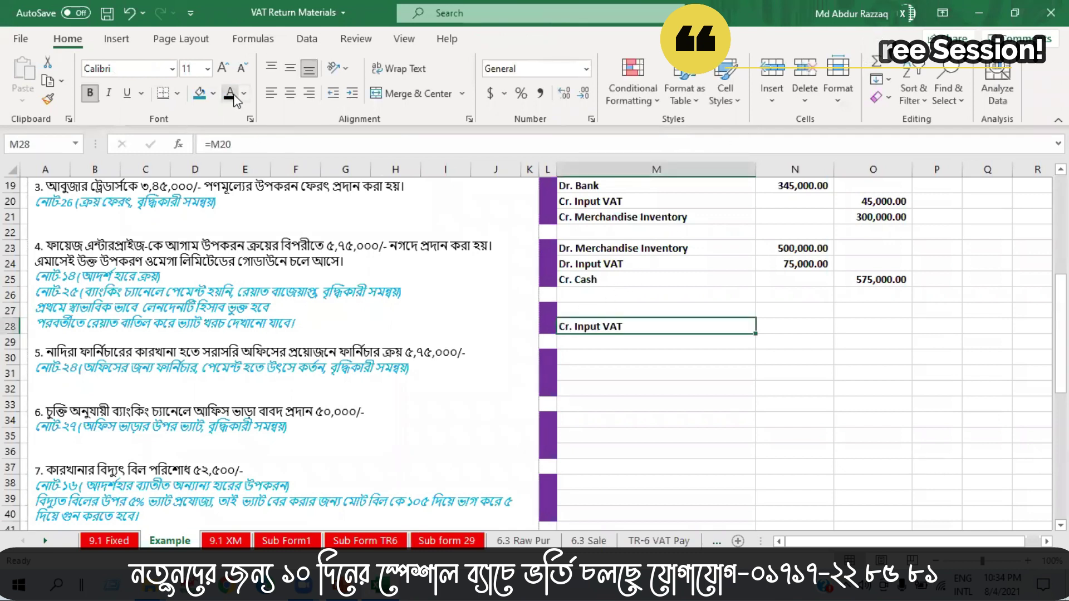
click(863, 327)
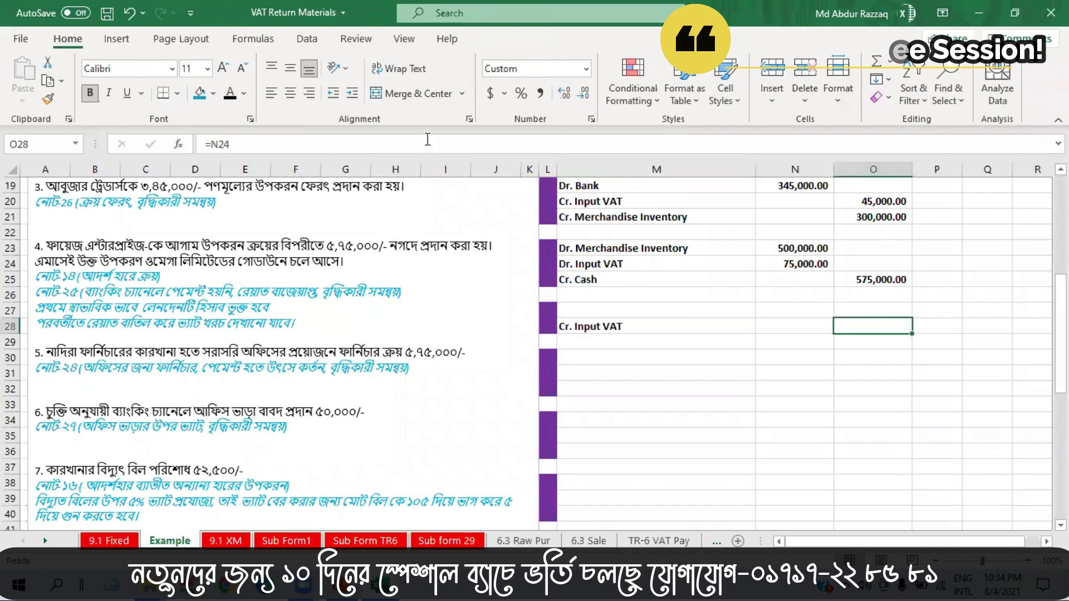
click(230, 93)
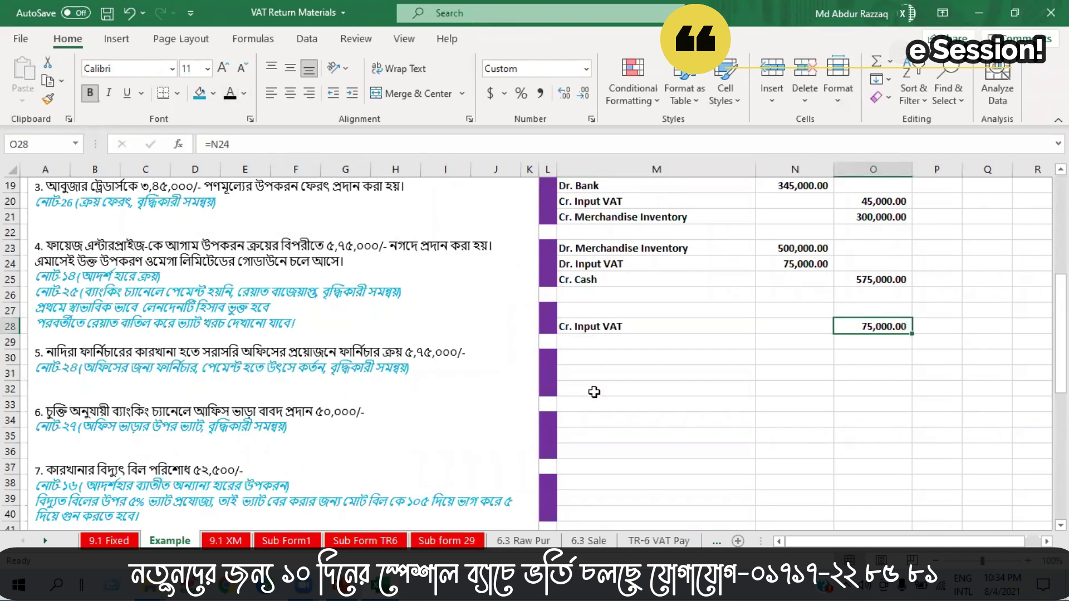
Reveal the Dr. VAT Expenses label and amount in M27:N27 with black font colour, and select transaction 4's entries M23:O28
click(597, 323)
click(594, 310)
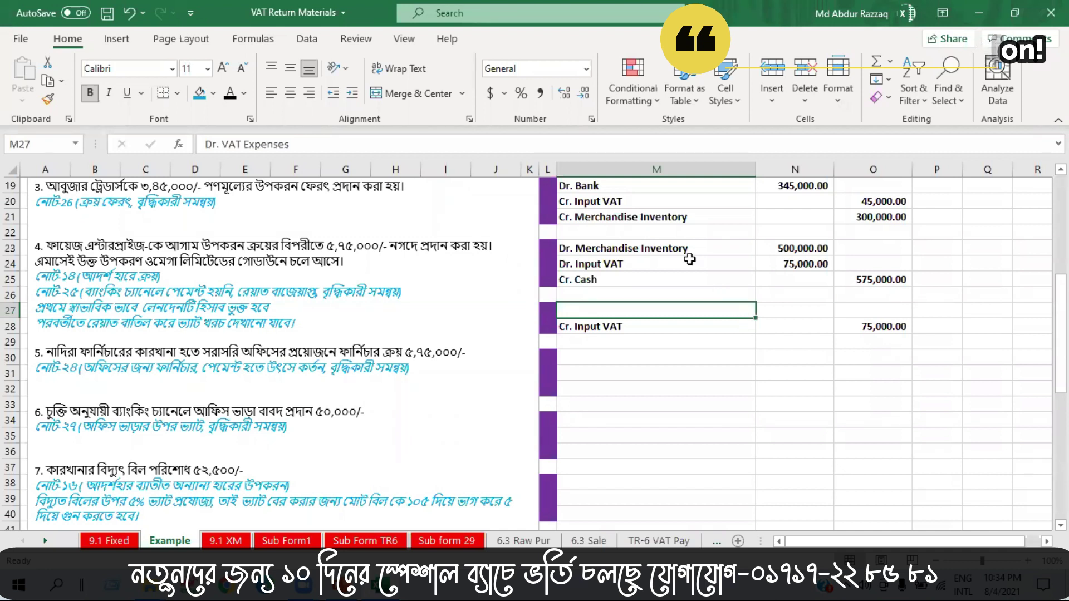
click(230, 93)
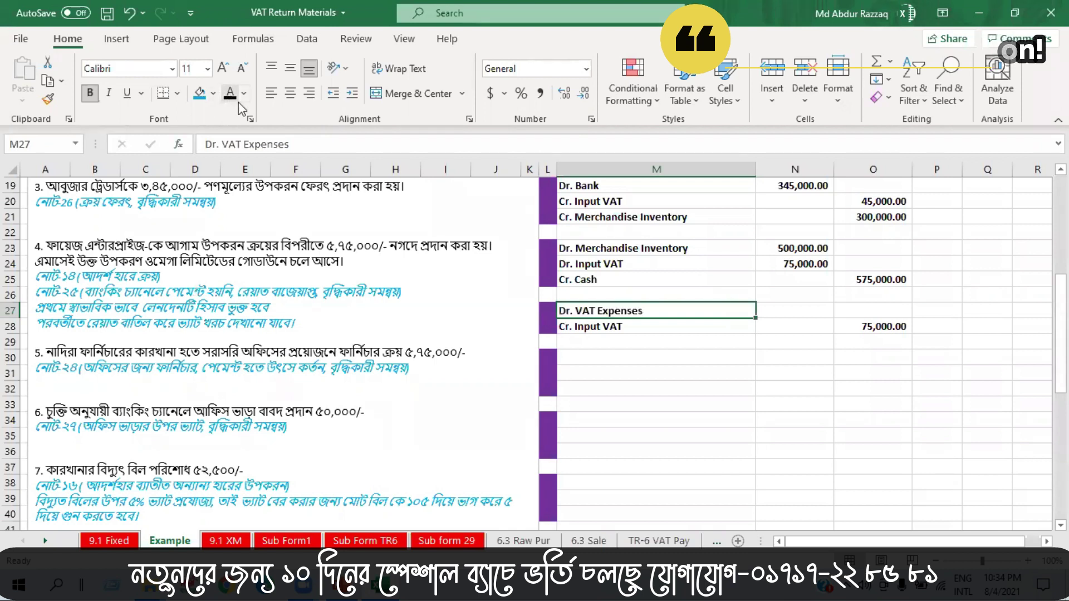
click(798, 316)
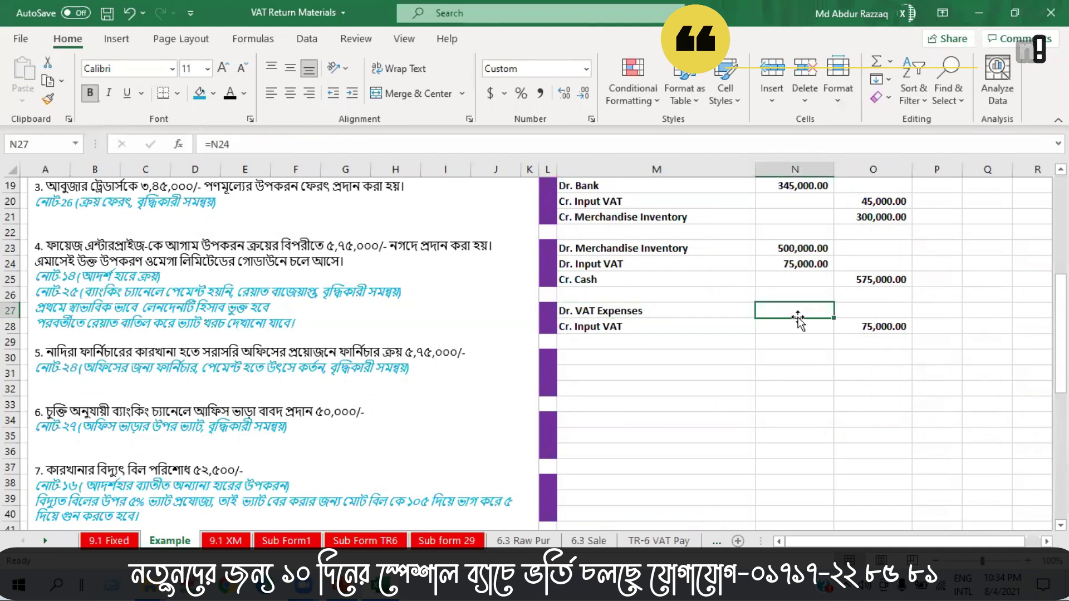
click(235, 99)
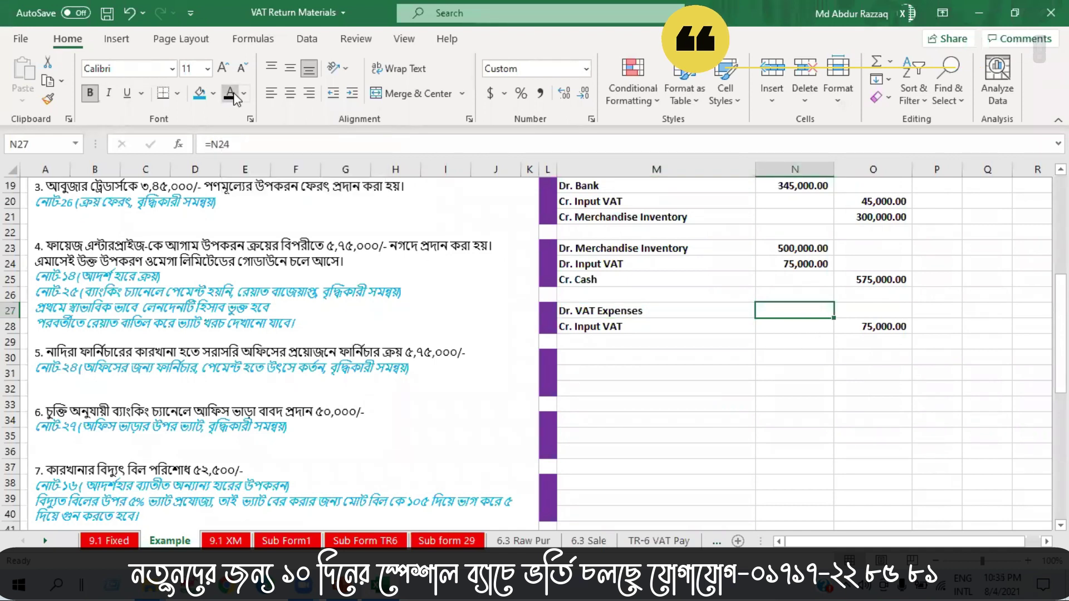
drag(574, 251, 886, 328)
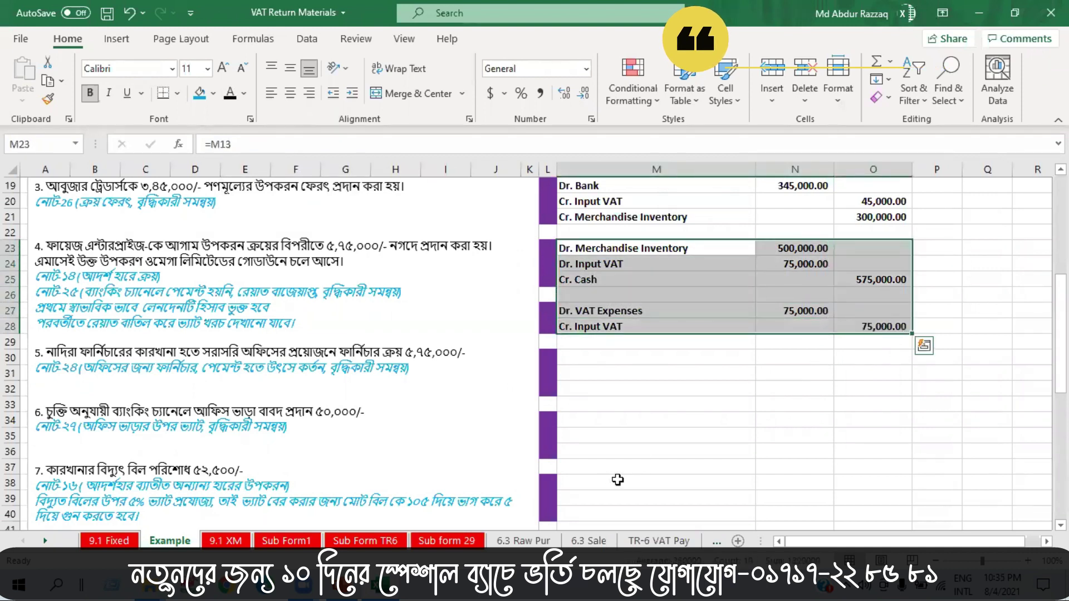
Examine the Input VAT, Cash and VAT Expenses amounts in transaction 4's journal entries on the Example sheet
click(644, 405)
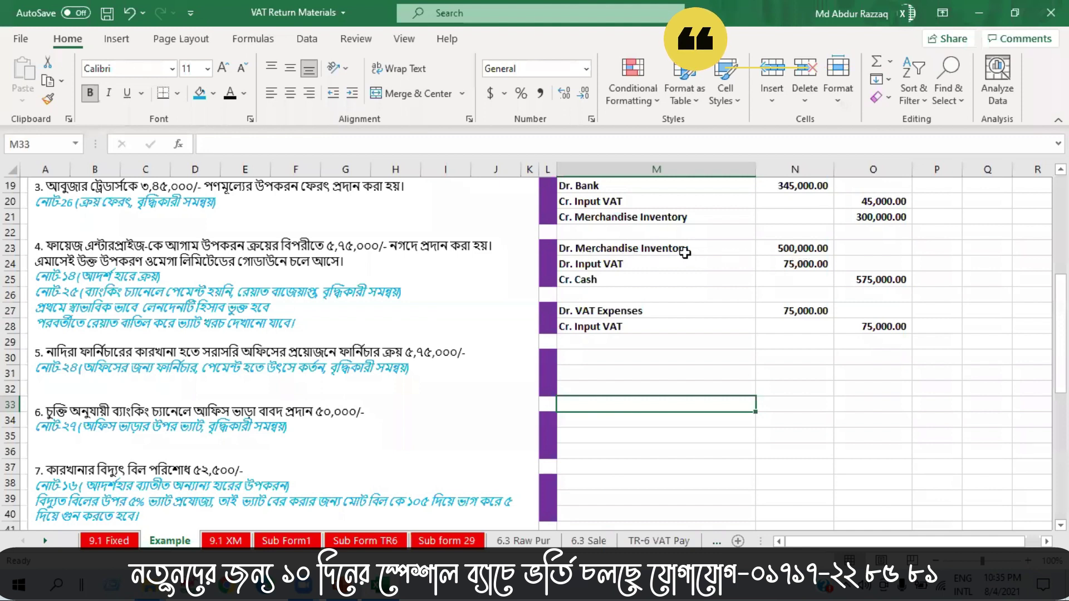
click(810, 264)
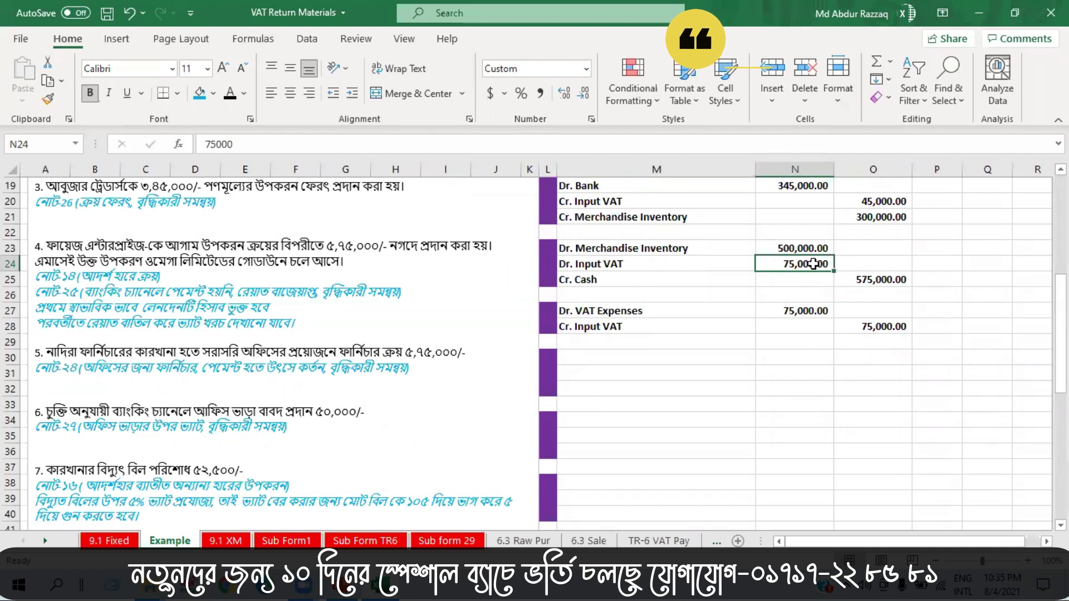
click(882, 284)
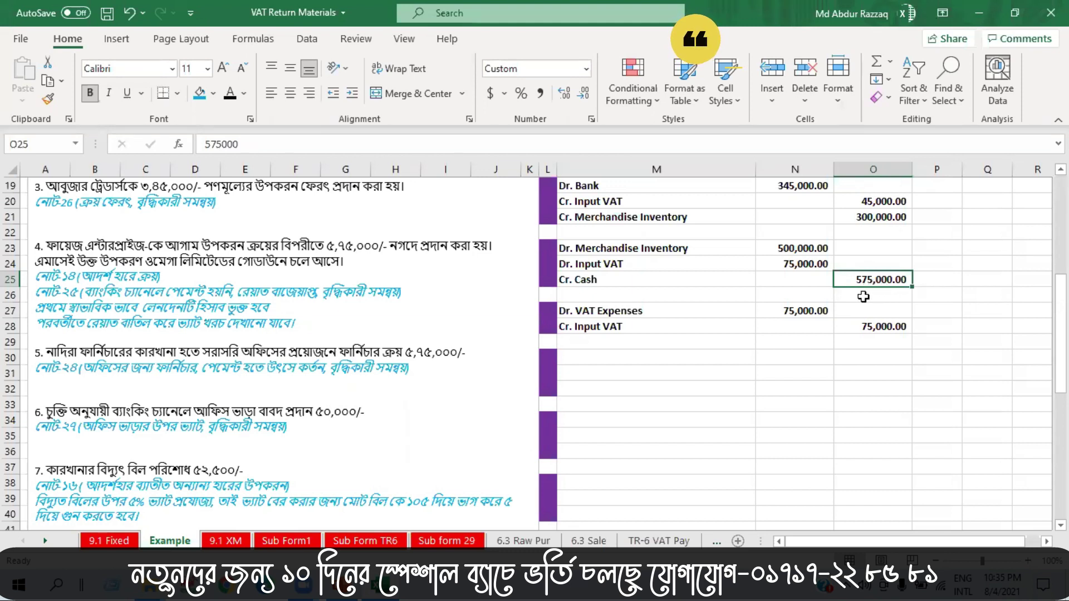
click(783, 268)
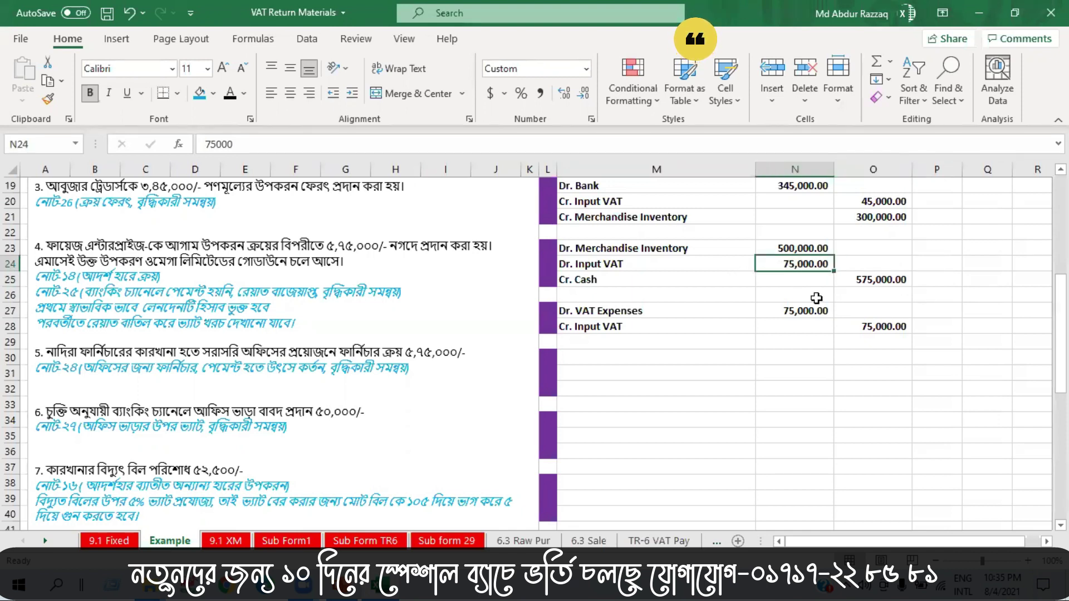
click(869, 326)
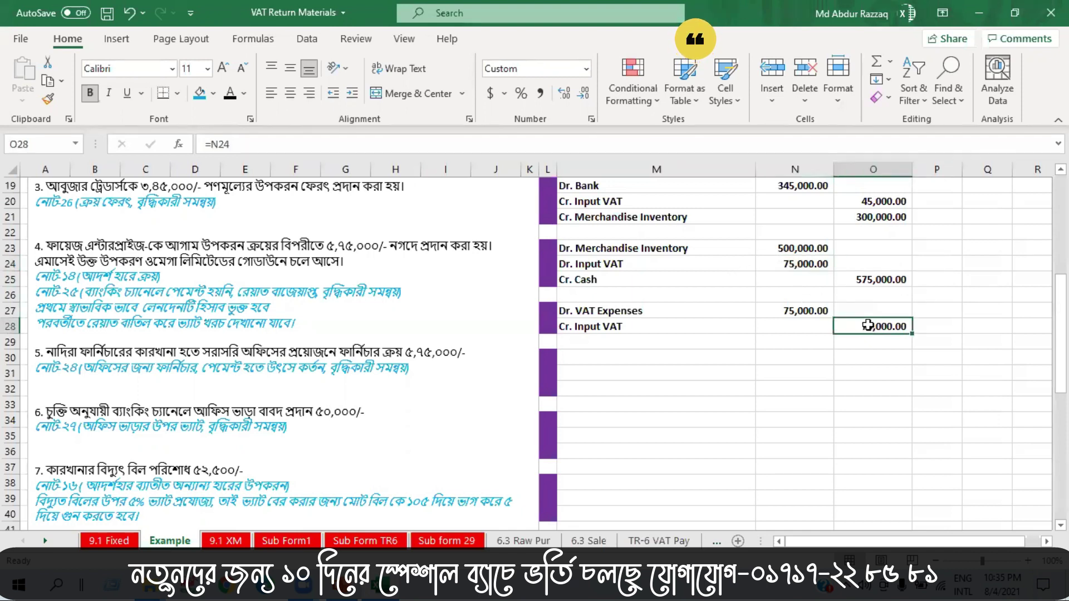
click(815, 311)
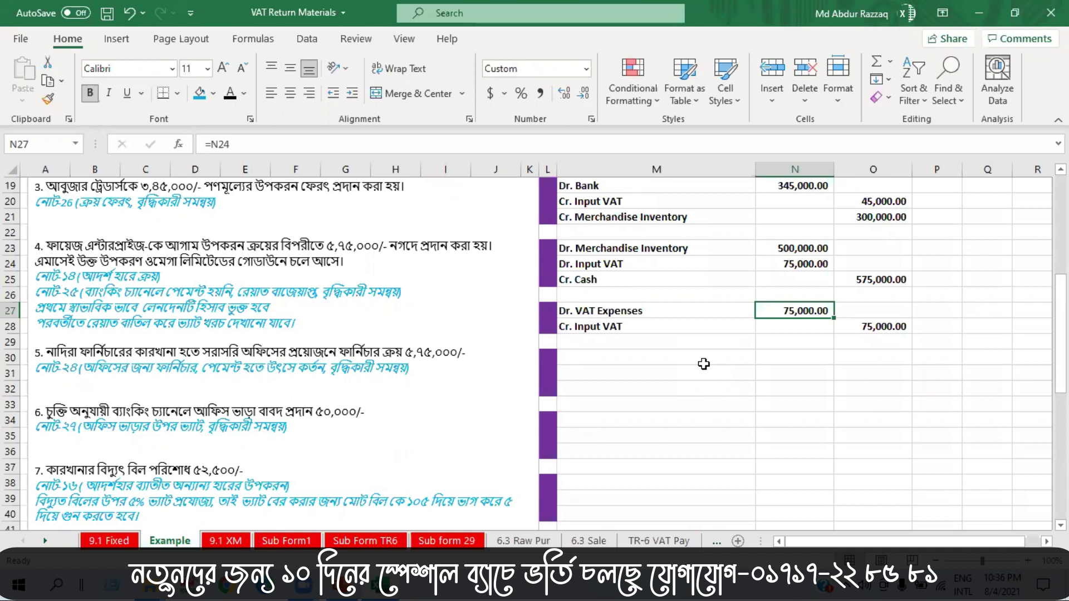
click(313, 255)
In the 9.1 XM sheet, extend the note 14 local purchase value formula in O56 to =Example!N13+Example!$N$23
click(226, 541)
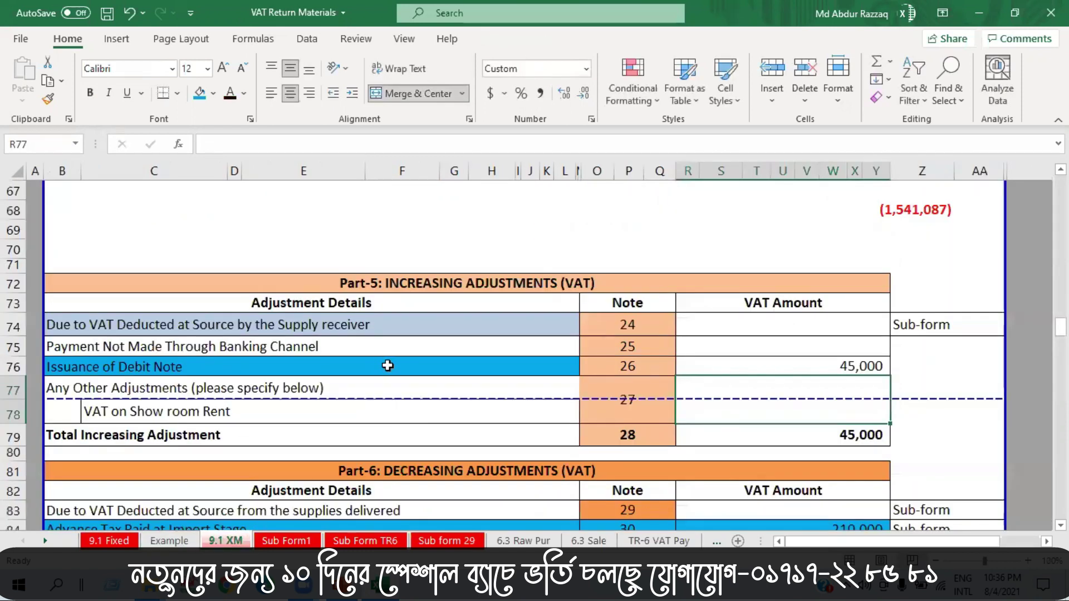
scroll(388, 365, up, 13)
scroll(399, 358, up, 6)
scroll(401, 357, down, 6)
scroll(403, 357, down, 8)
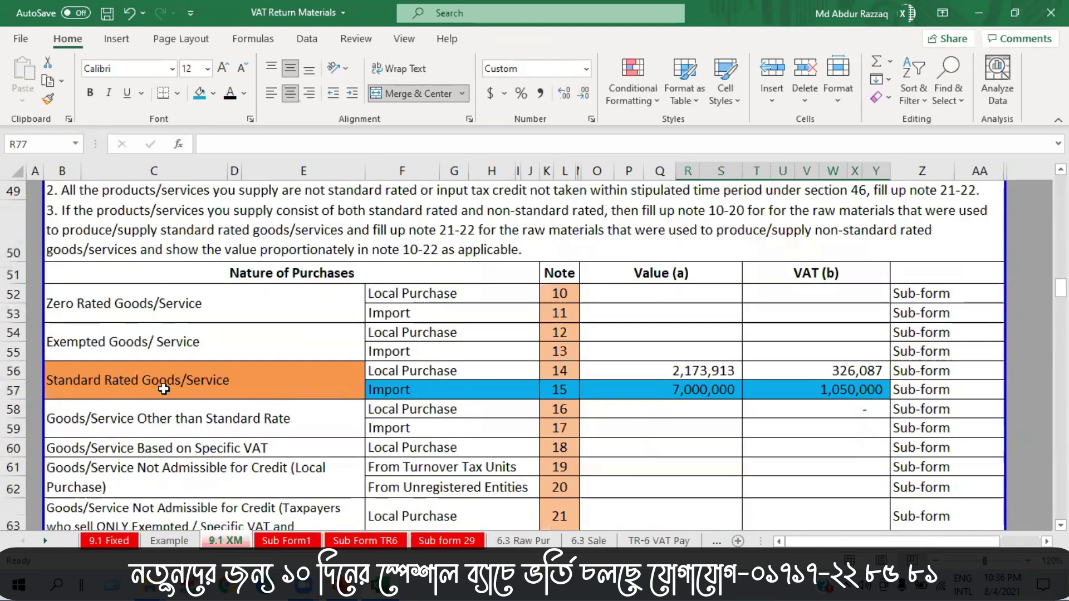
click(164, 389)
click(486, 373)
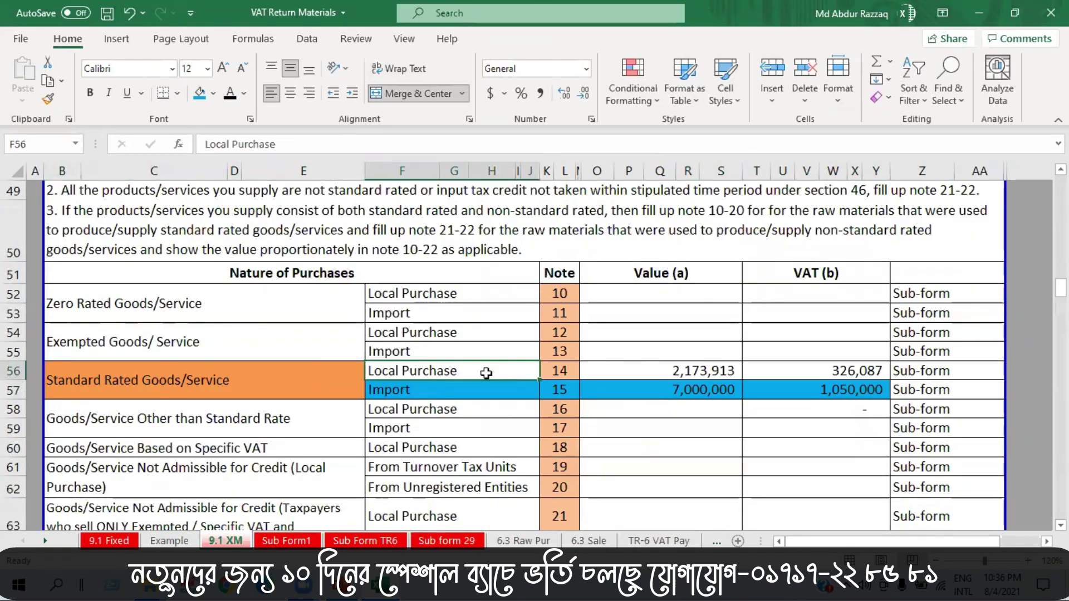
click(648, 372)
click(338, 146)
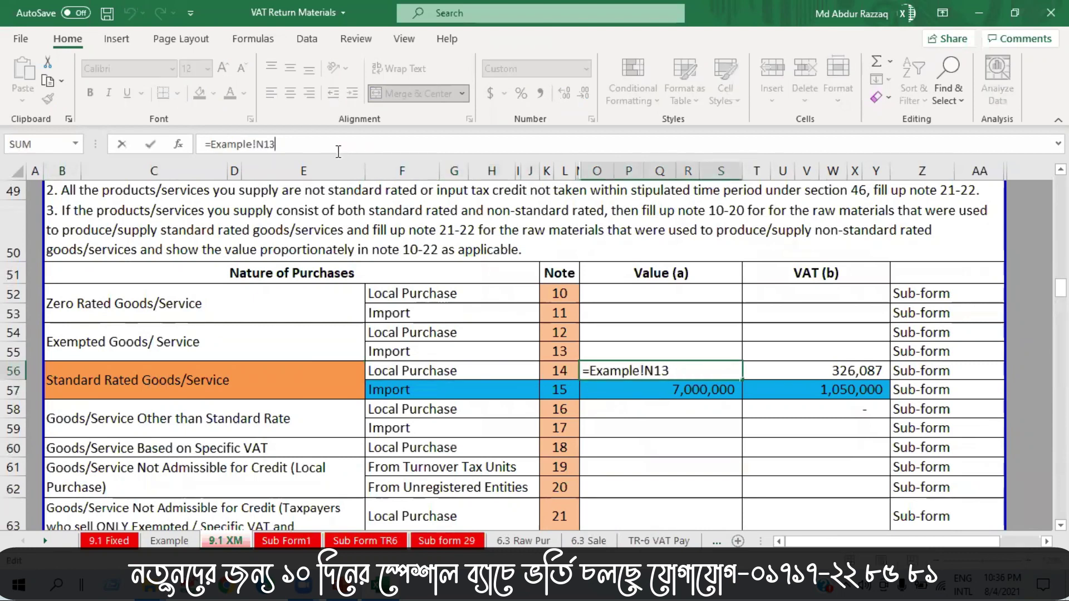
text(+)
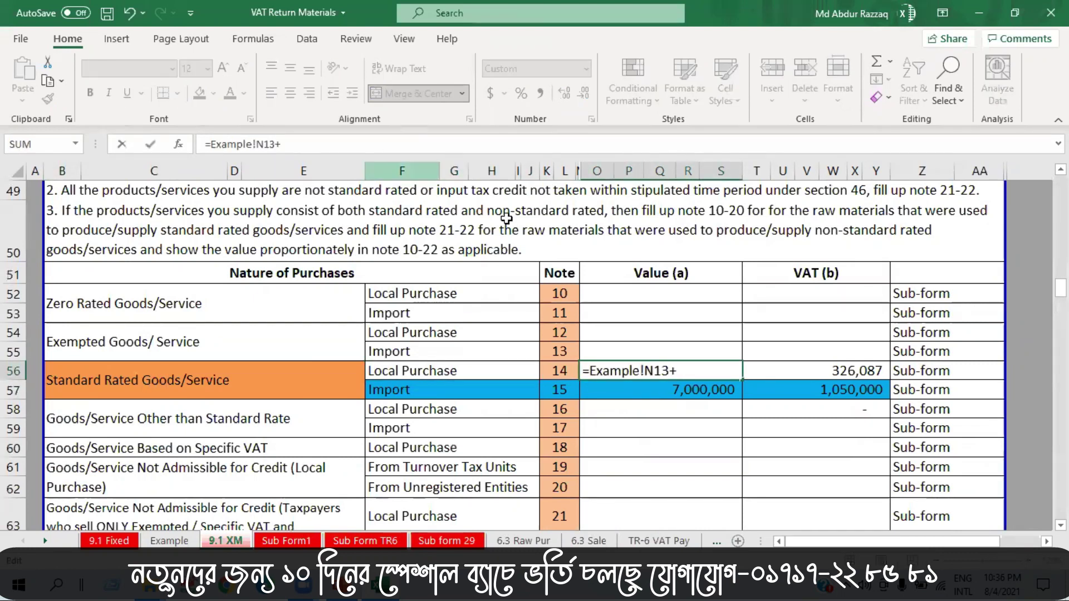
click(168, 541)
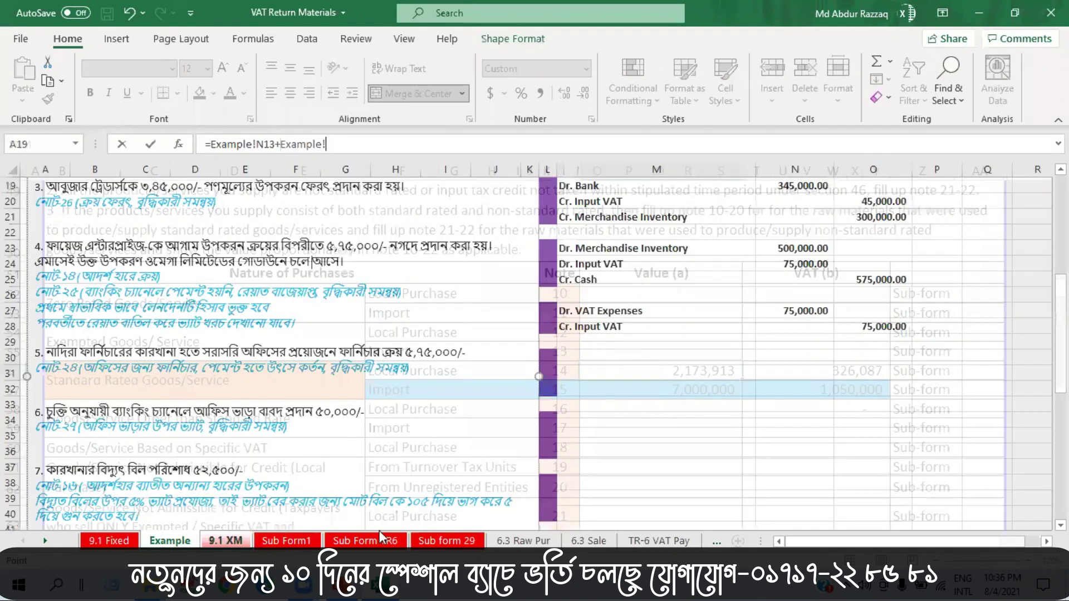
click(796, 249)
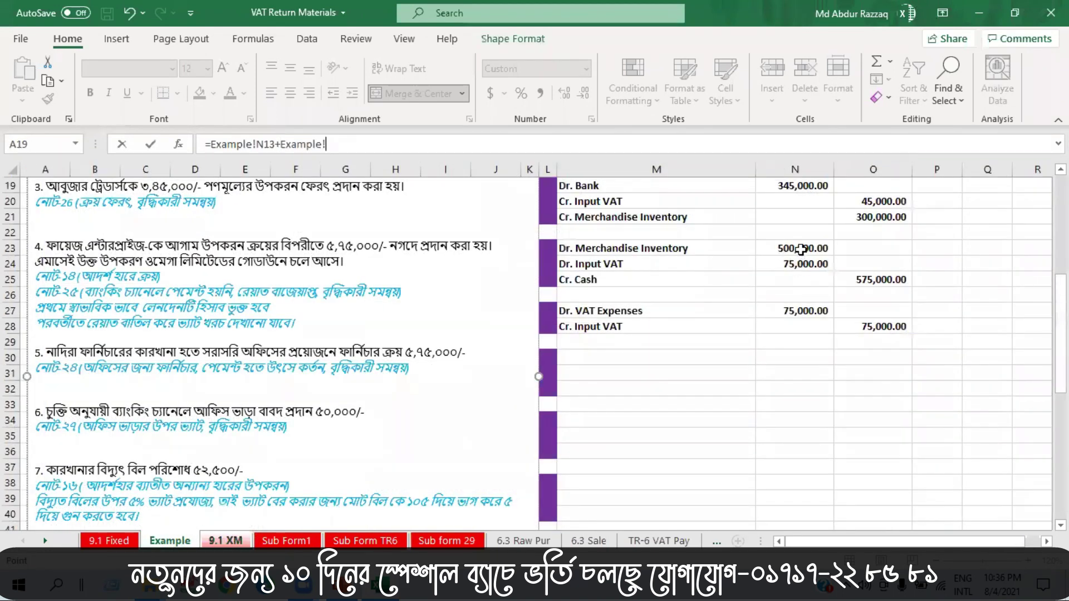
key(F4)
key(Return)
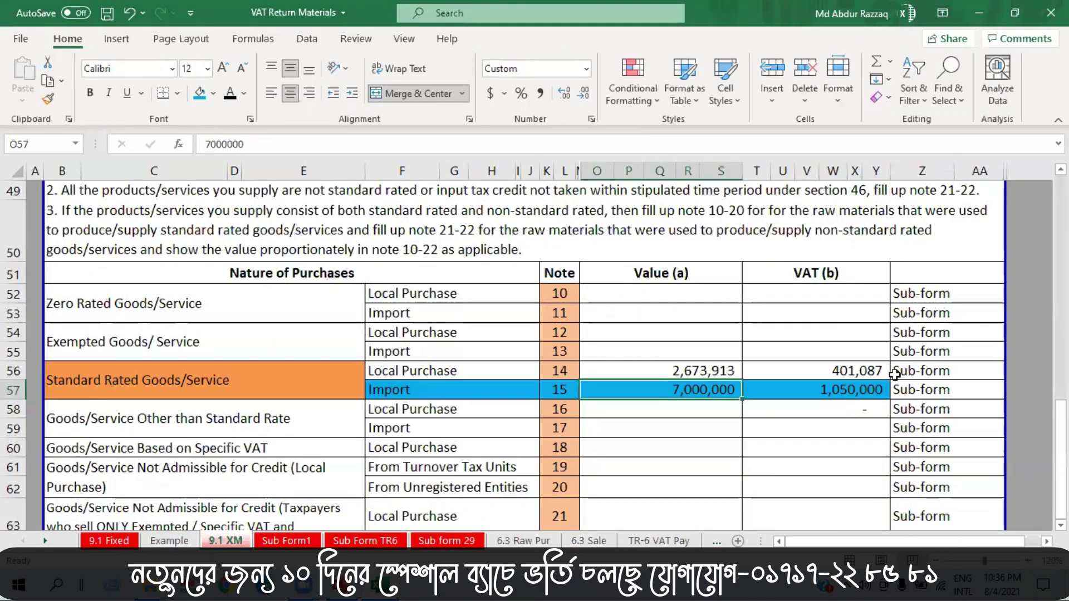
Check the note 14 value and VAT formulas in 9.1 XM against transaction 4's merchandise inventory amount on the Example sheet
click(171, 543)
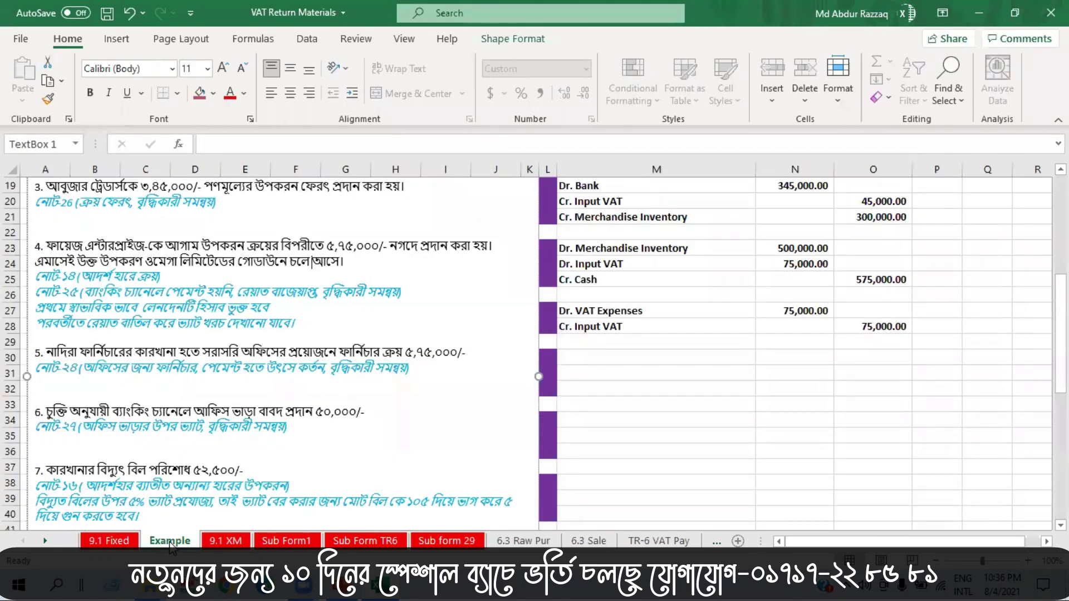
click(797, 250)
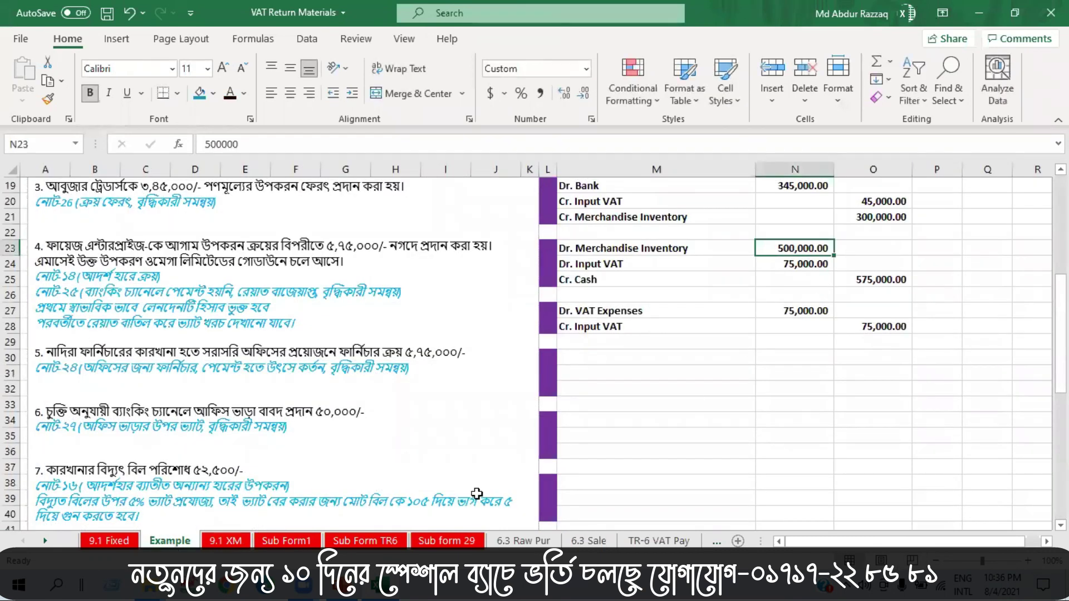
click(236, 541)
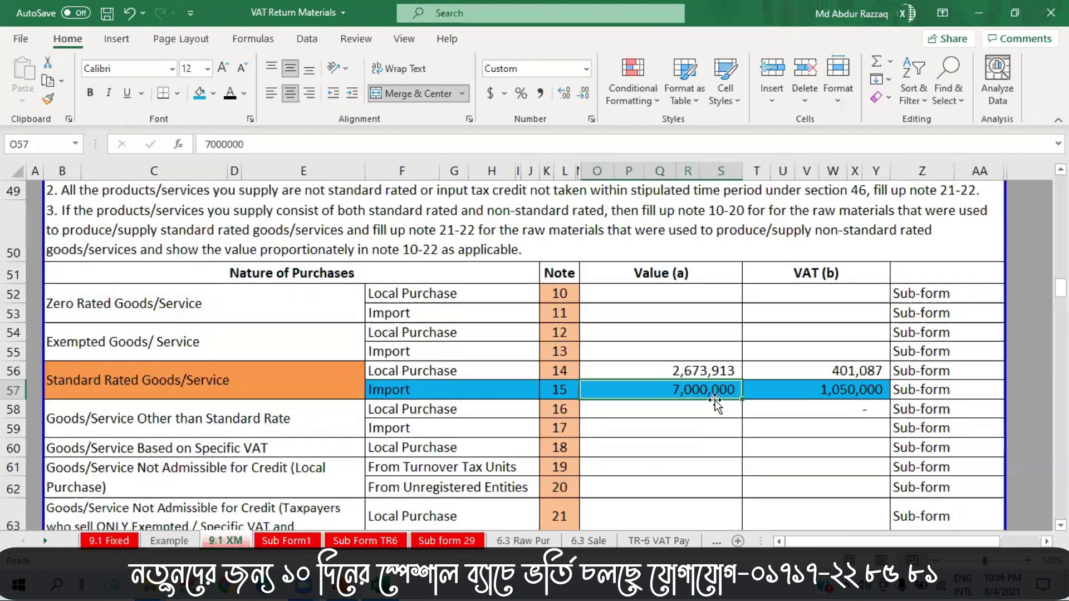
click(703, 373)
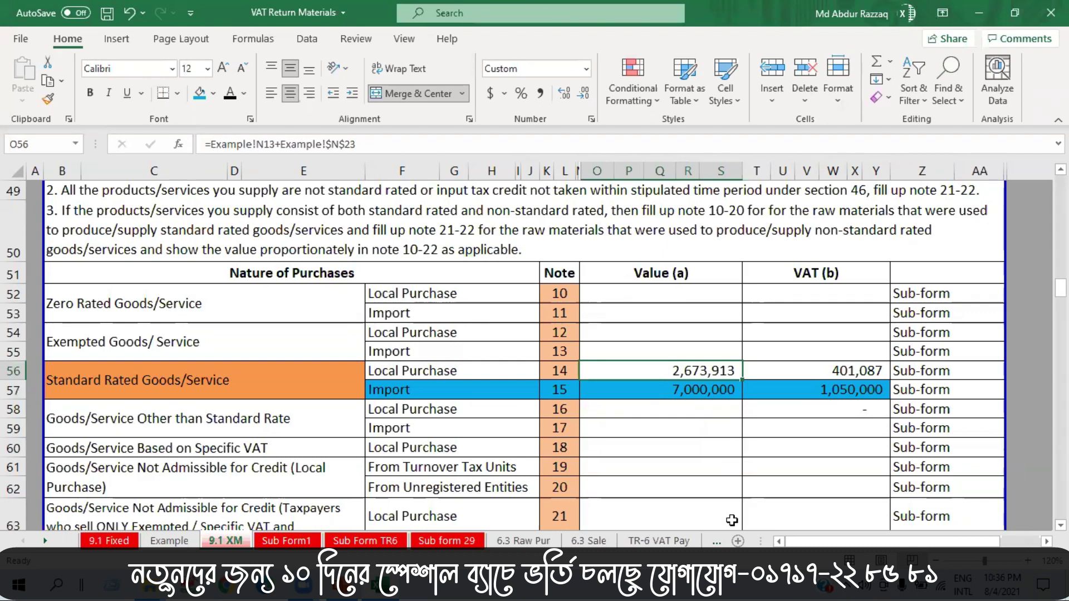
click(814, 374)
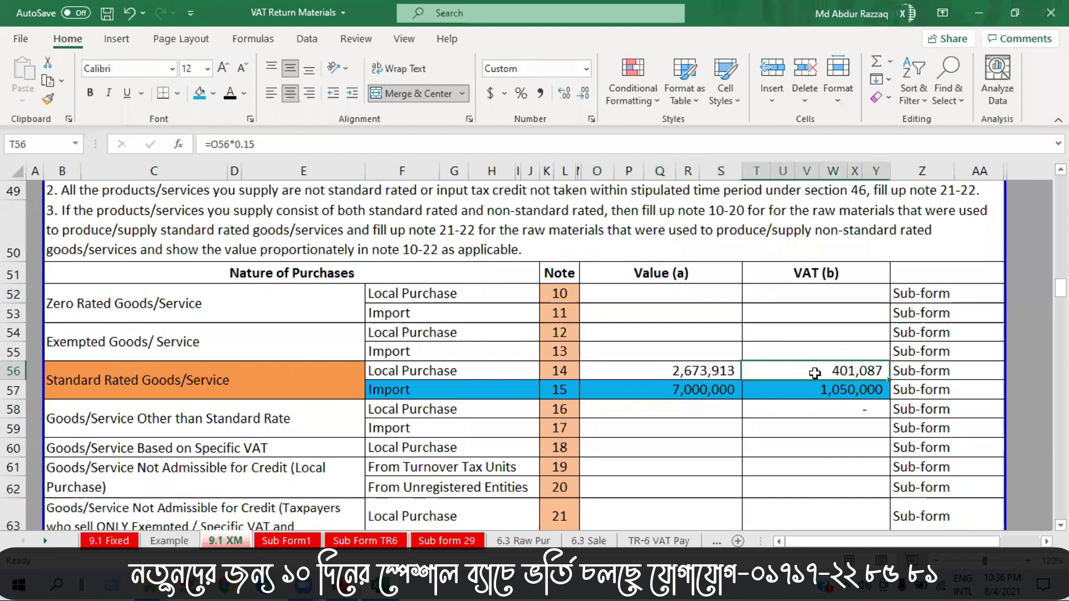
click(721, 376)
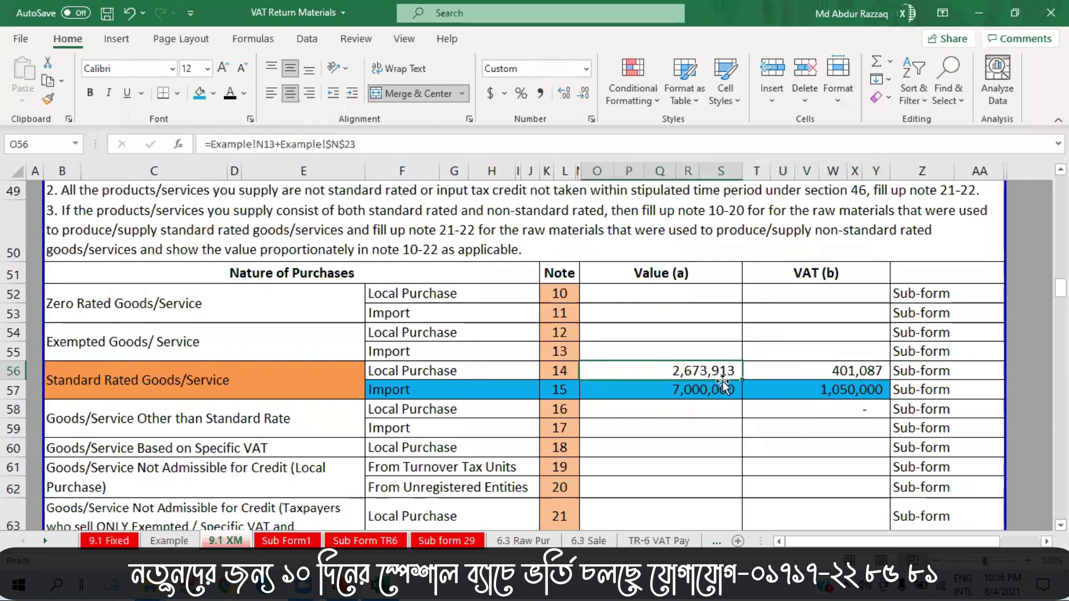
click(813, 381)
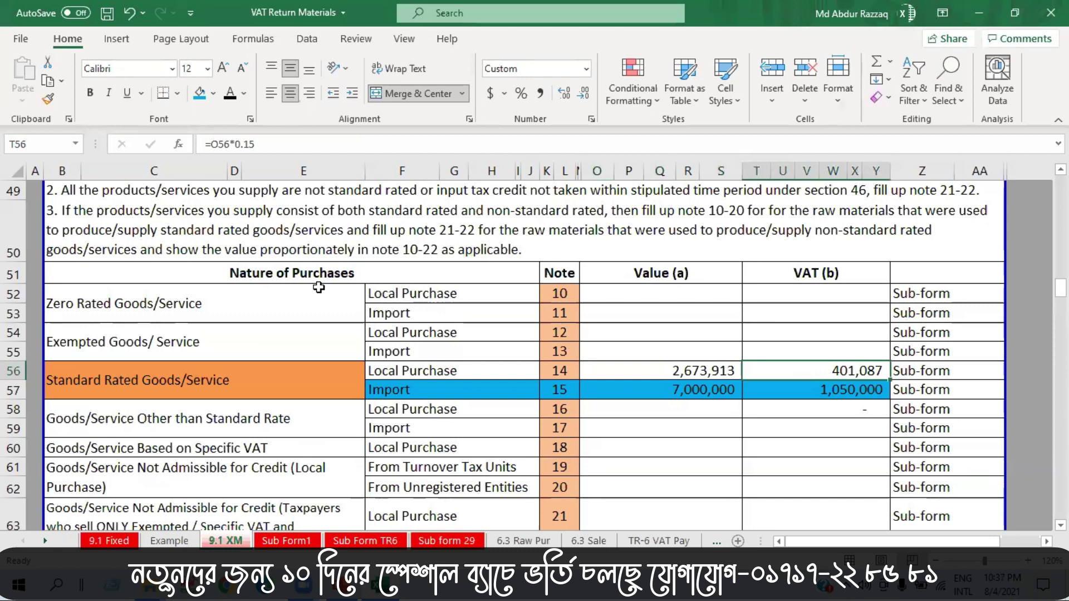
click(186, 541)
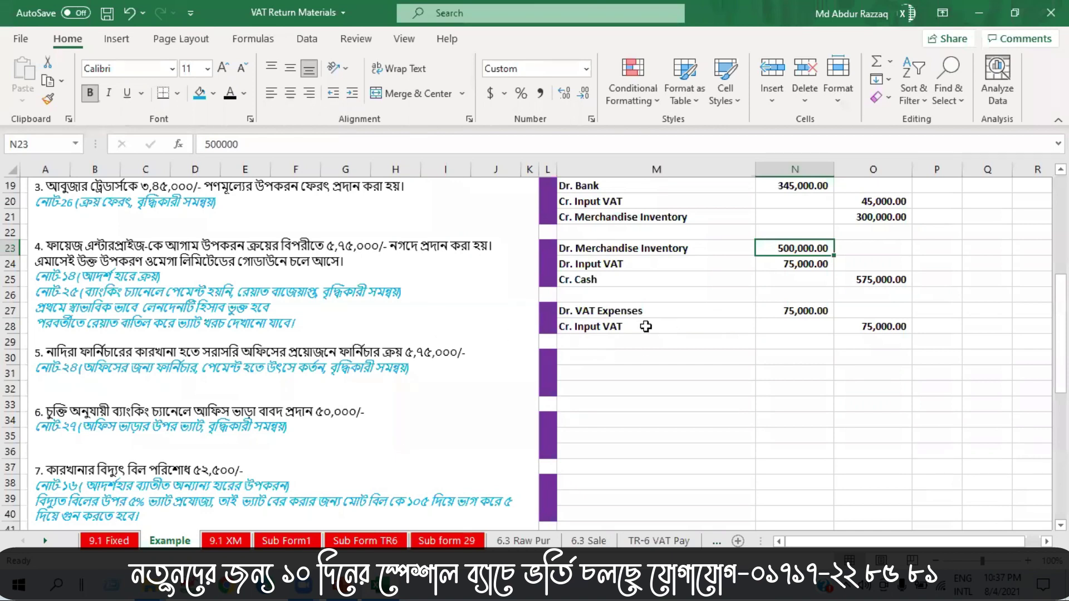
Highlight the note 14 VAT amount cell T56 in the 9.1 XM sheet with the blue fill and review the input tax total
click(226, 541)
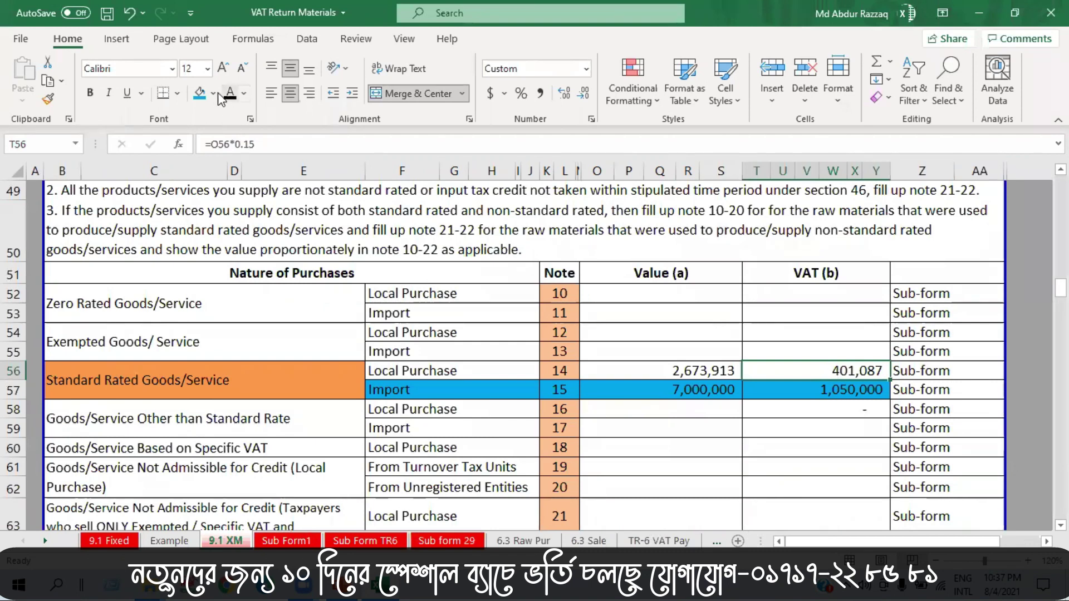
click(201, 100)
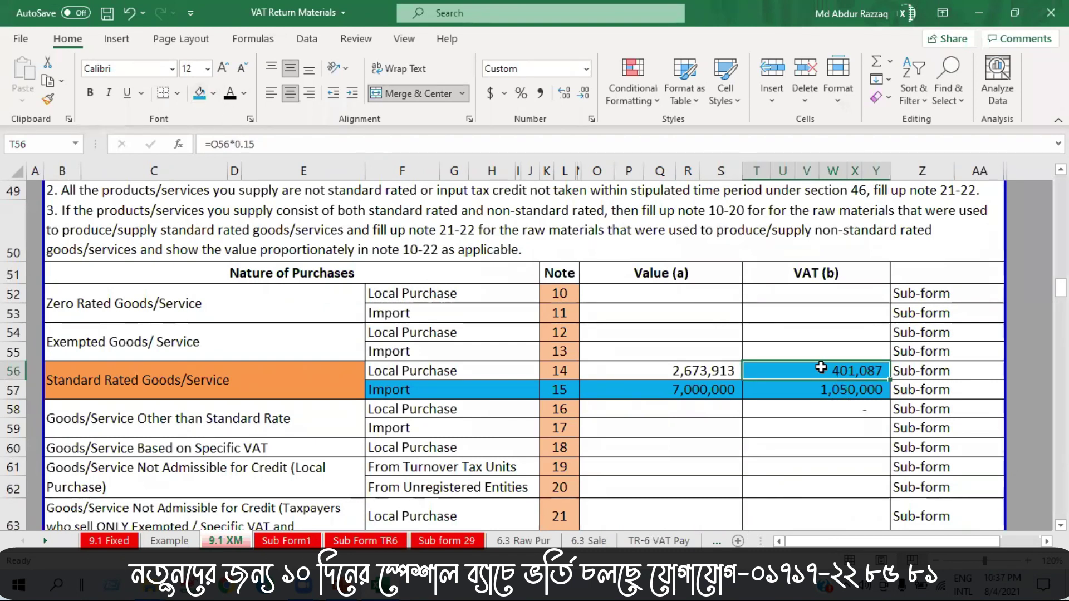
scroll(818, 377, up, 4)
scroll(835, 412, down, 3)
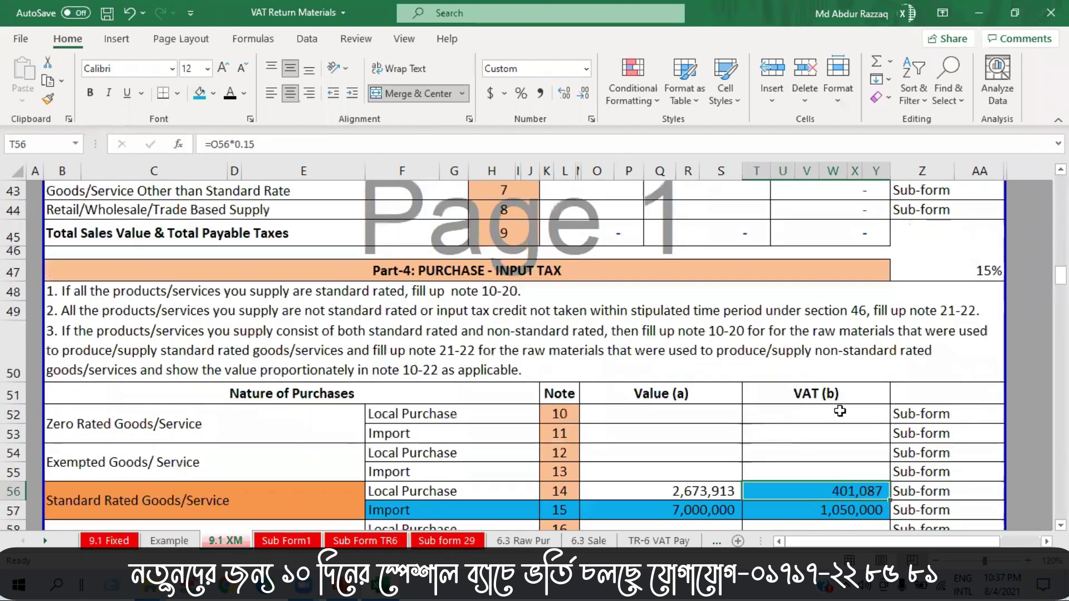
scroll(847, 437, down, 3)
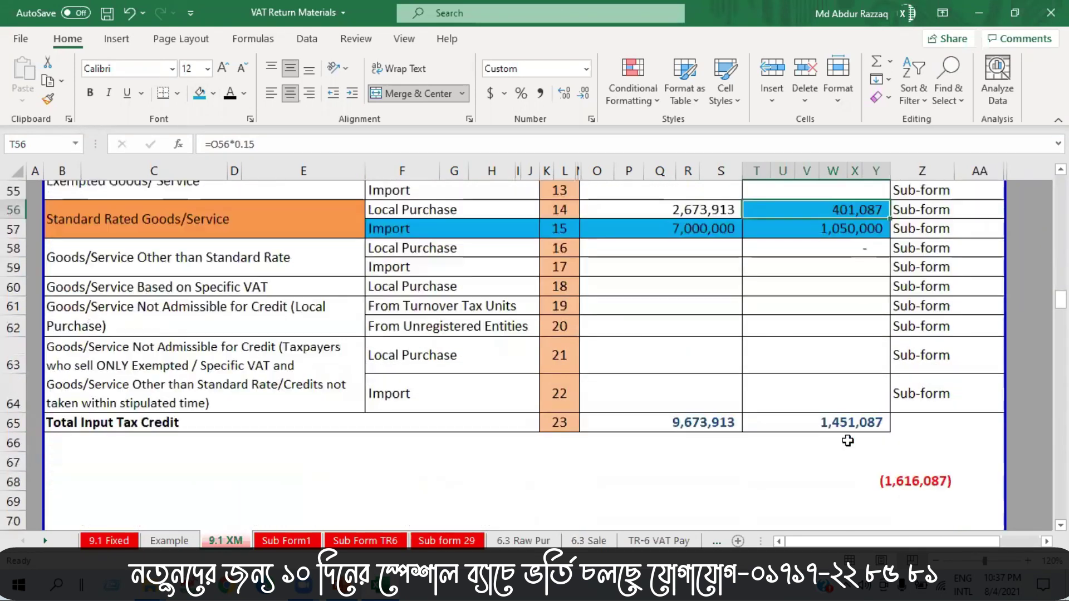
scroll(841, 432, up, 1)
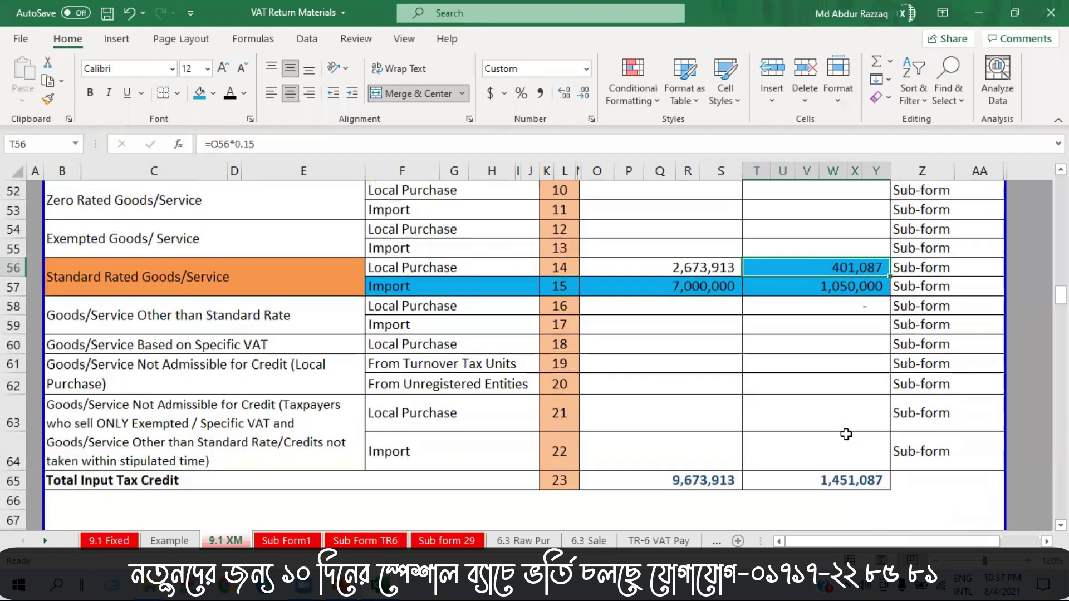
Link the note 25 VAT amount for payment not made through banking channel in R75 to =Example!O28
scroll(334, 445, down, 5)
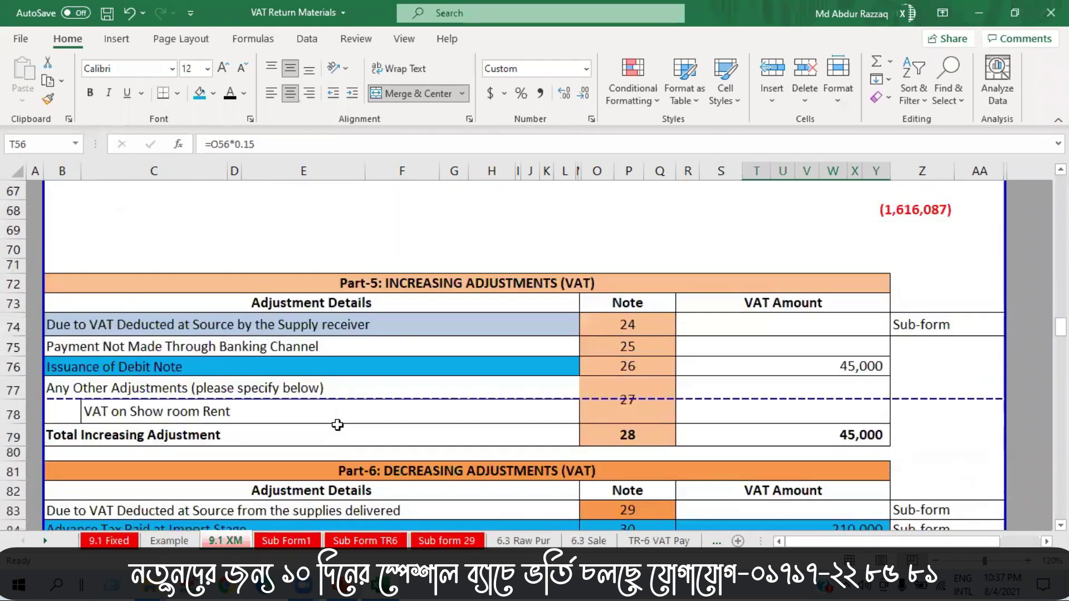
scroll(338, 425, down, 1)
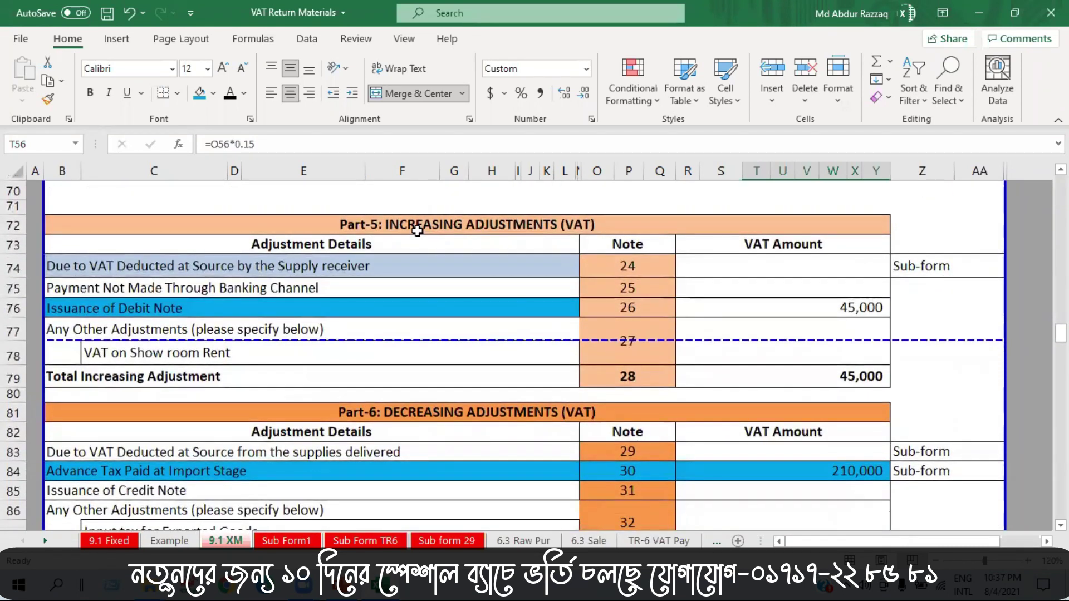
click(417, 229)
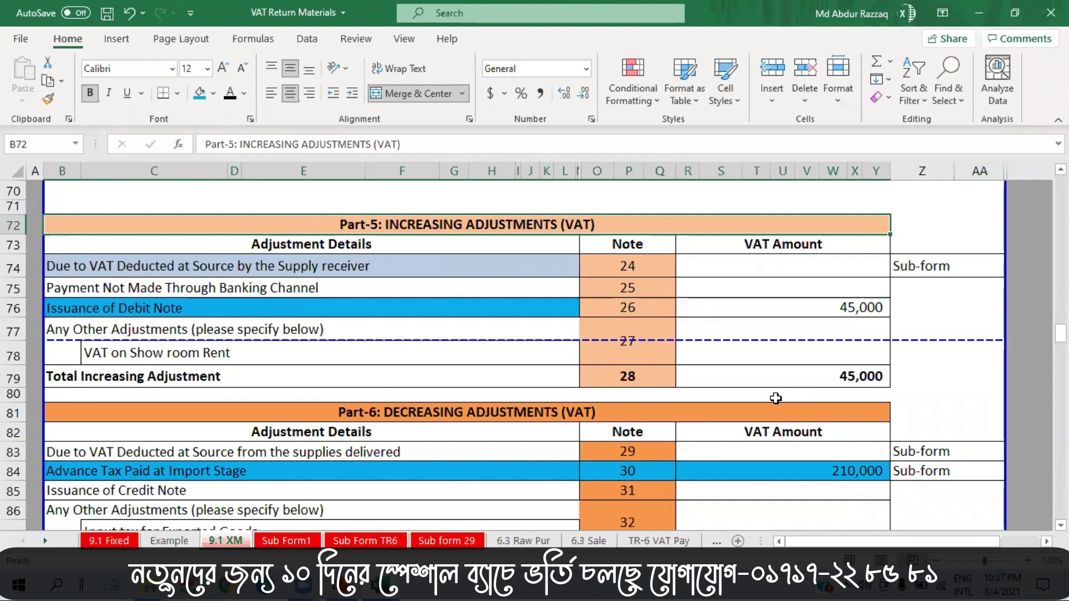
click(629, 288)
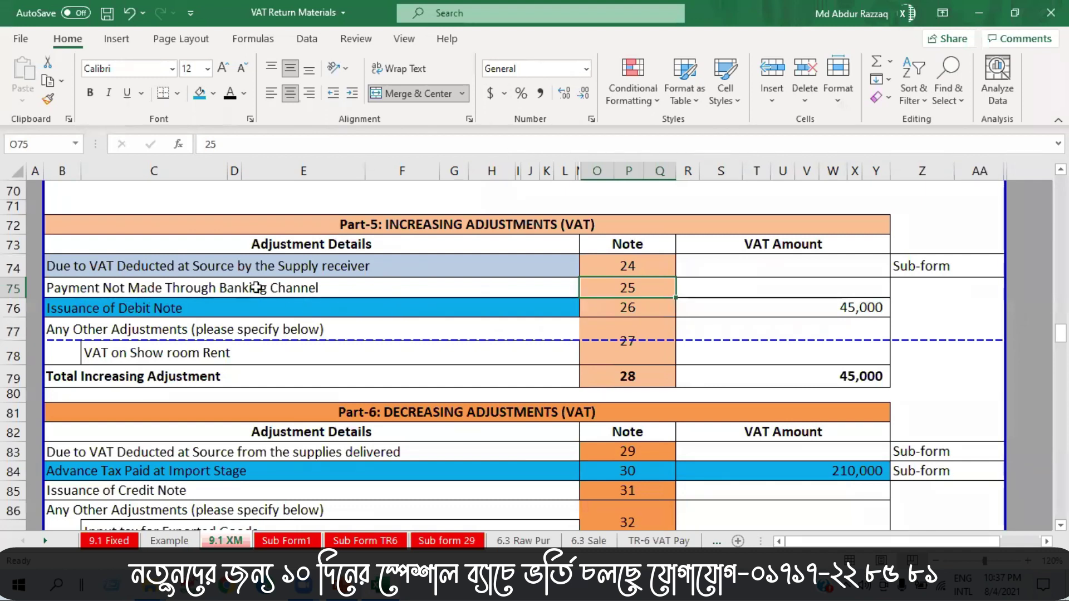
click(525, 288)
click(724, 287)
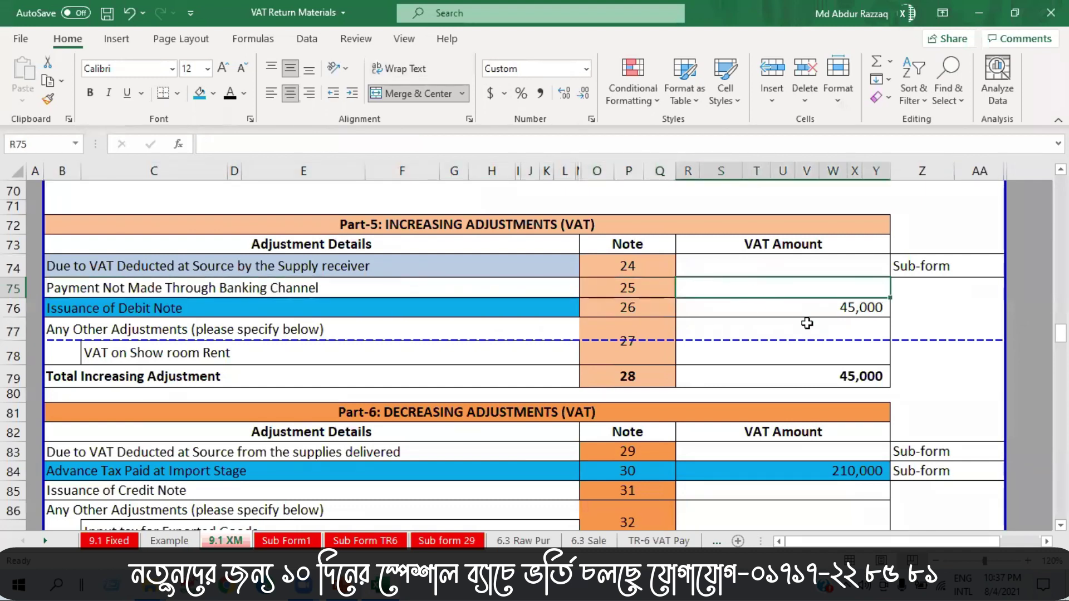
text(=)
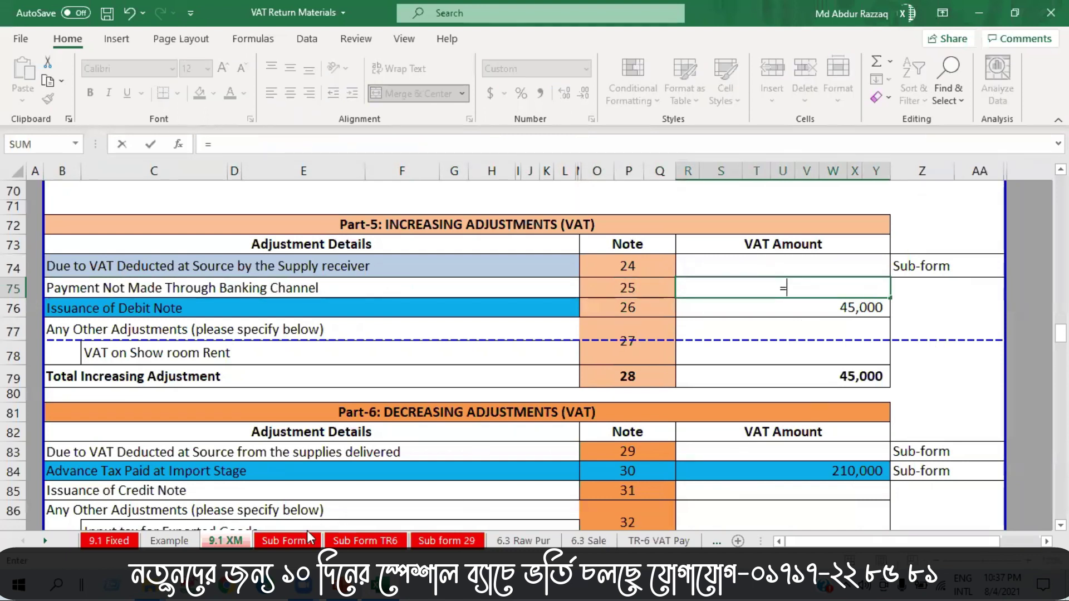
click(169, 541)
click(865, 328)
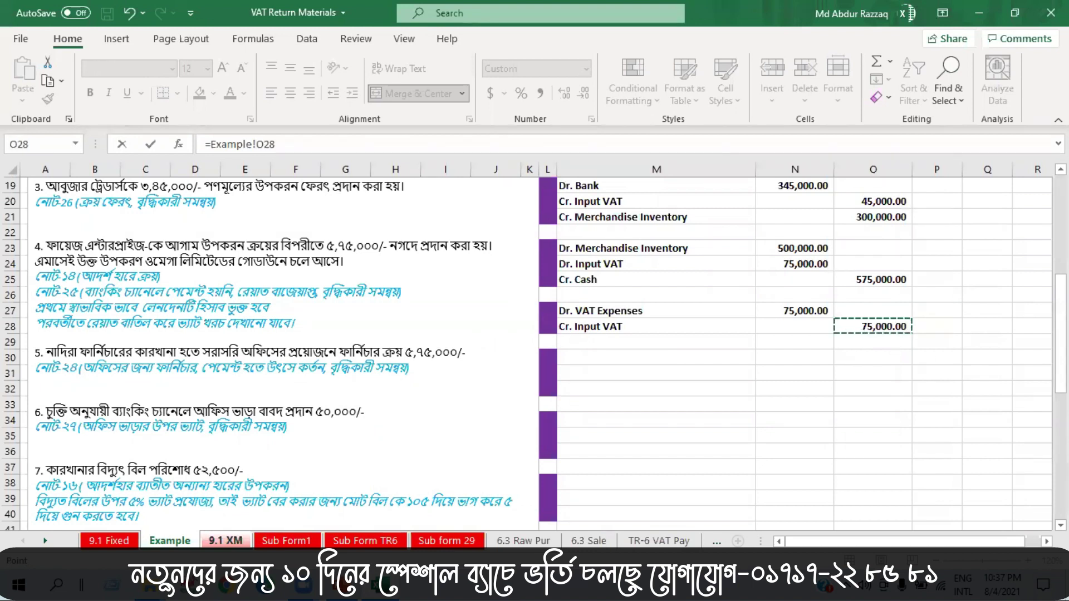
key(Return)
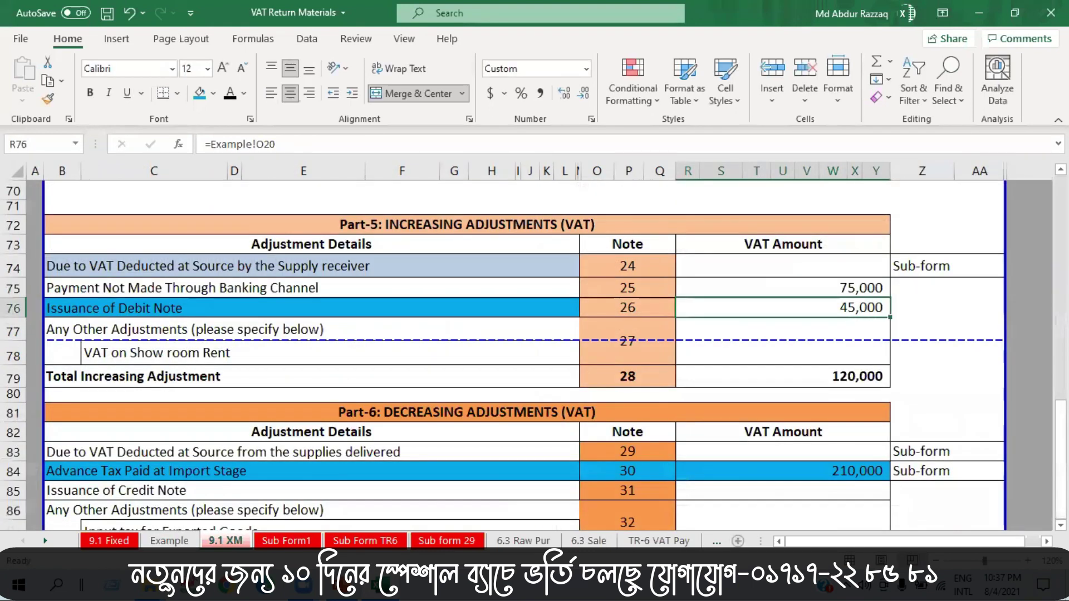
Review transaction 4's description and note 25 remarks on the Example sheet against its Dr. VAT Expenses and Cr. Input VAT entries
click(399, 98)
click(169, 543)
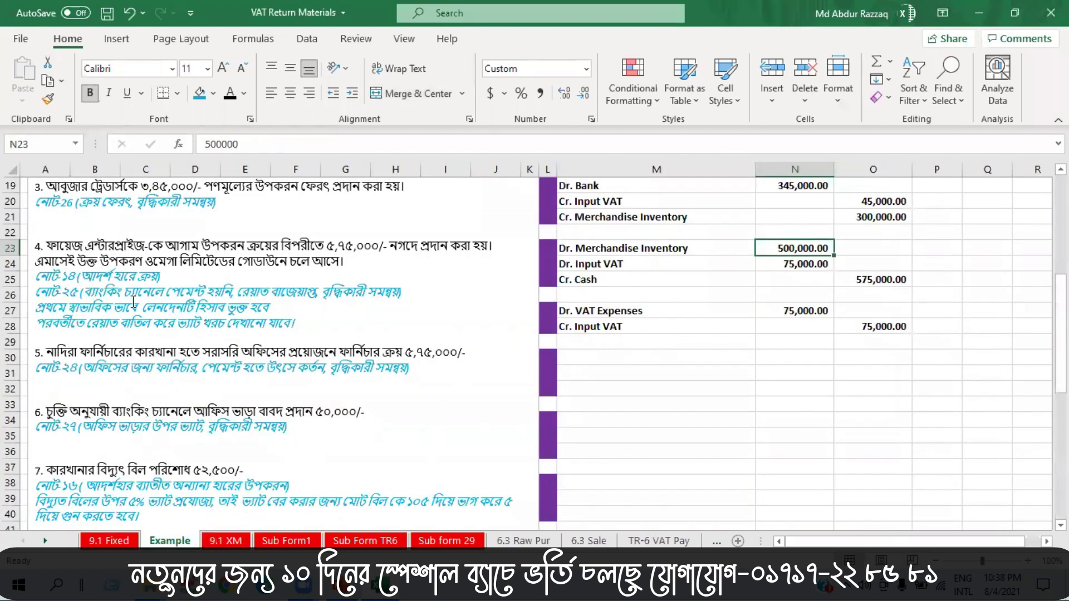
drag(311, 334, 58, 249)
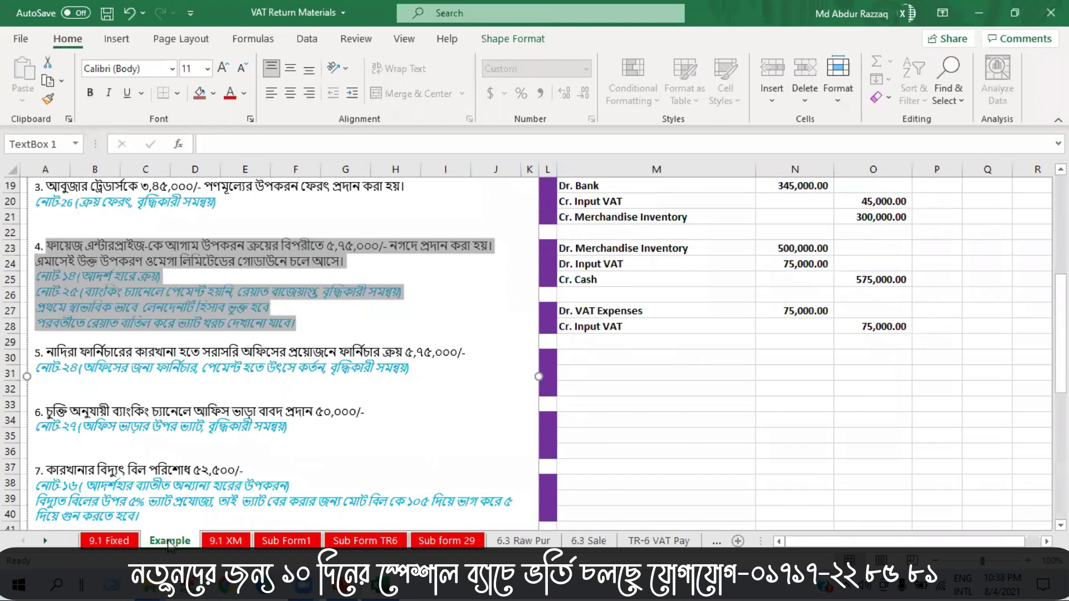
click(307, 325)
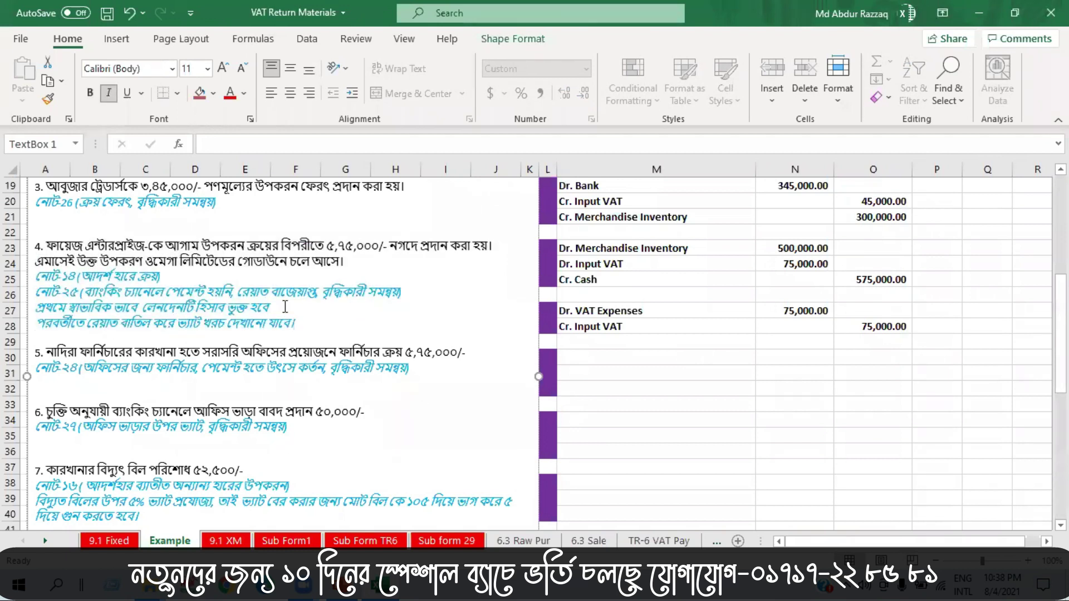
drag(570, 246, 868, 282)
drag(86, 324, 225, 326)
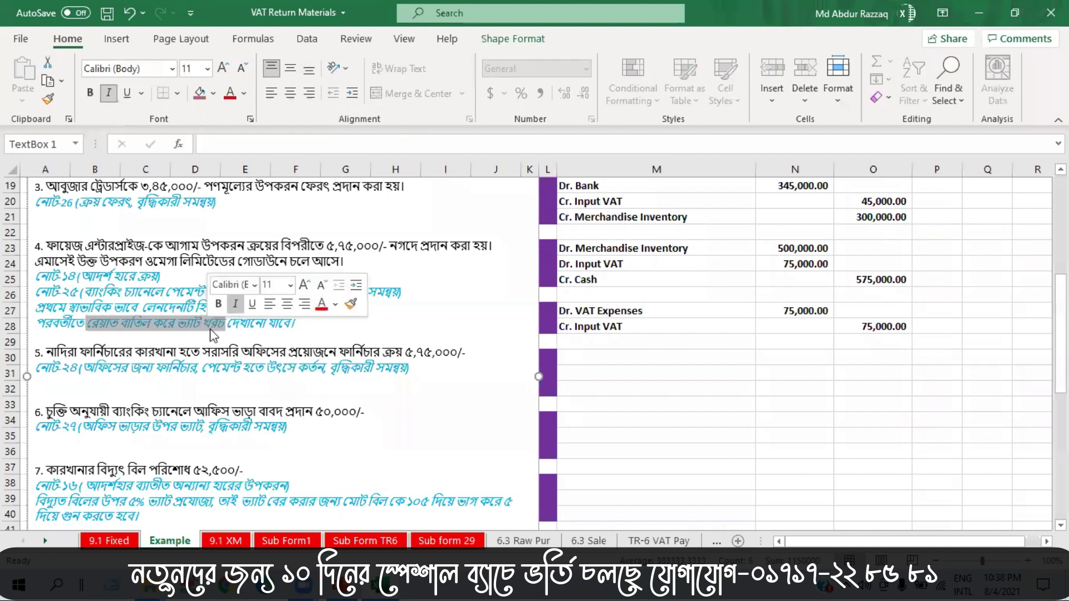
click(300, 333)
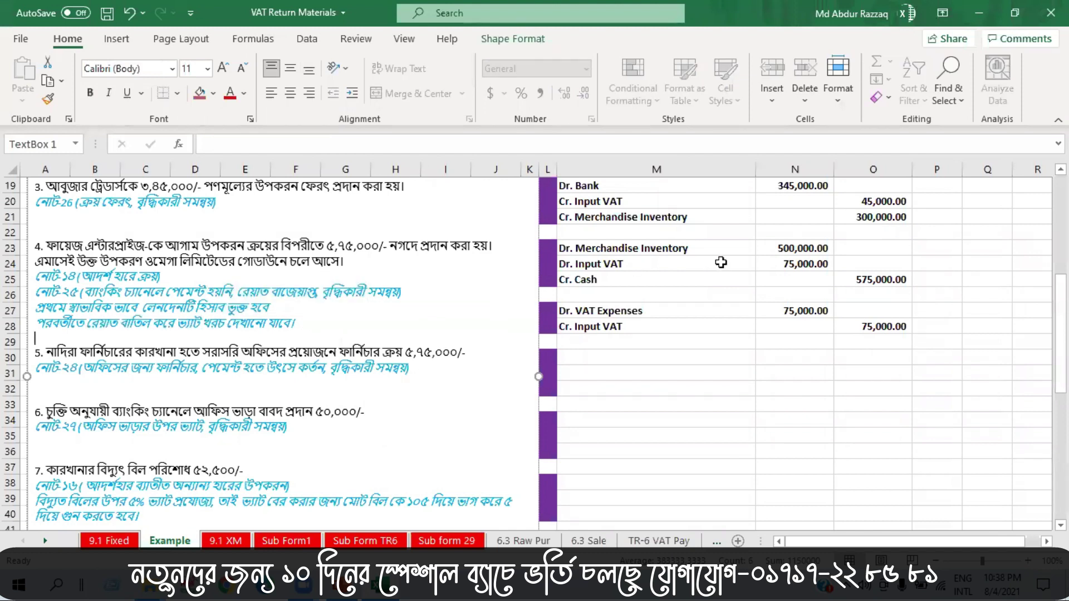
click(606, 327)
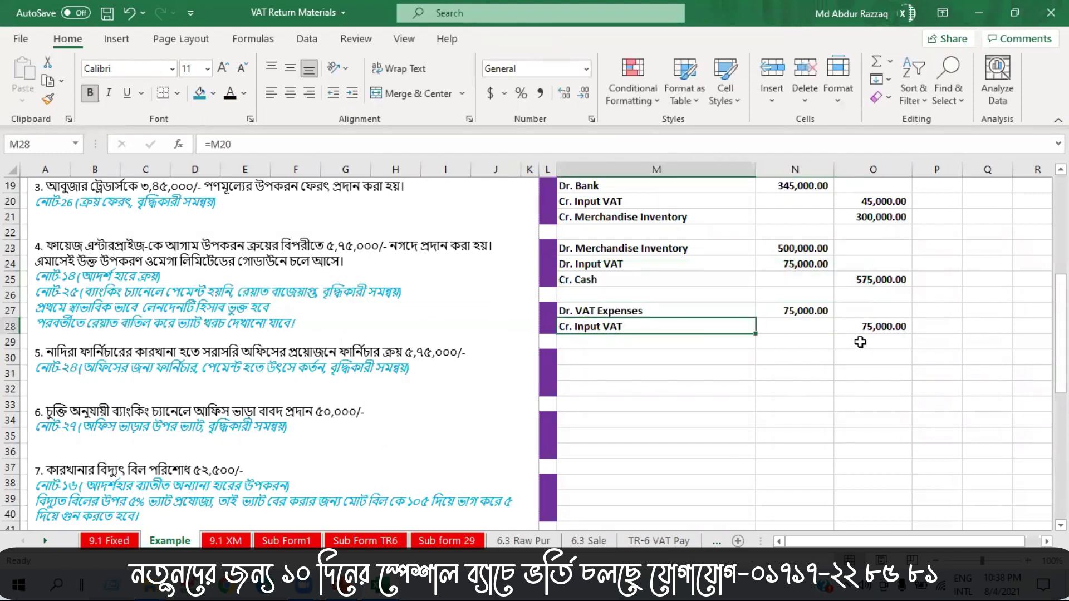
click(618, 311)
click(794, 314)
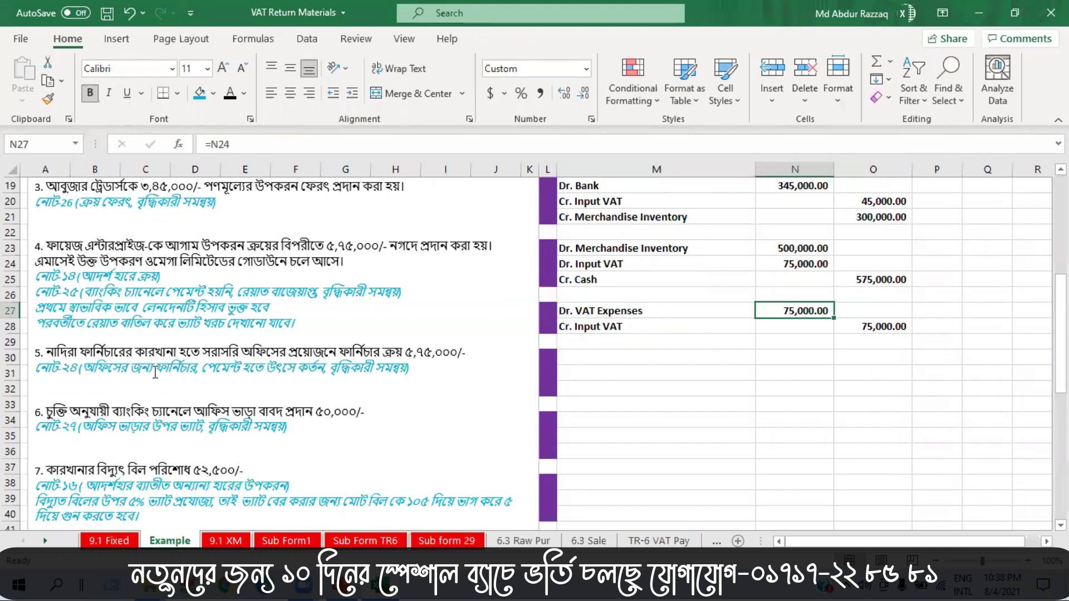
Reveal transaction 5's hidden journal labels Dr. Furniture, Dr. VAT Expenses and Cr. Bank in M30:M32 with black font
scroll(155, 373, down, 1)
click(169, 322)
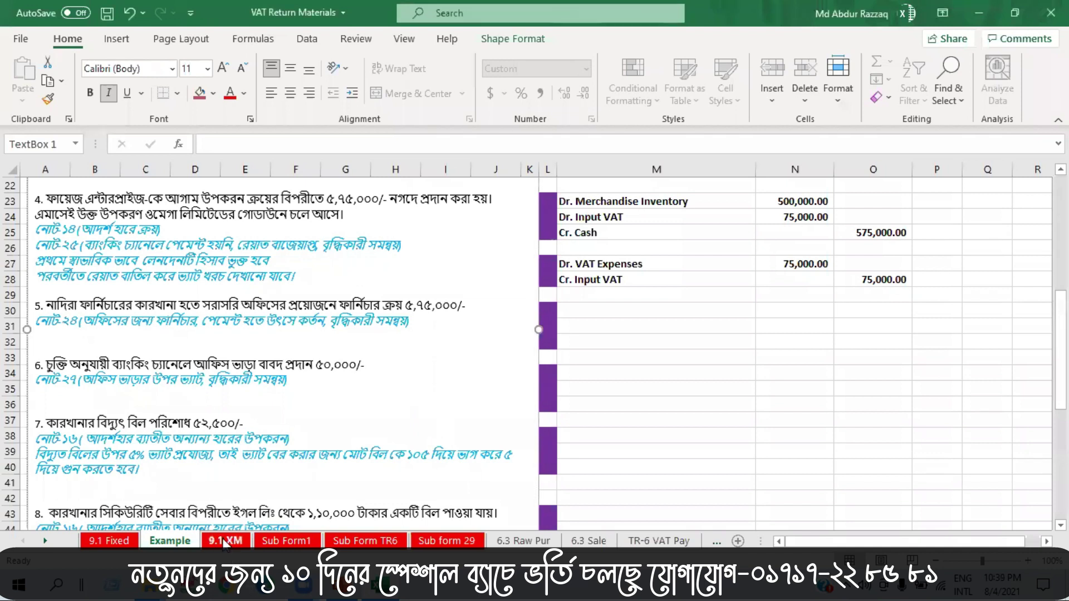
click(191, 352)
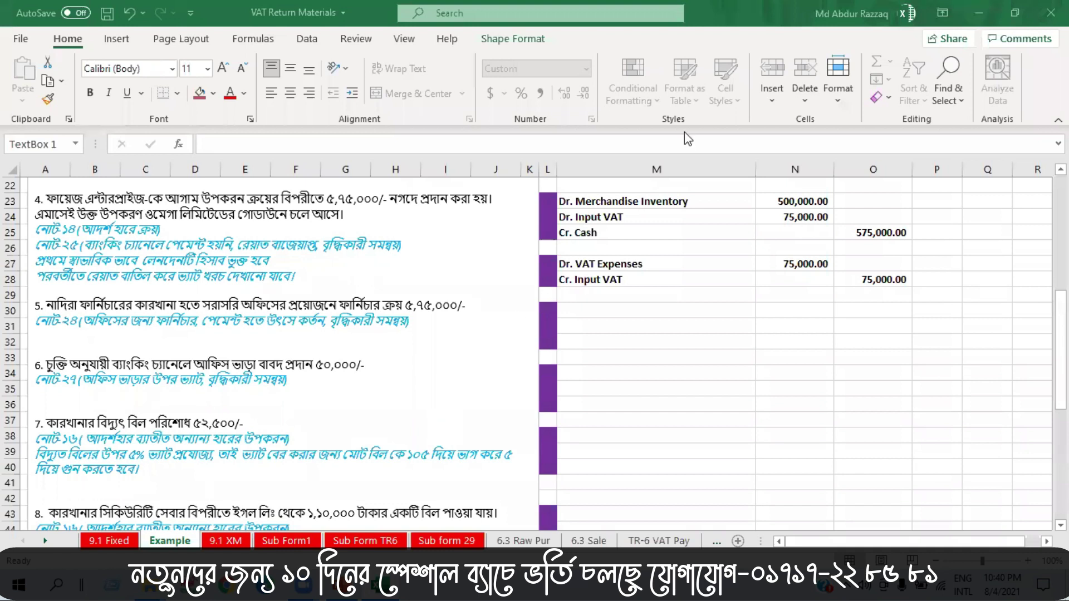
click(618, 312)
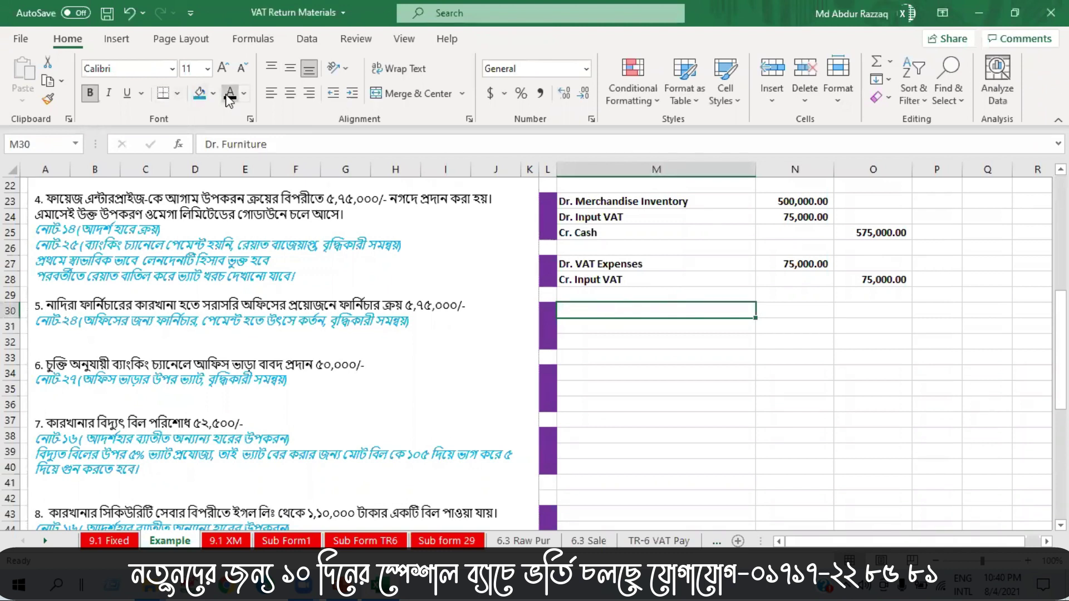
click(644, 327)
text(=M27)
key(ctrl+Return)
key(Down)
text(=M11)
key(ctrl+Return)
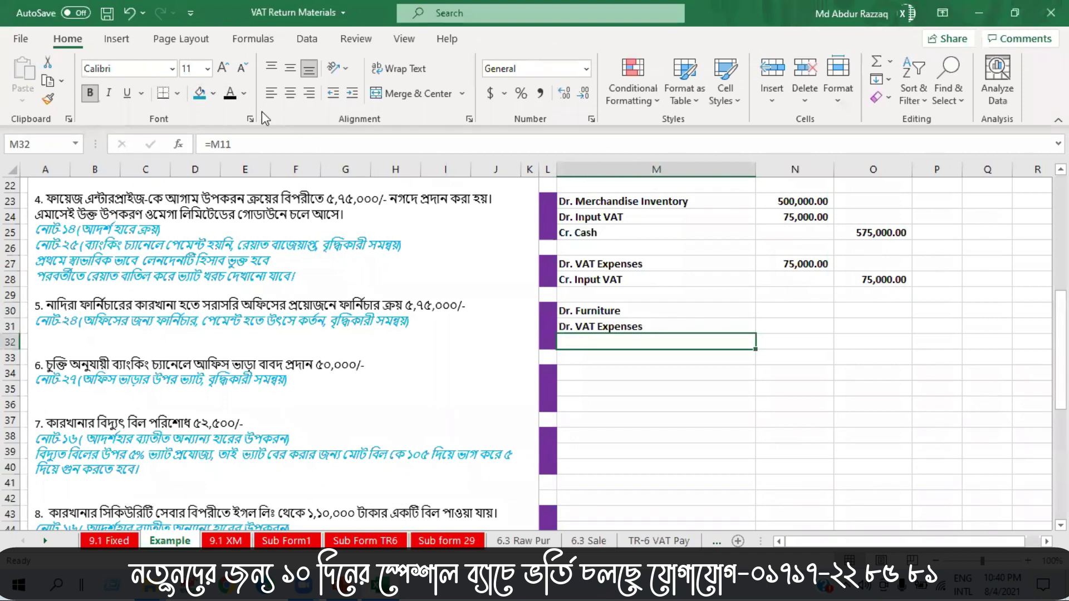
click(243, 93)
click(231, 93)
Reveal transaction 5's amounts in black font: 500,000 in N30, 75,000 in N31 and 575,000 in O32
click(808, 311)
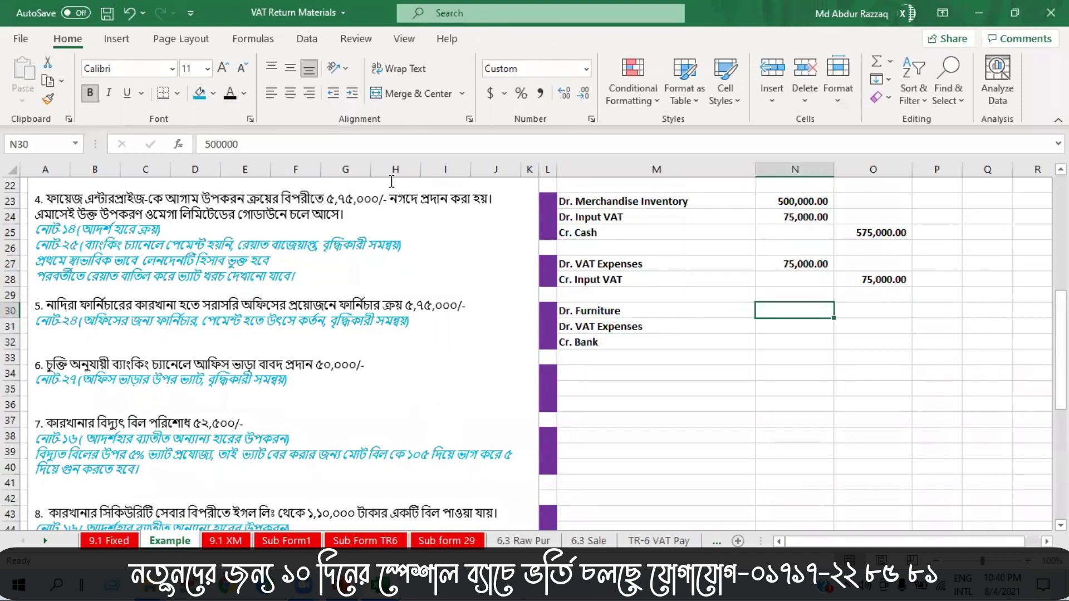
click(231, 93)
click(781, 327)
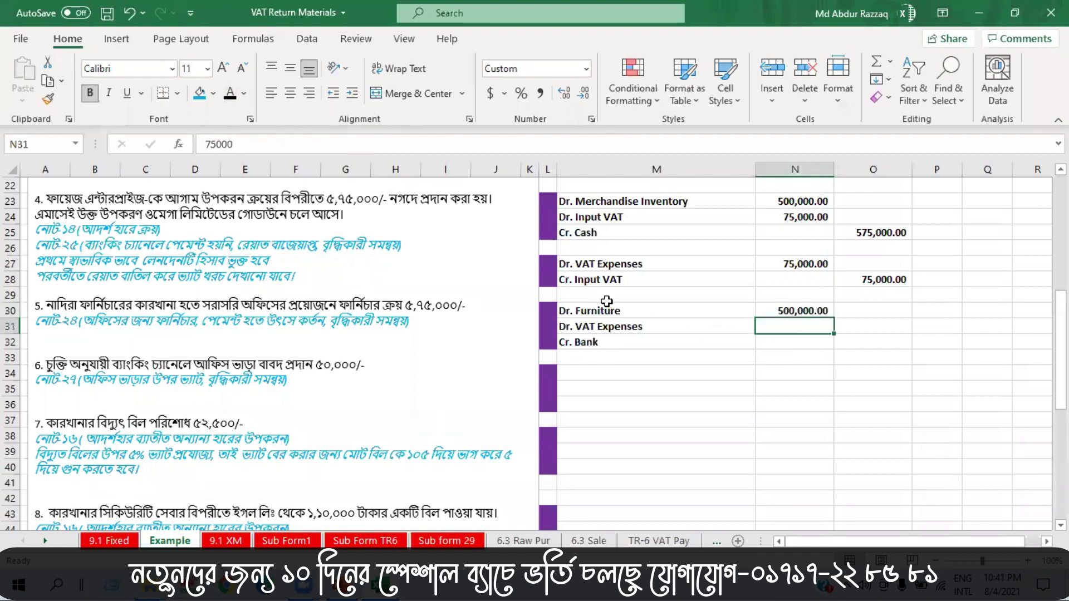
click(231, 94)
click(880, 346)
click(231, 94)
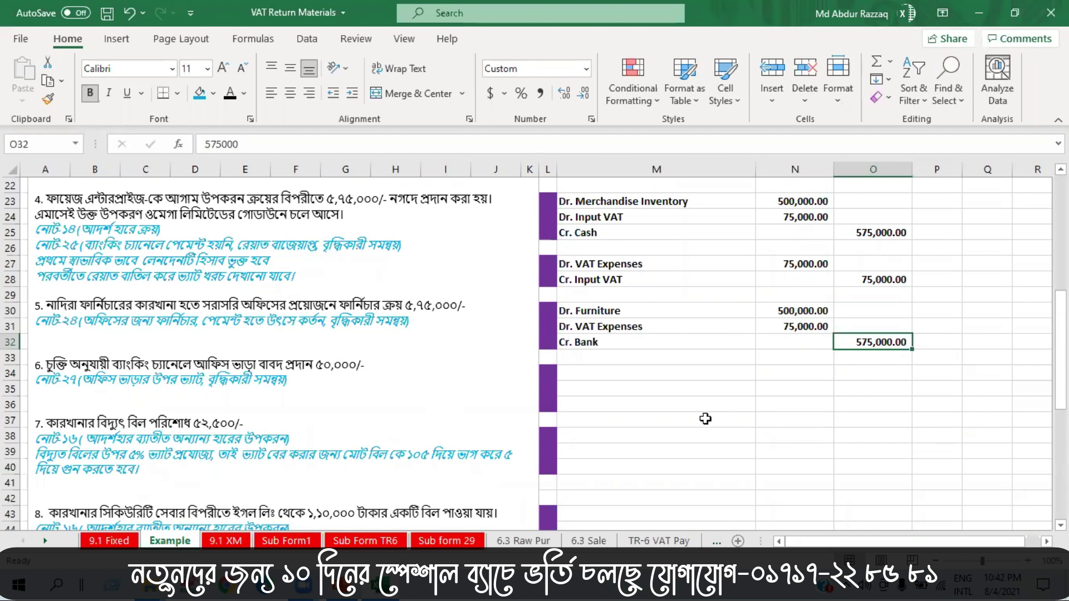
In the 9.1 XM sheet, link the note 24 VAT amount in R74 to =Example!N31
click(225, 541)
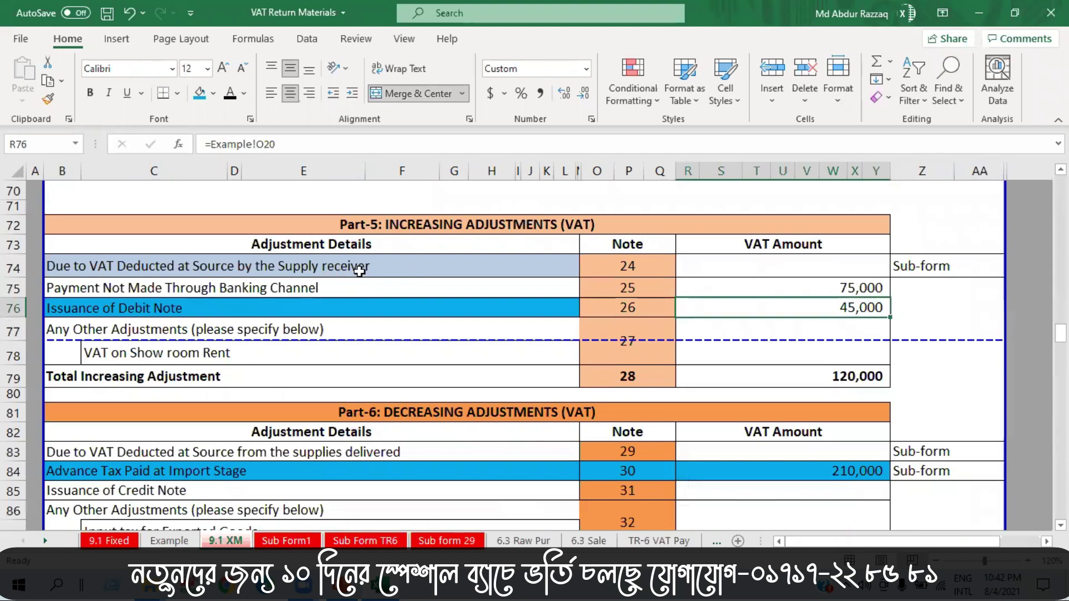
click(742, 269)
text(=)
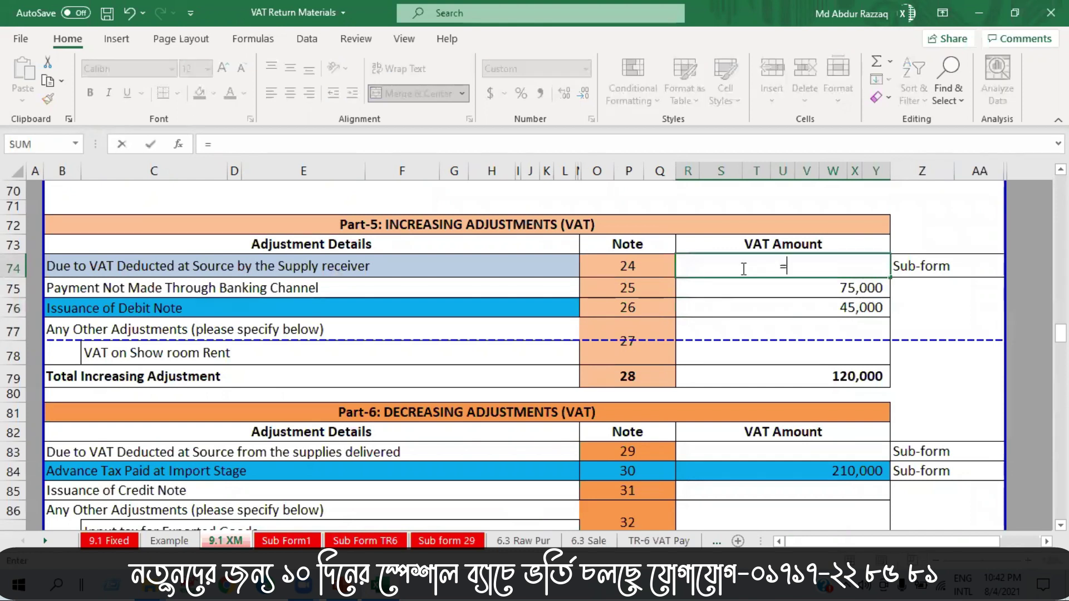
click(169, 540)
click(813, 329)
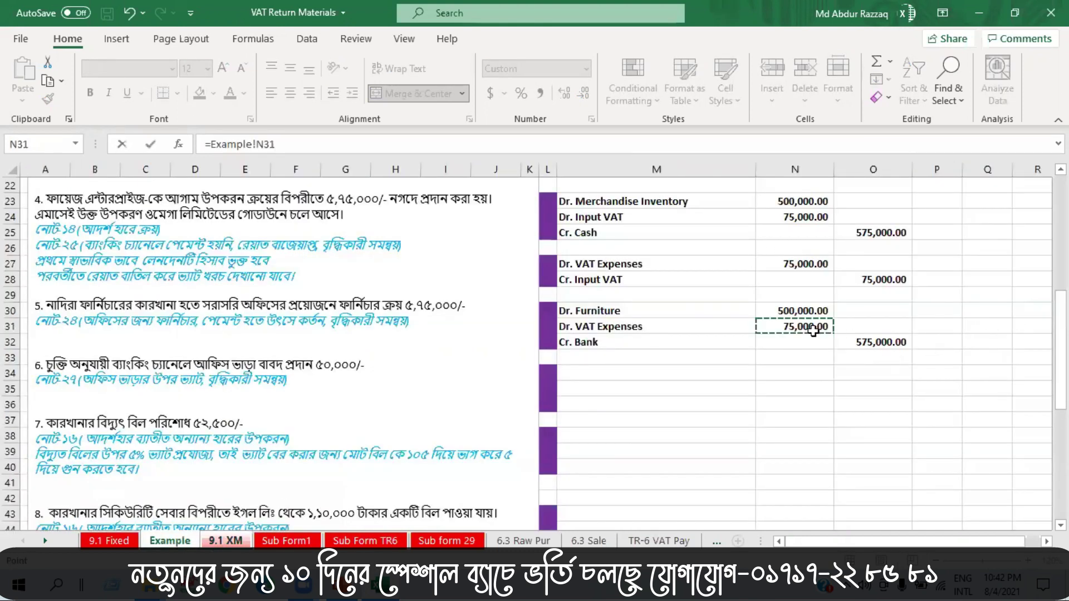
key(Return)
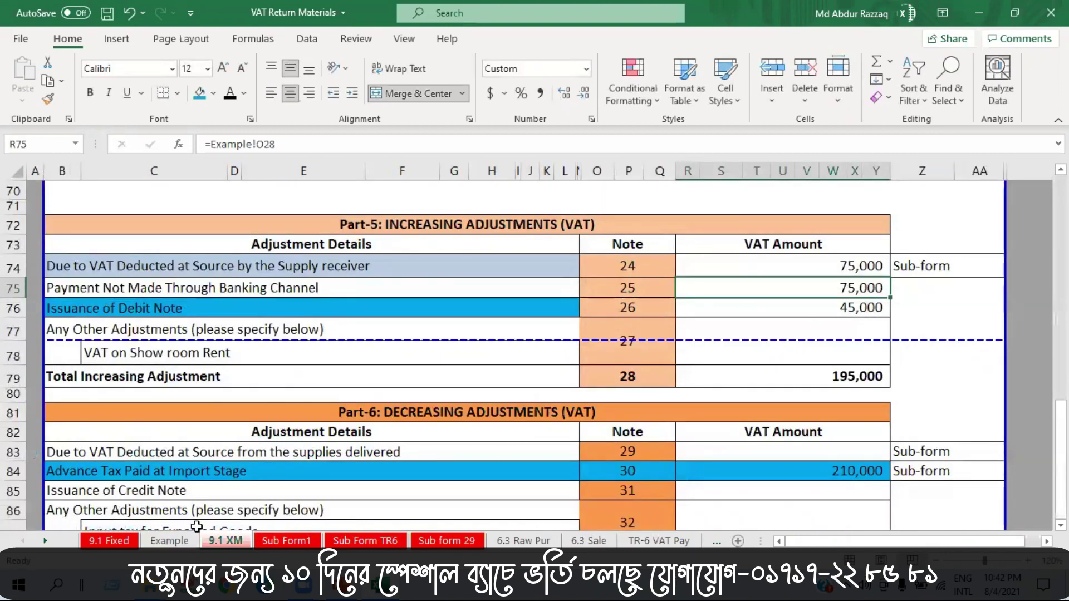
On the Example sheet, show transaction 6's debit label in M34 in black without fill and reword it to Dr. Office Rent
click(169, 541)
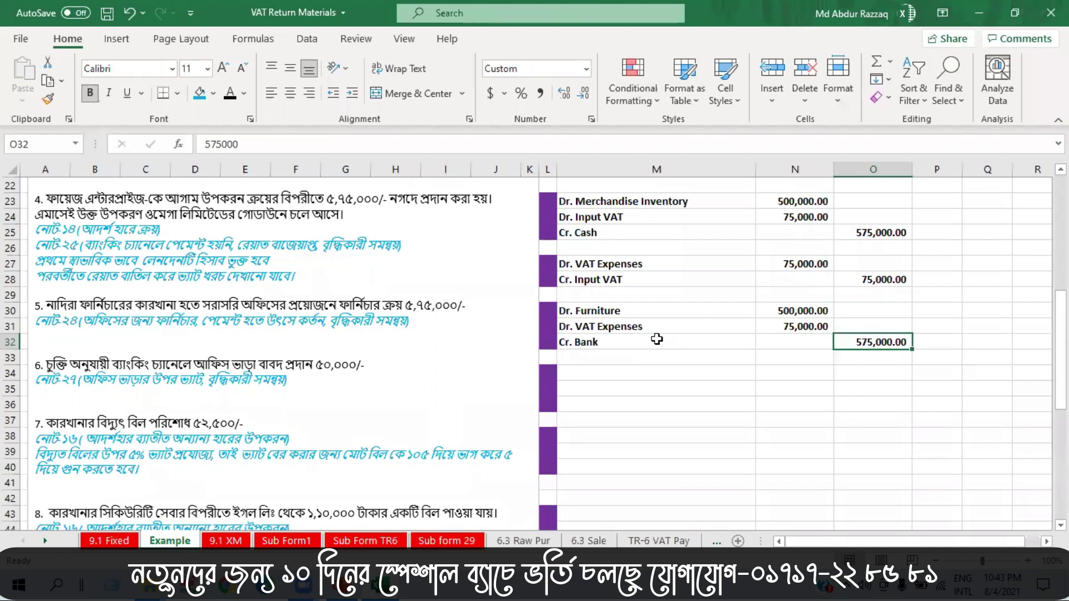
click(633, 379)
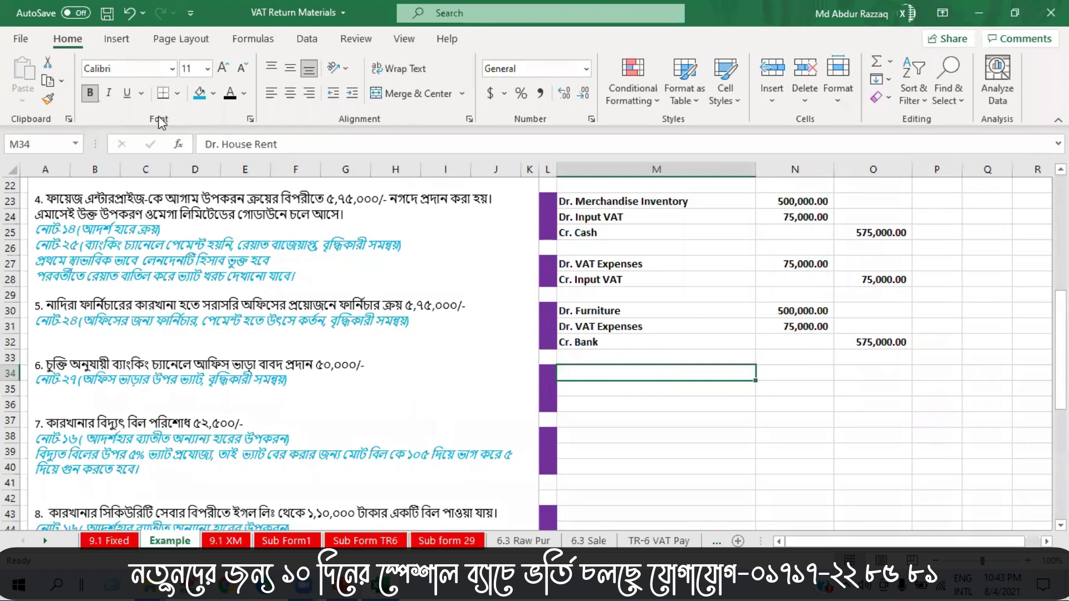
click(199, 93)
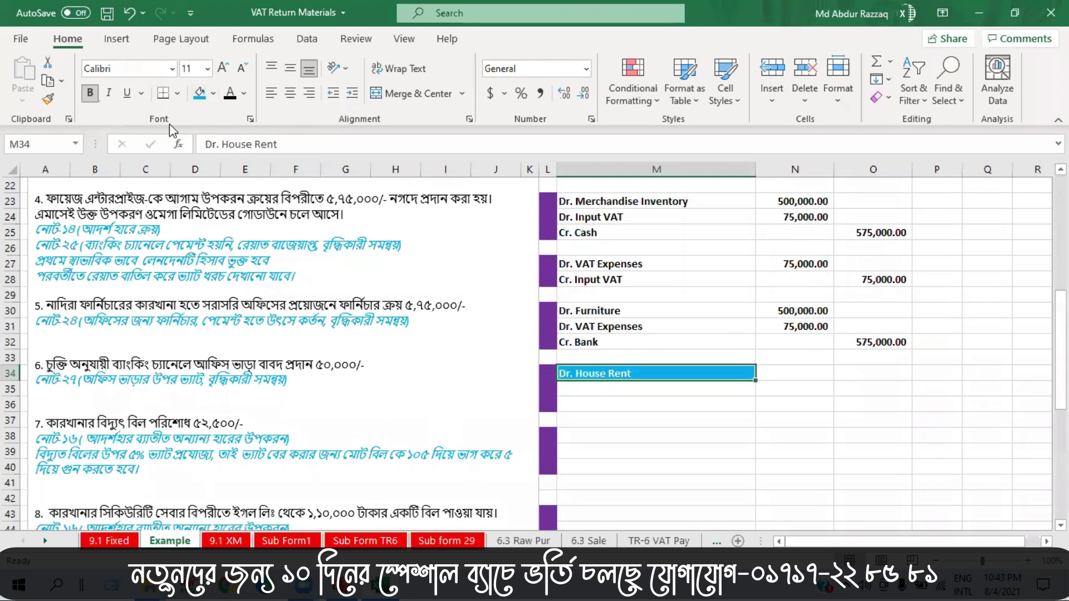
click(230, 93)
click(213, 93)
click(215, 266)
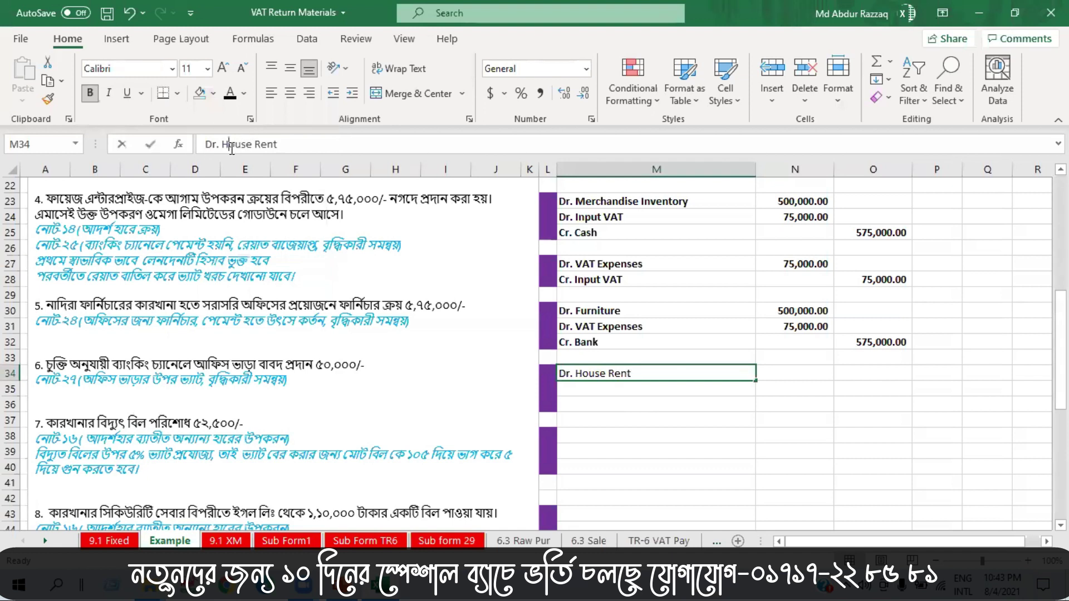
double_click(232, 144)
text(Office)
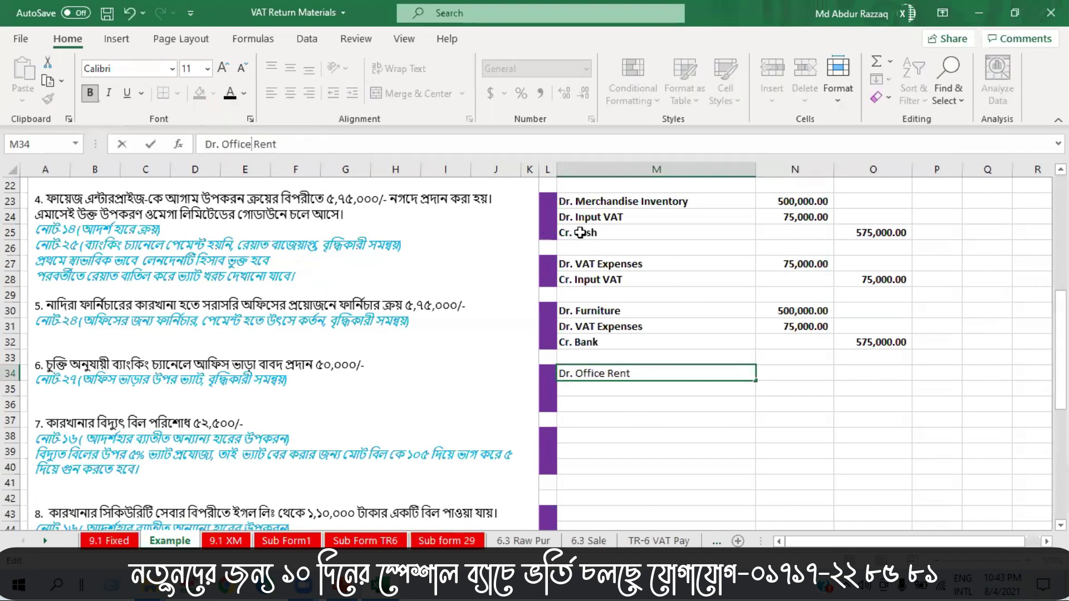
key(Return)
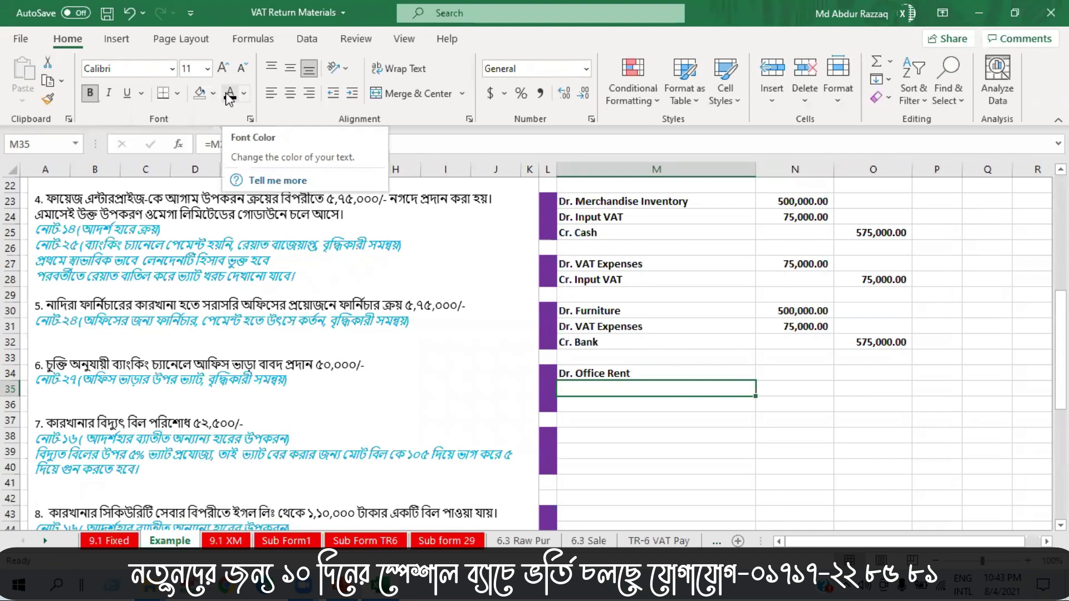
Reveal transaction 6's Dr. VAT Expenses and Cr. Bank labels and the amounts 50,000, 7,500 and 57,500 in black font
click(588, 409)
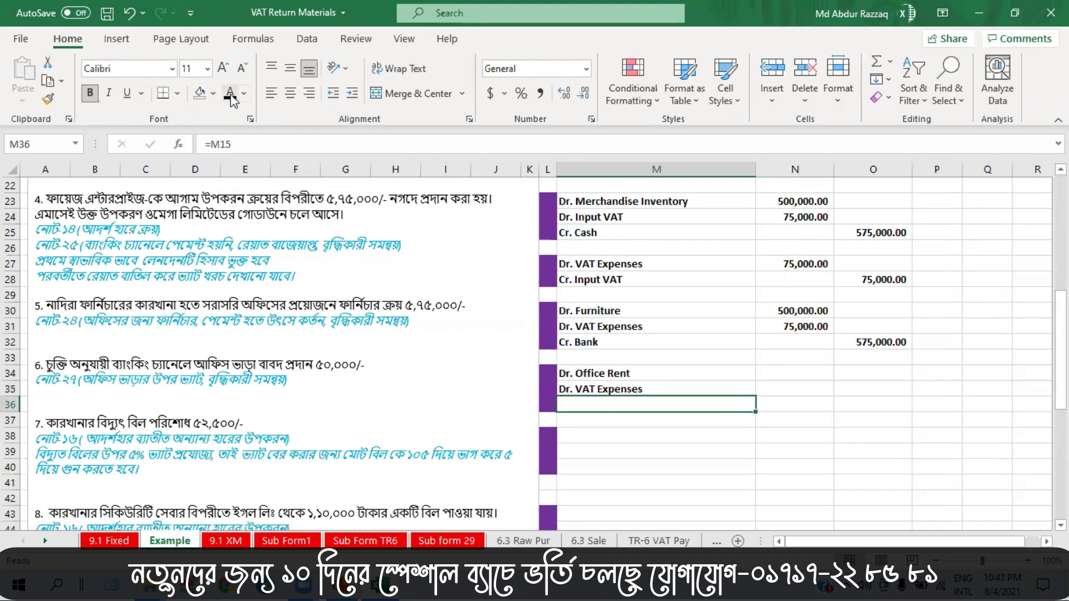
click(793, 373)
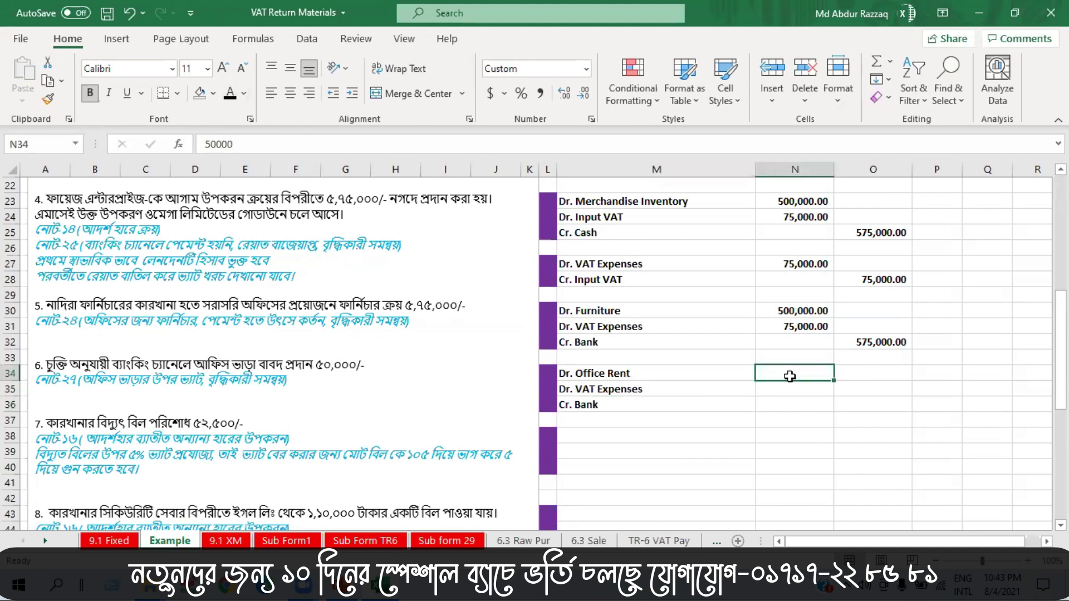
text(50000)
click(799, 390)
click(228, 96)
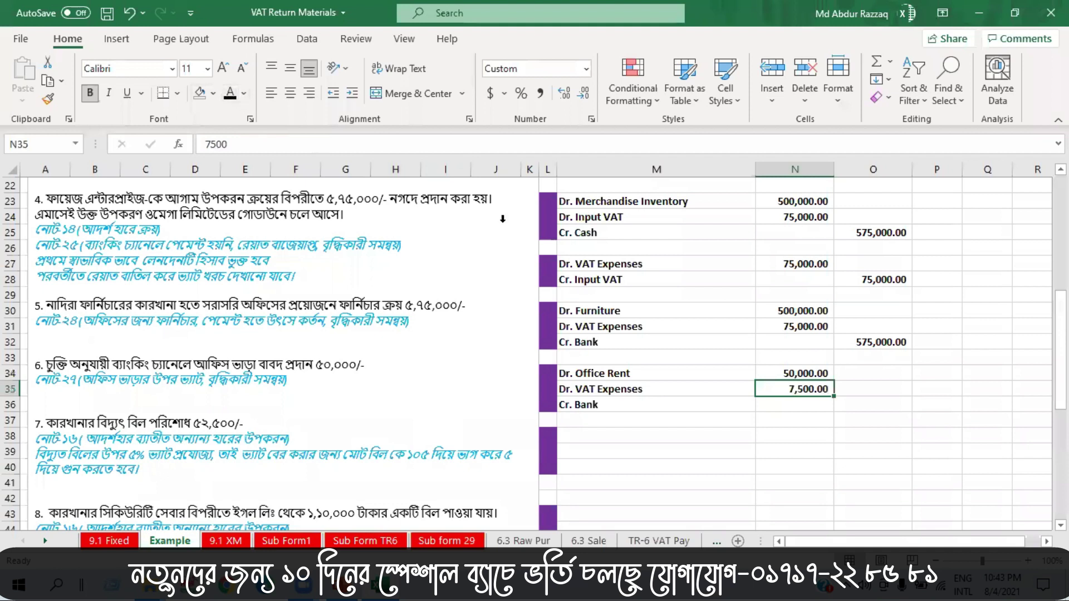
click(862, 407)
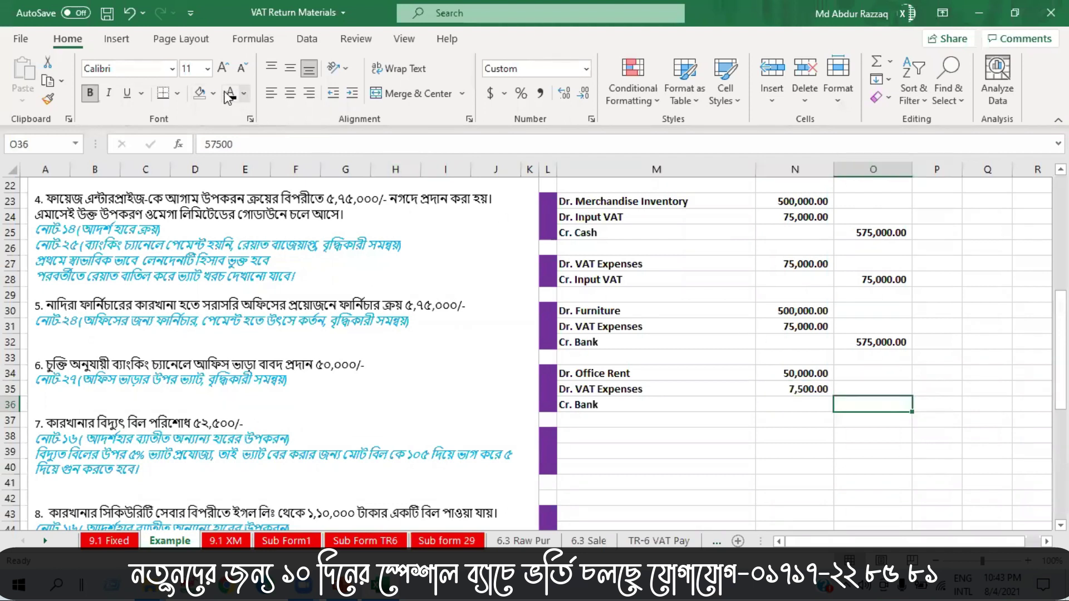
click(230, 95)
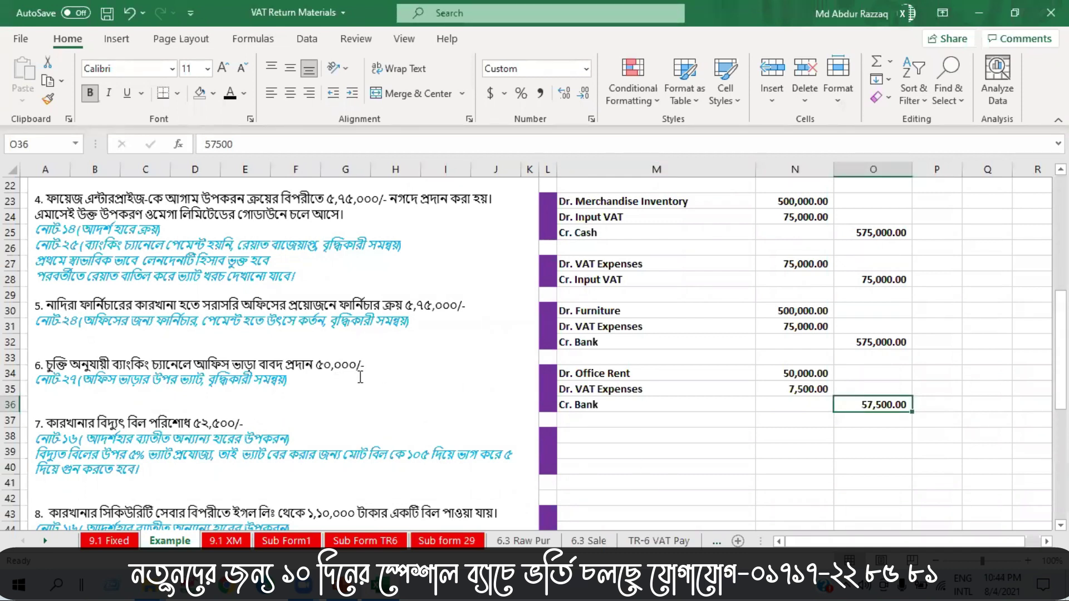
click(892, 403)
click(822, 424)
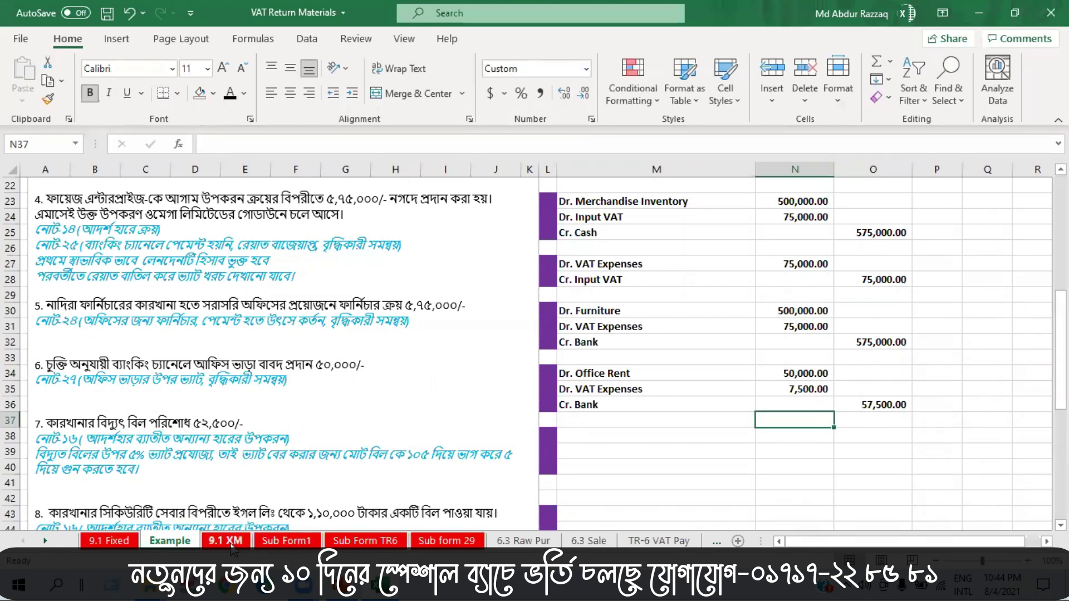
In the 9.1 XM sheet, reword the note 27 adjustment description in C78 to VAT on Office Rent
click(231, 541)
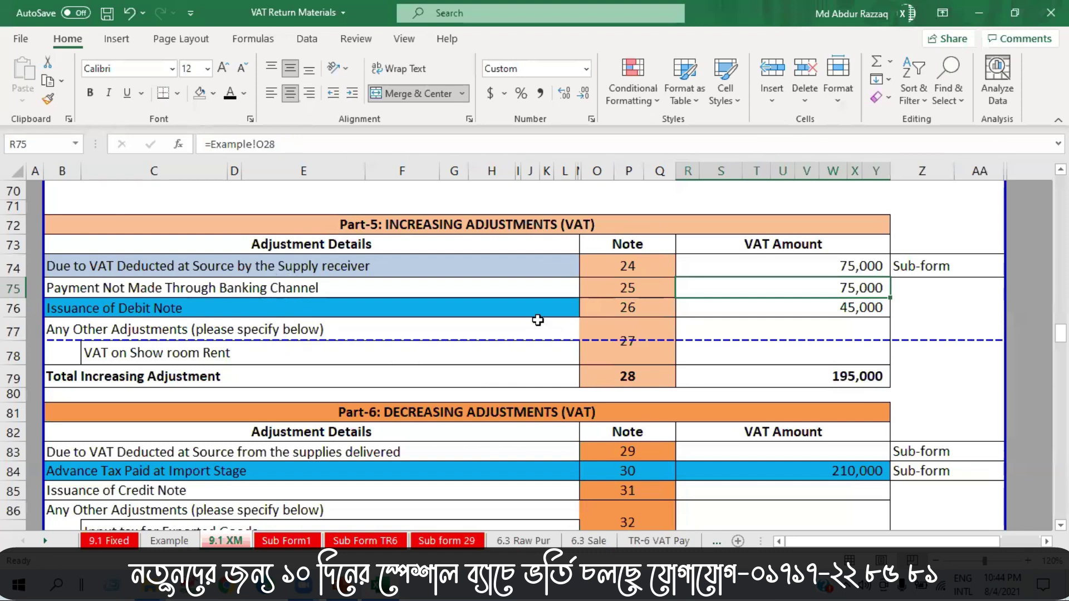
click(654, 270)
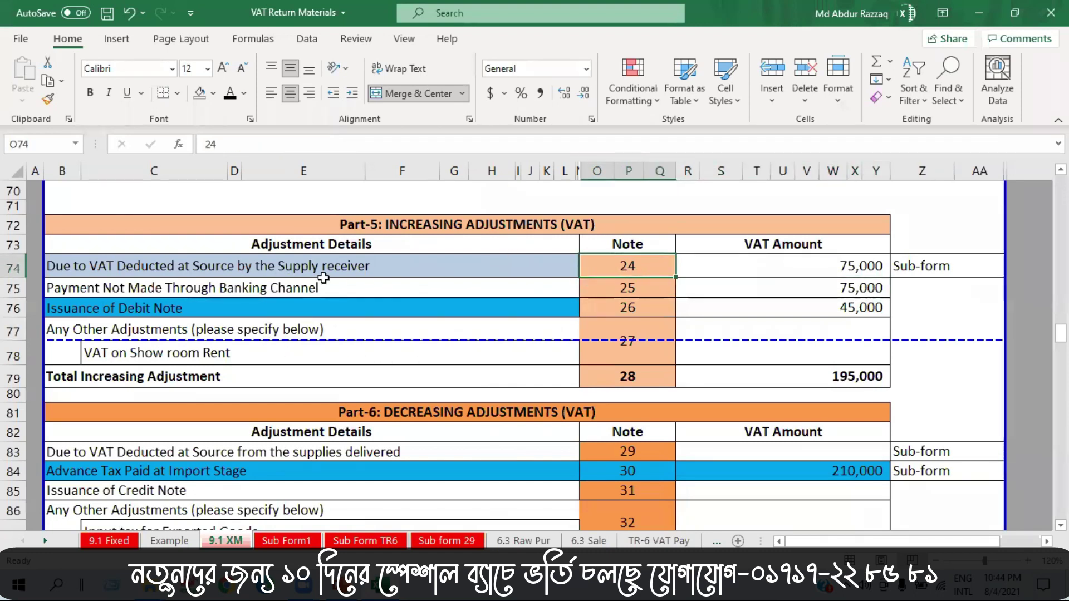
click(639, 348)
click(148, 362)
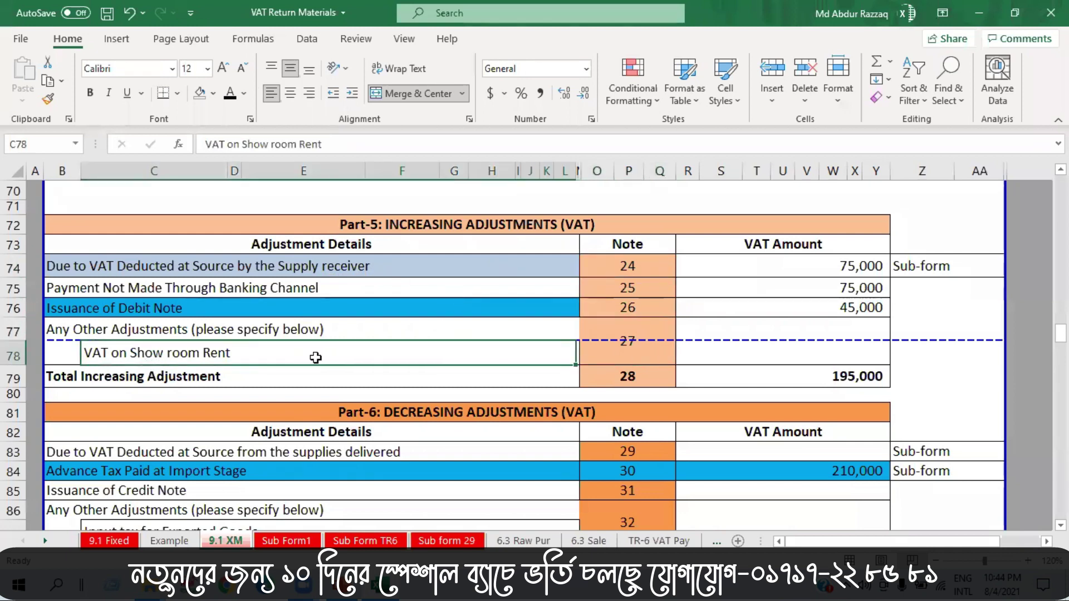
text(Offic)
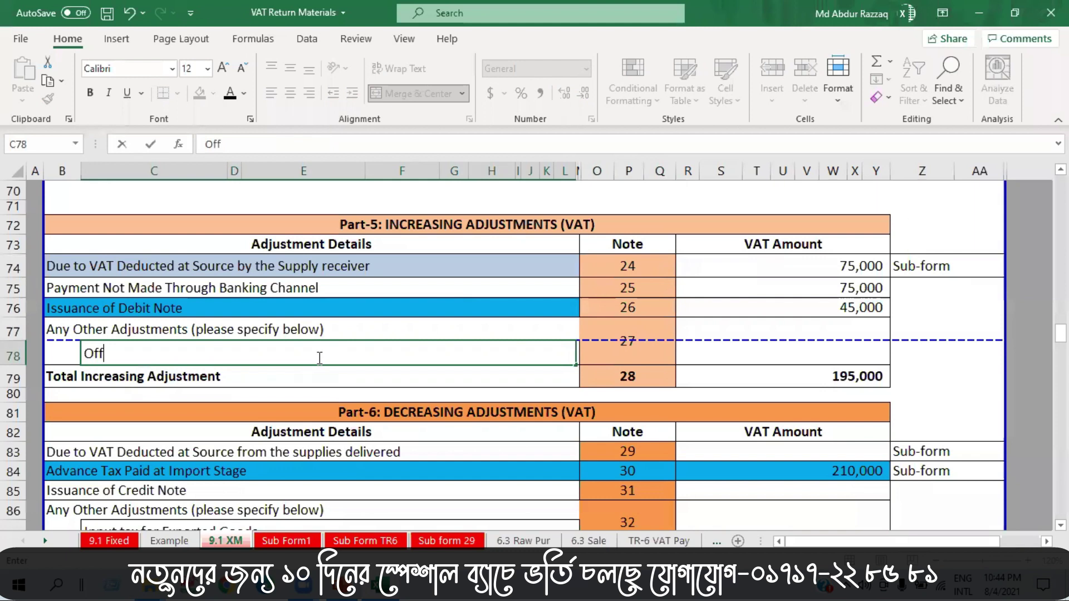
key(BackSpace)
key(BackSpace)
key(BackSpace)
key(BackSpace)
key(BackSpace)
text(VAT on )
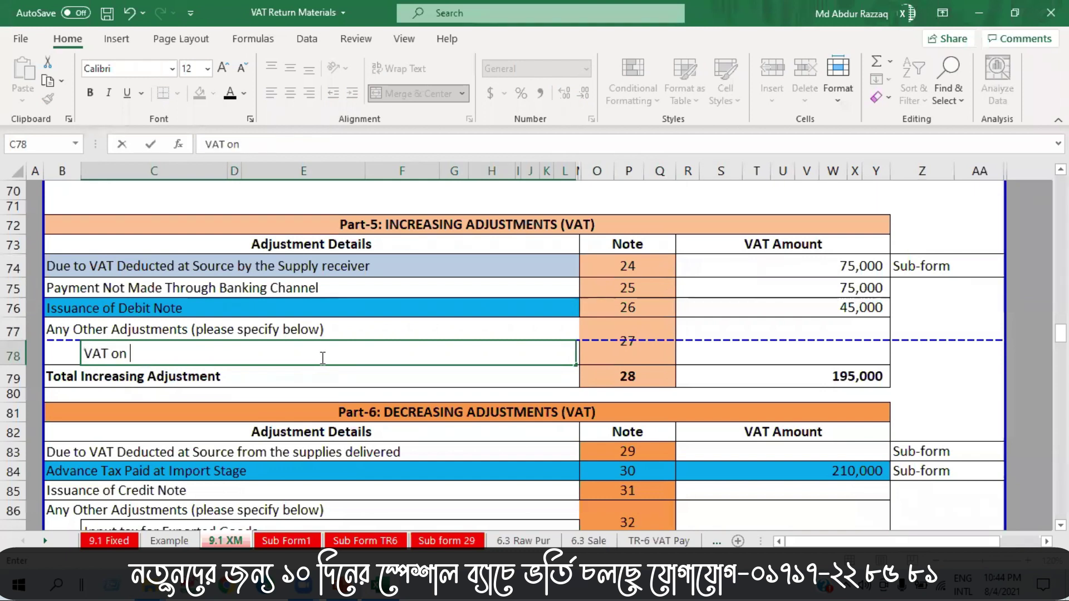
text(Offic)
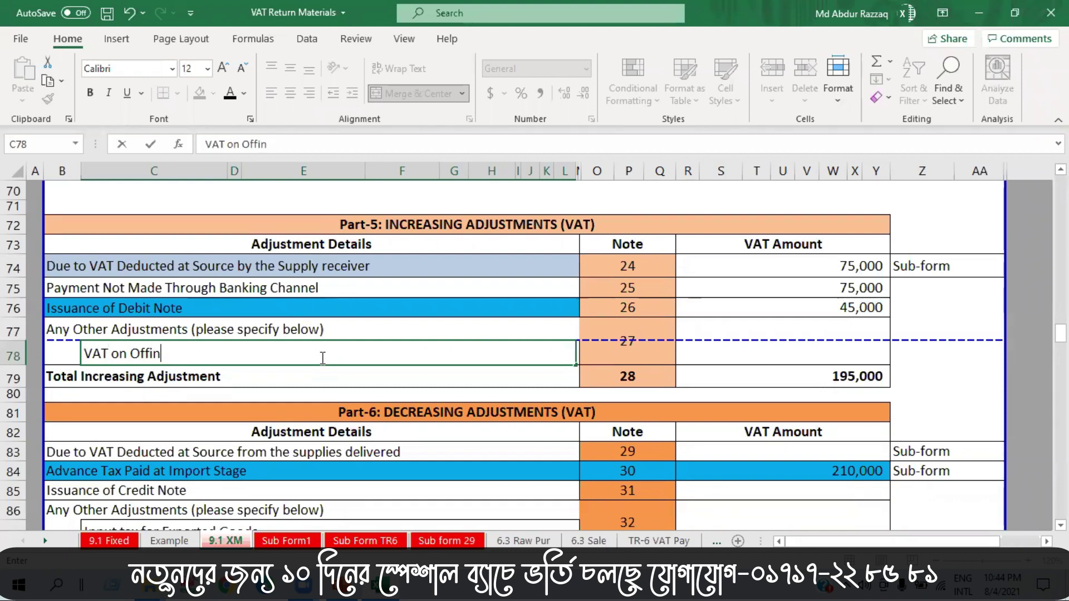
text(e Rent)
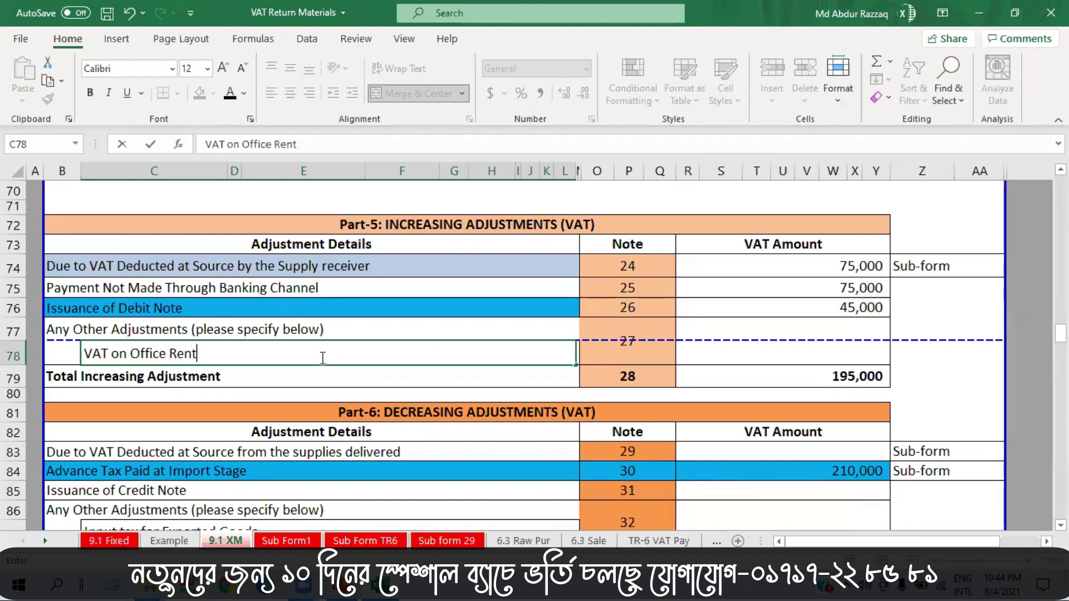
key(Tab)
Link the note 27 VAT amount in R77 to =Example!N35
key(Tab)
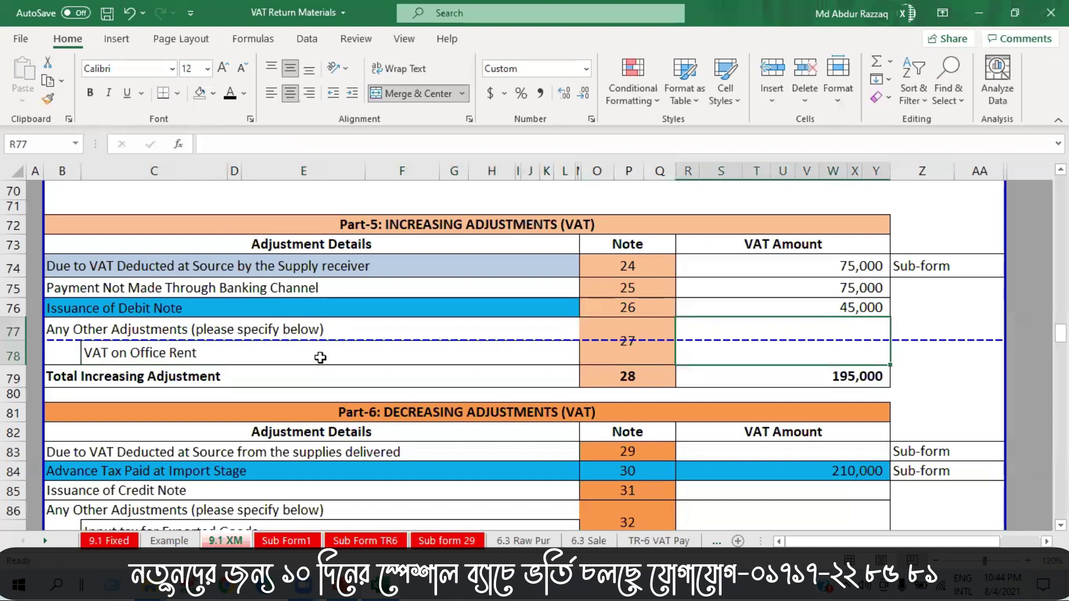
text(=)
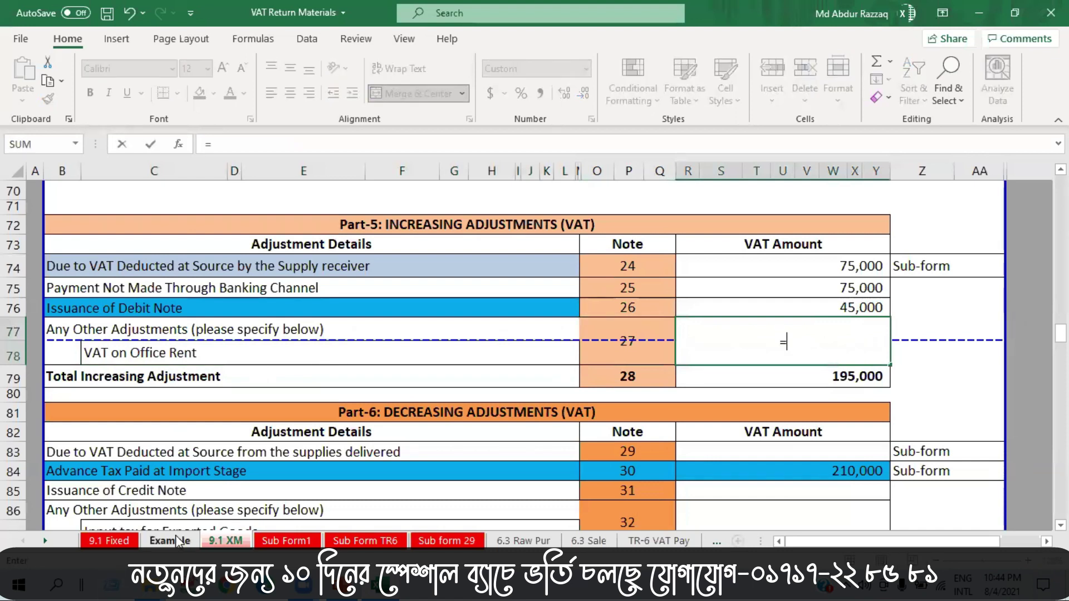
click(184, 540)
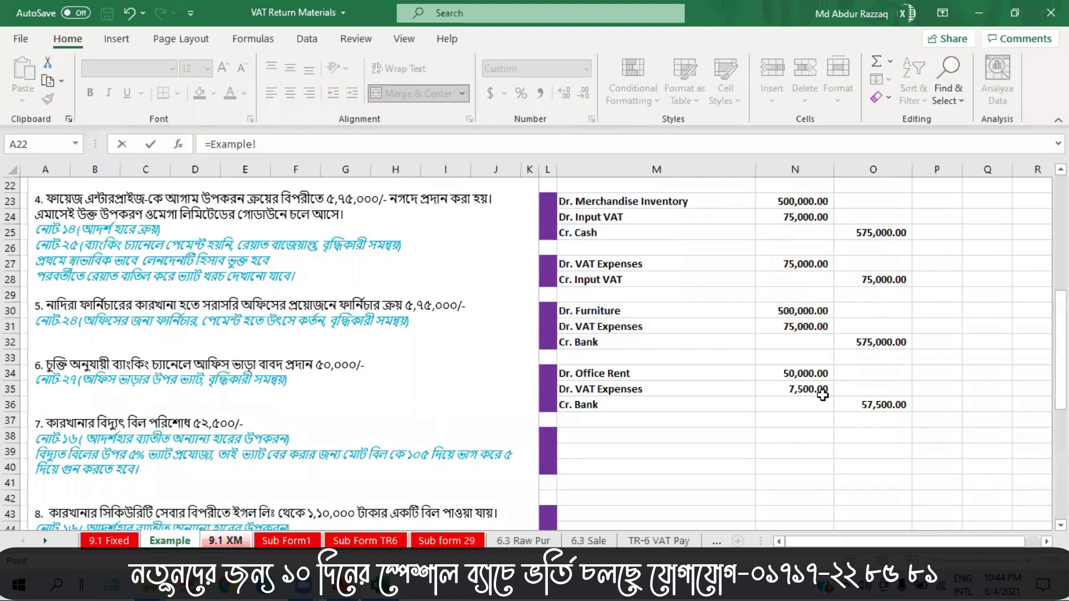
click(795, 389)
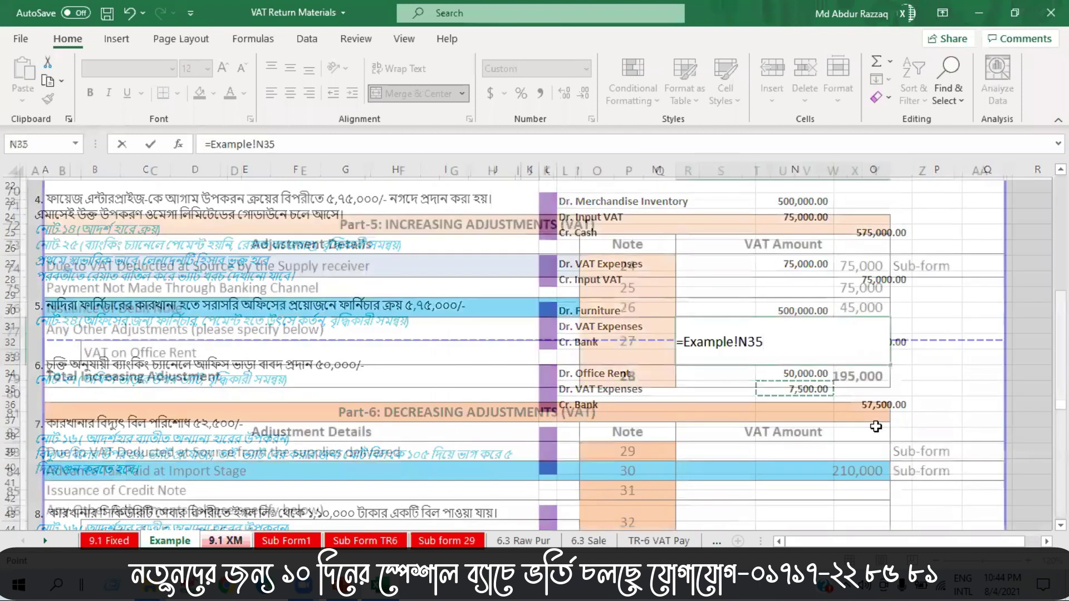
key(Return)
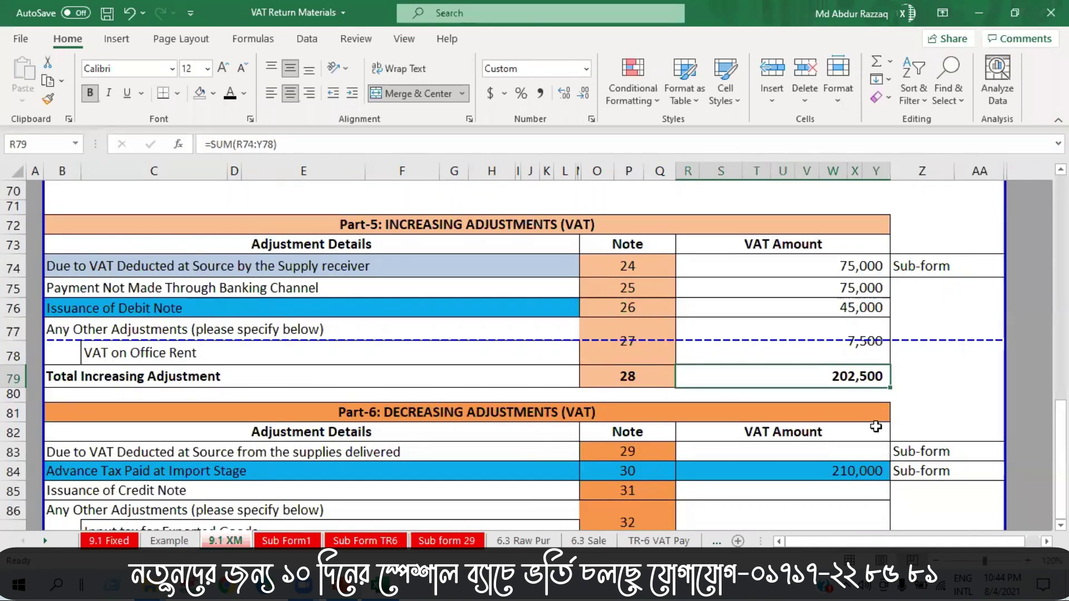
On the Example sheet, reveal transaction 7's Dr. Electricity bill, Dr. Input VAT and Cr. Bank labels in black font
click(170, 540)
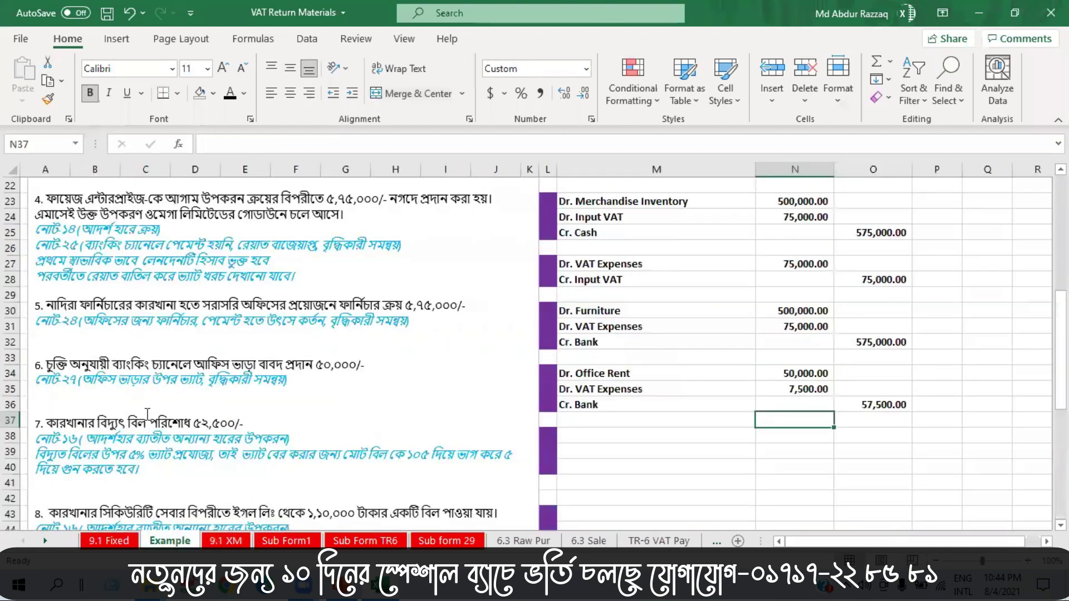
scroll(267, 372, down, 3)
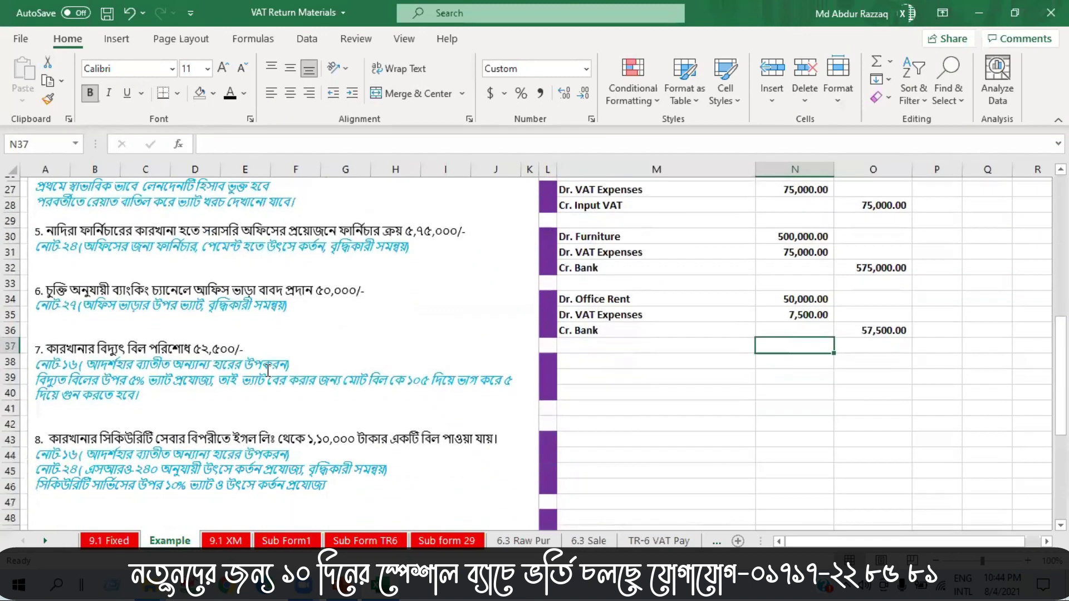
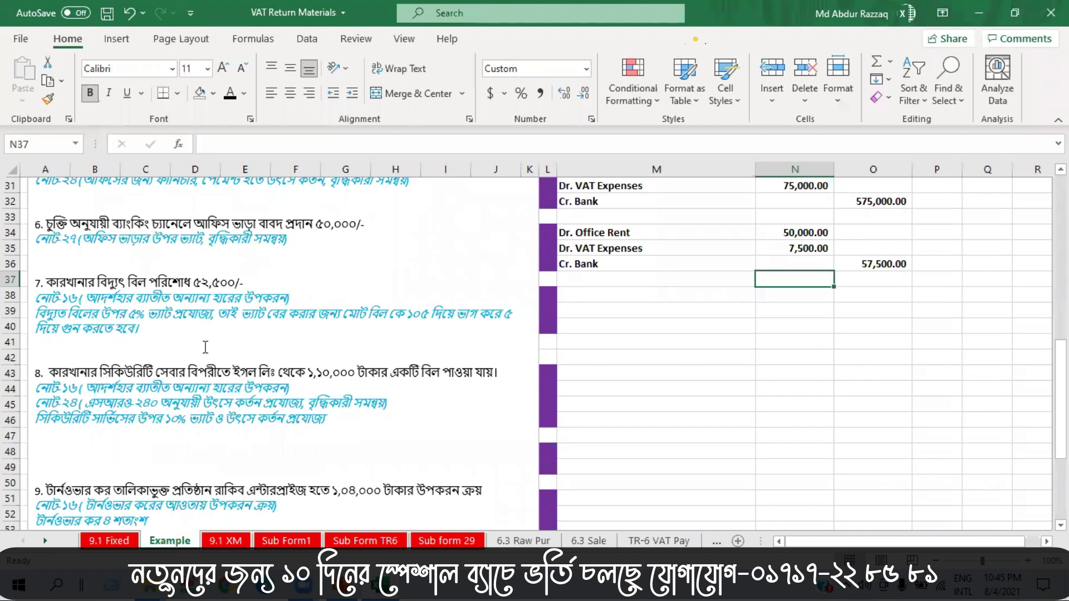
click(583, 298)
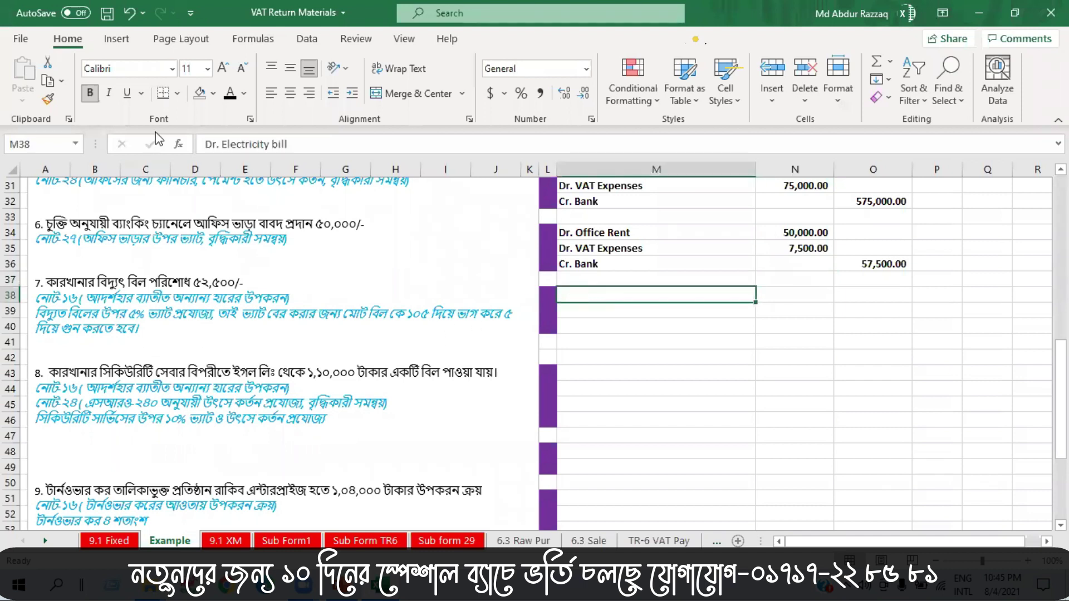
click(574, 308)
click(230, 93)
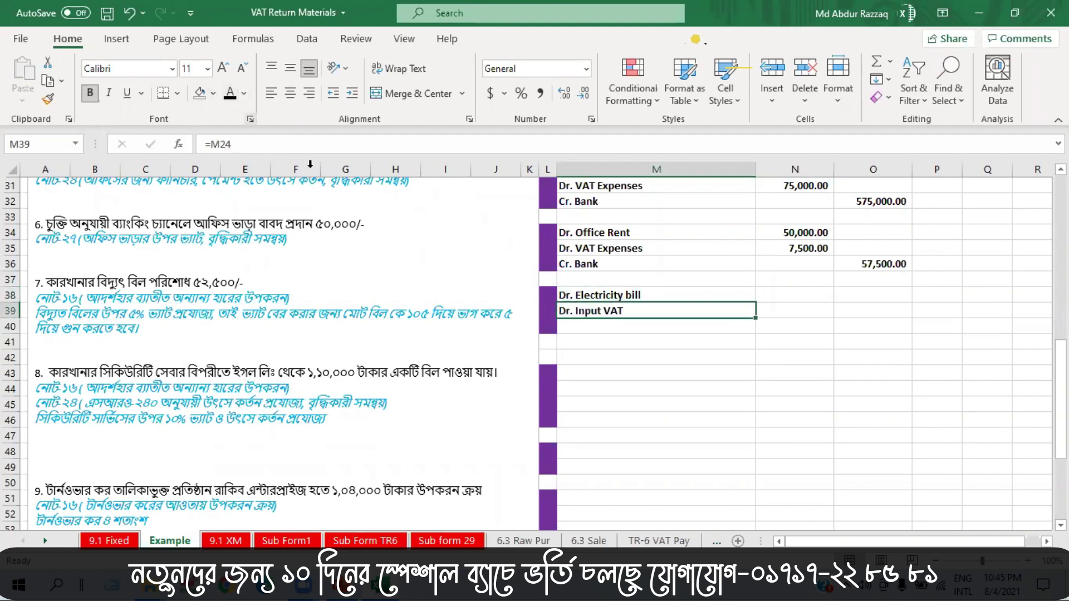
click(613, 327)
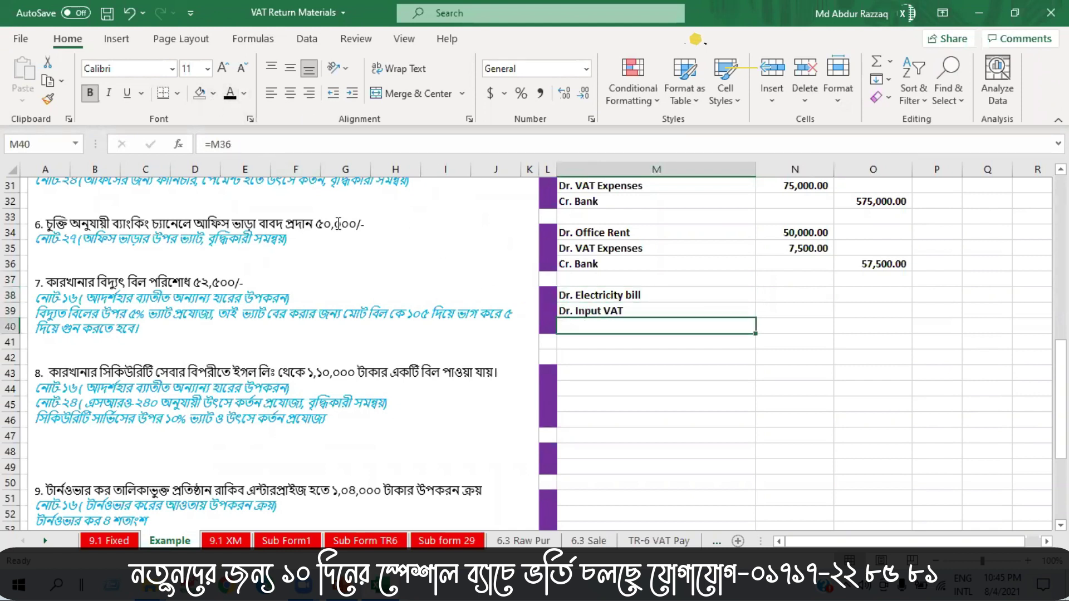
click(230, 93)
Reveal transaction 7's amounts in black font: 50,000 in N38, 2,500 in N39 and 52,500 in O40
drag(807, 296, 807, 310)
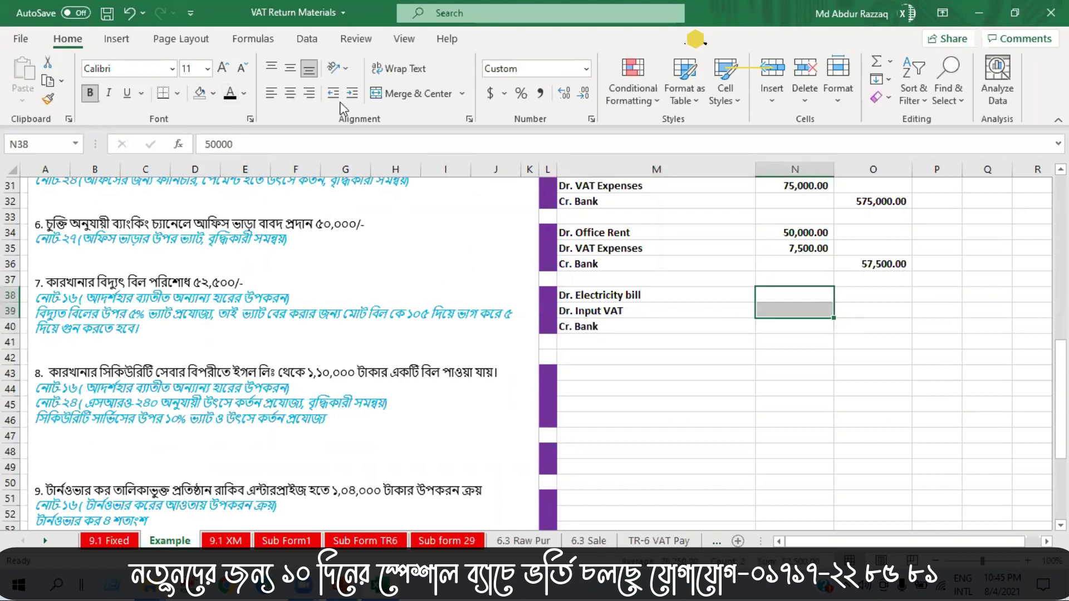
click(233, 98)
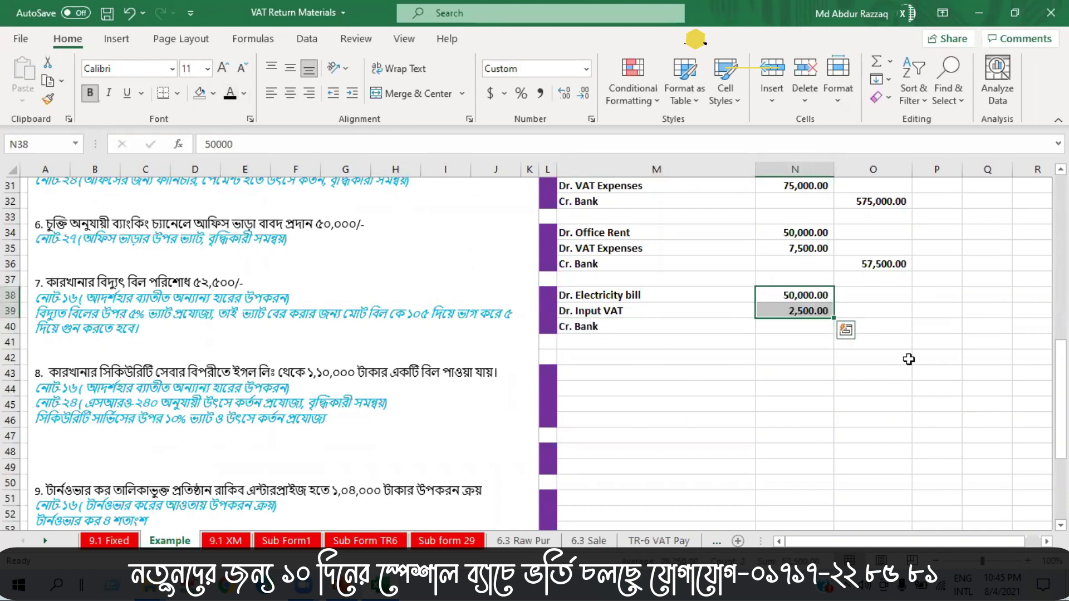
click(878, 326)
click(230, 93)
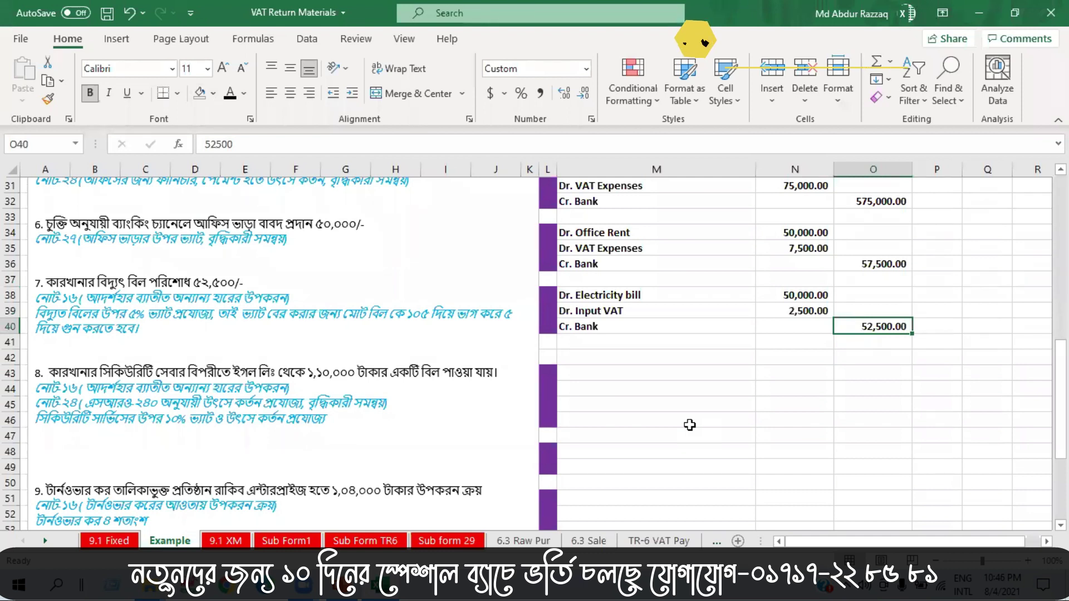
In Part-4 of the 9.1 XM sheet, fill the Goods/Service Other than Standard Rate cell B58 with light aqua
click(225, 541)
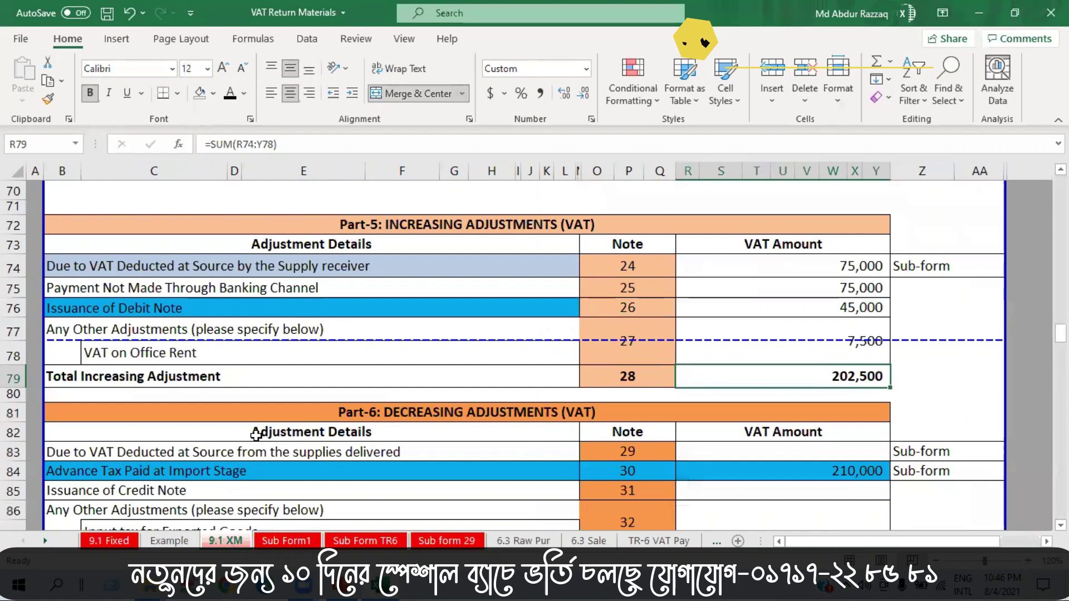
scroll(462, 348, up, 7)
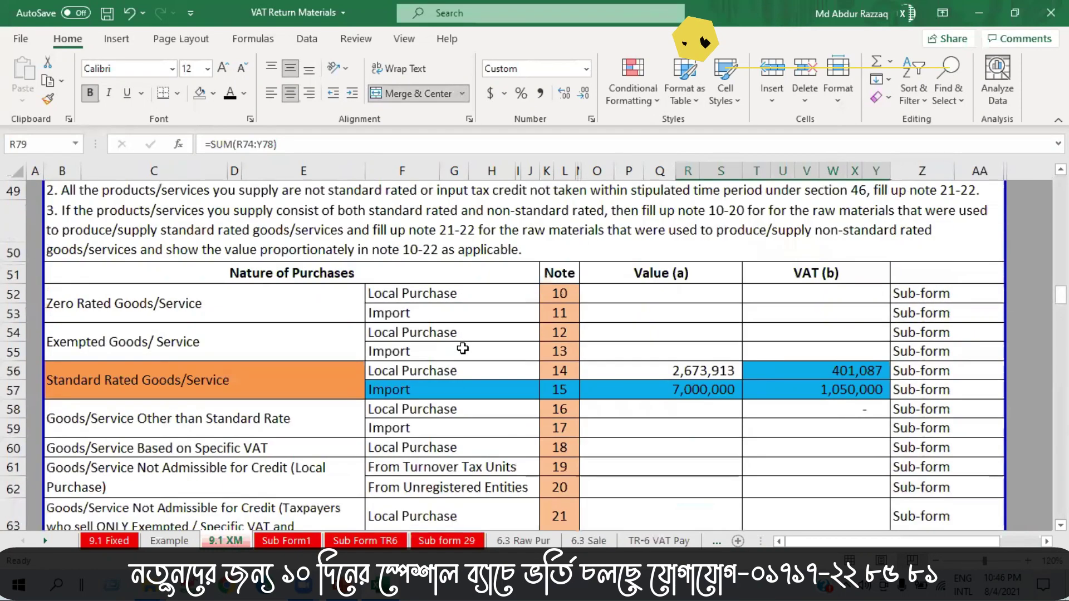
scroll(390, 250, up, 2)
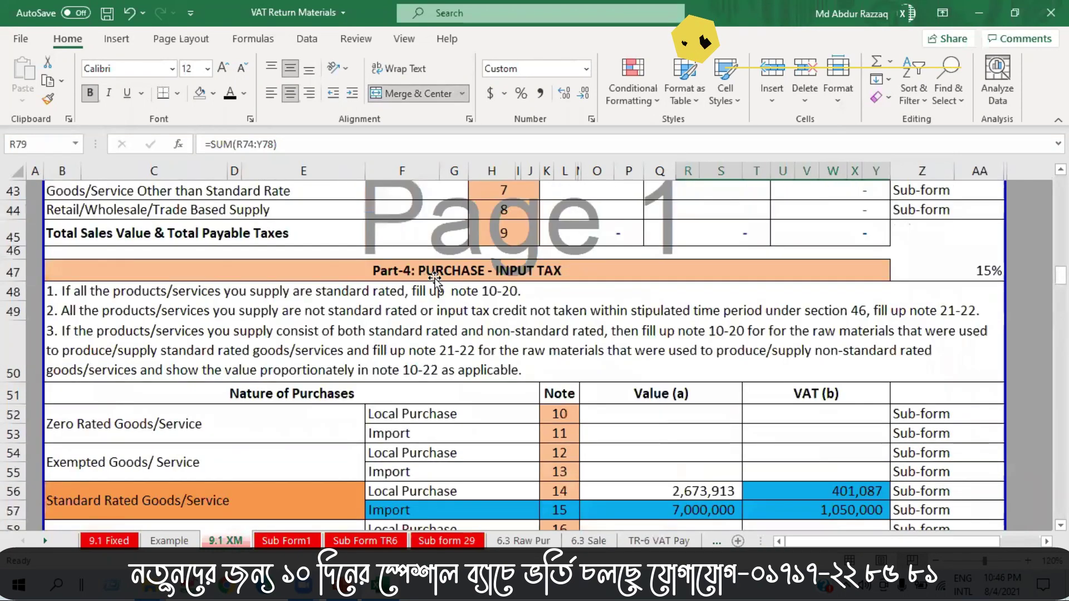
click(434, 271)
scroll(456, 289, down, 1)
scroll(304, 356, down, 2)
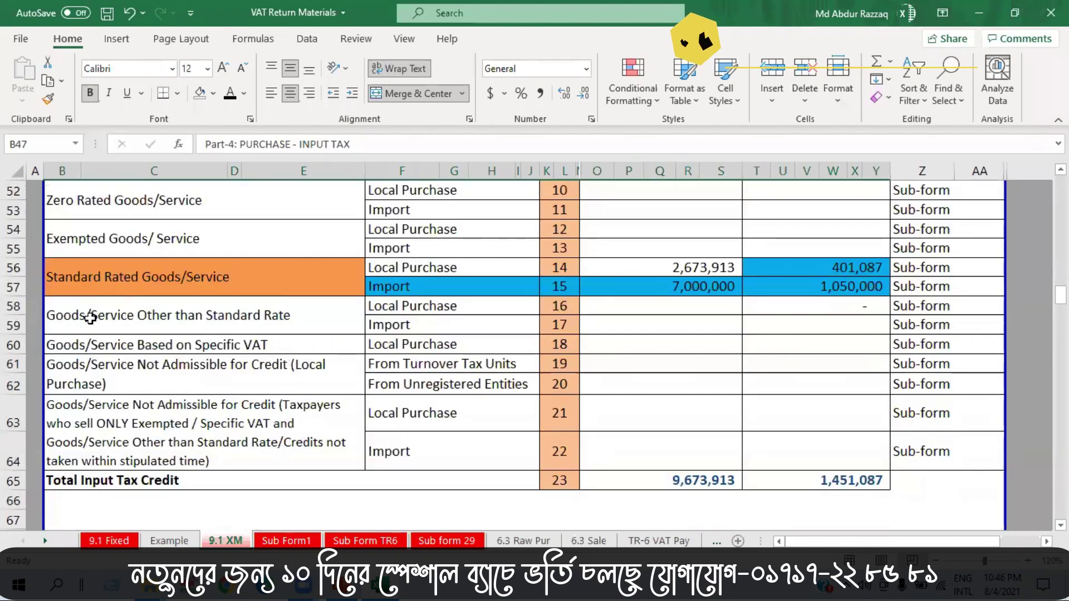
click(284, 316)
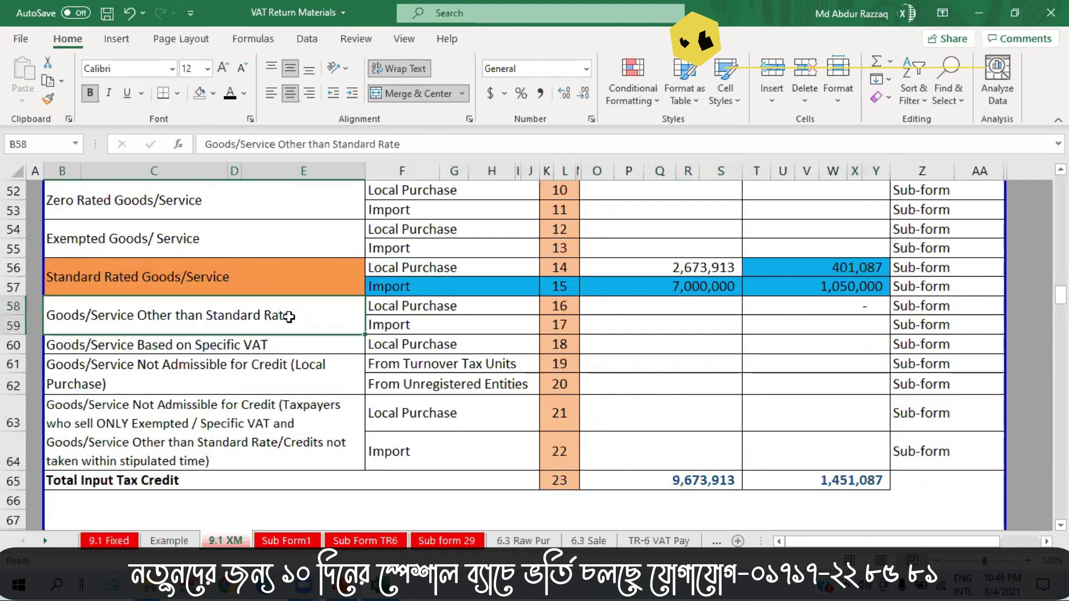
click(213, 94)
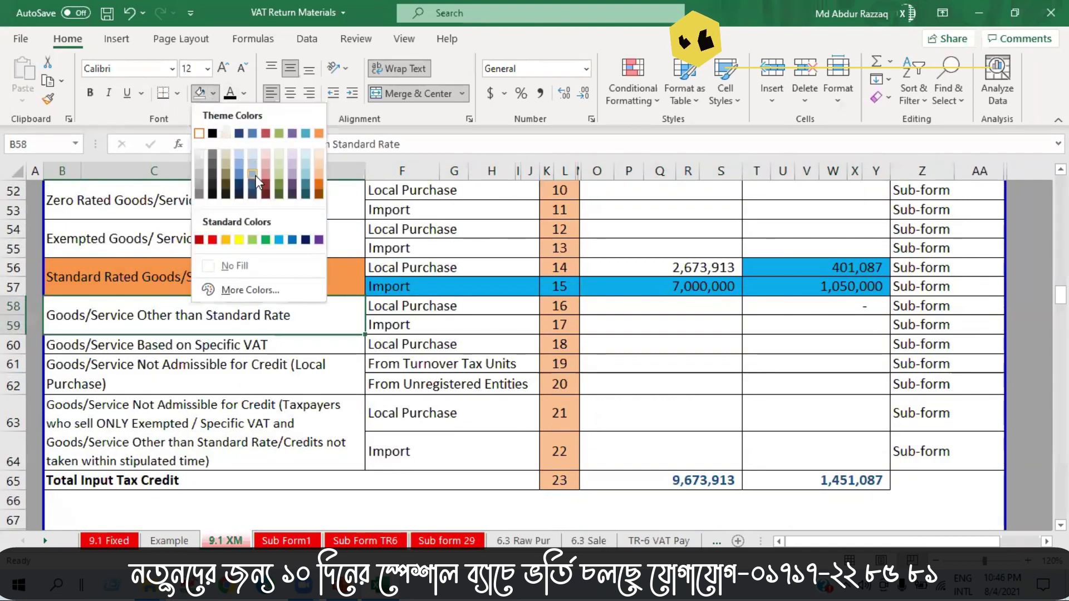
click(305, 165)
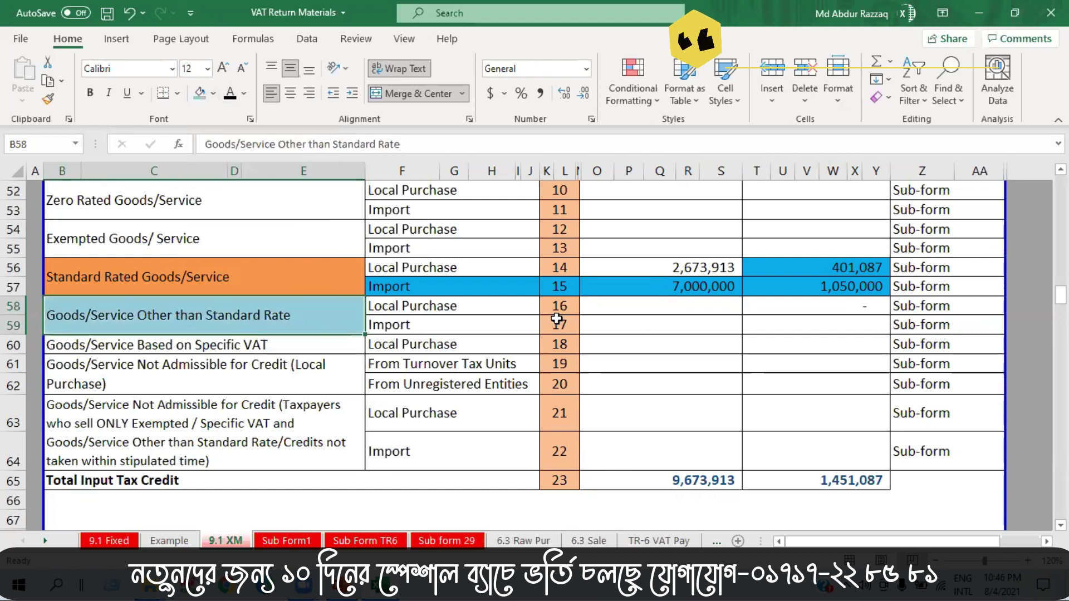
Apply the same light aqua fill to the note 16 Local Purchase row, from F58 through the VAT cell
click(426, 307)
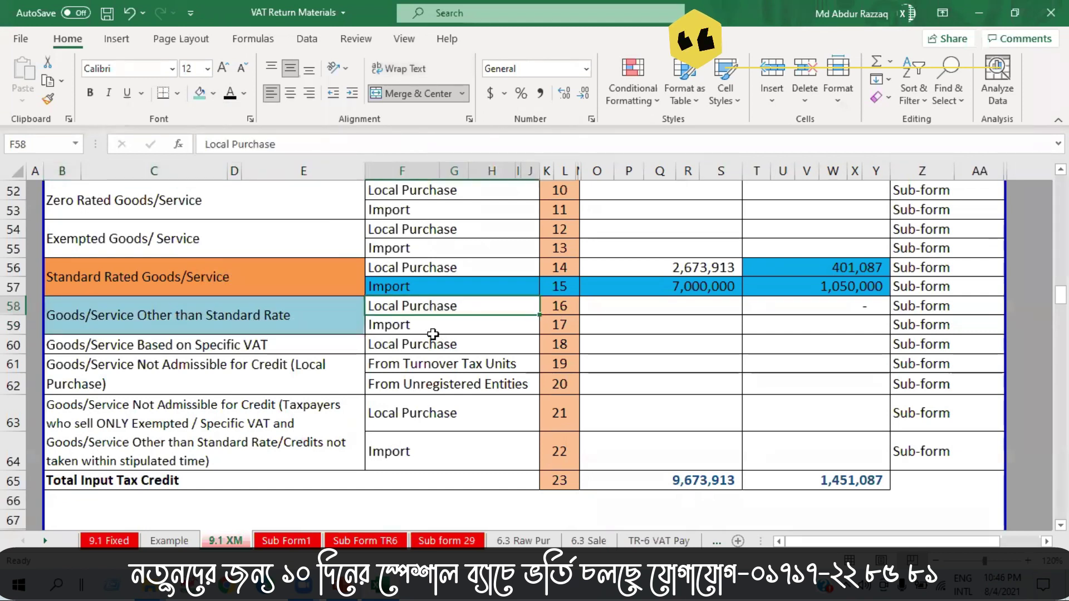
click(430, 329)
click(406, 306)
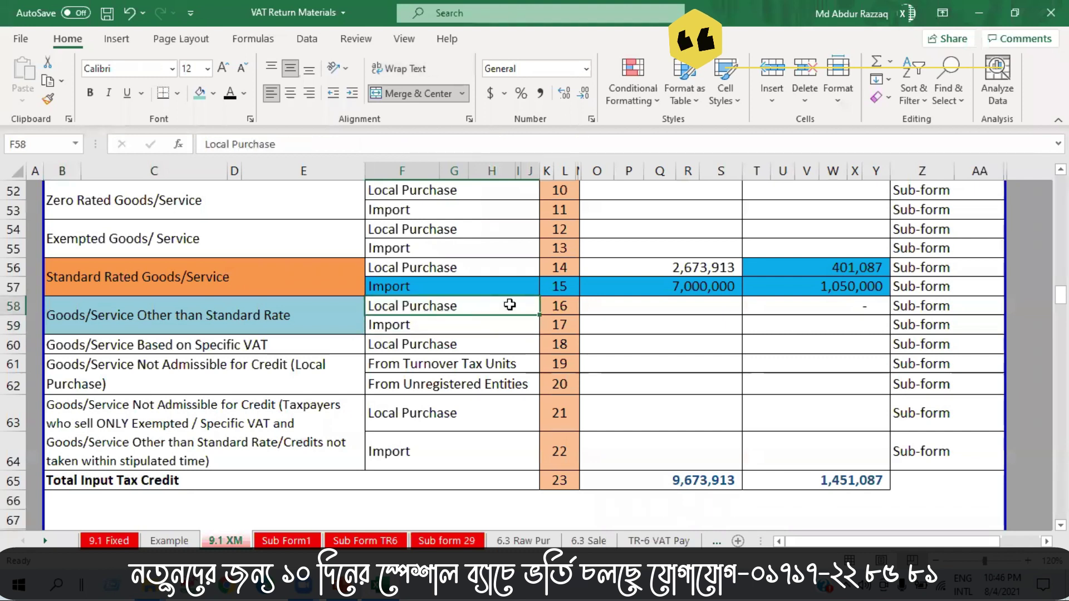
drag(510, 305, 824, 310)
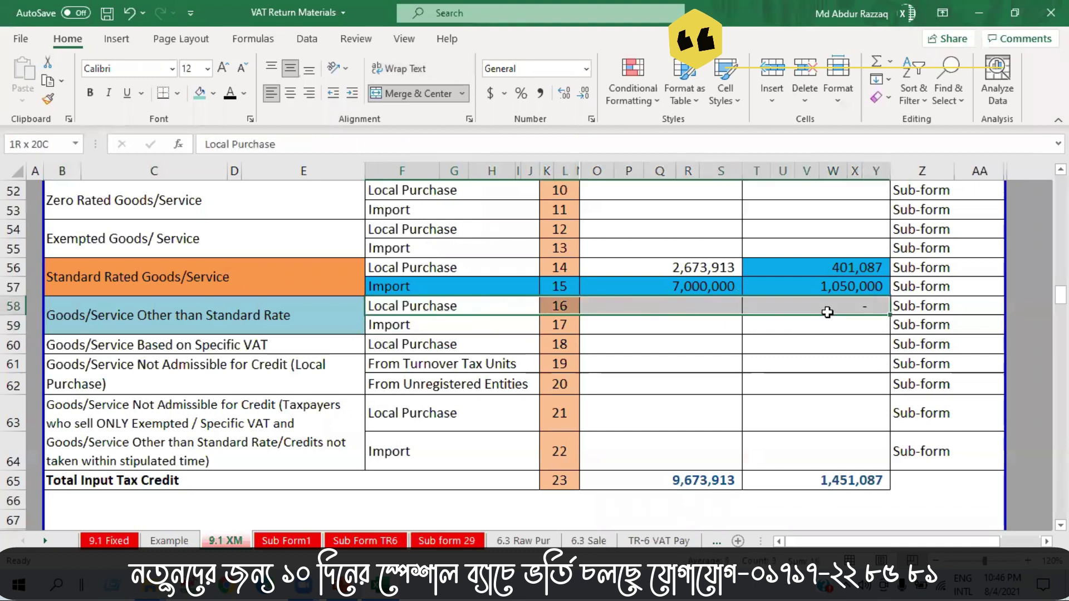
click(203, 98)
Link the note 16 purchase value in O58 to the electricity bill amount in Example!N38
click(664, 305)
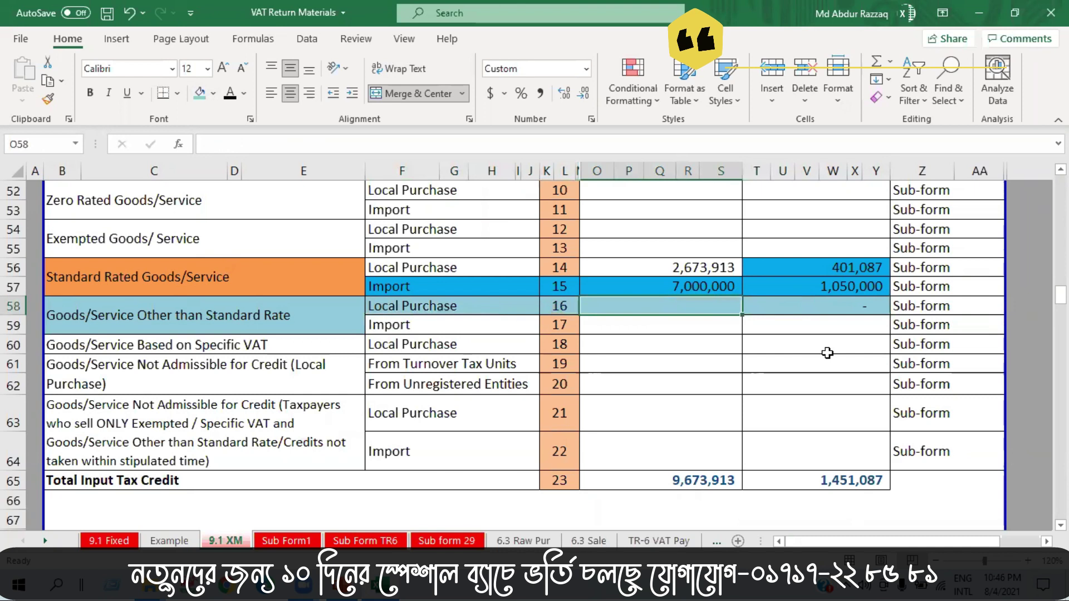
key(shift+Down)
text(=)
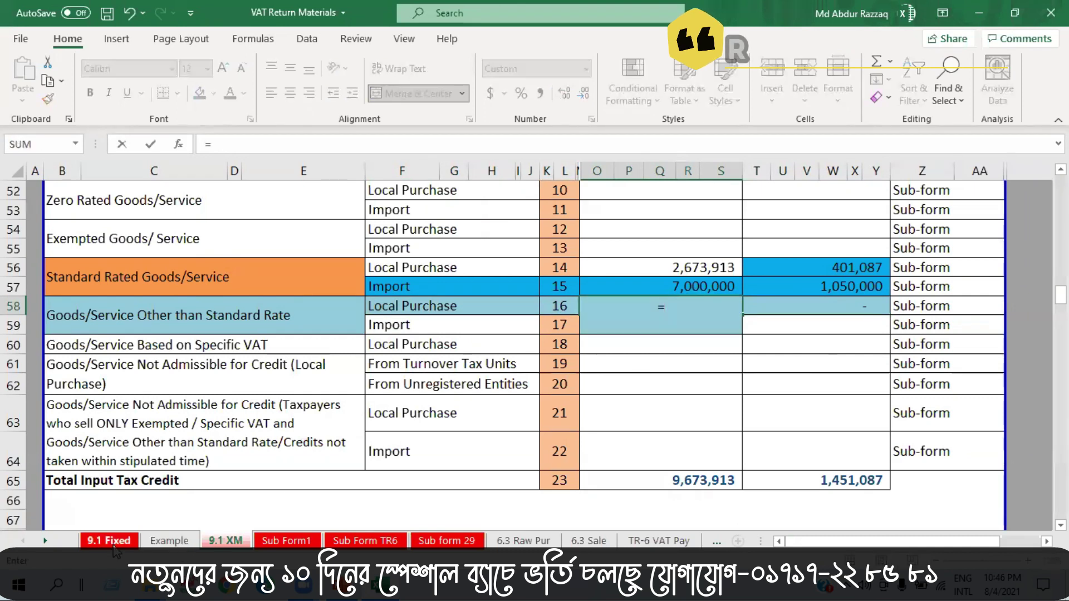
click(169, 541)
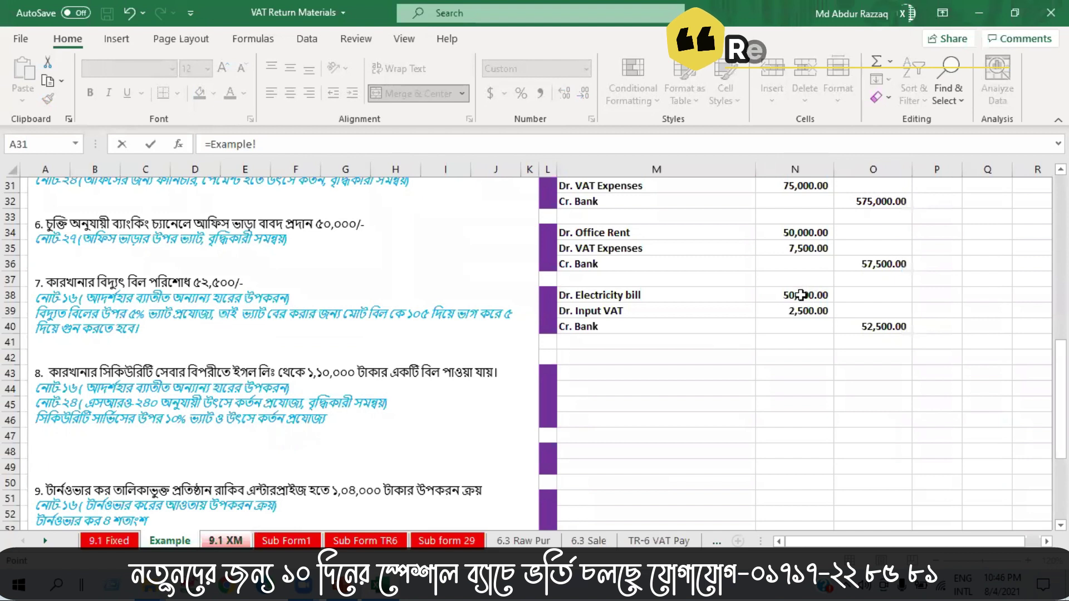
click(800, 296)
key(Return)
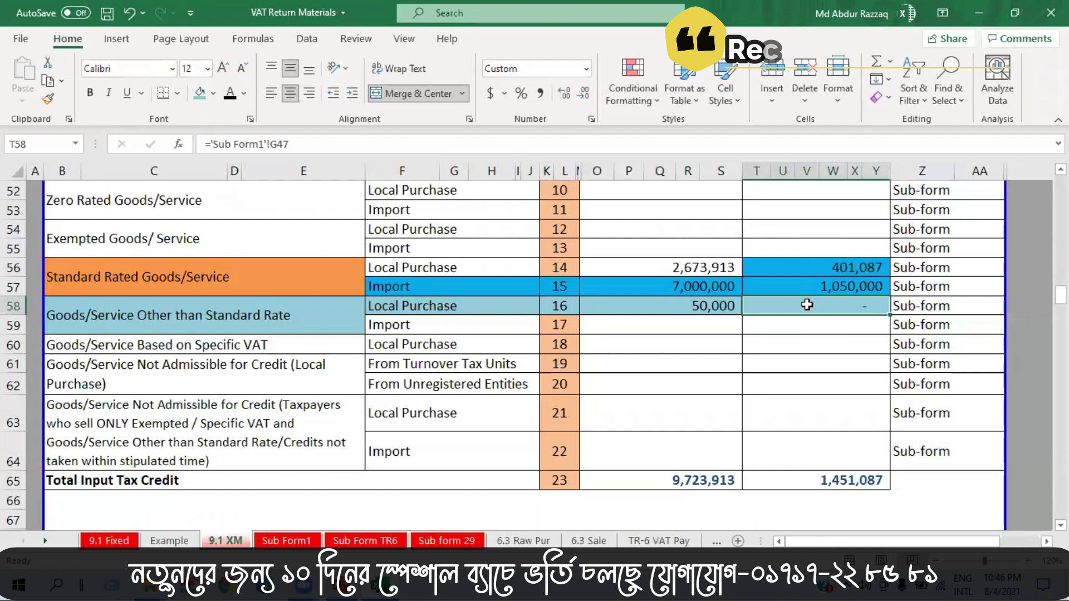
Link the note 16 Local Purchase VAT in T58 to the electricity bill's input VAT in Example!N39
text(=)
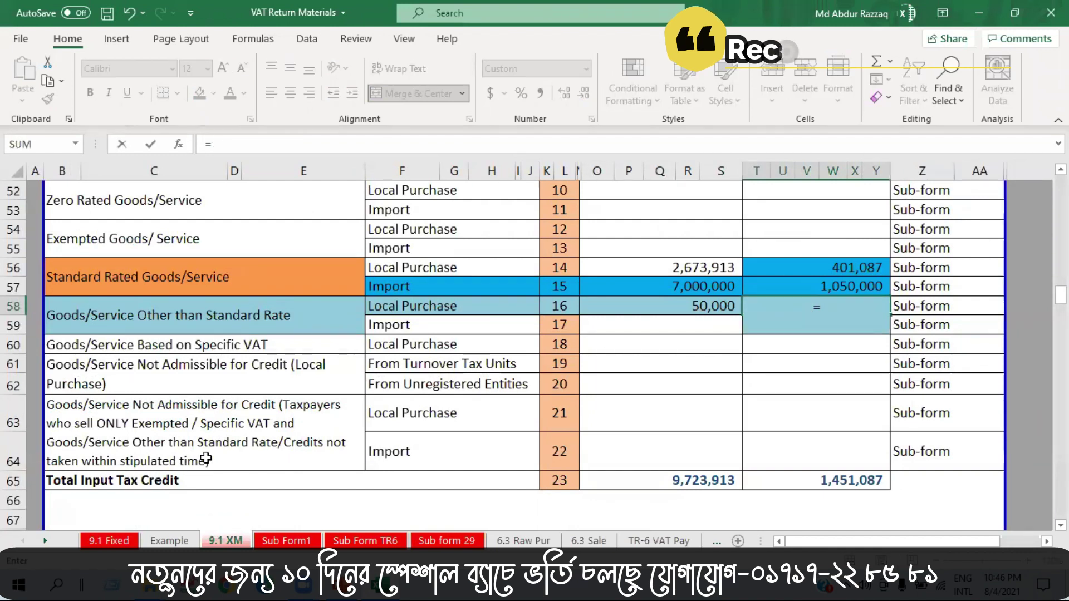
click(170, 541)
click(797, 311)
key(Return)
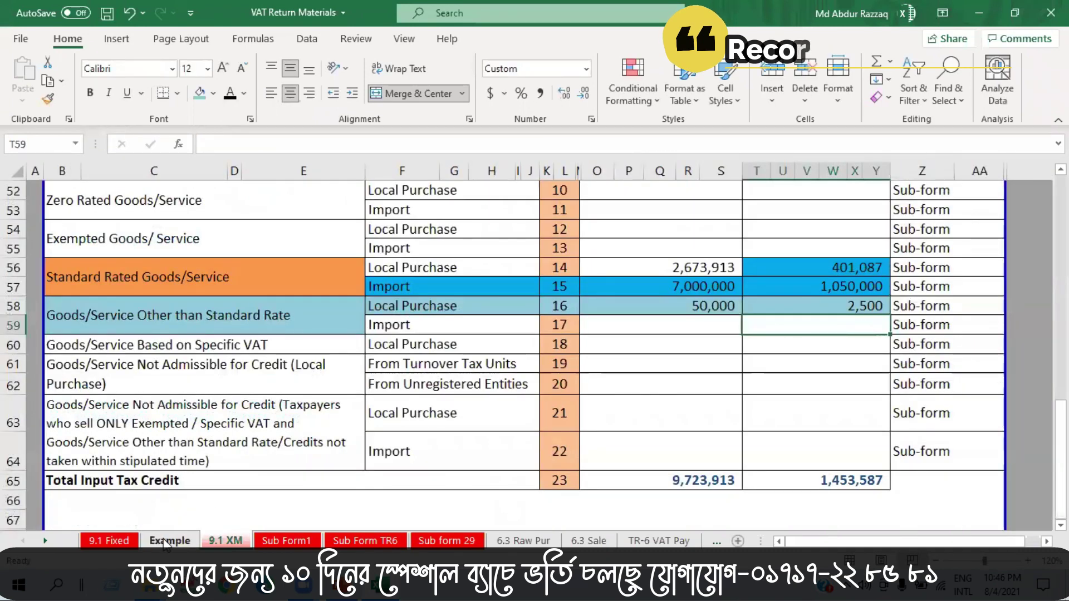
In the Example sheet's transaction 8 notes, color the 10% security service VAT line and the SRO-240 source deduction phrase red
click(172, 541)
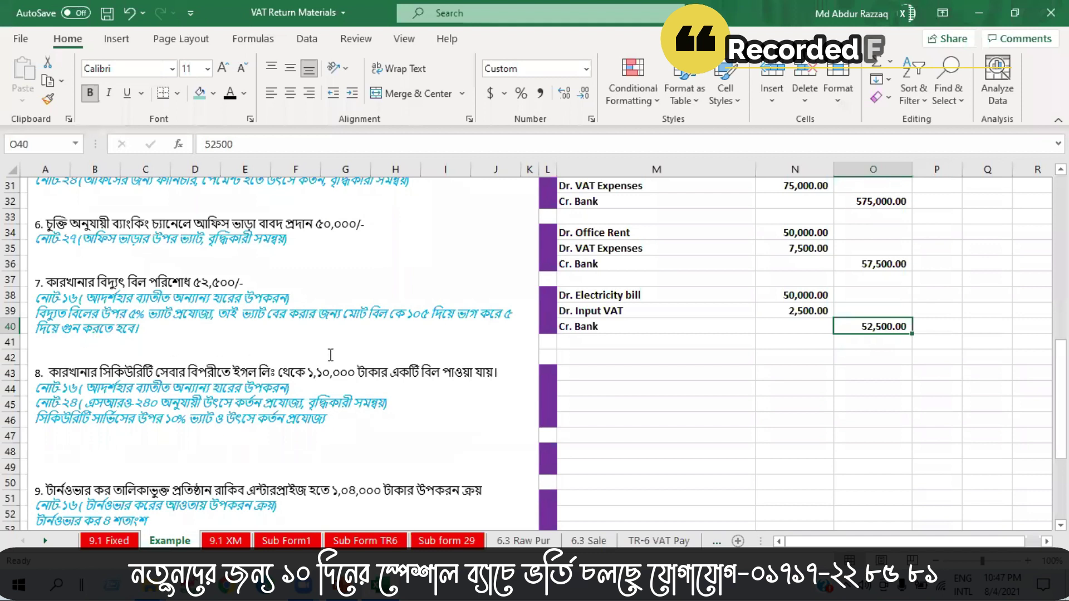
scroll(334, 355, down, 2)
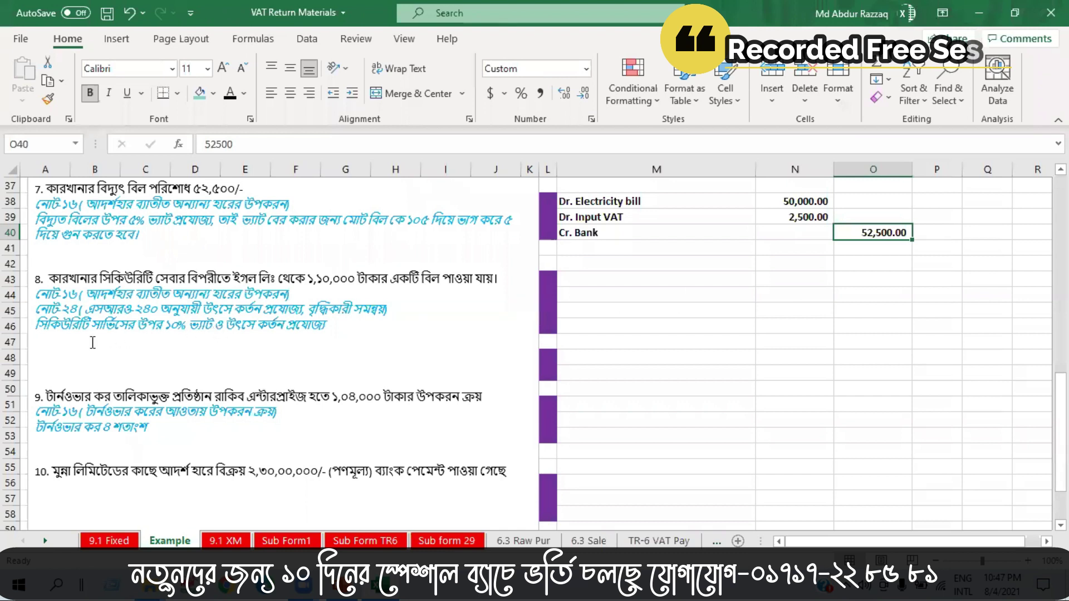
drag(34, 325, 327, 328)
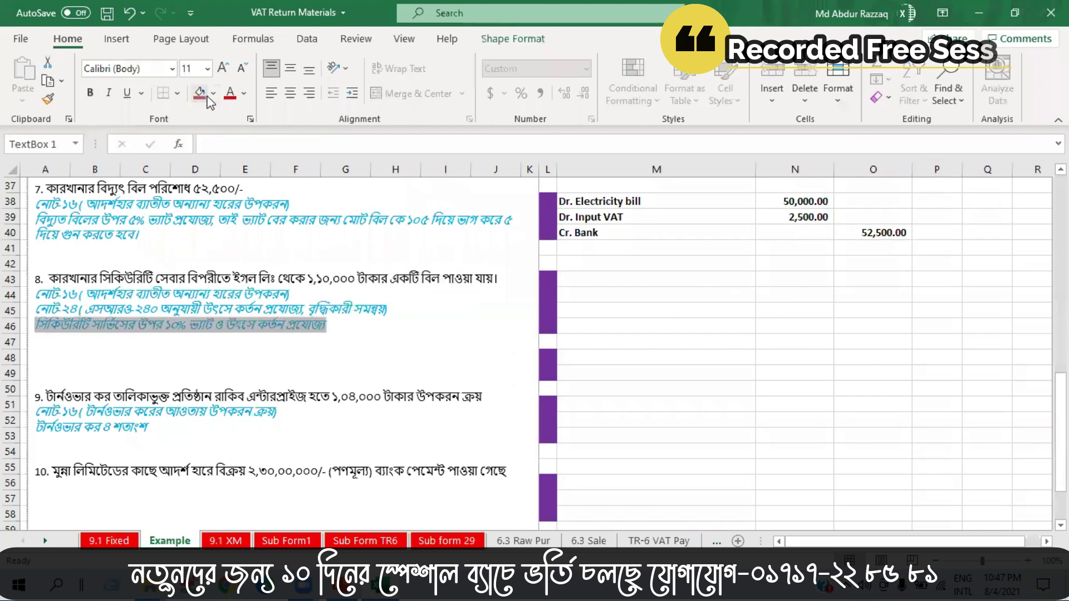
click(229, 93)
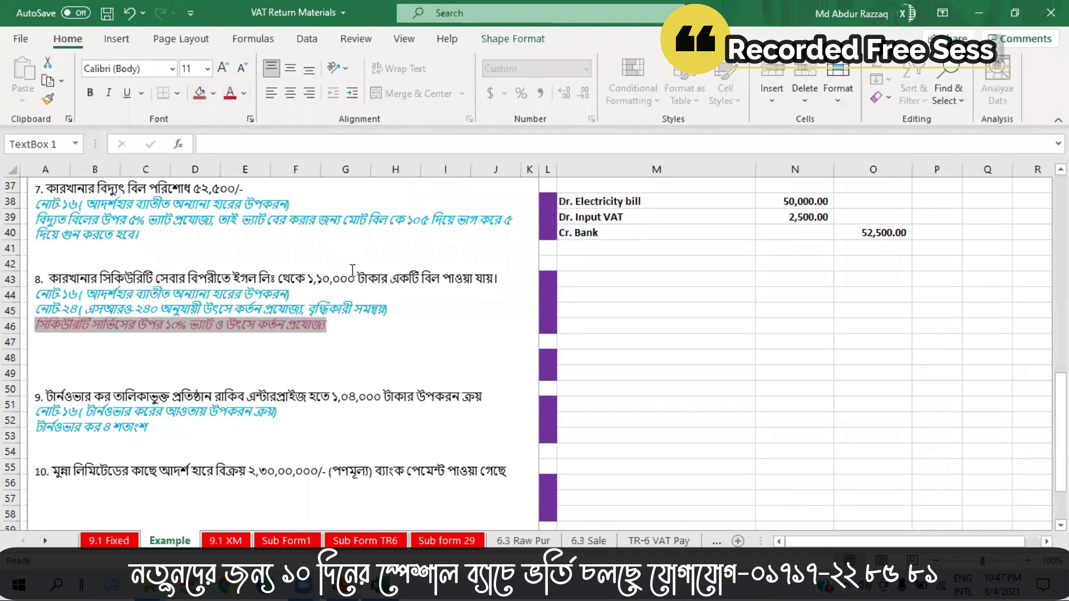
click(359, 336)
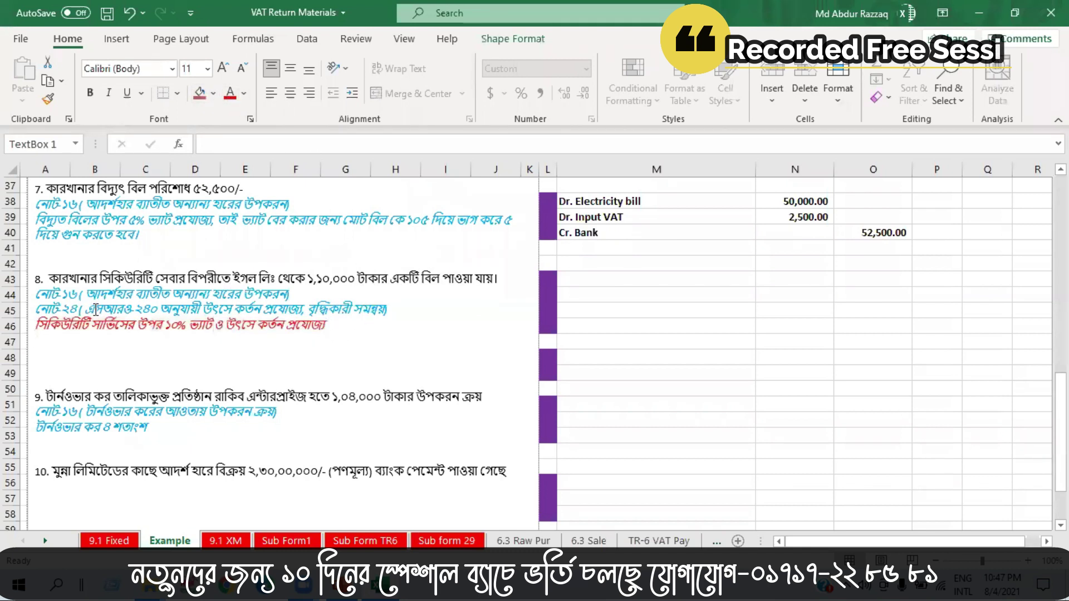
drag(91, 308, 301, 311)
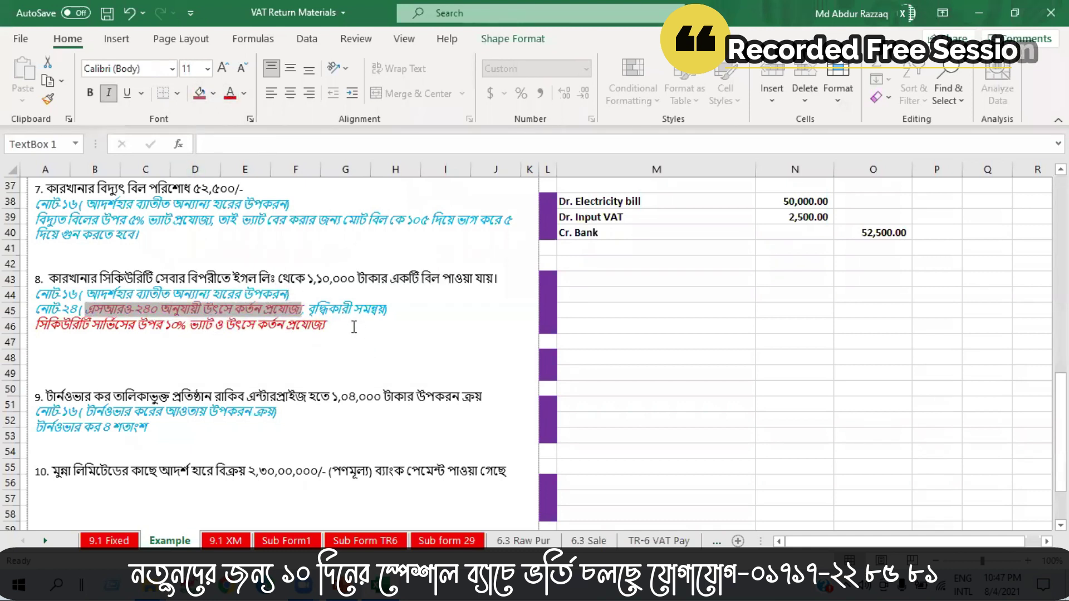
click(295, 333)
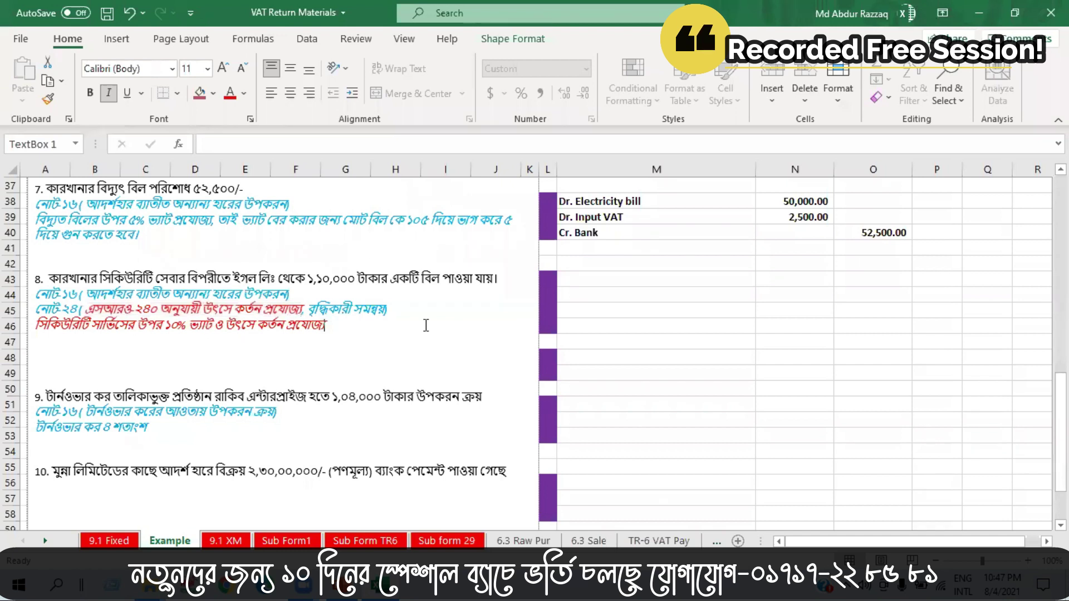
Reveal transaction 8's account titles in black font: Dr. Sequirities Expenses in M43, Dr. Input VAT in M44 and Cr. Creditors (Egle Ltd.) in M45
click(588, 282)
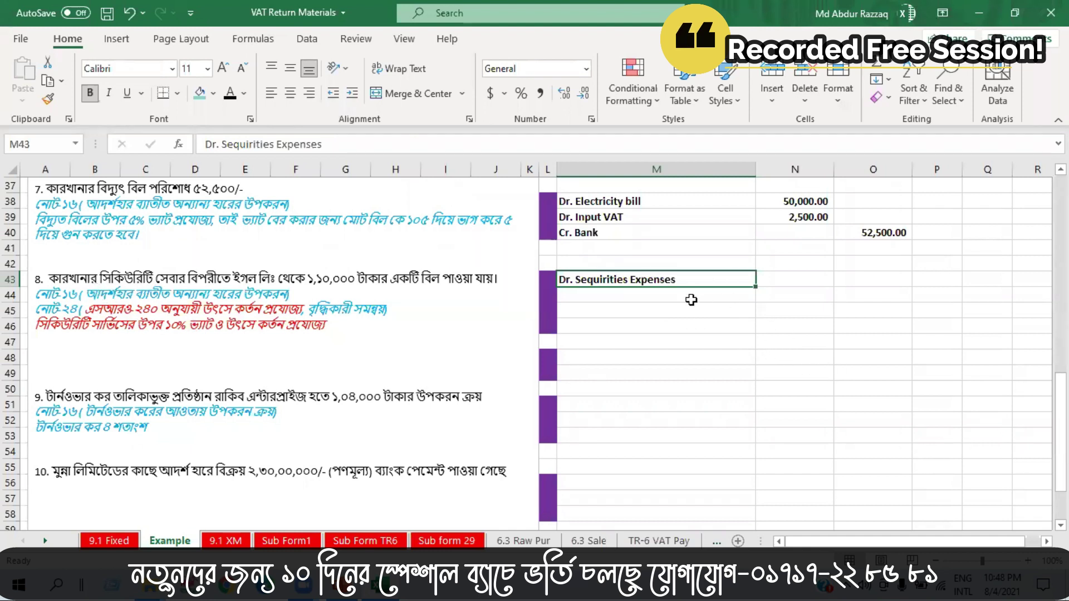
click(649, 294)
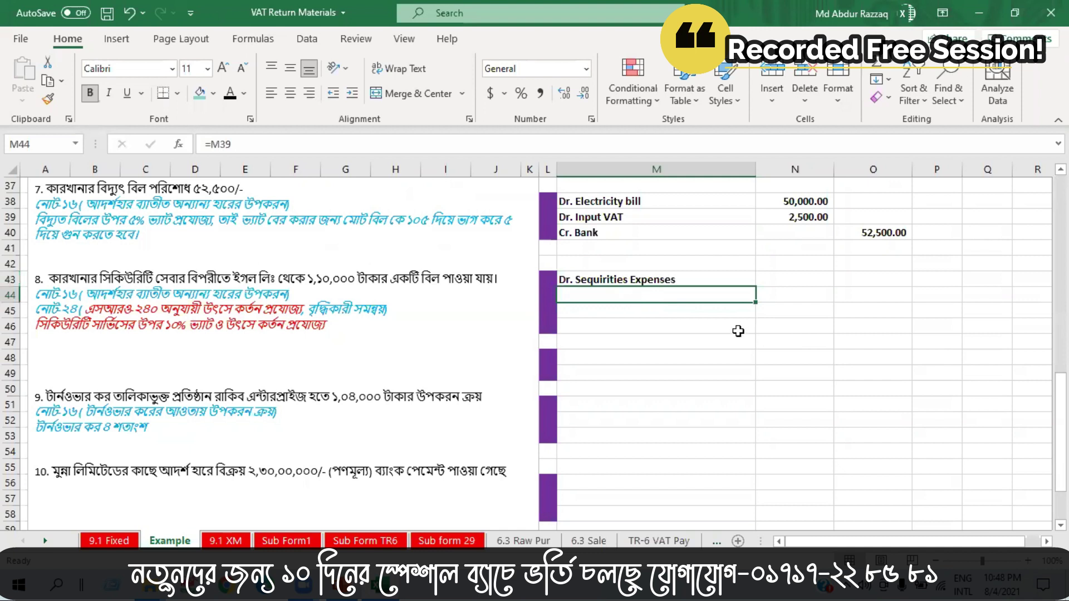
click(230, 94)
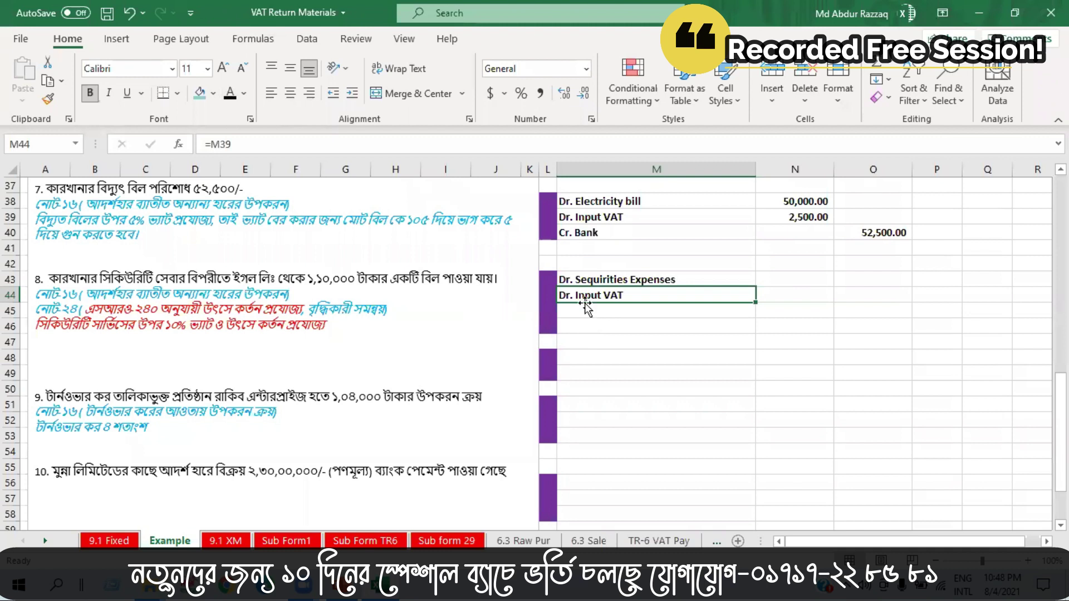
click(616, 316)
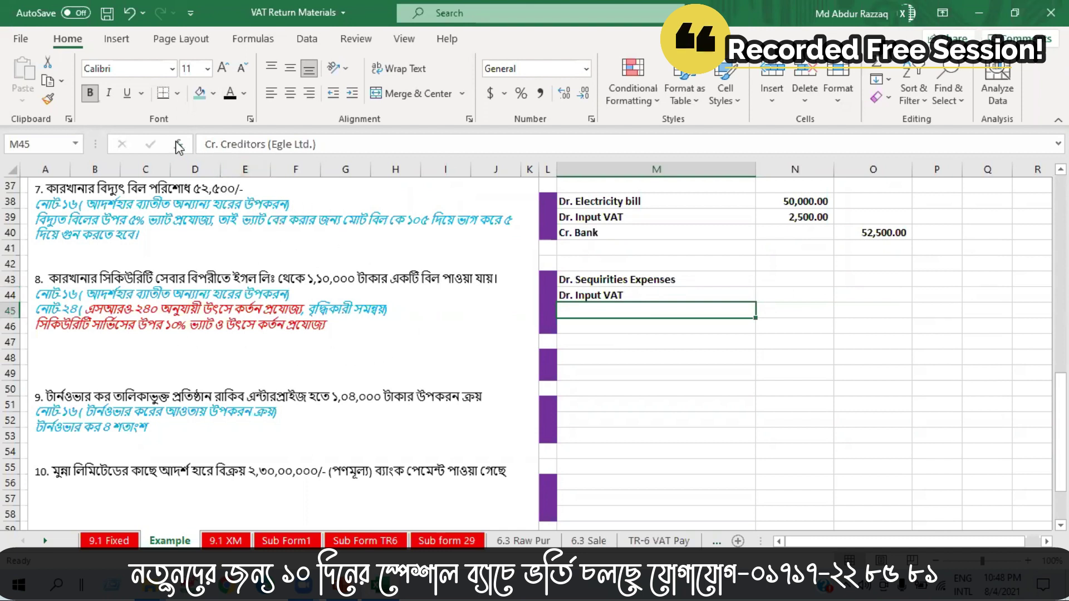
click(229, 96)
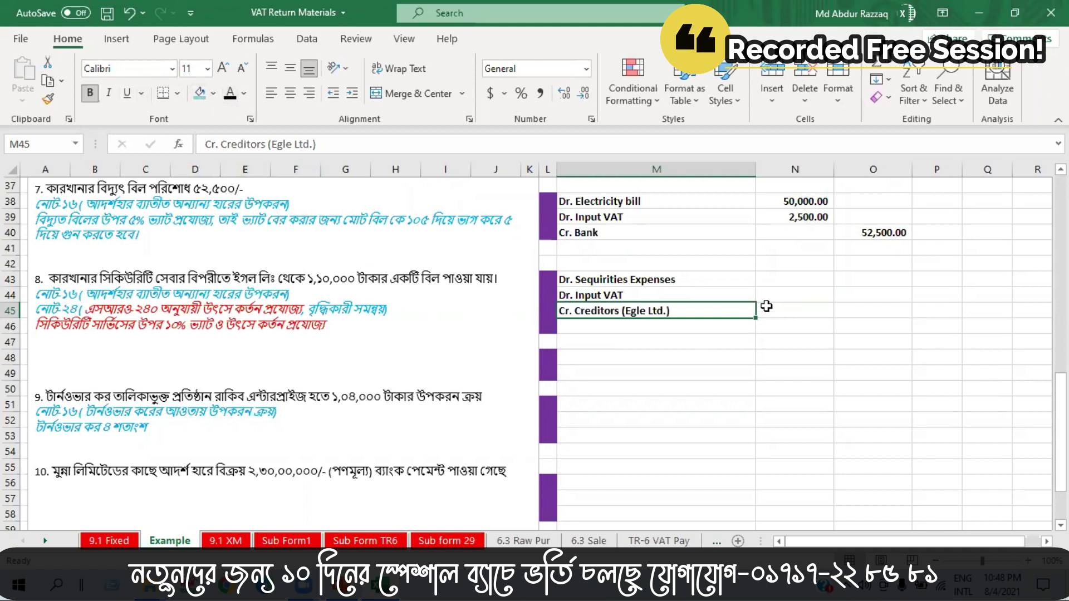
Reveal transaction 8's amounts in black font: 100,000 in N43, 10,000 in N44 and 100,000 in O45
click(766, 284)
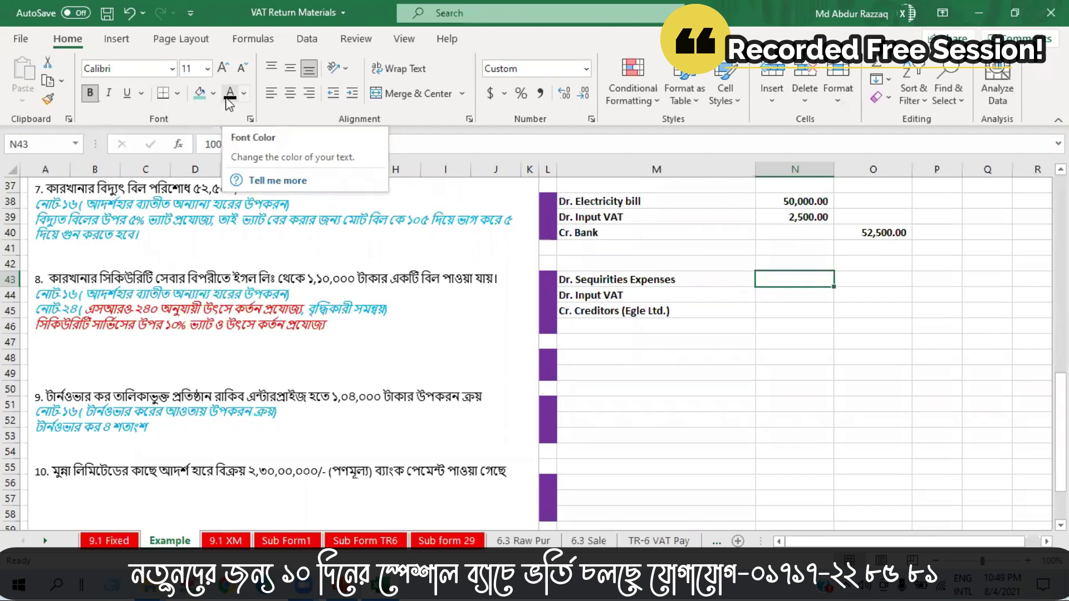
click(801, 293)
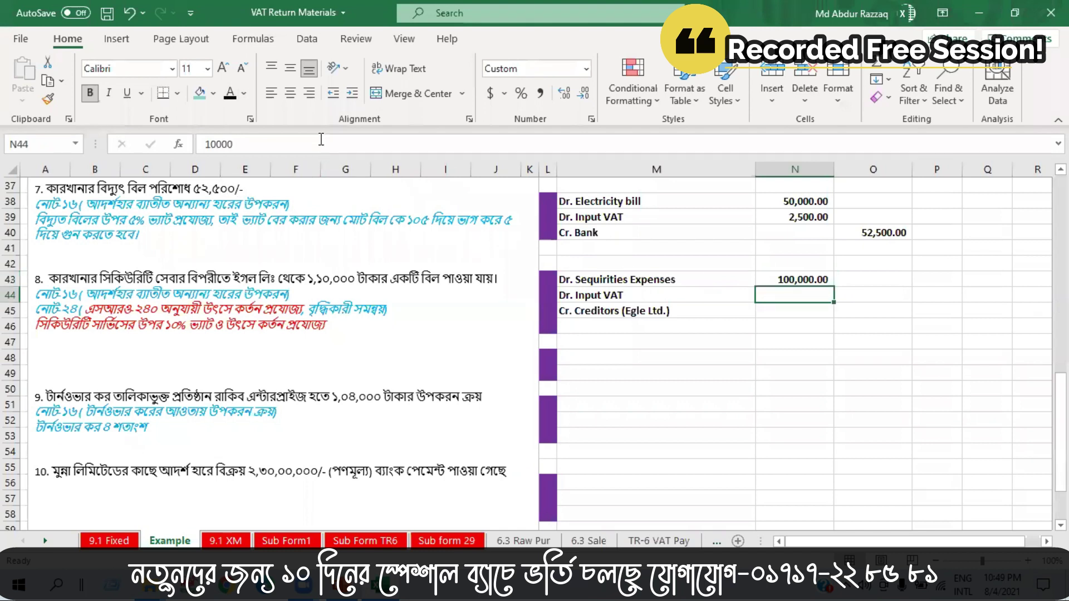
click(235, 99)
click(613, 315)
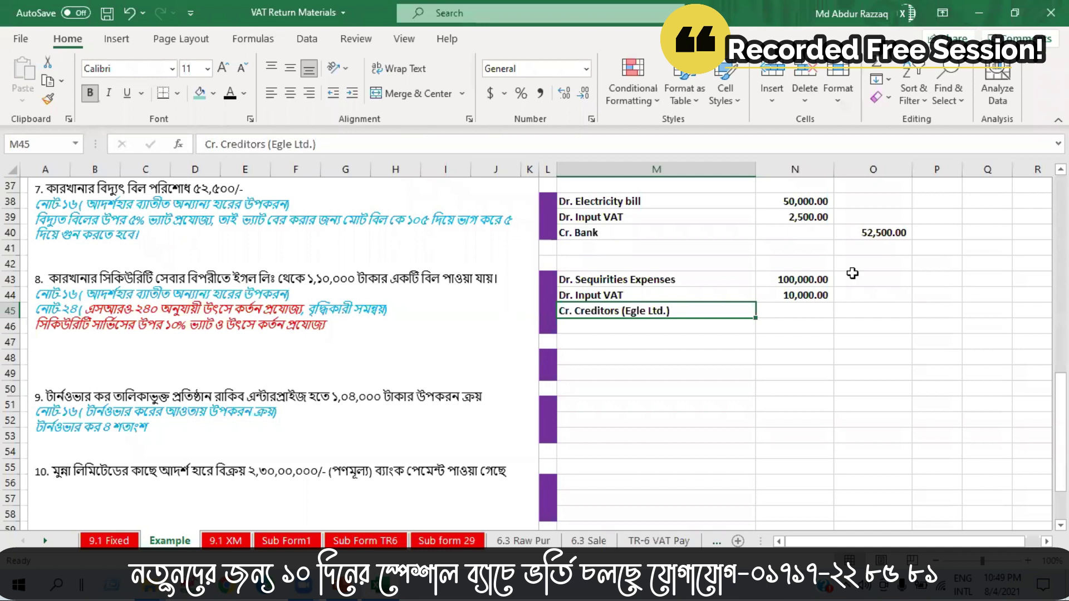
click(857, 312)
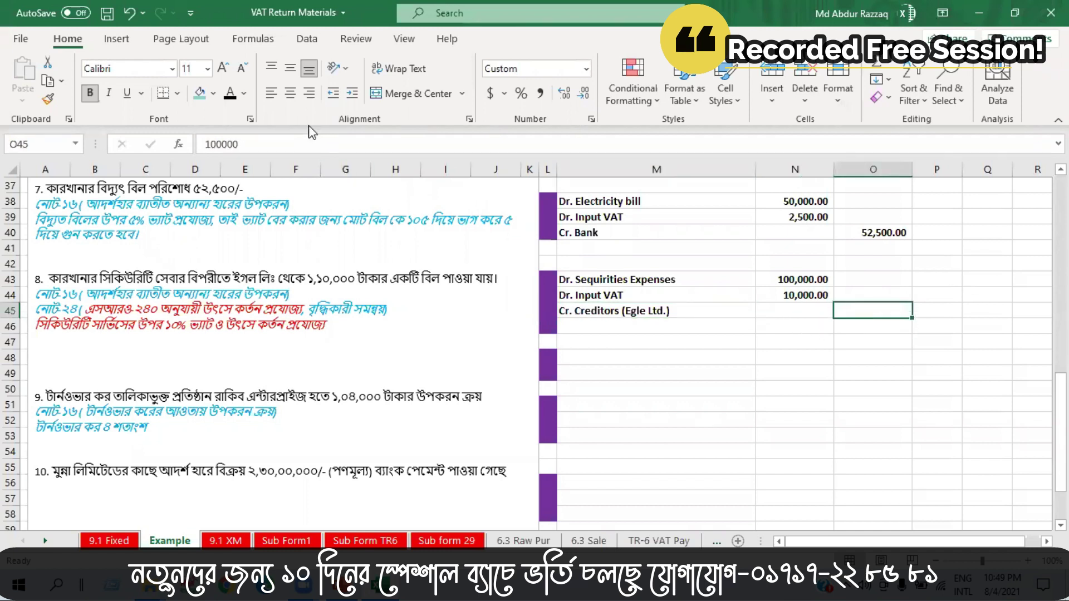
click(229, 93)
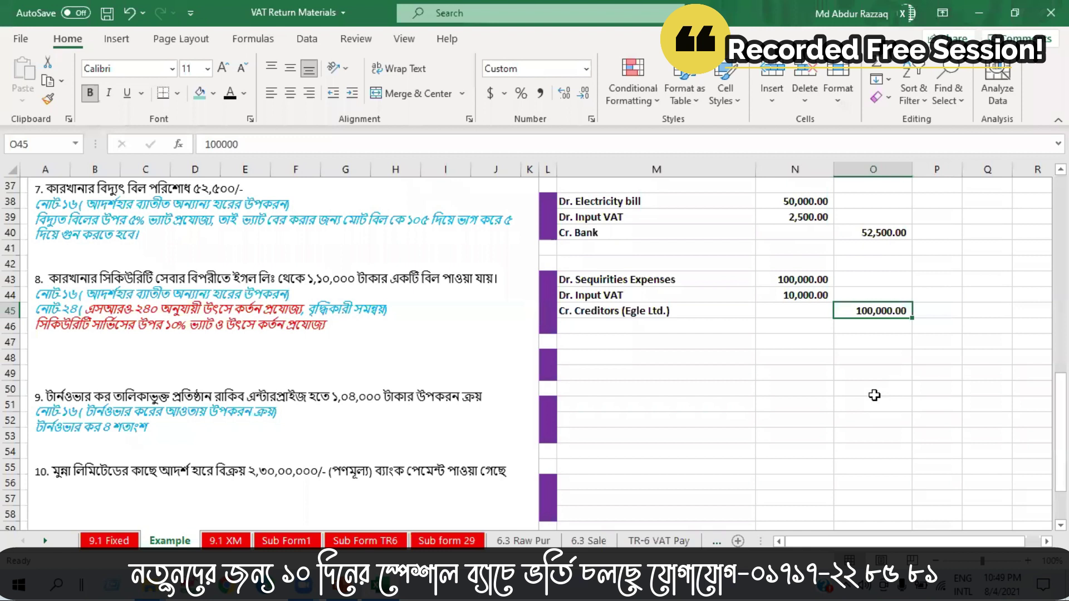
Reveal transaction 8's deduction line in black font: Cr. VDS in M46 with 10,000 in O46
click(875, 329)
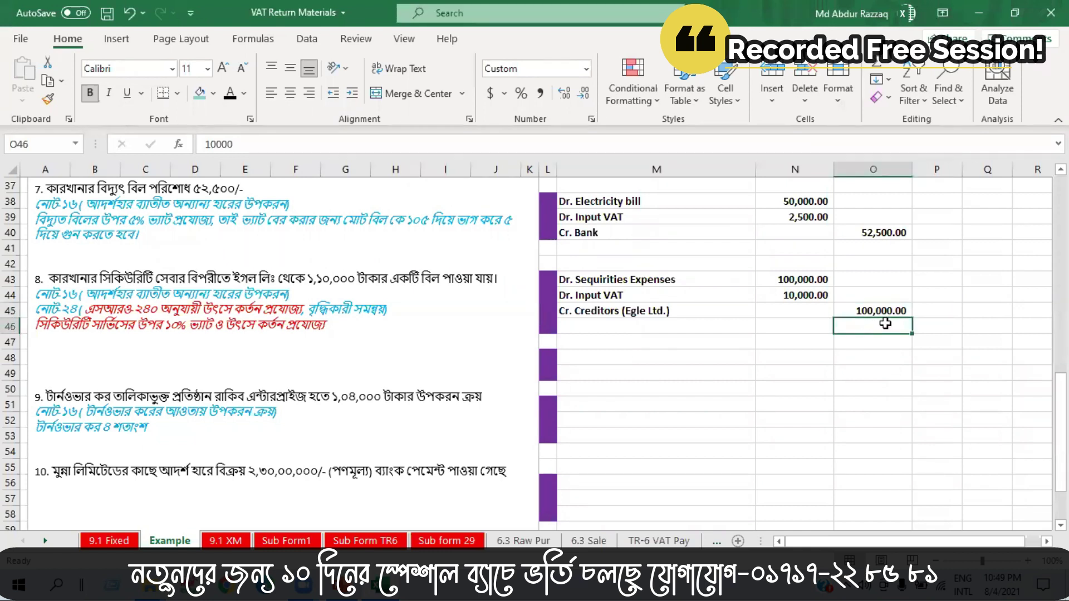
click(628, 325)
click(230, 94)
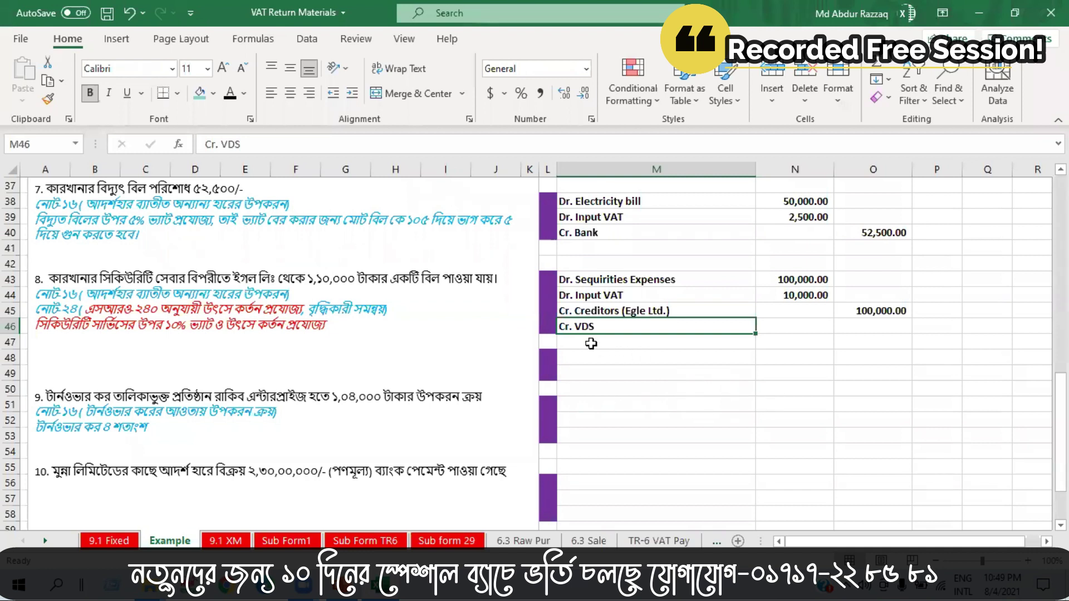
click(857, 323)
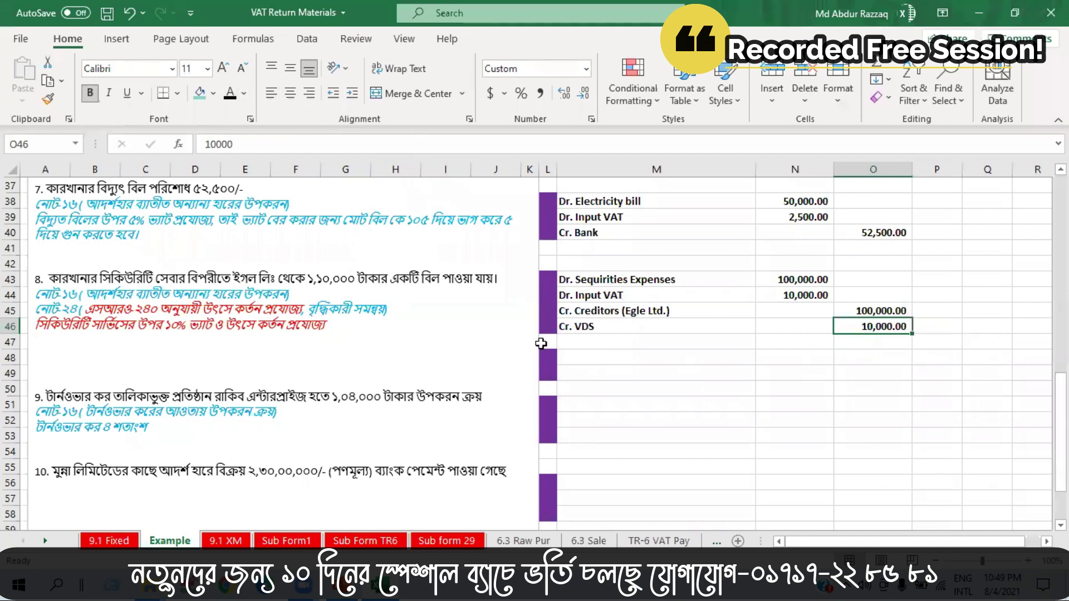
drag(567, 328, 885, 330)
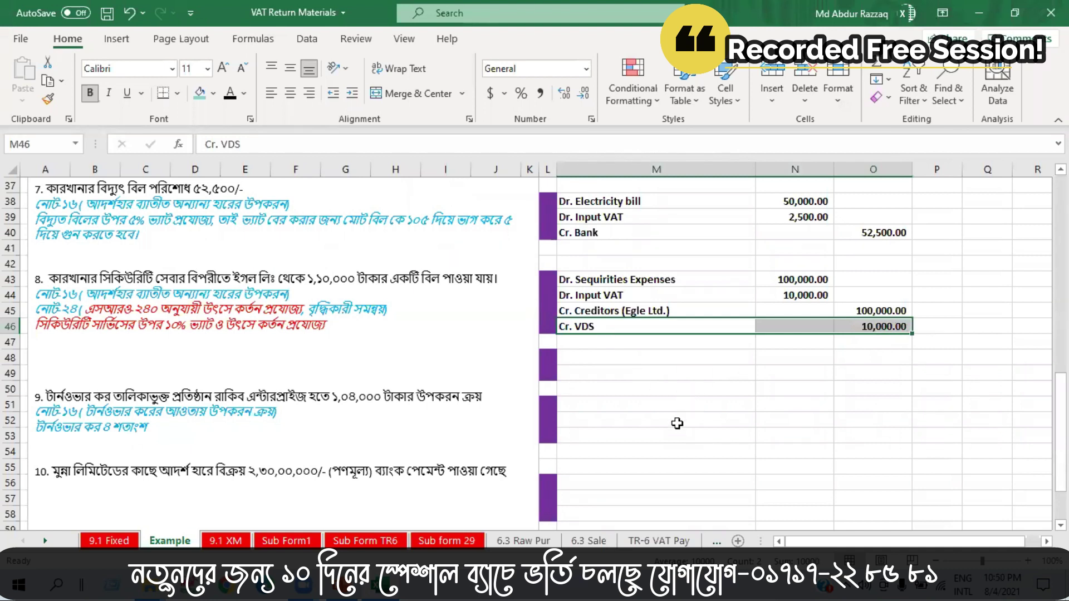
Reveal the VDS payment entry in black font: Dr. VDS 10,000 in row 48 and Cr. Bank 10,000 in row 49
click(566, 378)
click(230, 94)
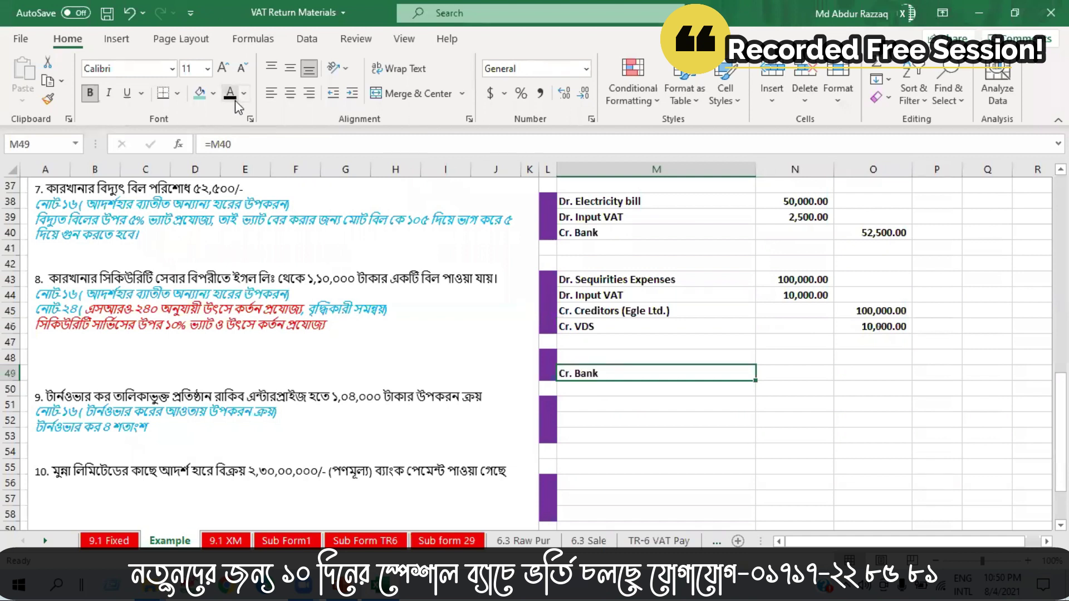
click(585, 329)
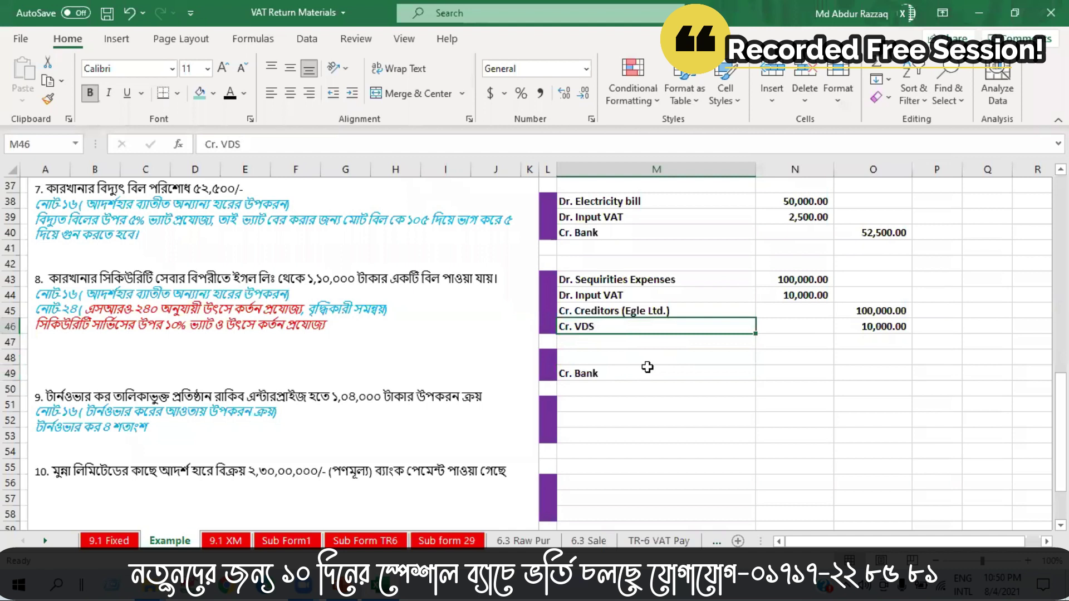
click(601, 359)
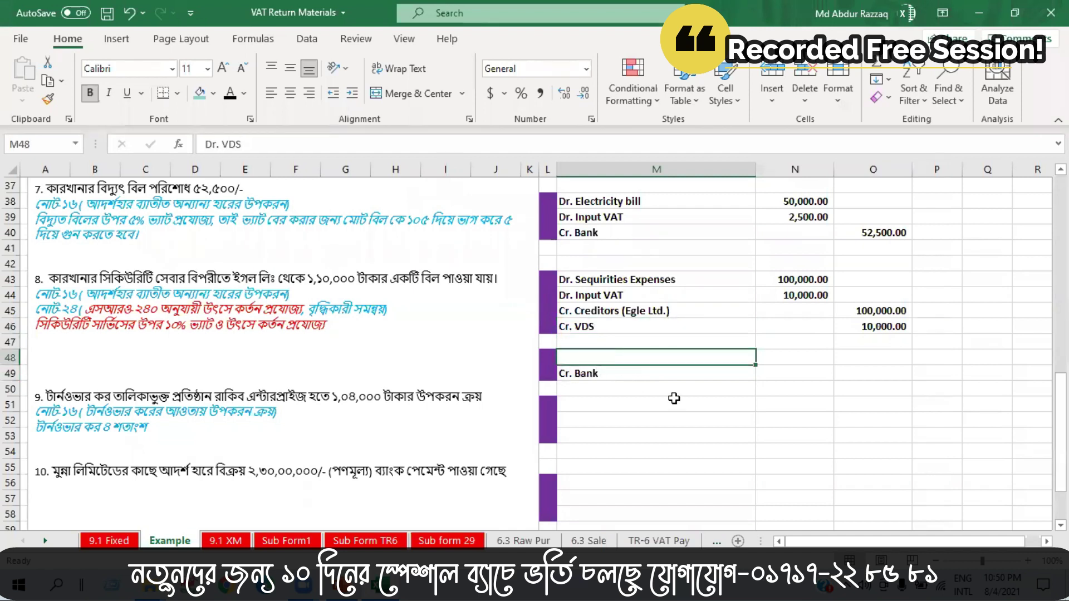
click(230, 93)
click(797, 355)
click(230, 95)
click(869, 372)
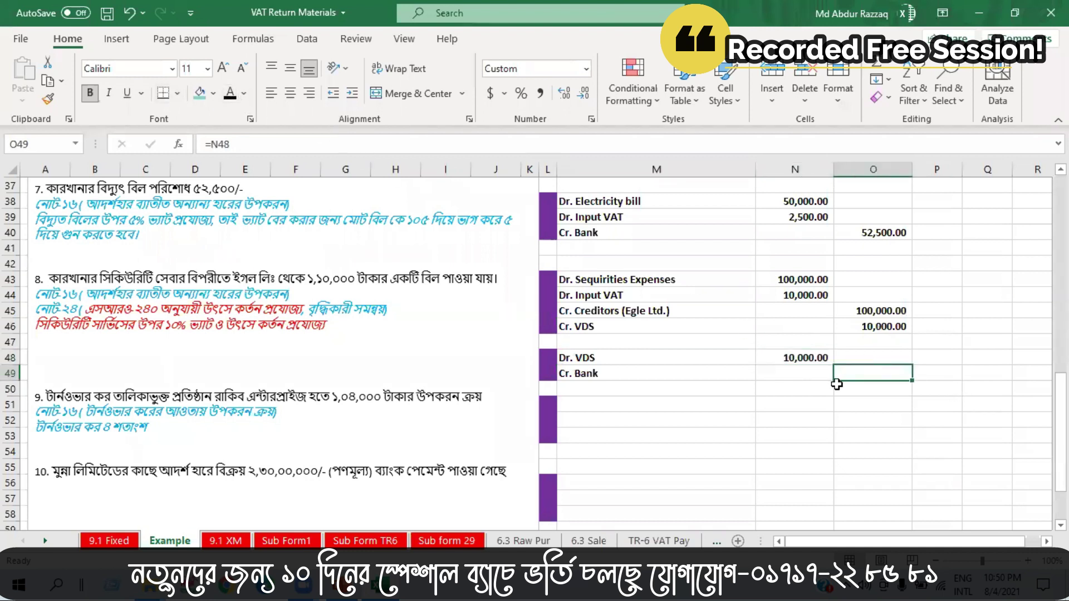
click(231, 94)
In the 9.1 XM sheet, add the security expense in Example!N43 to the note 16 purchase value formula in O58
click(229, 542)
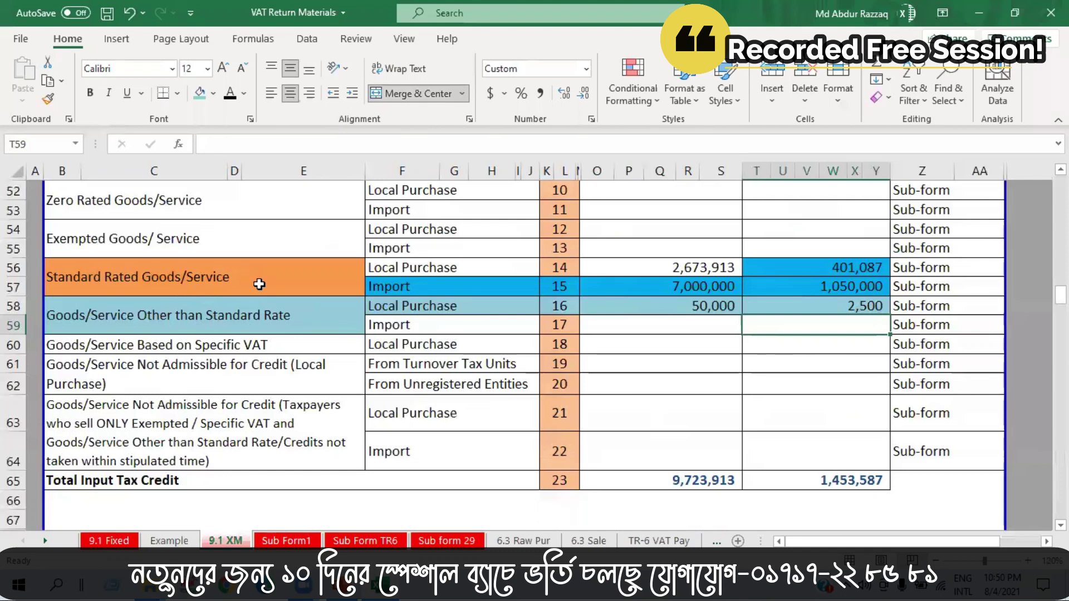
click(707, 305)
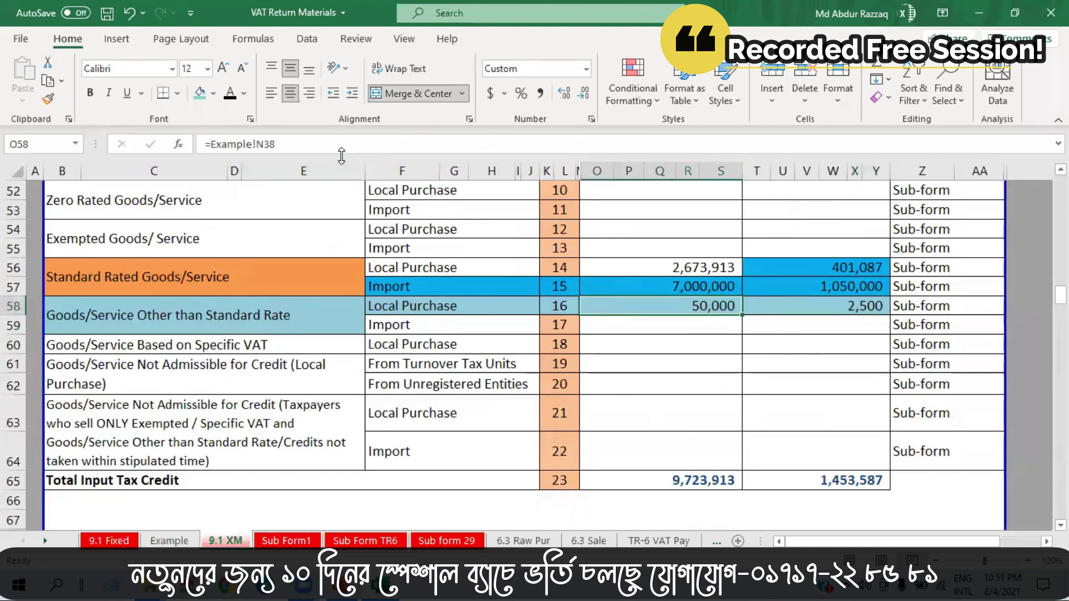
key(F2)
text(+)
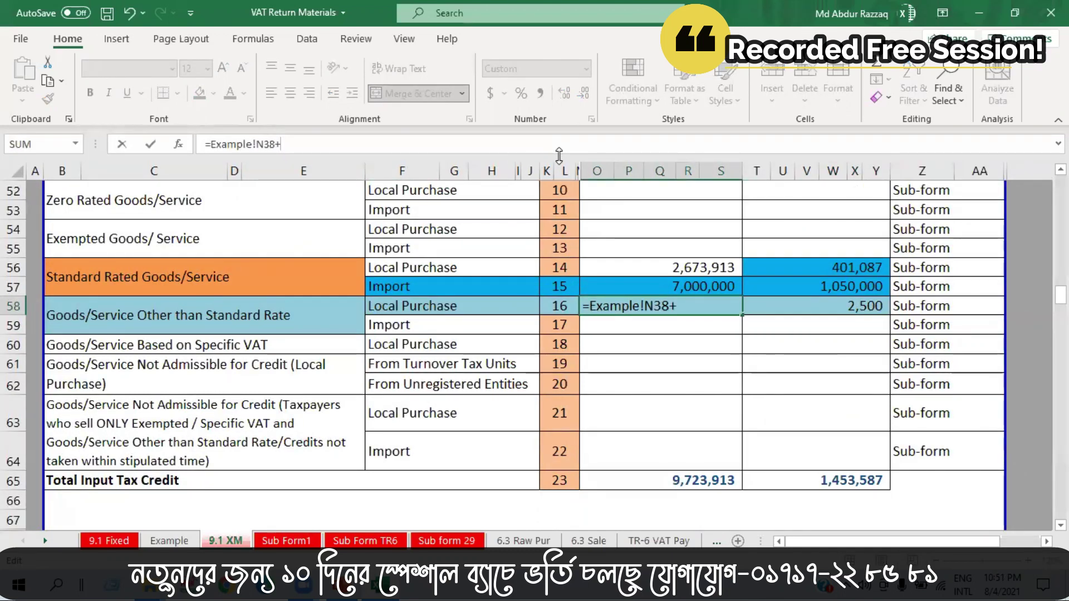
click(170, 541)
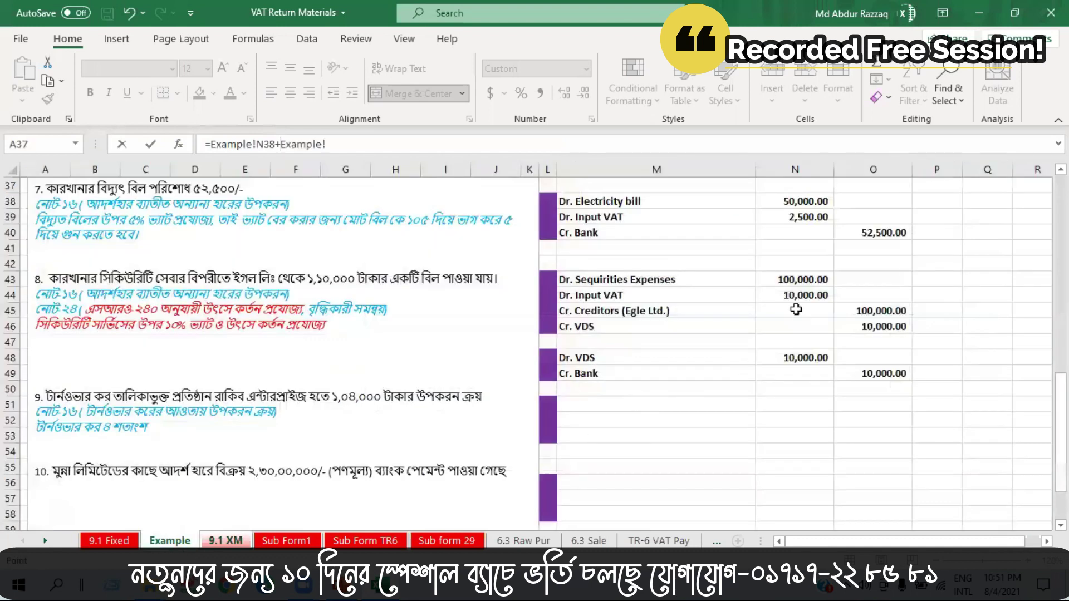
click(800, 284)
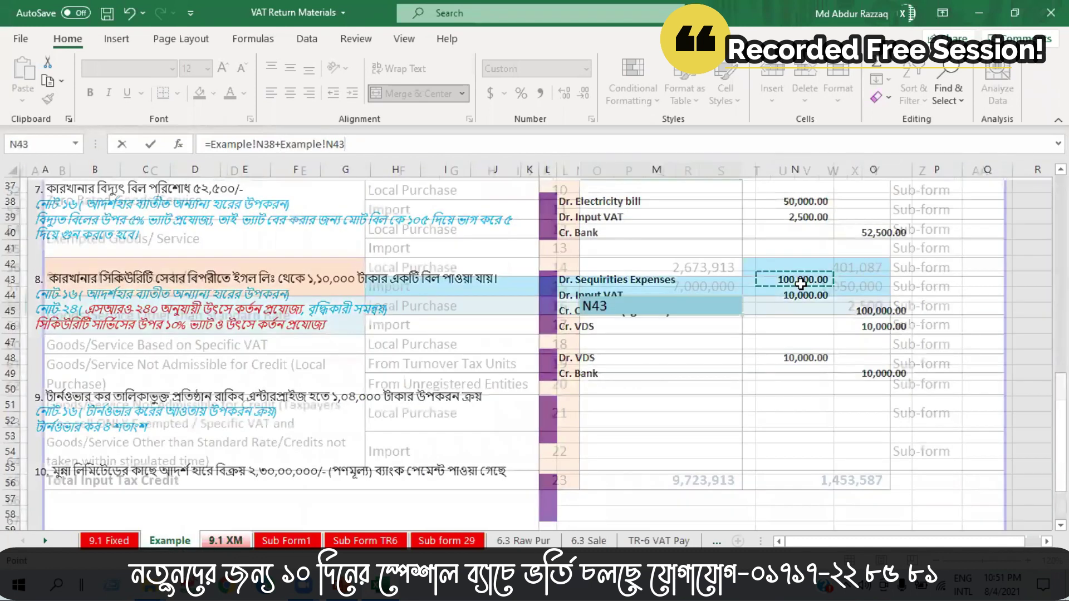
key(Return)
Add transaction 8's input VAT in Example!N44 to the note 16 VAT formula in T58 of the 9.1 XM sheet
click(857, 306)
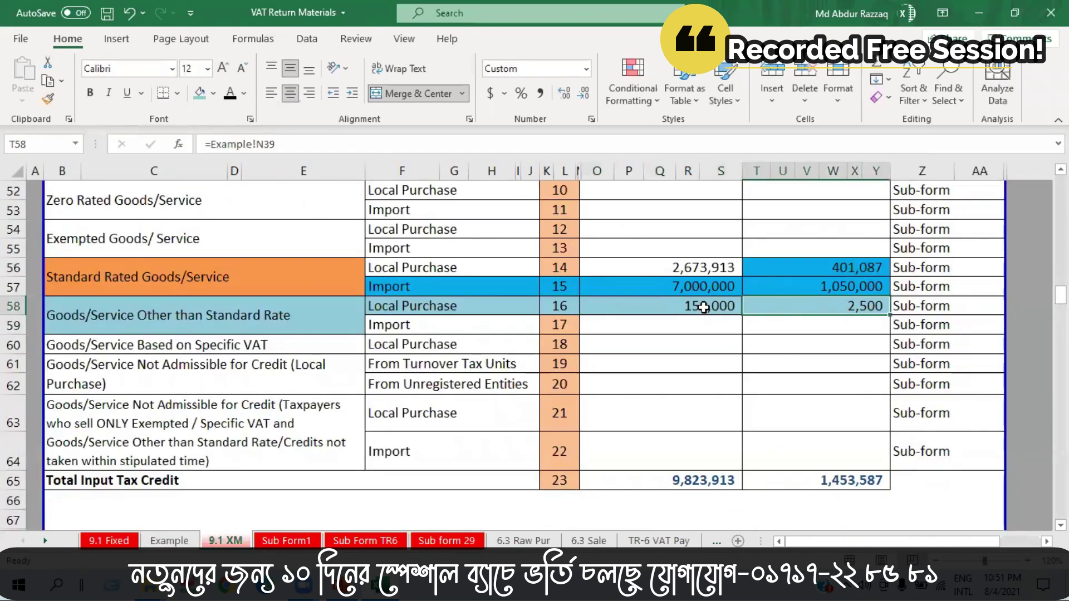
click(321, 146)
text(+)
click(169, 541)
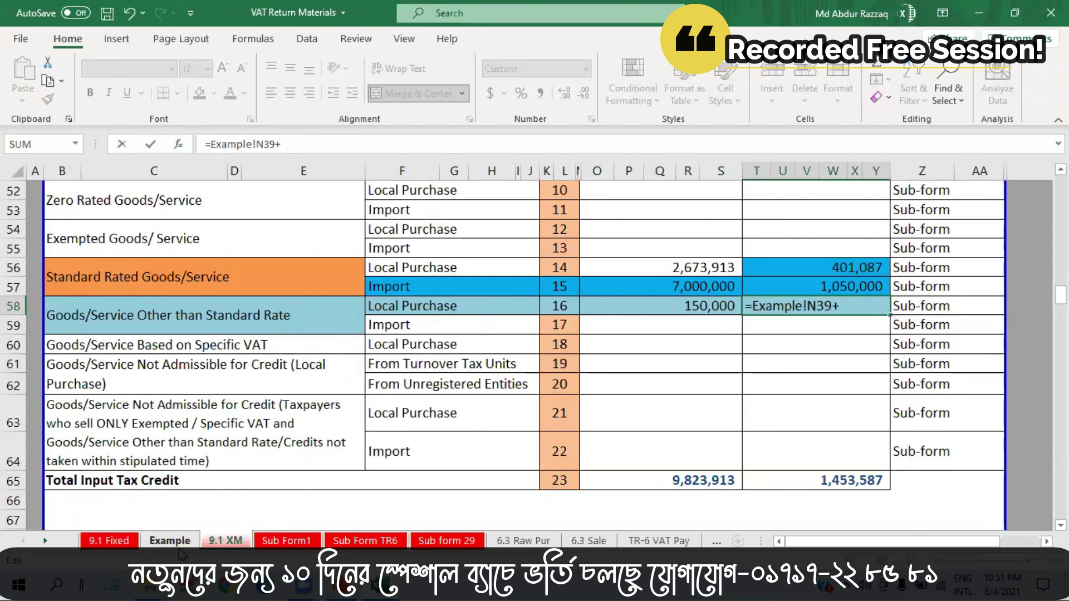
click(871, 328)
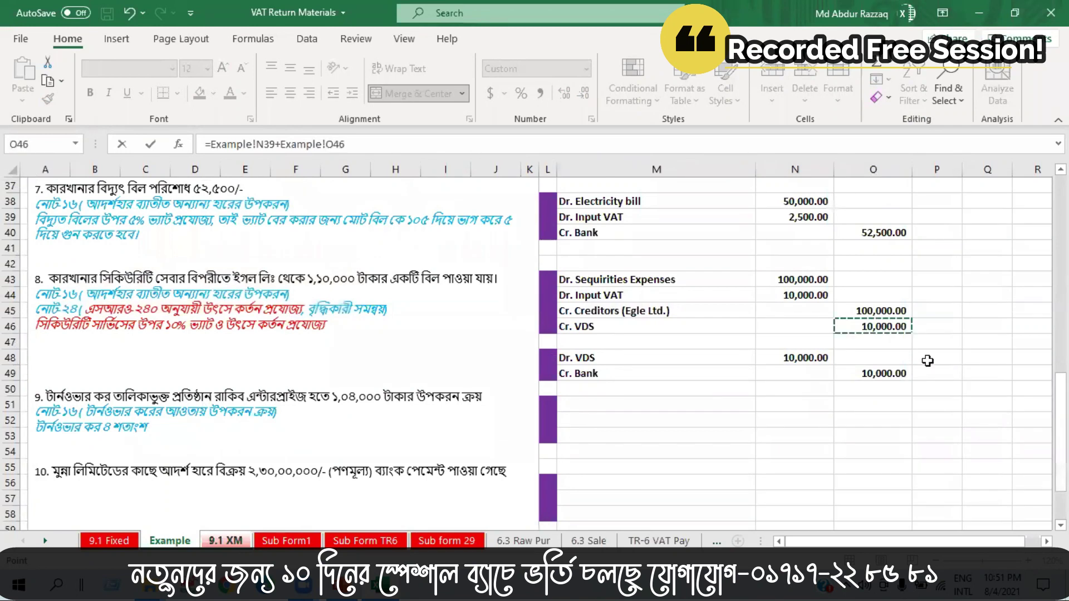
click(795, 294)
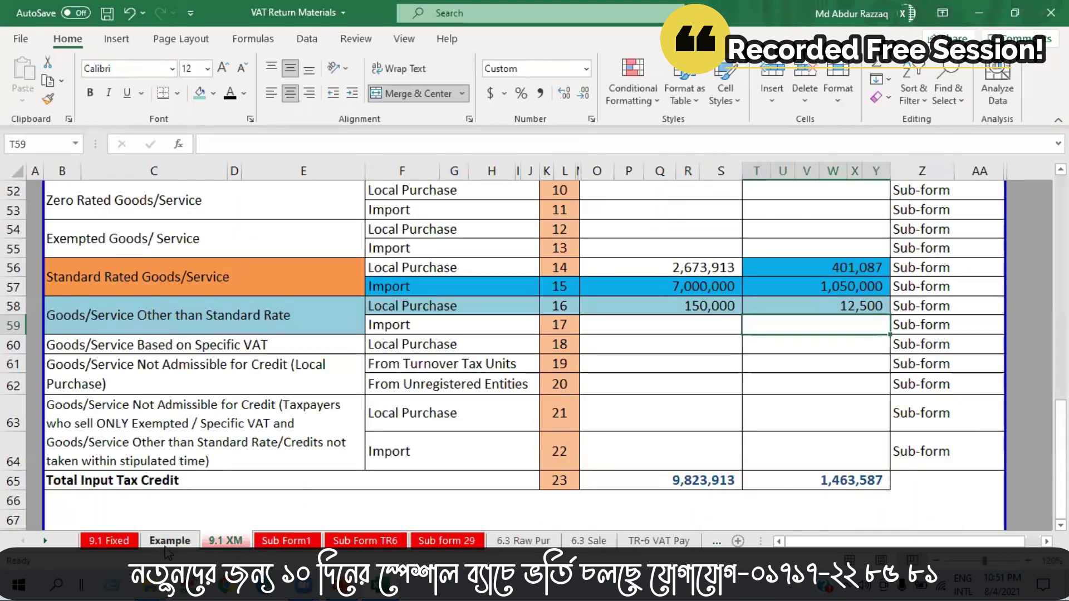
Add the security service VDS in Example!O46 to the note 24 VAT amount formula in R74 of the 9.1 XM sheet
click(168, 541)
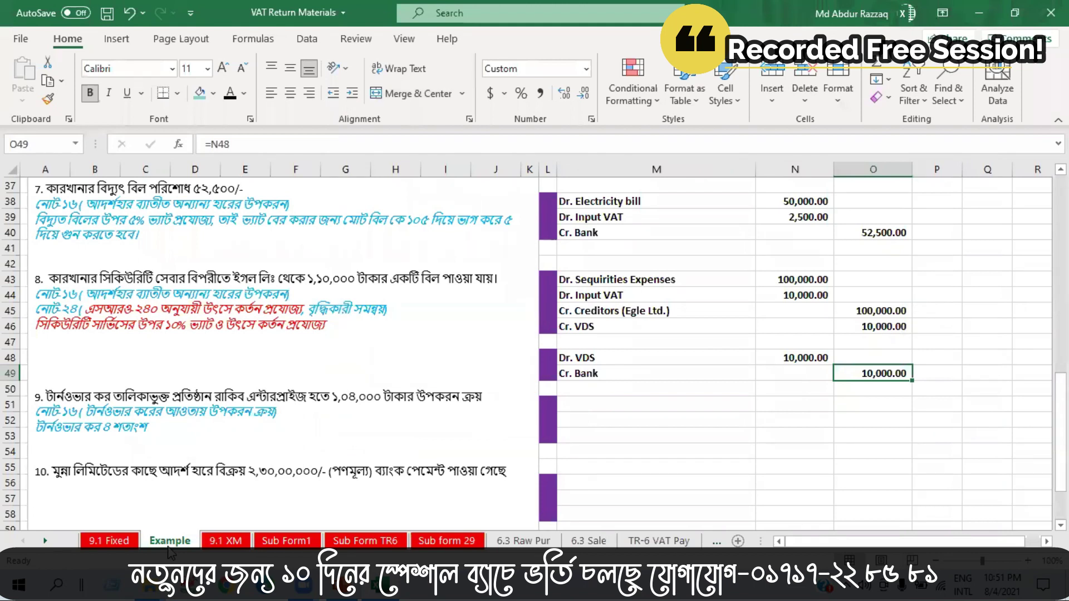
click(223, 543)
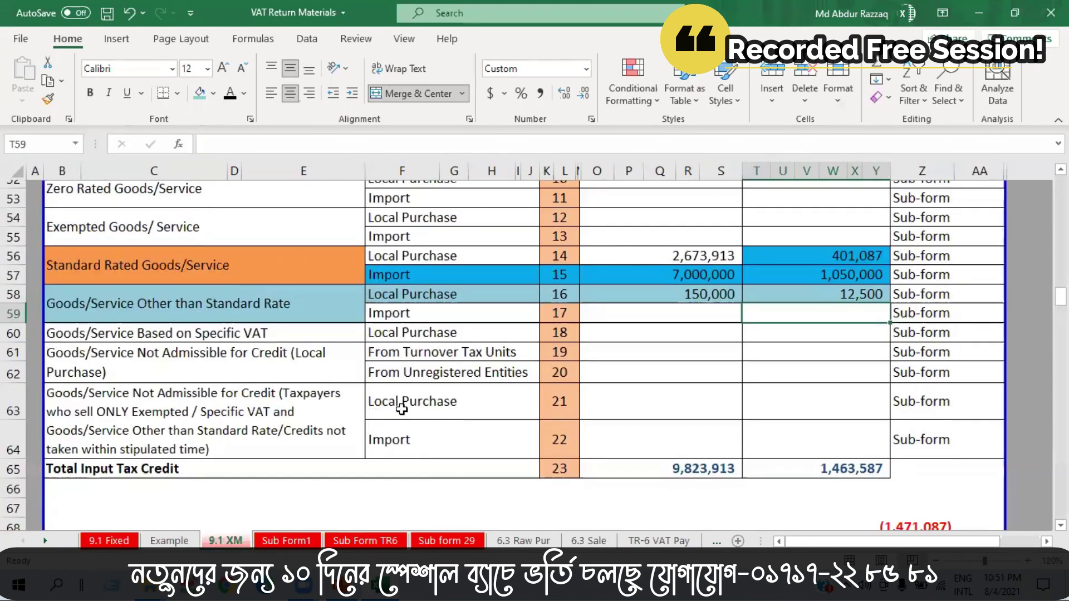
scroll(402, 409, down, 4)
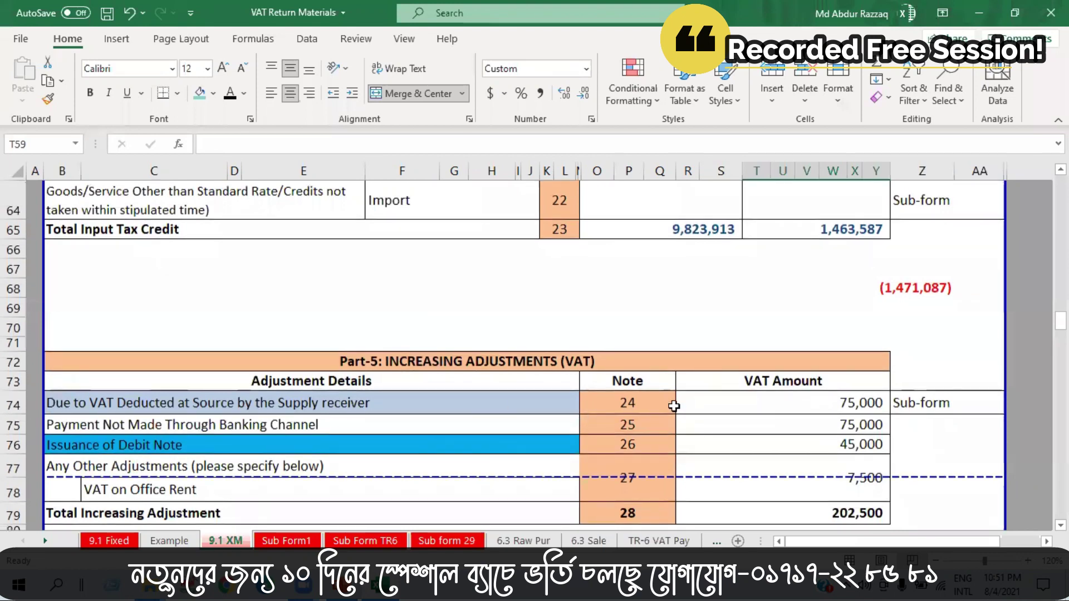
double_click(735, 403)
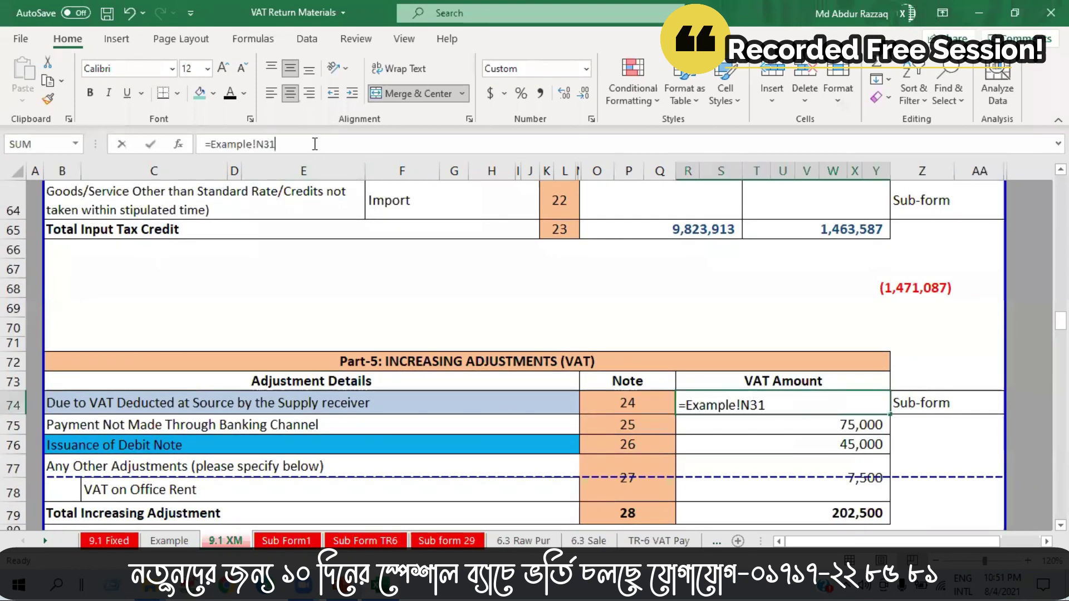
text(+)
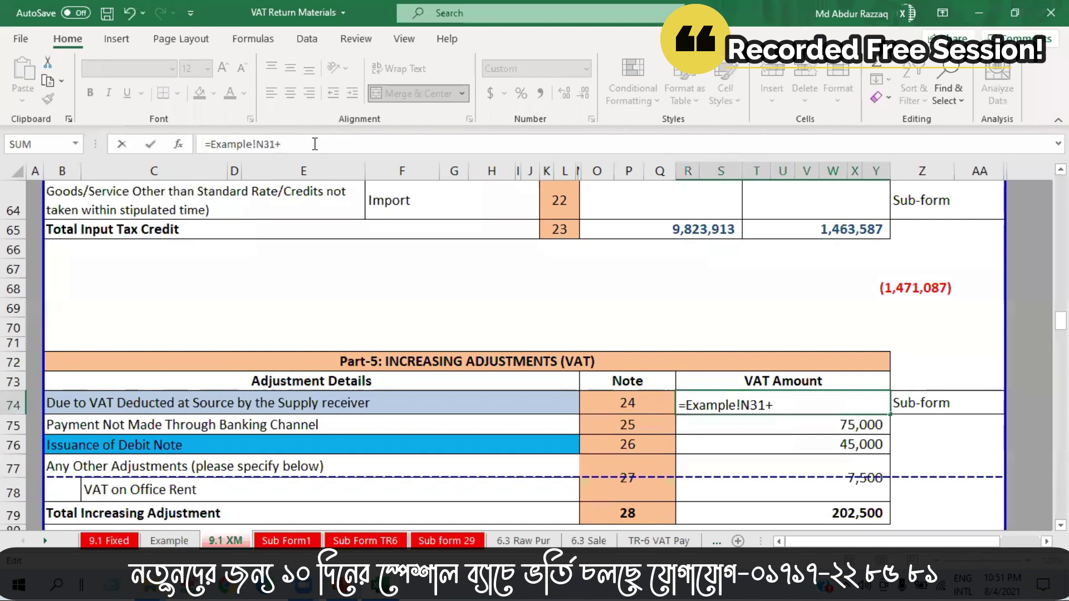
click(170, 541)
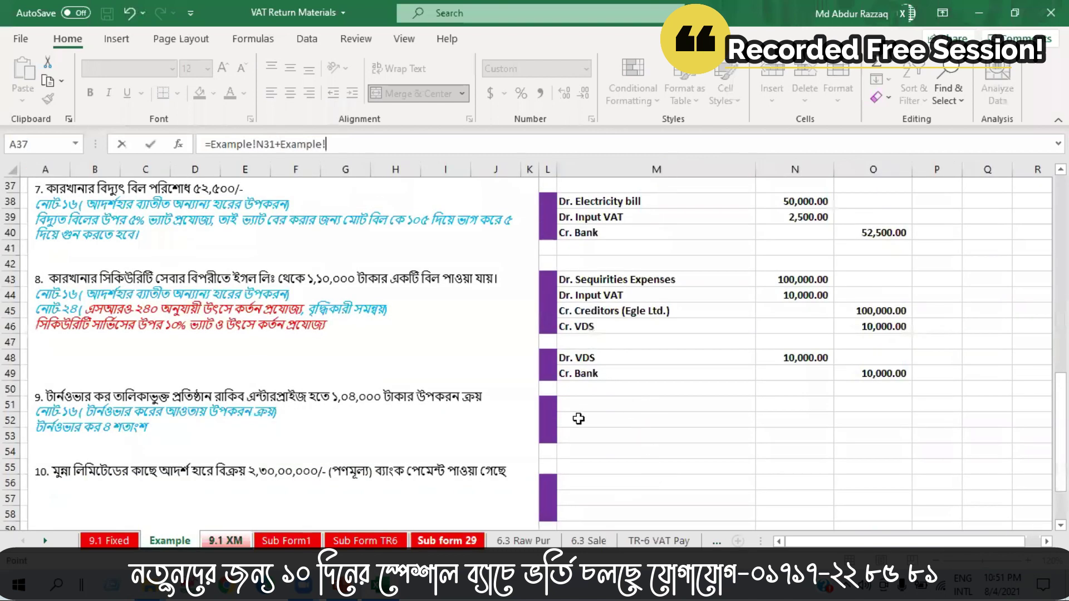
click(882, 329)
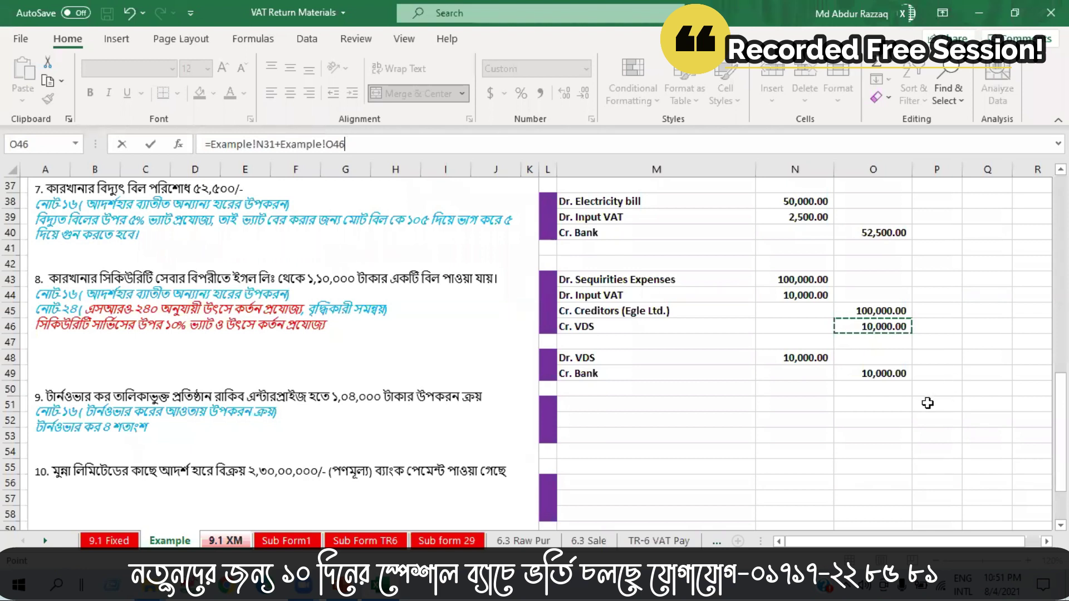
key(Return)
key(ctrl+z)
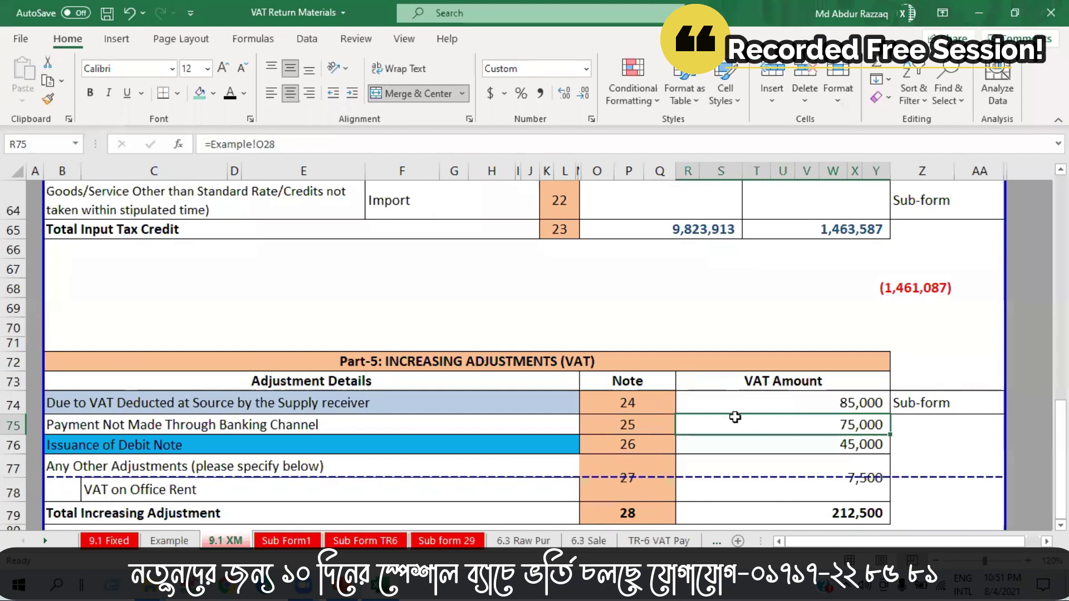
In the Example sheet, reveal transaction 9's accounts in black font: Dr. Merchandise Inventory in M51, Dr. Turnover Tax Expeness in M52 and Cr. Bank in M53
click(167, 543)
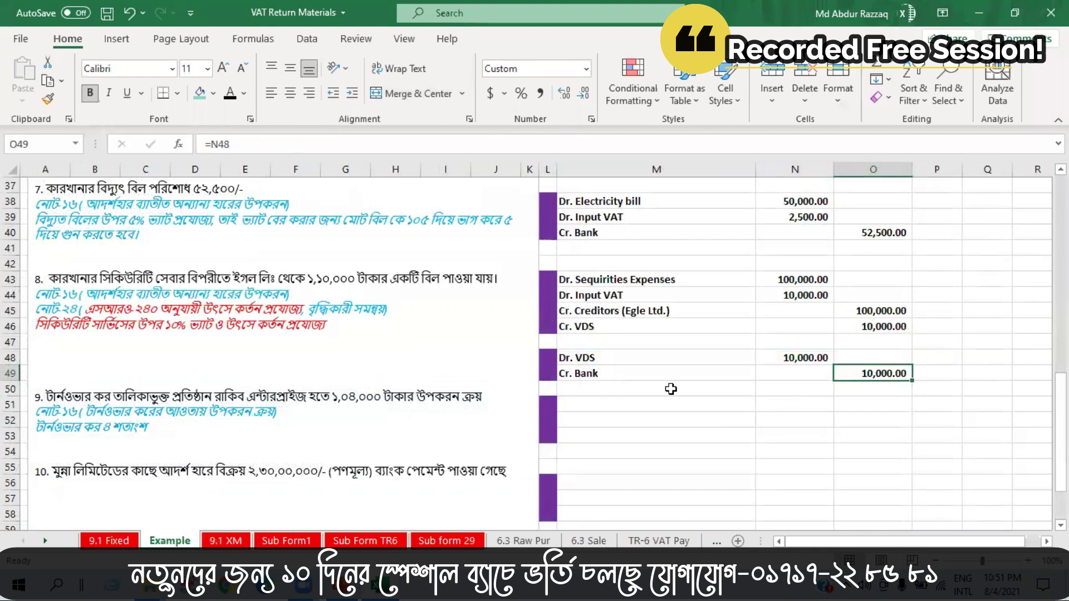
scroll(308, 353, down, 1)
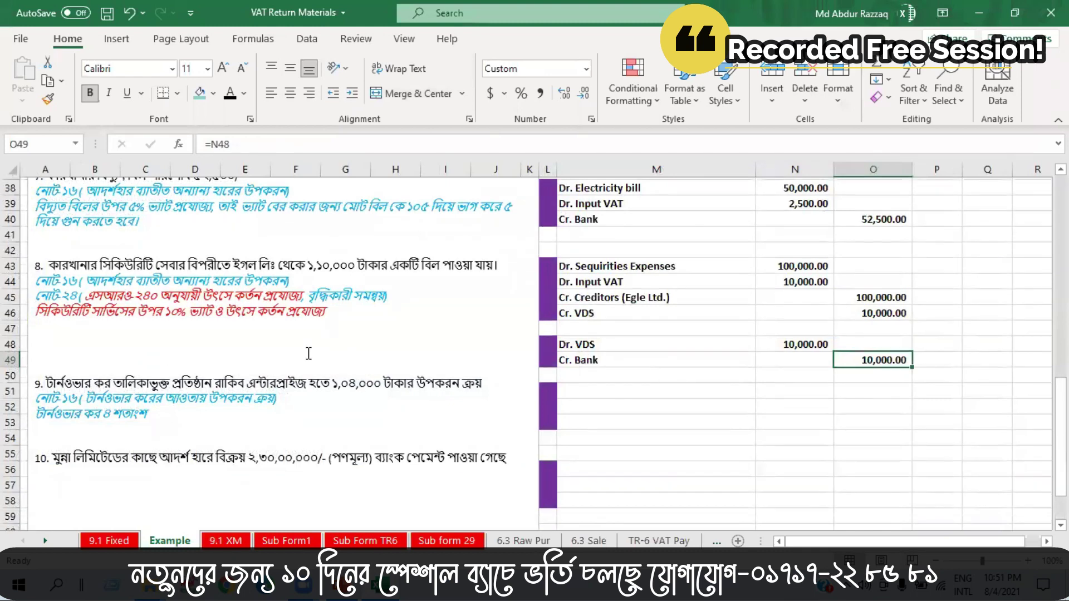
scroll(309, 353, down, 1)
scroll(234, 332, down, 2)
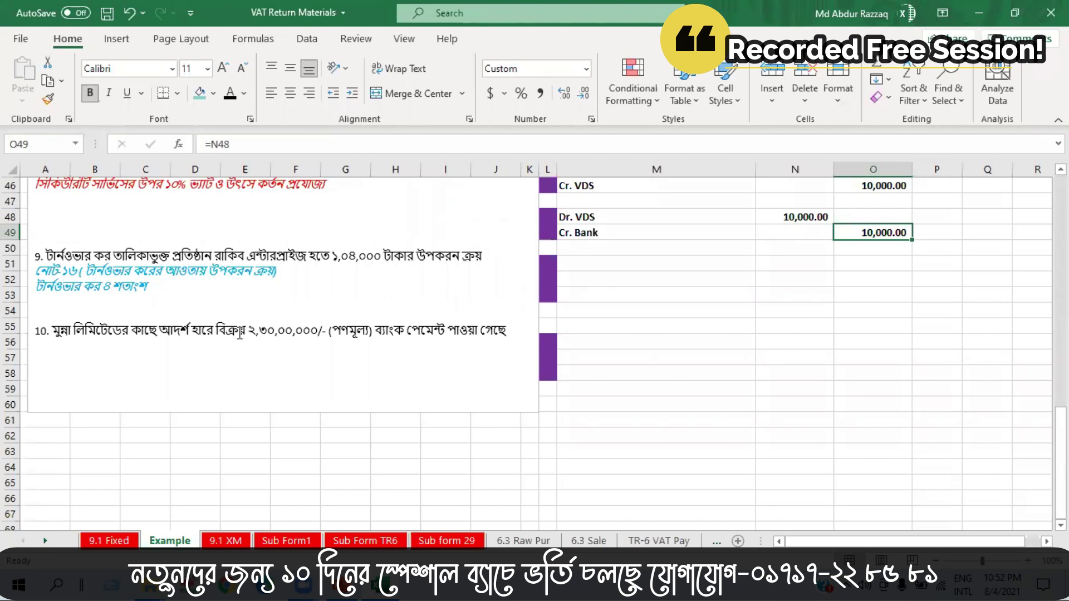
click(488, 94)
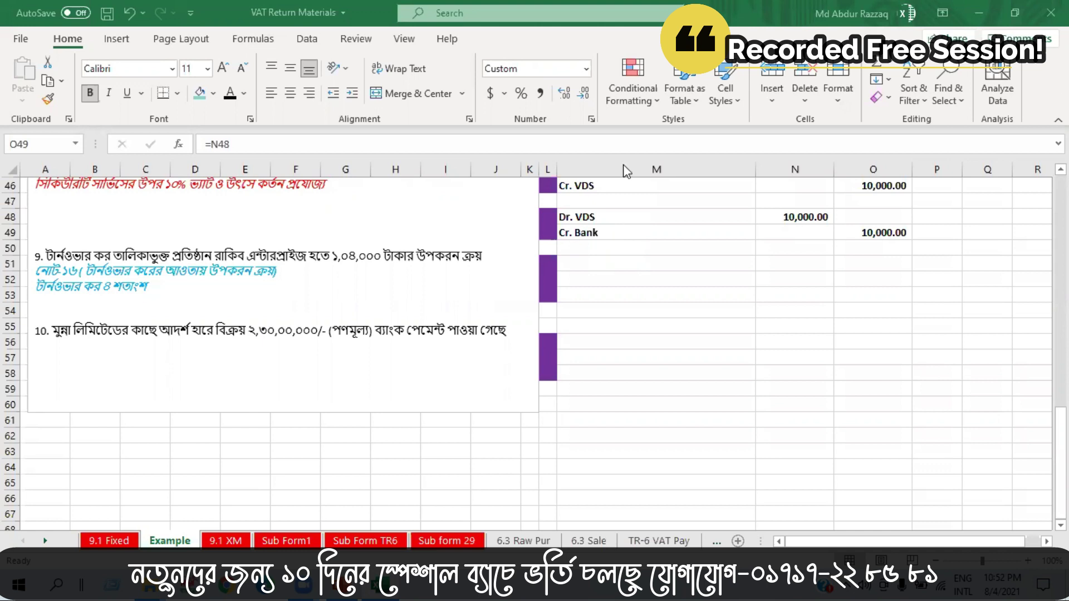
click(632, 270)
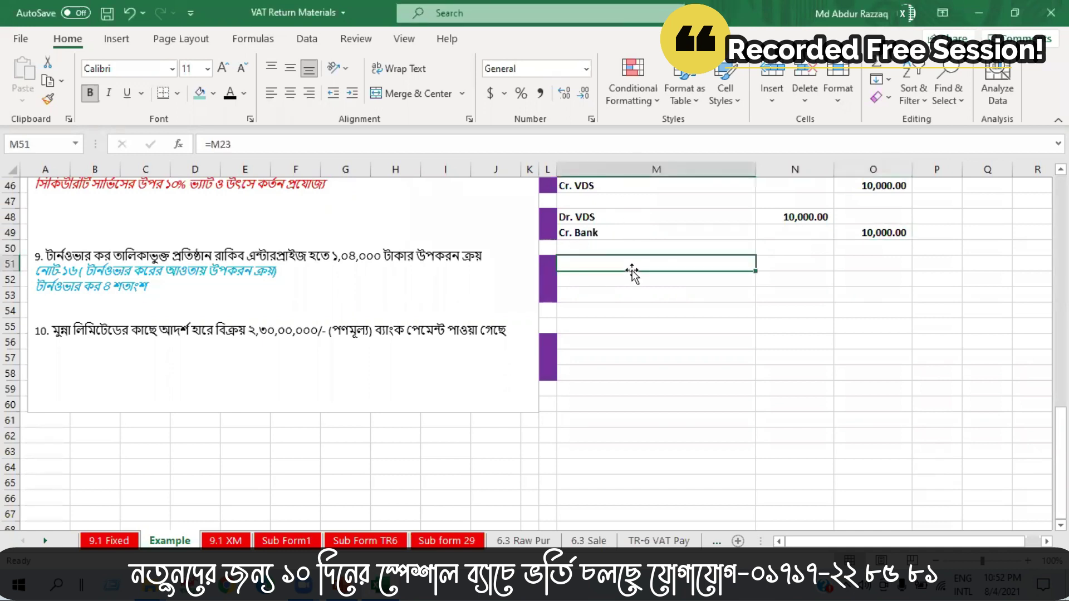
click(227, 96)
click(578, 280)
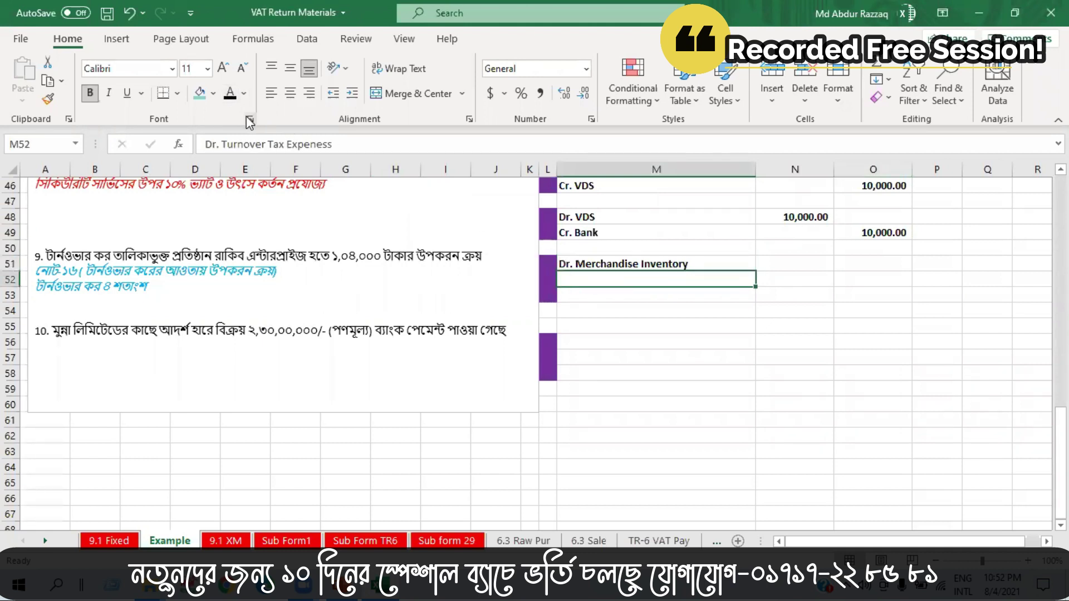
click(227, 96)
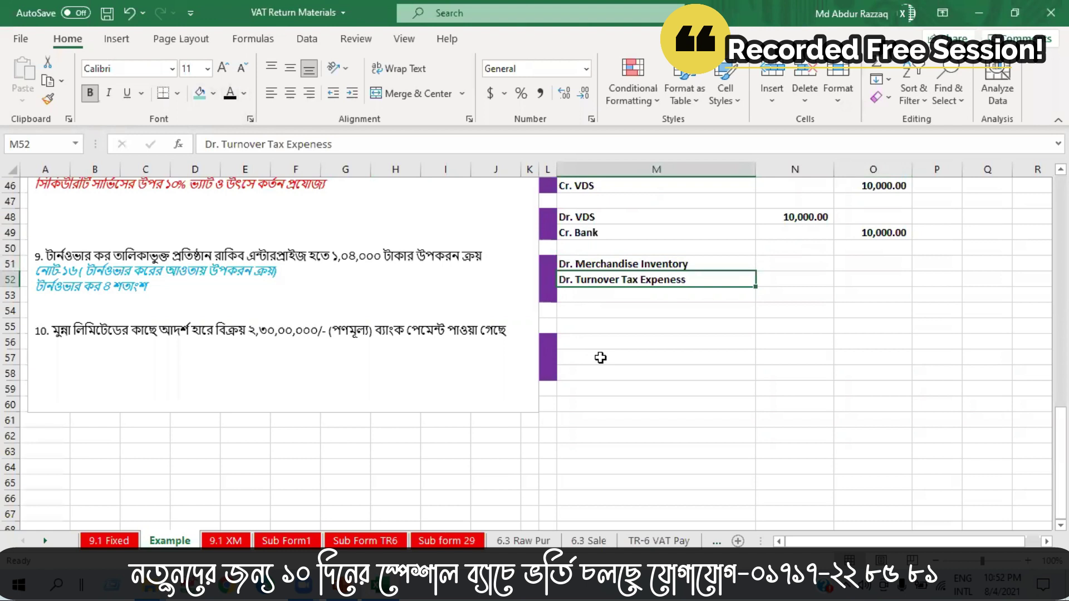
click(689, 307)
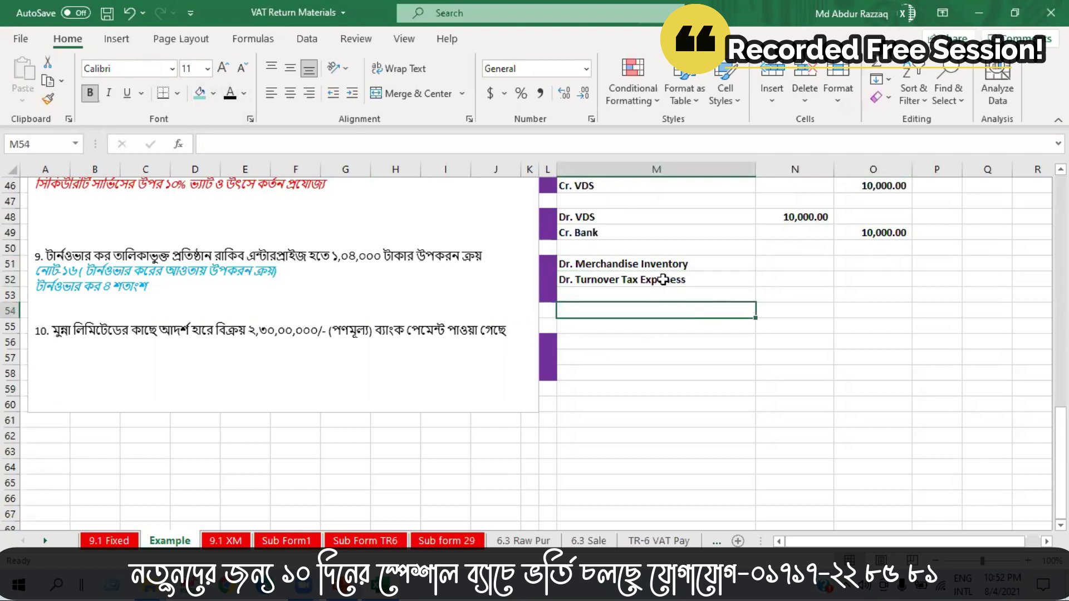
click(690, 280)
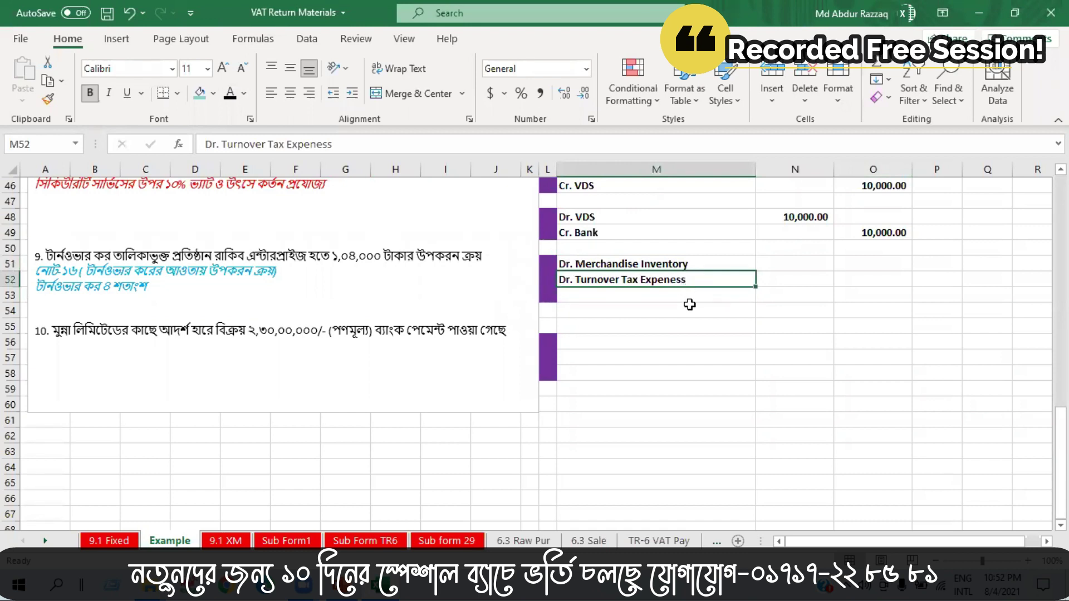
click(633, 294)
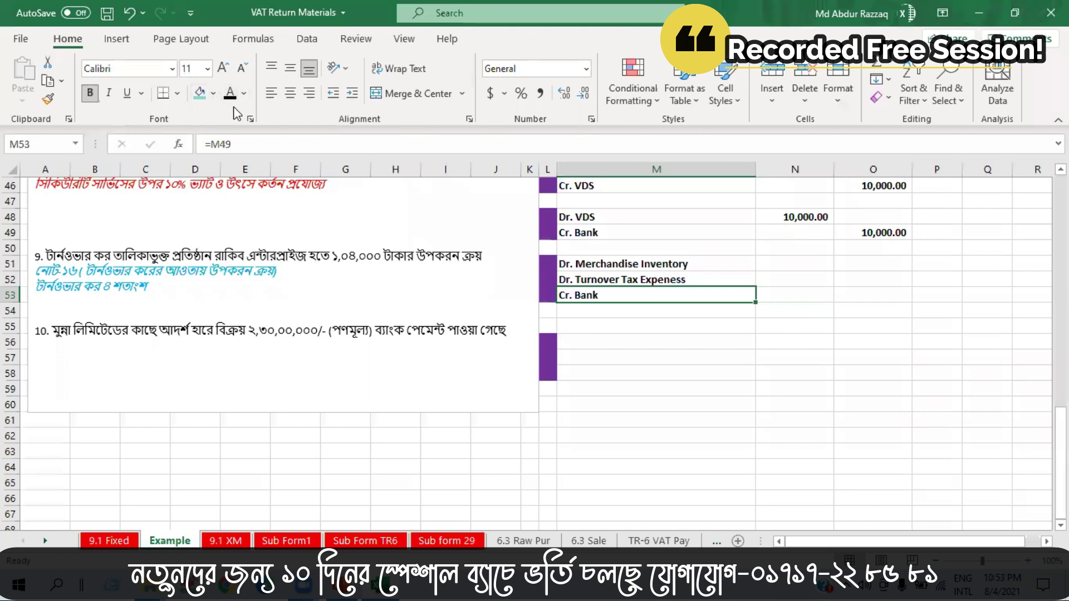
Reveal transaction 9's amounts in black font: 100,000 in N51, 4,000 in N52 and 104,000 in O53
click(808, 267)
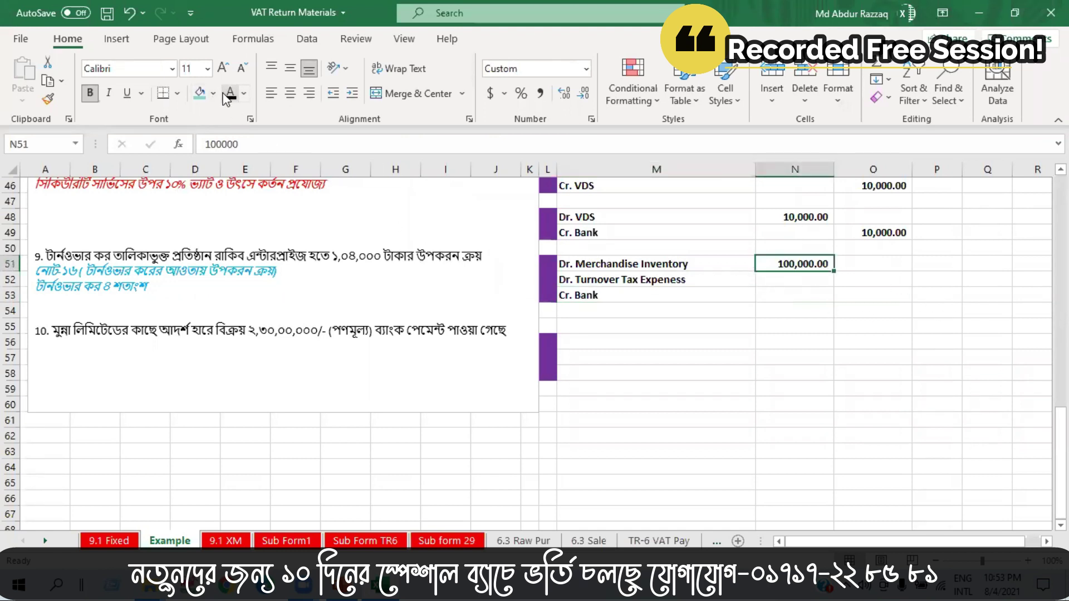
drag(791, 295, 784, 280)
click(784, 279)
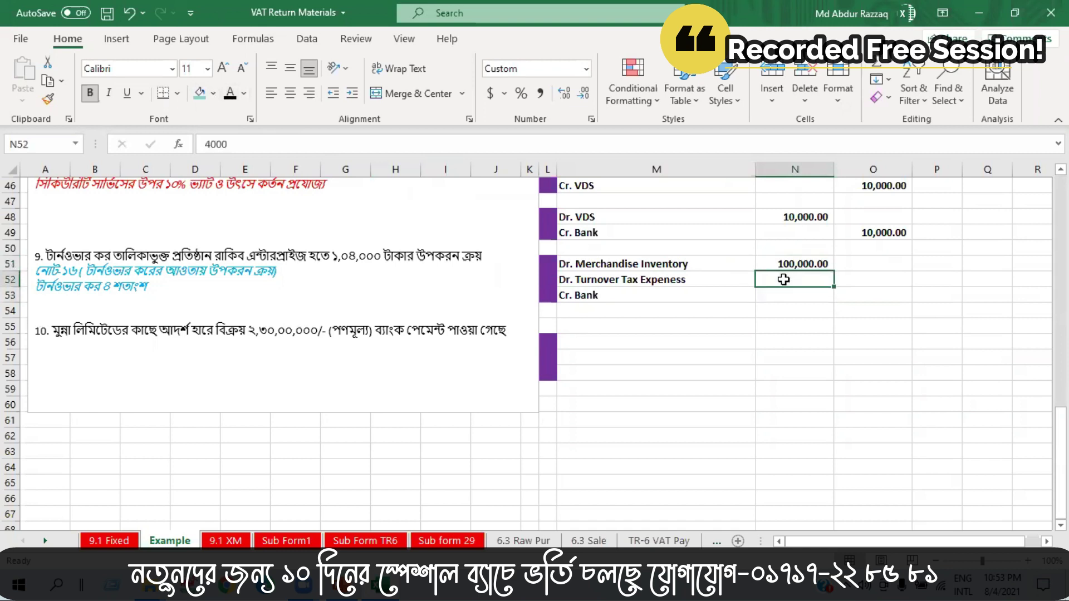
text(4000)
key(ctrl+Return)
click(868, 292)
click(233, 93)
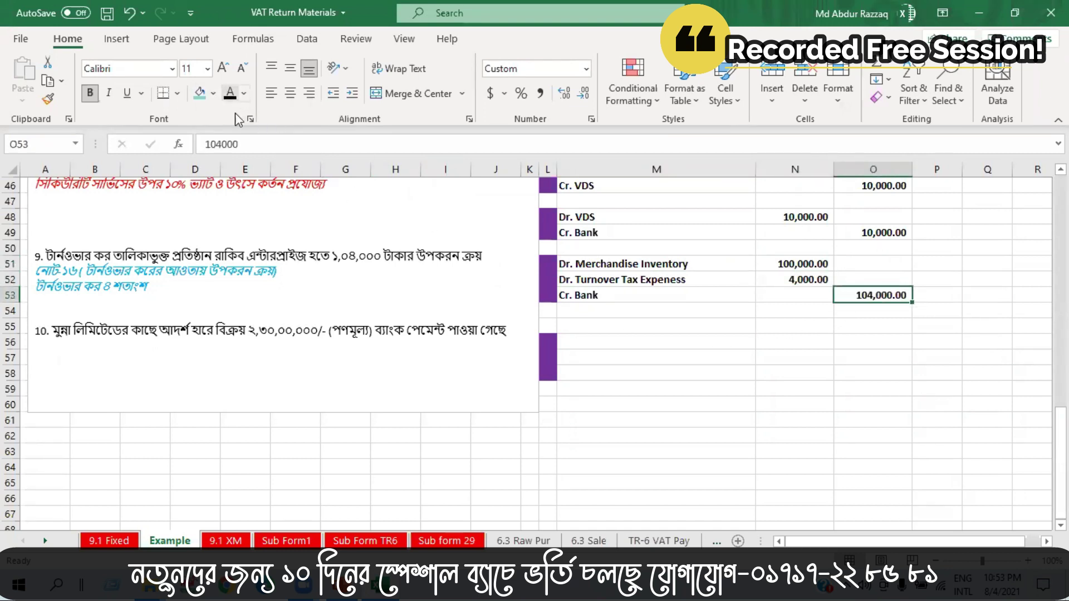
click(704, 404)
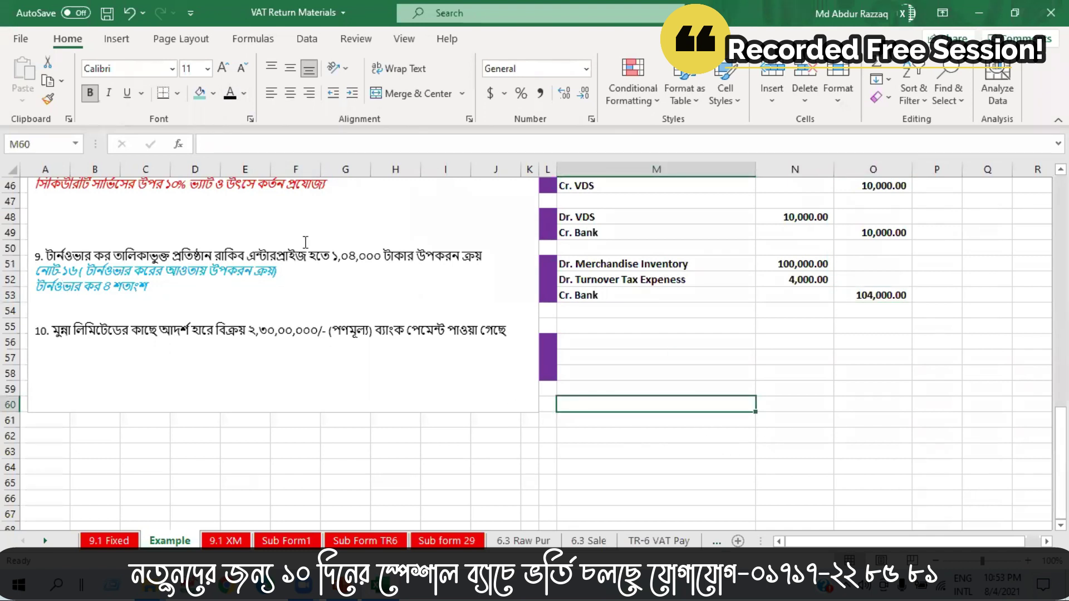
In the 9.1 XM sheet, fill the From Turnover Tax Units cell and its Goods/Service Not Admissible for Credit (Local Purchase) heading with yellow
click(225, 541)
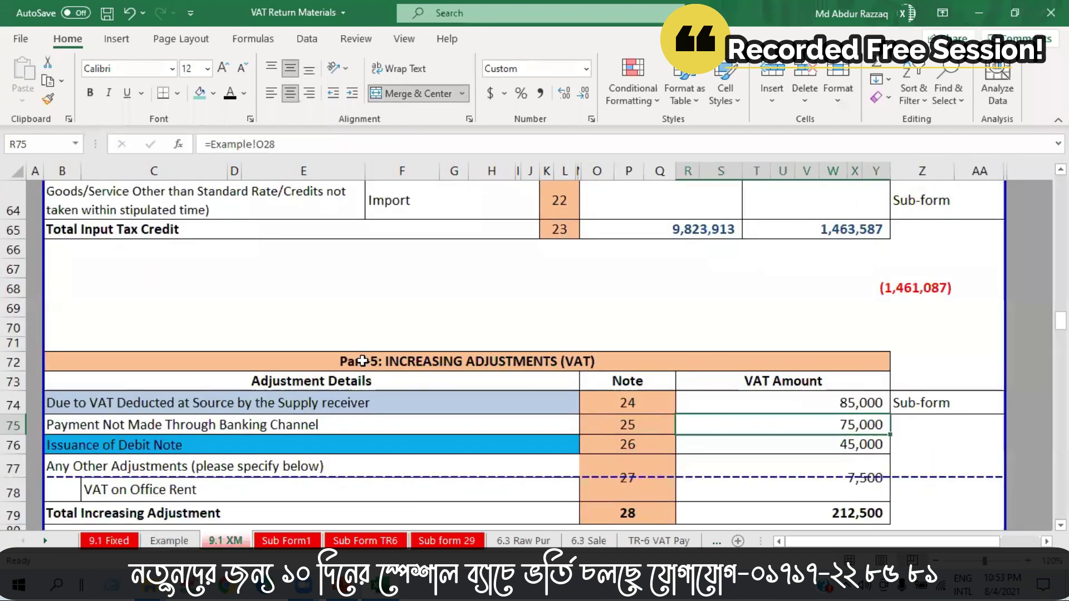
scroll(410, 354, up, 2)
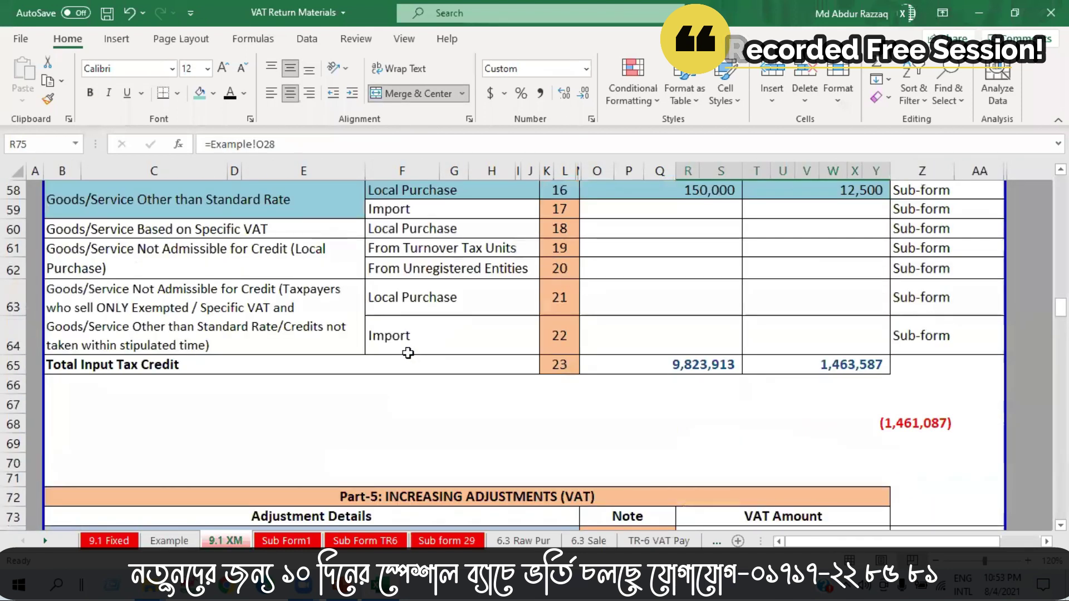
scroll(411, 355, up, 1)
click(467, 307)
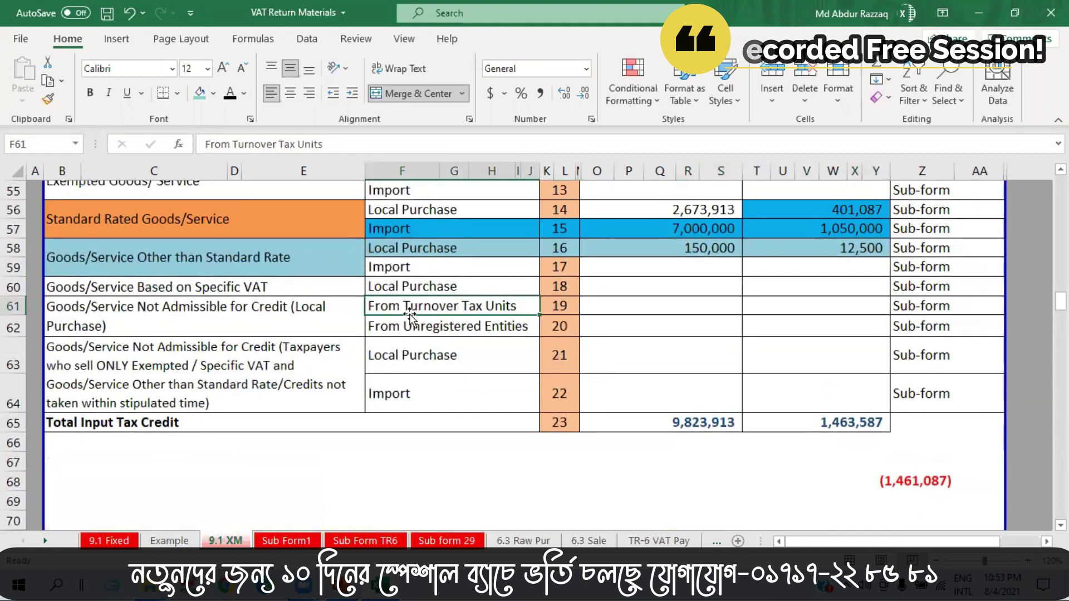
click(214, 93)
click(239, 242)
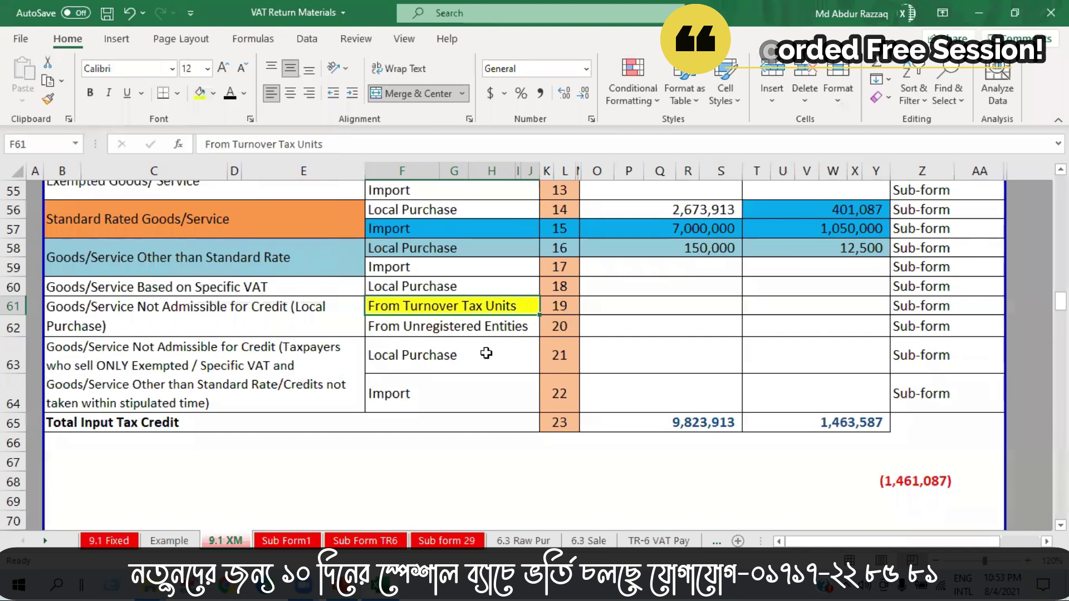
click(106, 317)
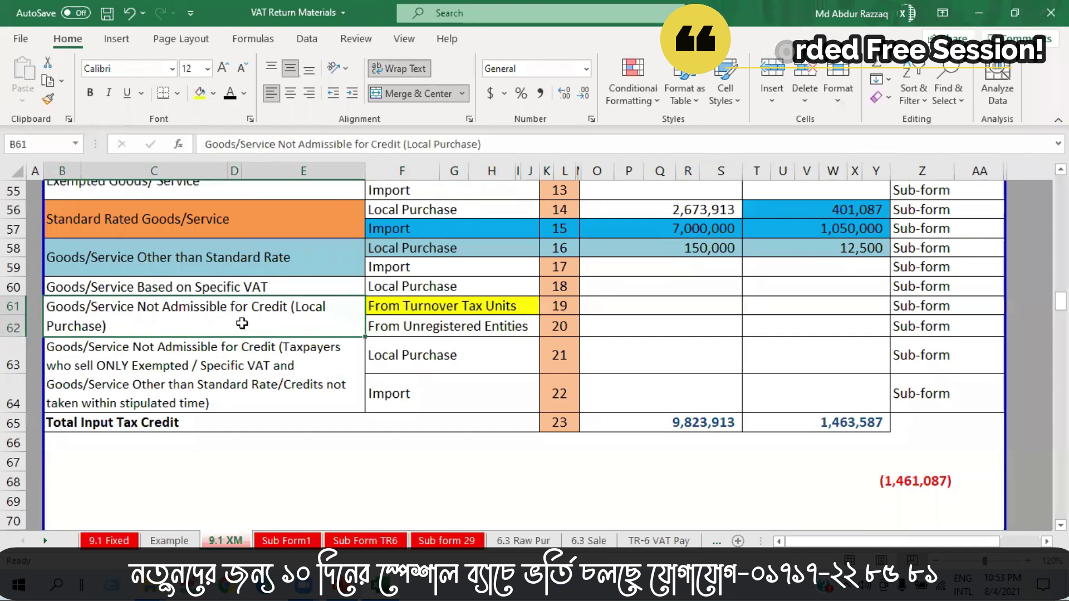
click(201, 96)
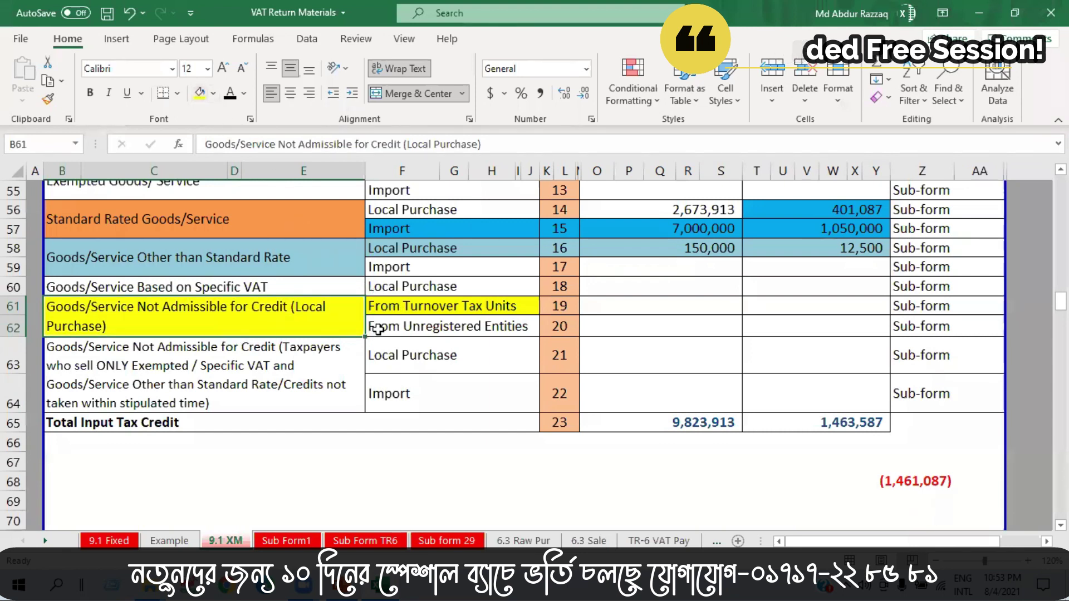
Compare the note 19 turnover tax units and note 20 unregistered entities rows, then select note 19's purchase value cell O61
click(425, 328)
click(429, 307)
click(417, 329)
click(435, 306)
click(444, 328)
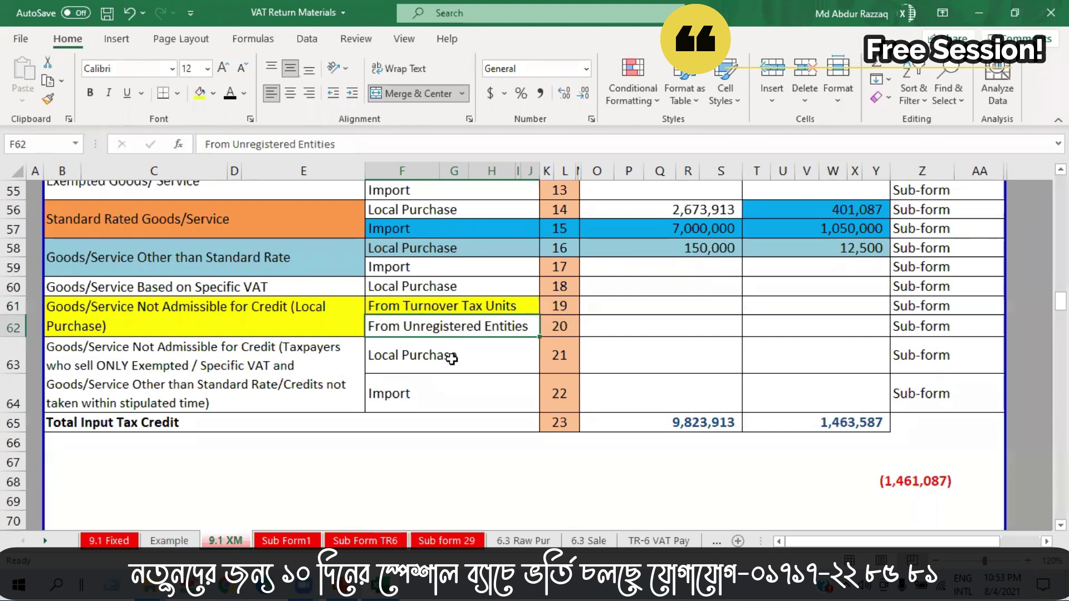
click(504, 342)
click(473, 310)
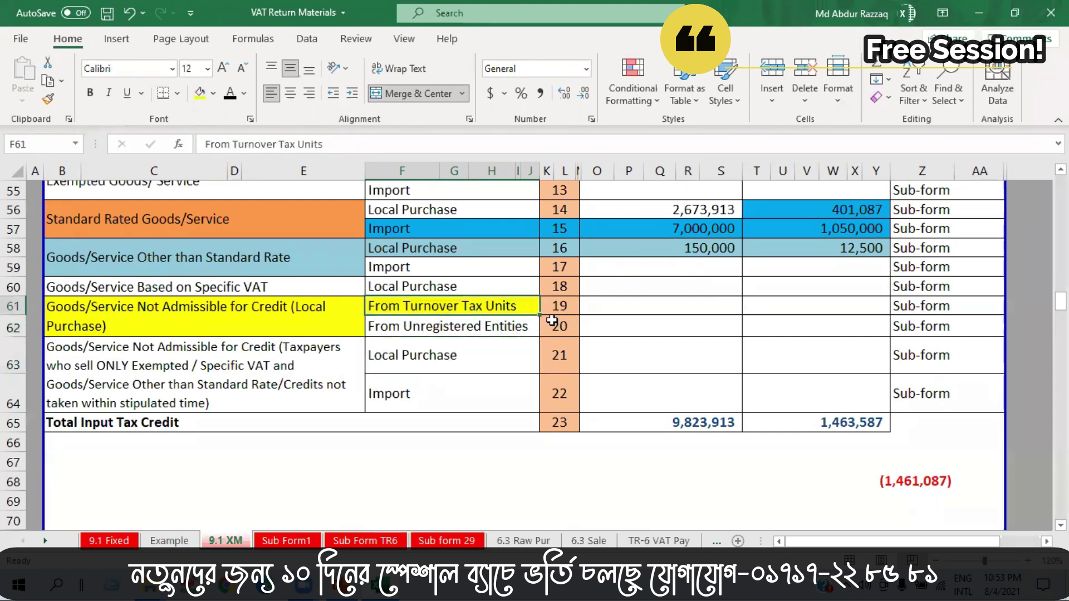
click(638, 311)
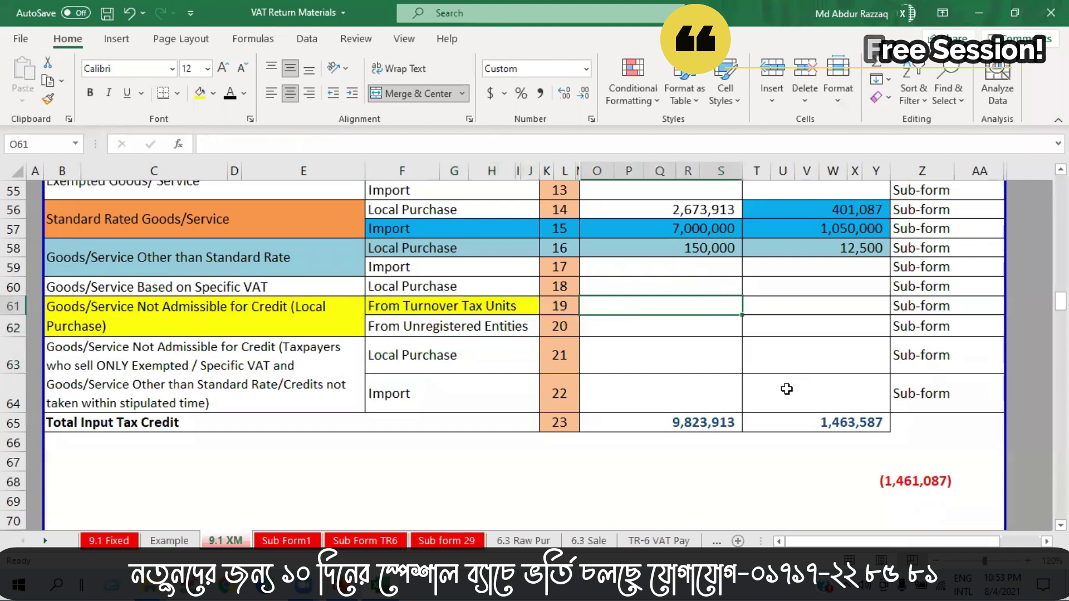
Link note 19's purchase value in O61 to the Merchandise Inventory debit in cell N51 of the Example sheet
text(=)
click(170, 541)
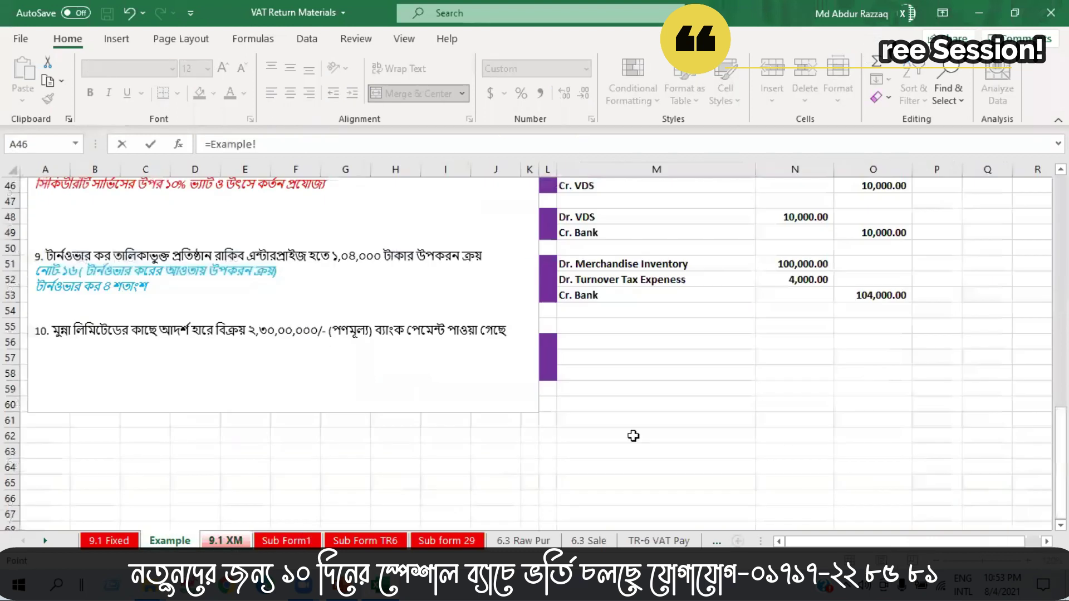
click(806, 268)
key(Return)
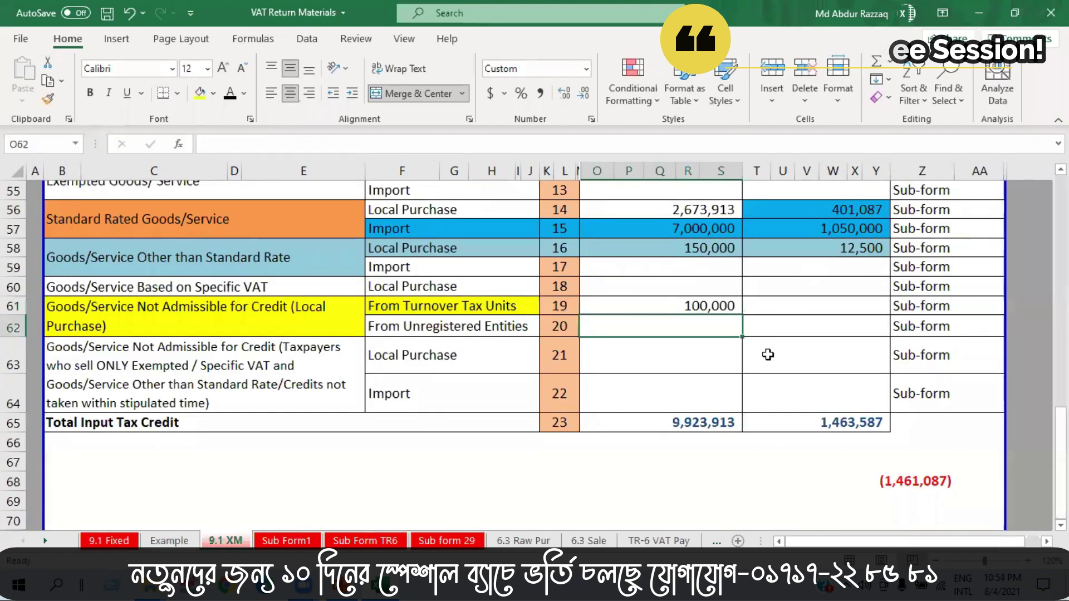
Examine the VAT cells of the purchases not admissible for credit, notes 19 to 21
click(798, 313)
click(810, 324)
click(792, 311)
click(813, 347)
key(Up)
key(Up)
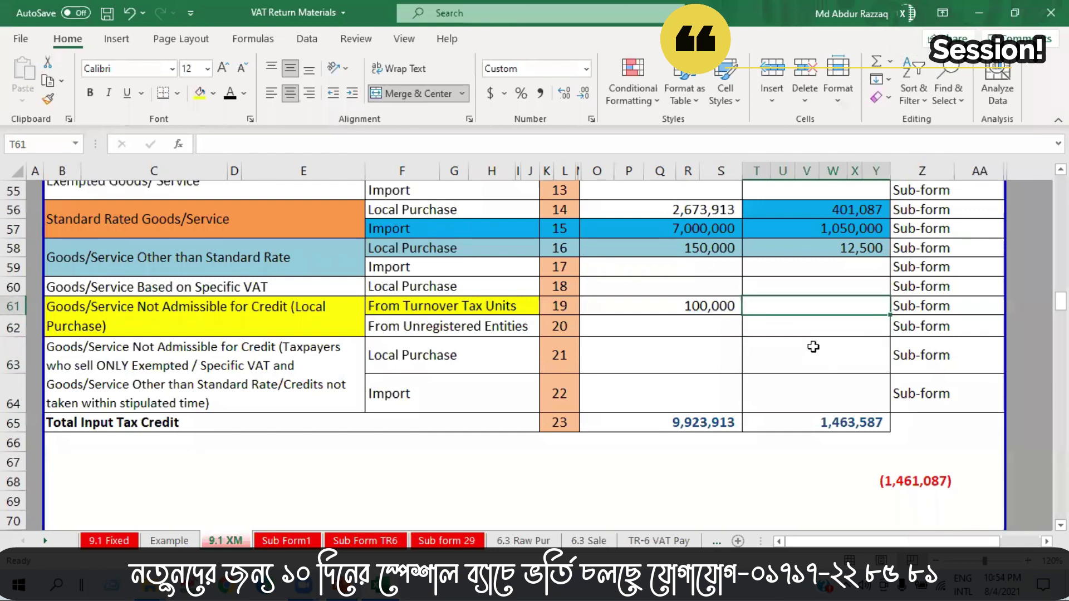
Save the workbook and go to transaction 10 in the Example sheet
click(184, 539)
click(107, 14)
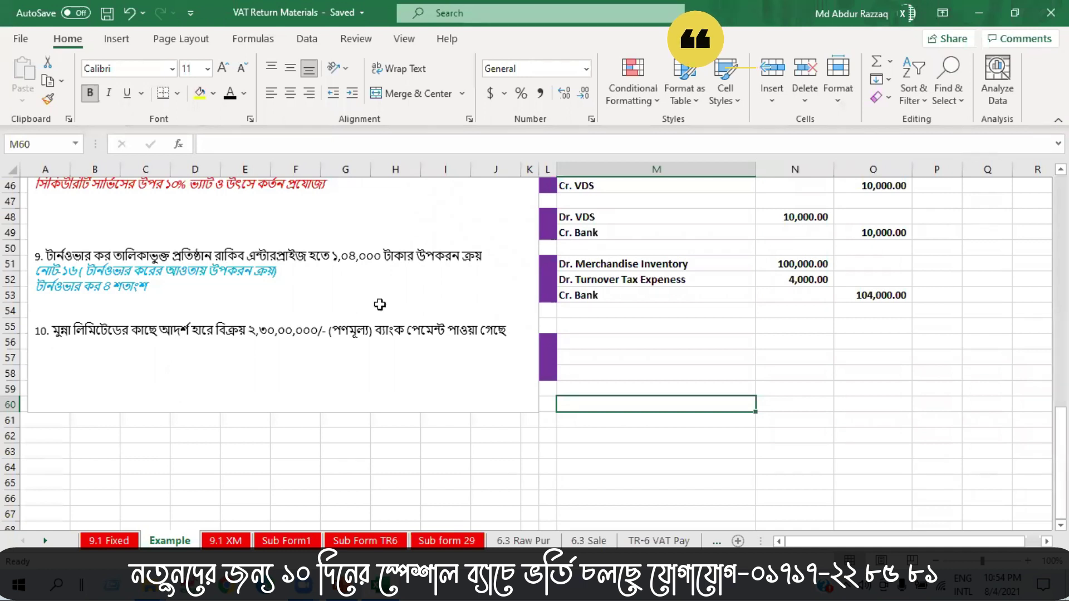
click(206, 384)
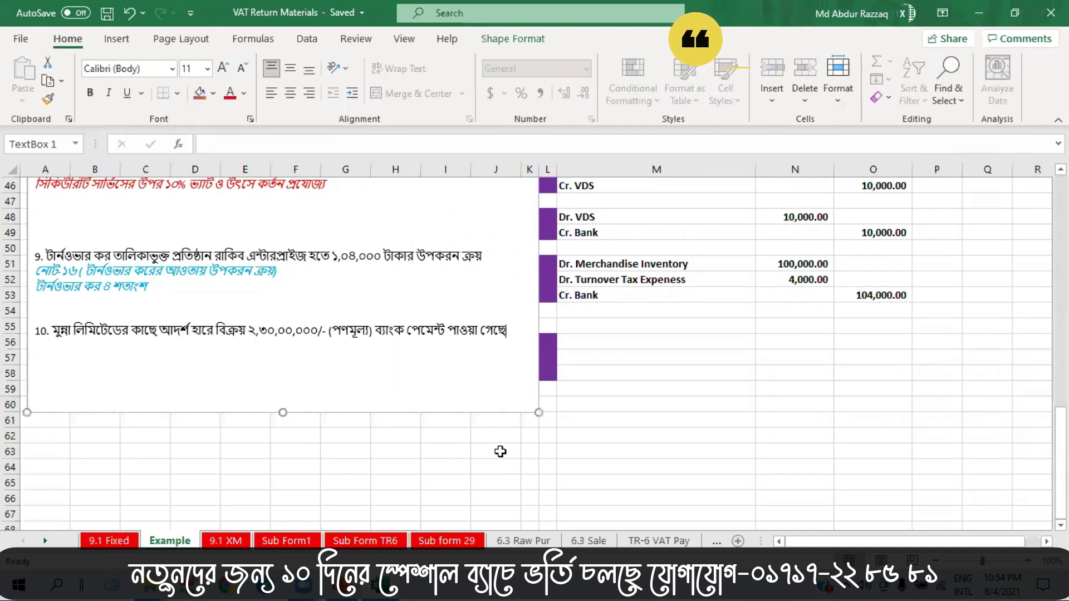
click(619, 403)
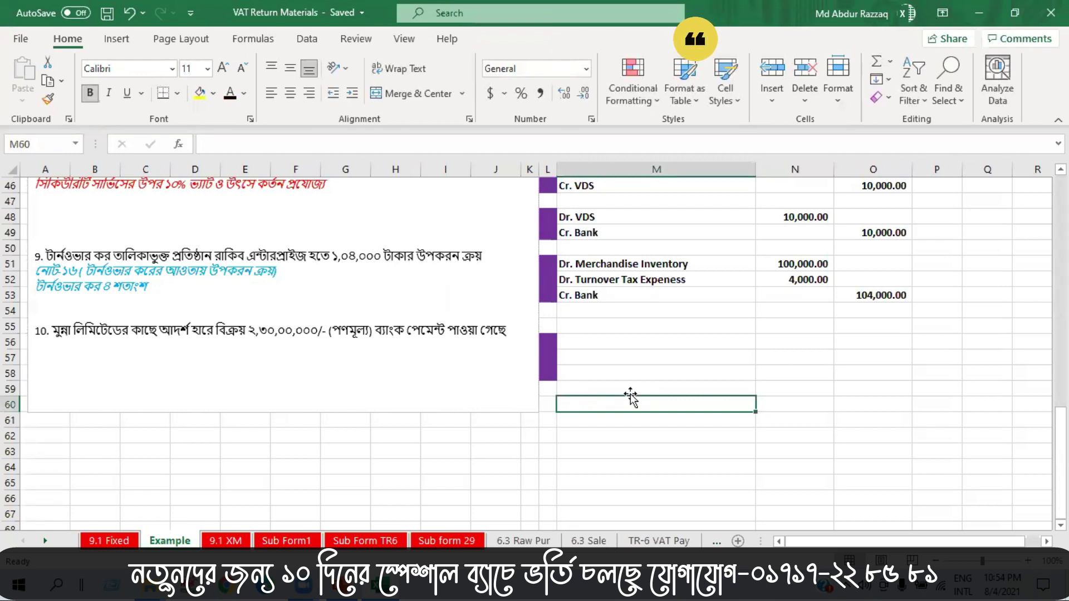
Reveal transaction 10's accounts in black font: Dr. Bank in M56, Cr. Output in M57 and Cr. Sales Revenue in M58
click(610, 342)
text(Dr. Bank)
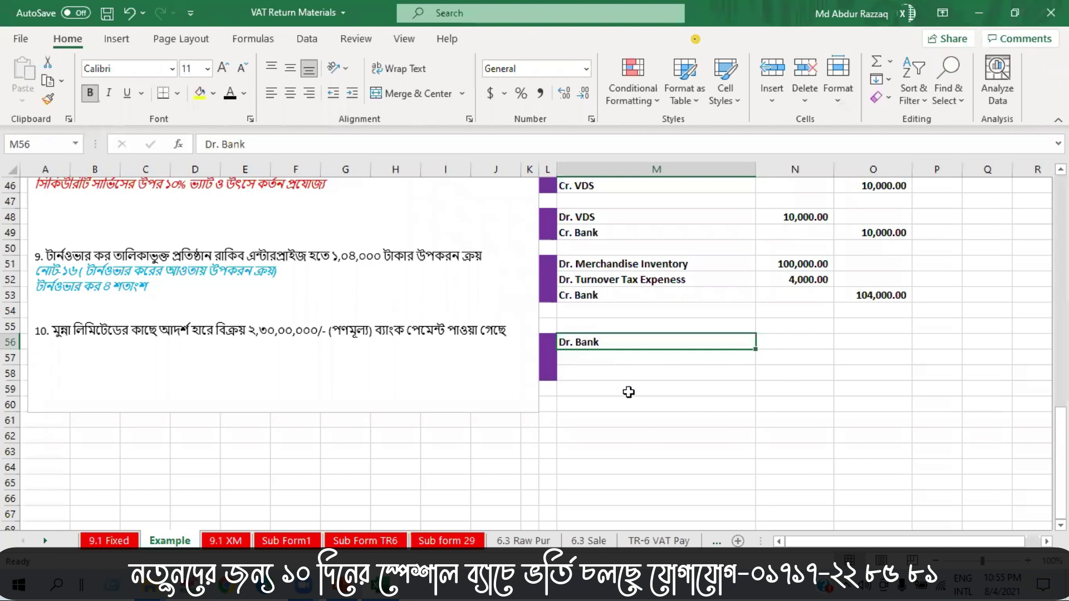
click(593, 353)
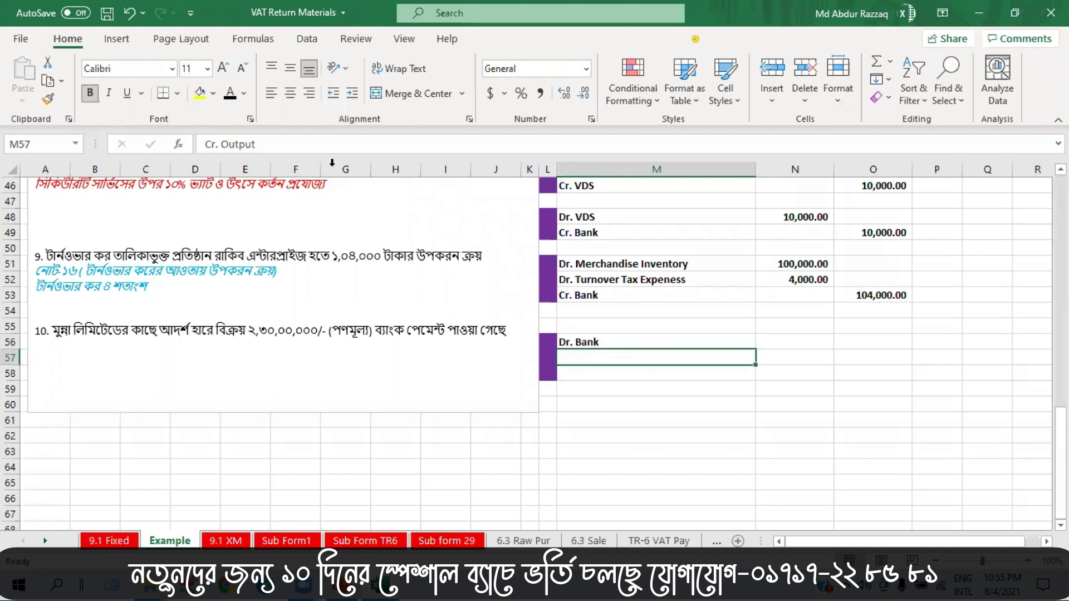
click(229, 92)
click(627, 422)
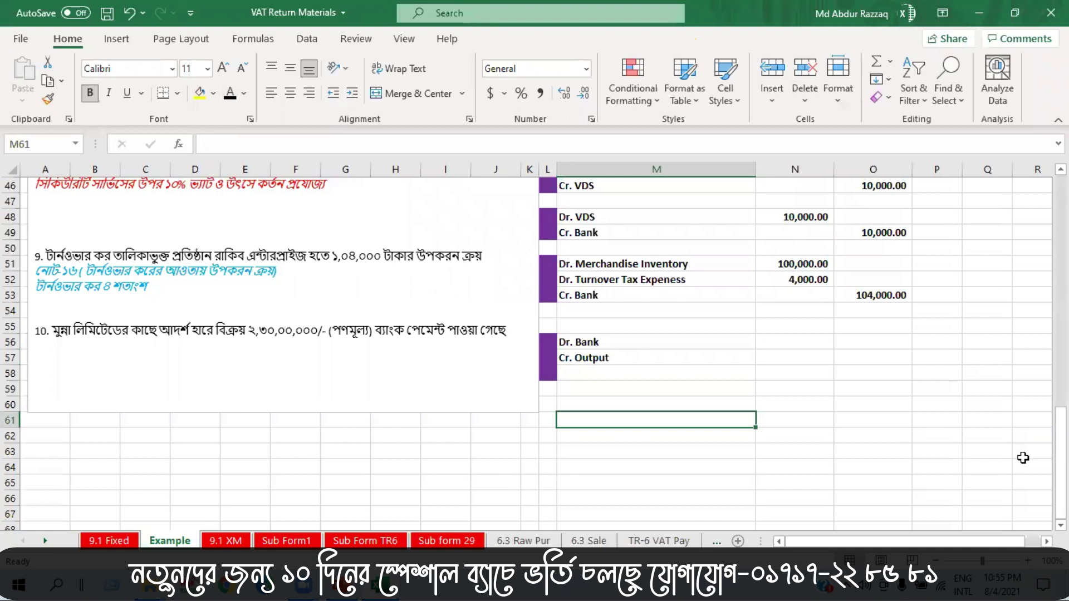
click(622, 372)
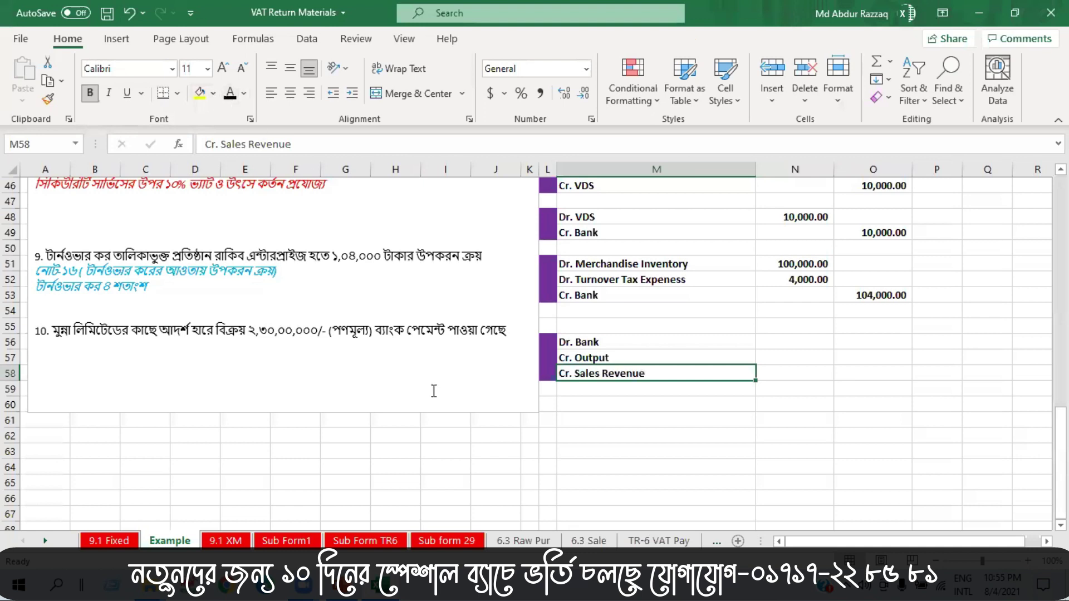
Reveal transaction 10's amounts in black font: 20,000,000 in O58, 3,000,000 in O57 and 23,000,000 in N56
click(865, 376)
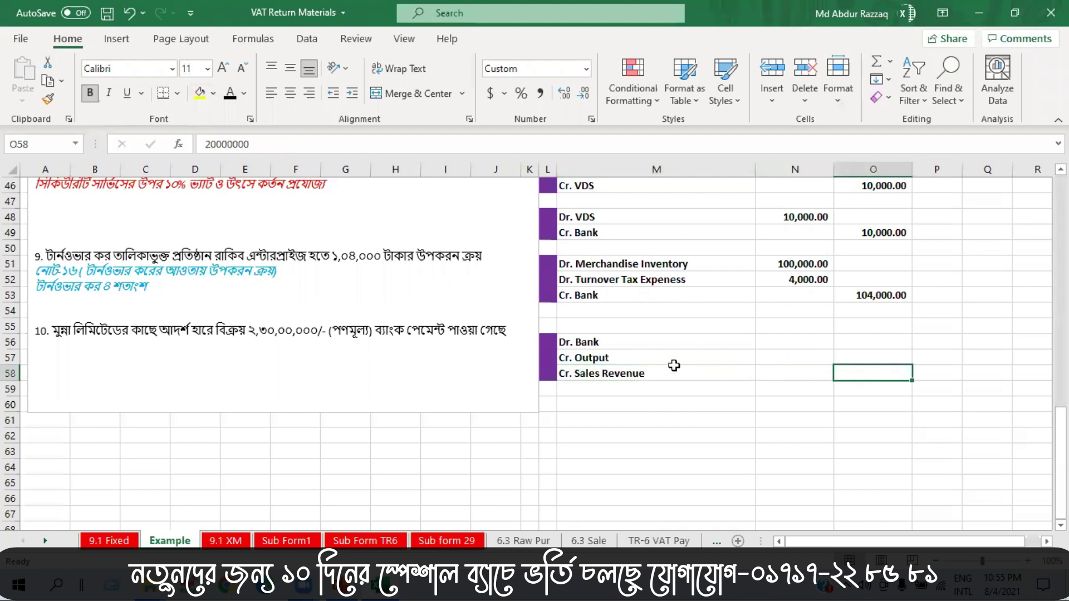
click(229, 94)
click(888, 359)
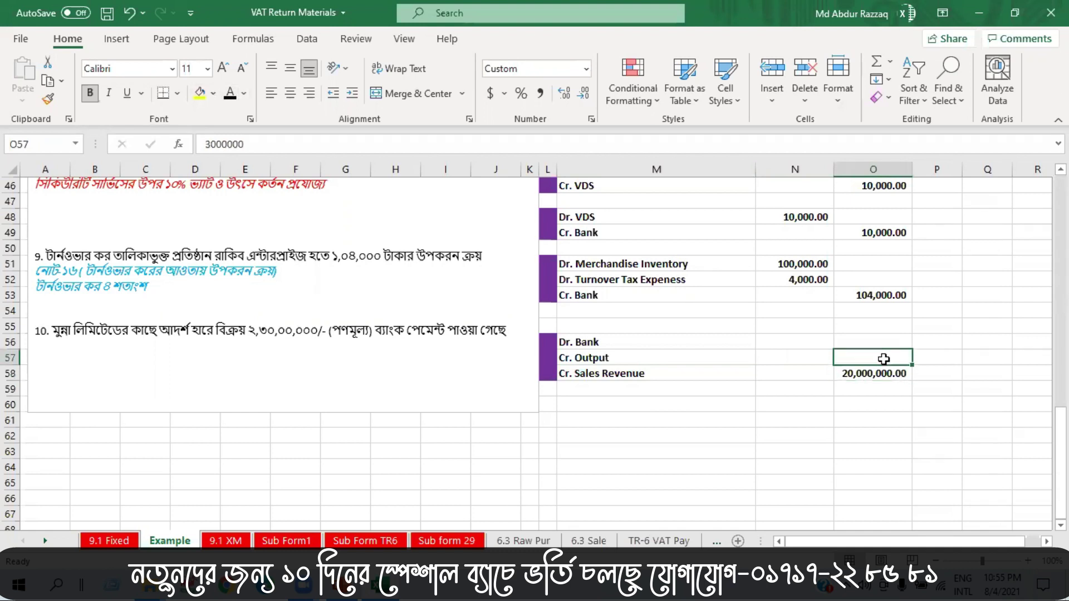
click(232, 95)
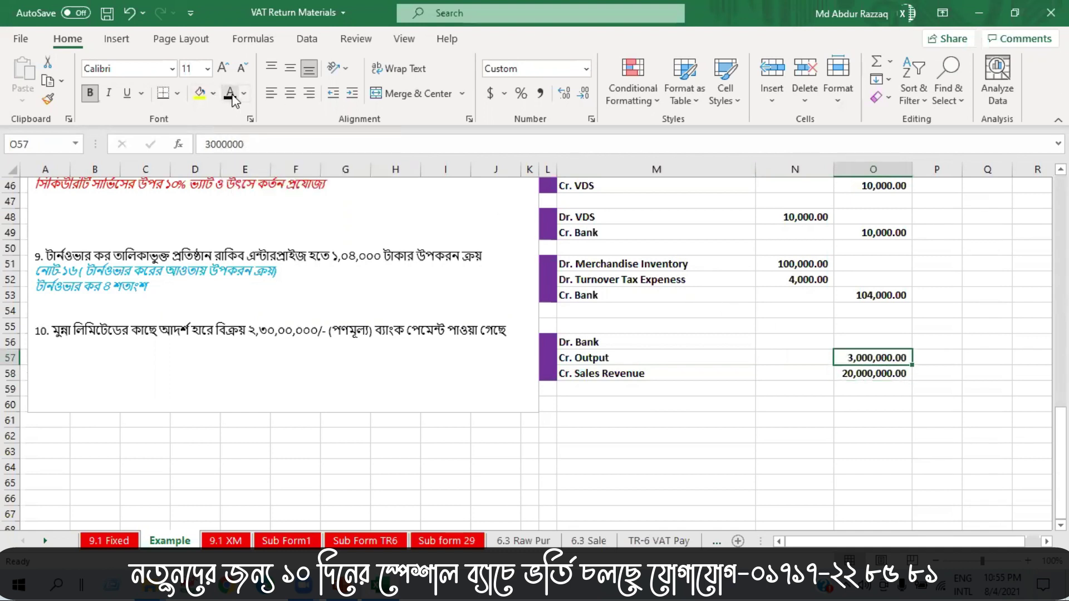
click(814, 342)
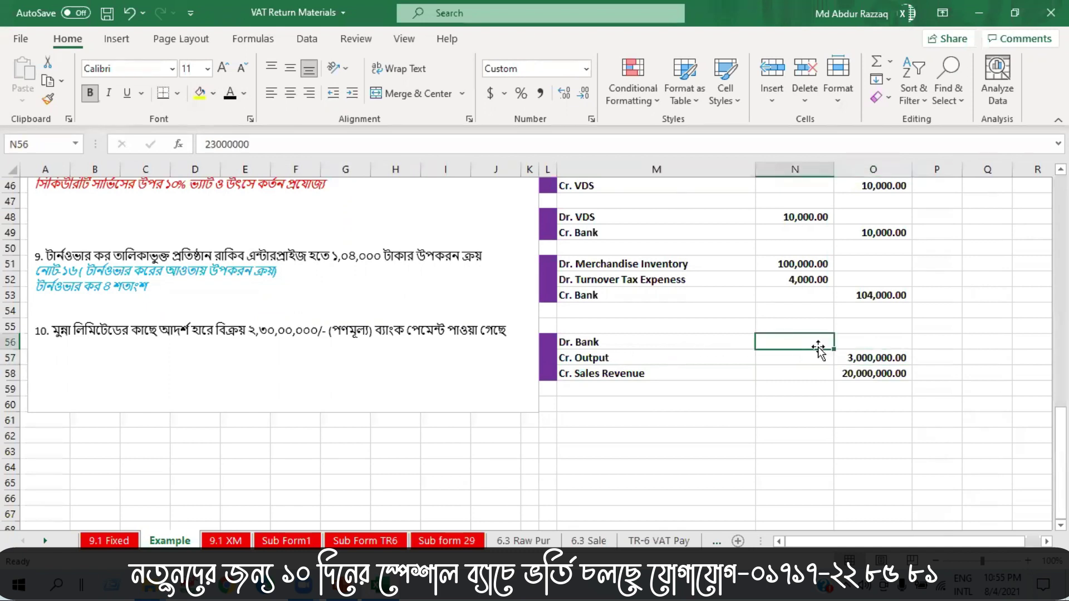
click(229, 93)
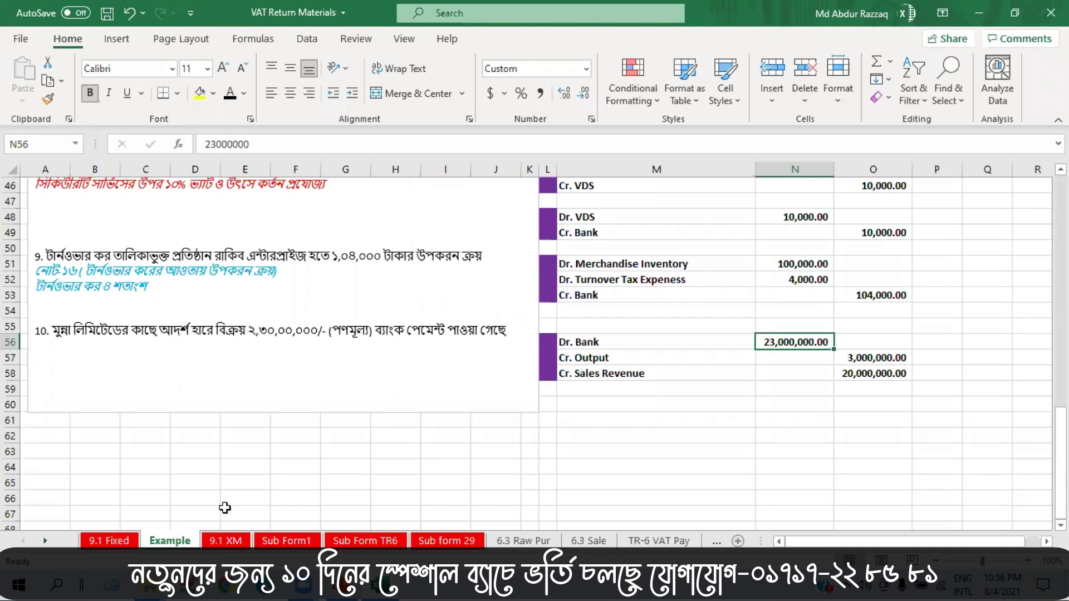
In the 9.1 XM sheet, fill Part-3's Standard Rated Goods/Service row, note 4, with yellow through the VAT column
click(225, 540)
scroll(403, 403, up, 6)
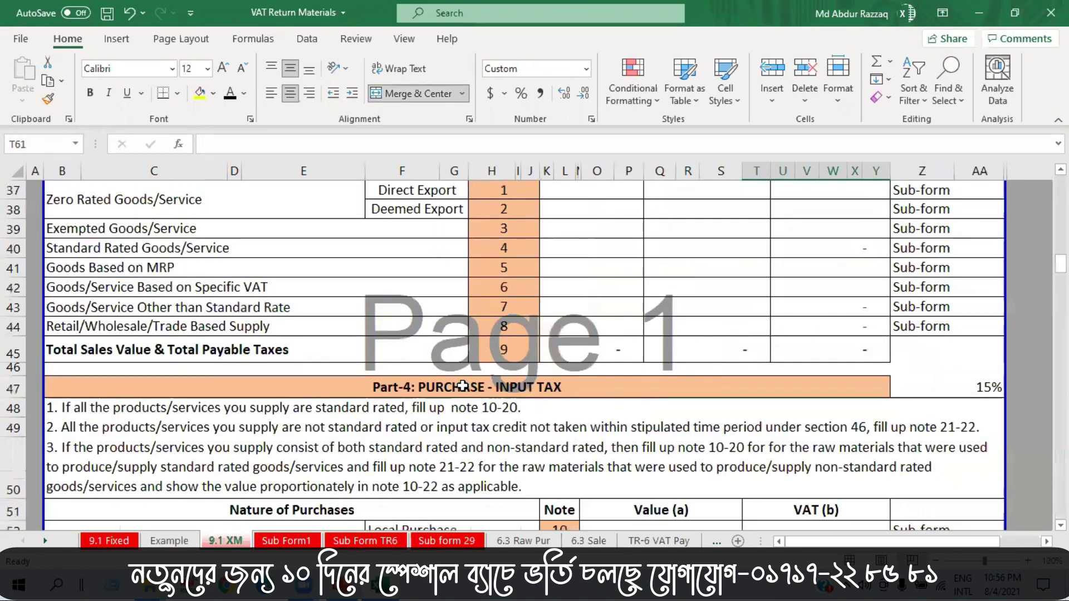
scroll(466, 387, up, 7)
scroll(468, 385, down, 2)
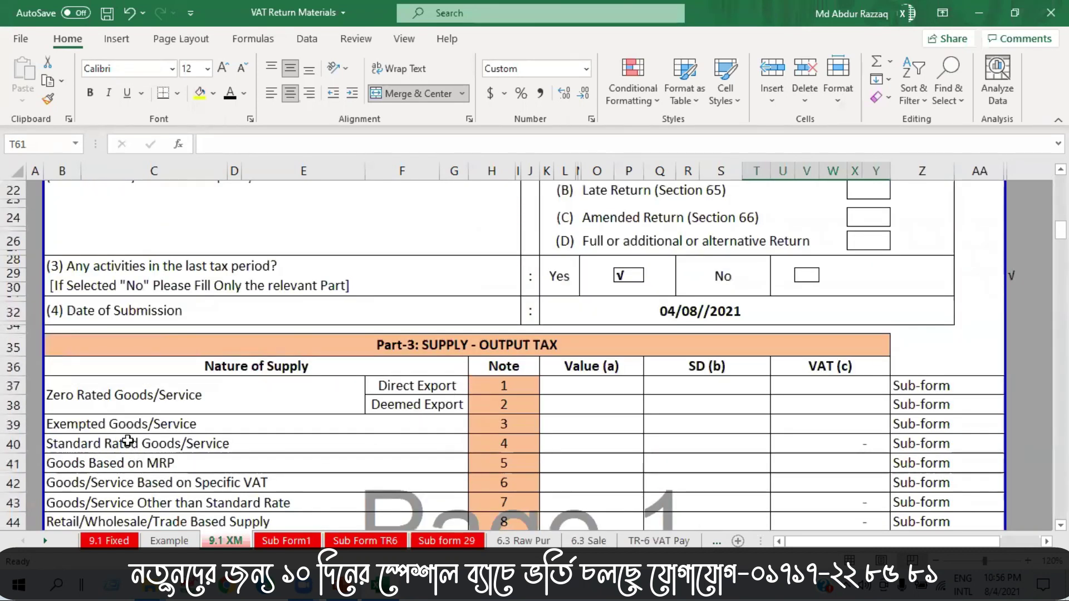
drag(81, 446, 811, 437)
click(201, 91)
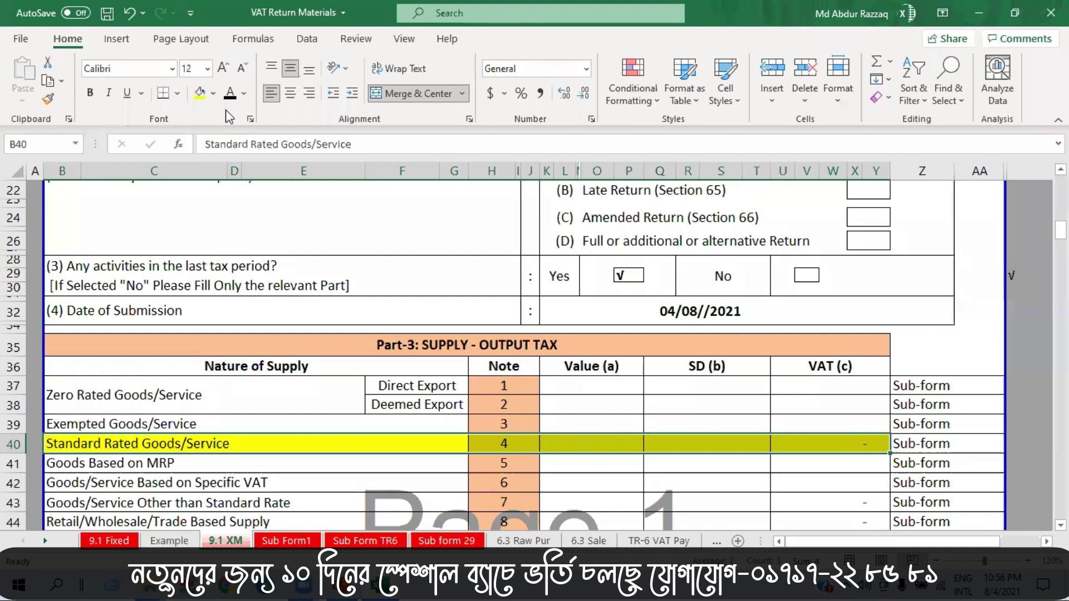
Link note 4's sales value in K40 to the Sales Revenue credit in cell O58 of the Example sheet
click(594, 444)
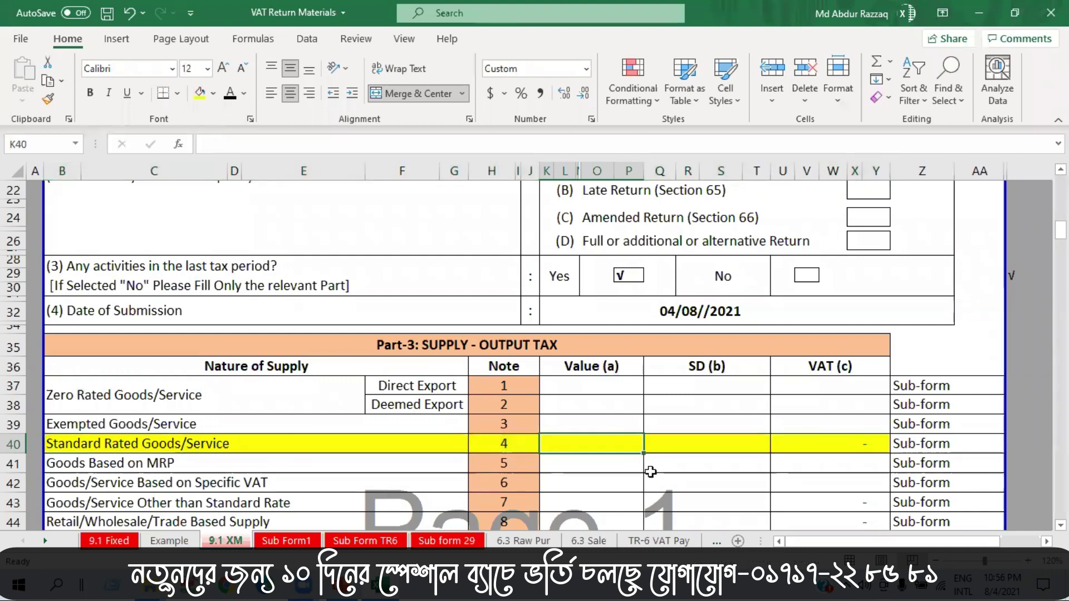
text(=)
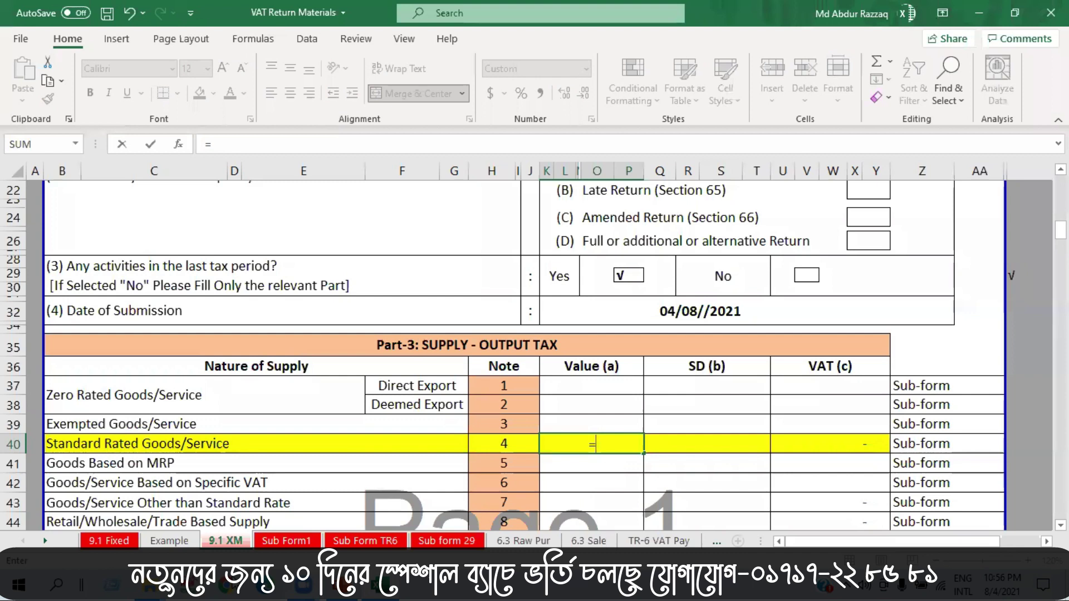
click(170, 541)
click(873, 374)
key(Return)
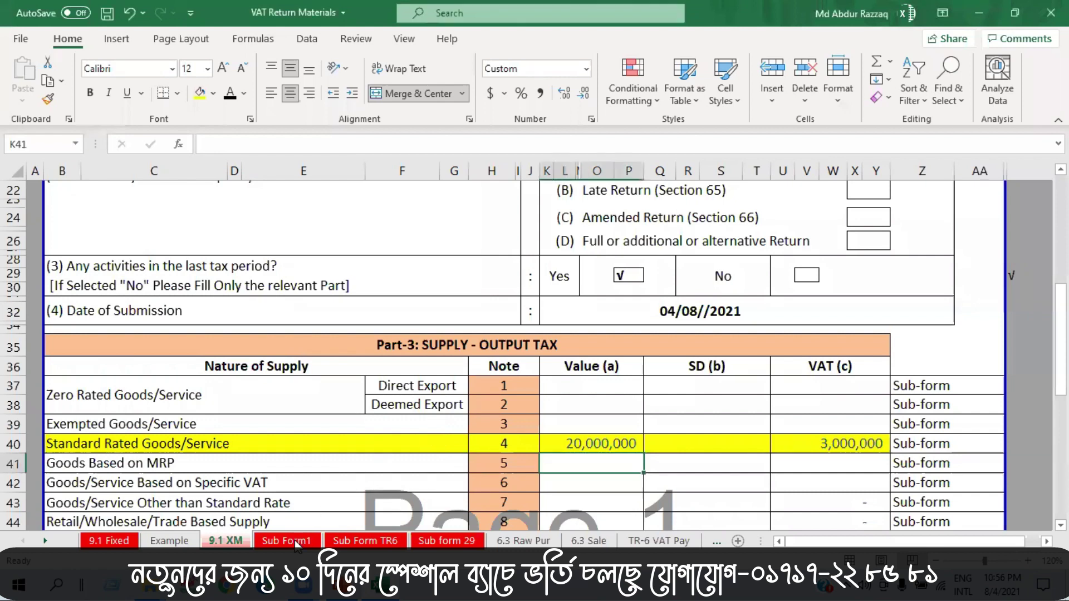
Compare the Part-3 sales value and VAT with transaction 10's journal entry in the Example sheet
scroll(583, 354, down, 2)
scroll(584, 354, down, 6)
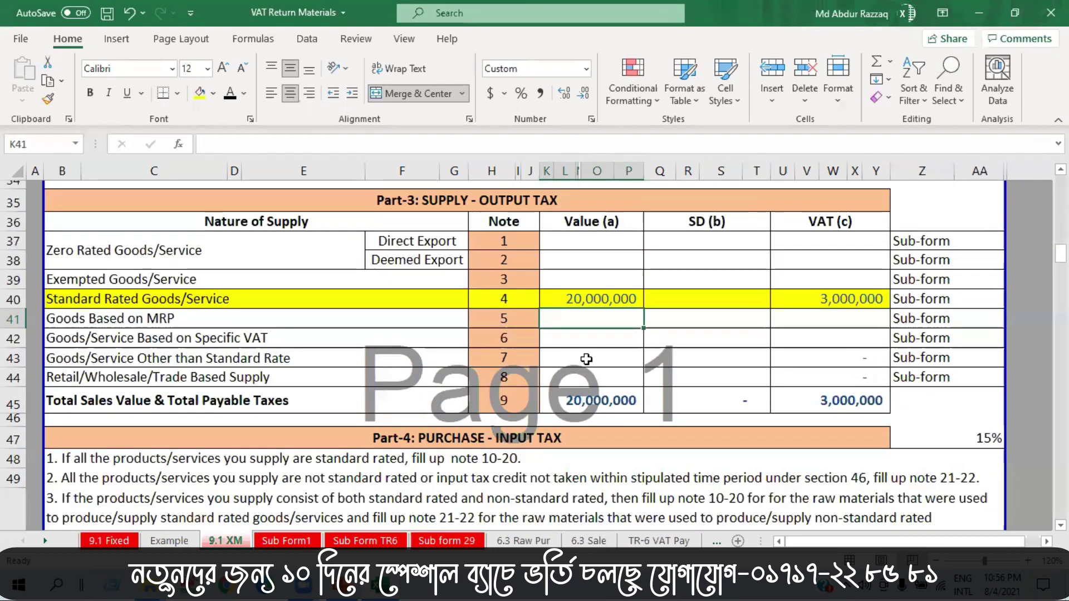
scroll(591, 354, up, 2)
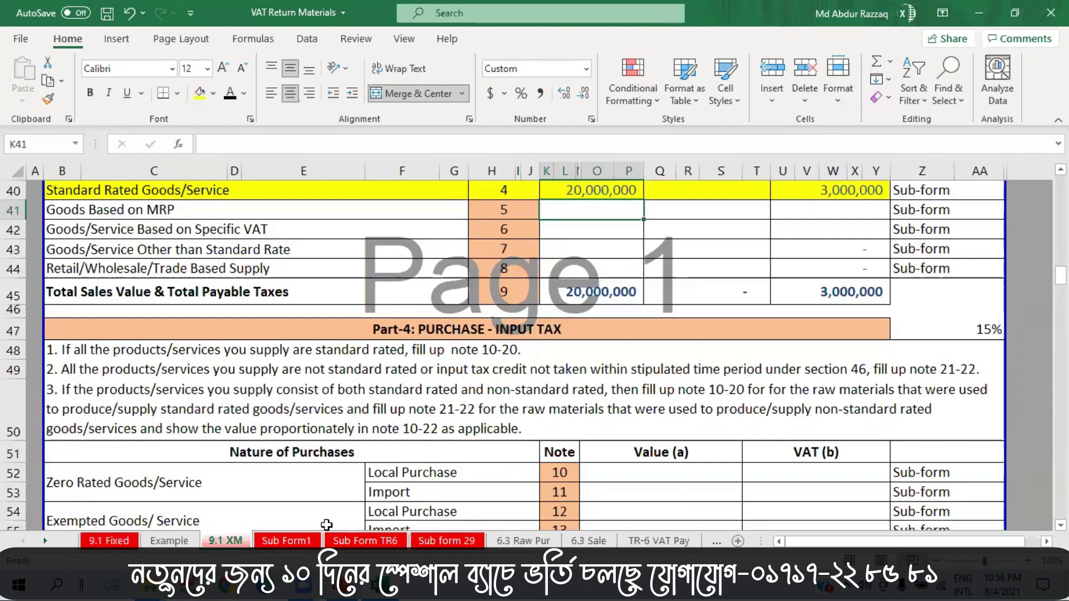
click(169, 541)
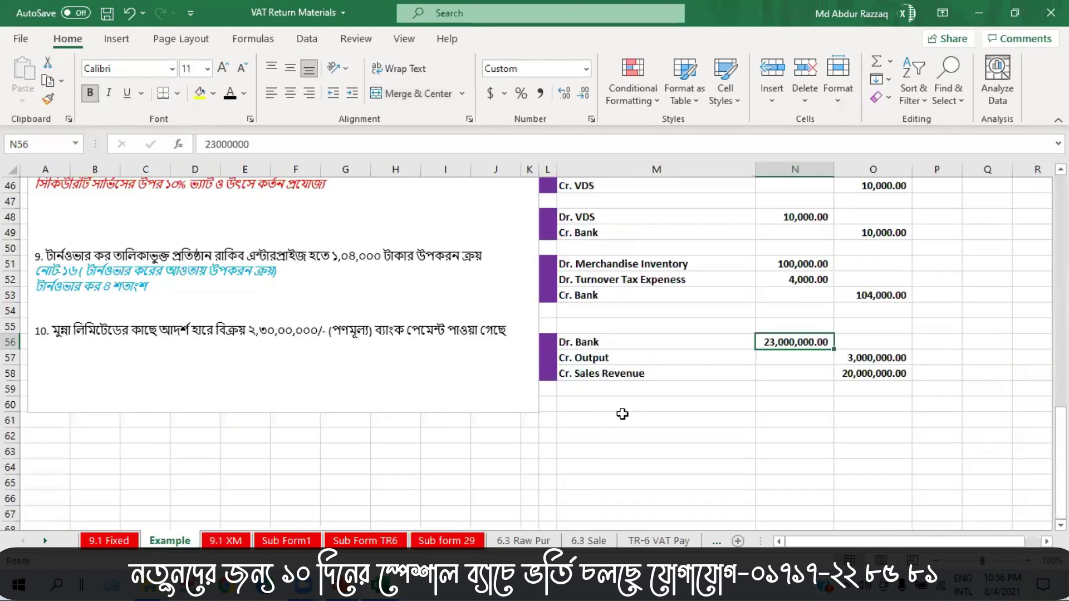
click(226, 541)
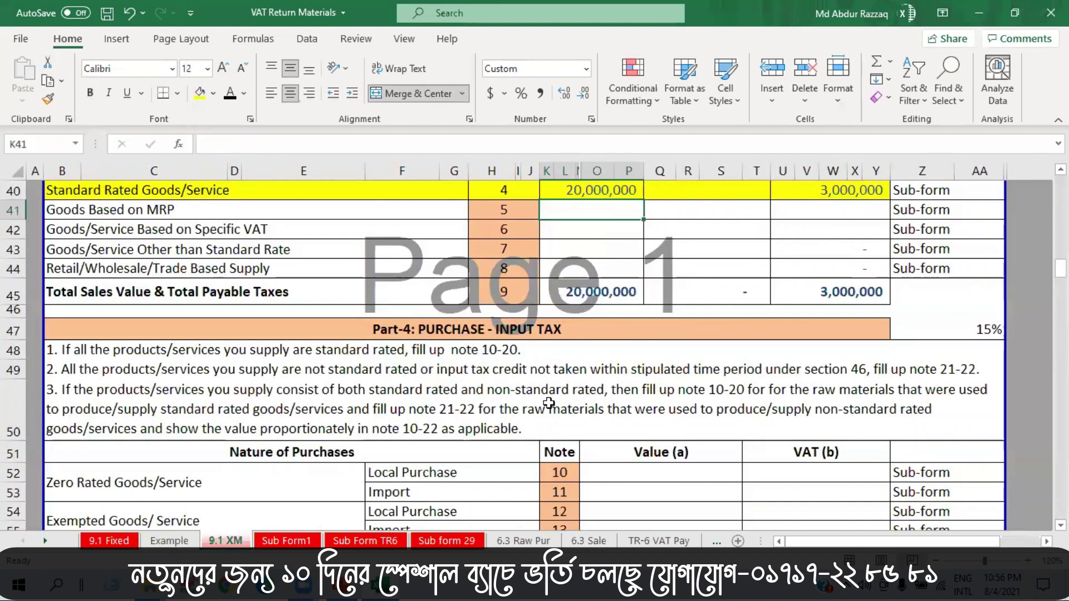
scroll(556, 327, up, 2)
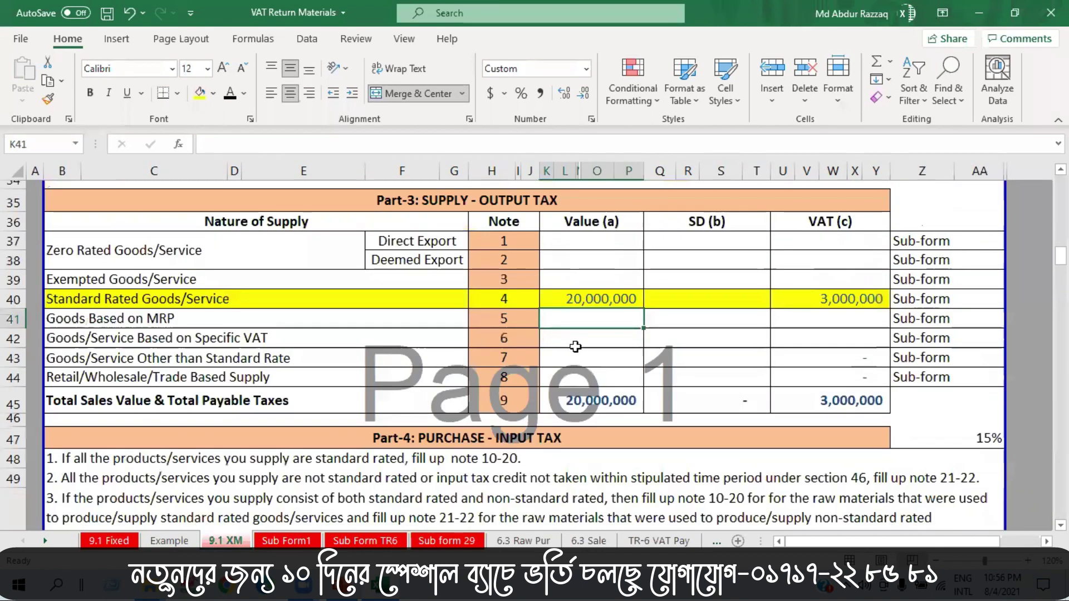
Examine the components of net payable VAT: total payable taxes, total input tax credit, and total increasing and decreasing adjustments in notes 9, 23, 28 and 33
click(841, 409)
scroll(841, 410, down, 7)
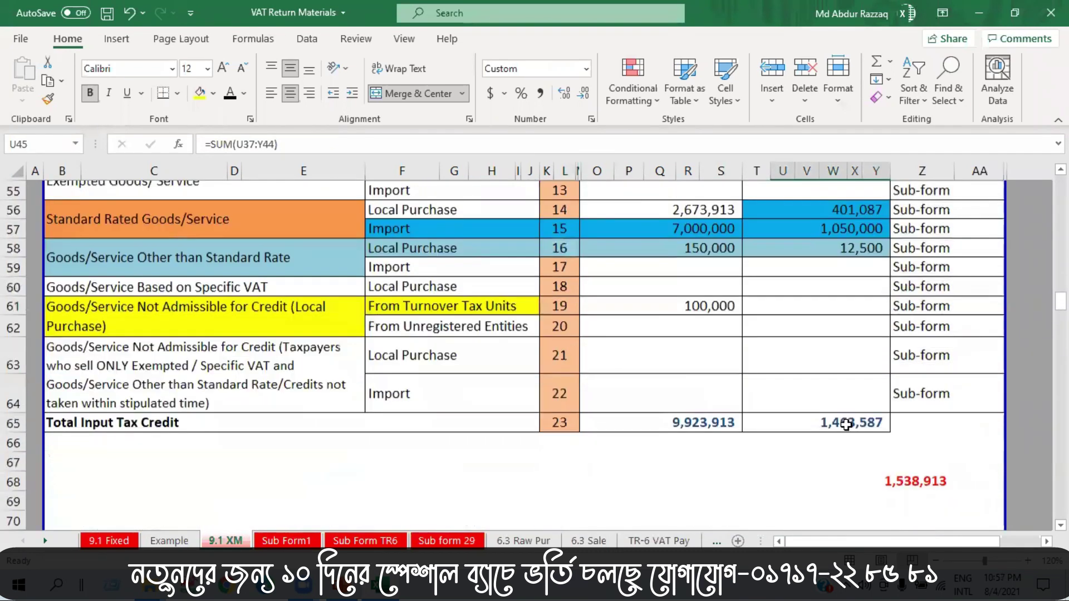
click(846, 425)
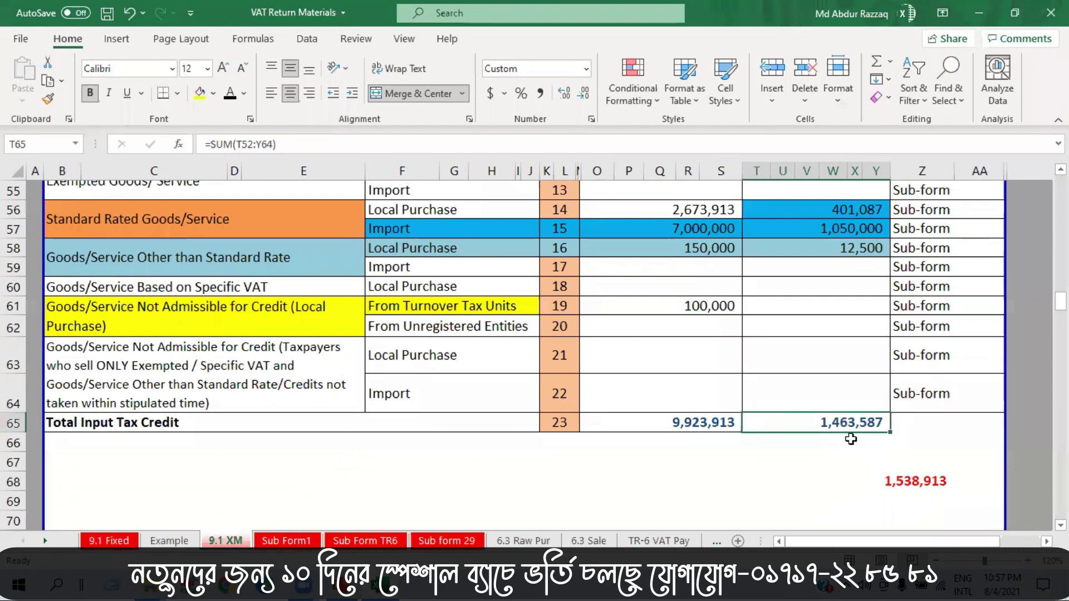
scroll(780, 445, down, 3)
scroll(776, 447, down, 1)
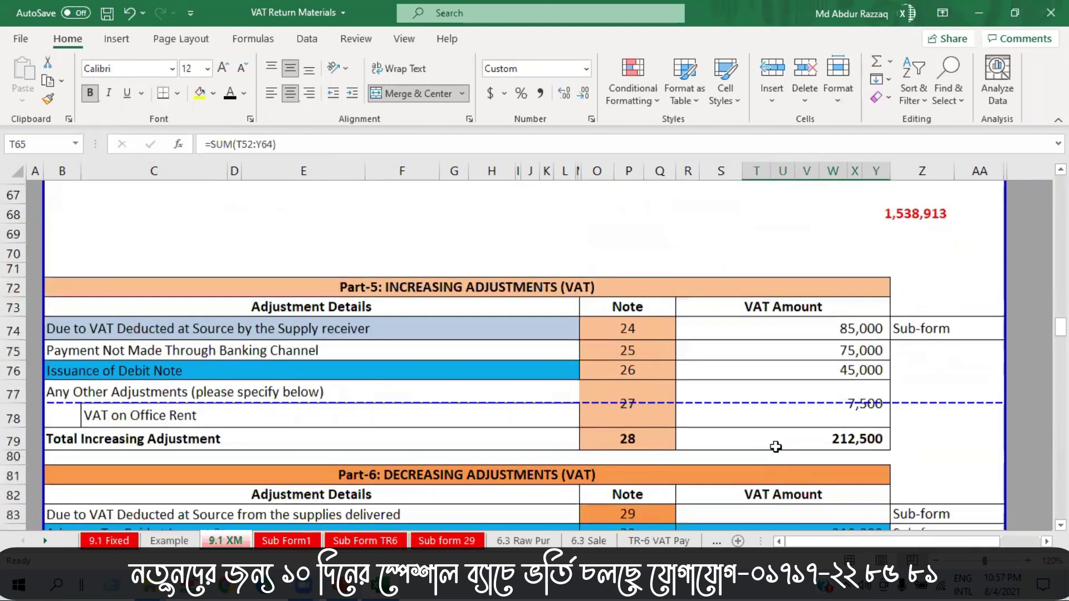
click(808, 439)
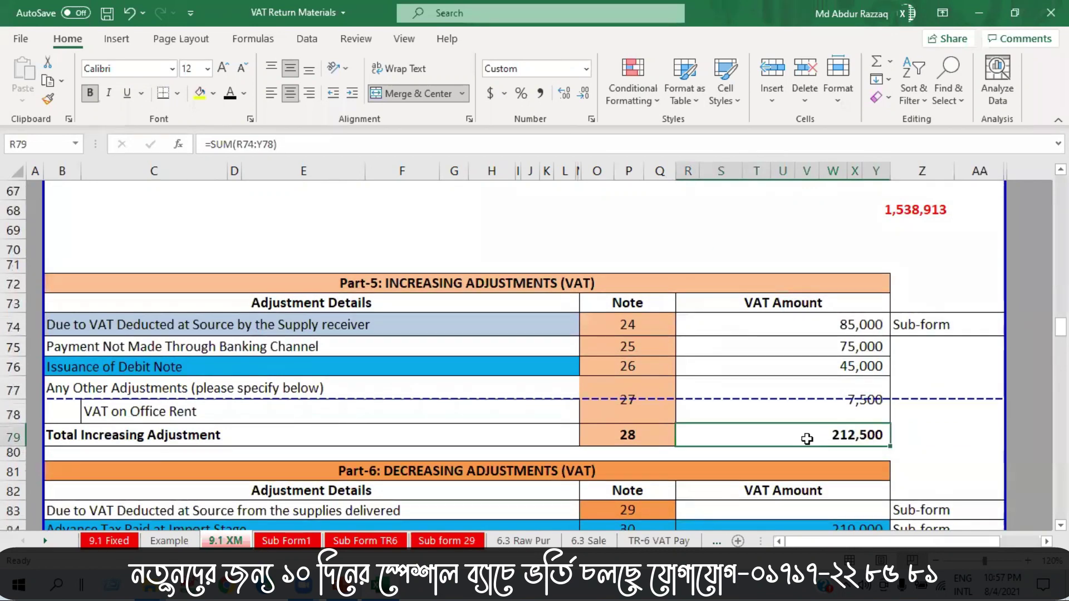
scroll(800, 439, down, 5)
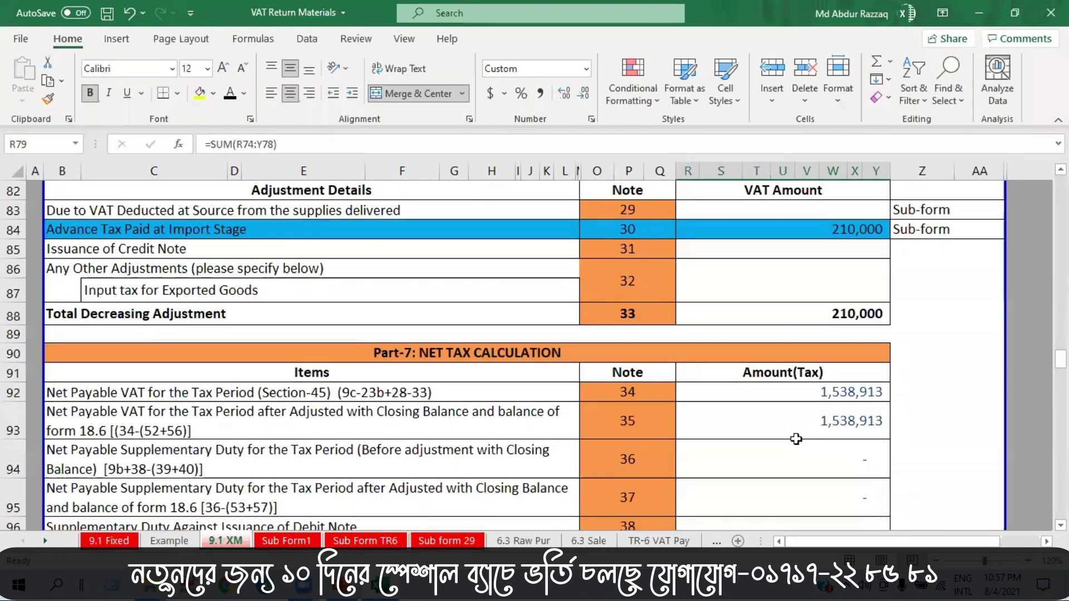
scroll(796, 440, up, 1)
click(818, 376)
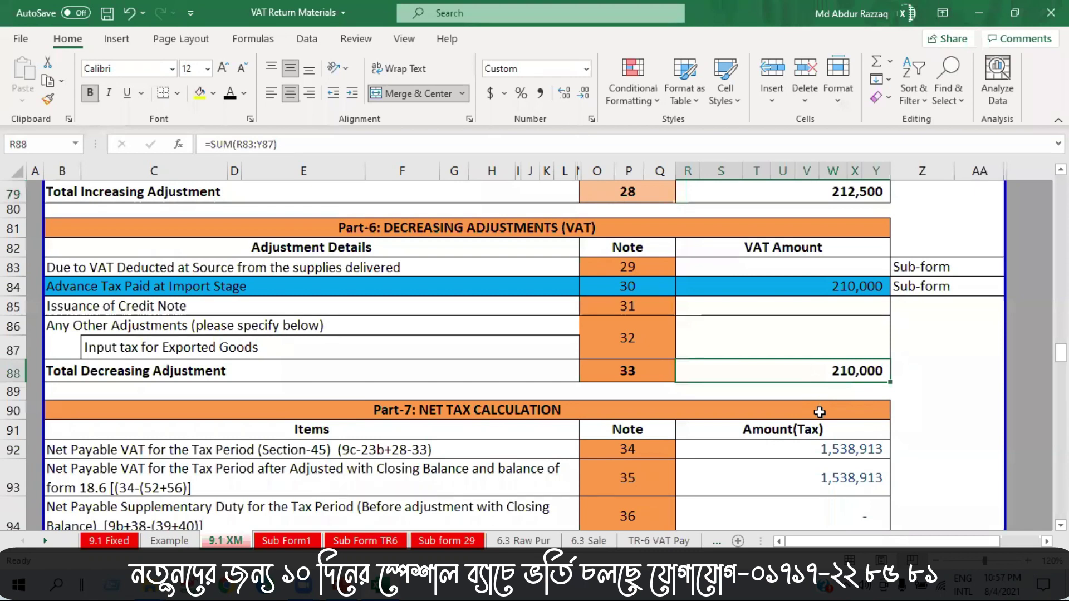
scroll(860, 396, up, 8)
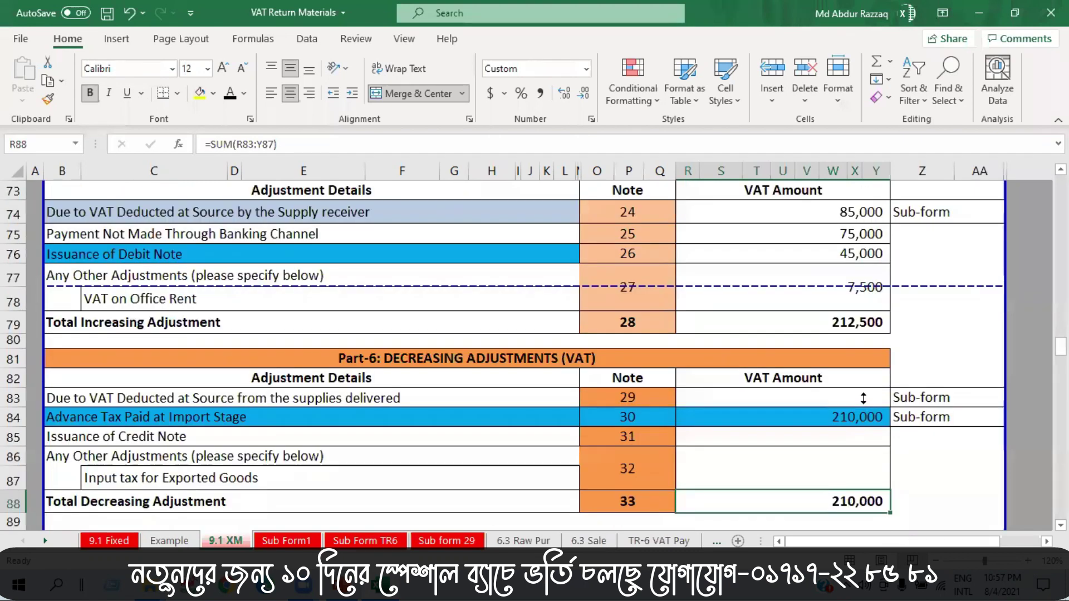
scroll(863, 398, up, 3)
scroll(863, 397, up, 12)
scroll(863, 399, down, 6)
scroll(863, 400, up, 7)
scroll(862, 399, down, 8)
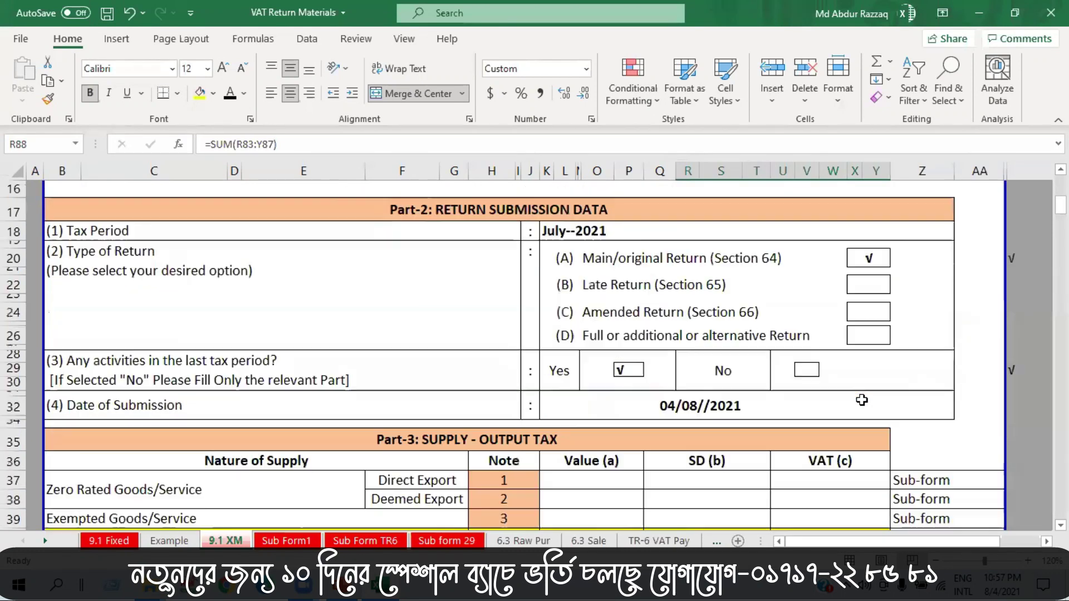
scroll(863, 398, down, 2)
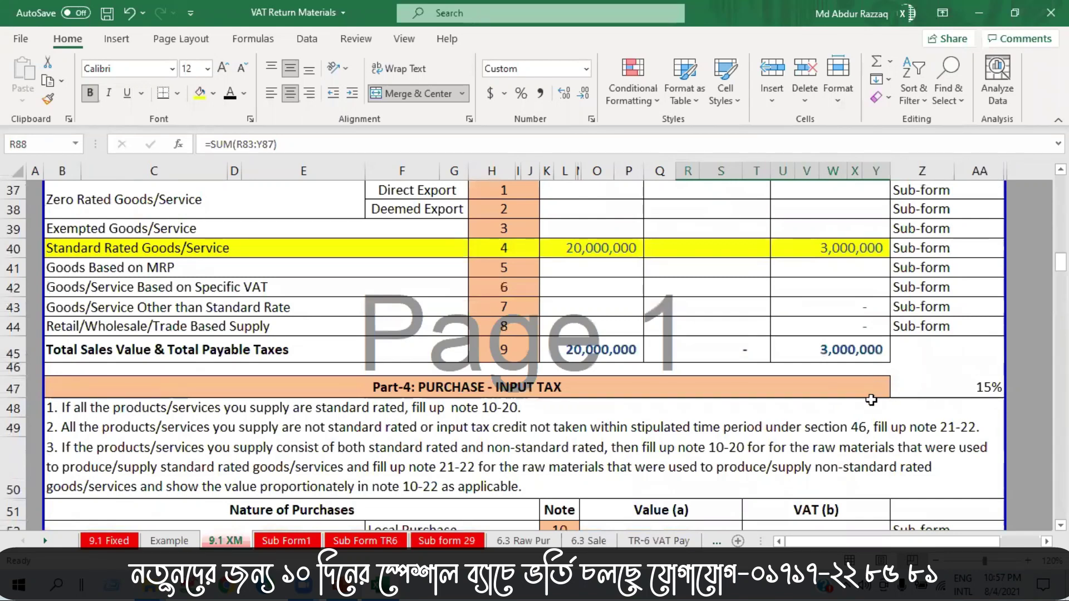
Examine the net VAT check formula in X68 against total payable taxes in Part-3 and the note 23 total input tax credit
scroll(872, 399, down, 6)
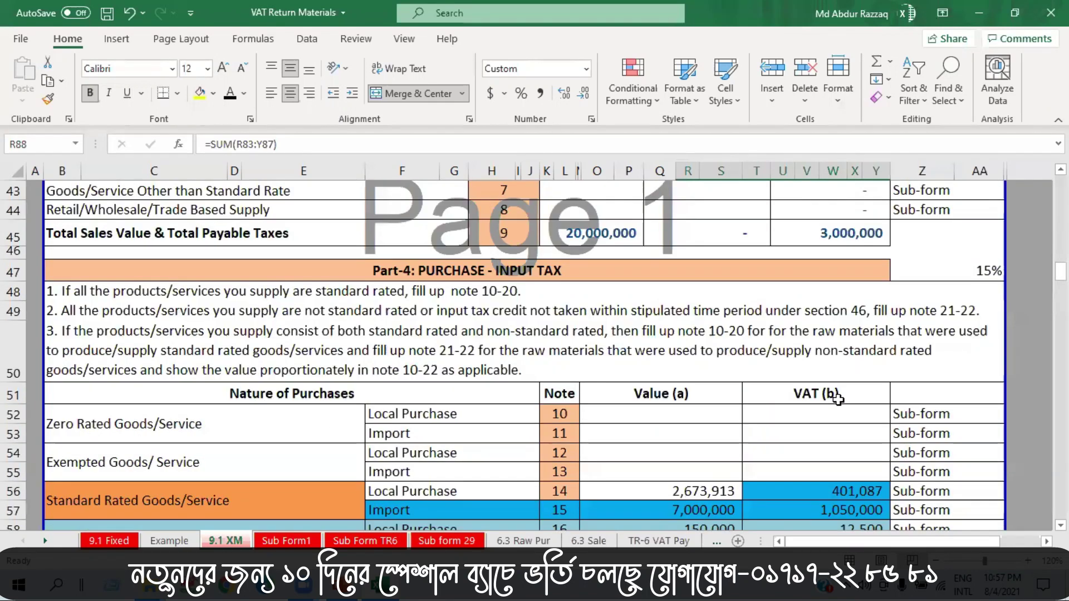
click(830, 424)
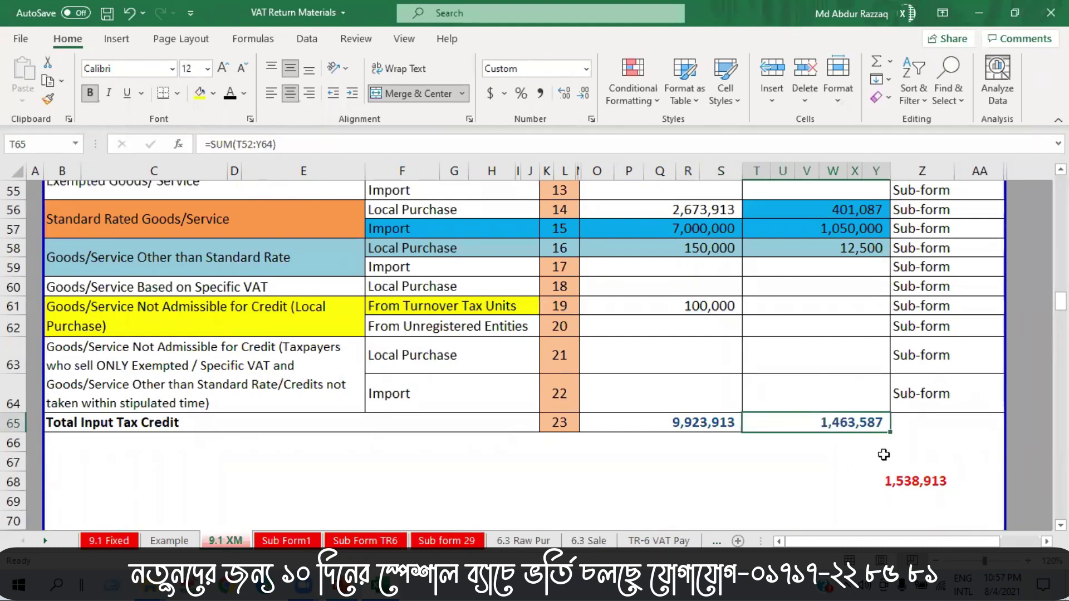
scroll(835, 446, down, 4)
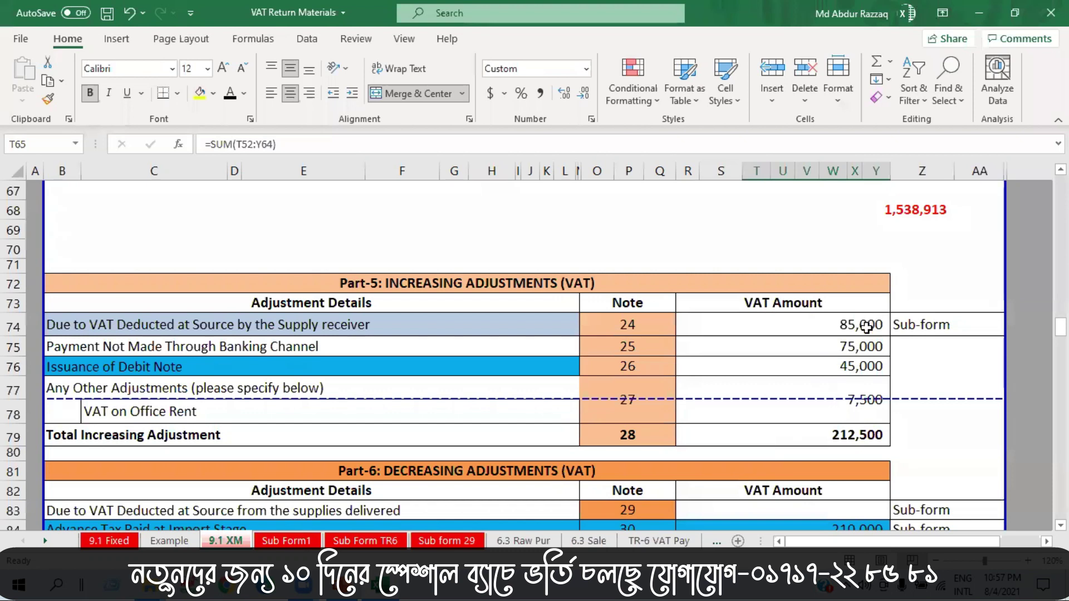
scroll(866, 328, up, 2)
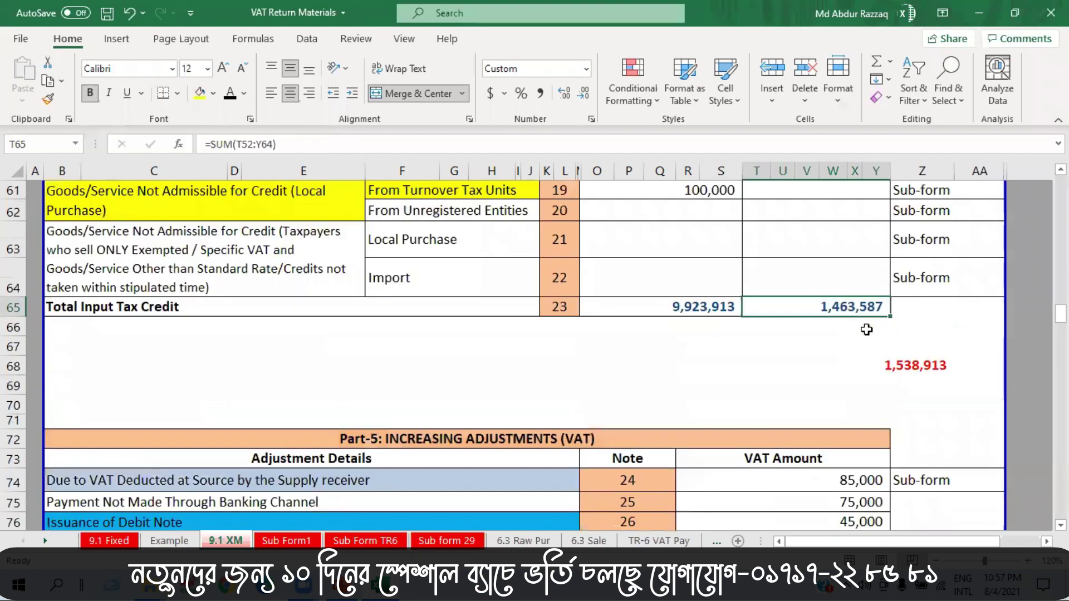
click(908, 371)
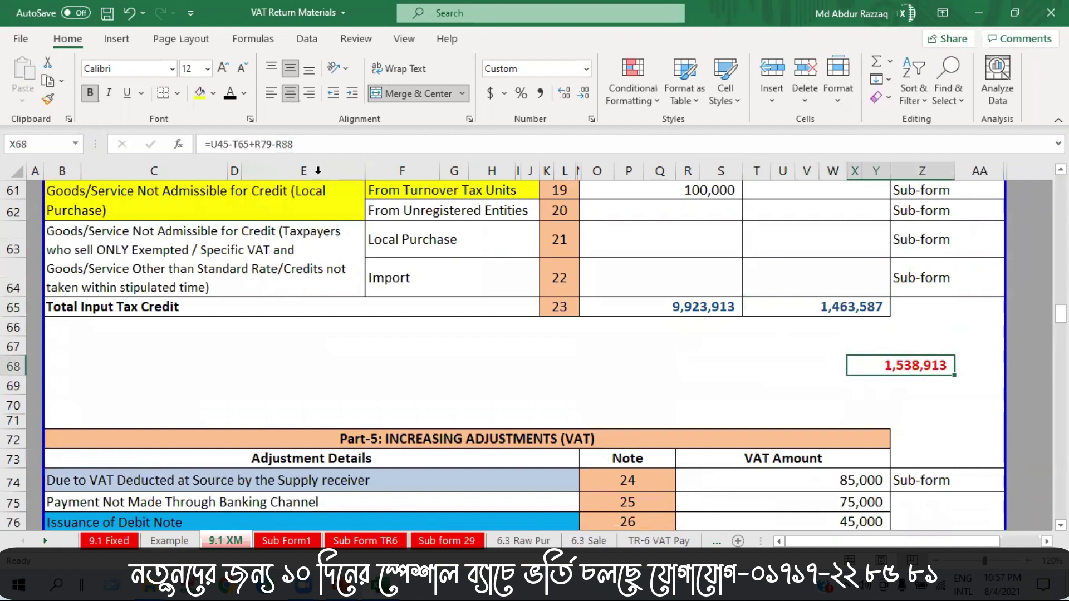
click(775, 384)
scroll(925, 379, up, 3)
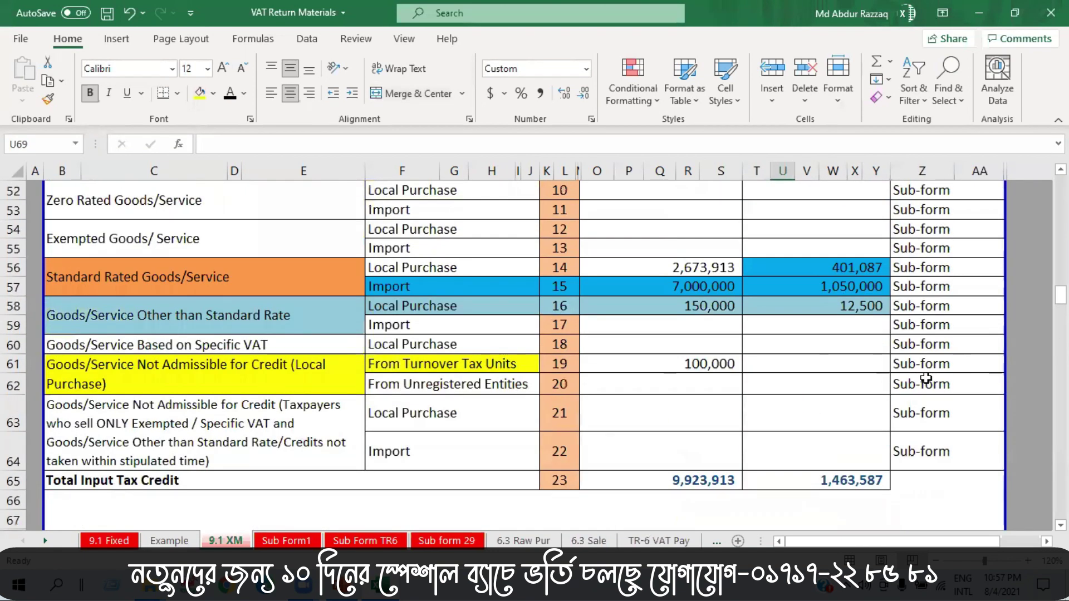
scroll(925, 379, up, 5)
scroll(925, 384, down, 5)
scroll(925, 386, down, 1)
scroll(926, 390, up, 4)
scroll(924, 399, up, 1)
scroll(925, 399, up, 3)
scroll(924, 390, down, 10)
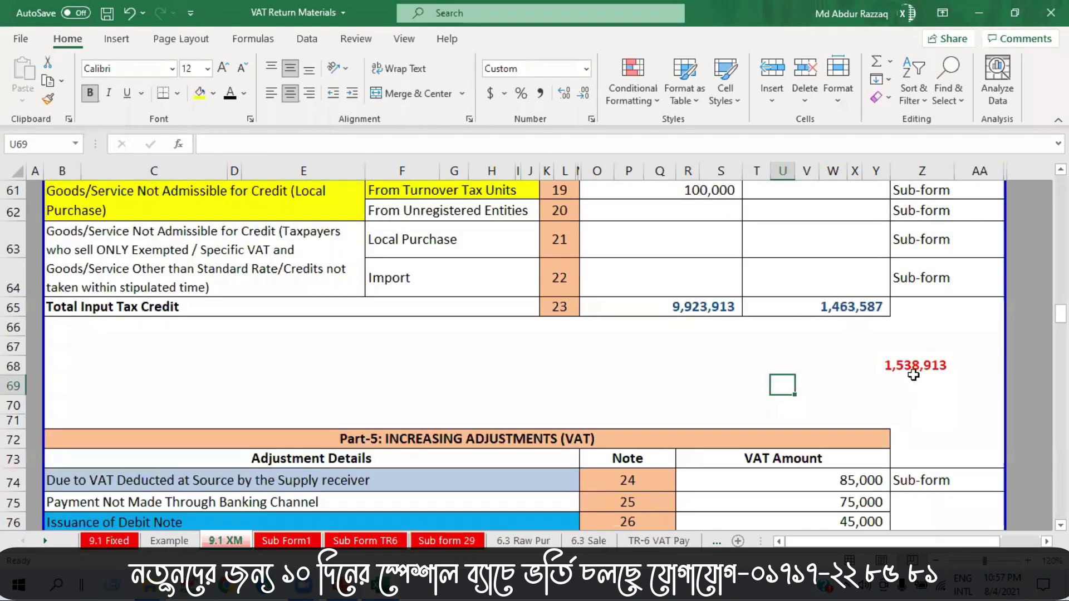
click(914, 369)
mouse_move(916, 376)
mouse_down()
mouse_move(913, 357)
mouse_move(906, 368)
mouse_up()
double_click(906, 369)
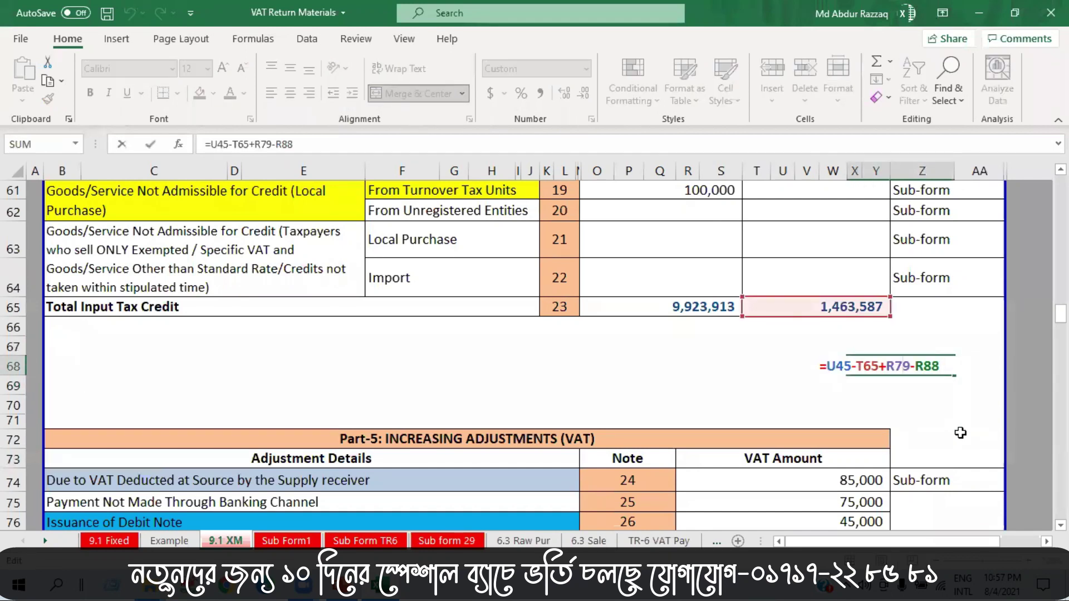
key(Return)
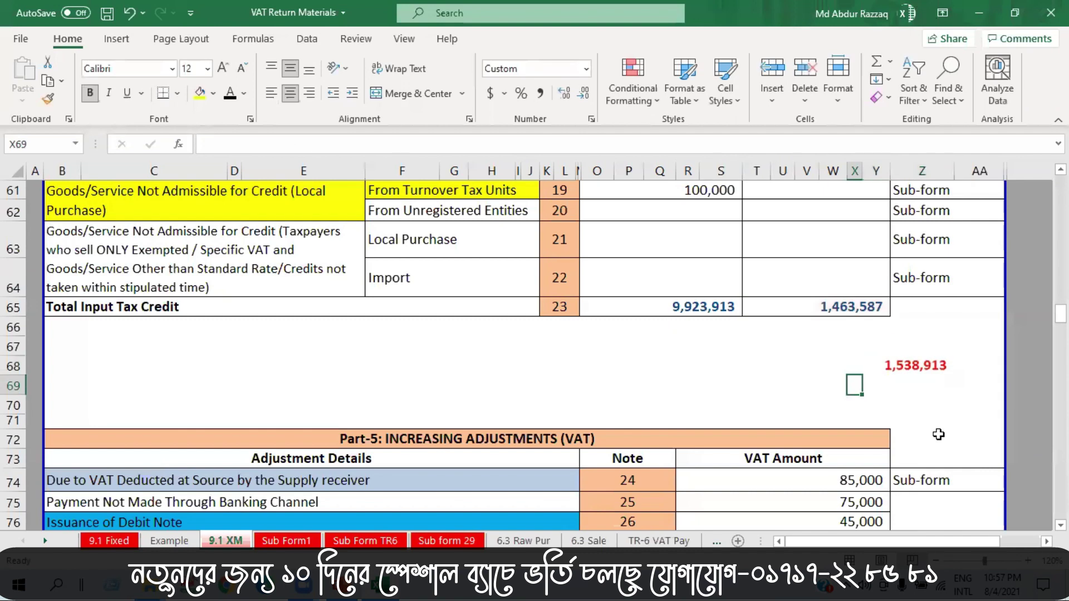
Compare the total increasing adjustment in note 28 and total decreasing adjustment in note 33 with the check formula in X68
scroll(891, 406, down, 1)
scroll(775, 450, down, 1)
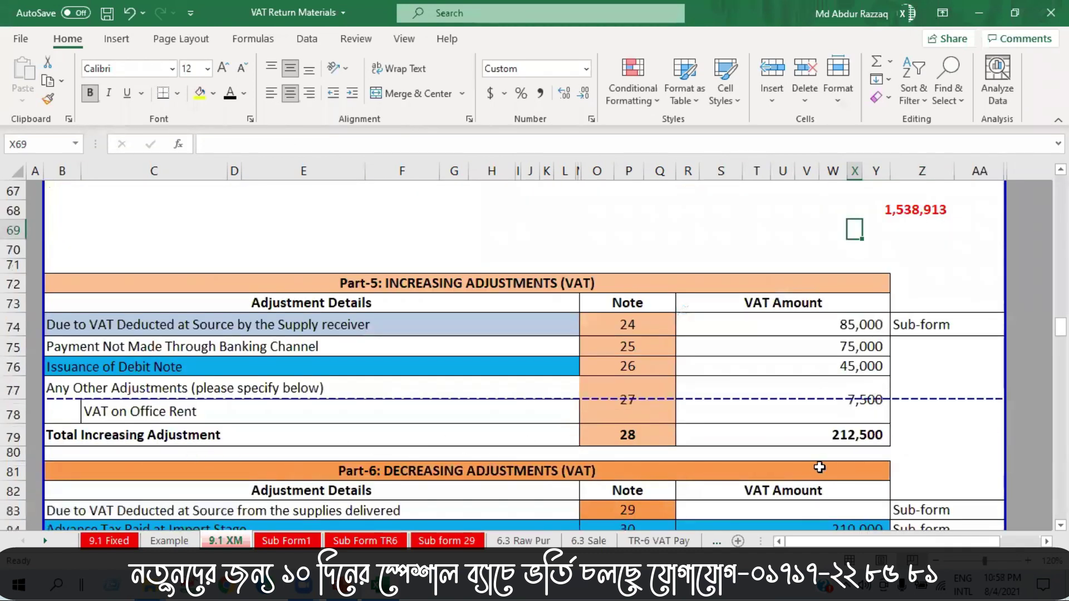
click(816, 437)
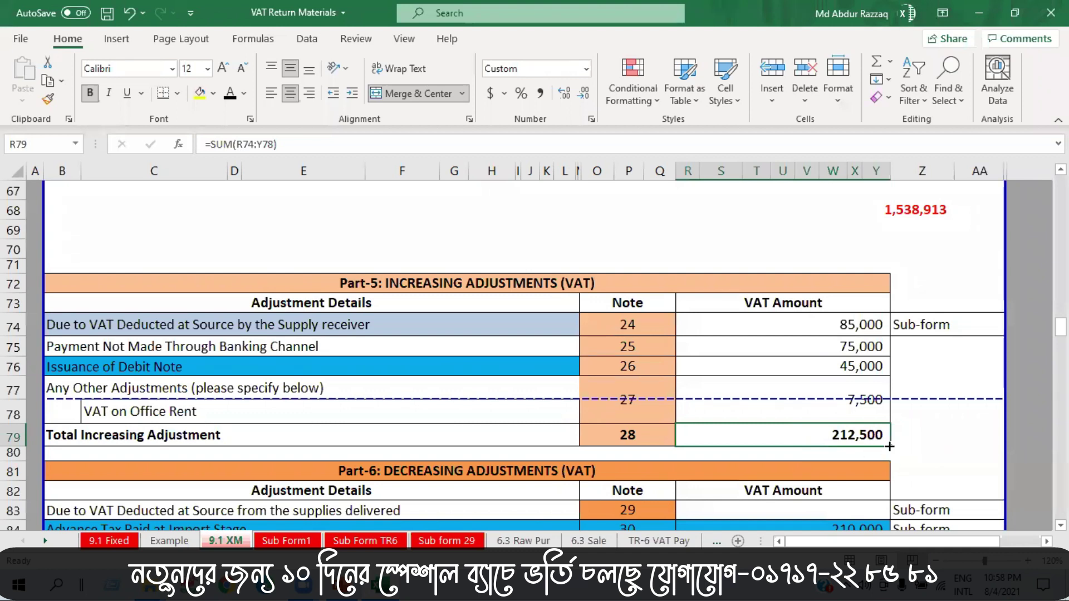
scroll(853, 373, down, 5)
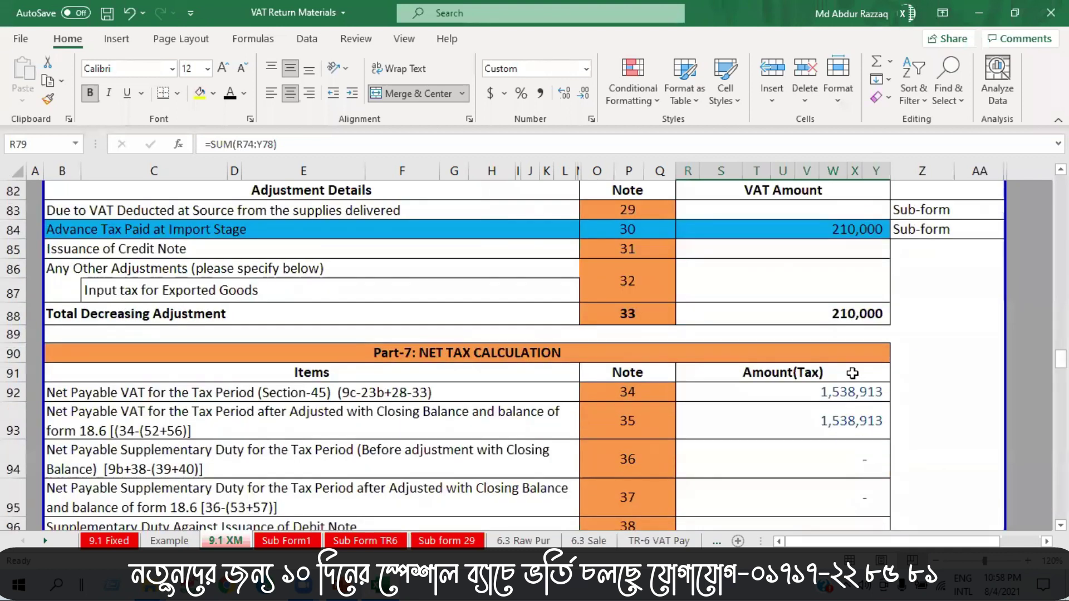
scroll(840, 372, up, 1)
click(888, 378)
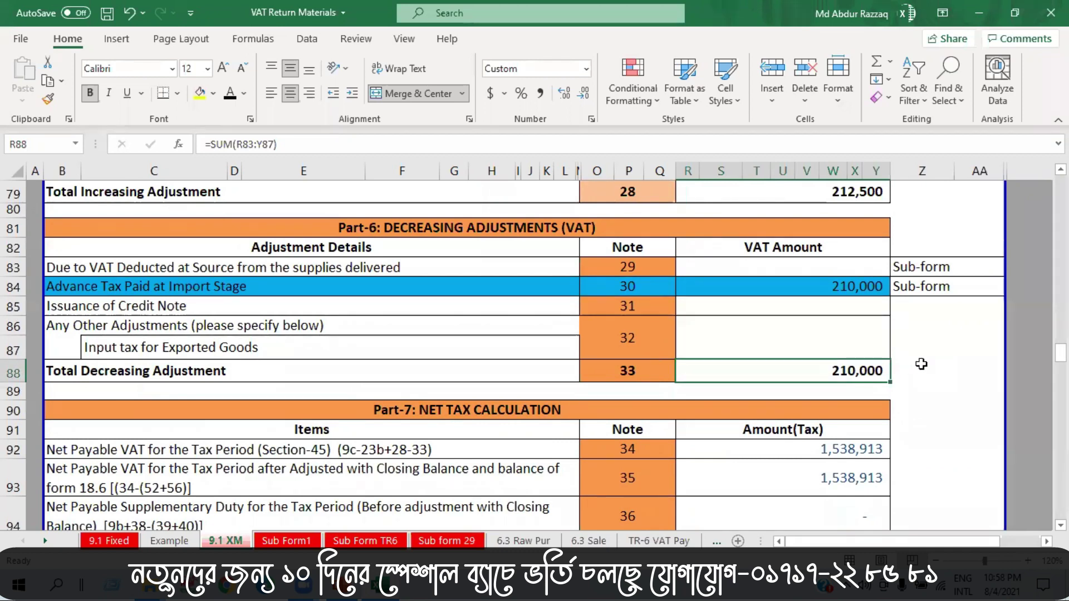
scroll(924, 364, up, 1)
scroll(925, 363, up, 4)
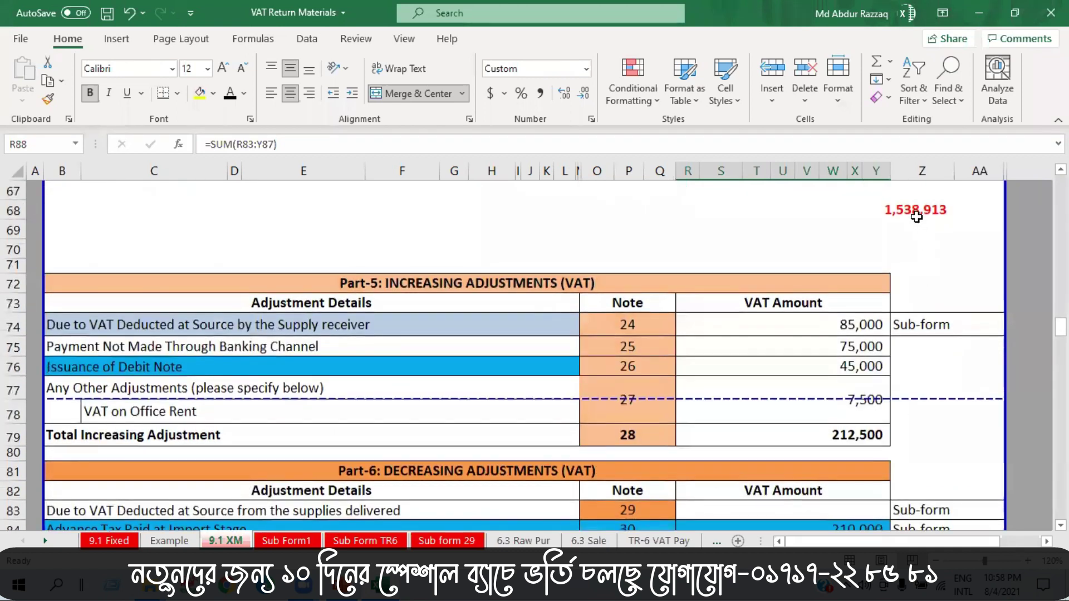
click(919, 216)
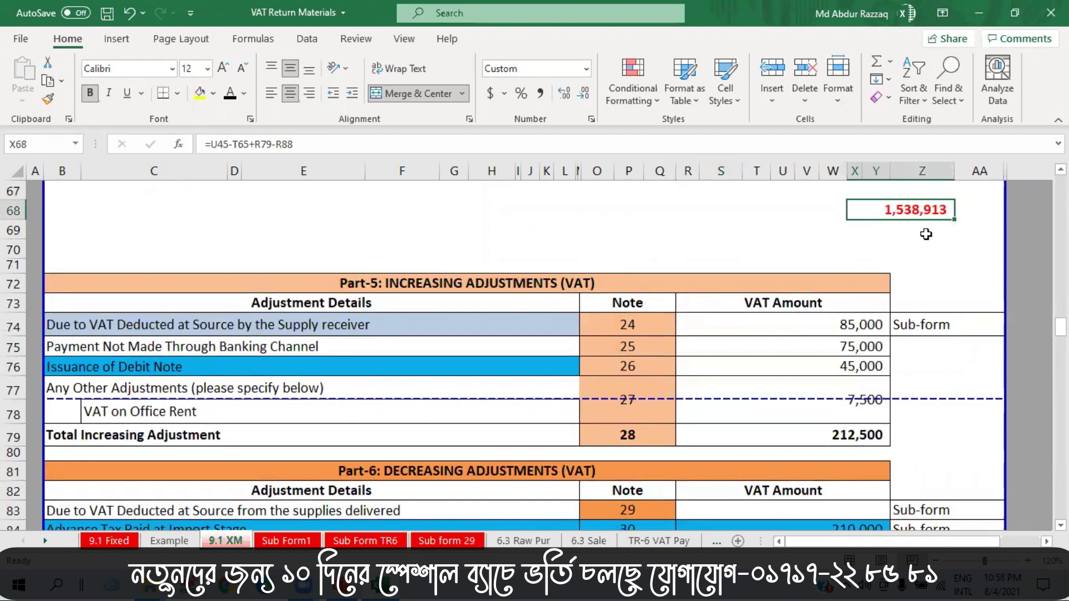
Fill Part-7's Net Payable VAT for treasury deposit row, note 50, with green through the amount column
scroll(925, 232, down, 2)
scroll(928, 232, up, 2)
scroll(919, 223, down, 5)
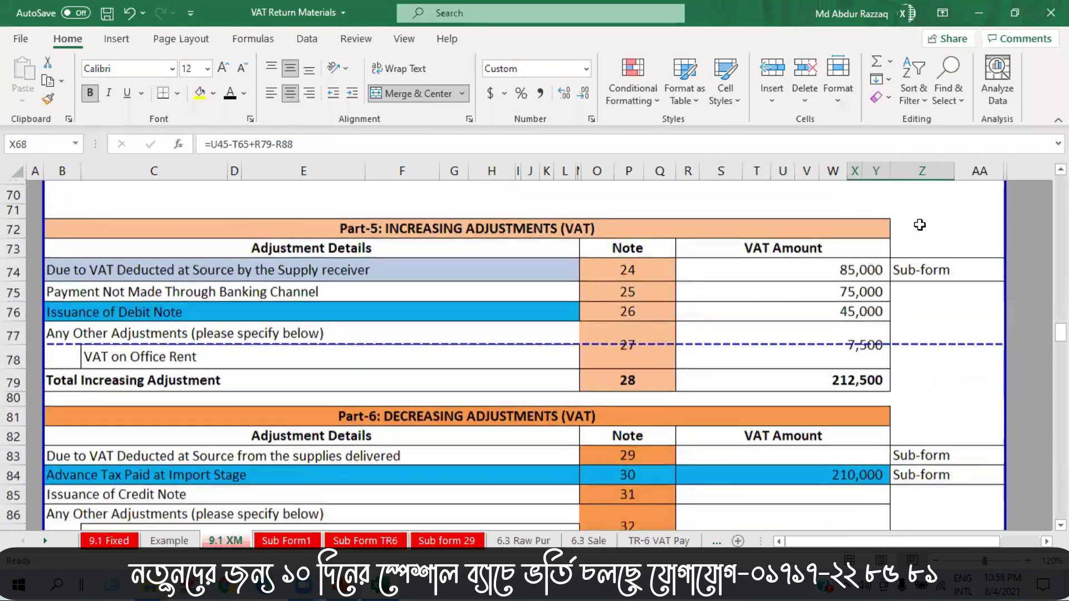
scroll(918, 241, down, 5)
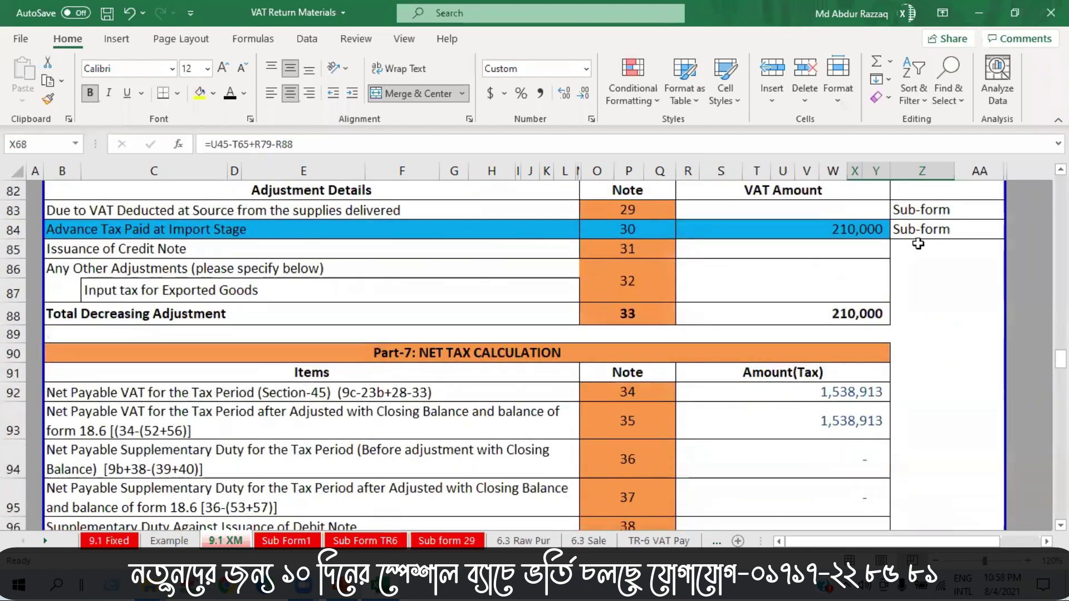
scroll(909, 277, down, 1)
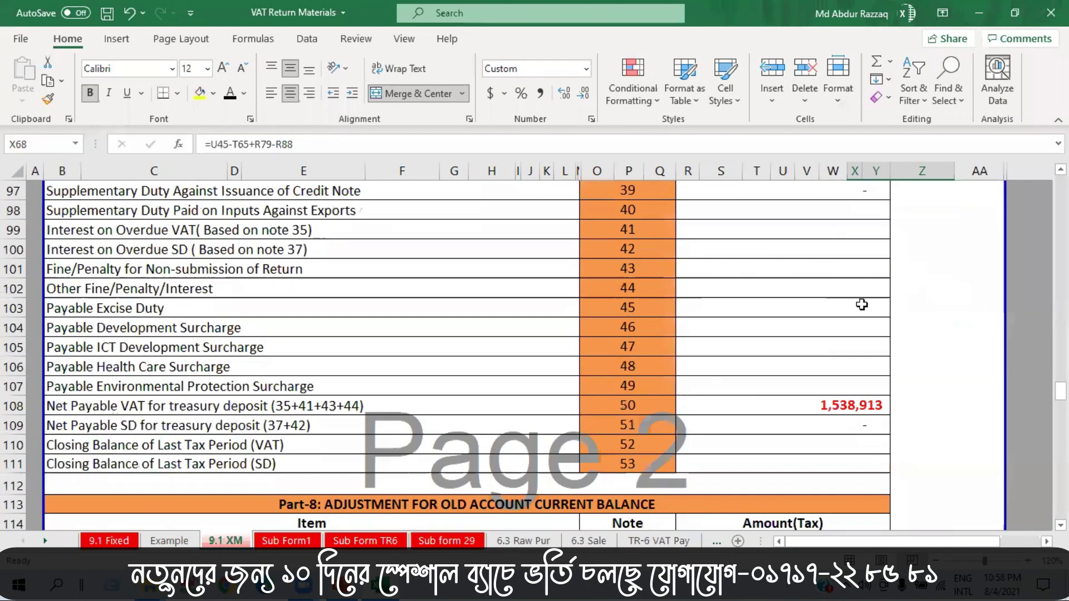
drag(65, 412, 733, 396)
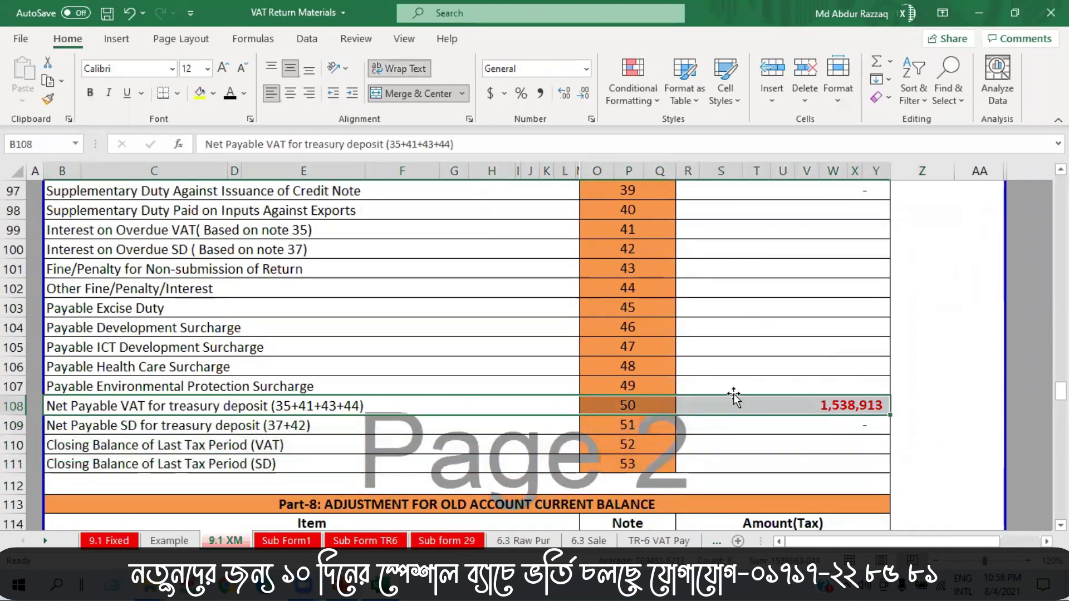
click(213, 93)
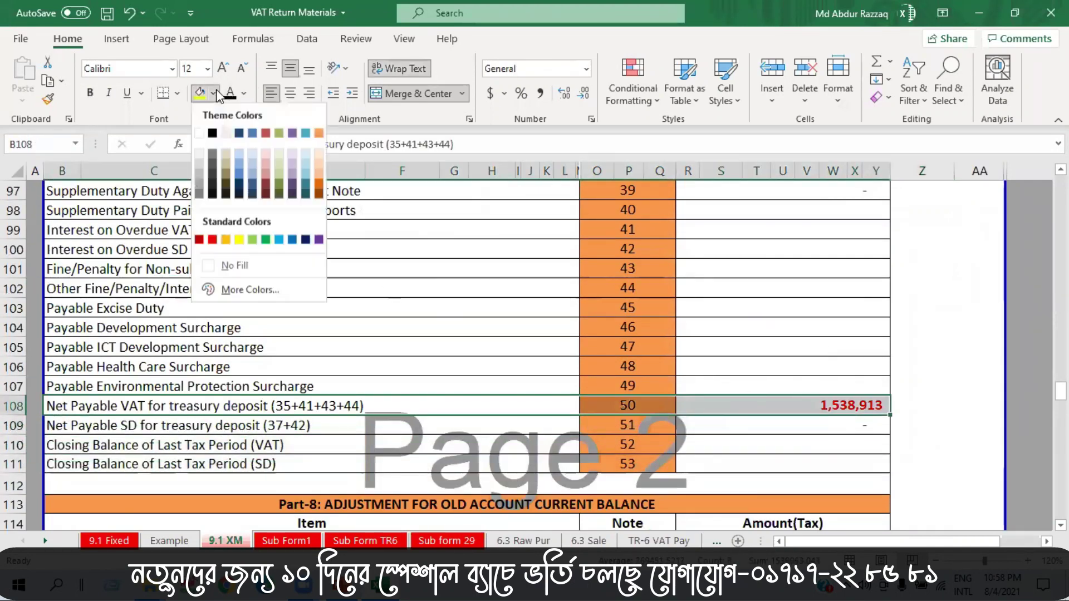
click(266, 240)
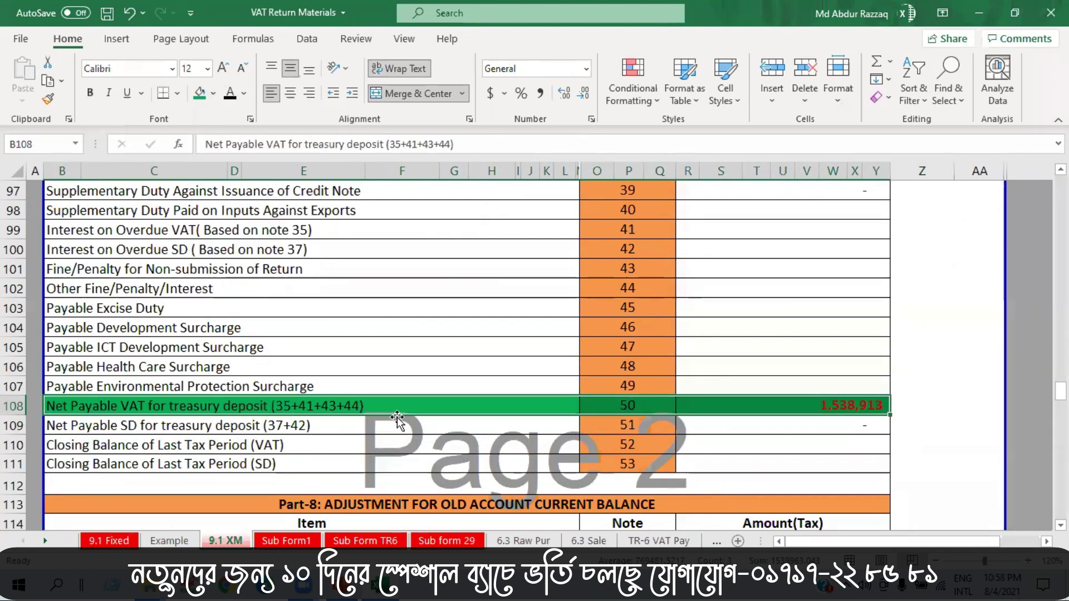
Recolour note 50's amount cell R108, trying a white fill before settling on orange
click(931, 411)
key(Left)
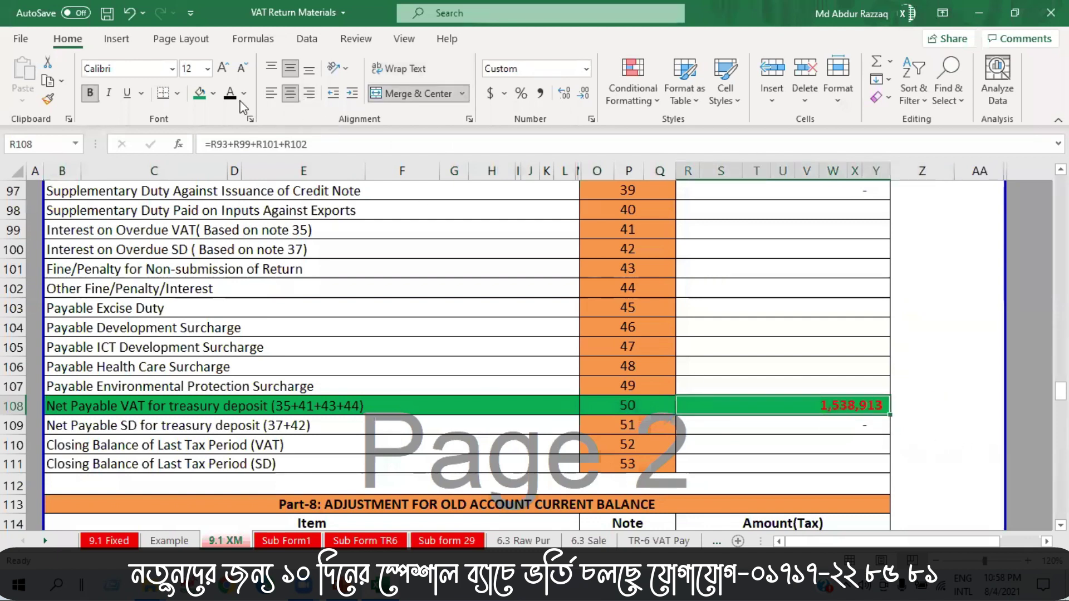
click(213, 93)
click(201, 133)
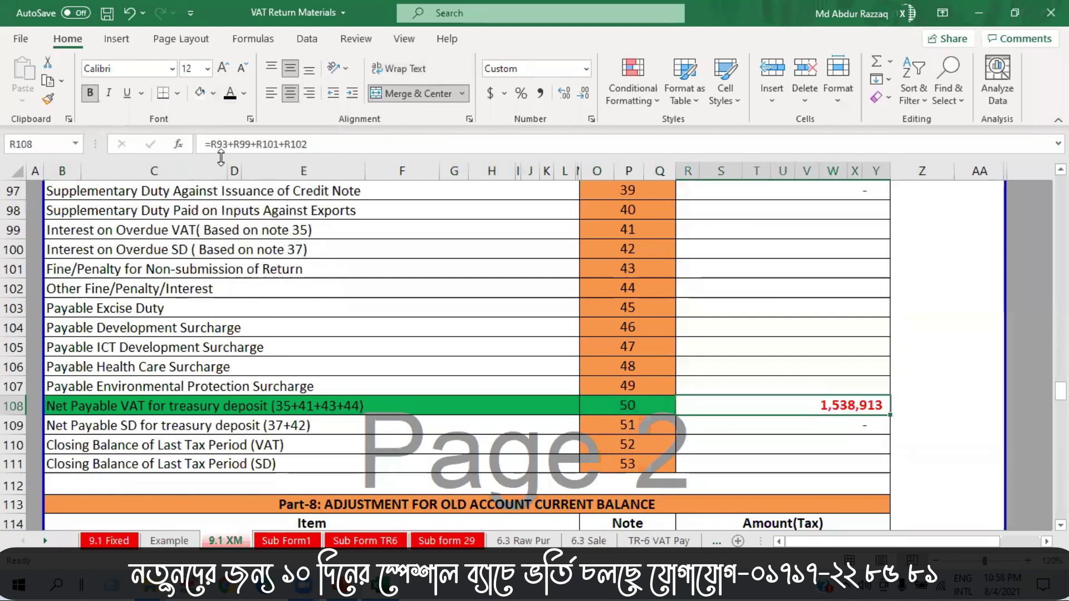
click(213, 94)
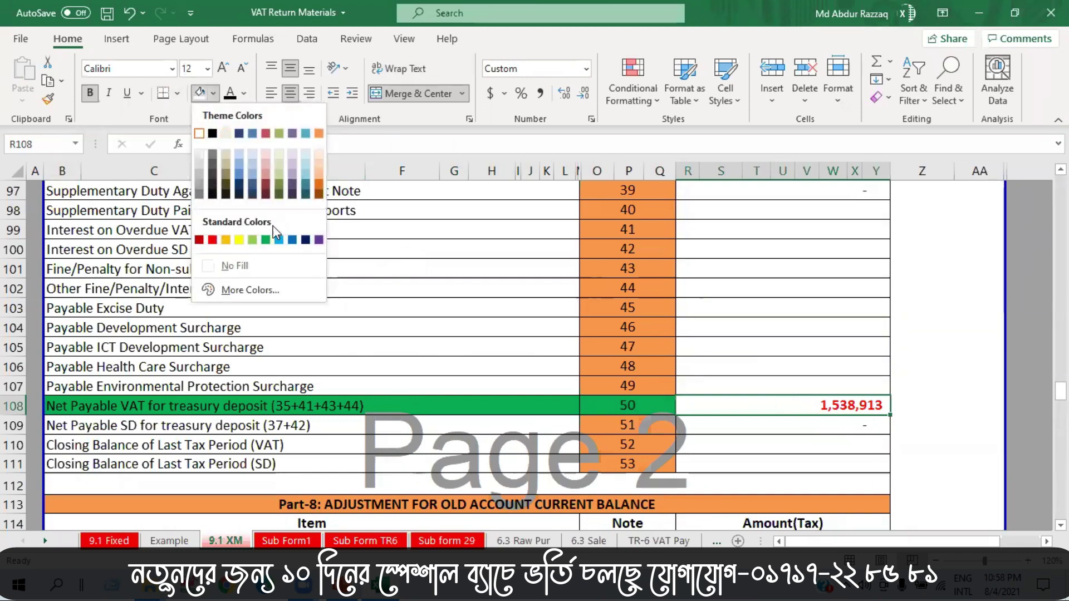
click(225, 239)
click(929, 405)
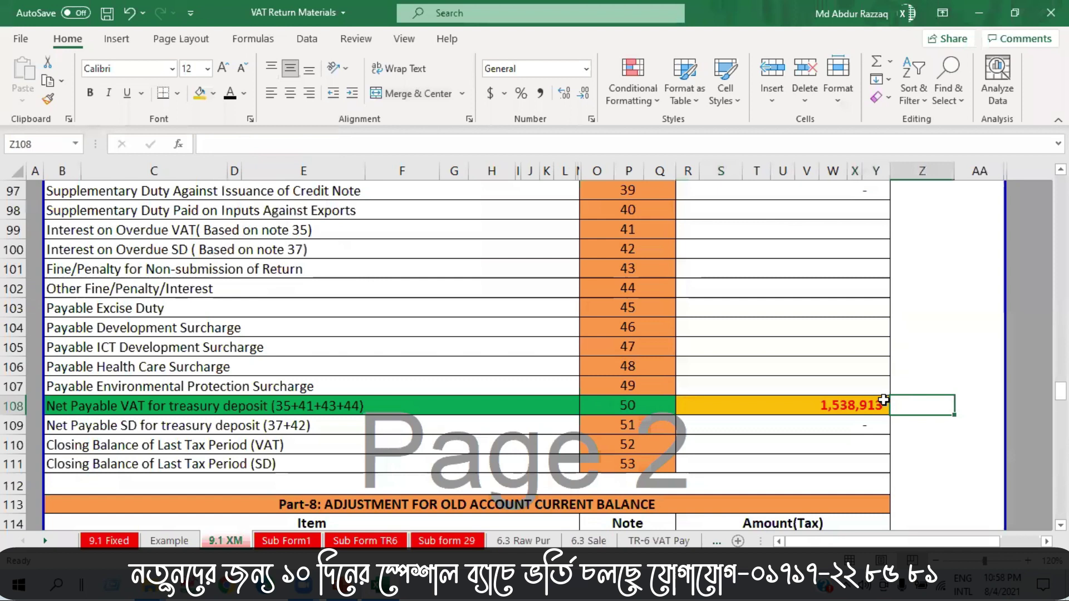
Enter 1538913 in Part-9 as the VAT Deposit for the Current Tax Period, note 58, after viewing note 65's closing balance
scroll(758, 383, down, 3)
scroll(758, 382, down, 2)
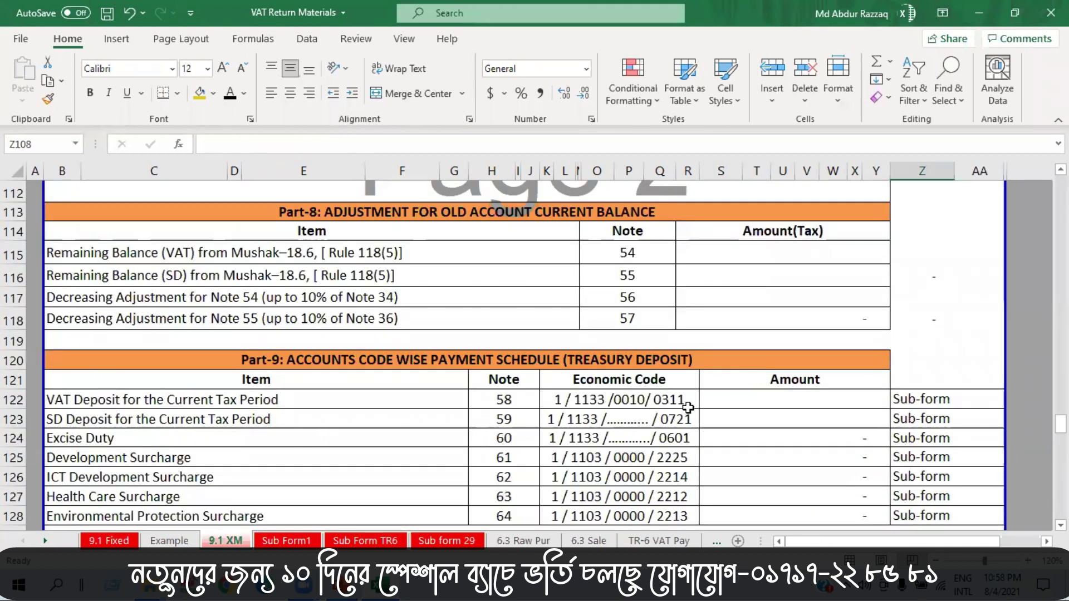
click(800, 405)
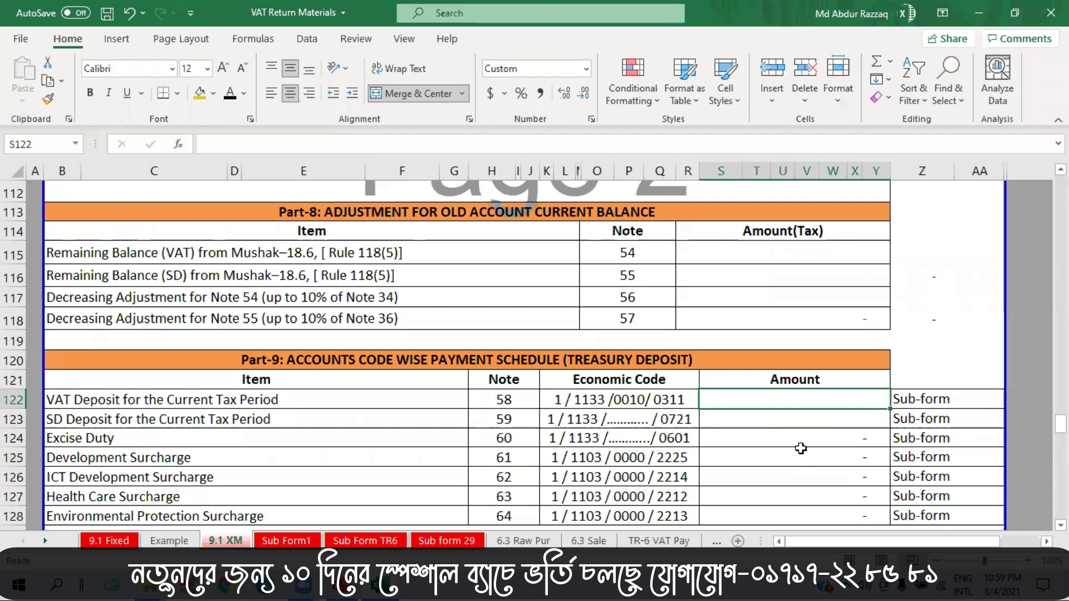
scroll(801, 448, down, 3)
scroll(752, 432, down, 1)
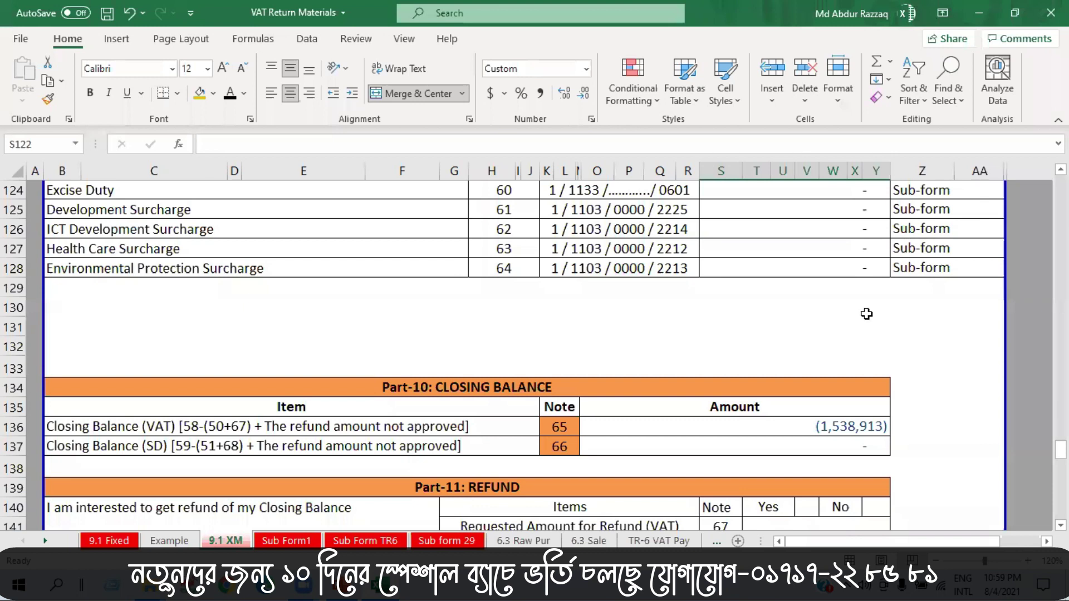
click(831, 428)
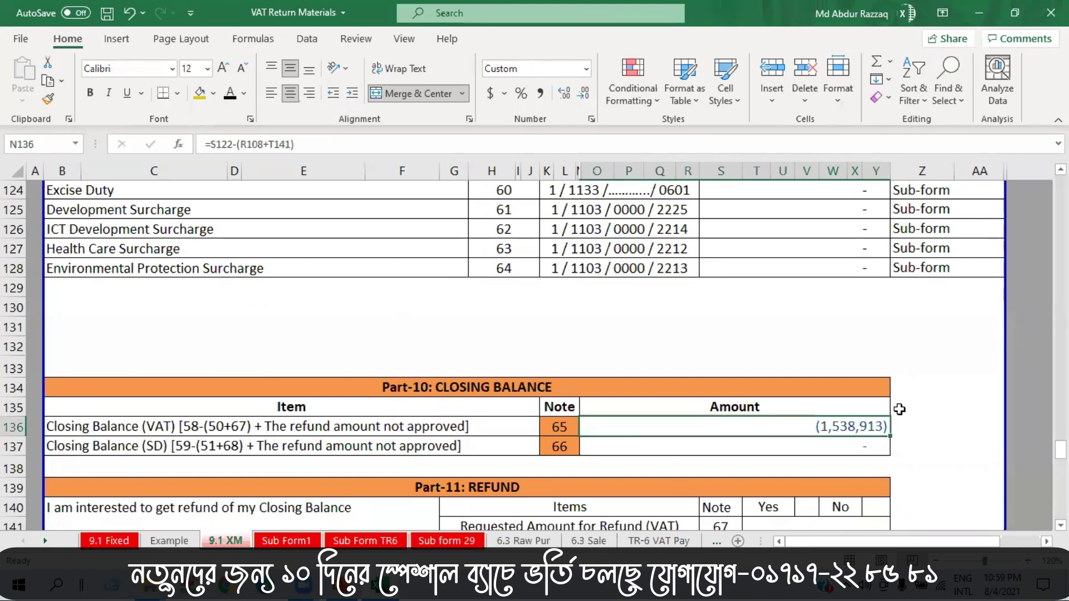
scroll(891, 396, up, 3)
click(781, 344)
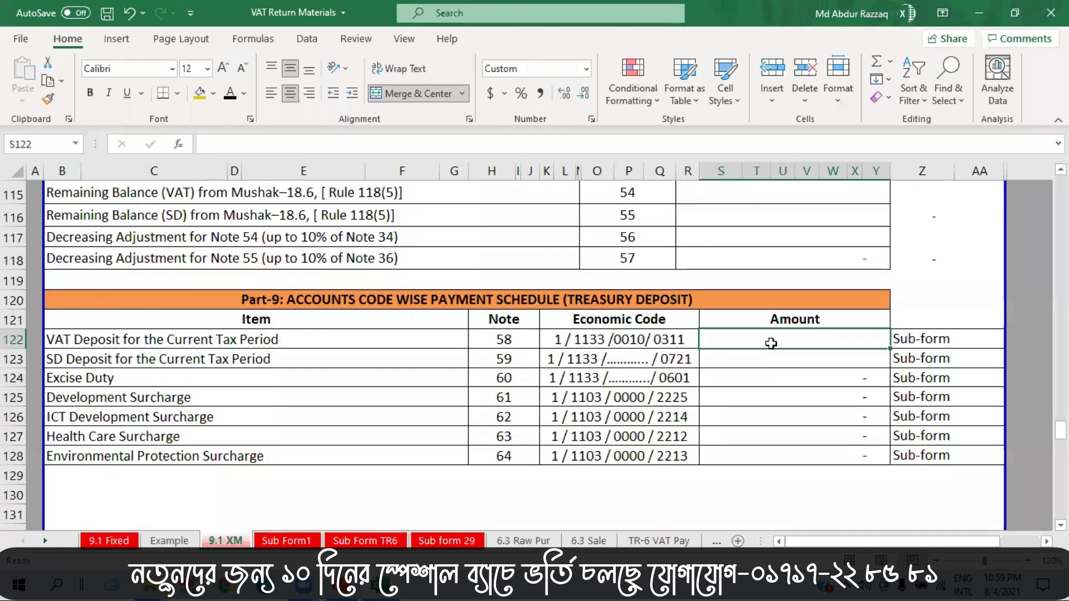
text(1538913)
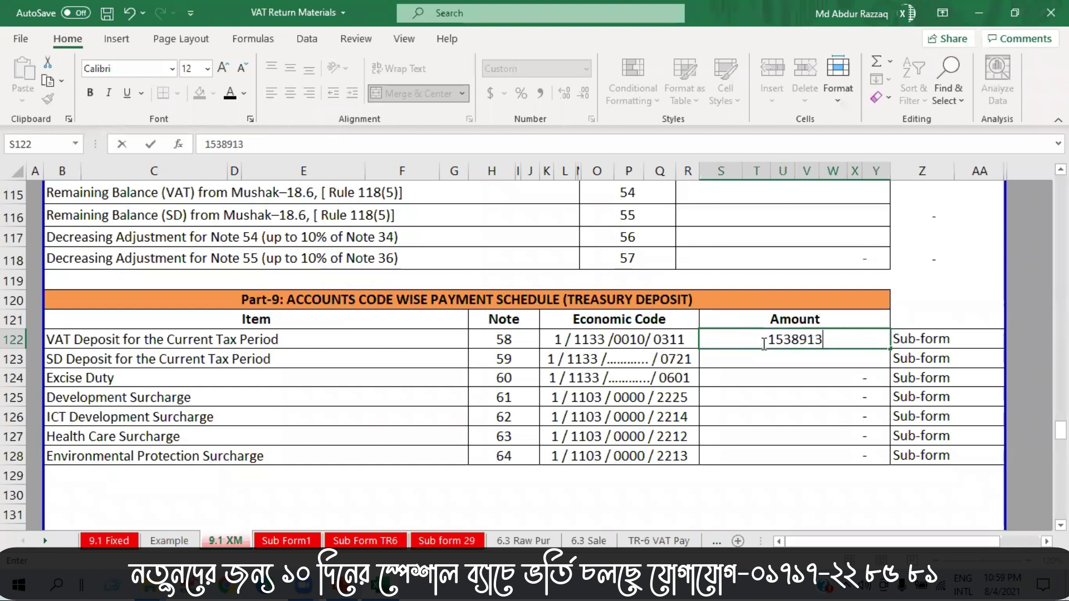
key(Return)
Check the VAT closing balance and its formula in note 65 of Part-10, and view the Part-11 refund section
scroll(705, 352, down, 2)
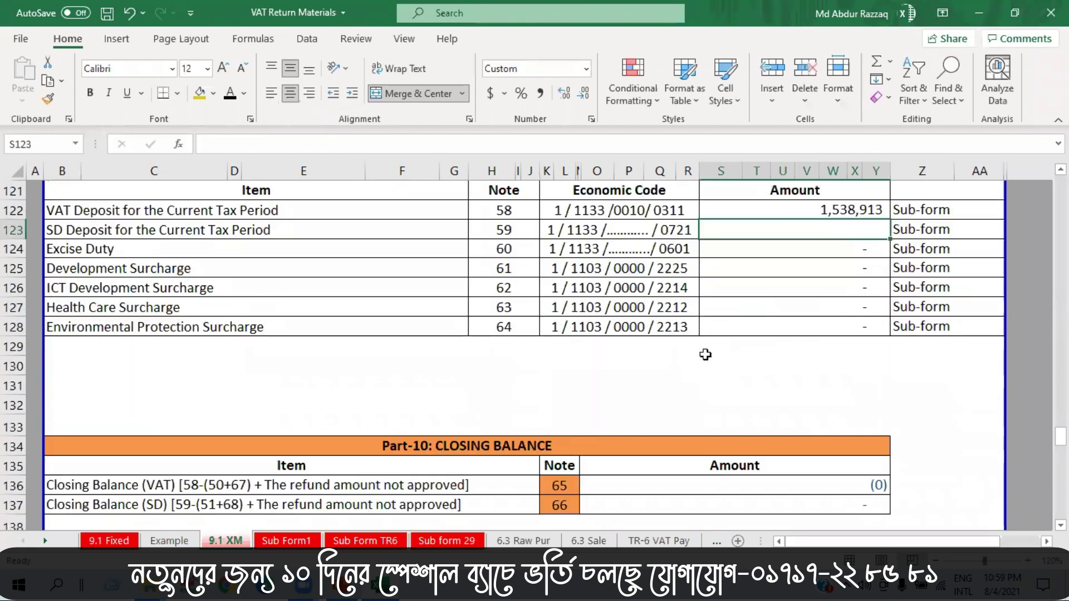
click(797, 482)
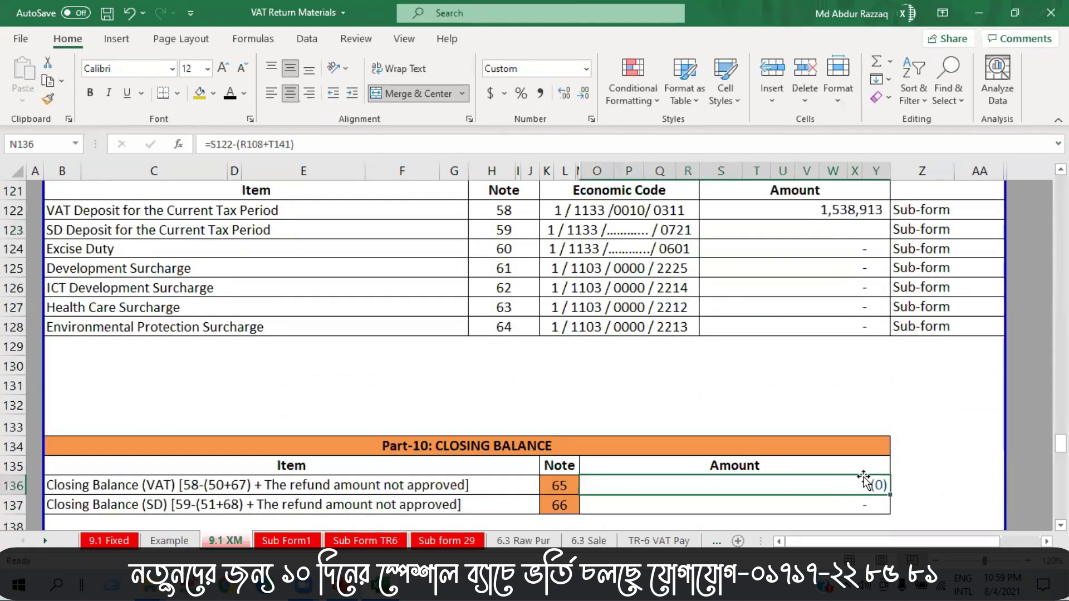
scroll(862, 468, down, 1)
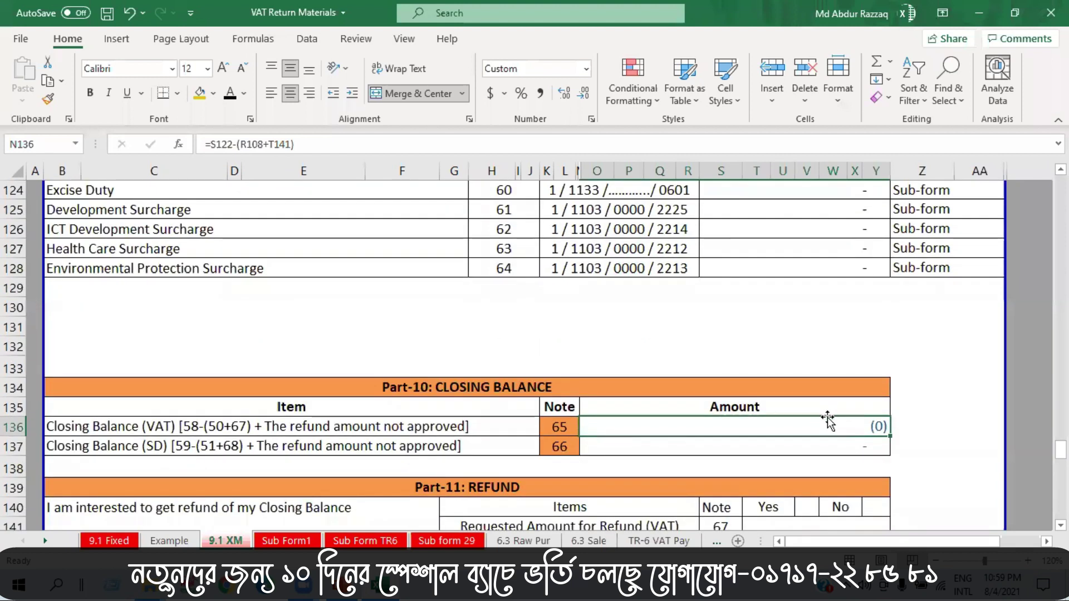
scroll(833, 414, down, 1)
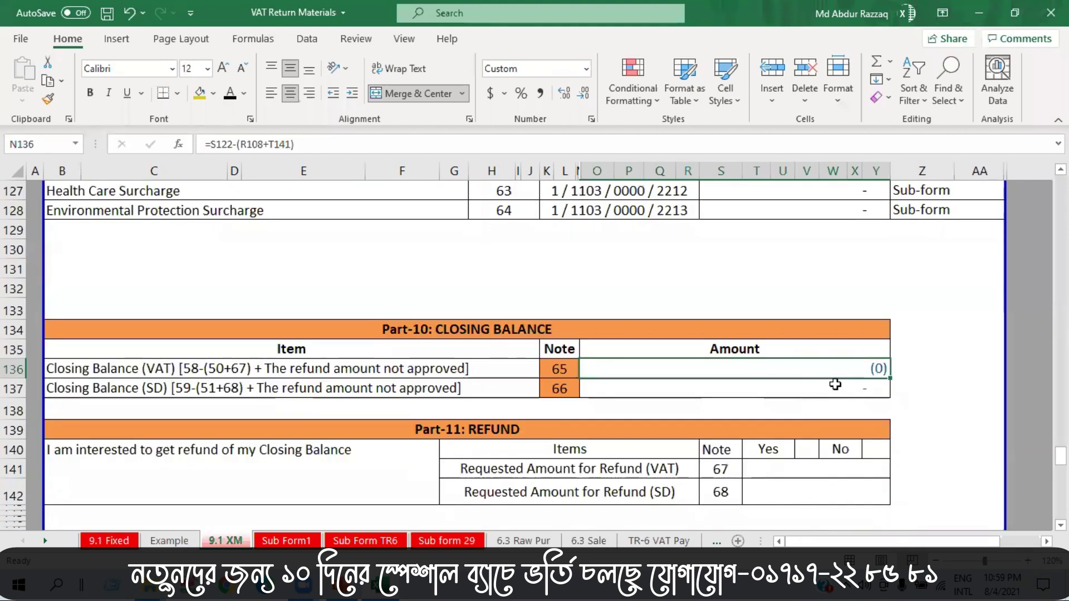
Review the Part-12 declaration fields in the 9.1 XM return, from name and designation through contact details, national ID and signature
scroll(830, 395, down, 1)
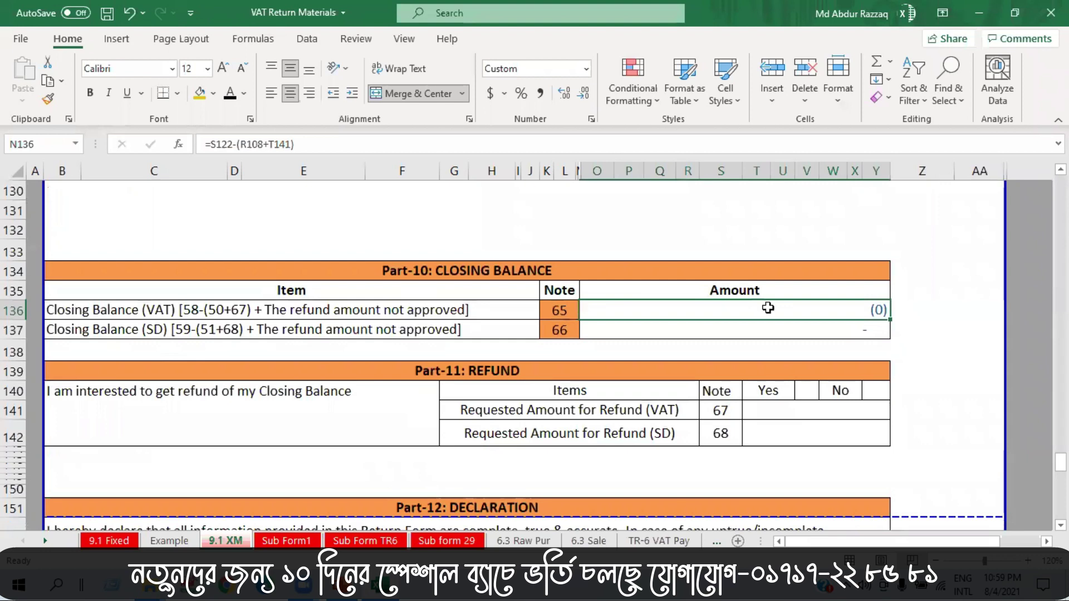
scroll(802, 444, down, 2)
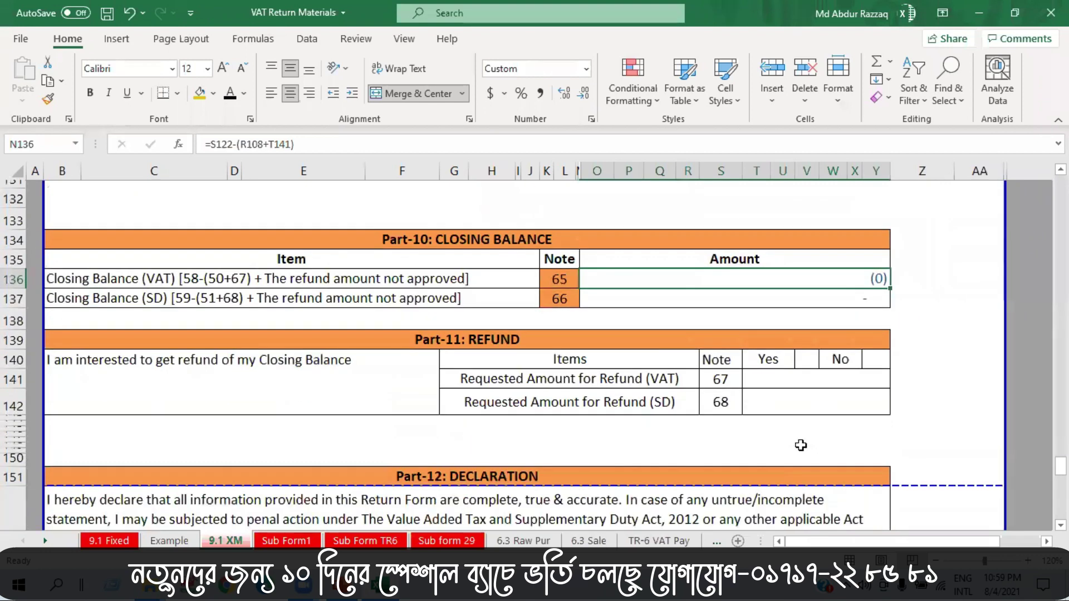
scroll(534, 443, down, 2)
click(273, 355)
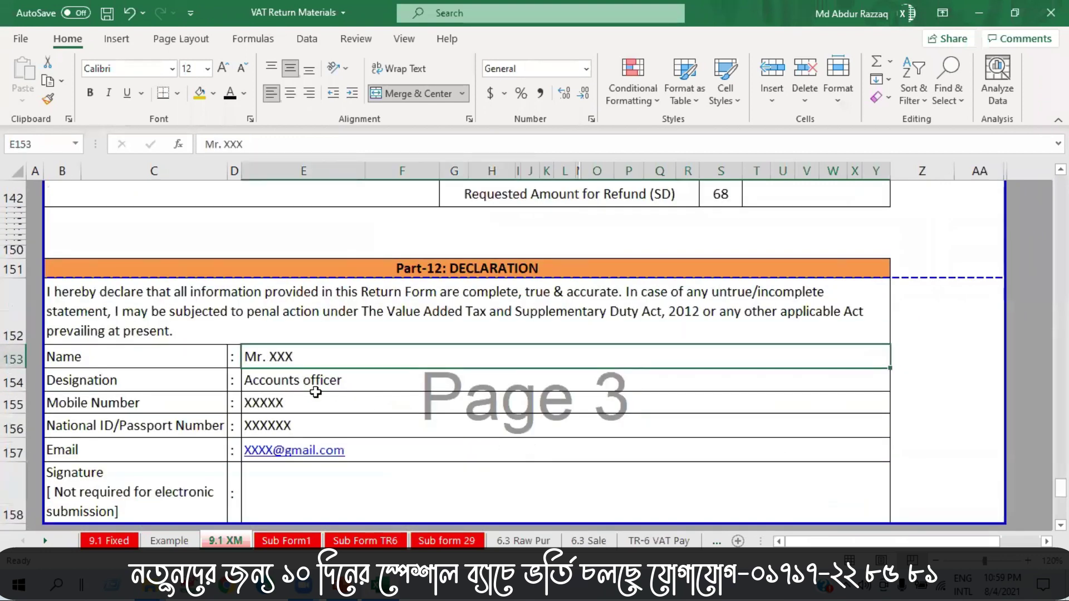
click(273, 382)
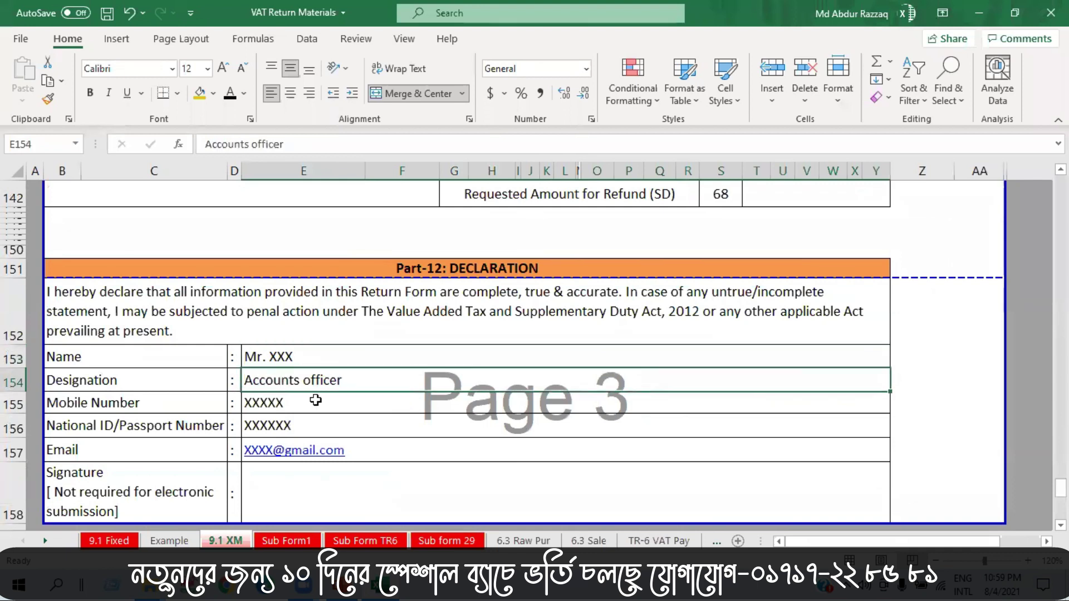
click(295, 410)
click(279, 426)
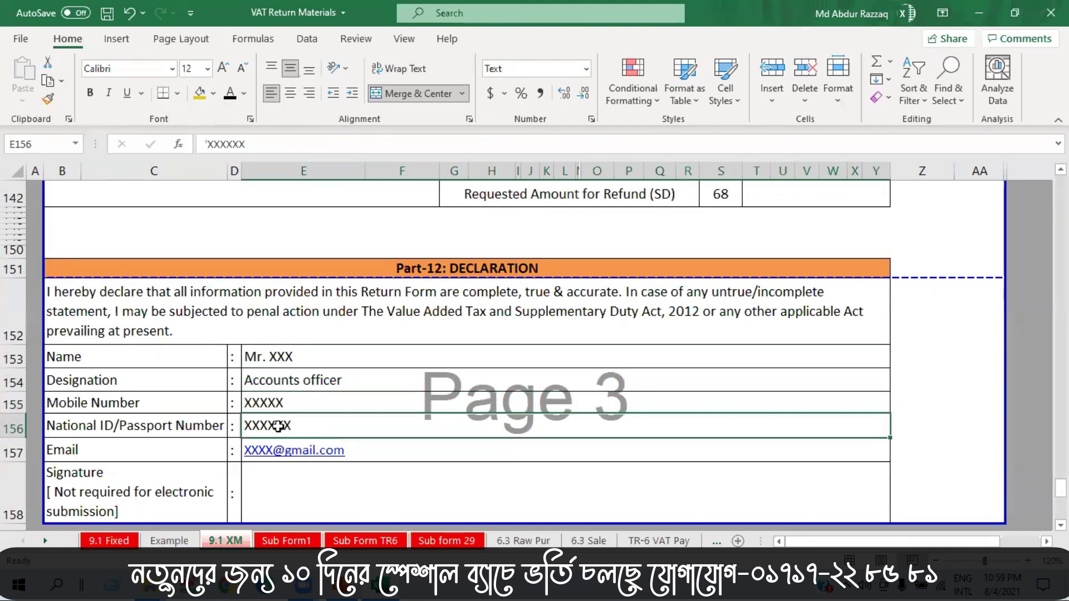
click(384, 454)
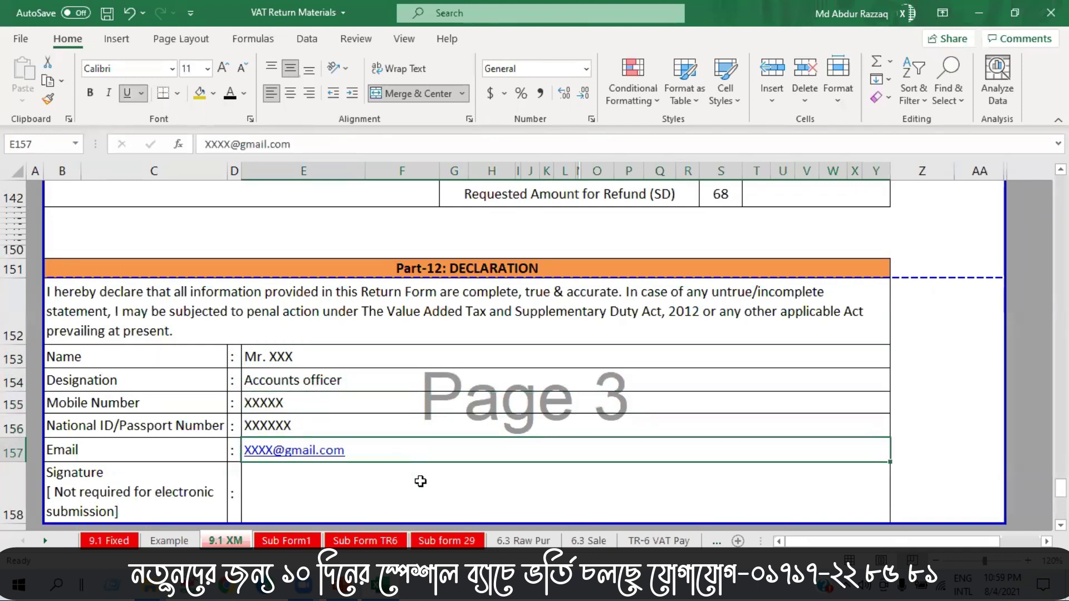
click(295, 494)
scroll(573, 462, down, 1)
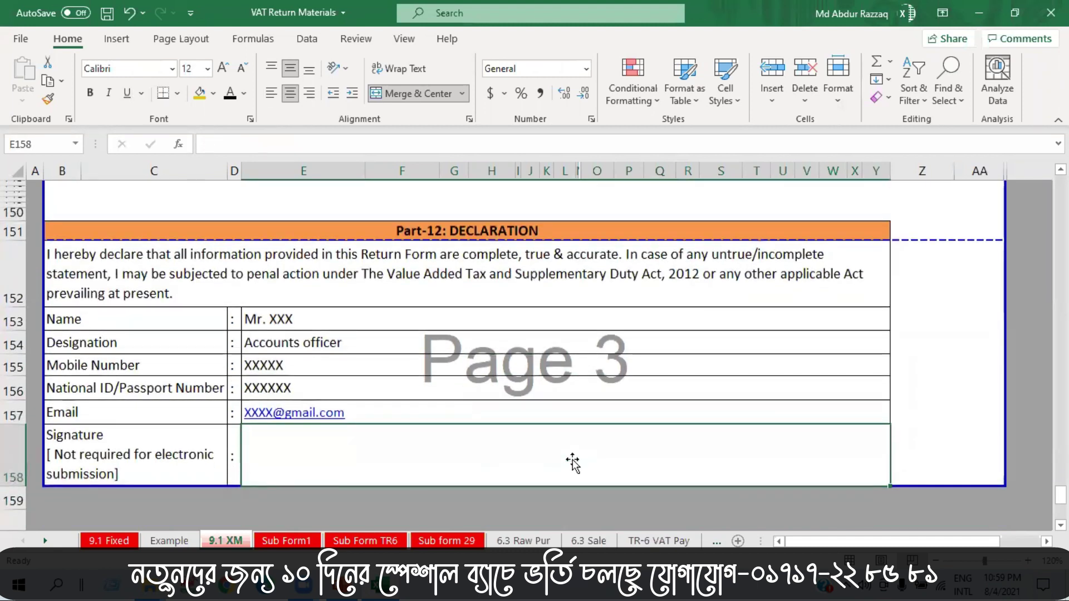
Look back over the 9.1 XM return from the taxpayer information to the Part-3 output tax section, glancing at the Example sheet
scroll(574, 451, up, 15)
scroll(580, 401, up, 20)
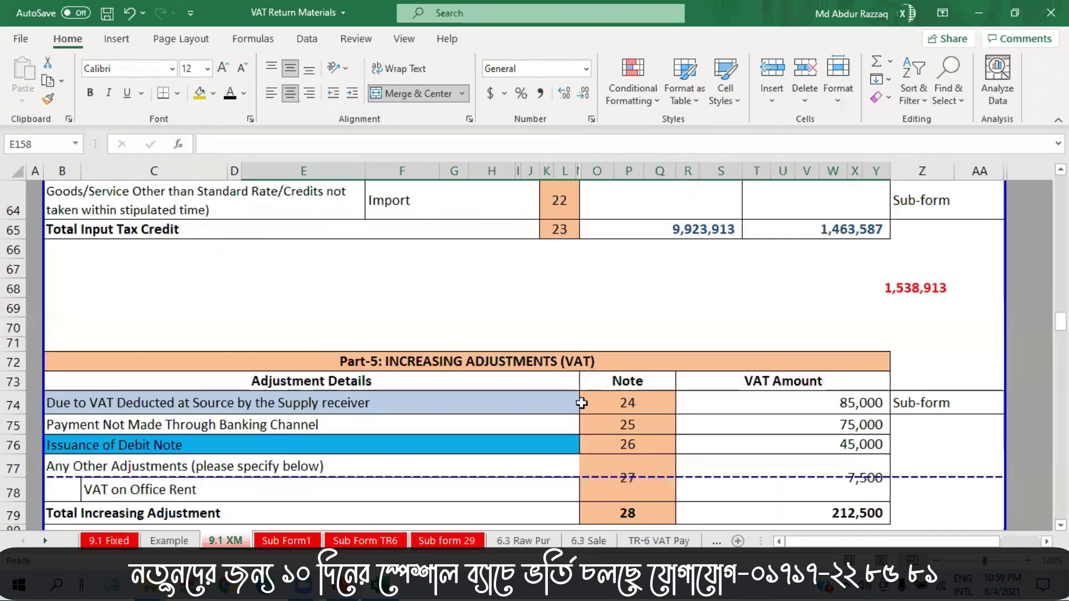
scroll(587, 408, up, 3)
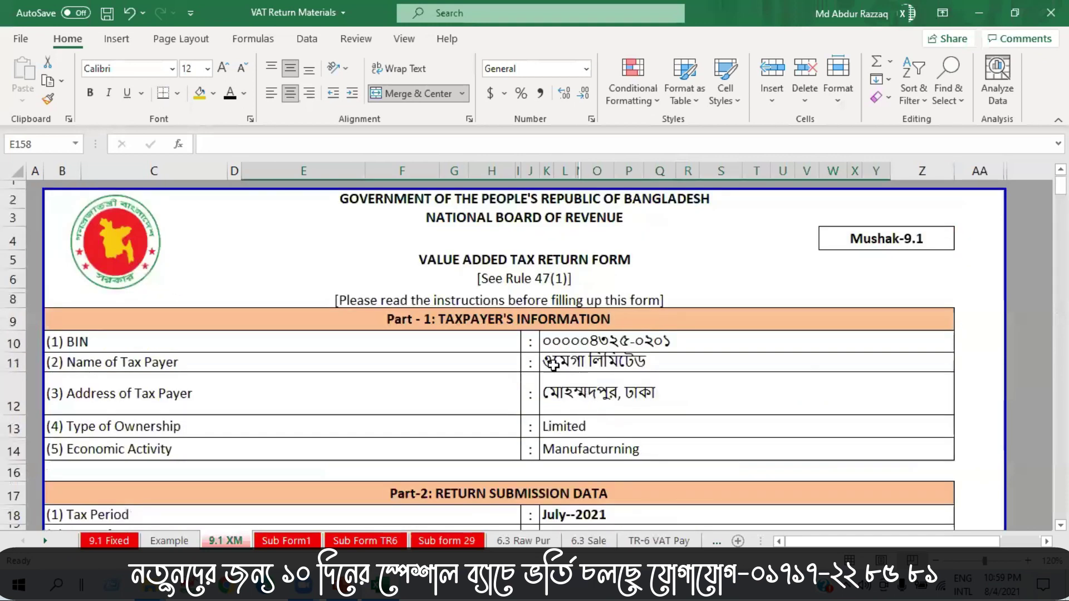
click(169, 541)
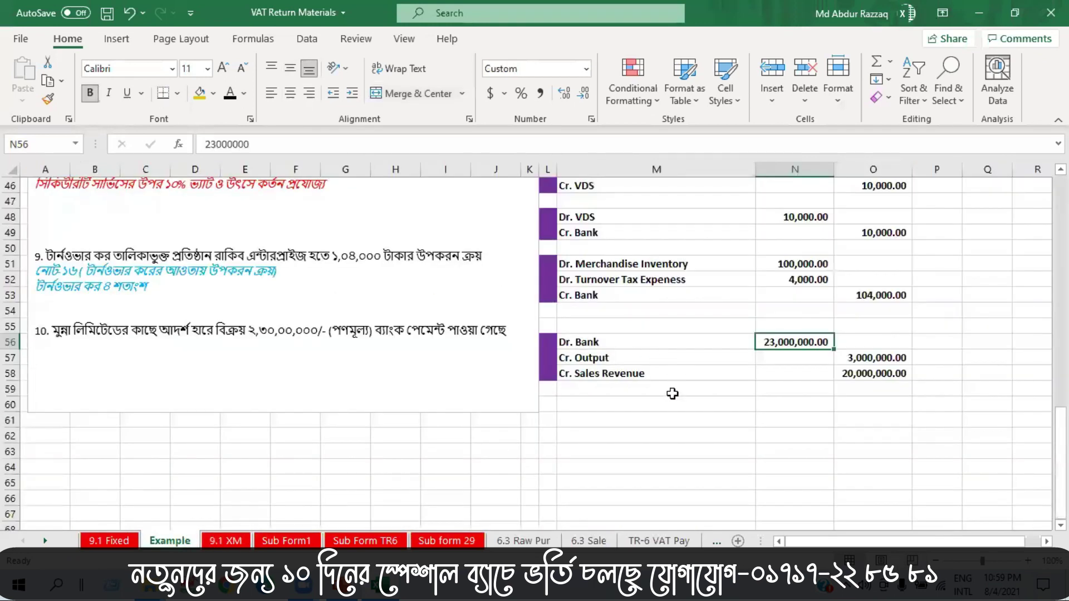
click(226, 542)
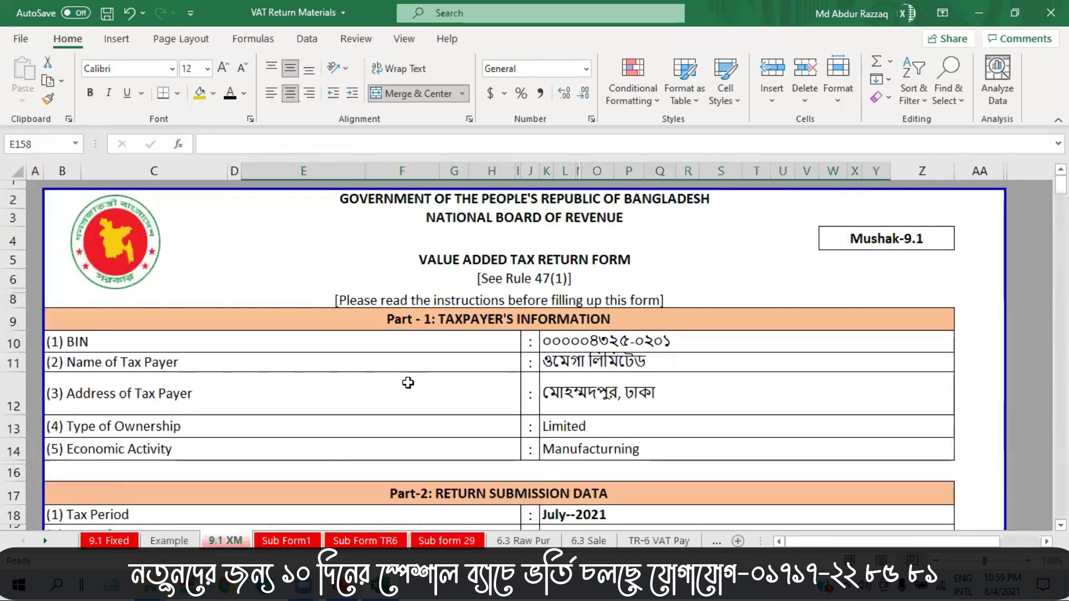
scroll(410, 378, down, 6)
scroll(411, 379, down, 3)
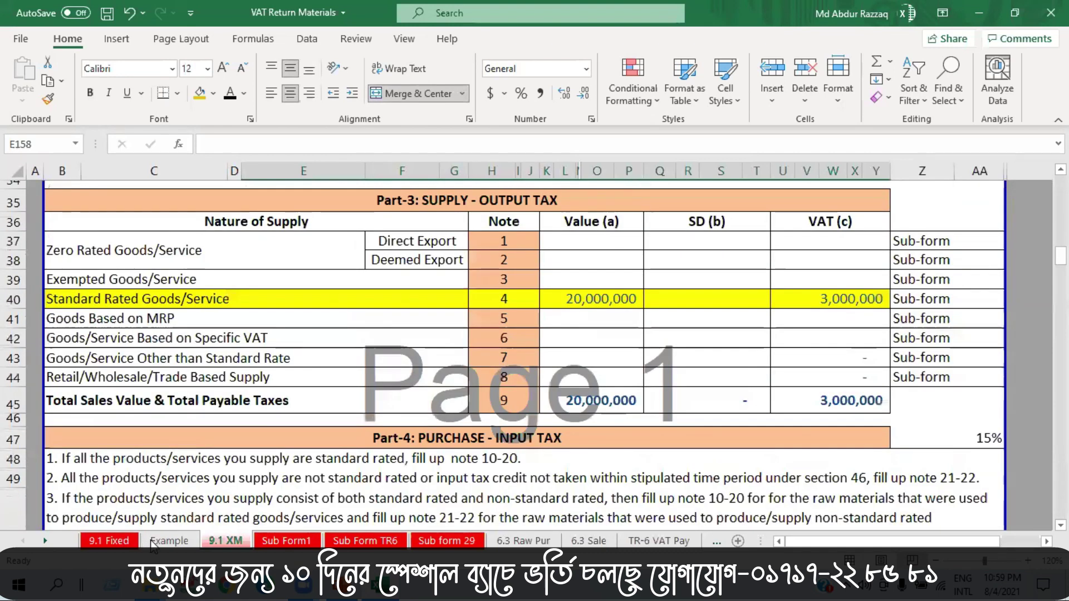
Go back to the first transactions on the Example sheet and save the workbook
key(ctrl+Page_Up)
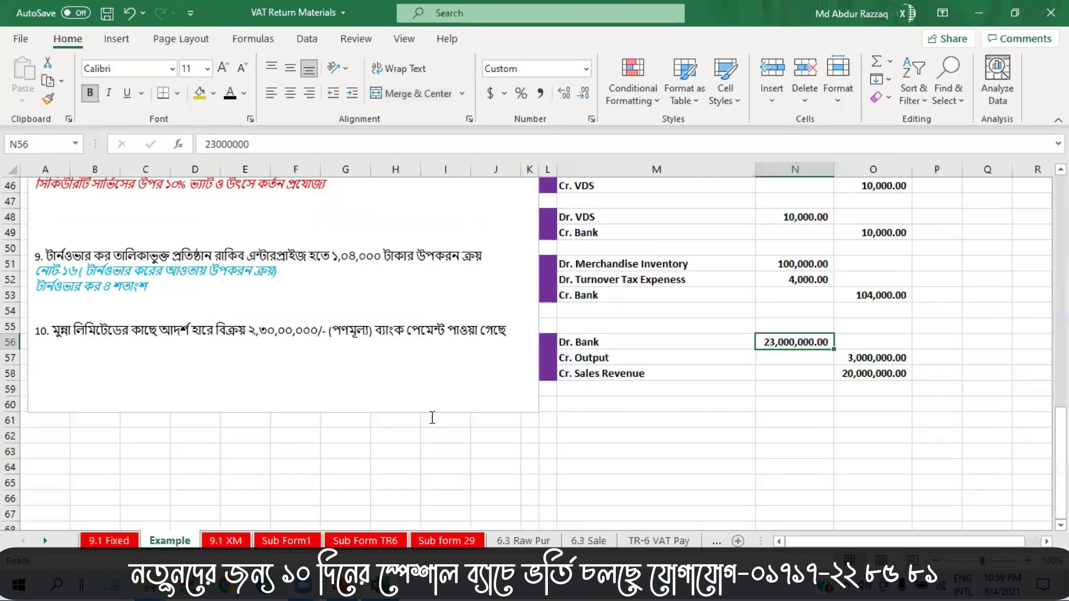
scroll(412, 390, up, 3)
scroll(399, 369, up, 6)
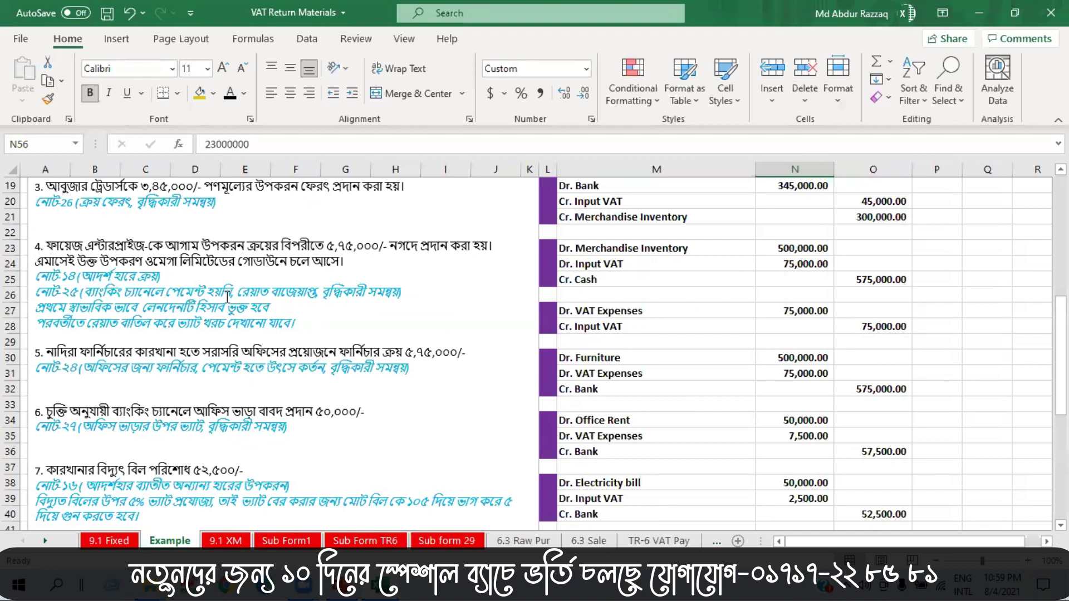
scroll(600, 117, up, 4)
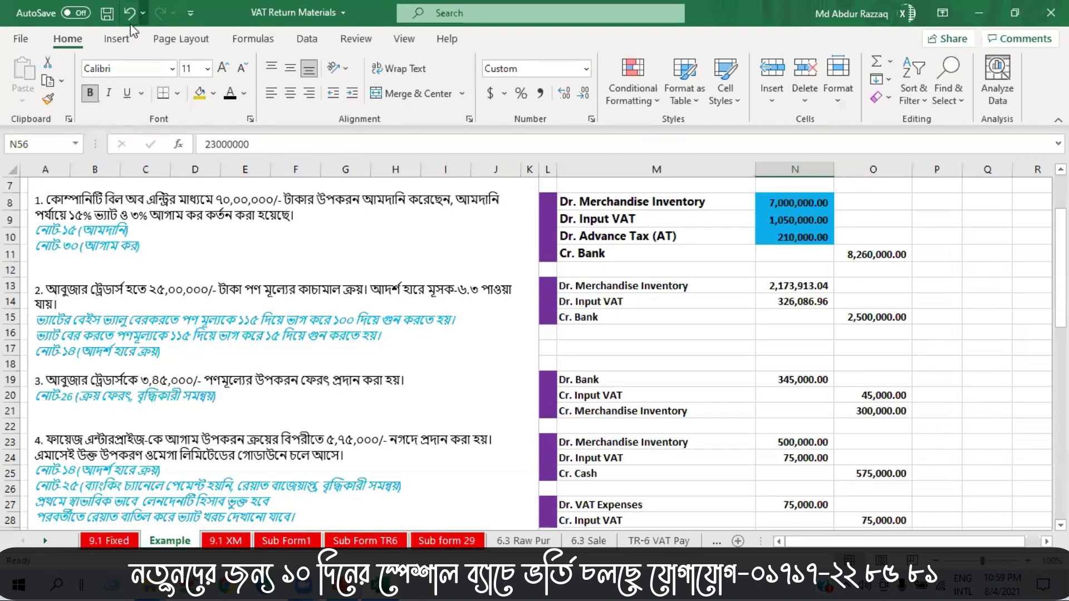
click(107, 16)
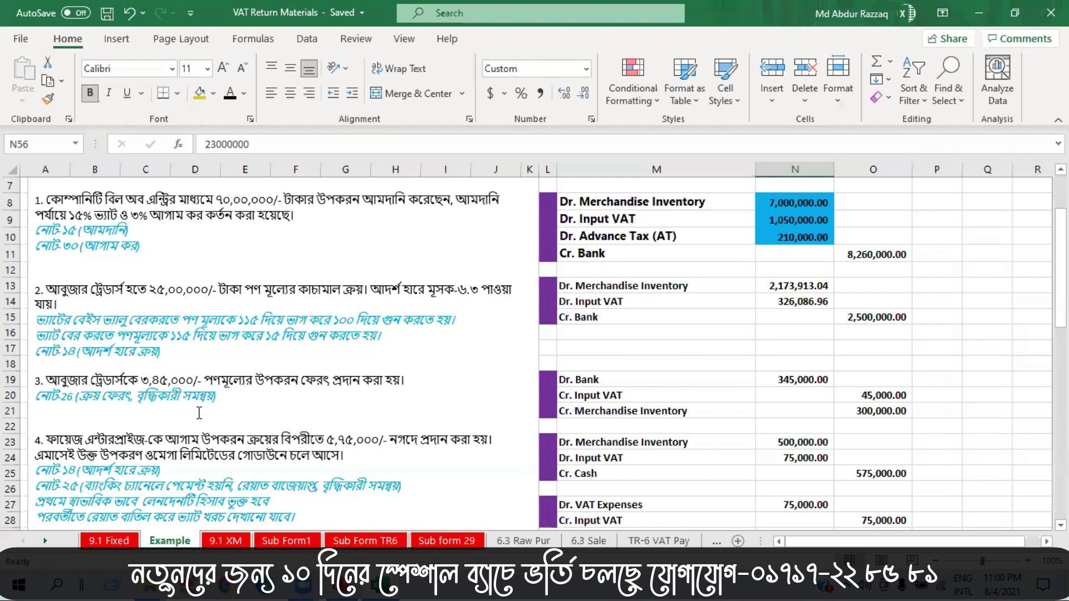
Review the Example sheet's introduction and transactions 1 to 7 alongside their accounting entries
scroll(218, 369, up, 2)
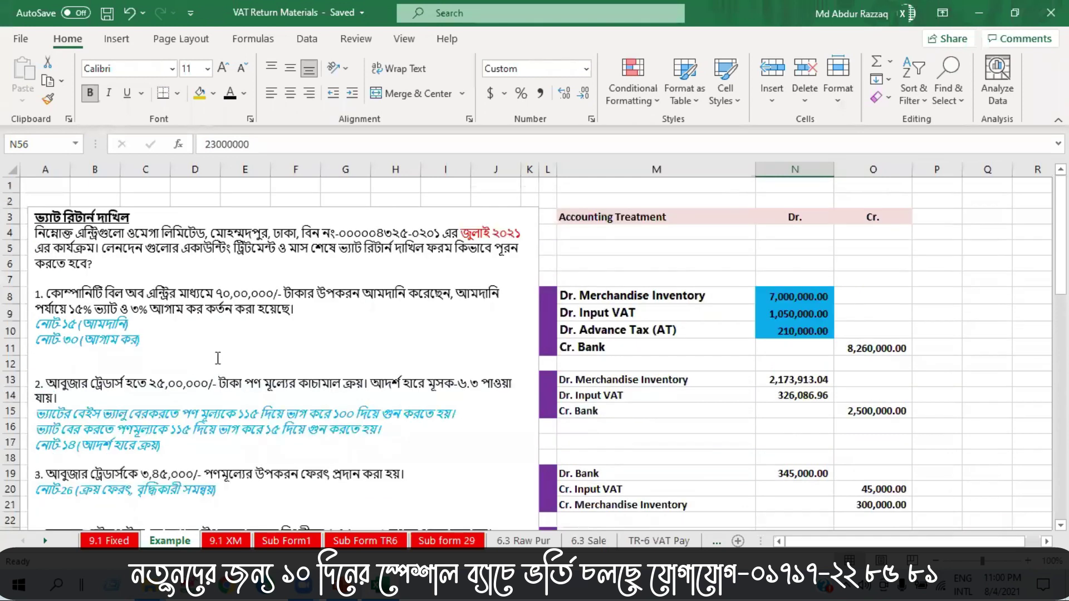
scroll(218, 370, down, 2)
scroll(219, 366, down, 3)
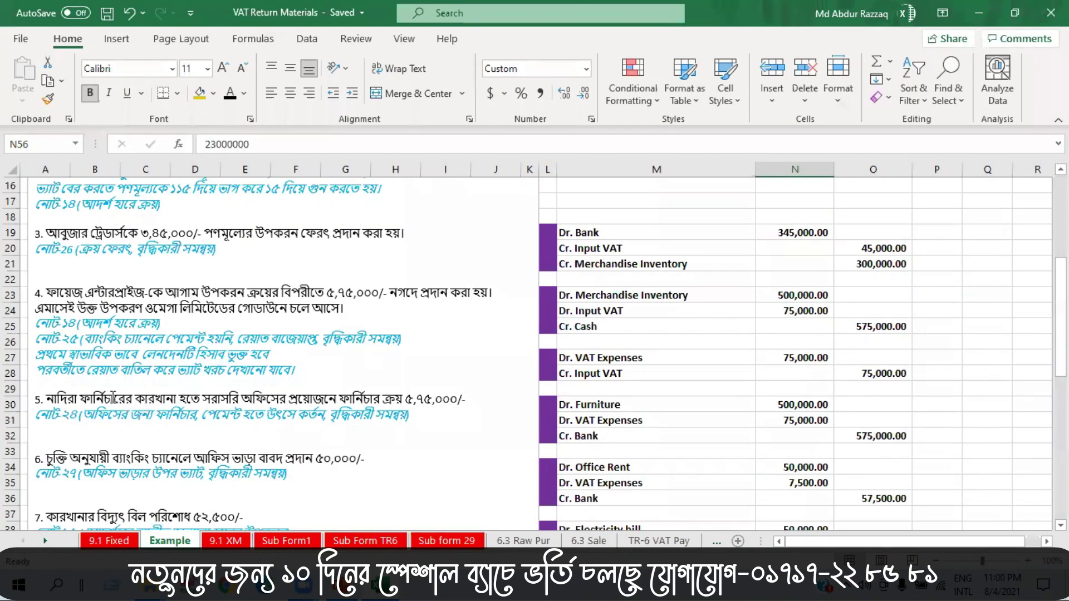
scroll(412, 411, down, 1)
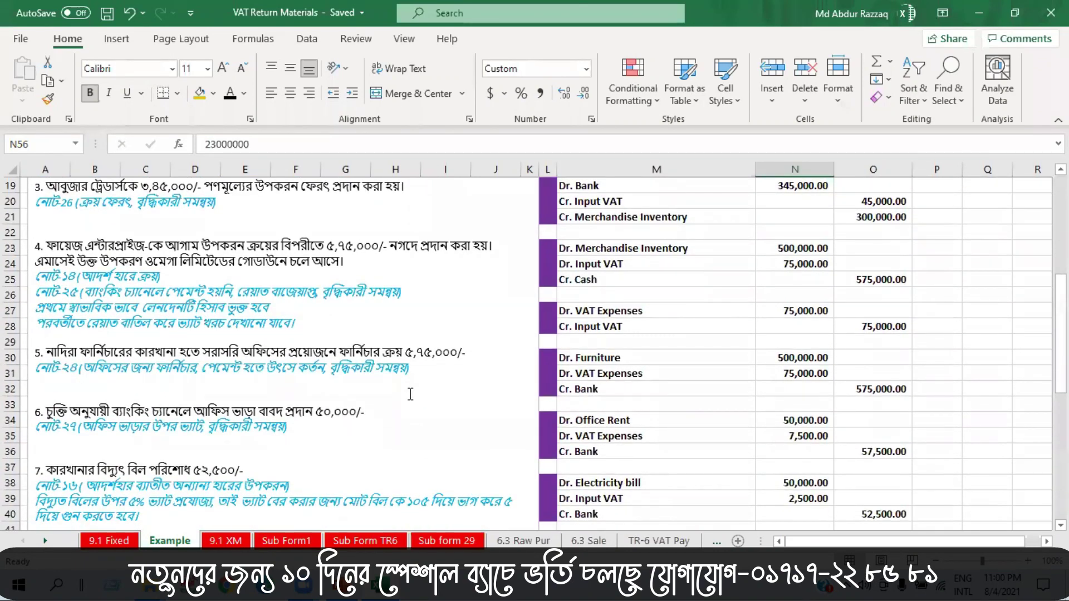